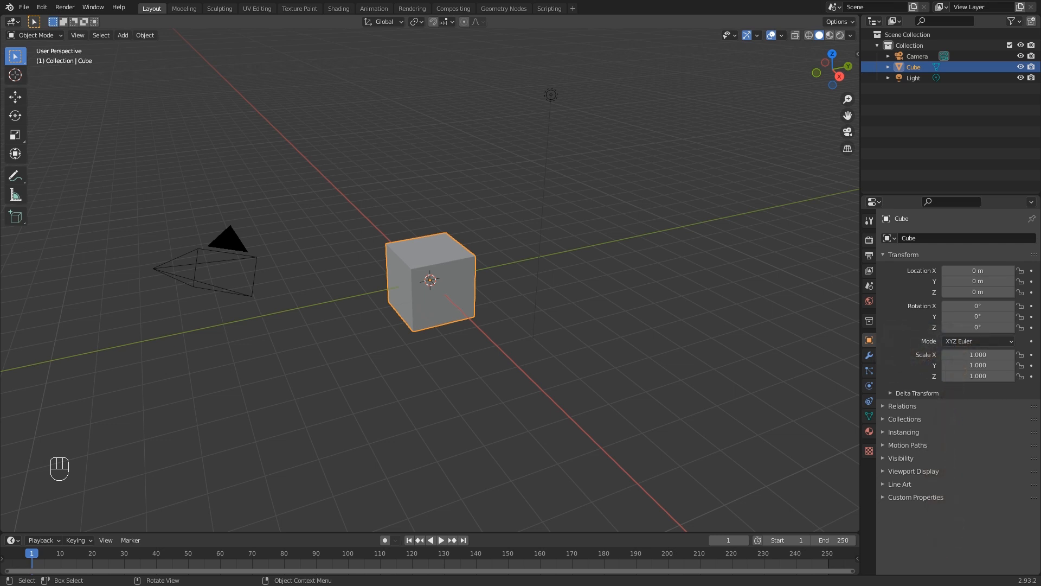
Delete the default cube, camera and light from the scene.
{"action": "key", "text": "Delete"}
{"action": "left_click", "coordinate": [239, 255]}
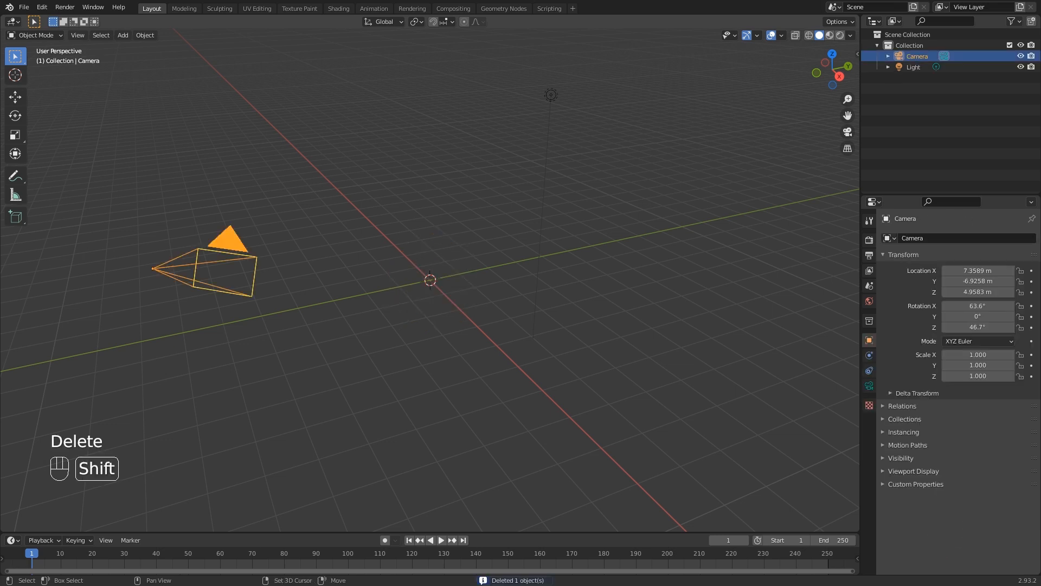
{"action": "left_click", "coordinate": [551, 95], "text": "shift"}
{"action": "key", "text": "Delete"}
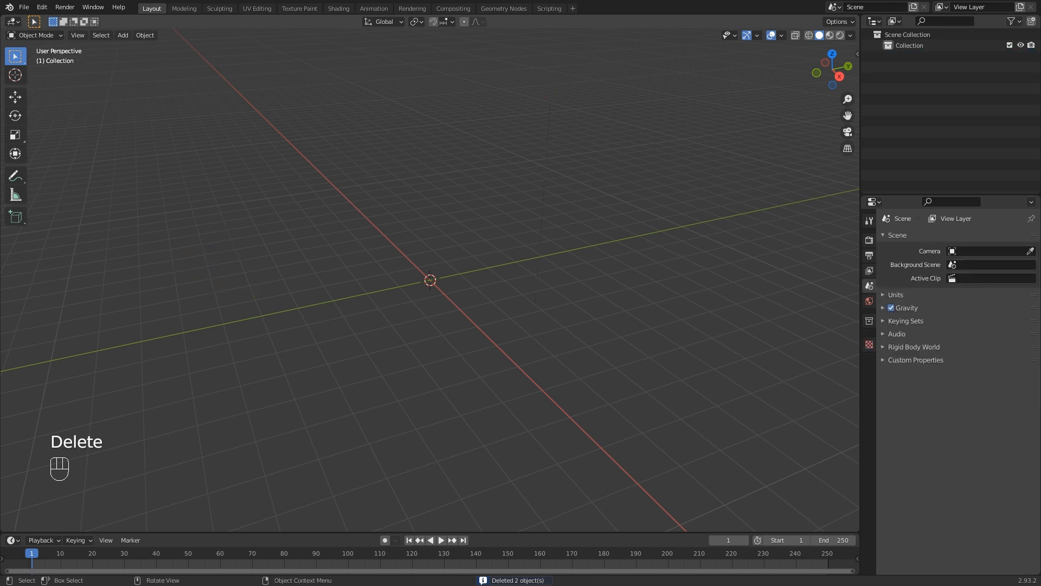
Add a plane mesh and rotate it 90° about the global X axis so it faces the front view.
{"action": "key", "text": "KP_1"}
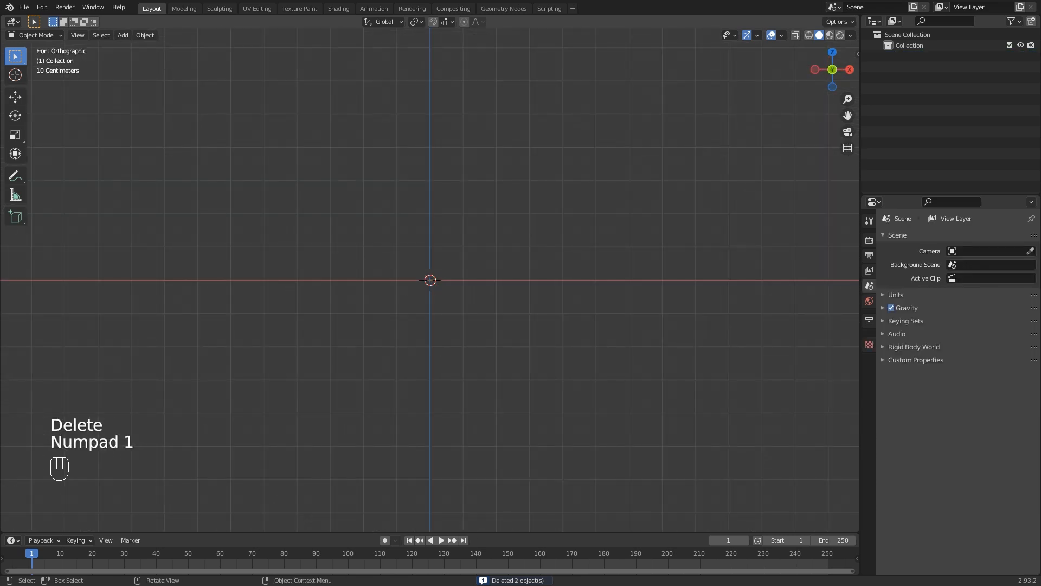
{"action": "scroll", "coordinate": [430, 280], "scroll_direction": "up", "scroll_amount": 4}
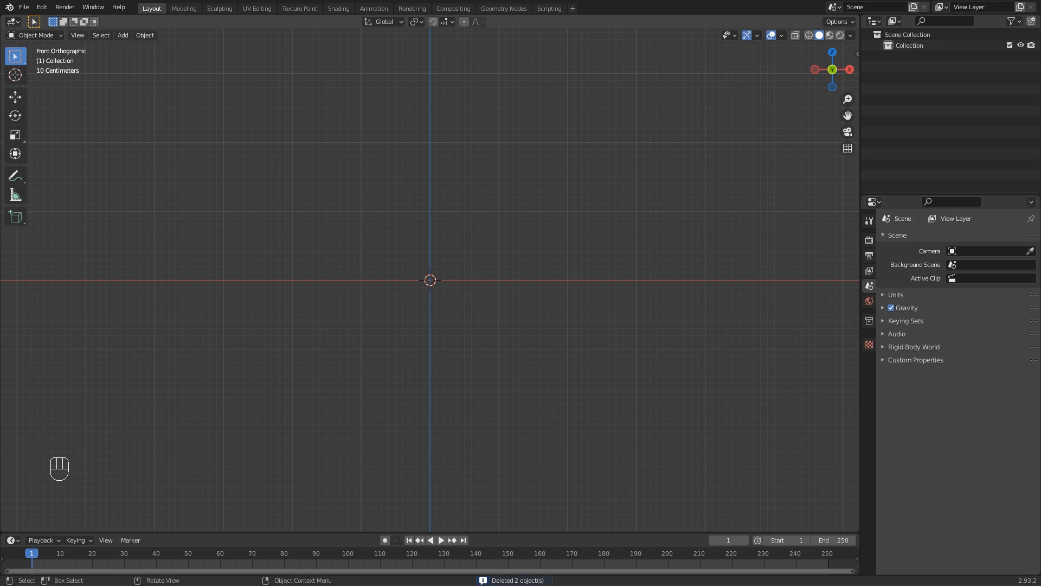
{"action": "key", "text": "shift+a"}
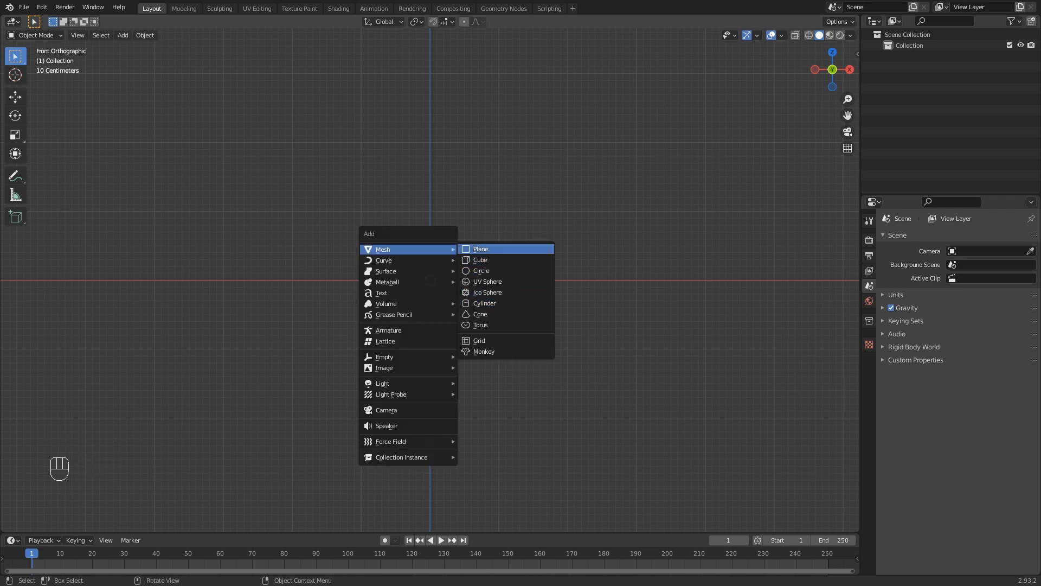
{"action": "left_click", "coordinate": [480, 249]}
{"action": "key", "text": "r"}
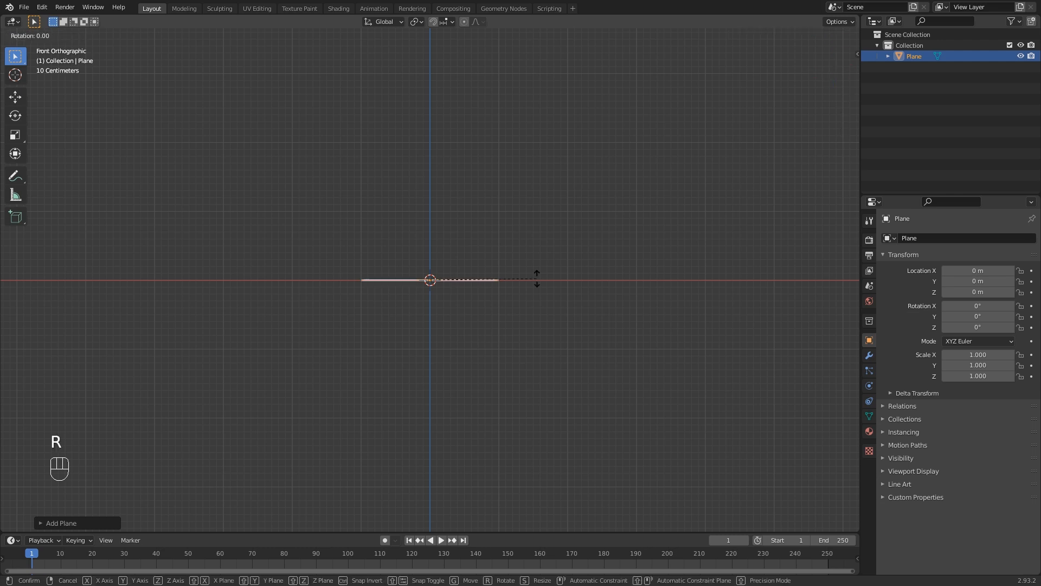
{"action": "key", "text": "x"}
{"action": "key", "text": "KP_9"}
{"action": "key", "text": "KP_0"}
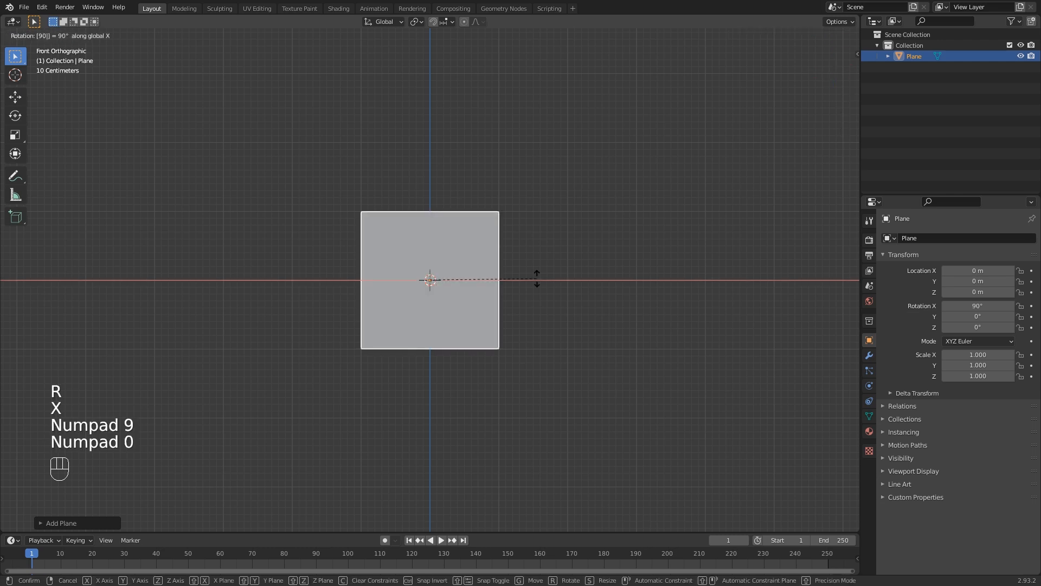
{"action": "left_click", "coordinate": [511, 294]}
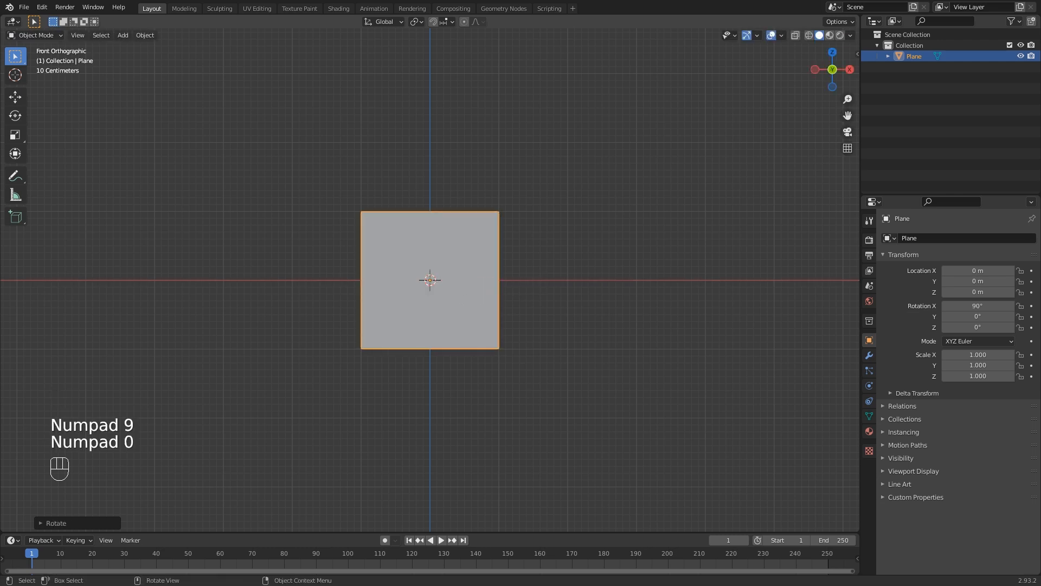
Scale the plane down to about 0.2 and raise it along Z to about 0.95 m.
{"action": "scroll", "coordinate": [430, 280], "scroll_direction": "up", "scroll_amount": 1}
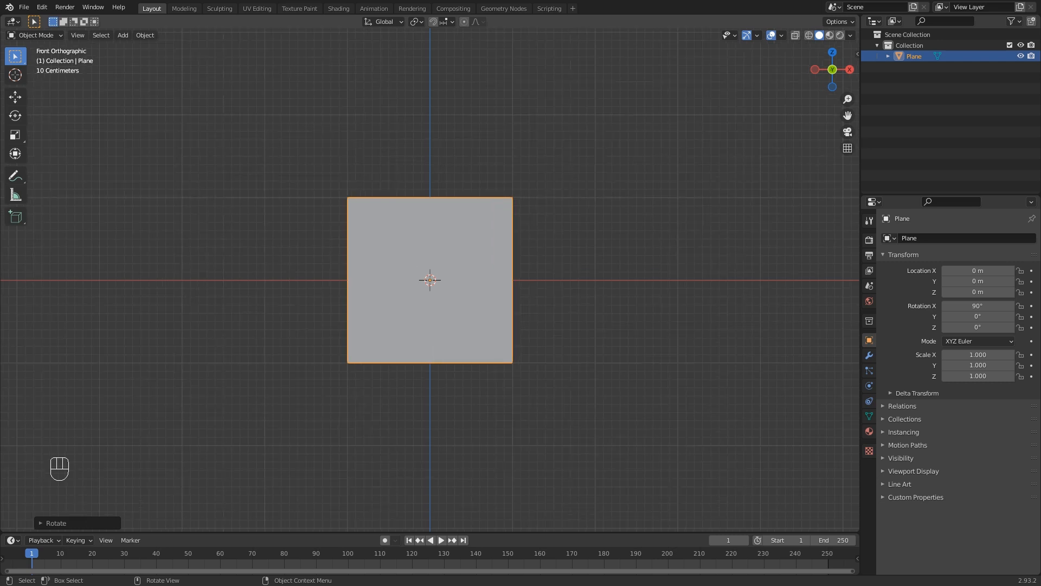
{"action": "key", "text": "s"}
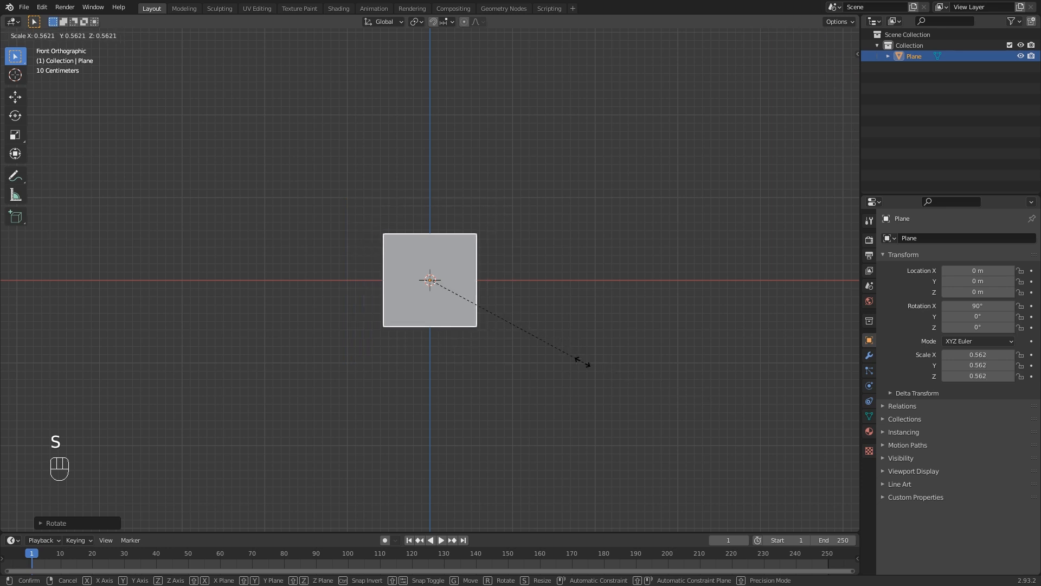
{"action": "left_click", "coordinate": [482, 314]}
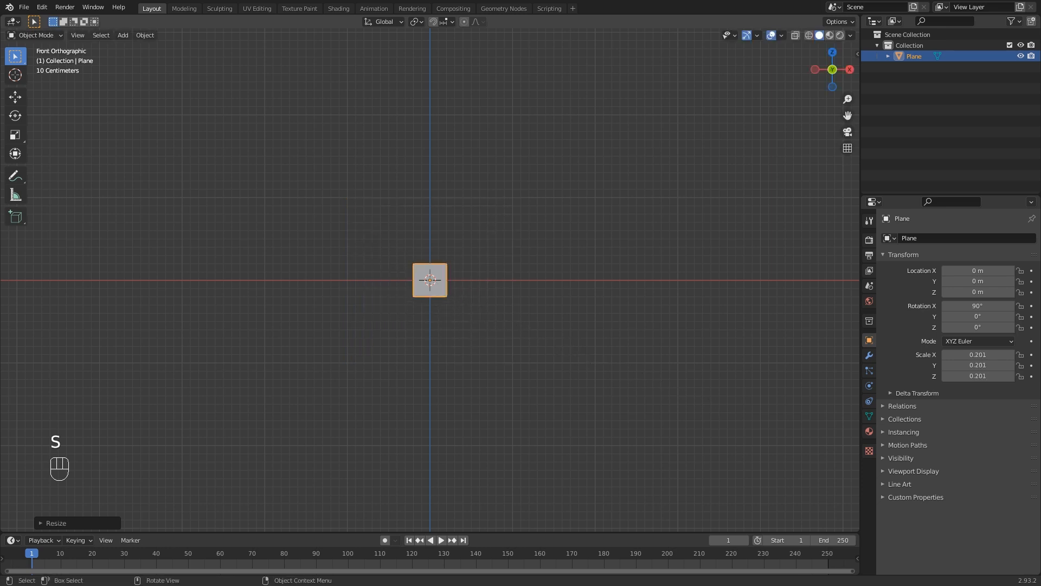
{"action": "left_click", "coordinate": [15, 97]}
{"action": "left_click_drag", "start_coordinate": [430, 235], "coordinate": [430, 152]}
{"action": "scroll", "coordinate": [430, 152], "scroll_direction": "up", "scroll_amount": 5}
{"action": "middle_click_drag", "start_coordinate": [430, 152], "coordinate": [478, 327], "text": "shift"}
{"action": "scroll", "coordinate": [502, 295], "scroll_direction": "up", "scroll_amount": 2}
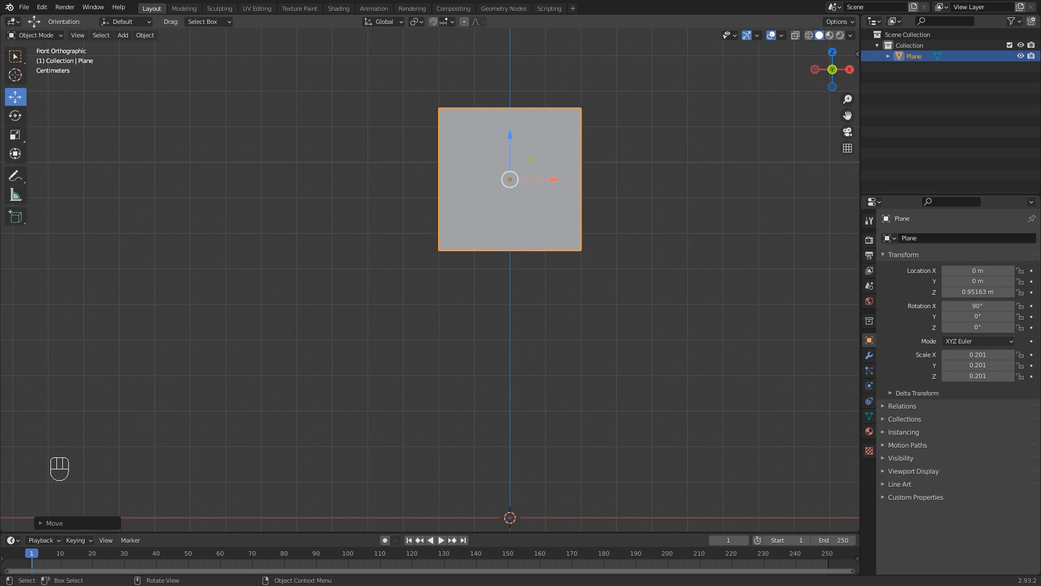
In Edit Mode, taper the plane's +X side by lowering its upper vertex slightly and raising its lower vertex further.
{"action": "key", "text": "Tab"}
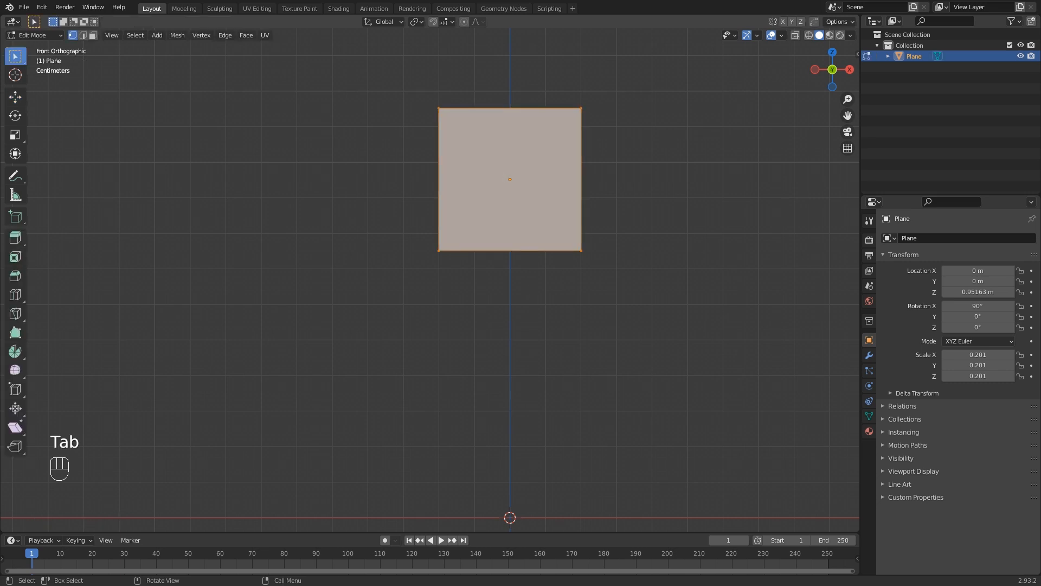
{"action": "left_click", "coordinate": [582, 107]}
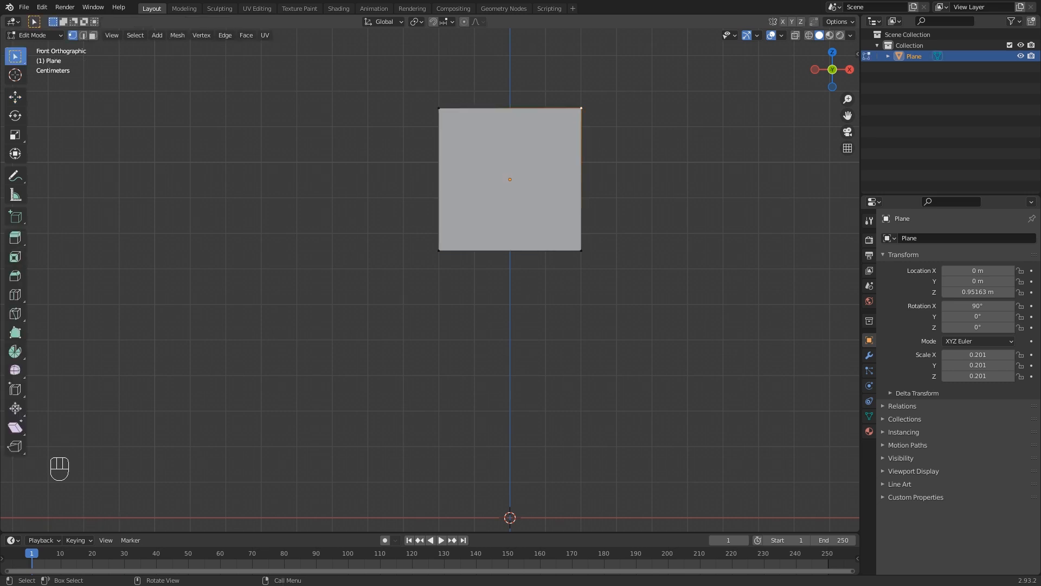
{"action": "left_click", "coordinate": [15, 97]}
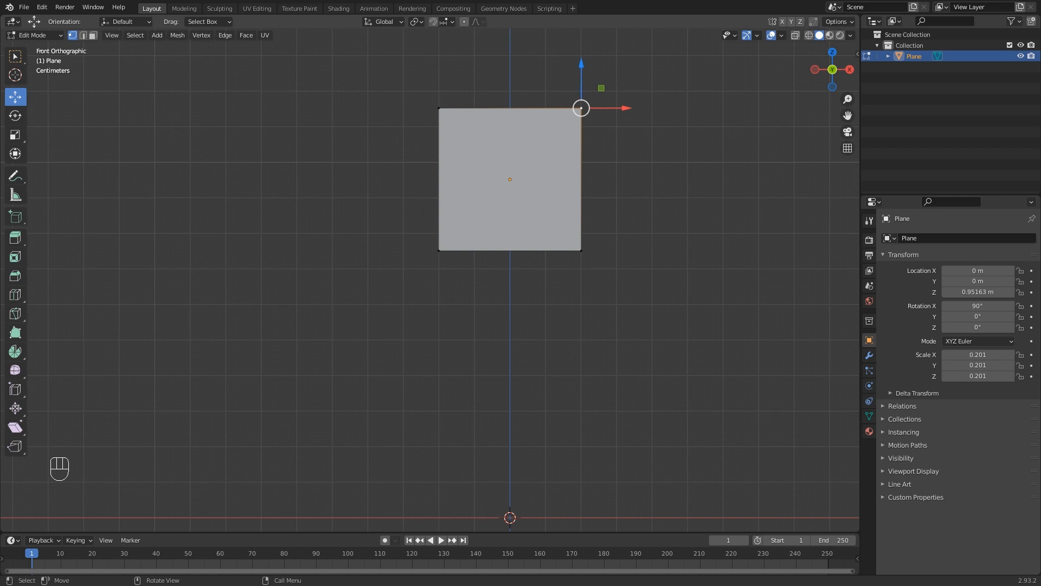
{"action": "left_click_drag", "start_coordinate": [582, 107], "coordinate": [582, 130]}
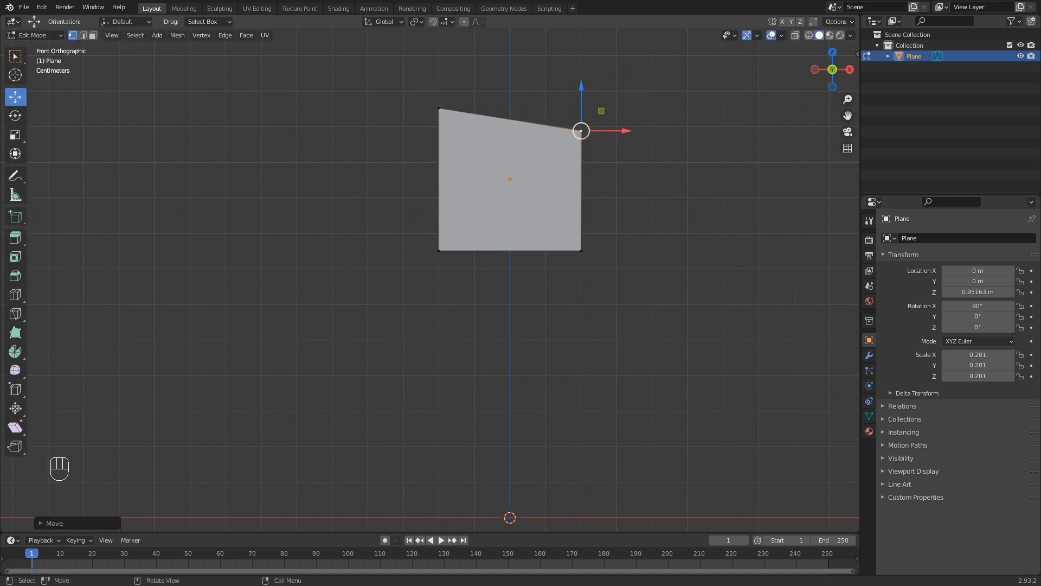
{"action": "left_click", "coordinate": [582, 250]}
{"action": "left_click_drag", "start_coordinate": [581, 217], "coordinate": [581, 165]}
Move the two vertices of the plane's -X edge slightly outward and down, and return to Object Mode.
{"action": "left_click", "coordinate": [438, 108]}
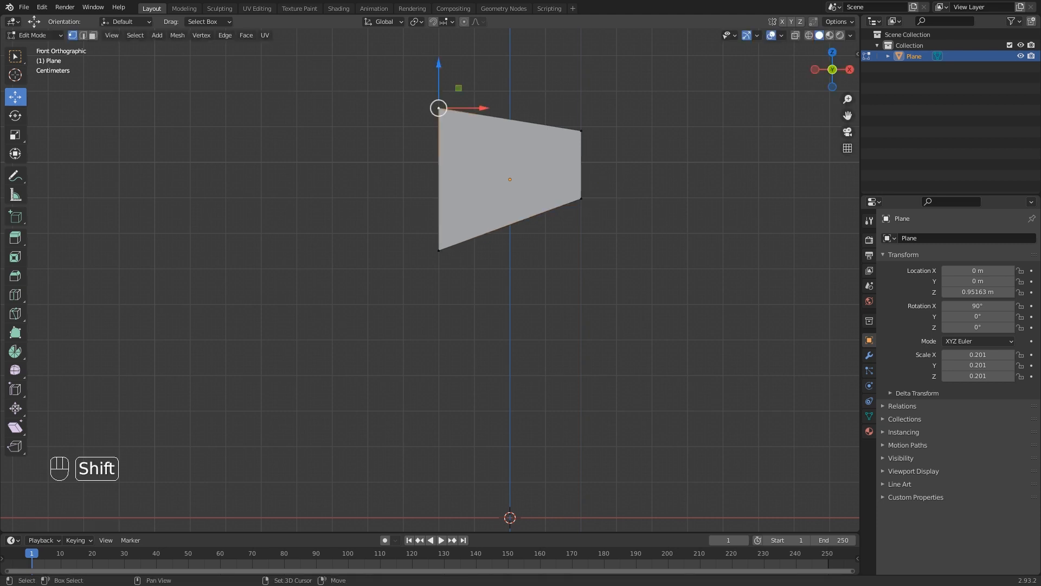
{"action": "left_click", "coordinate": [439, 250], "text": "shift"}
{"action": "left_click_drag", "start_coordinate": [480, 179], "coordinate": [450, 179]}
{"action": "left_click_drag", "start_coordinate": [408, 142], "coordinate": [408, 159]}
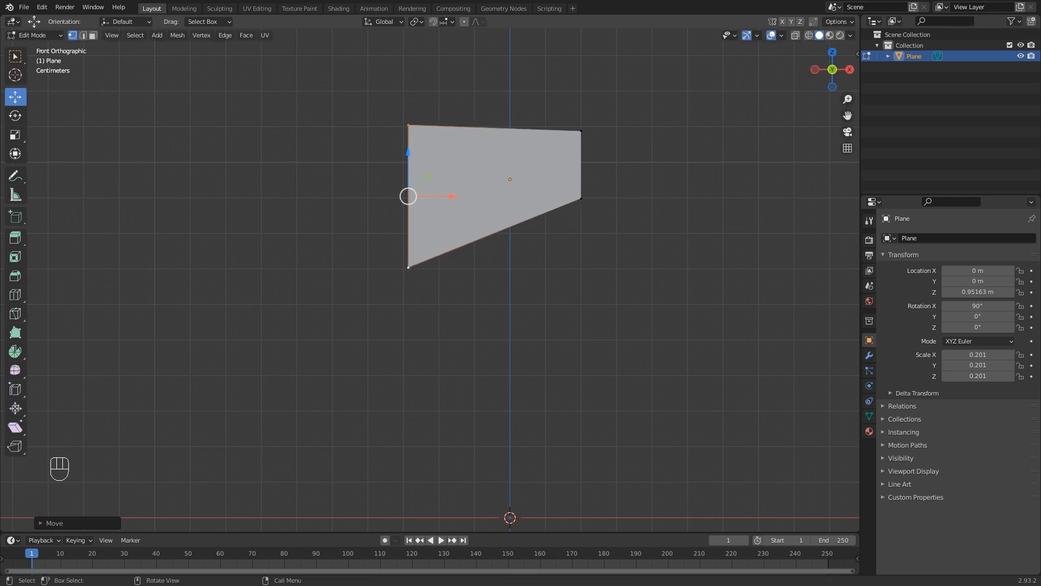
{"action": "key", "text": "Tab"}
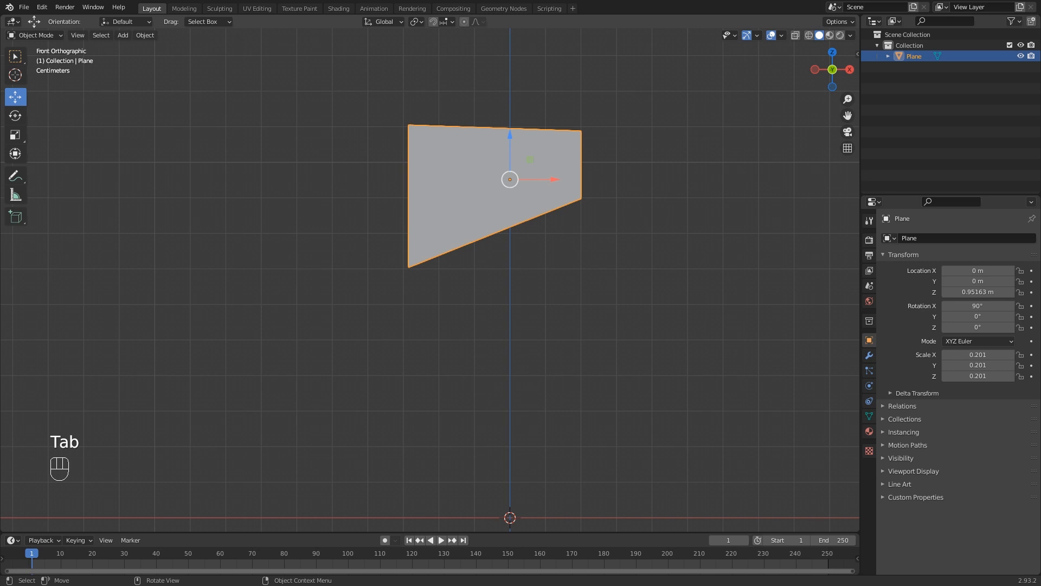
{"action": "middle_click_drag", "start_coordinate": [488, 325], "coordinate": [555, 287]}
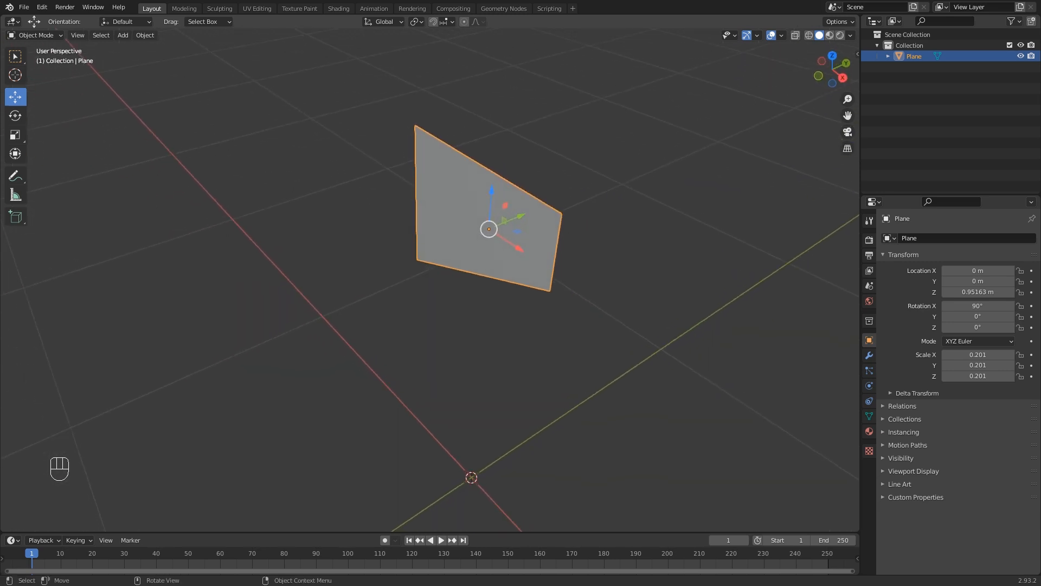
{"action": "key", "text": "Tab"}
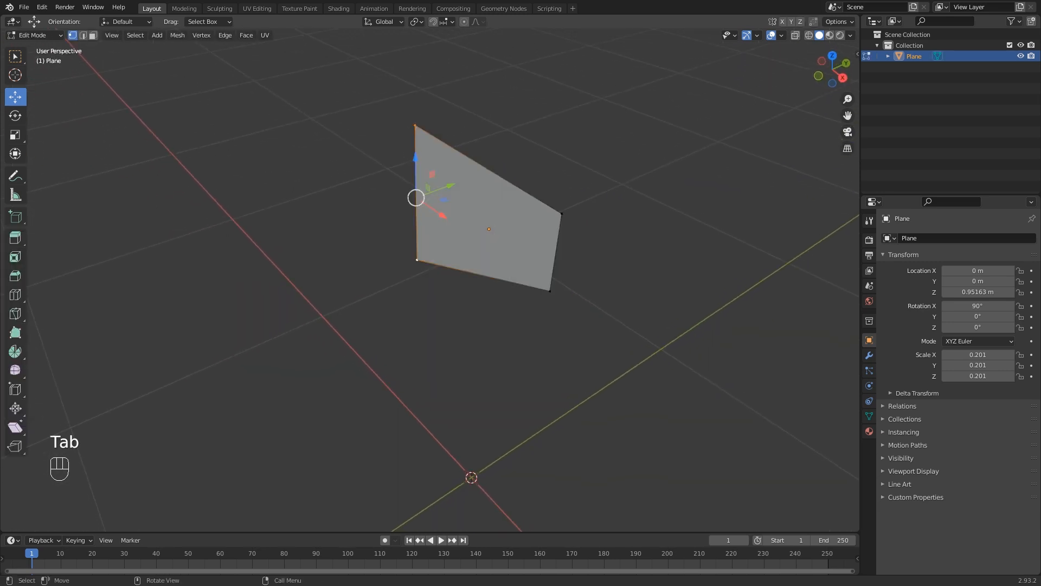
{"action": "middle_click_drag", "start_coordinate": [489, 325], "coordinate": [466, 327]}
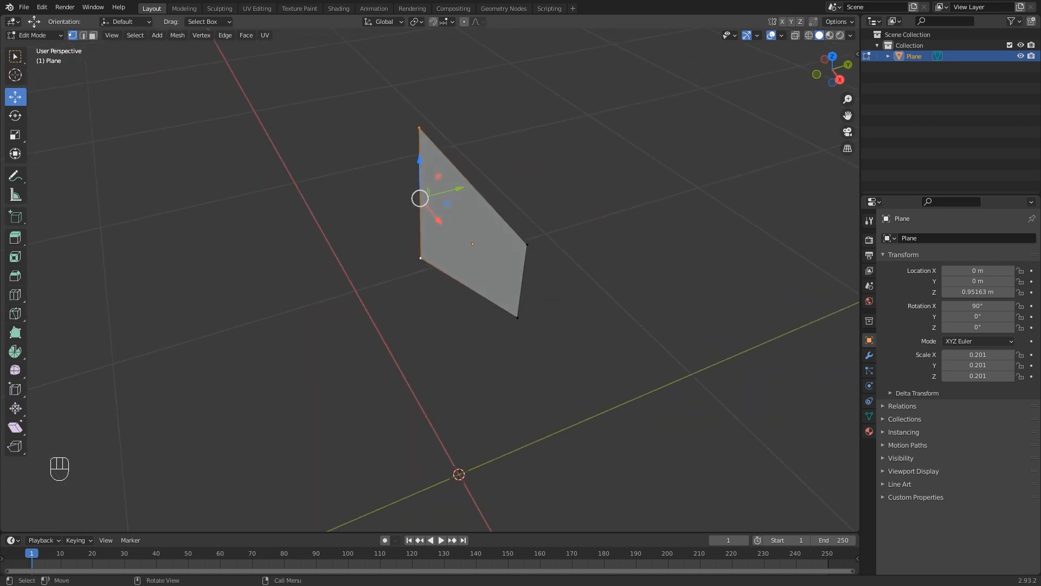
{"action": "key", "text": "Tab"}
{"action": "scroll", "coordinate": [467, 327], "scroll_direction": "down", "scroll_amount": 2}
{"action": "key", "text": "KP_7"}
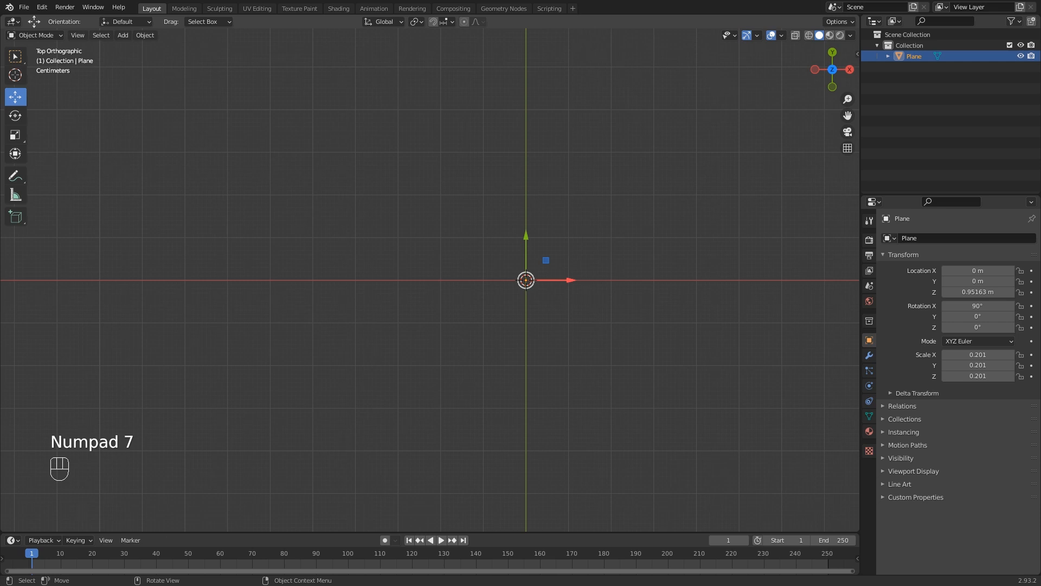
{"action": "scroll", "coordinate": [430, 280], "scroll_direction": "up", "scroll_amount": 1}
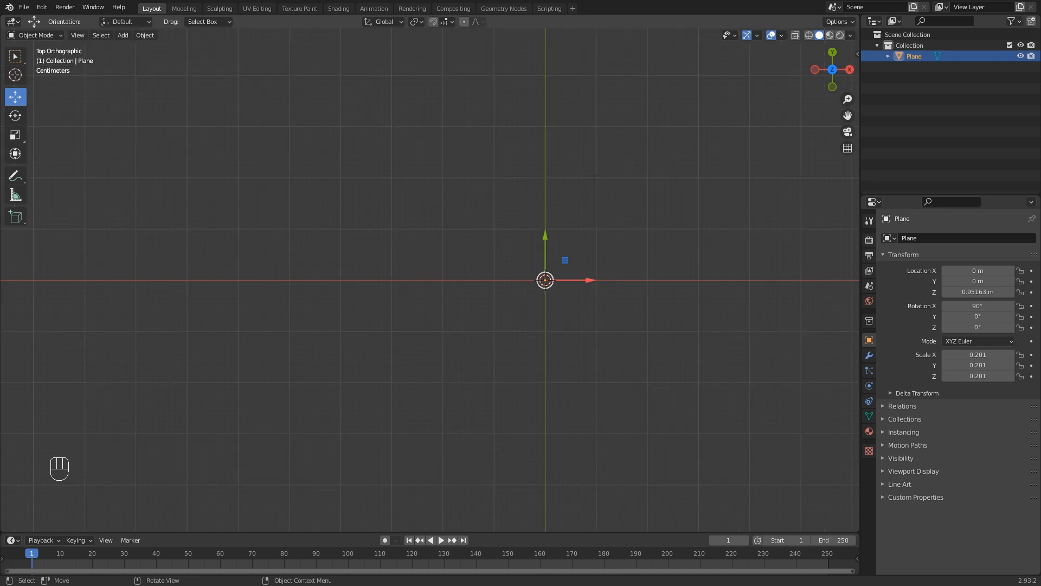
{"action": "middle_click_drag", "start_coordinate": [430, 280], "coordinate": [348, 223]}
In Edit Mode, shift the plane's entire geometry slightly along negative Y away from its origin, and return to Object Mode.
{"action": "key", "text": "Tab"}
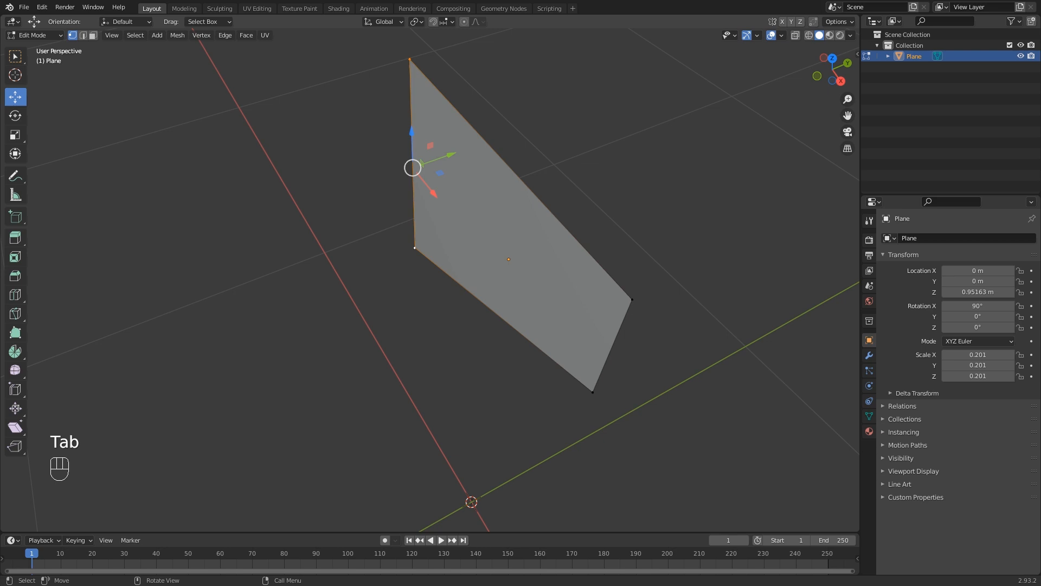
{"action": "key", "text": "a"}
{"action": "scroll", "coordinate": [428, 282], "scroll_direction": "down", "scroll_amount": 2}
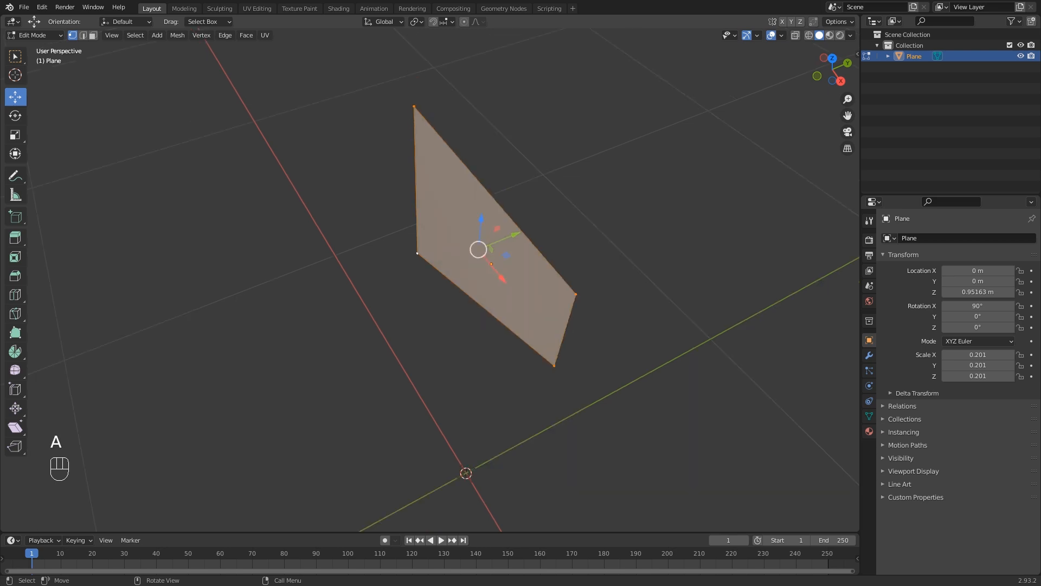
{"action": "left_click_drag", "start_coordinate": [512, 237], "coordinate": [468, 253]}
{"action": "middle_click_drag", "start_coordinate": [467, 253], "coordinate": [540, 302]}
{"action": "left_click_drag", "start_coordinate": [508, 277], "coordinate": [495, 254]}
{"action": "key", "text": "KP_7"}
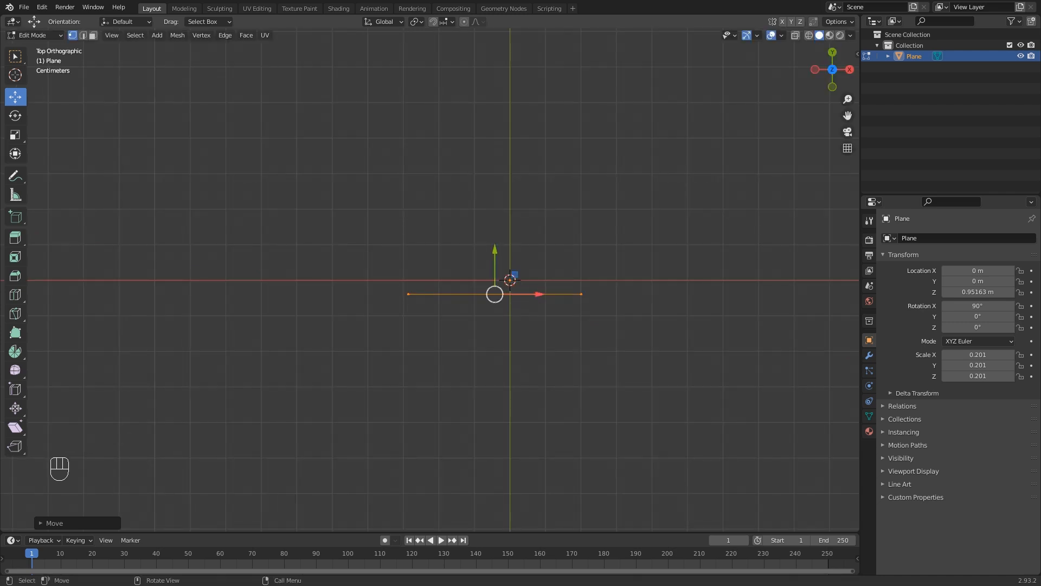
{"action": "middle_click_drag", "start_coordinate": [493, 260], "coordinate": [555, 252]}
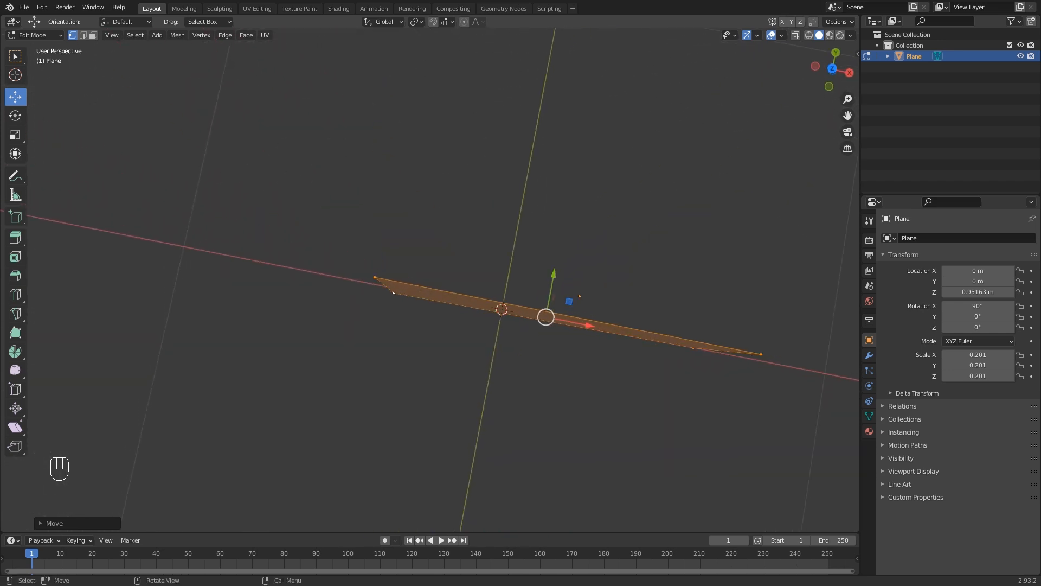
{"action": "left_click_drag", "start_coordinate": [553, 275], "coordinate": [552, 282]}
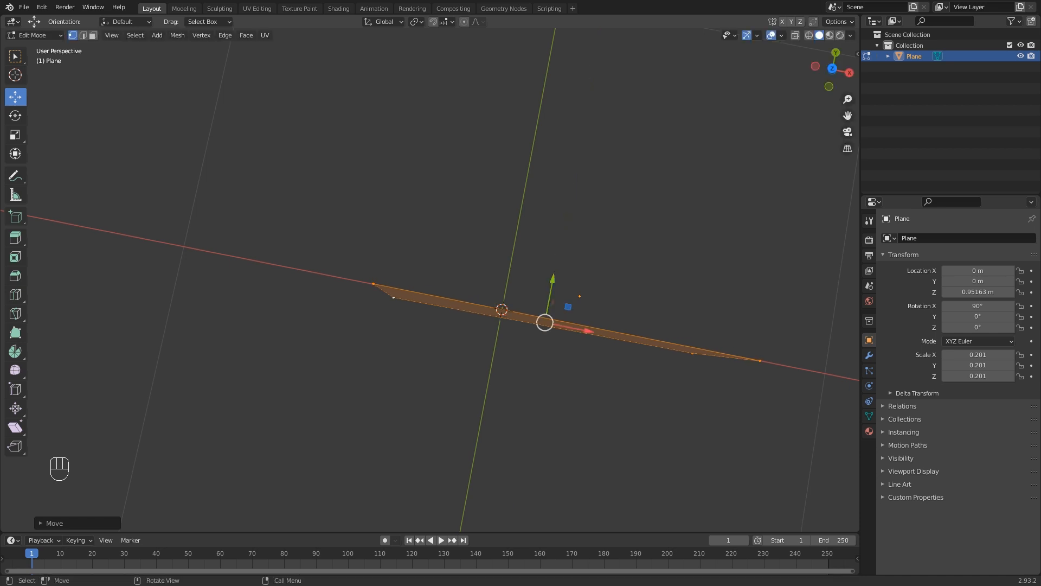
{"action": "middle_click_drag", "start_coordinate": [552, 281], "coordinate": [448, 214]}
{"action": "key", "text": "Tab"}
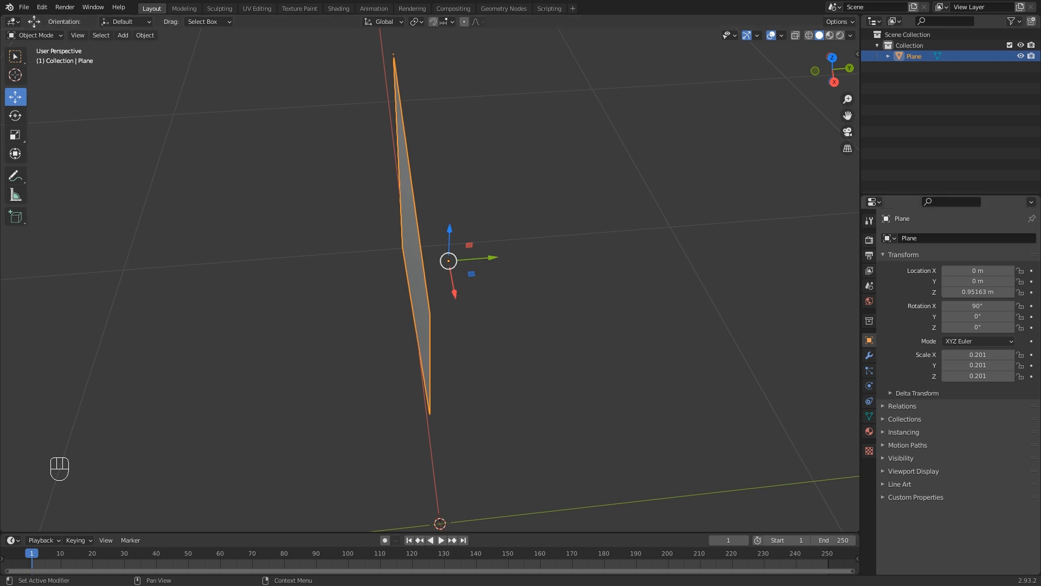
Add a Mirror modifier to the plane, mirroring it across the X axis.
{"action": "left_click", "coordinate": [869, 355]}
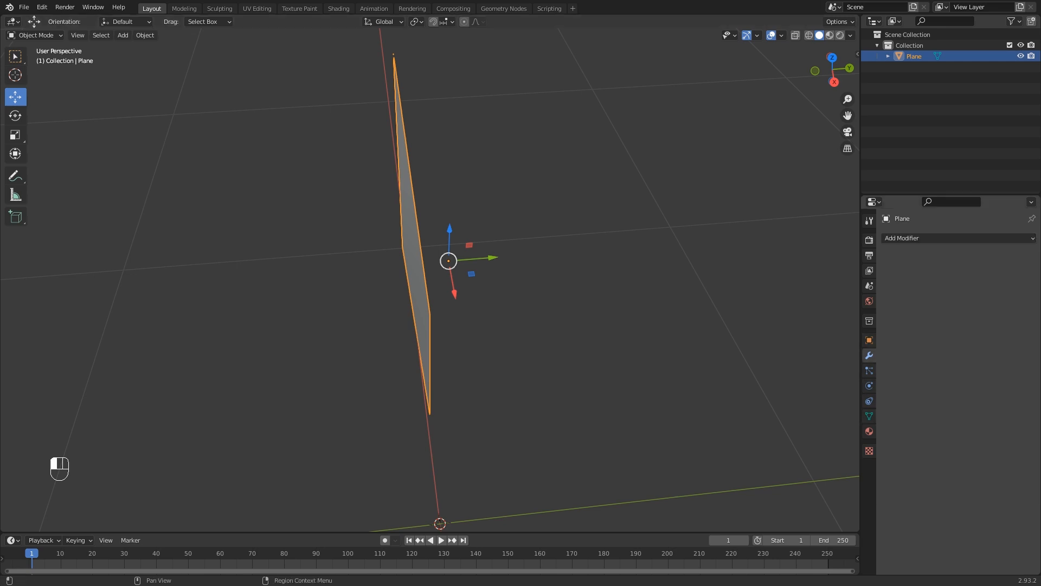
{"action": "left_click", "coordinate": [957, 238]}
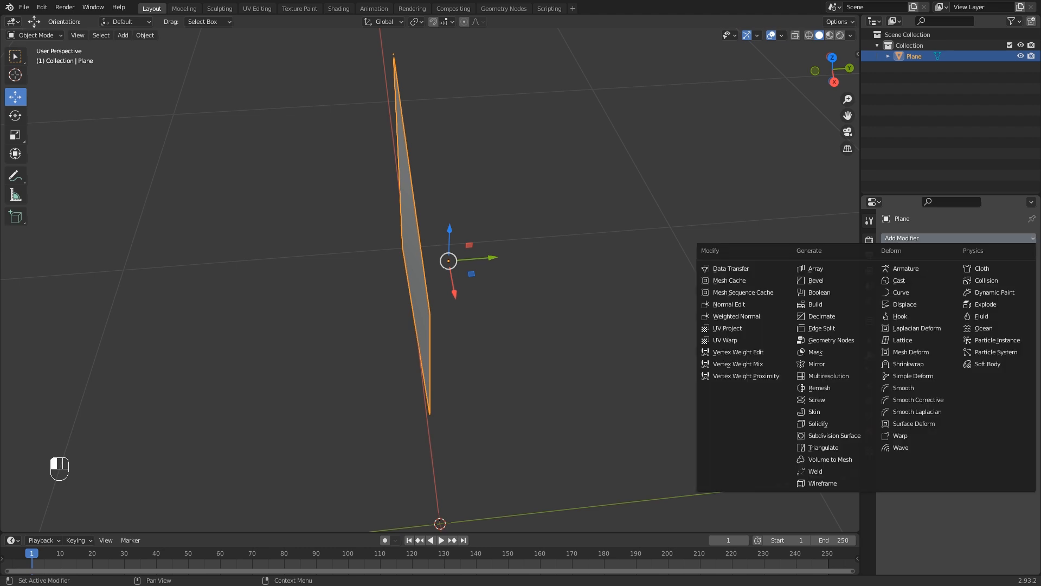
{"action": "left_click", "coordinate": [817, 364]}
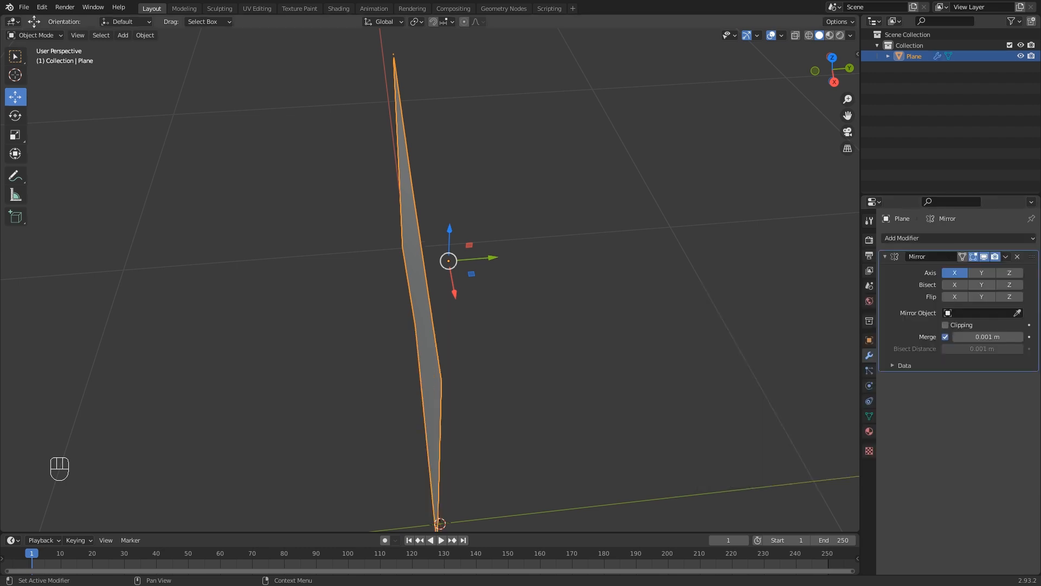
{"action": "scroll", "coordinate": [531, 304], "scroll_direction": "down", "scroll_amount": 2}
{"action": "middle_click_drag", "start_coordinate": [531, 304], "coordinate": [594, 304]}
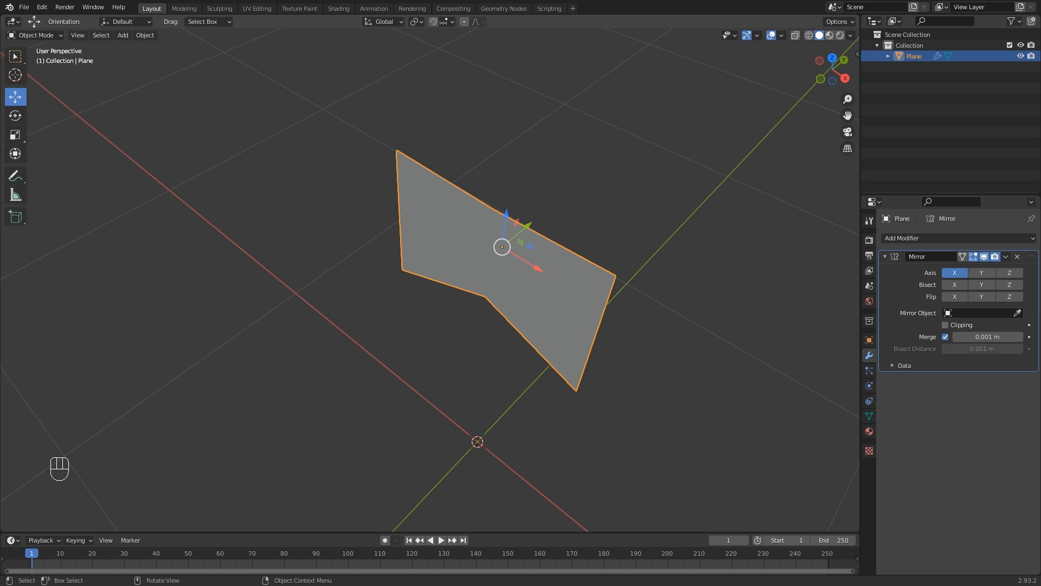
{"action": "middle_click_drag", "start_coordinate": [521, 282], "coordinate": [541, 283]}
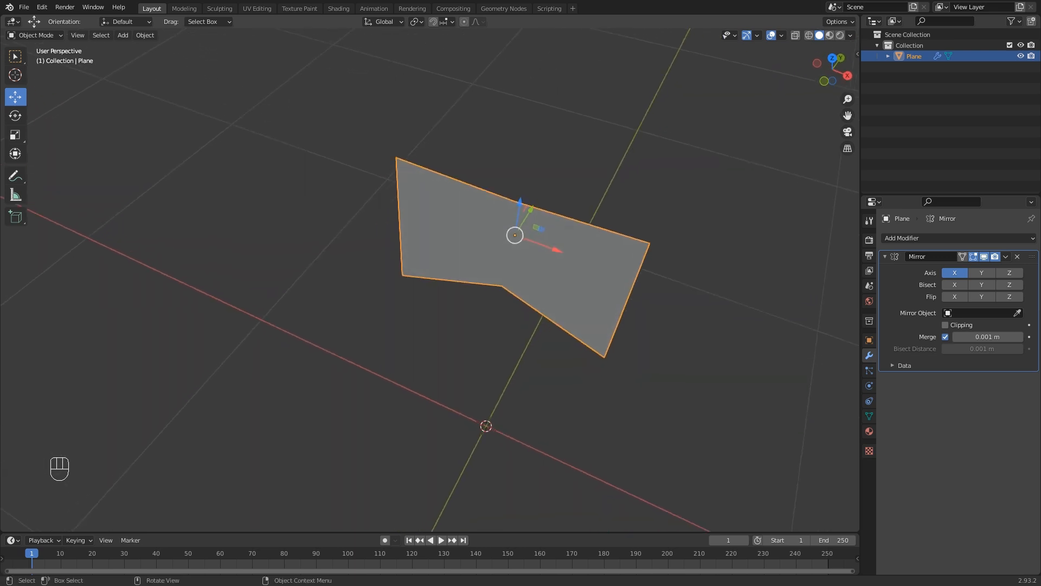
Display the plane's transform values and apply its rotation and scale.
{"action": "key", "text": "n"}
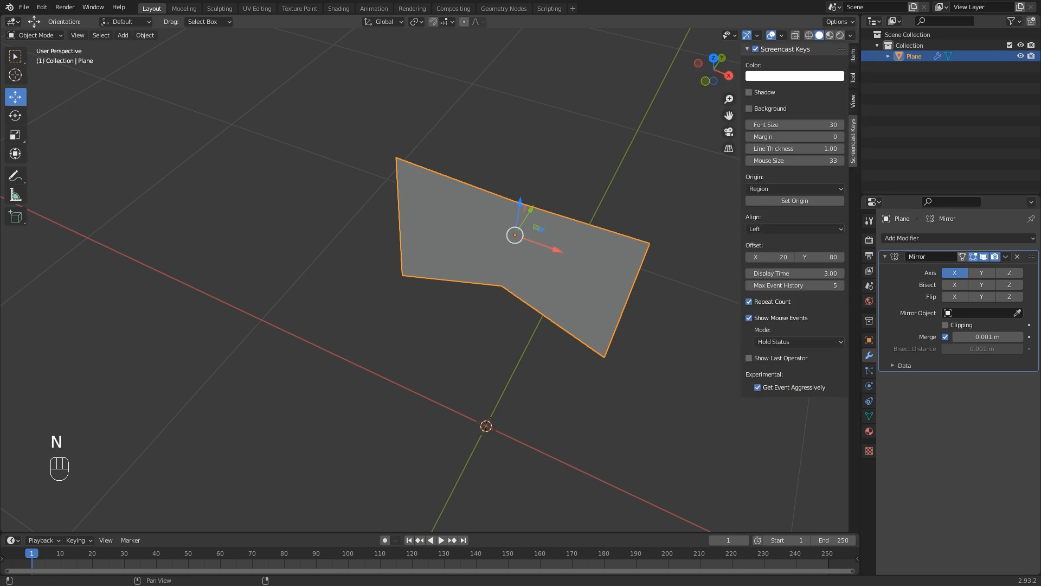
{"action": "left_click", "coordinate": [853, 55]}
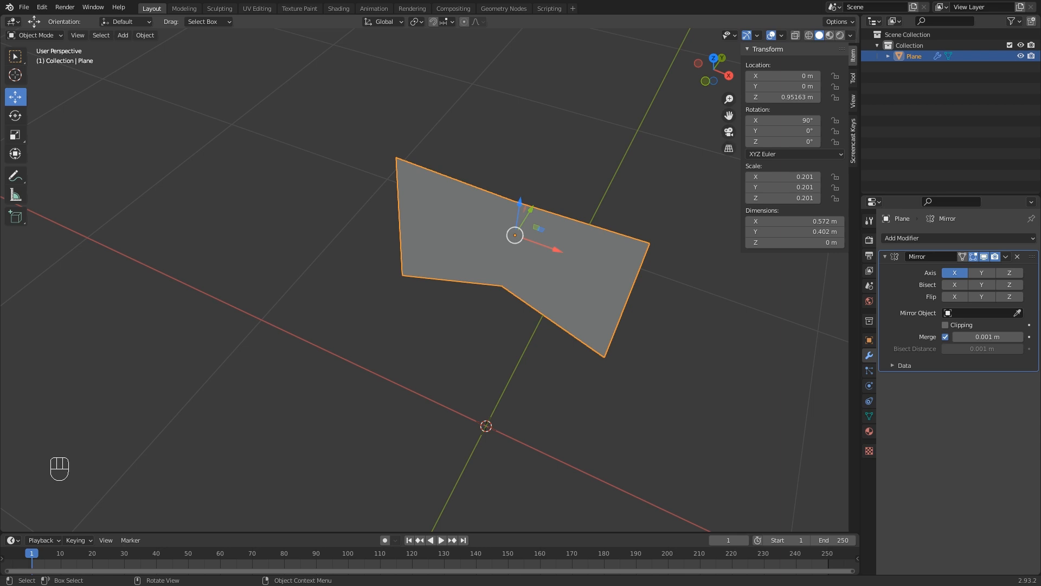
{"action": "key", "text": "ctrl+a"}
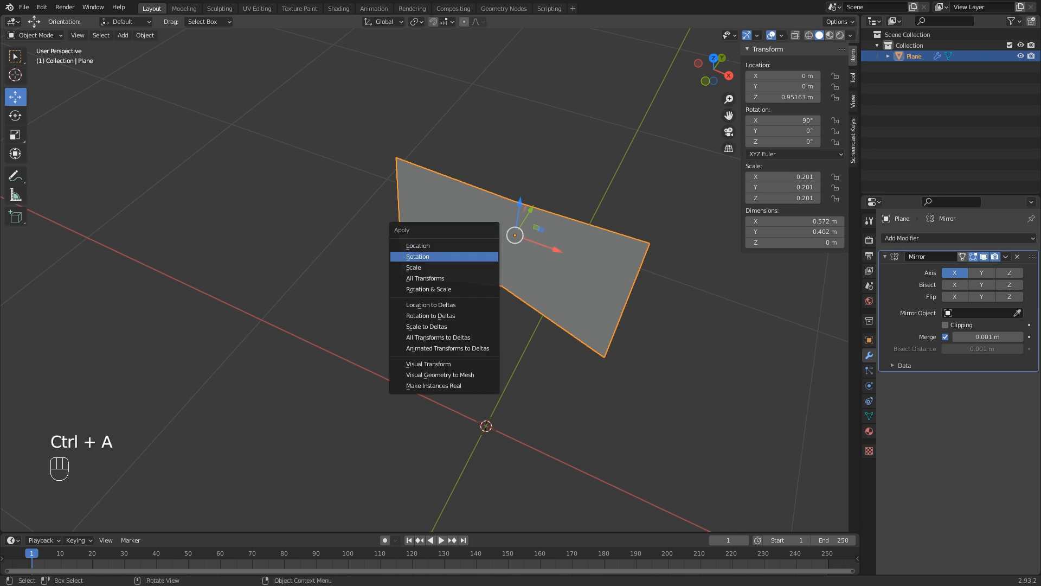
{"action": "left_click", "coordinate": [417, 256]}
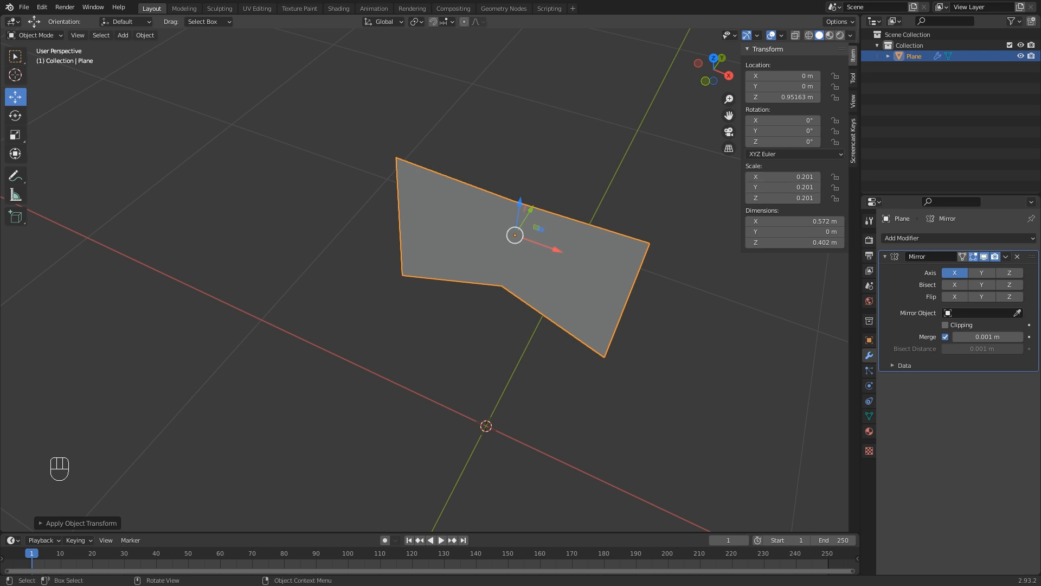
{"action": "key", "text": "ctrl+a"}
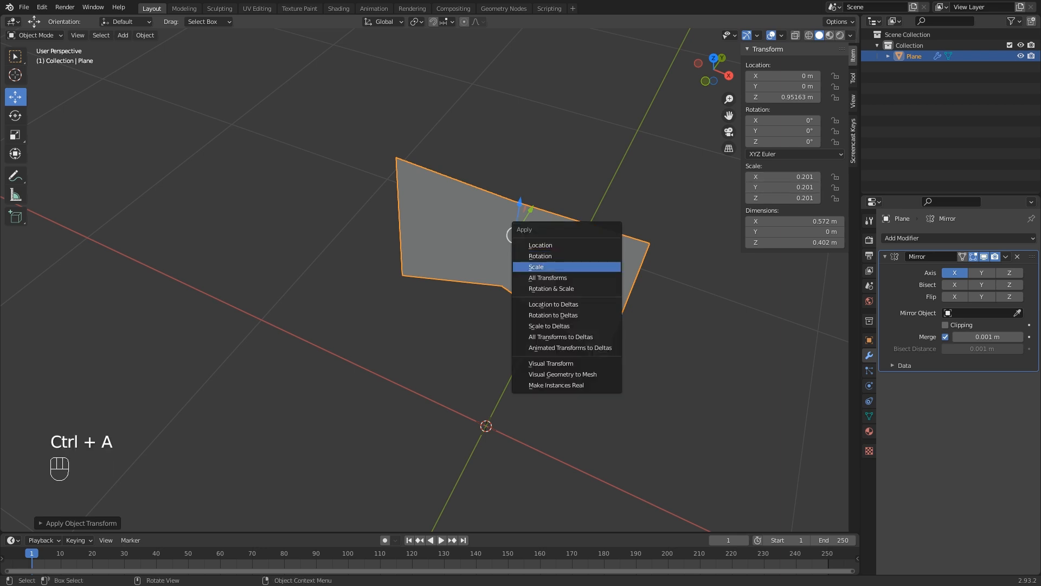
{"action": "left_click", "coordinate": [536, 265]}
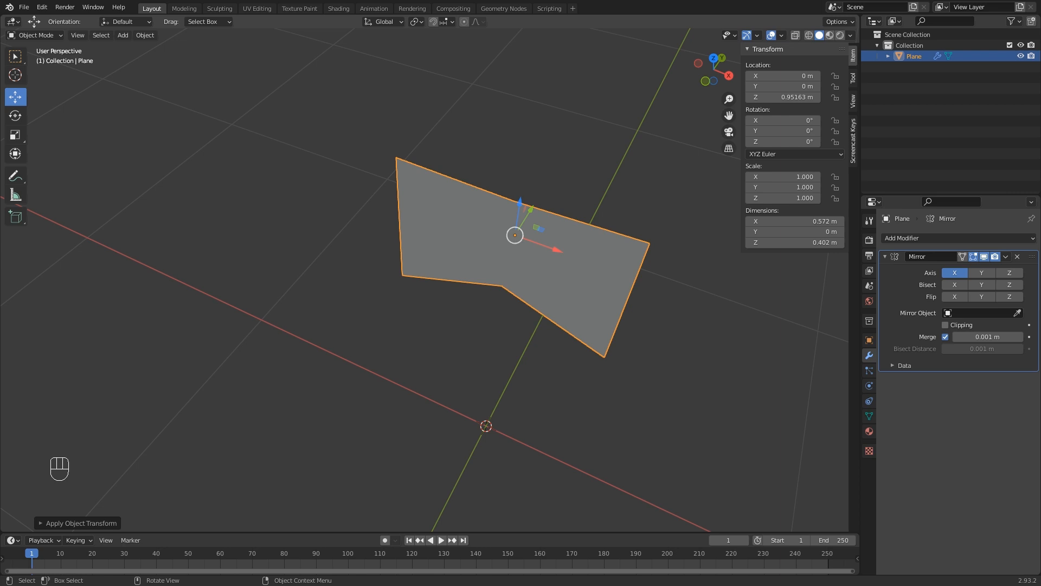
Change the Mirror modifier's axis from X to Y so the plane is duplicated on the opposite side.
{"action": "left_click", "coordinate": [955, 273]}
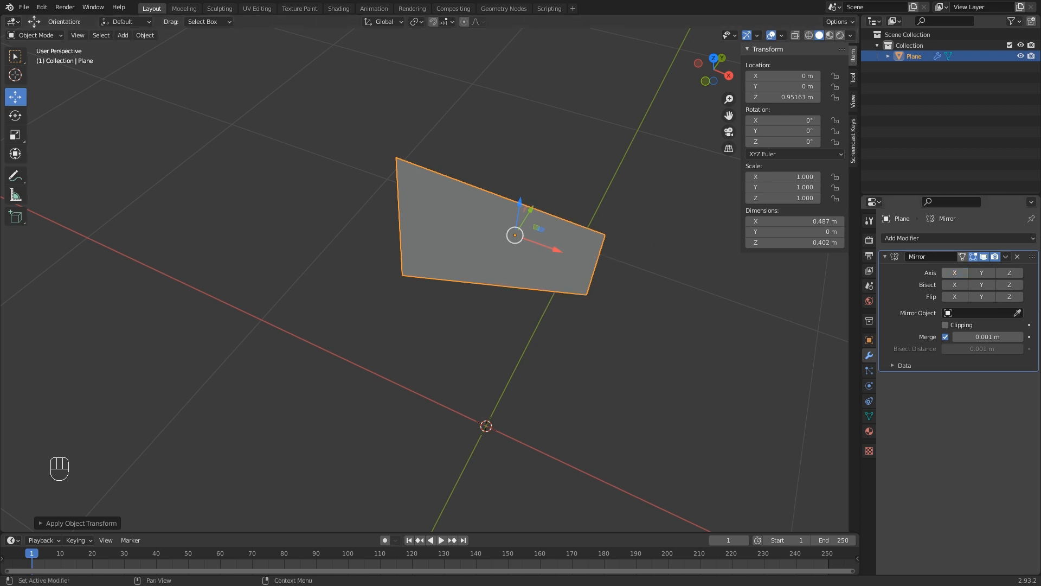
{"action": "left_click", "coordinate": [981, 272]}
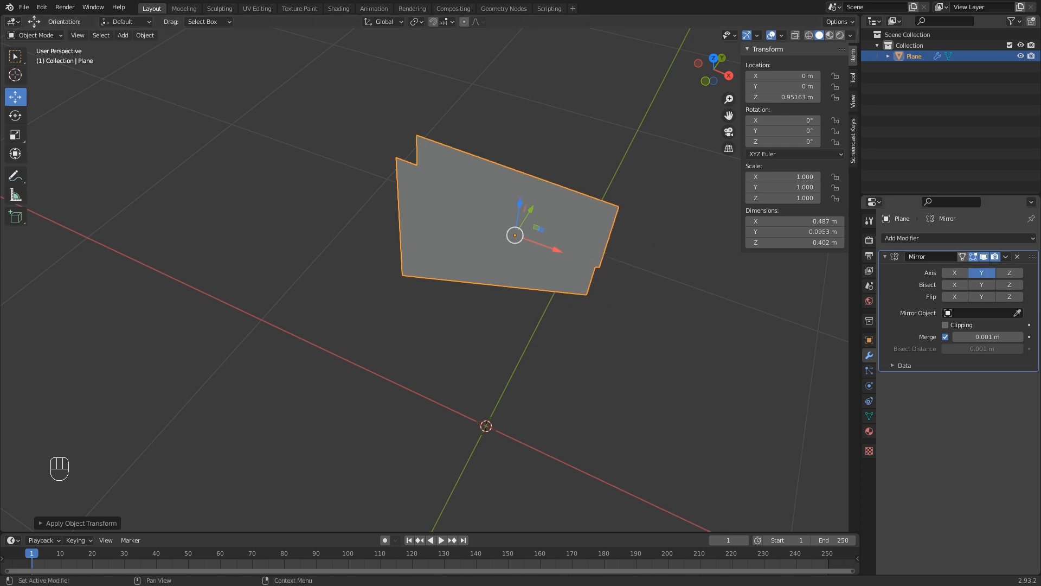
{"action": "mouse_move", "coordinate": [607, 282]}
{"action": "middle_mouse_down"}
{"action": "mouse_move", "coordinate": [719, 263]}
{"action": "mouse_move", "coordinate": [599, 273]}
{"action": "middle_mouse_up"}
{"action": "middle_click_drag", "start_coordinate": [599, 272], "coordinate": [542, 284], "text": "shift"}
{"action": "middle_click_drag", "start_coordinate": [542, 285], "coordinate": [498, 265]}
{"action": "scroll", "coordinate": [497, 266], "scroll_direction": "up", "scroll_amount": 4}
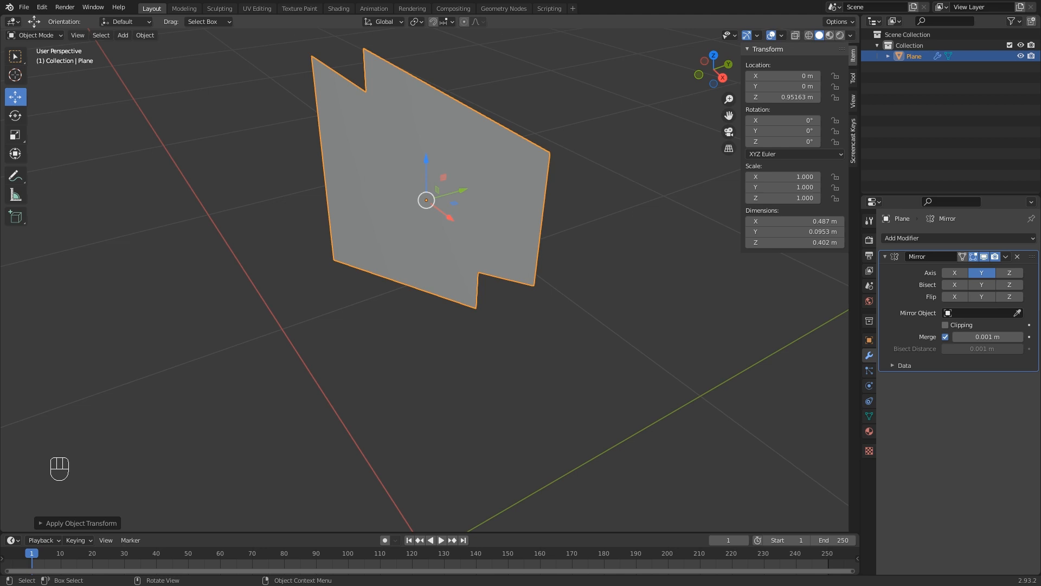
{"action": "middle_click_drag", "start_coordinate": [497, 265], "coordinate": [639, 266]}
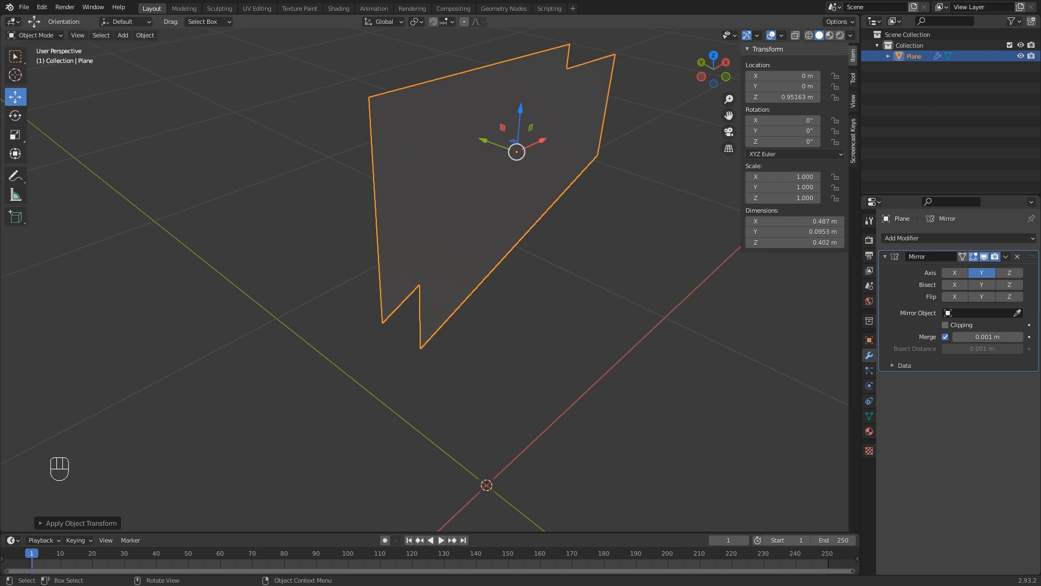
In Edit Mode, add one vertical loop cut to the plane and slide it close to the object's origin.
{"action": "key", "text": "Tab"}
{"action": "middle_click_drag", "start_coordinate": [498, 266], "coordinate": [474, 257]}
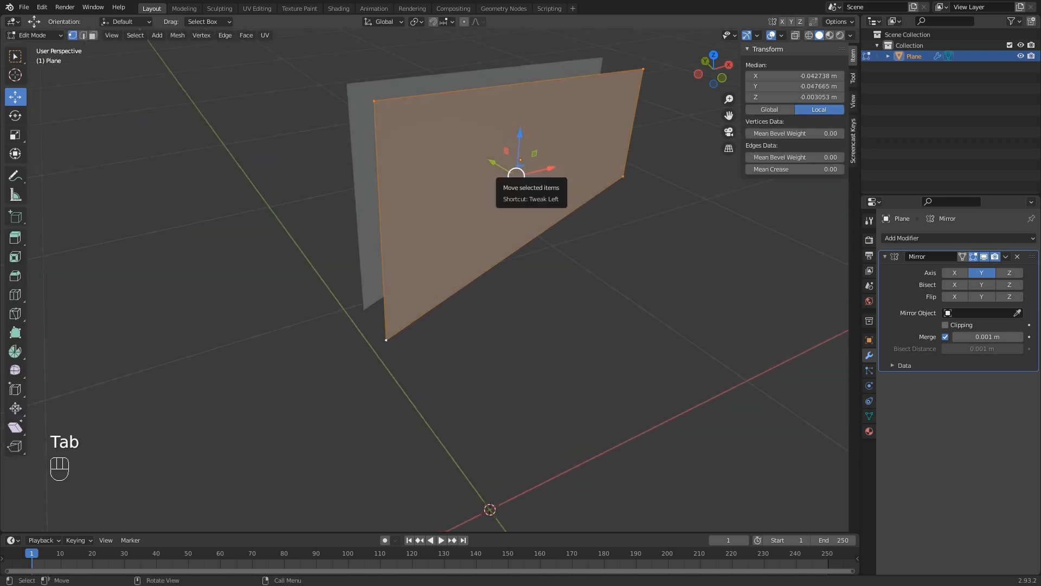
{"action": "key", "text": "KP_1"}
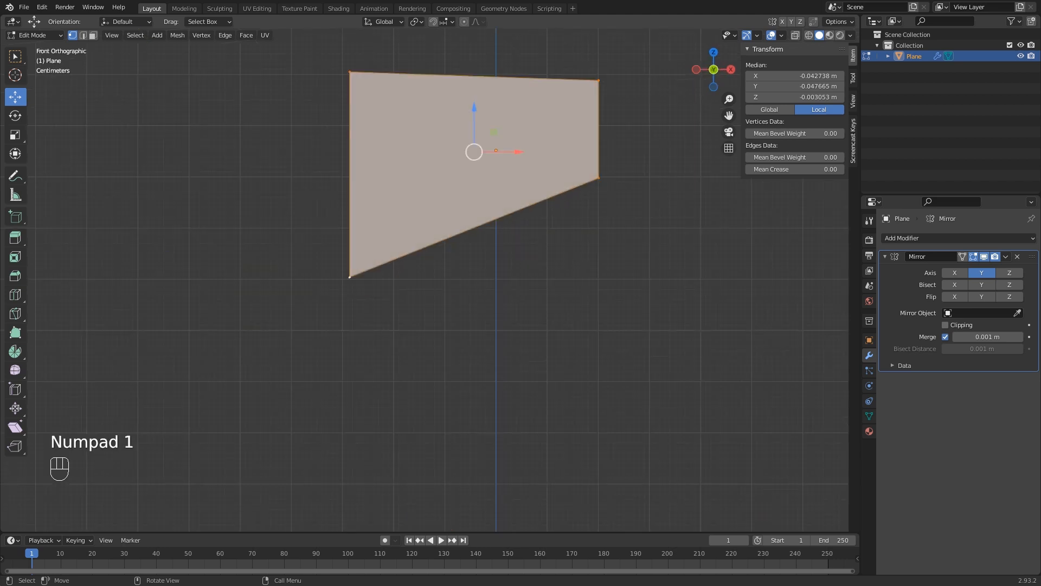
{"action": "middle_click_drag", "start_coordinate": [474, 257], "coordinate": [531, 373], "text": "shift"}
{"action": "scroll", "coordinate": [532, 373], "scroll_direction": "up", "scroll_amount": 1}
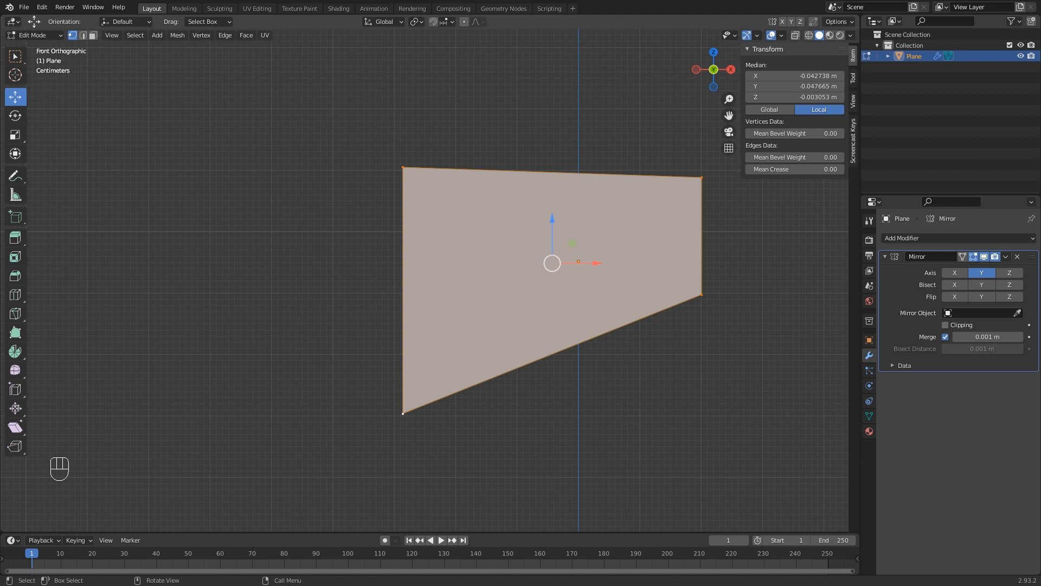
{"action": "key", "text": "ctrl"}
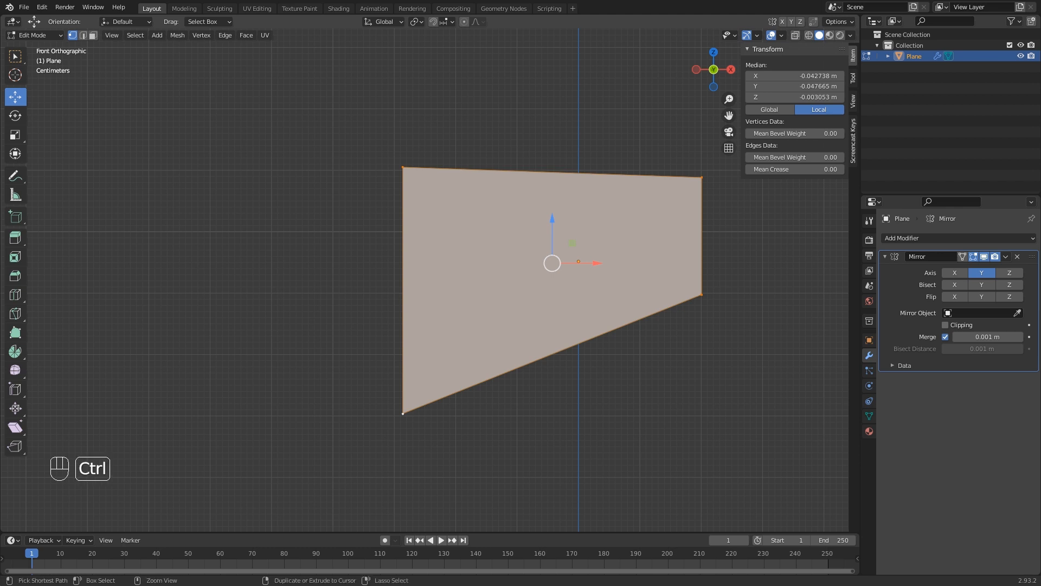
{"action": "key", "text": "ctrl+r"}
{"action": "left_click", "coordinate": [585, 176]}
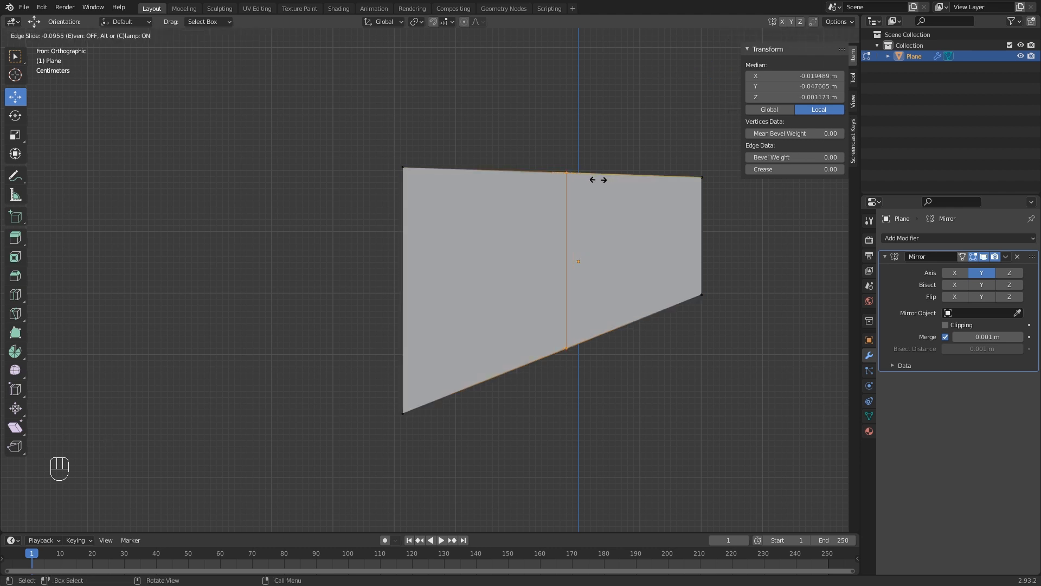
{"action": "left_click", "coordinate": [609, 179]}
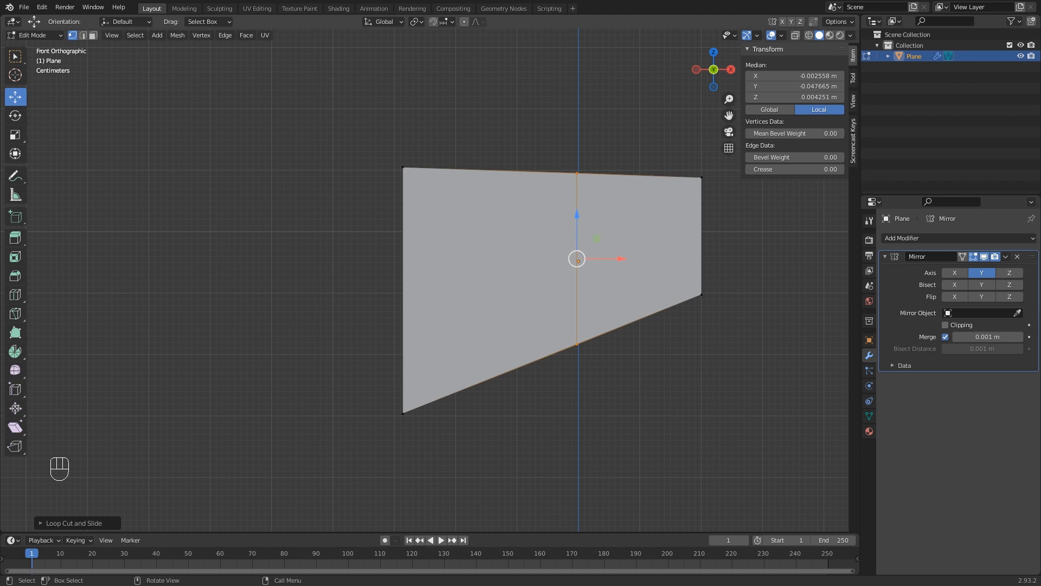
Move the plane's -X edge outward along X, and lower its bottom vertex slightly along Z.
{"action": "left_click", "coordinate": [403, 167]}
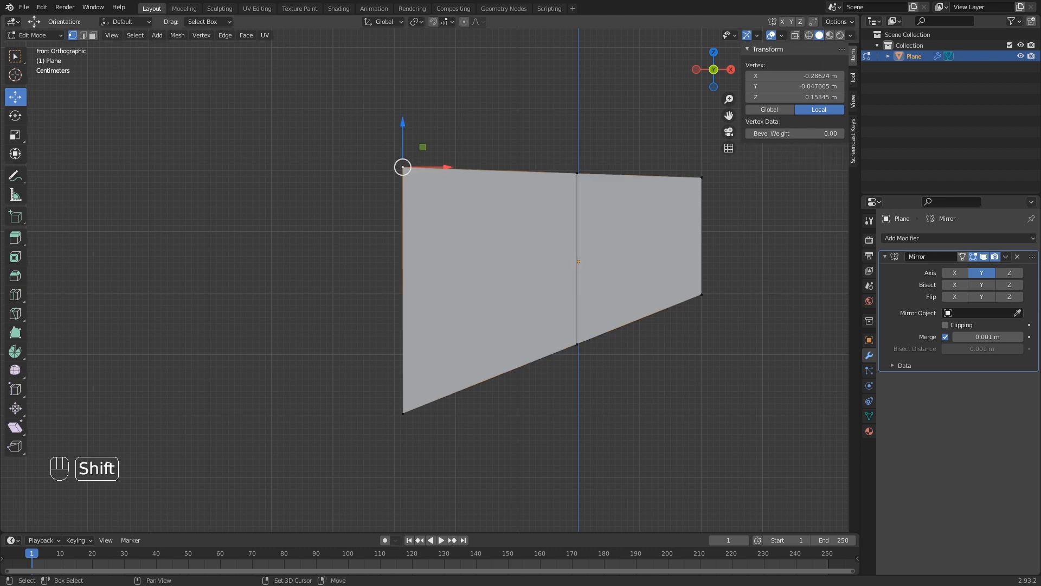
{"action": "left_click", "coordinate": [403, 414], "text": "shift"}
{"action": "left_click_drag", "start_coordinate": [440, 289], "coordinate": [404, 290]}
{"action": "left_click", "coordinate": [367, 414]}
{"action": "left_click_drag", "start_coordinate": [368, 372], "coordinate": [367, 392]}
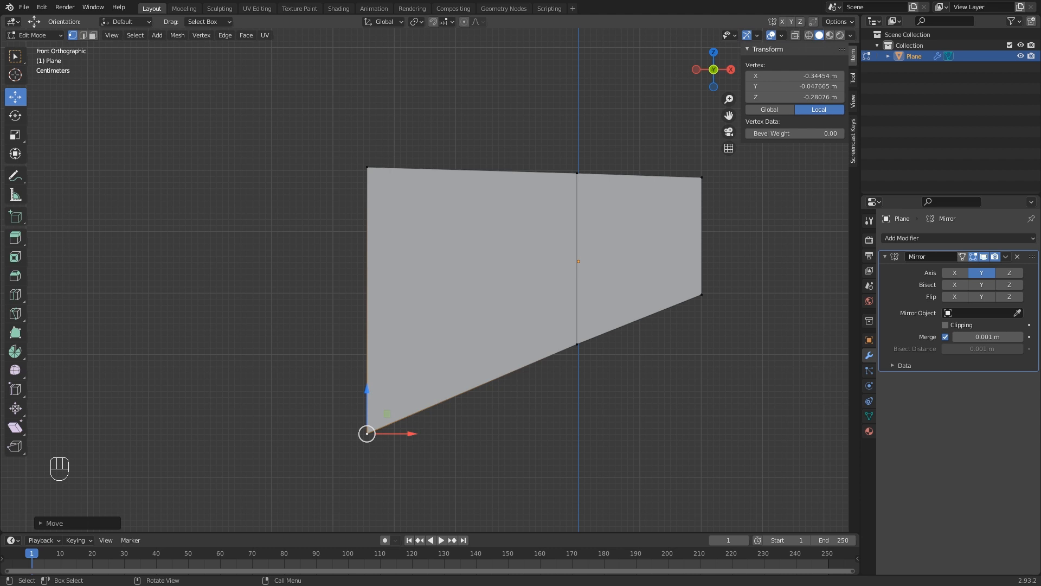
Add four evenly spaced horizontal loop cuts across the plane without sliding them.
{"action": "middle_click_drag", "start_coordinate": [369, 428], "coordinate": [461, 377]}
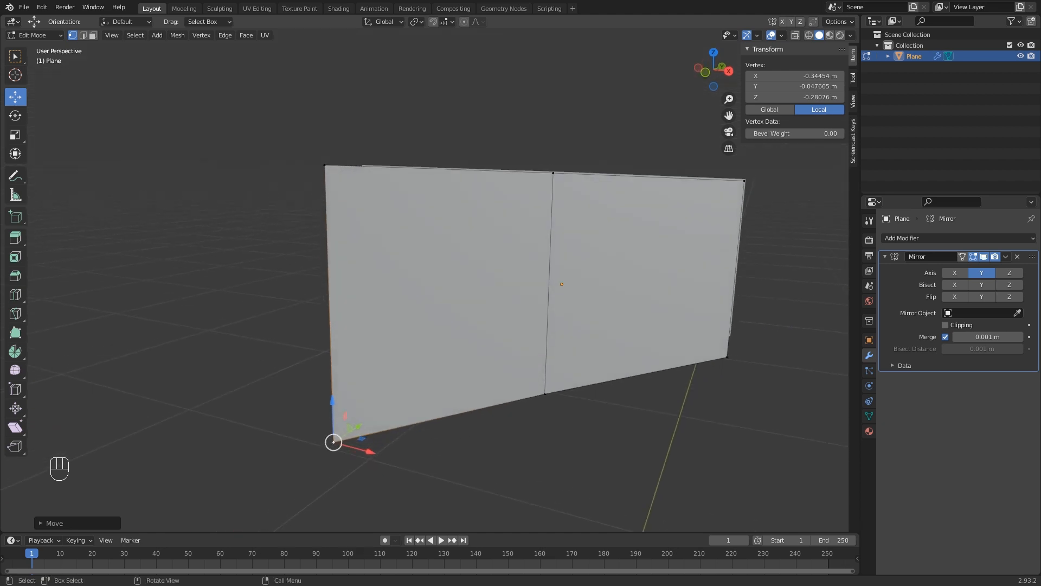
{"action": "key", "text": "KP_1"}
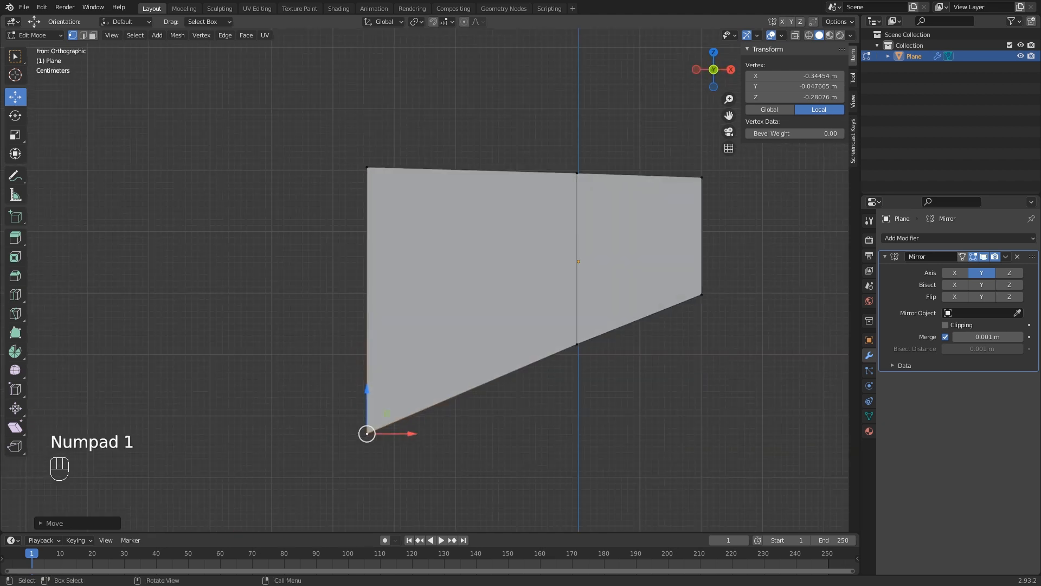
{"action": "key", "text": "ctrl"}
{"action": "key", "text": "ctrl+r"}
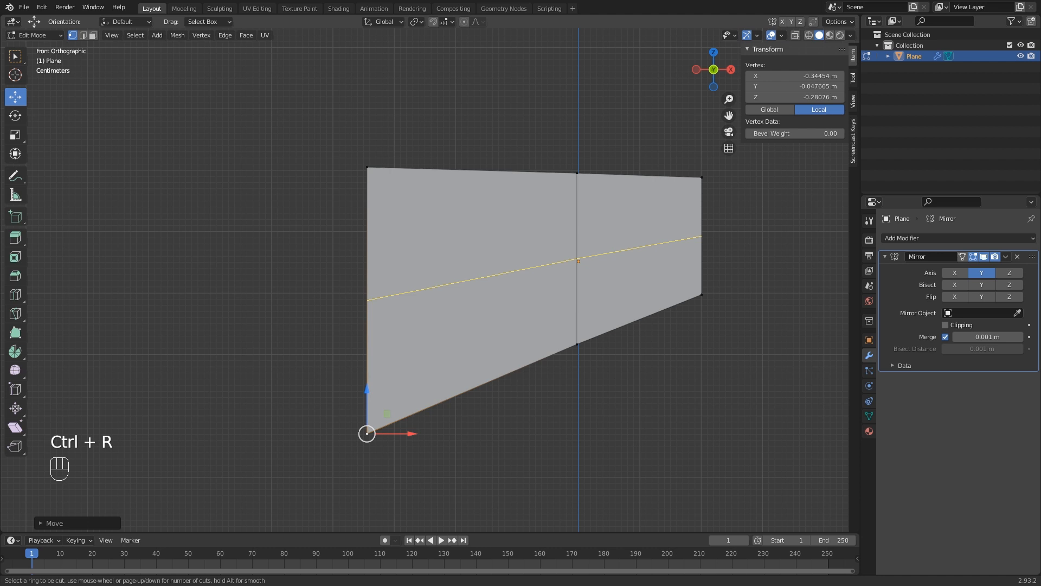
{"action": "scroll", "coordinate": [534, 260], "scroll_direction": "up", "scroll_amount": 2}
{"action": "scroll", "coordinate": [534, 261], "scroll_direction": "up", "scroll_amount": 1}
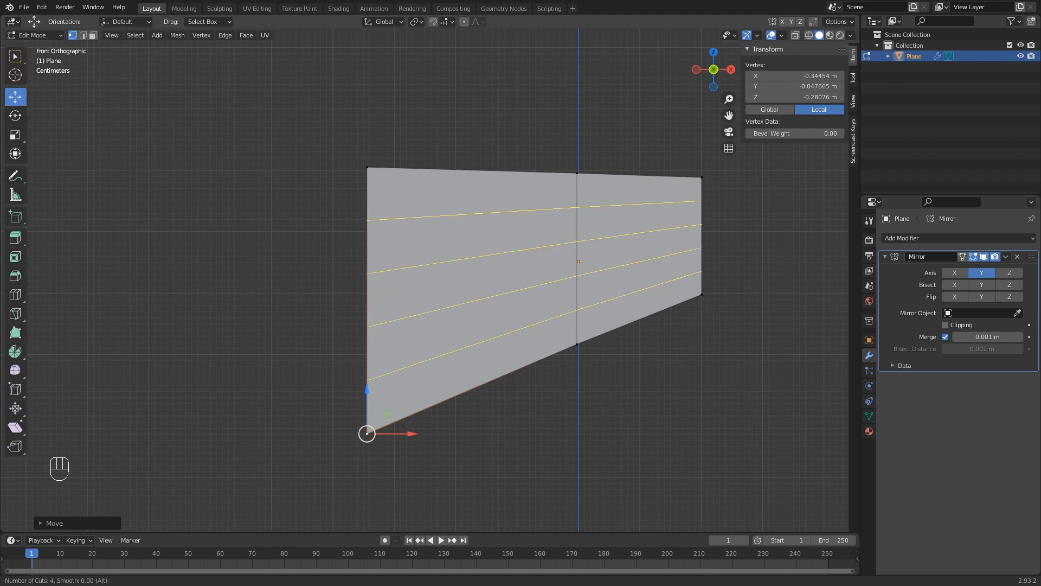
{"action": "left_click", "coordinate": [578, 264]}
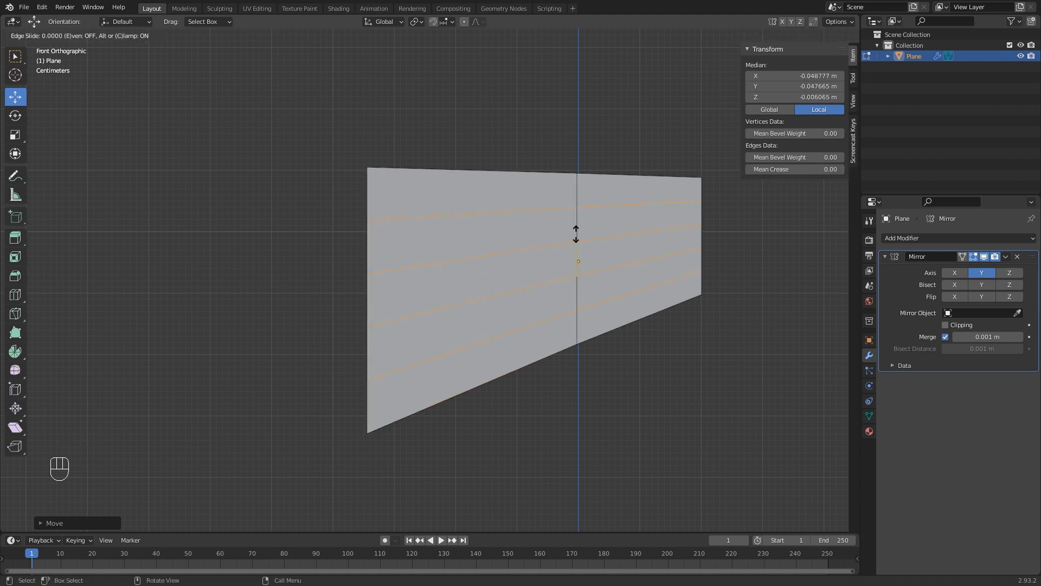
{"action": "right_click", "coordinate": [578, 264]}
Curve the -X edge by moving its four inner vertices outward along X, the middle two further than the others.
{"action": "left_click", "coordinate": [368, 274]}
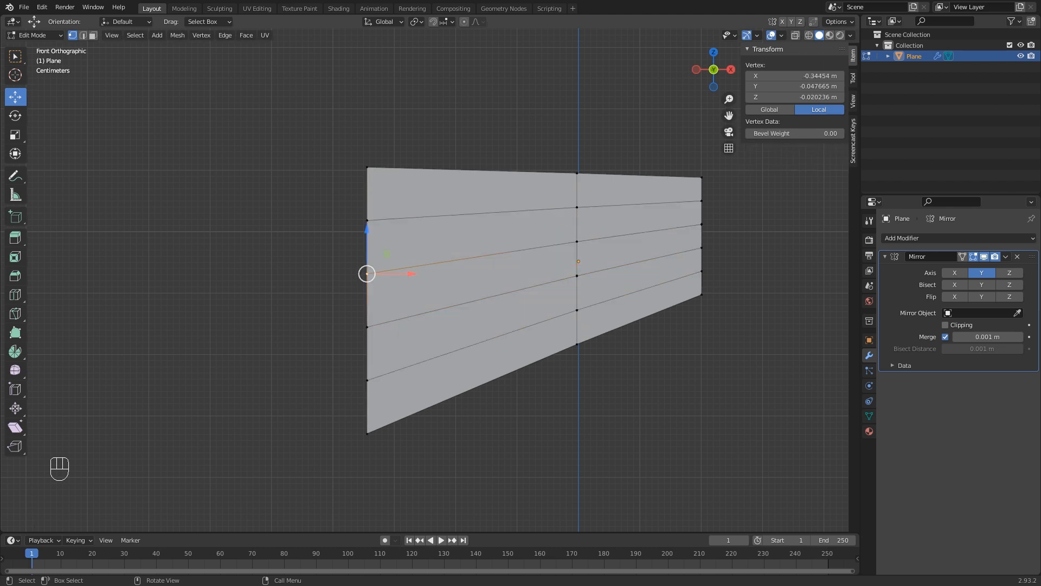
{"action": "left_click", "coordinate": [367, 327], "text": "shift"}
{"action": "left_click", "coordinate": [367, 220], "text": "shift"}
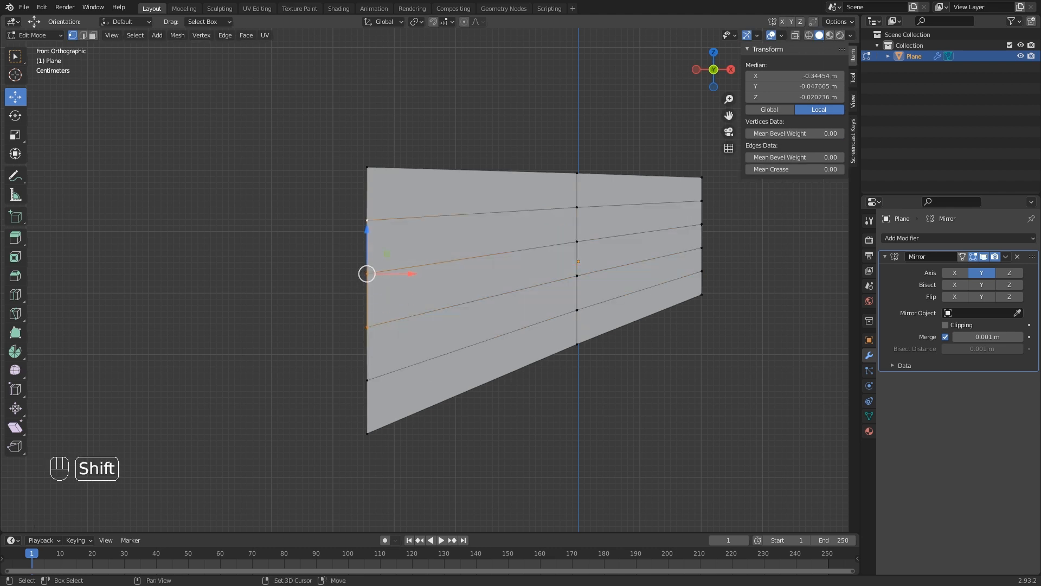
{"action": "left_click", "coordinate": [368, 380], "text": "shift"}
{"action": "left_click_drag", "start_coordinate": [410, 300], "coordinate": [377, 300]}
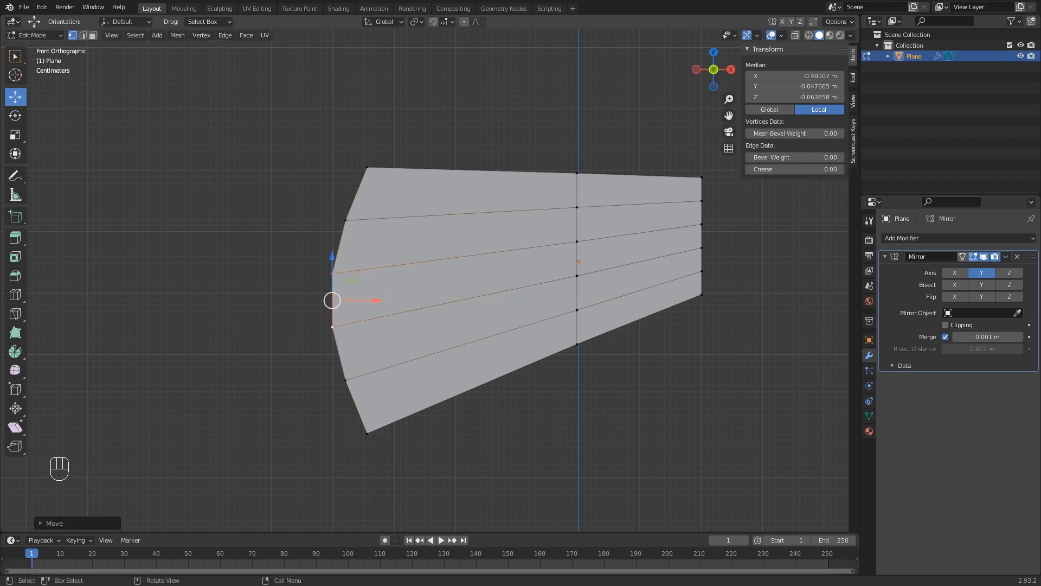
Add one vertical loop cut between the curved -X edge and the central cut, sliding it toward the curved edge.
{"action": "middle_click_drag", "start_coordinate": [407, 309], "coordinate": [399, 292], "text": "shift"}
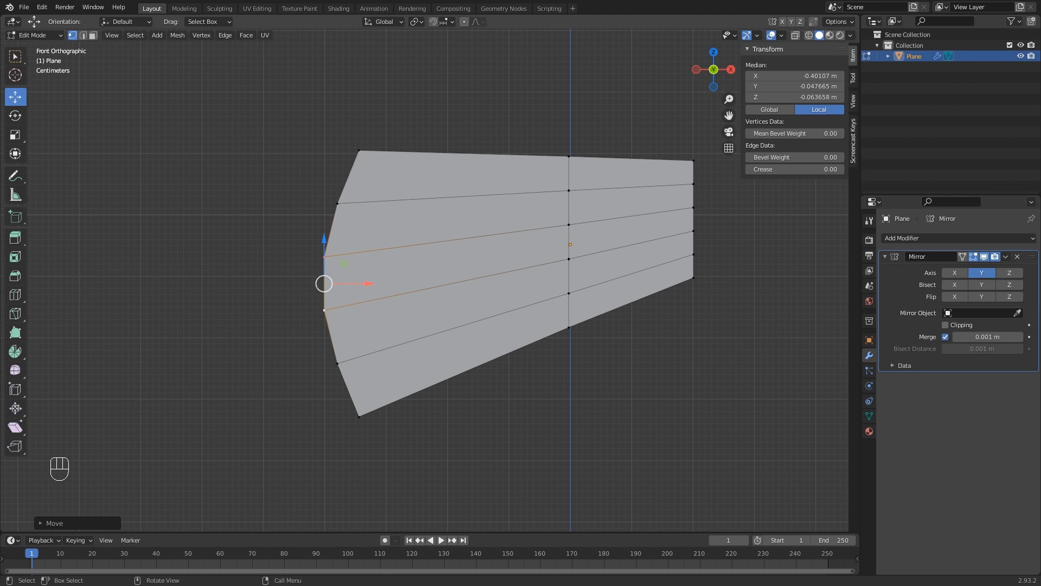
{"action": "key", "text": "ctrl"}
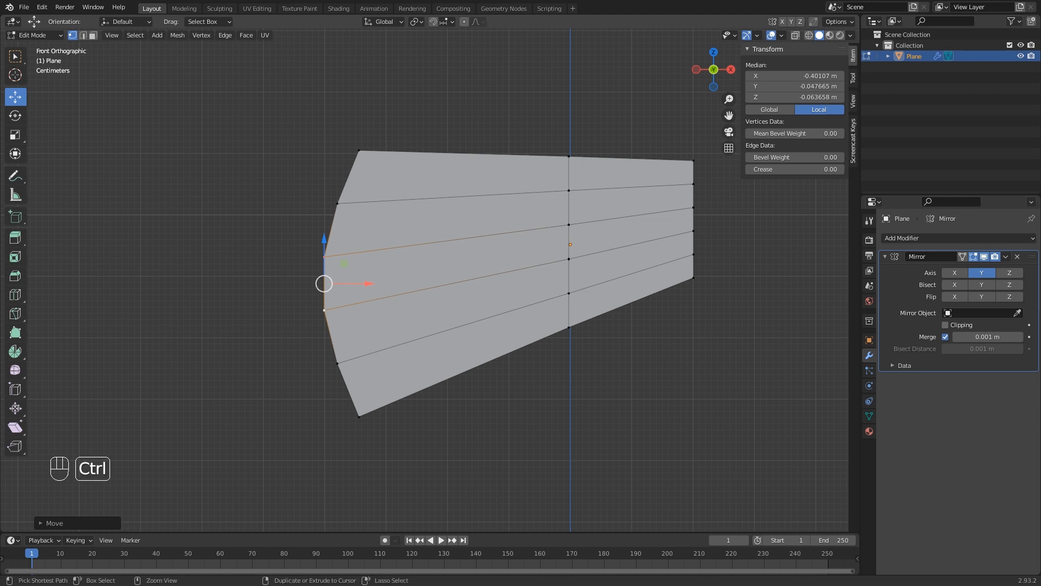
{"action": "key", "text": "ctrl+r"}
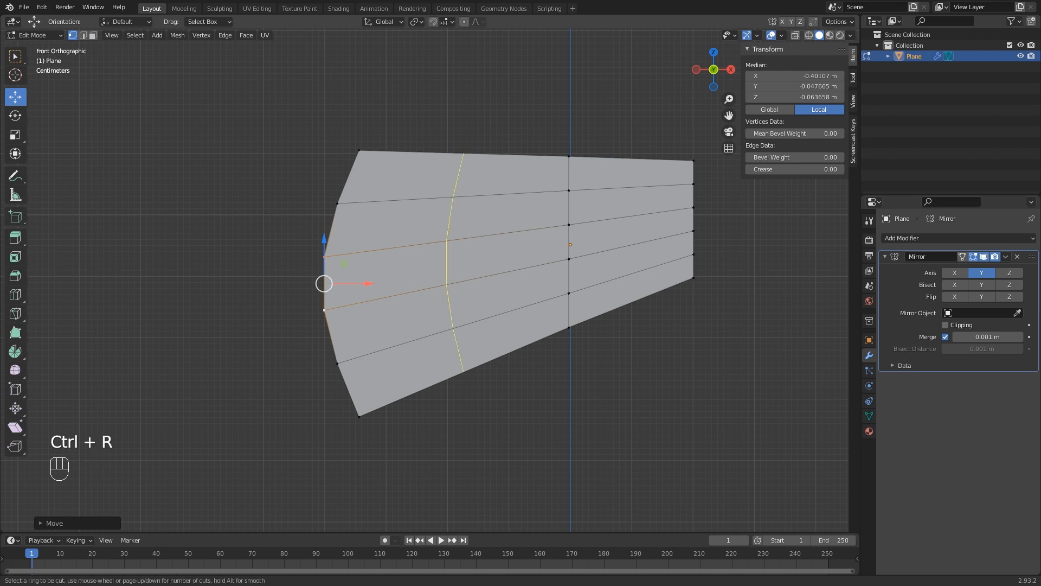
{"action": "left_click", "coordinate": [483, 186]}
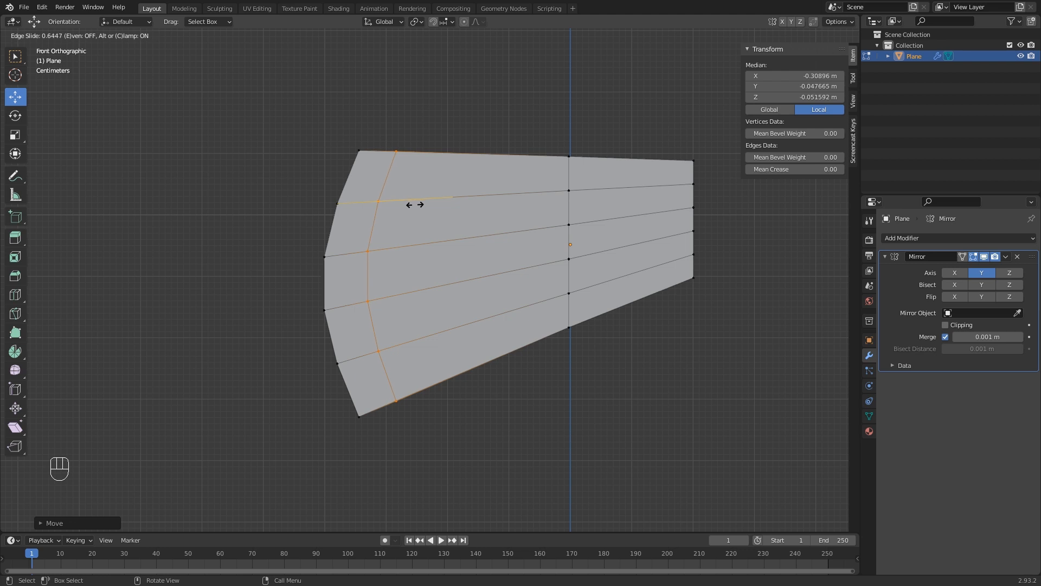
{"action": "left_click", "coordinate": [414, 204]}
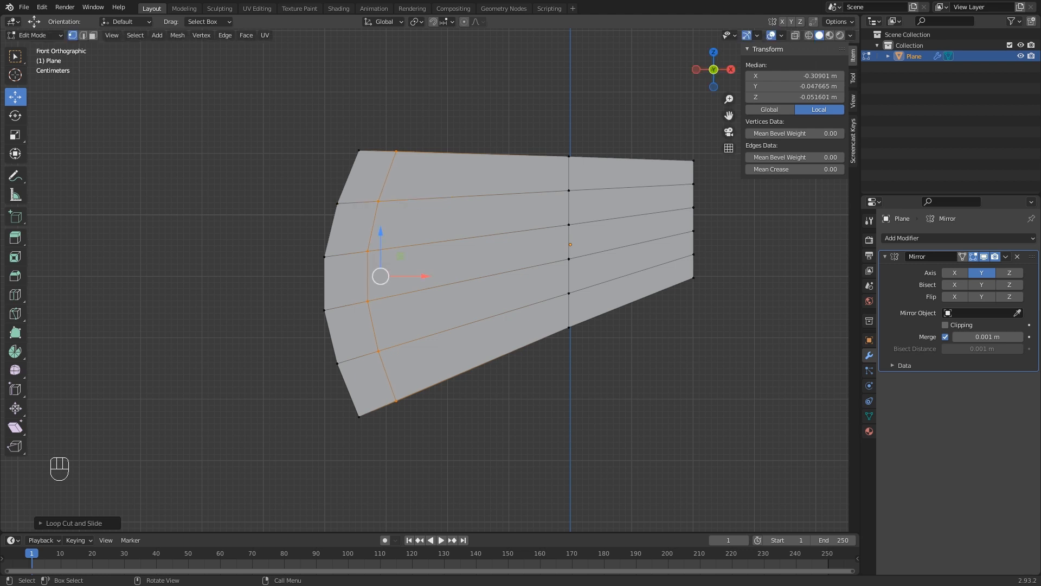
Extrude the plane's entire boundary edge loop about 0.04 m along Y toward the mirror plane.
{"action": "middle_click_drag", "start_coordinate": [415, 209], "coordinate": [442, 343]}
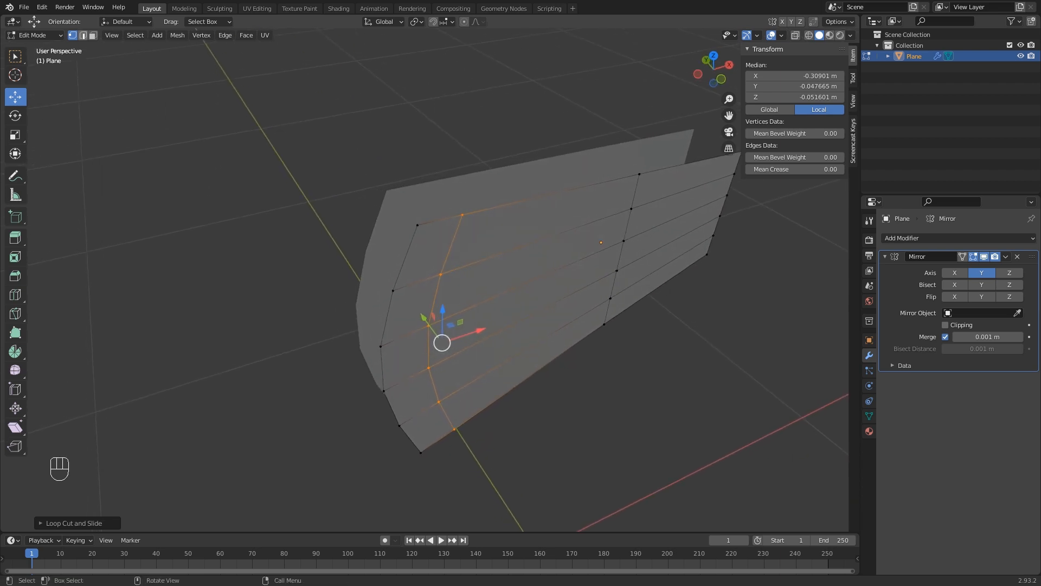
{"action": "left_click", "coordinate": [83, 35]}
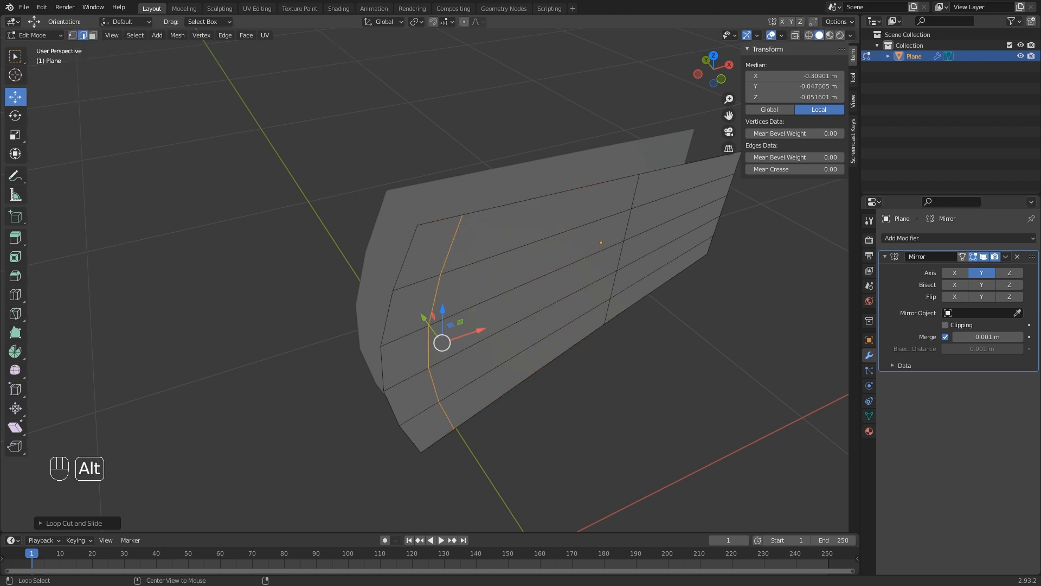
{"action": "left_click", "coordinate": [551, 194], "text": "alt"}
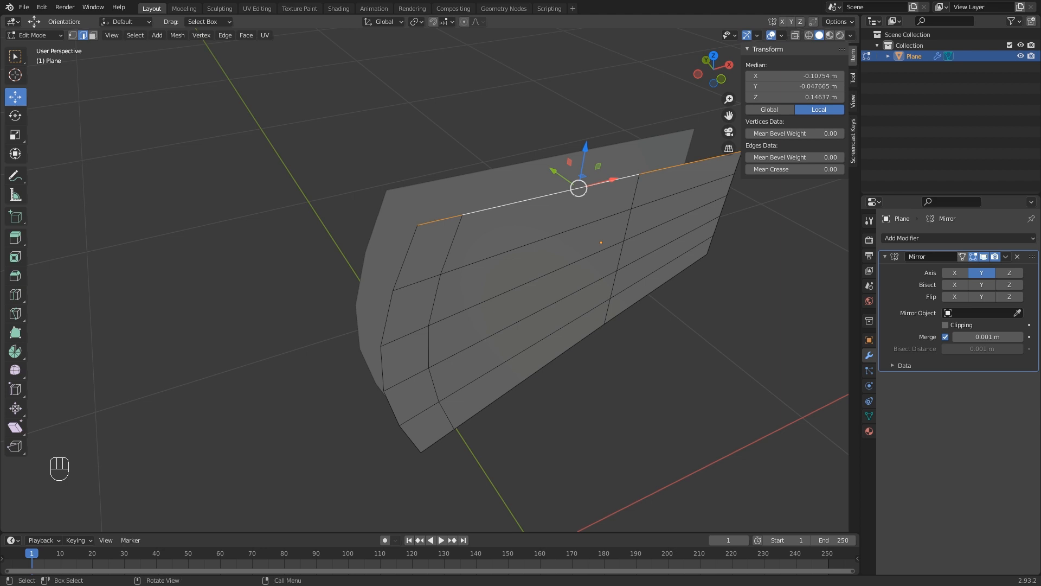
{"action": "left_click", "coordinate": [530, 376], "text": "alt+shift"}
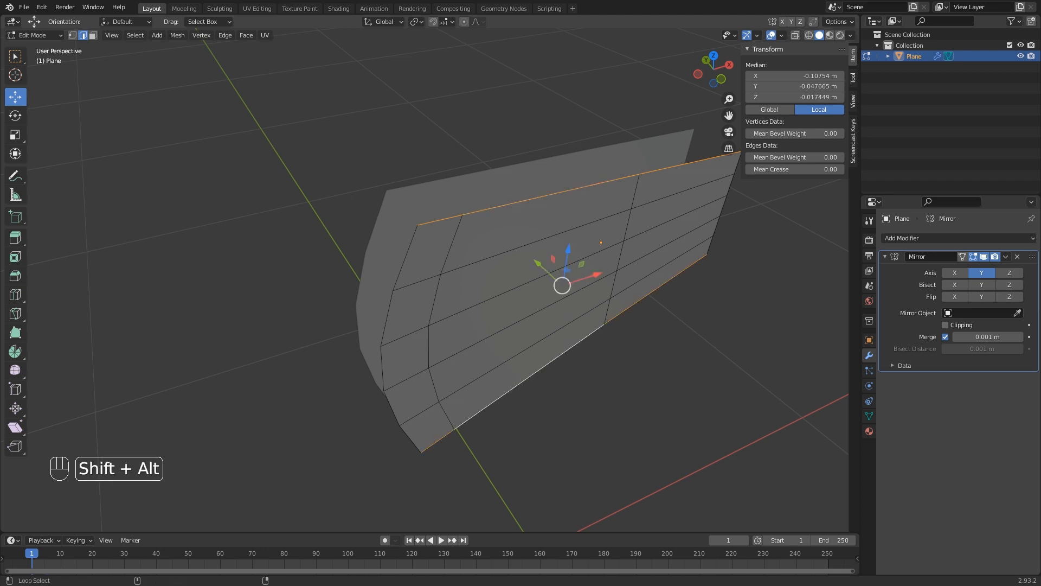
{"action": "left_click", "coordinate": [723, 207], "text": "alt+shift"}
{"action": "left_click", "coordinate": [406, 256], "text": "alt+shift"}
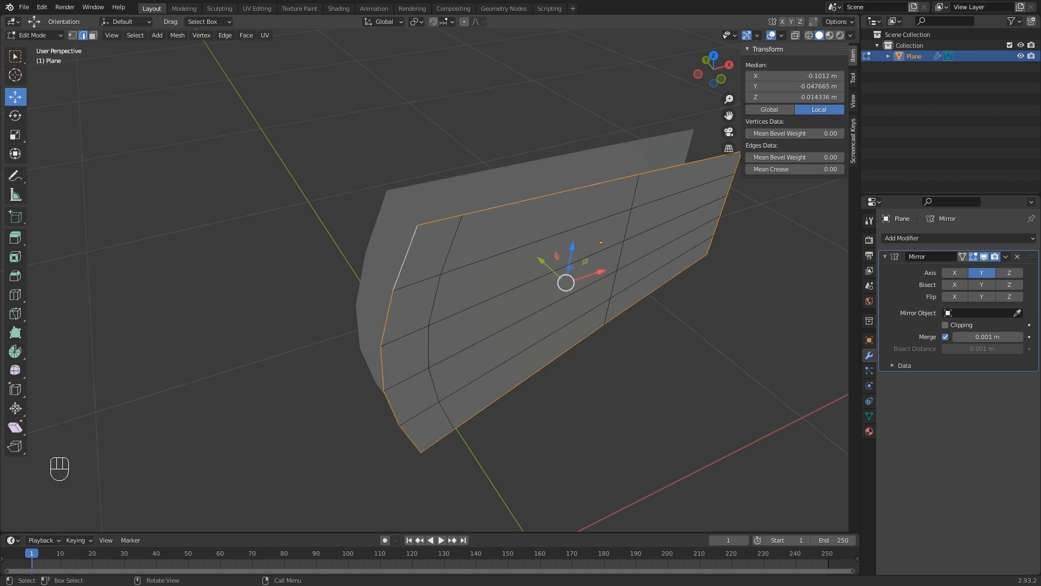
{"action": "middle_click_drag", "start_coordinate": [406, 256], "coordinate": [422, 263]}
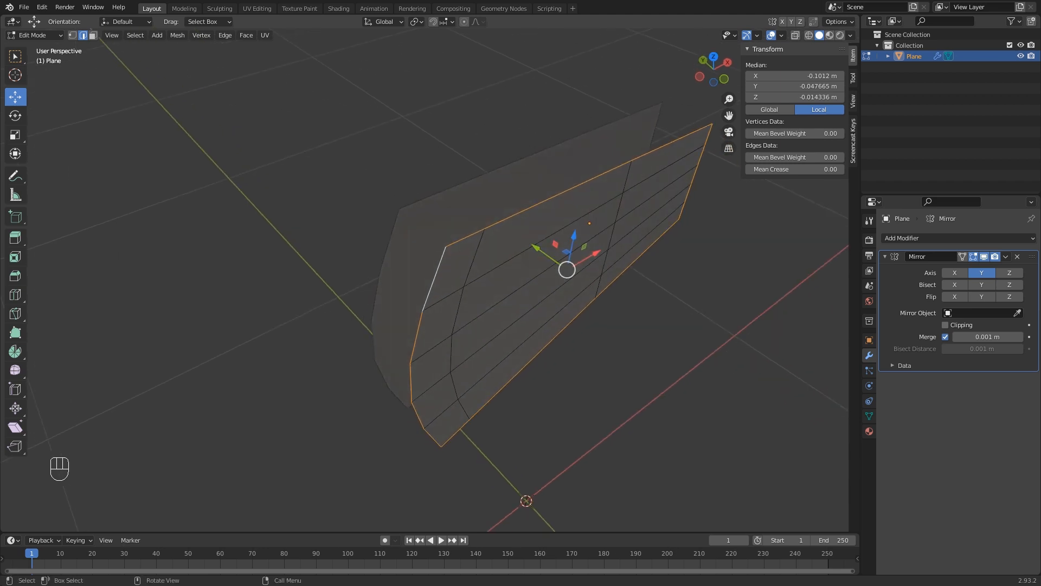
{"action": "key", "text": "e"}
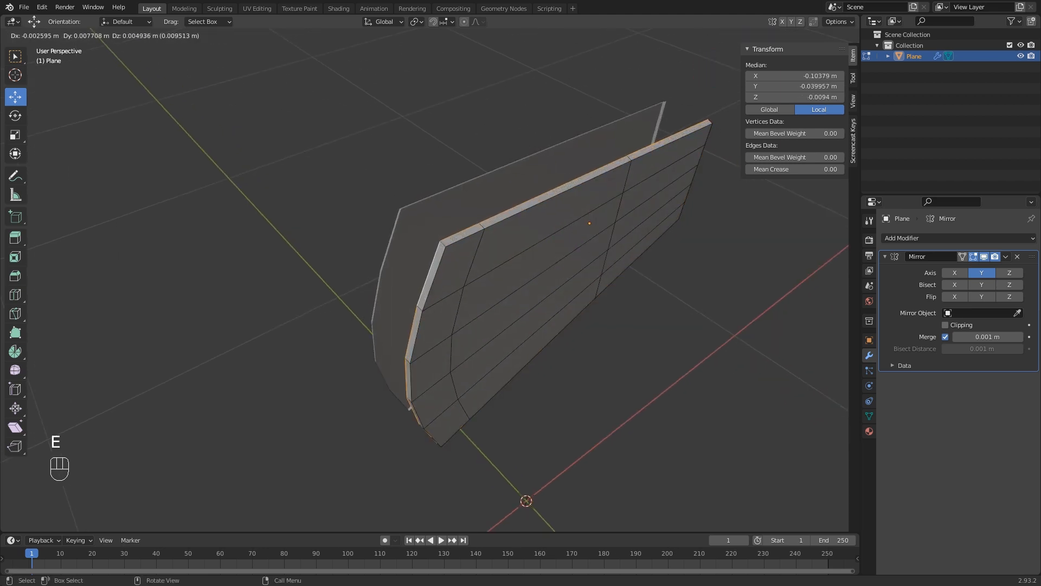
{"action": "key", "text": "y"}
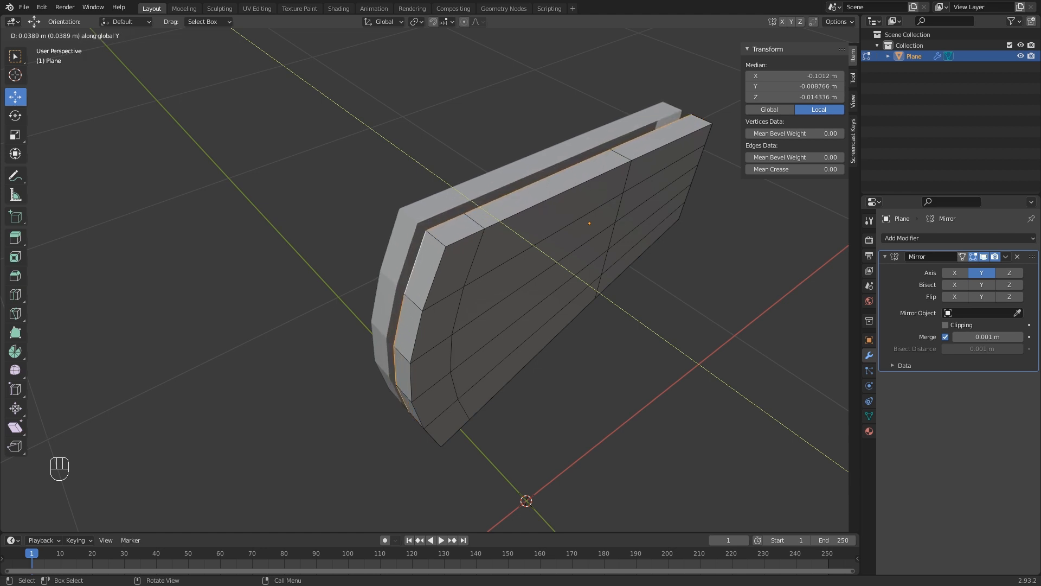
{"action": "left_click", "coordinate": [415, 263]}
{"action": "mouse_move", "coordinate": [549, 257]}
{"action": "left_mouse_down"}
{"action": "mouse_move", "coordinate": [543, 250]}
{"action": "mouse_move", "coordinate": [558, 265]}
{"action": "mouse_move", "coordinate": [507, 227]}
{"action": "mouse_move", "coordinate": [549, 257]}
{"action": "left_mouse_up"}
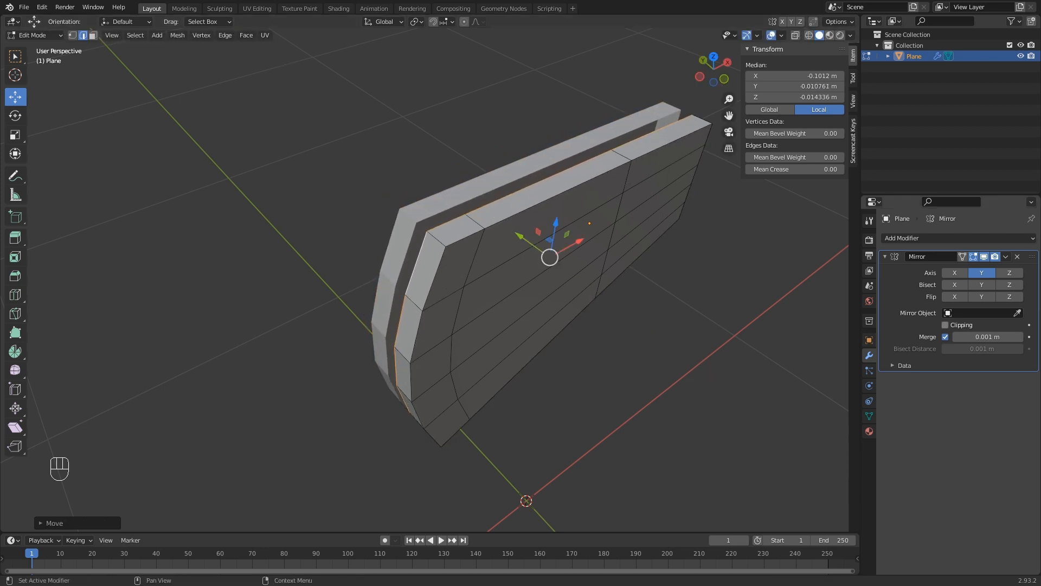
Enable clipping on the Mirror modifier and move the extruded boundary along Y until it meets the mirror plane.
{"action": "left_click", "coordinate": [945, 325]}
{"action": "left_click_drag", "start_coordinate": [519, 235], "coordinate": [513, 231]}
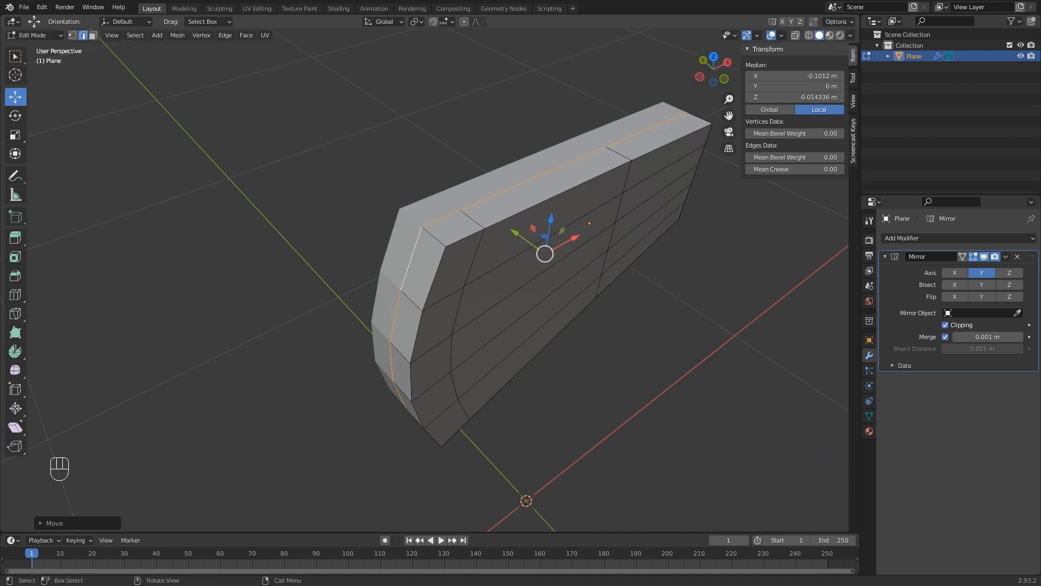
Move the six outer side vertices of the curved -X end inward along Y to thin that end.
{"action": "mouse_move", "coordinate": [513, 231]}
{"action": "middle_mouse_down"}
{"action": "mouse_move", "coordinate": [543, 226]}
{"action": "mouse_move", "coordinate": [523, 223]}
{"action": "middle_mouse_up"}
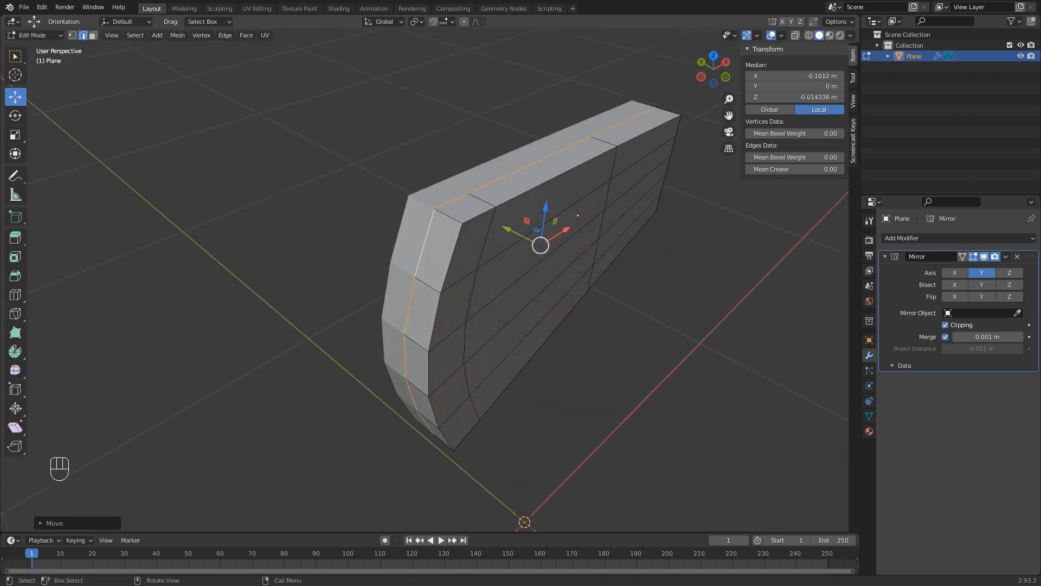
{"action": "left_click", "coordinate": [73, 35]}
{"action": "left_click", "coordinate": [462, 223]}
{"action": "left_click", "coordinate": [440, 293], "text": "shift"}
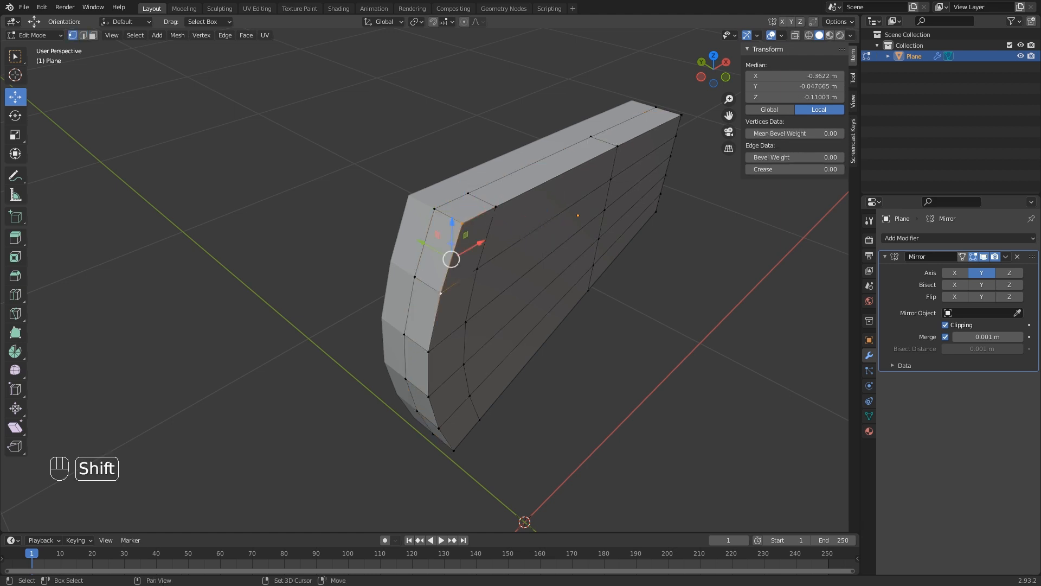
{"action": "left_click", "coordinate": [429, 352], "text": "shift"}
{"action": "left_click", "coordinate": [429, 396], "text": "shift"}
{"action": "left_click", "coordinate": [438, 428], "text": "shift"}
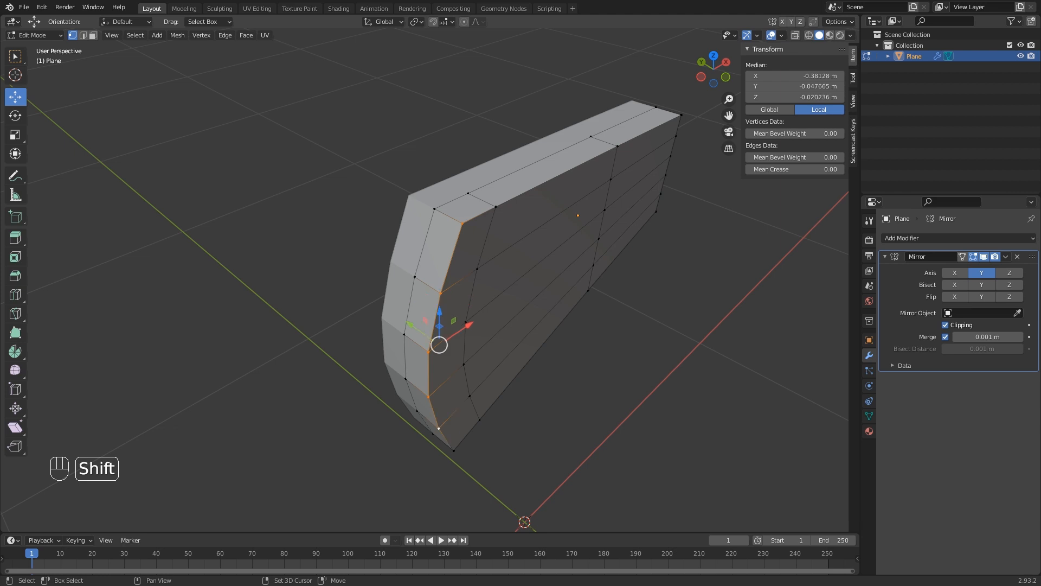
{"action": "left_click", "coordinate": [453, 449], "text": "shift"}
{"action": "middle_click_drag", "start_coordinate": [454, 449], "coordinate": [468, 437]}
{"action": "left_click_drag", "start_coordinate": [439, 359], "coordinate": [416, 344]}
Move the vertical edge loop next to the curved -X end inward along Y to taper the side.
{"action": "middle_click_drag", "start_coordinate": [416, 345], "coordinate": [391, 350]}
{"action": "left_click", "coordinate": [483, 227]}
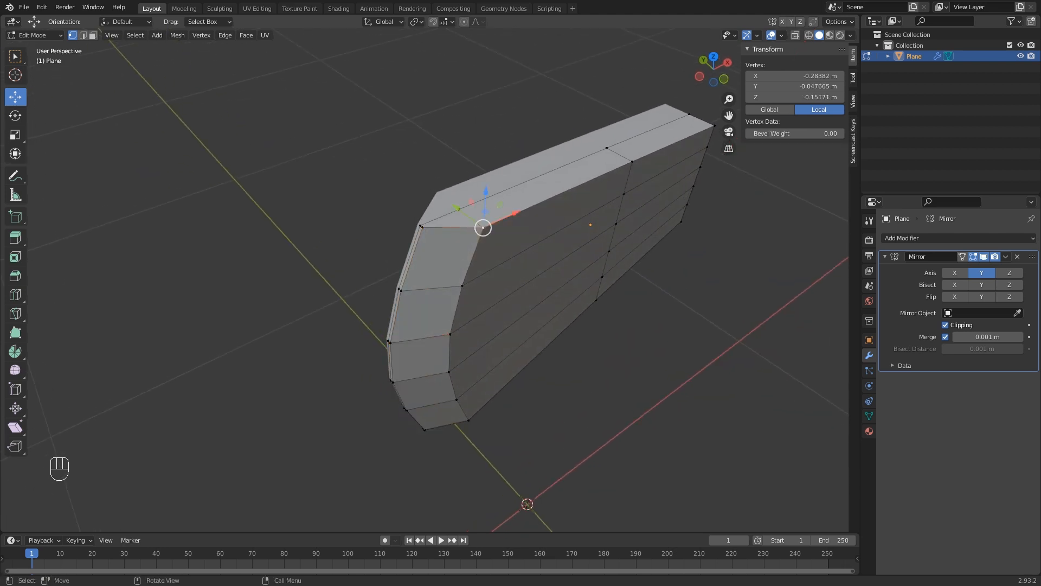
{"action": "left_click", "coordinate": [469, 267], "text": "alt"}
{"action": "middle_click_drag", "start_coordinate": [469, 267], "coordinate": [511, 288]}
{"action": "left_click_drag", "start_coordinate": [457, 316], "coordinate": [435, 308]}
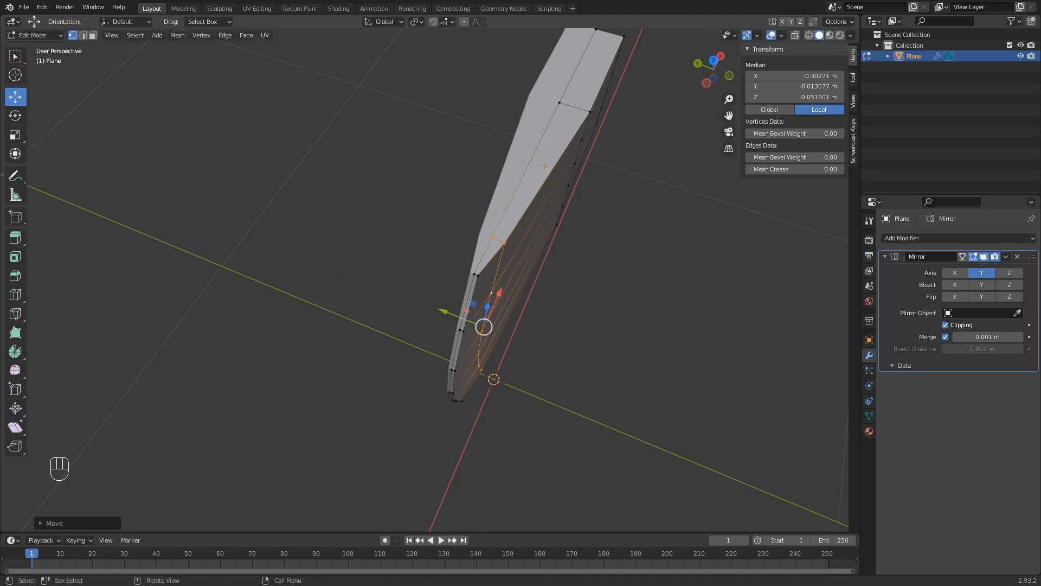
Add one vertical loop cut slid close to the central cut on its -X side, and move it inward about 0.011 m along Y.
{"action": "middle_click_drag", "start_coordinate": [435, 307], "coordinate": [341, 207]}
{"action": "scroll", "coordinate": [327, 195], "scroll_direction": "down", "scroll_amount": 3}
{"action": "key", "text": "KP_1"}
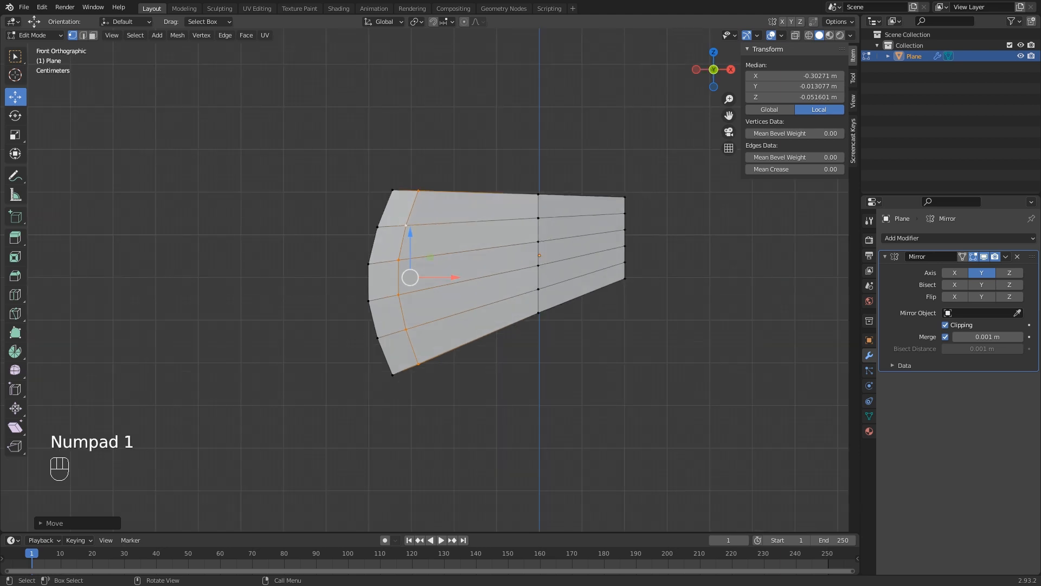
{"action": "scroll", "coordinate": [430, 279], "scroll_direction": "up", "scroll_amount": 3}
{"action": "middle_click_drag", "start_coordinate": [431, 280], "coordinate": [361, 271], "text": "shift"}
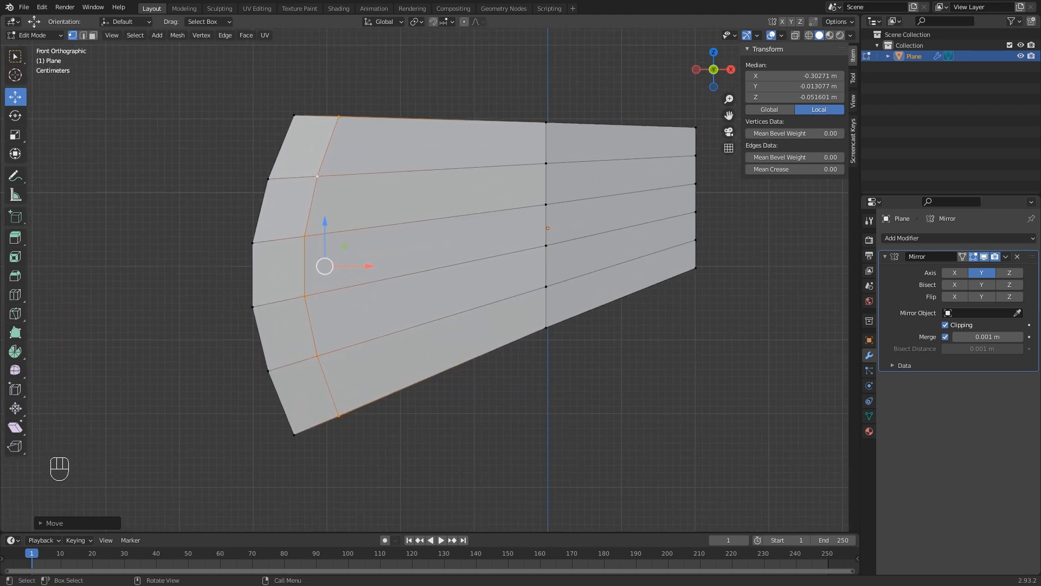
{"action": "key", "text": "ctrl+r"}
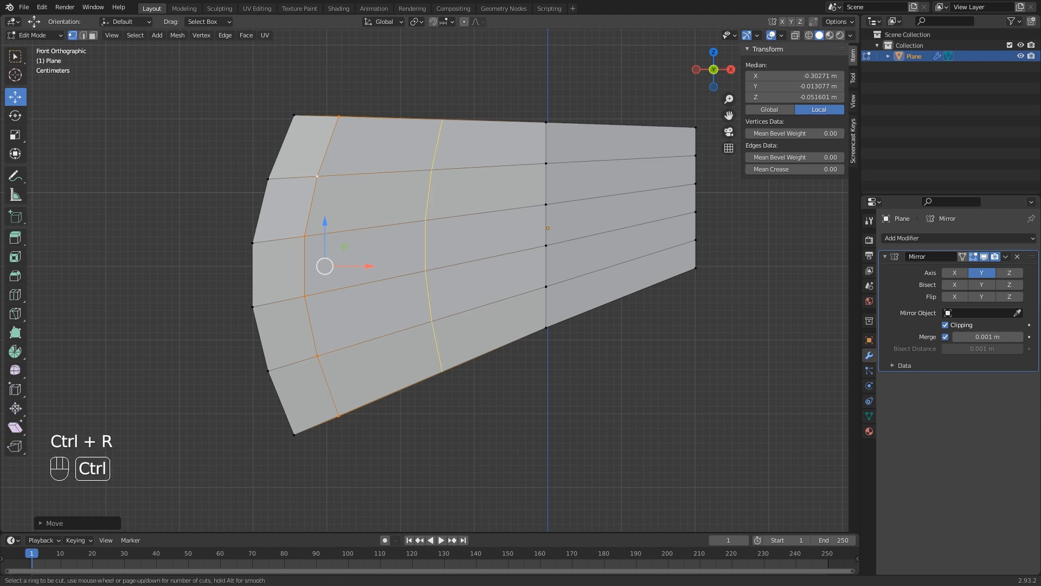
{"action": "left_click", "coordinate": [431, 157]}
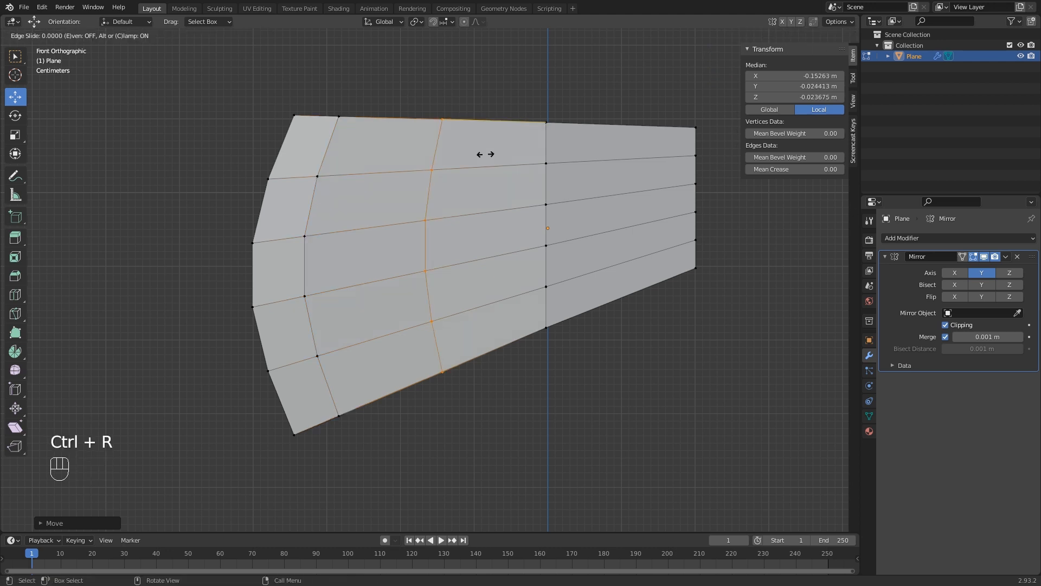
{"action": "left_click", "coordinate": [553, 156]}
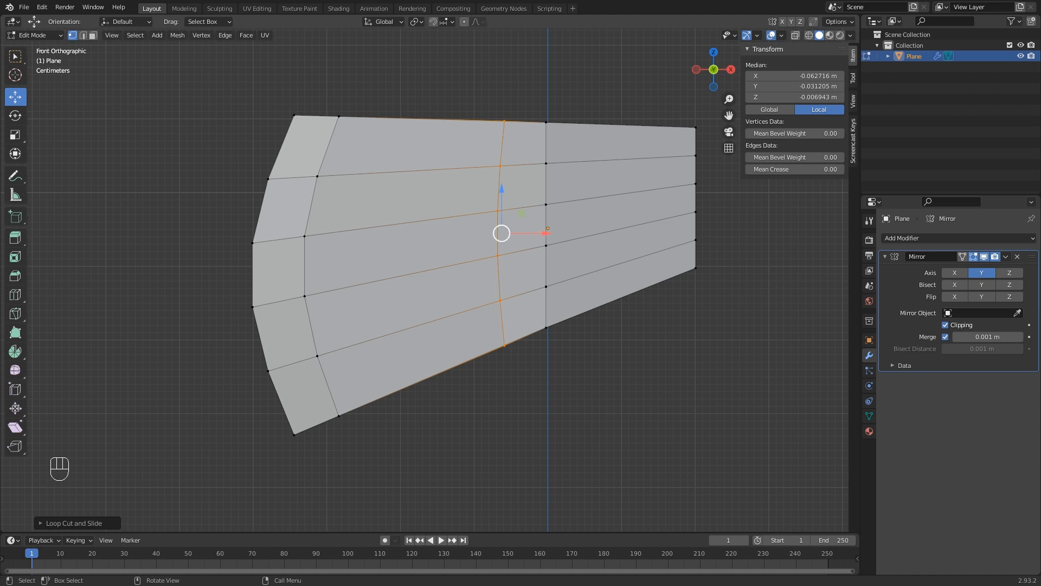
{"action": "middle_click_drag", "start_coordinate": [500, 232], "coordinate": [555, 289]}
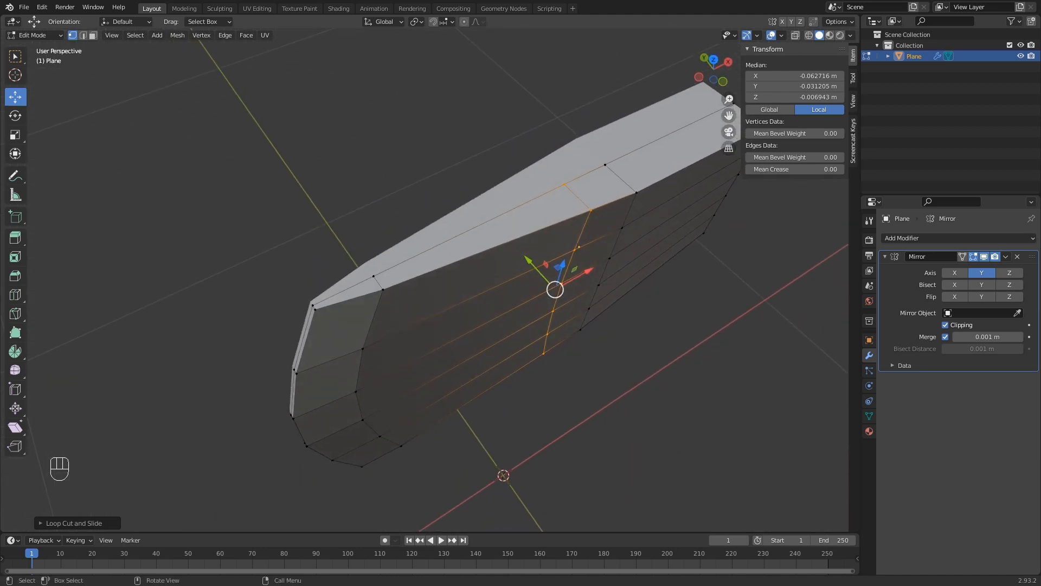
{"action": "left_click_drag", "start_coordinate": [529, 262], "coordinate": [519, 252]}
With X-ray on, move both vertex columns of the curved end about 0.084 m outward along -X.
{"action": "middle_click_drag", "start_coordinate": [519, 253], "coordinate": [435, 260]}
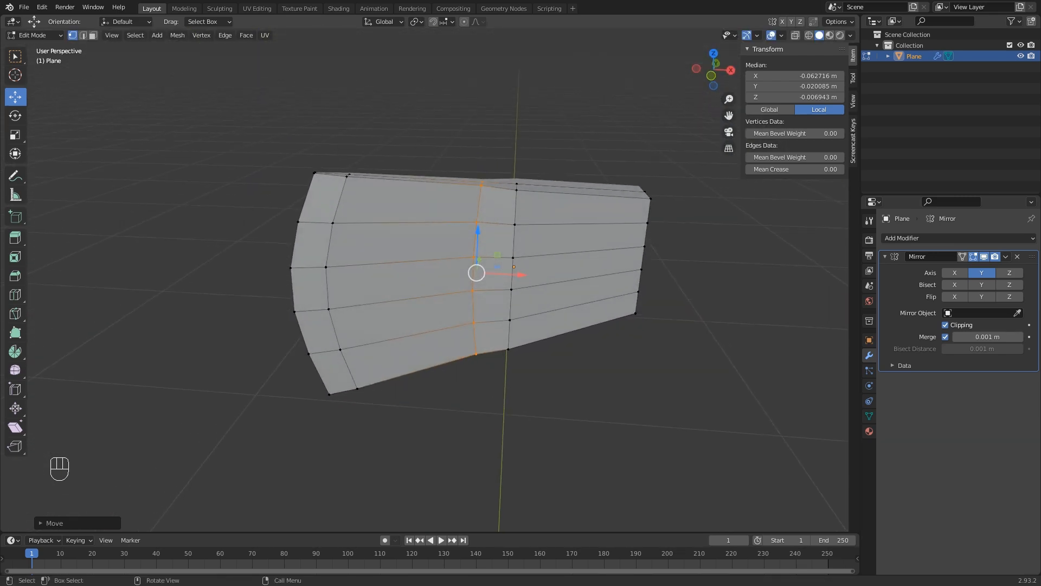
{"action": "key", "text": "KP_1"}
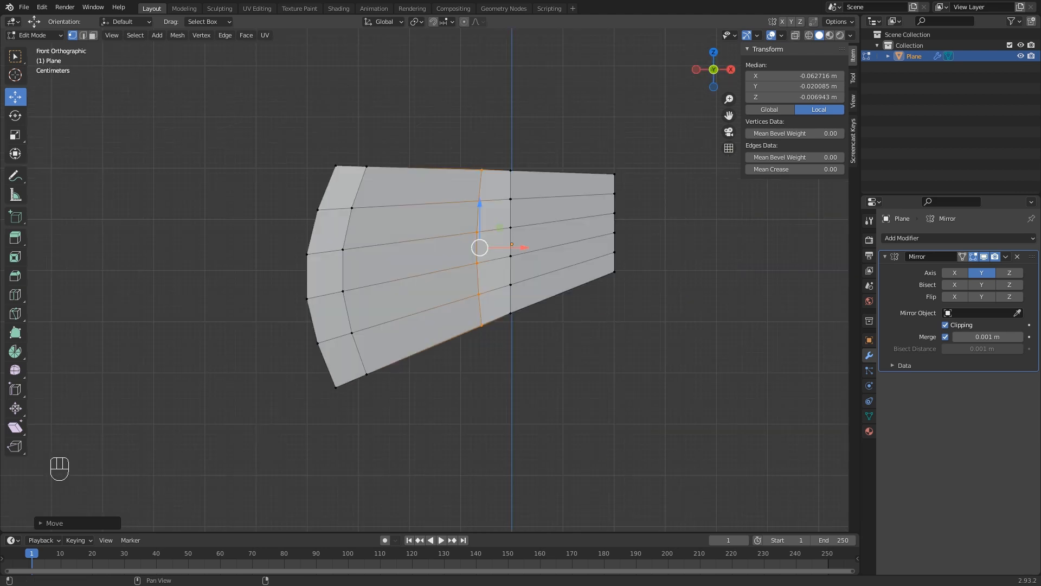
{"action": "left_click", "coordinate": [795, 35]}
{"action": "left_click", "coordinate": [352, 207]}
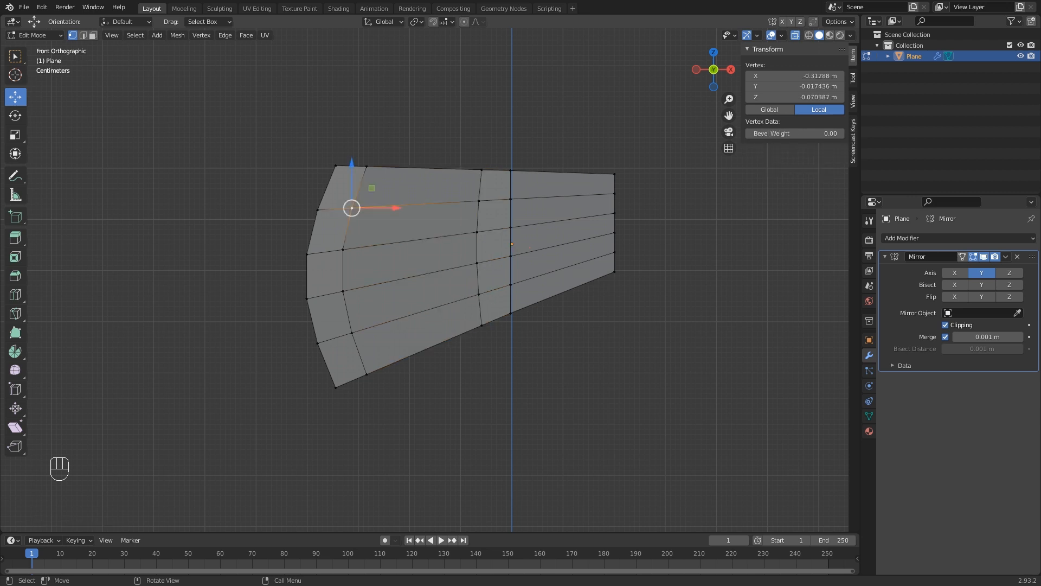
{"action": "key", "text": "b"}
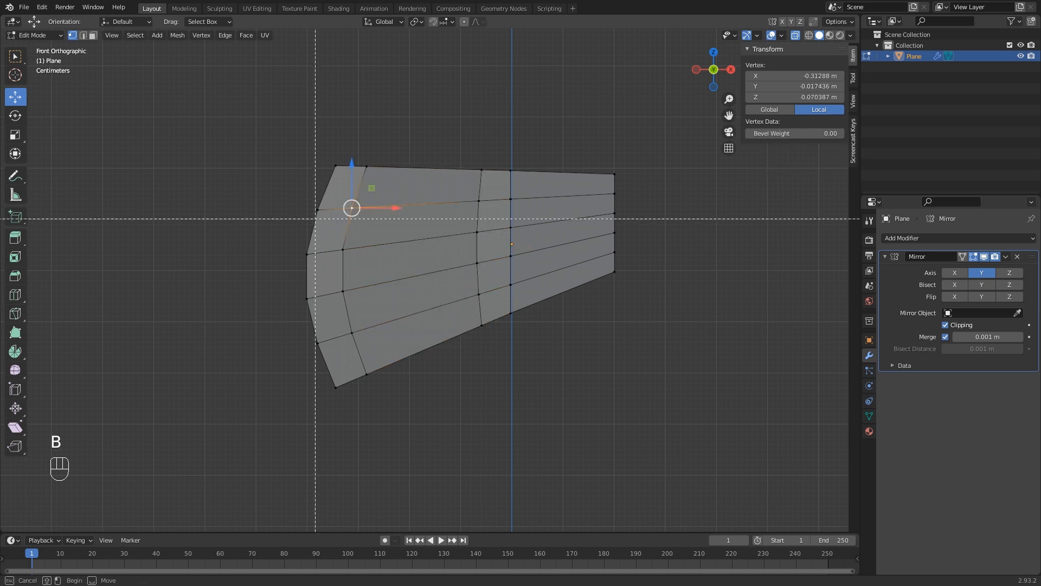
{"action": "left_click_drag", "start_coordinate": [291, 137], "coordinate": [390, 411]}
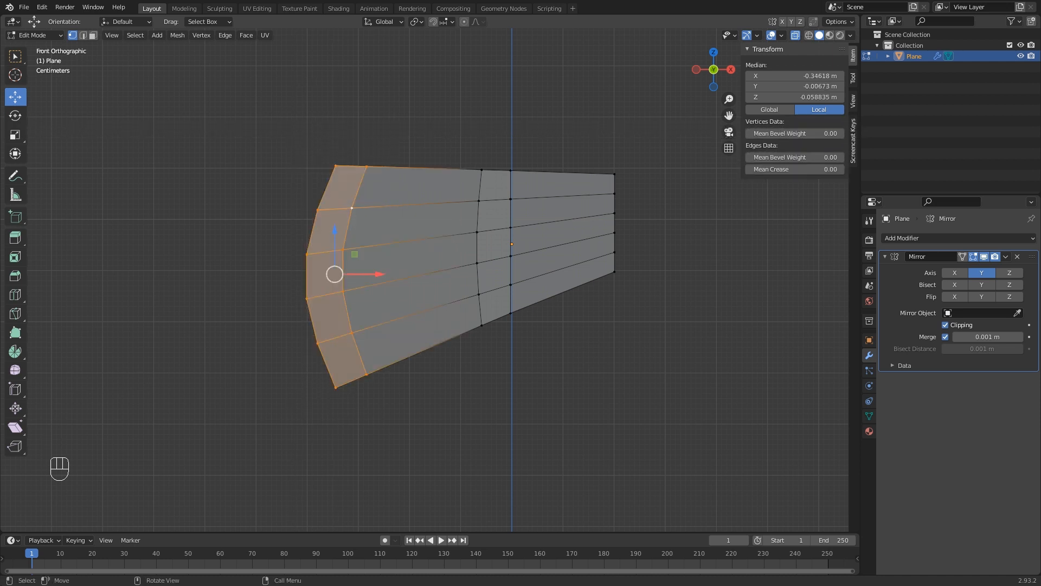
{"action": "left_click_drag", "start_coordinate": [375, 274], "coordinate": [330, 274]}
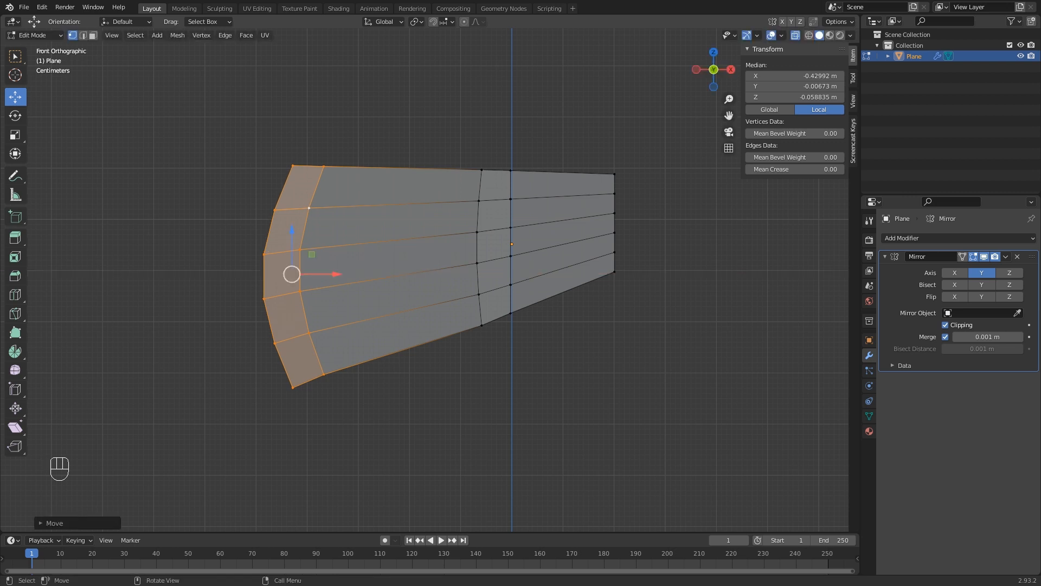
Scale the curved end about 1.12 along Z, and shift it about 0.03 m down and 0.03 m further outward along -X.
{"action": "key", "text": "s"}
{"action": "key", "text": "z"}
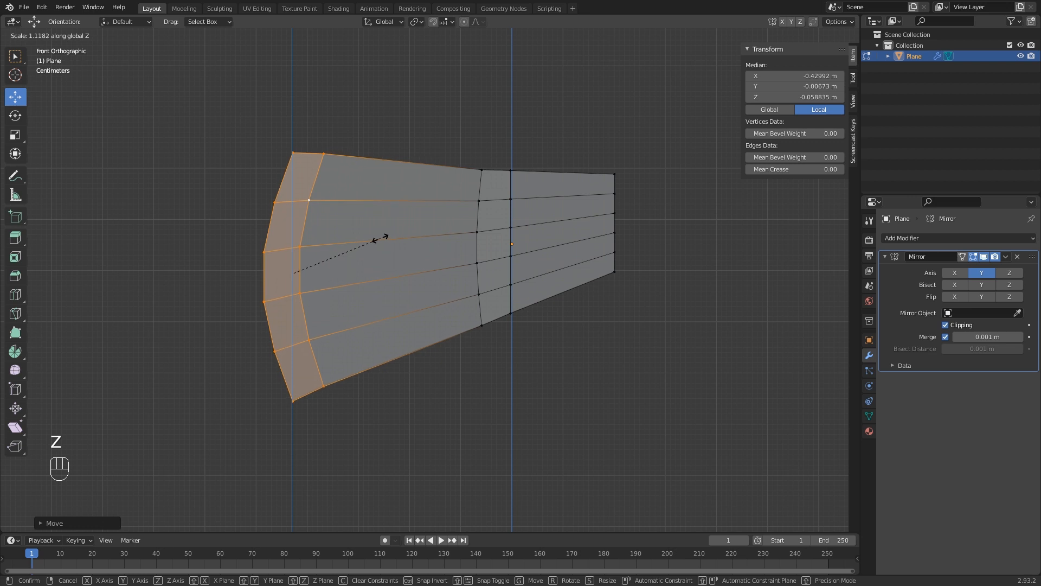
{"action": "left_click", "coordinate": [382, 237]}
{"action": "left_click_drag", "start_coordinate": [292, 233], "coordinate": [291, 249]}
{"action": "left_click_drag", "start_coordinate": [314, 291], "coordinate": [299, 291]}
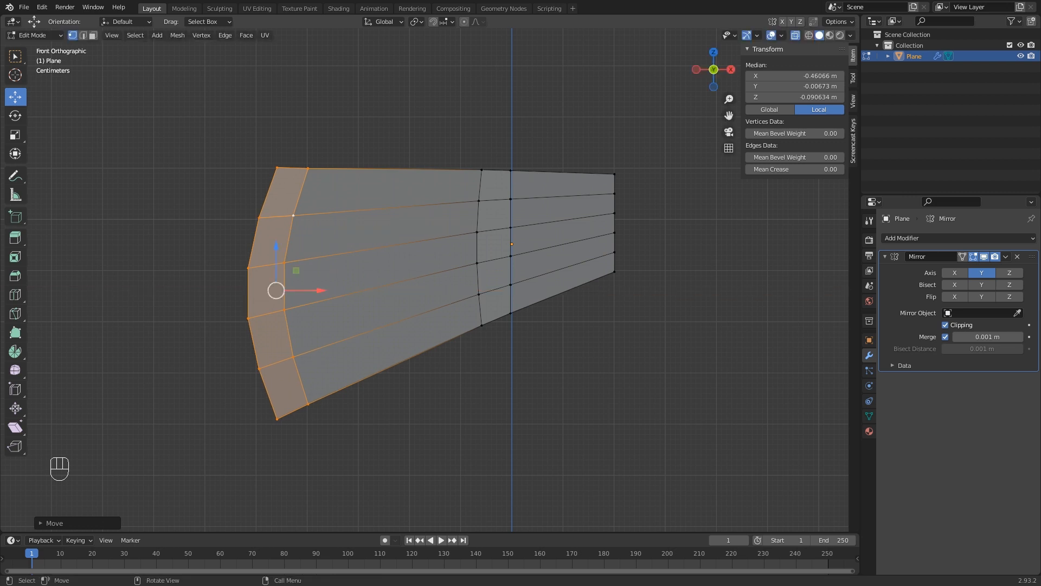
Move the six center-seam vertices of the flat +X end about 0.026 m outward along X.
{"action": "key", "text": "Tab"}
{"action": "middle_click_drag", "start_coordinate": [299, 291], "coordinate": [382, 335]}
{"action": "key", "text": "Tab"}
{"action": "scroll", "coordinate": [423, 282], "scroll_direction": "up", "scroll_amount": 3}
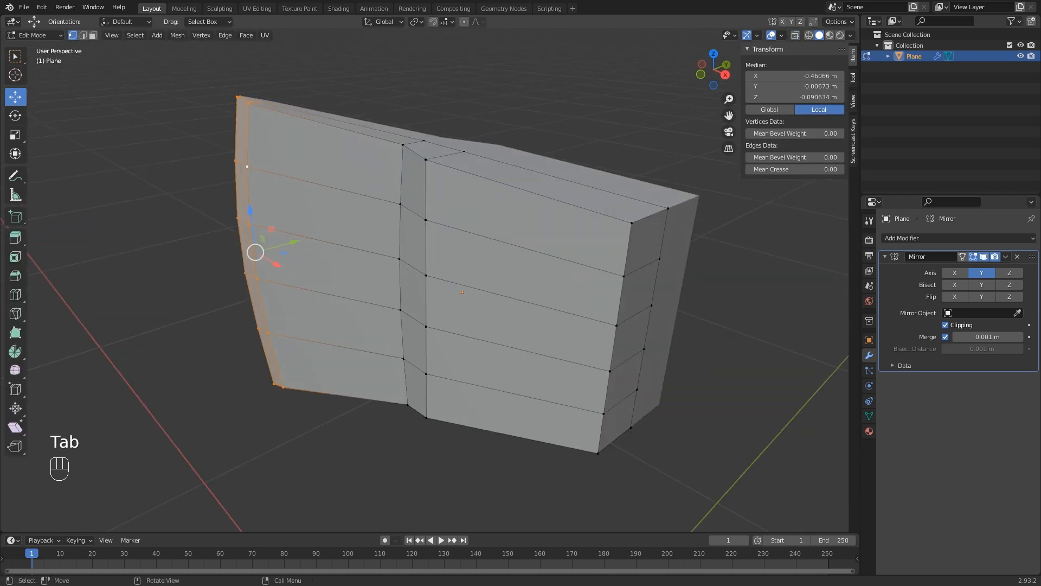
{"action": "middle_click_drag", "start_coordinate": [423, 282], "coordinate": [375, 272], "text": "shift"}
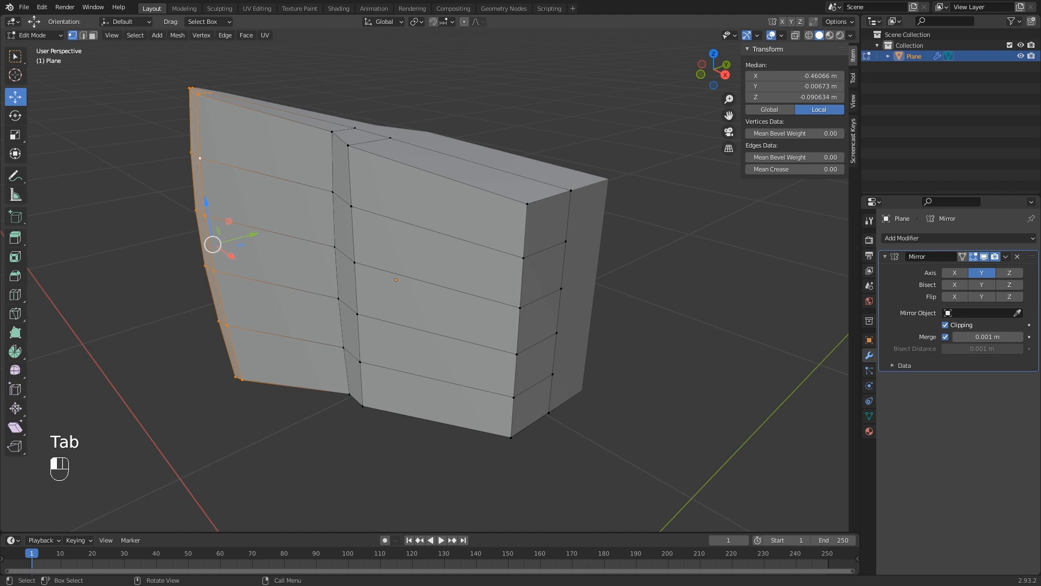
{"action": "left_click", "coordinate": [570, 190]}
{"action": "left_click", "coordinate": [565, 241], "text": "shift"}
{"action": "left_click", "coordinate": [561, 288], "text": "shift"}
{"action": "left_click", "coordinate": [556, 332], "text": "shift"}
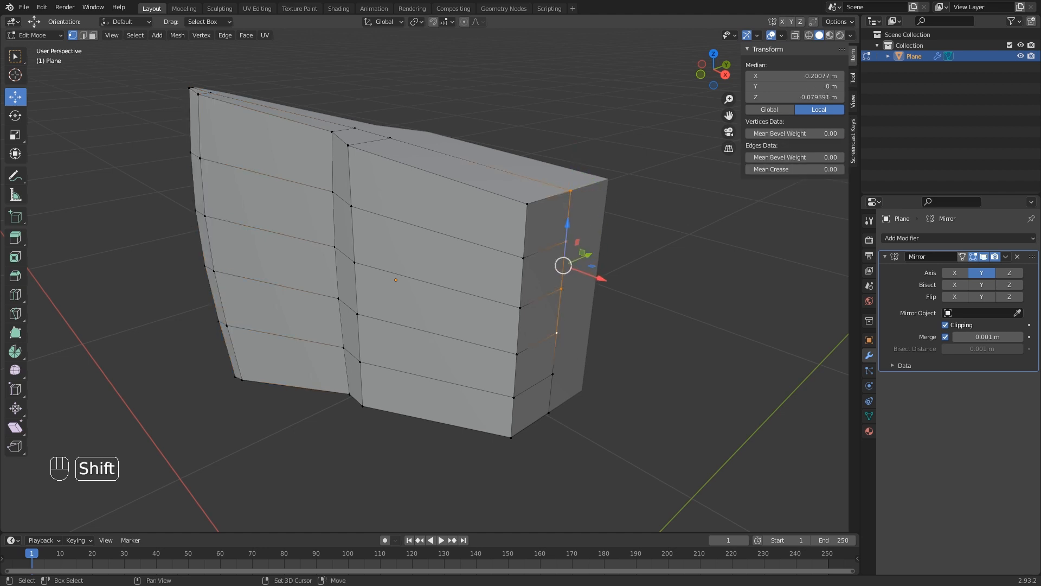
{"action": "left_click", "coordinate": [553, 373], "text": "shift"}
{"action": "left_click", "coordinate": [549, 413], "text": "shift"}
{"action": "left_click_drag", "start_coordinate": [595, 325], "coordinate": [622, 340]}
Add two evenly spaced vertical loop cuts across the section nearest the flat +X end, and shift them slightly outward along Y.
{"action": "middle_click_drag", "start_coordinate": [622, 339], "coordinate": [664, 370]}
{"action": "scroll", "coordinate": [680, 345], "scroll_direction": "down", "scroll_amount": 4}
{"action": "scroll", "coordinate": [424, 280], "scroll_direction": "up", "scroll_amount": 2}
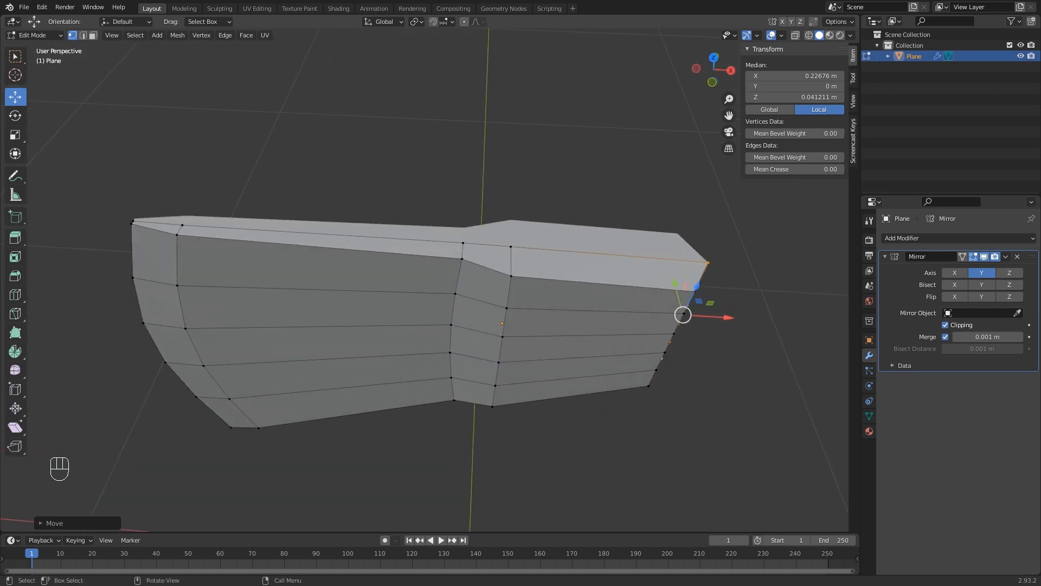
{"action": "key", "text": "ctrl"}
{"action": "key", "text": "ctrl+r"}
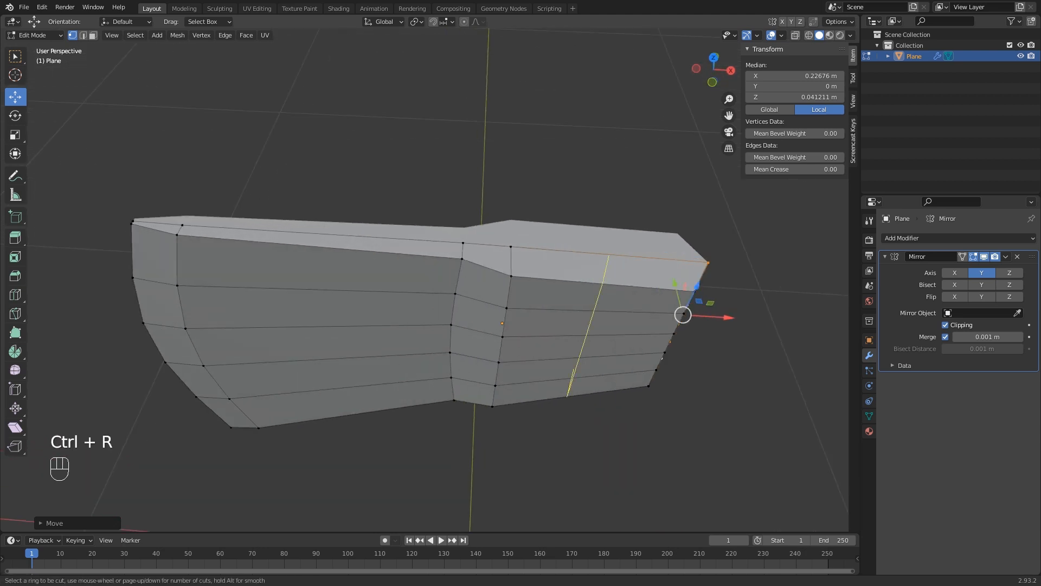
{"action": "scroll", "coordinate": [588, 325], "scroll_direction": "up", "scroll_amount": 1}
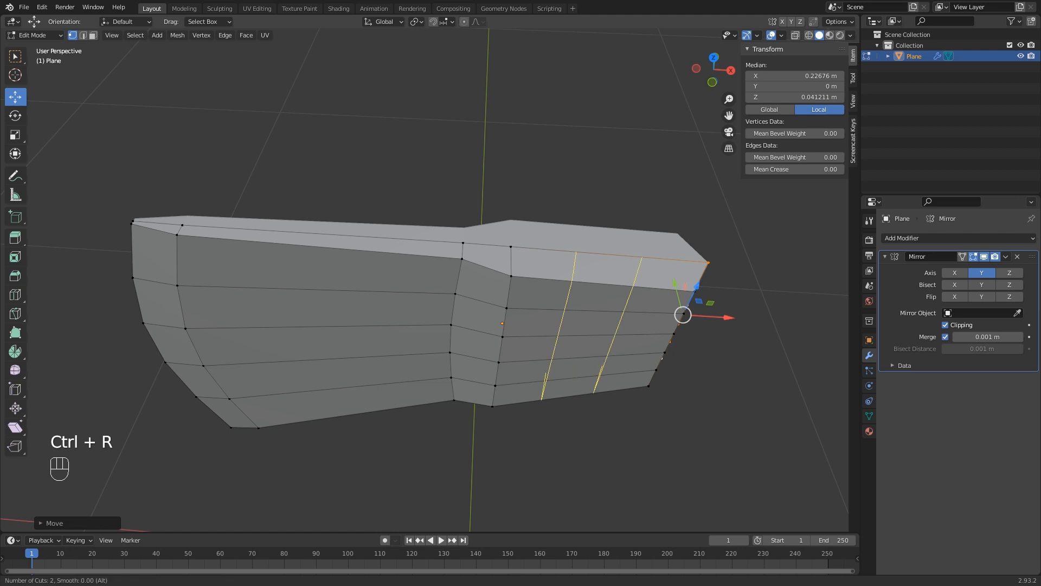
{"action": "left_click", "coordinate": [609, 291]}
{"action": "right_click", "coordinate": [609, 291]}
{"action": "left_click_drag", "start_coordinate": [580, 307], "coordinate": [582, 317]}
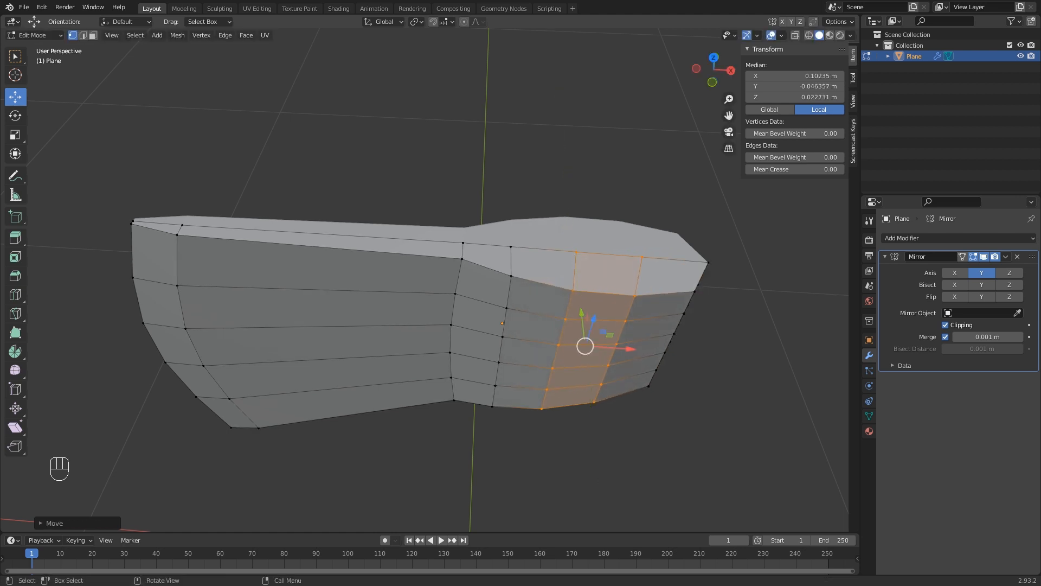
Examine the shape's outline and vertex columns from the front, in both Object Mode and Edit Mode.
{"action": "middle_click_drag", "start_coordinate": [582, 316], "coordinate": [310, 264]}
{"action": "key", "text": "Tab"}
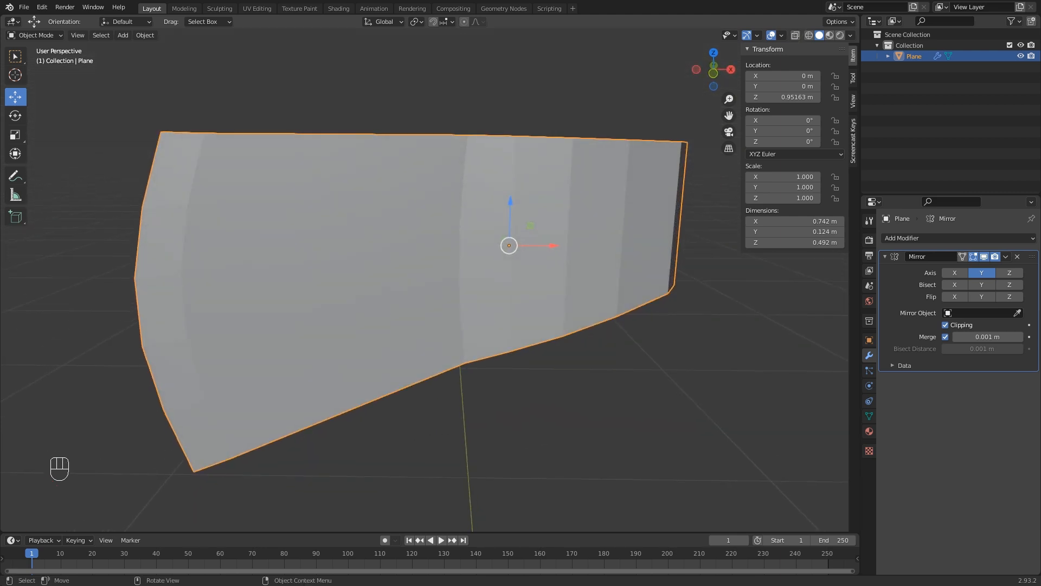
{"action": "key", "text": "KP_1"}
{"action": "scroll", "coordinate": [424, 279], "scroll_direction": "down", "scroll_amount": 1}
{"action": "middle_click_drag", "start_coordinate": [379, 292], "coordinate": [481, 248], "text": "shift"}
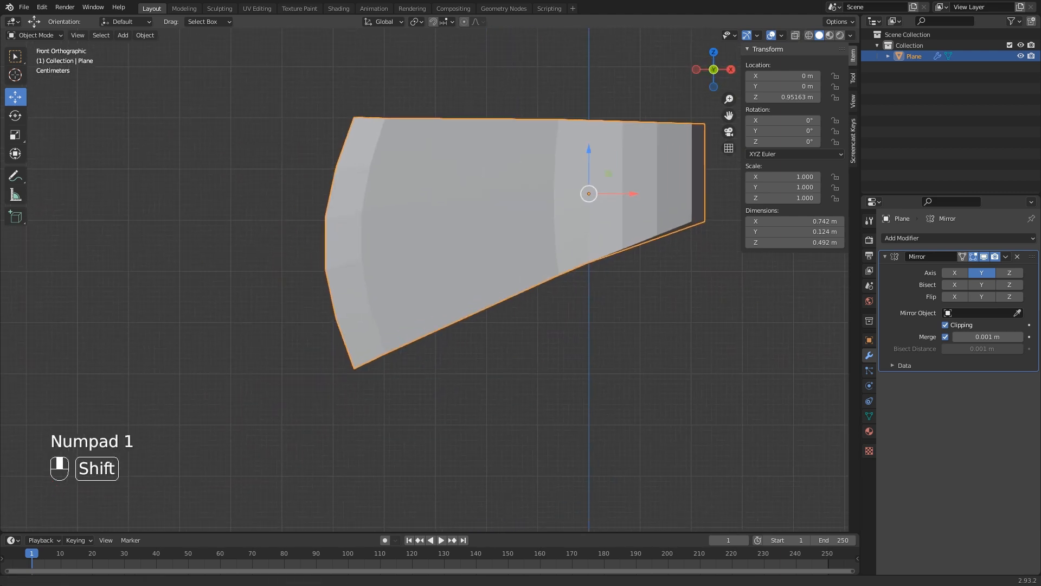
{"action": "scroll", "coordinate": [482, 248], "scroll_direction": "up", "scroll_amount": 2}
{"action": "scroll", "coordinate": [425, 280], "scroll_direction": "down", "scroll_amount": 2}
{"action": "middle_click_drag", "start_coordinate": [424, 280], "coordinate": [401, 291], "text": "shift"}
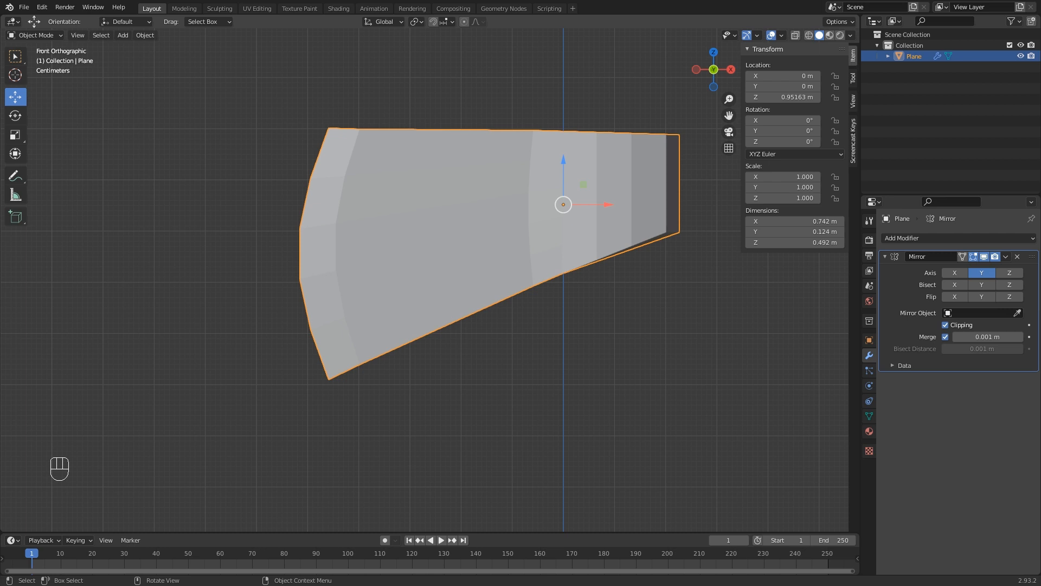
{"action": "key", "text": "Tab"}
{"action": "scroll", "coordinate": [430, 279], "scroll_direction": "up", "scroll_amount": 2}
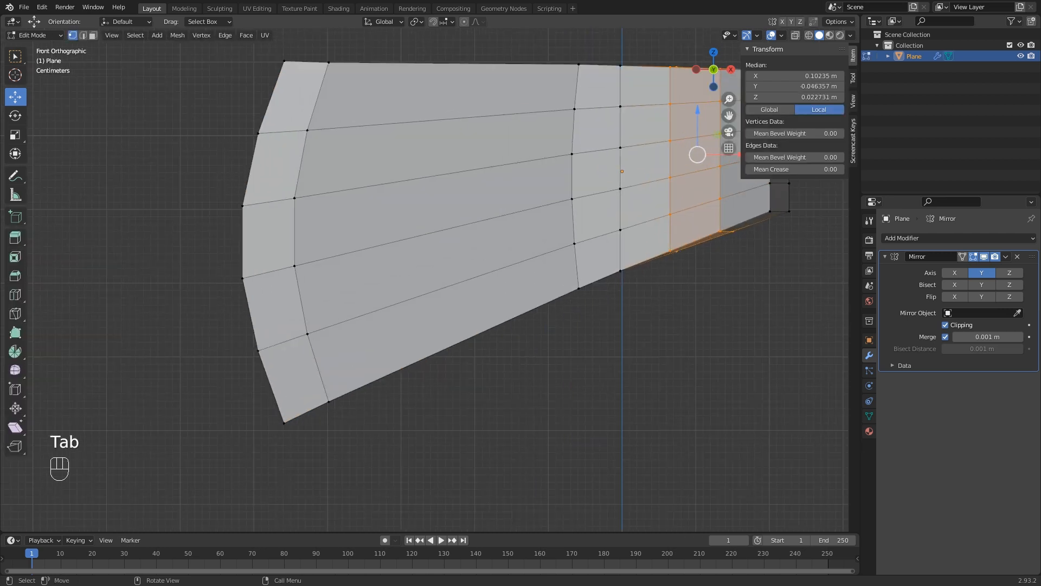
{"action": "middle_click_drag", "start_coordinate": [430, 280], "coordinate": [462, 333], "text": "shift"}
{"action": "scroll", "coordinate": [462, 333], "scroll_direction": "up", "scroll_amount": 4}
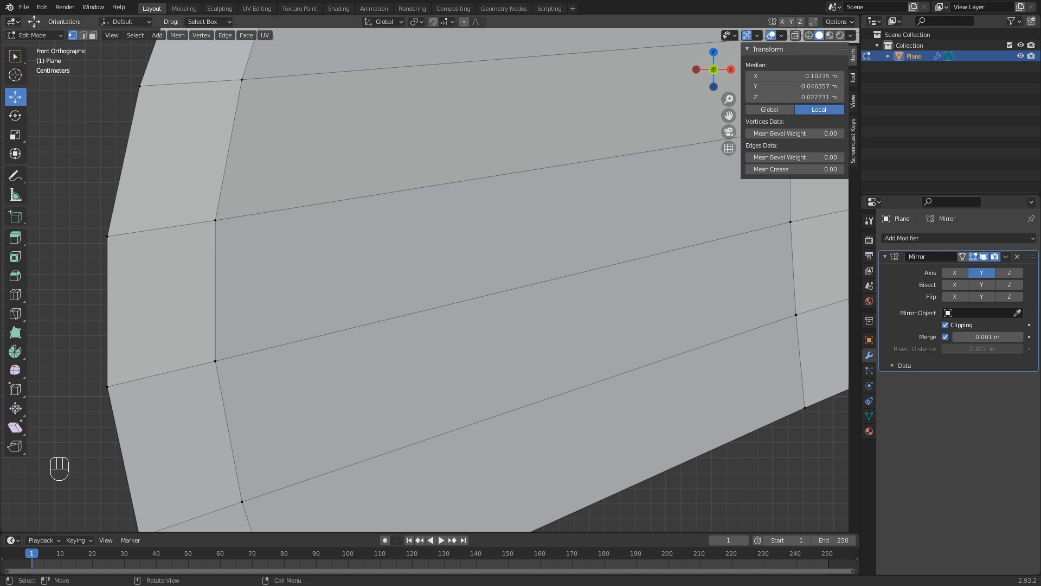
{"action": "scroll", "coordinate": [434, 279], "scroll_direction": "down", "scroll_amount": 5}
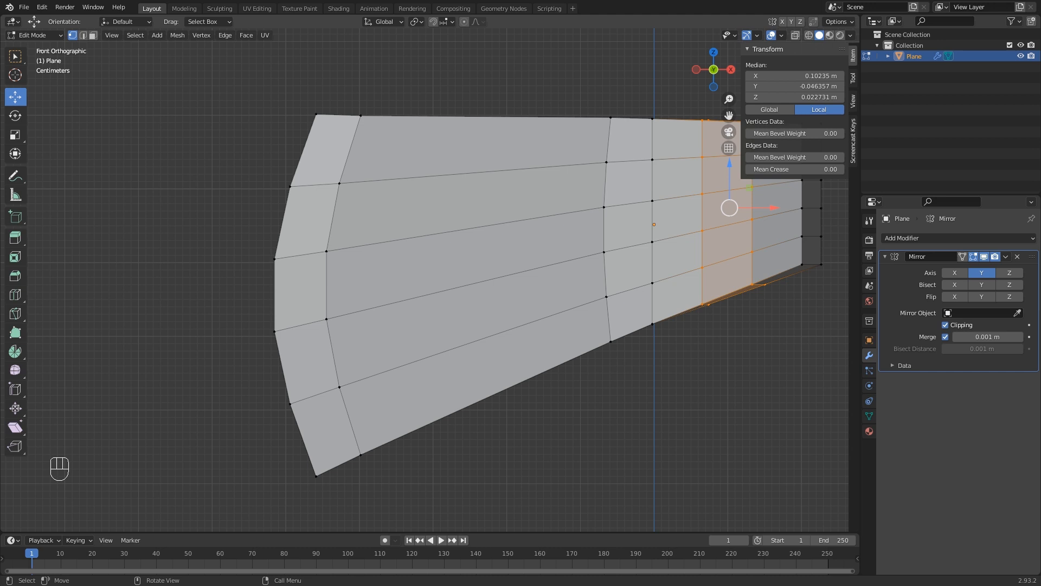
Knife-cut a triangular wedge into the thin curved end, starting at its upper-middle edge vertex and pointing inward to the adjacent vertex column.
{"action": "left_click", "coordinate": [274, 259]}
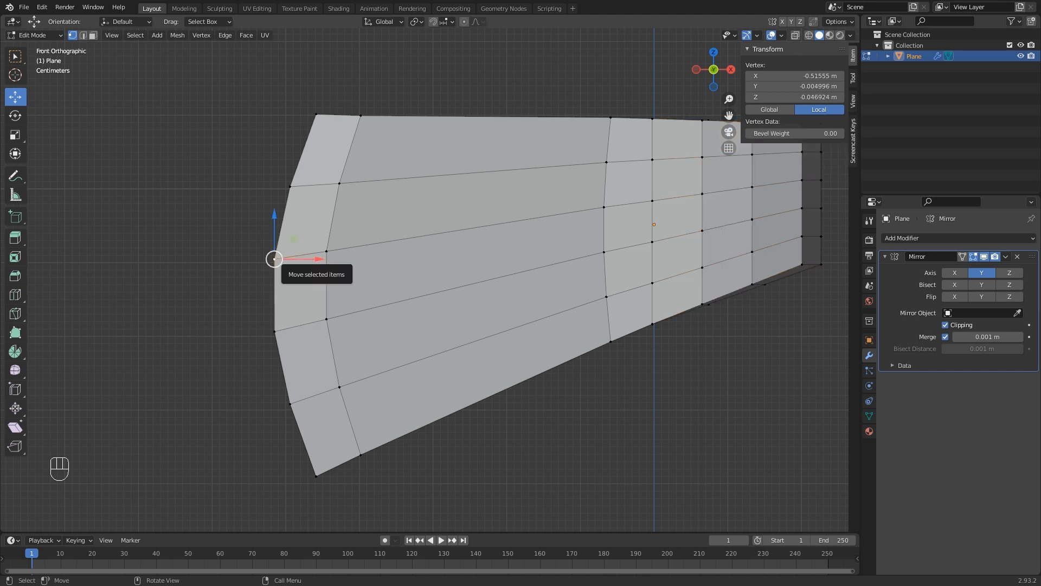
{"action": "key", "text": "c"}
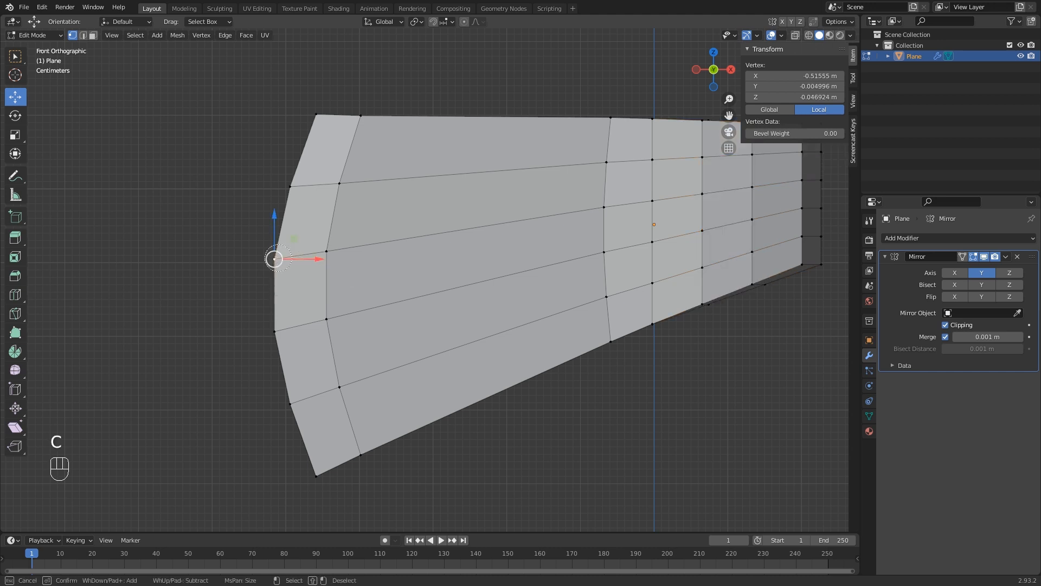
{"action": "right_click", "coordinate": [274, 259]}
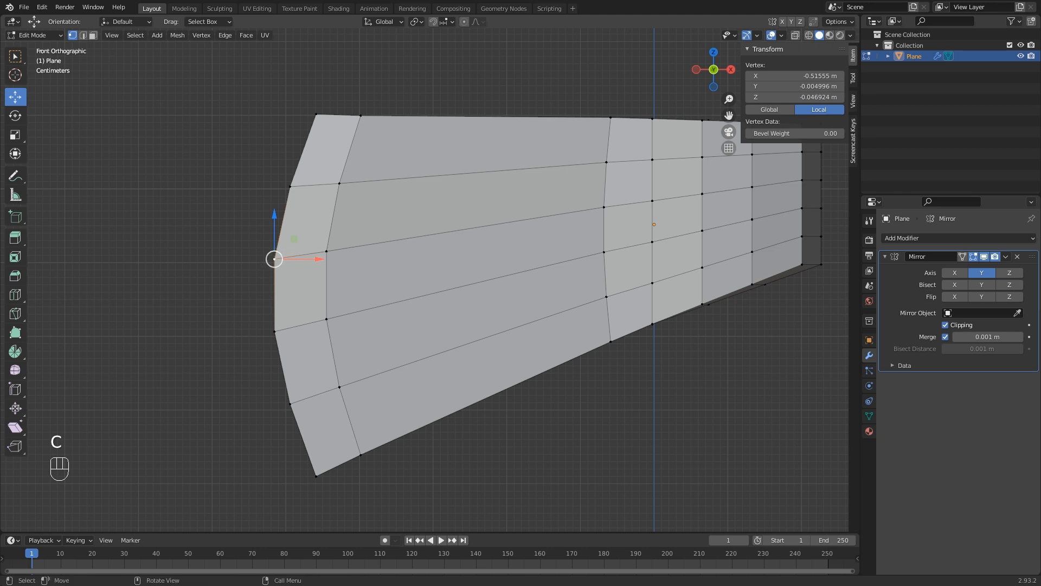
{"action": "middle_click_drag", "start_coordinate": [325, 266], "coordinate": [379, 264]}
{"action": "scroll", "coordinate": [382, 264], "scroll_direction": "up", "scroll_amount": 1}
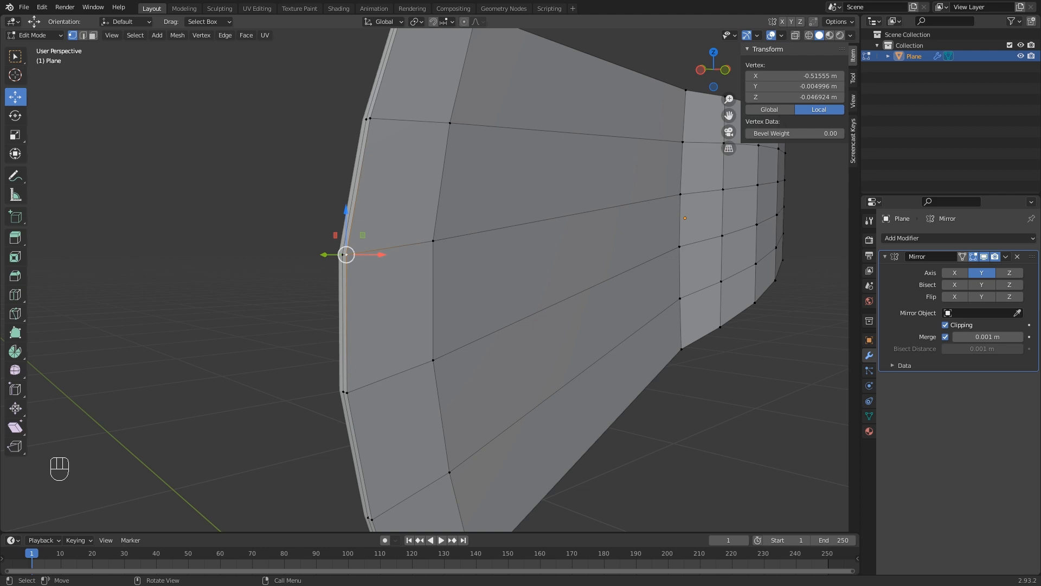
{"action": "key", "text": "k"}
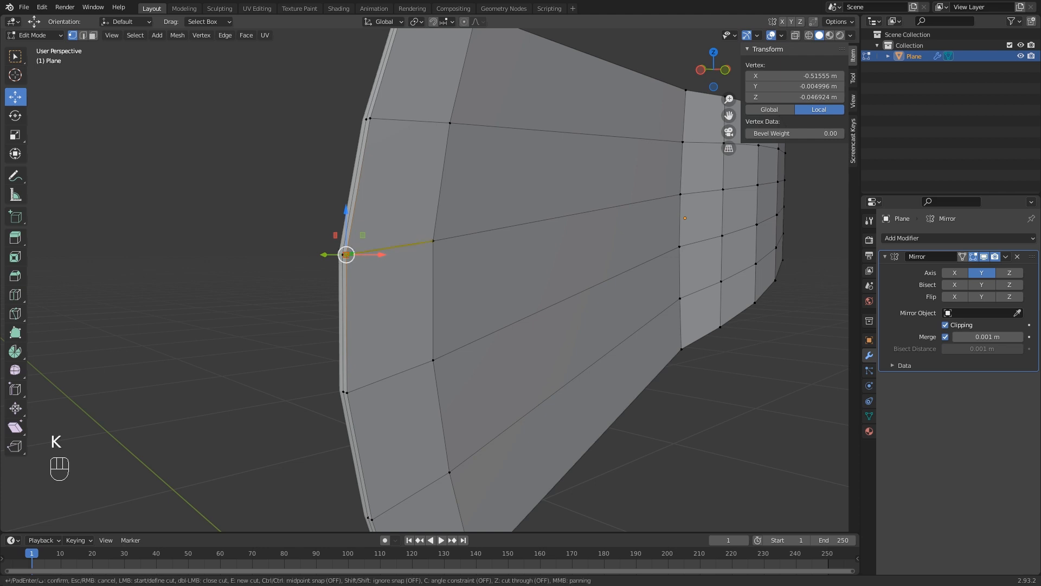
{"action": "left_click", "coordinate": [347, 254]}
{"action": "left_click", "coordinate": [433, 261]}
{"action": "left_click", "coordinate": [347, 290]}
{"action": "key", "text": "Return"}
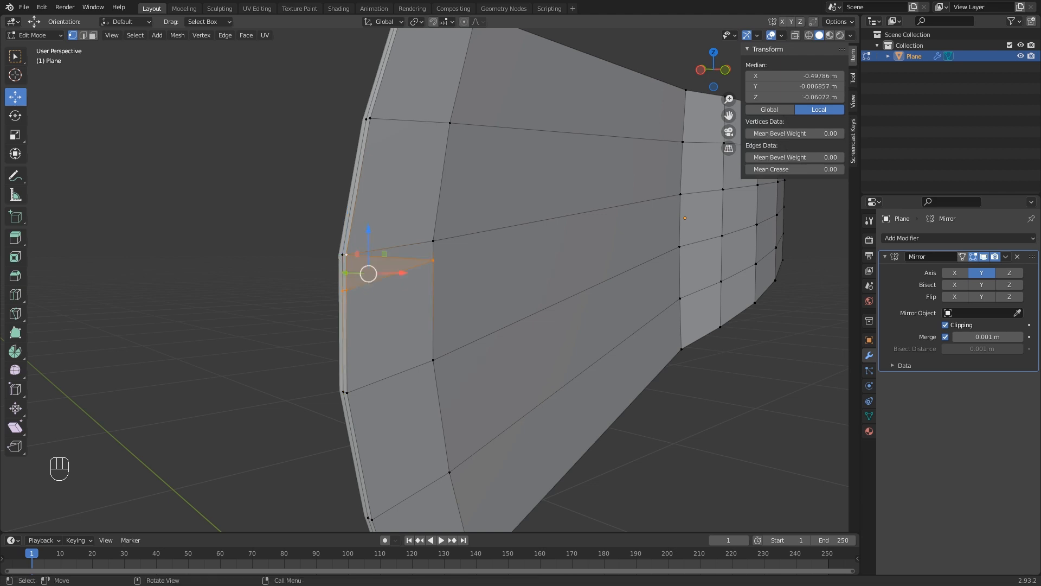
Delete the triangular wedge face and the narrow rim face beside it to open a notch in the curved end.
{"action": "mouse_move", "coordinate": [342, 290]}
{"action": "middle_mouse_down"}
{"action": "mouse_move", "coordinate": [365, 292]}
{"action": "mouse_move", "coordinate": [354, 292]}
{"action": "middle_mouse_up"}
{"action": "scroll", "coordinate": [362, 290], "scroll_direction": "up", "scroll_amount": 1}
{"action": "scroll", "coordinate": [363, 290], "scroll_direction": "up", "scroll_amount": 1}
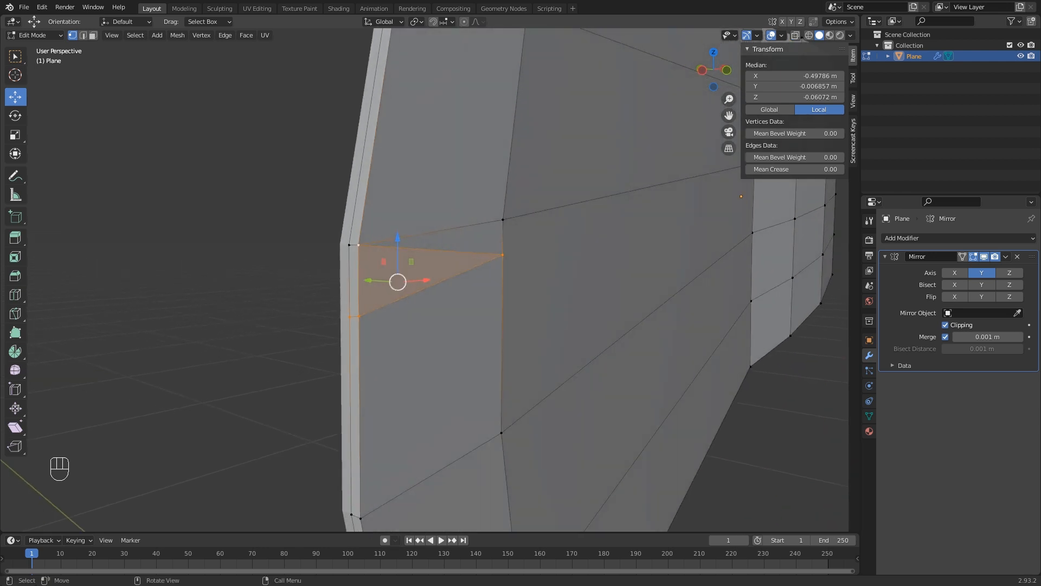
{"action": "key", "text": "3"}
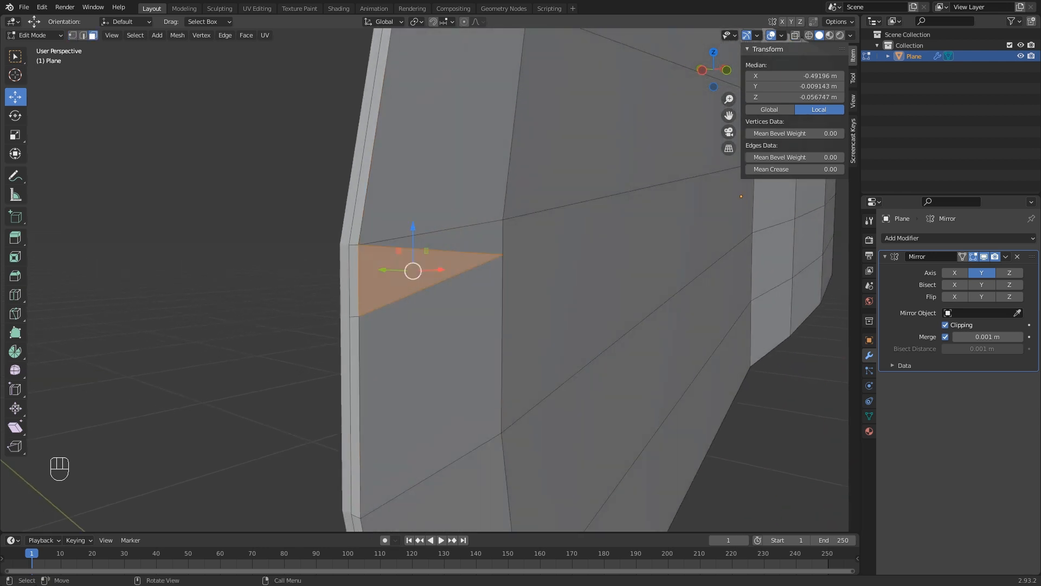
{"action": "left_click", "coordinate": [387, 285]}
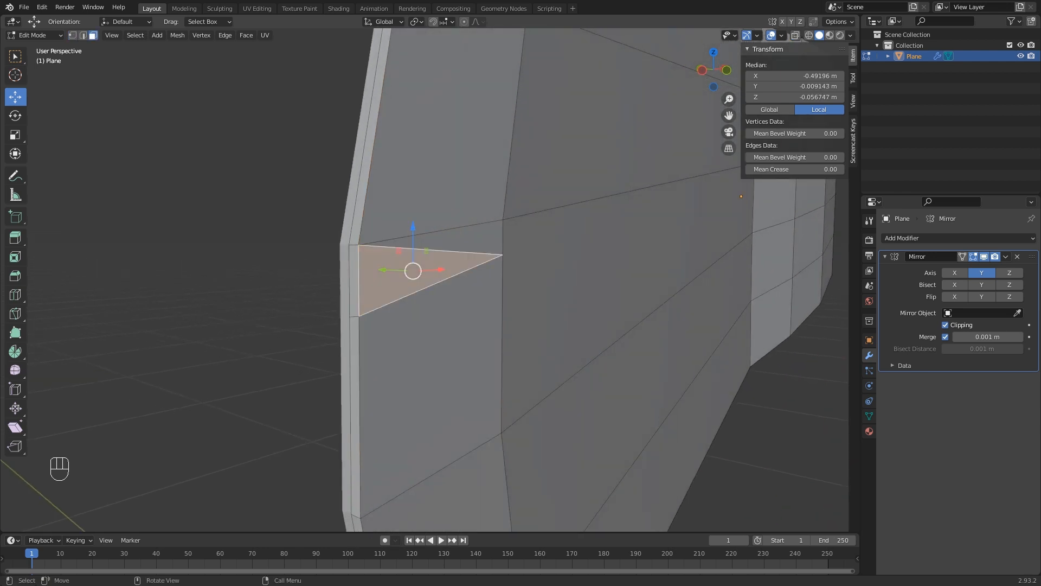
{"action": "key", "text": "Delete"}
{"action": "left_click", "coordinate": [369, 281]}
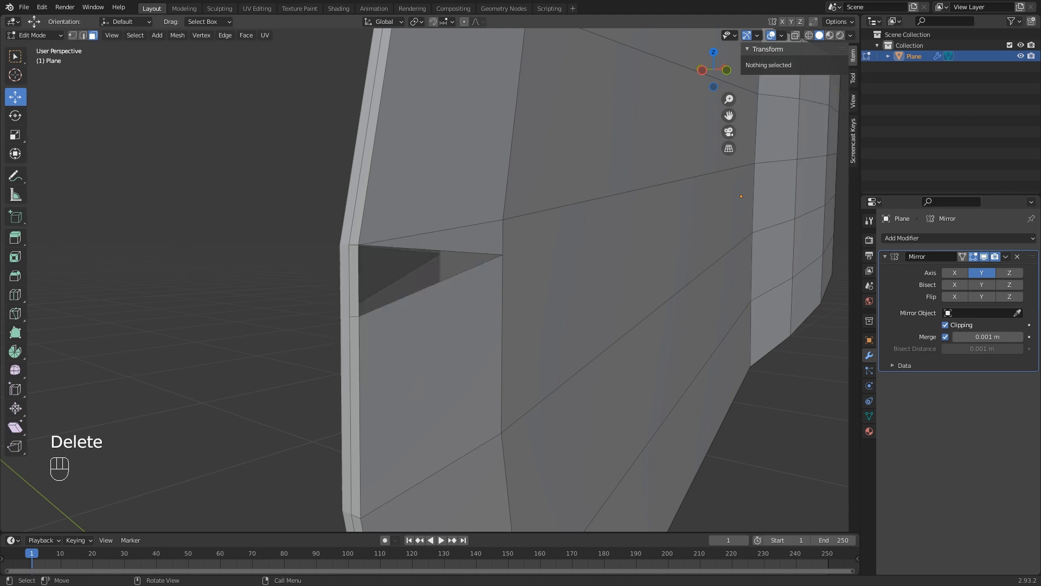
{"action": "left_click", "coordinate": [353, 279]}
{"action": "key", "text": "Delete"}
{"action": "left_click", "coordinate": [353, 278]}
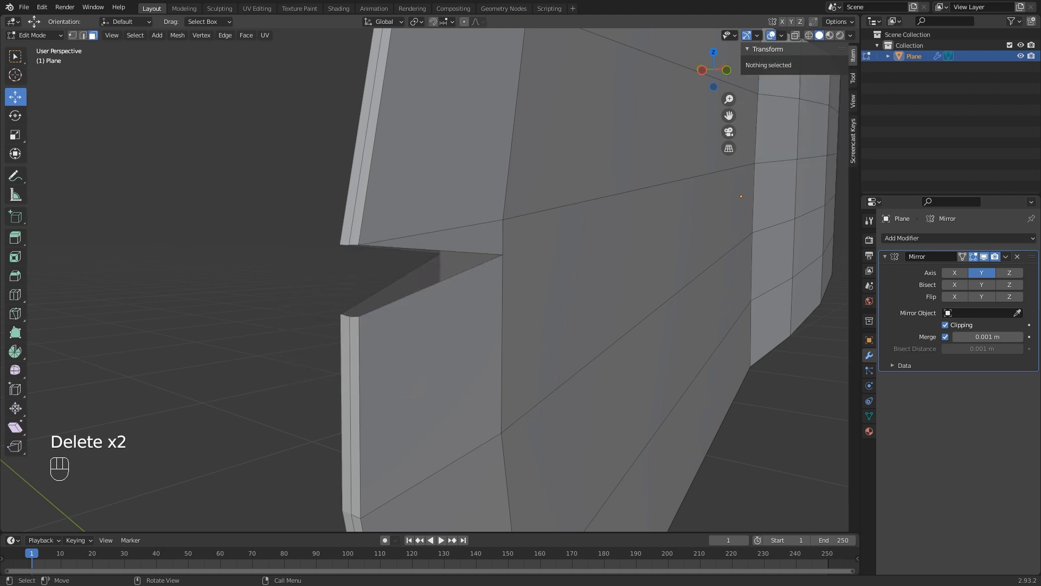
Extrude the notch's innermost corner vertex along Y to the mirror plane.
{"action": "middle_click_drag", "start_coordinate": [353, 278], "coordinate": [356, 271]}
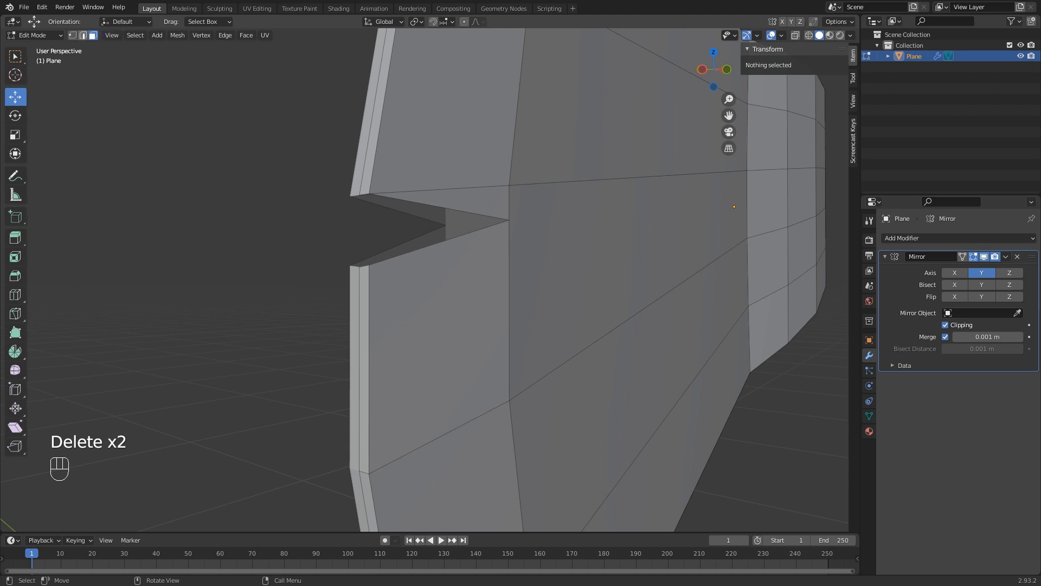
{"action": "key", "text": "2"}
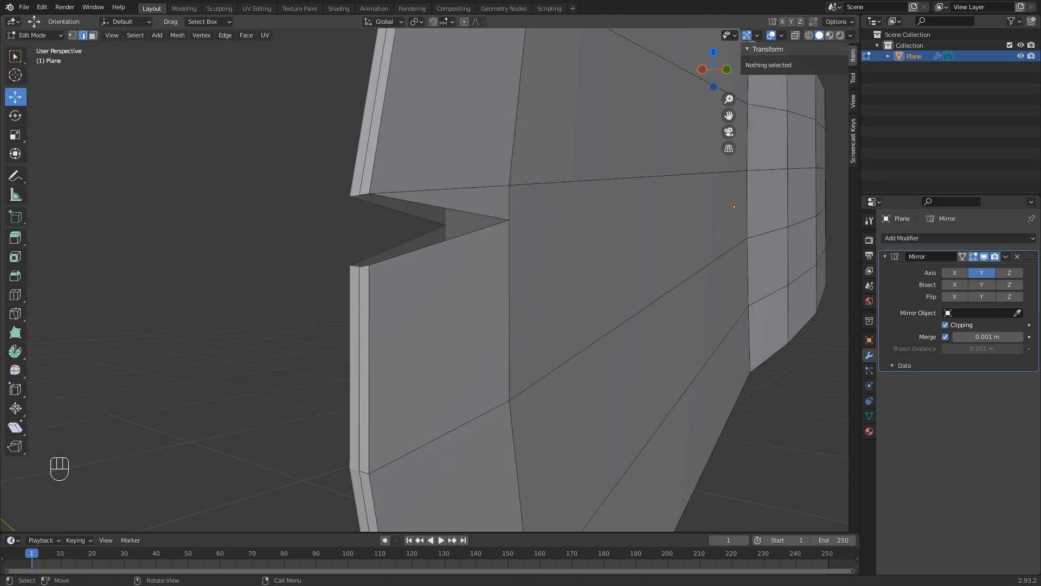
{"action": "left_click", "coordinate": [364, 195]}
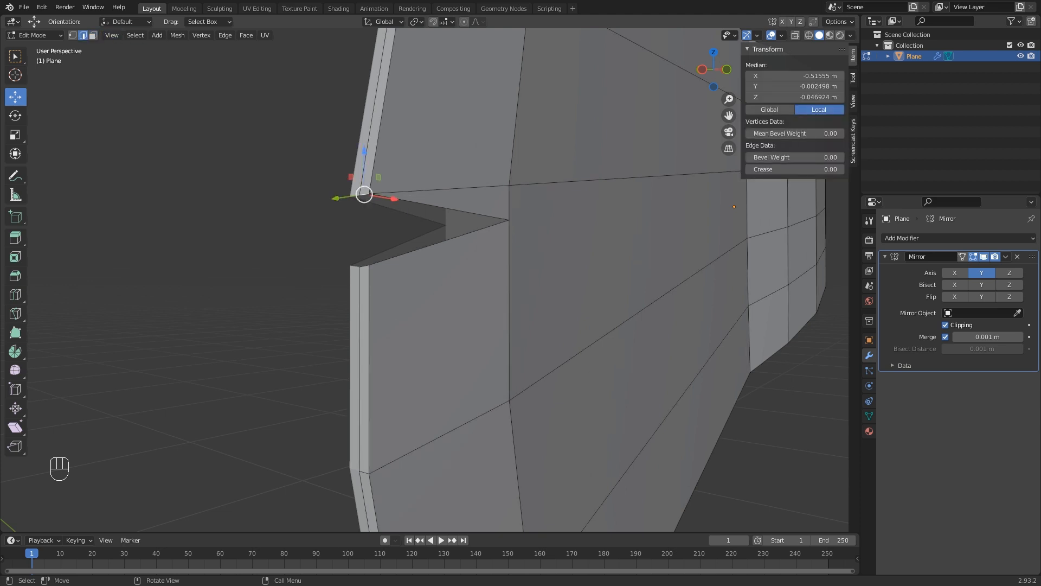
{"action": "mouse_move", "coordinate": [365, 197]}
{"action": "middle_mouse_down"}
{"action": "mouse_move", "coordinate": [382, 202]}
{"action": "mouse_move", "coordinate": [383, 190]}
{"action": "middle_mouse_up"}
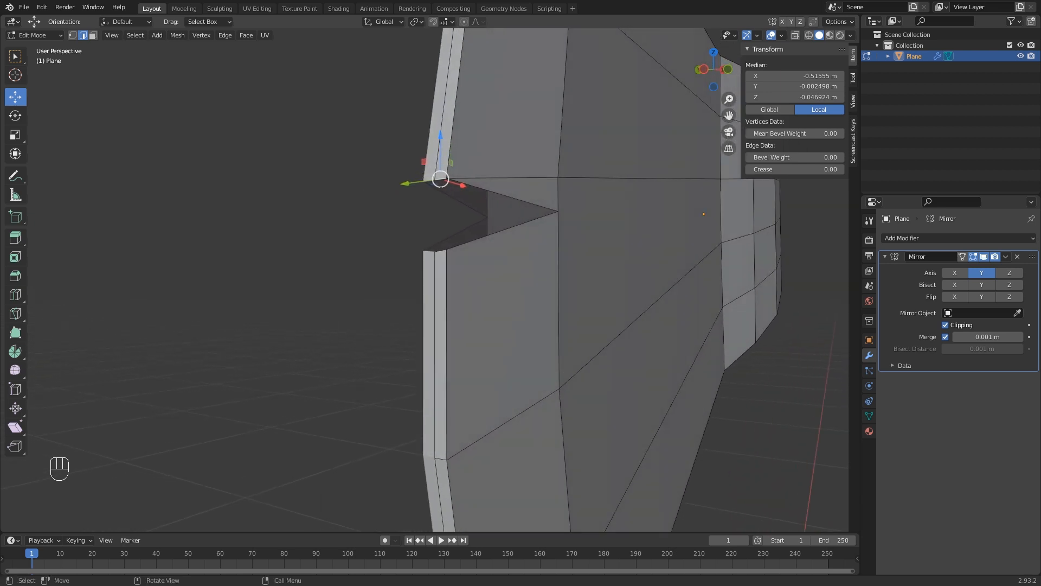
{"action": "left_click", "coordinate": [72, 35]}
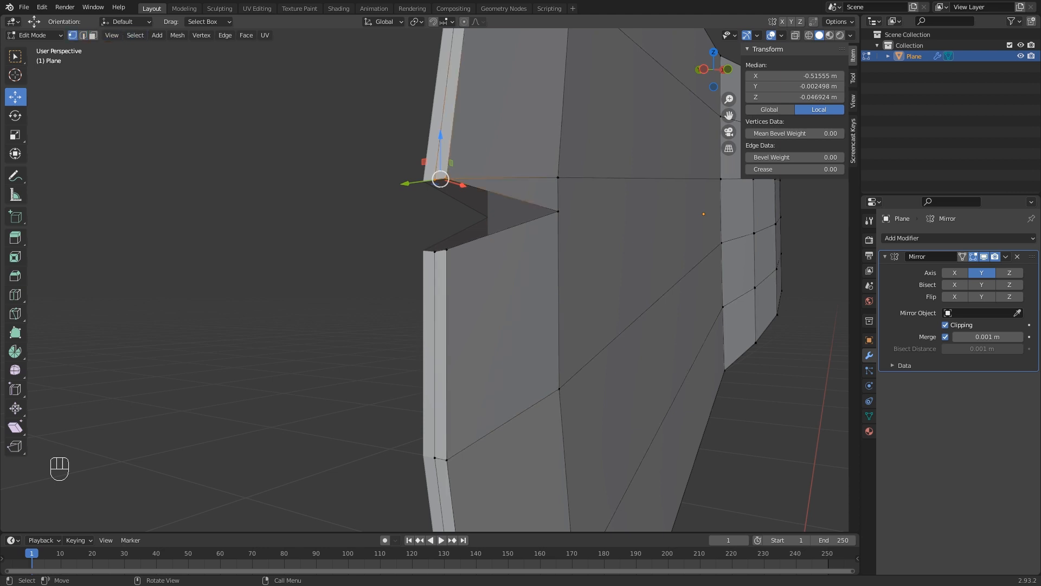
{"action": "left_click", "coordinate": [558, 211]}
{"action": "middle_click_drag", "start_coordinate": [559, 213], "coordinate": [575, 223]}
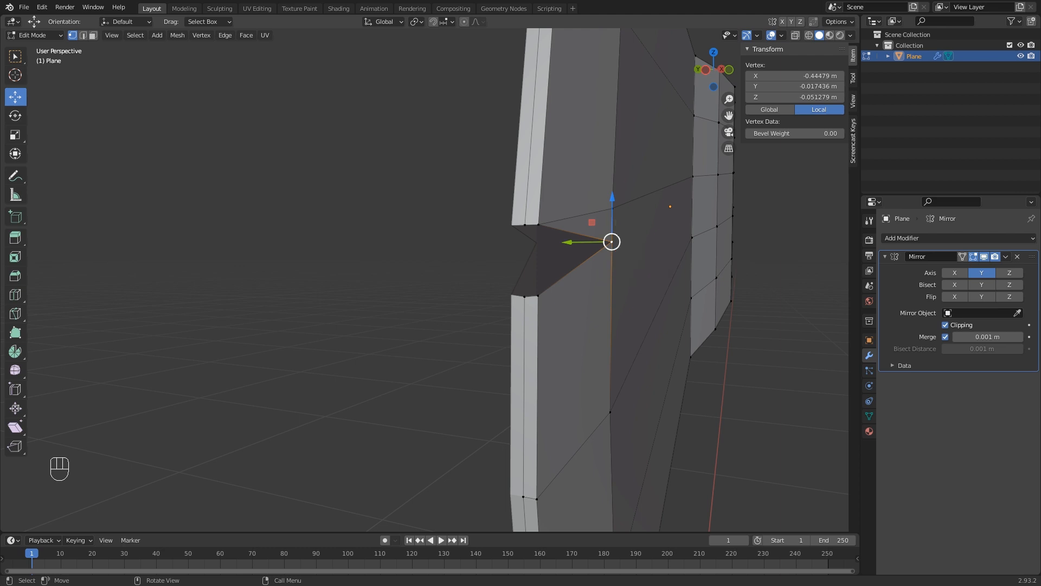
{"action": "key", "text": "e"}
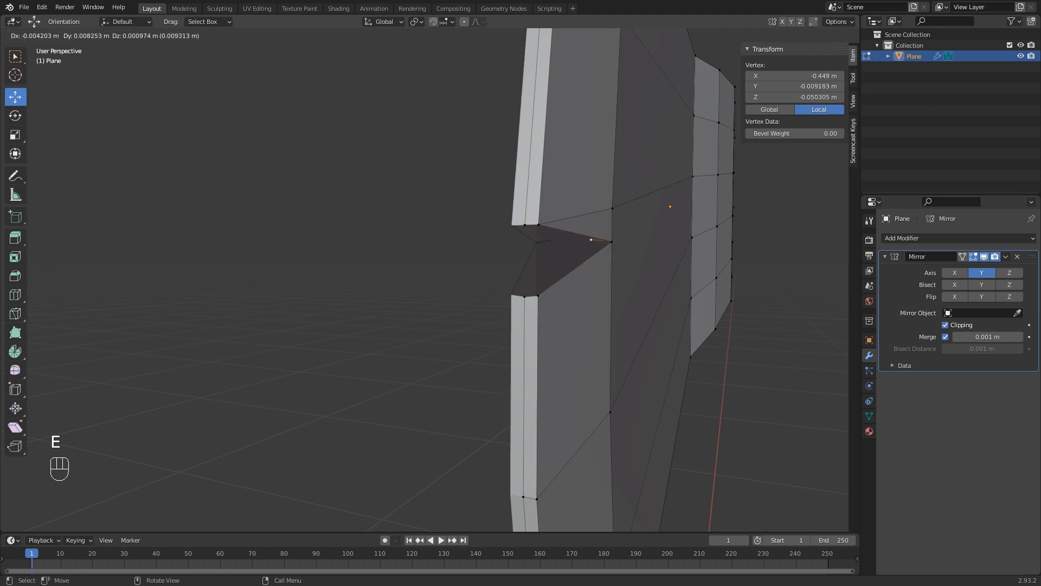
{"action": "key", "text": "y"}
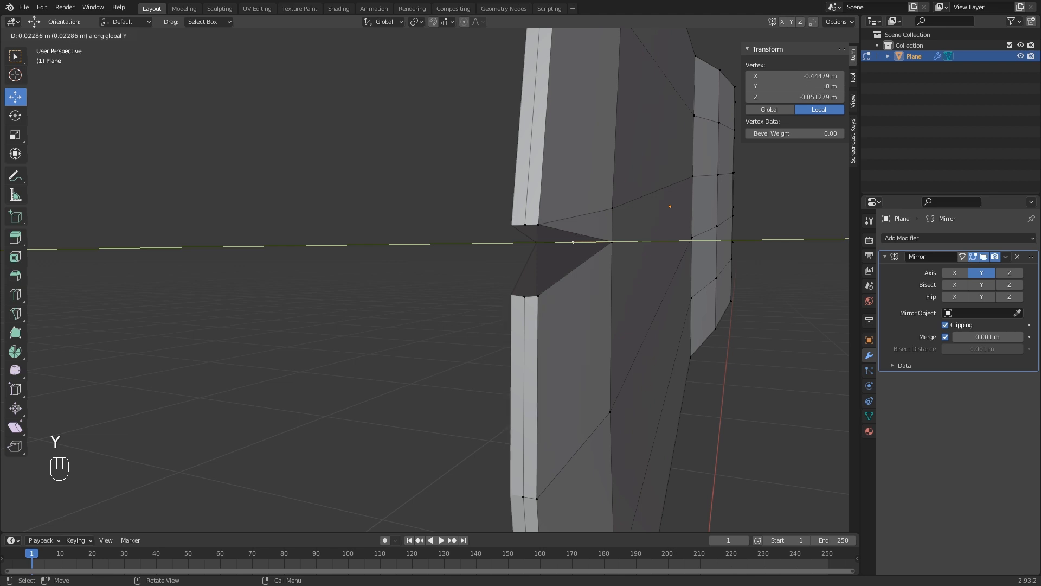
{"action": "left_click", "coordinate": [591, 239]}
{"action": "middle_click_drag", "start_coordinate": [591, 239], "coordinate": [580, 233]}
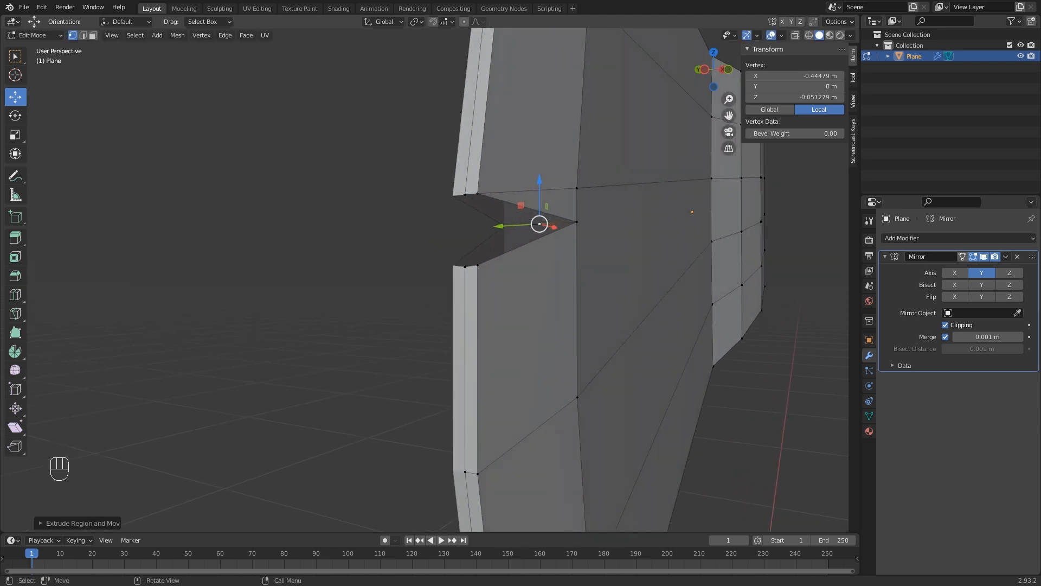
Fill the upper and lower inner walls of the notch with faces.
{"action": "left_click", "coordinate": [83, 35]}
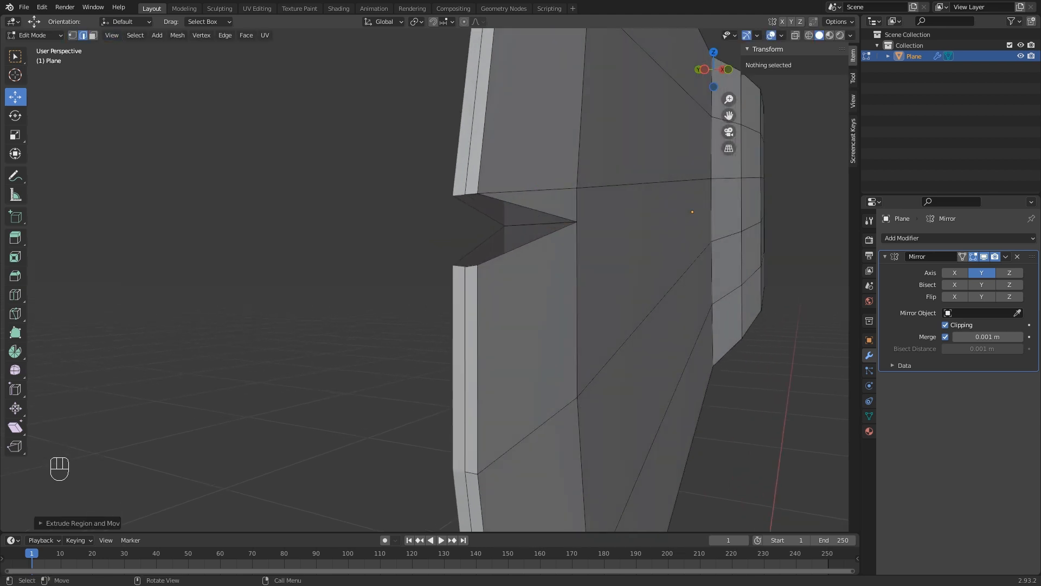
{"action": "left_click", "coordinate": [530, 208]}
{"action": "key", "text": "f"}
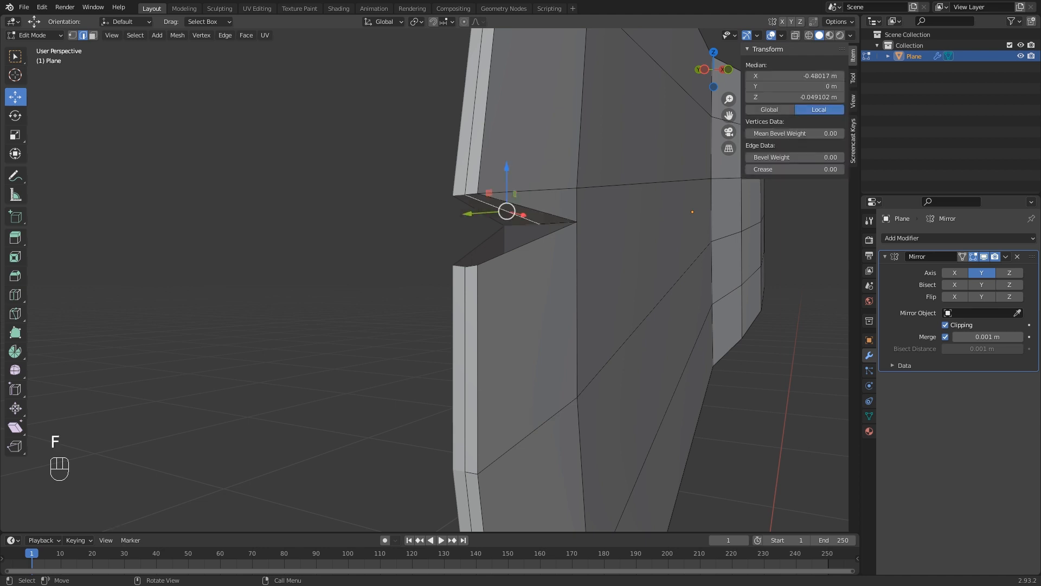
{"action": "key", "text": "f"}
{"action": "scroll", "coordinate": [520, 271], "scroll_direction": "down", "scroll_amount": 6}
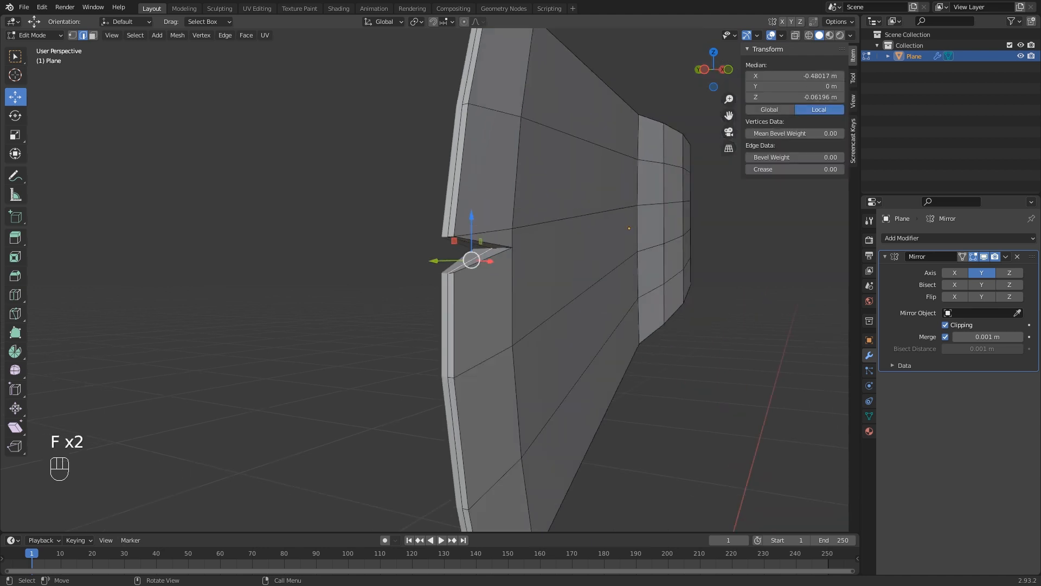
Knife-cut a narrow triangular wedge into the slanted lower edge near the curved end, with its tip on the nearest lengthwise edge above.
{"action": "key", "text": "Tab"}
{"action": "middle_click_drag", "start_coordinate": [521, 282], "coordinate": [420, 279]}
{"action": "middle_click_drag", "start_coordinate": [488, 337], "coordinate": [475, 257], "text": "shift"}
{"action": "middle_click_drag", "start_coordinate": [475, 258], "coordinate": [451, 193]}
{"action": "key", "text": "Tab"}
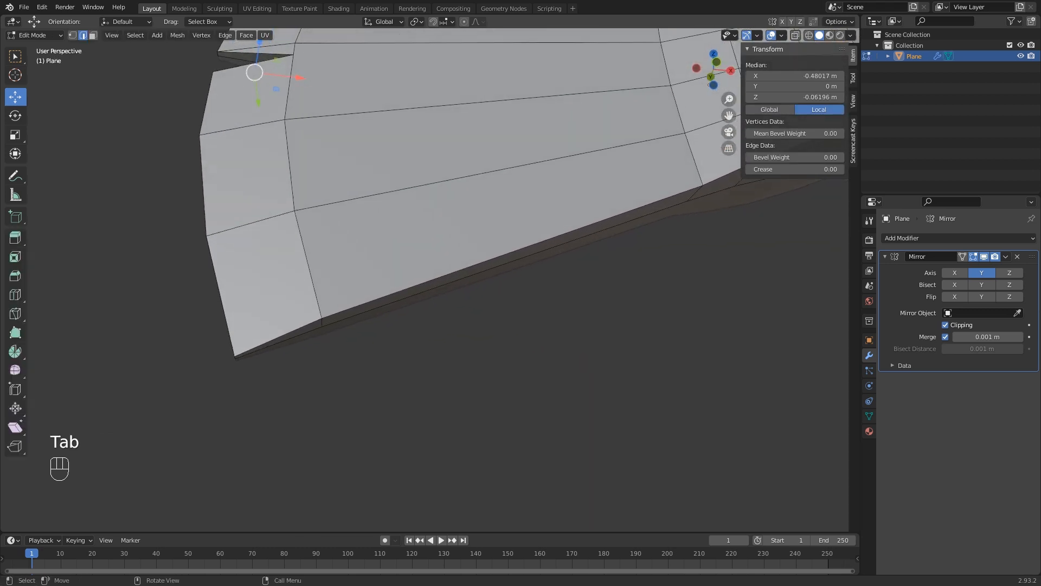
{"action": "key", "text": "k"}
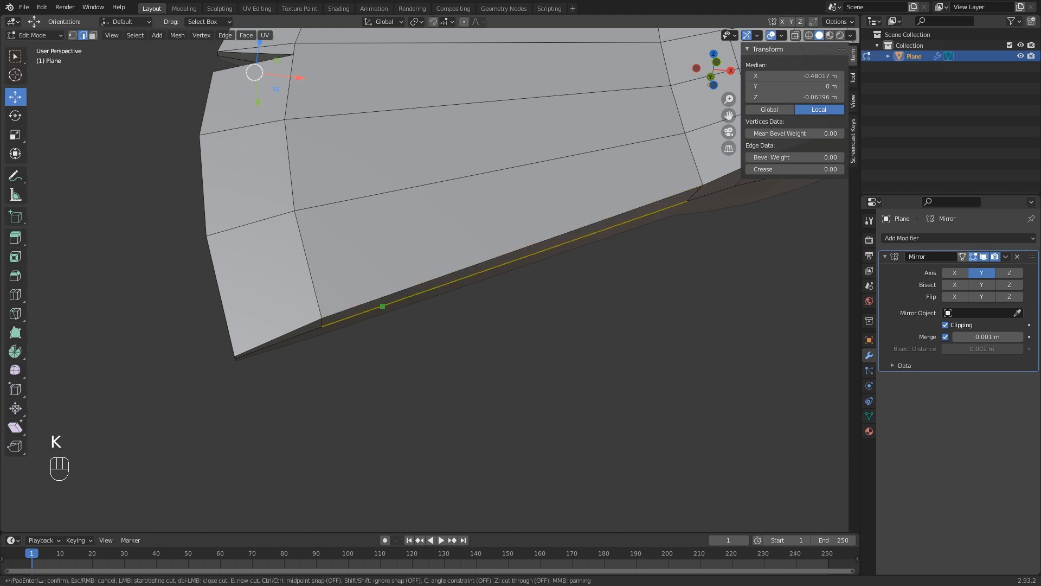
{"action": "left_click", "coordinate": [383, 306]}
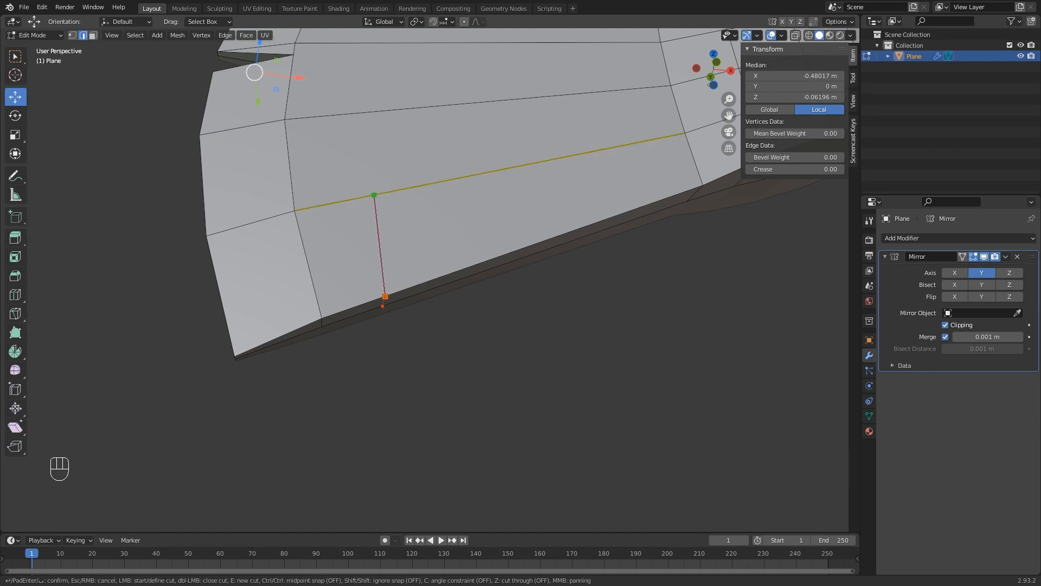
{"action": "left_click", "coordinate": [373, 194]}
{"action": "left_click", "coordinate": [391, 294]}
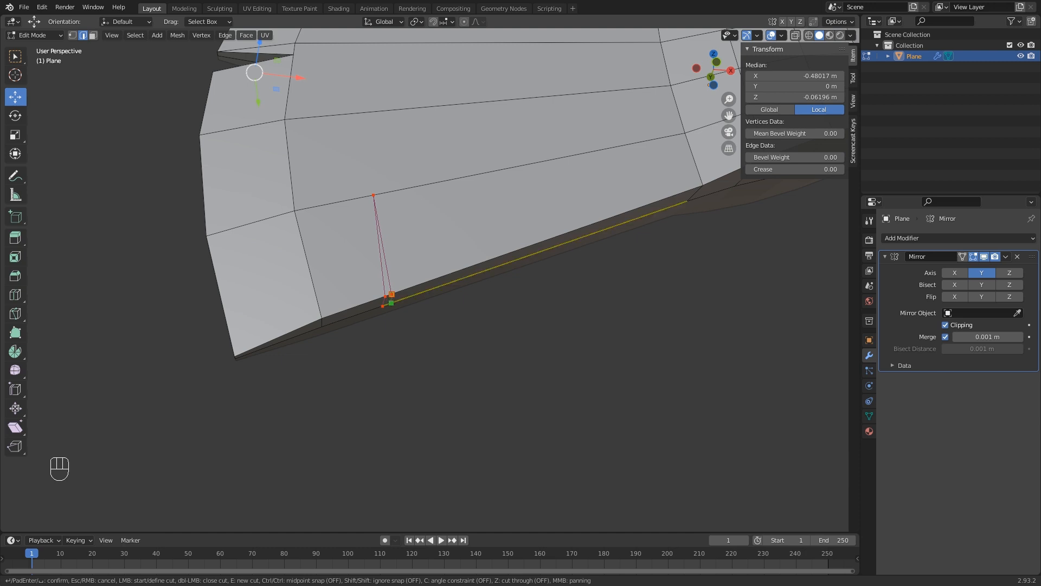
{"action": "key", "text": "Return"}
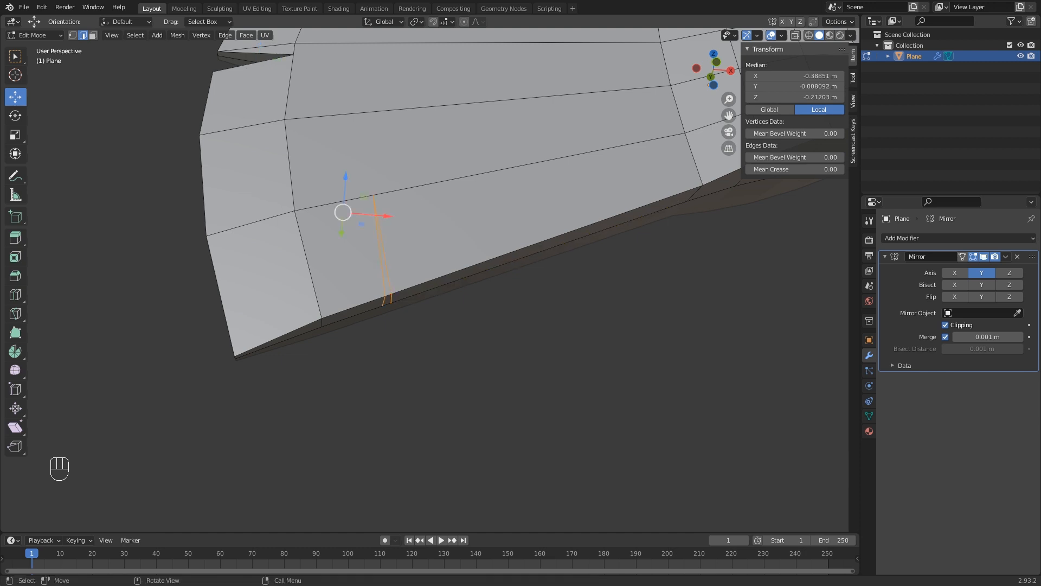
Delete the narrow wedge face and the small rim face below it to open a notch in the lower edge.
{"action": "key", "text": "3"}
{"action": "scroll", "coordinate": [424, 280], "scroll_direction": "up", "scroll_amount": 3}
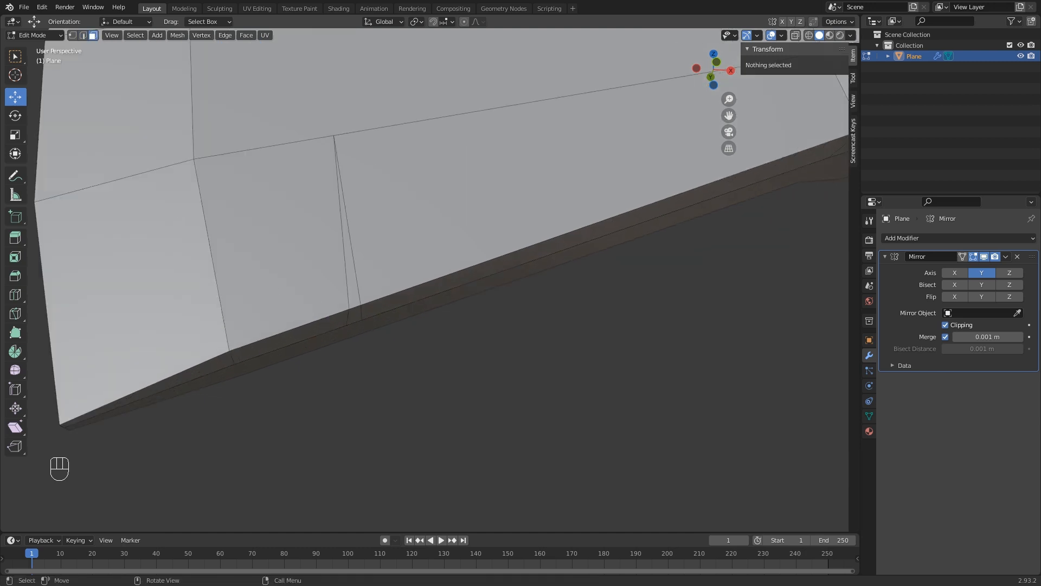
{"action": "left_click", "coordinate": [346, 239]}
{"action": "left_click", "coordinate": [354, 316], "text": "shift"}
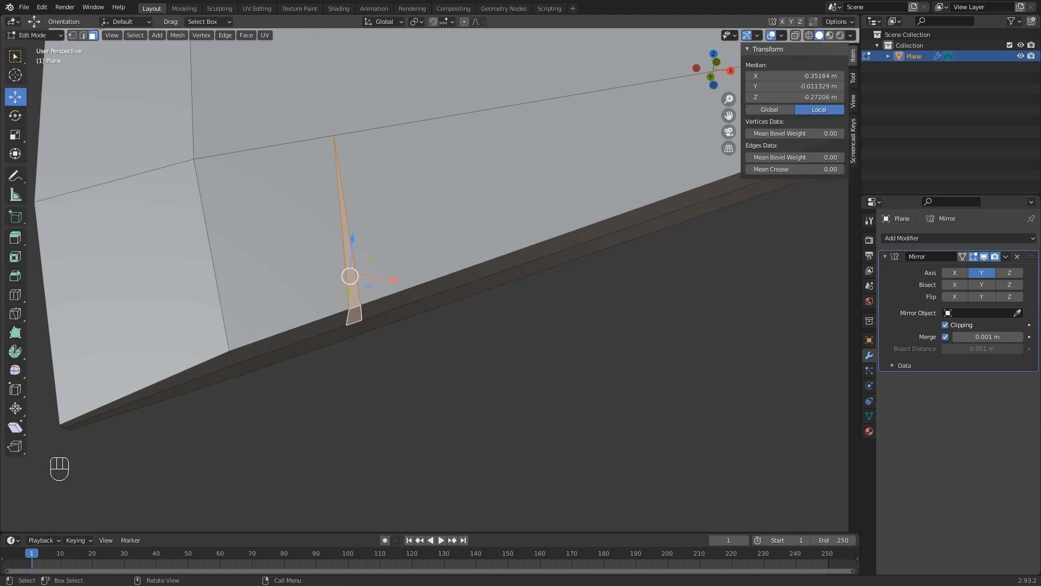
{"action": "key", "text": "Delete"}
{"action": "left_click", "coordinate": [354, 312]}
{"action": "mouse_move", "coordinate": [354, 312]}
{"action": "middle_mouse_down"}
{"action": "mouse_move", "coordinate": [341, 302]}
{"action": "mouse_move", "coordinate": [367, 302]}
{"action": "mouse_move", "coordinate": [341, 298]}
{"action": "mouse_move", "coordinate": [357, 288]}
{"action": "mouse_move", "coordinate": [347, 307]}
{"action": "middle_mouse_up"}
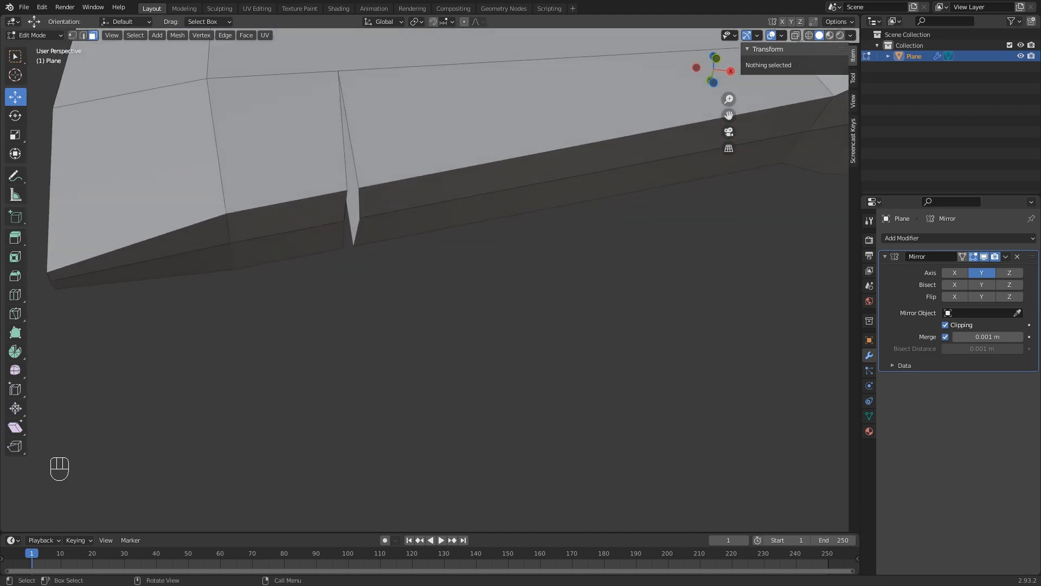
Extrude the lower notch's tip vertex along Y to the mirror plane.
{"action": "key", "text": "1"}
{"action": "left_click", "coordinate": [338, 71]}
{"action": "middle_click_drag", "start_coordinate": [340, 78], "coordinate": [388, 97]}
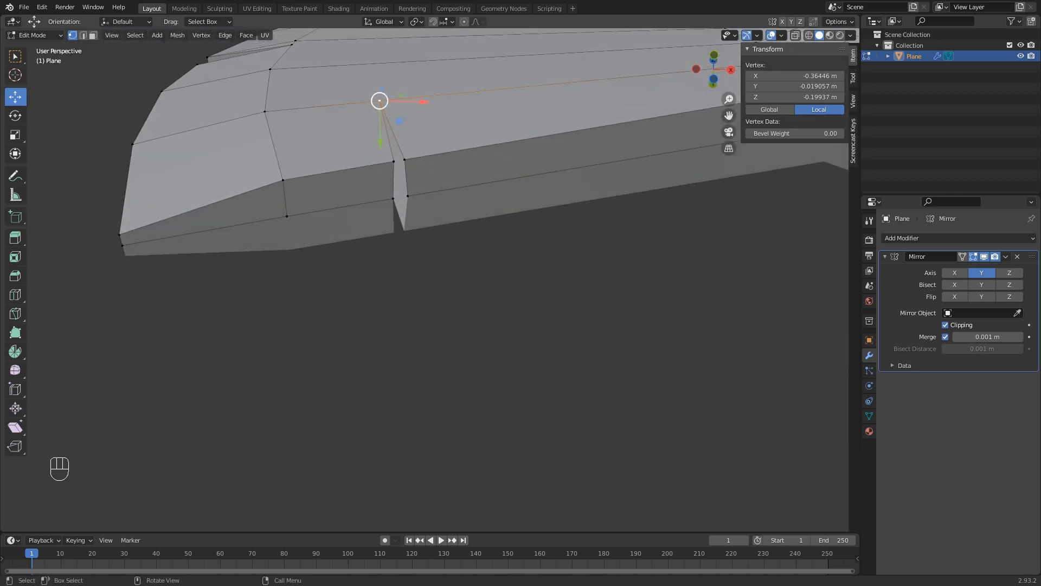
{"action": "key", "text": "e"}
{"action": "key", "text": "y"}
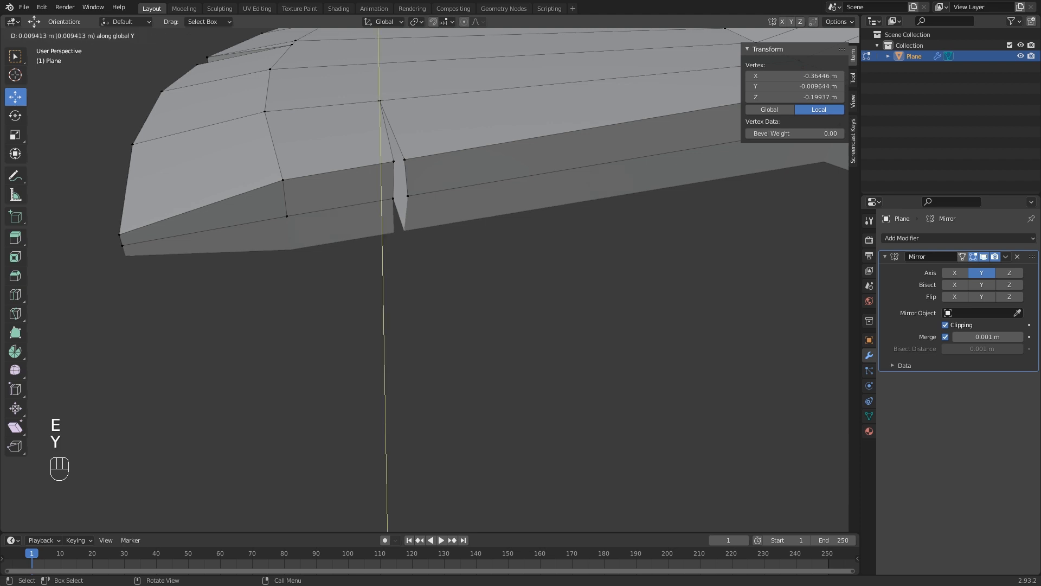
{"action": "left_click", "coordinate": [382, 146]}
Fill both inner walls of the lower notch with faces.
{"action": "middle_click_drag", "start_coordinate": [382, 146], "coordinate": [343, 125]}
{"action": "key", "text": "2"}
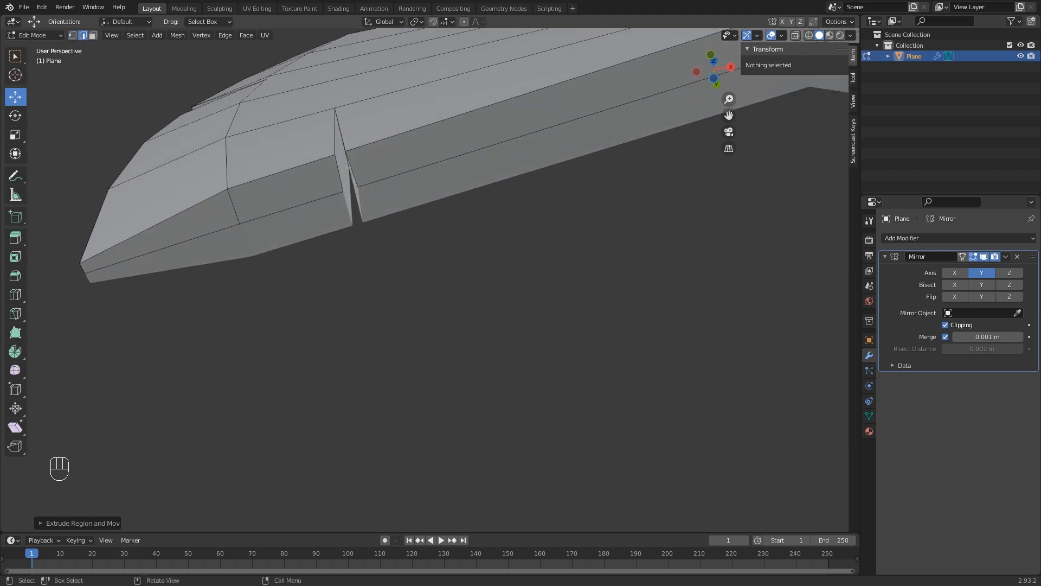
{"action": "left_click", "coordinate": [335, 128]}
{"action": "key", "text": "f"}
{"action": "key", "text": "f"}
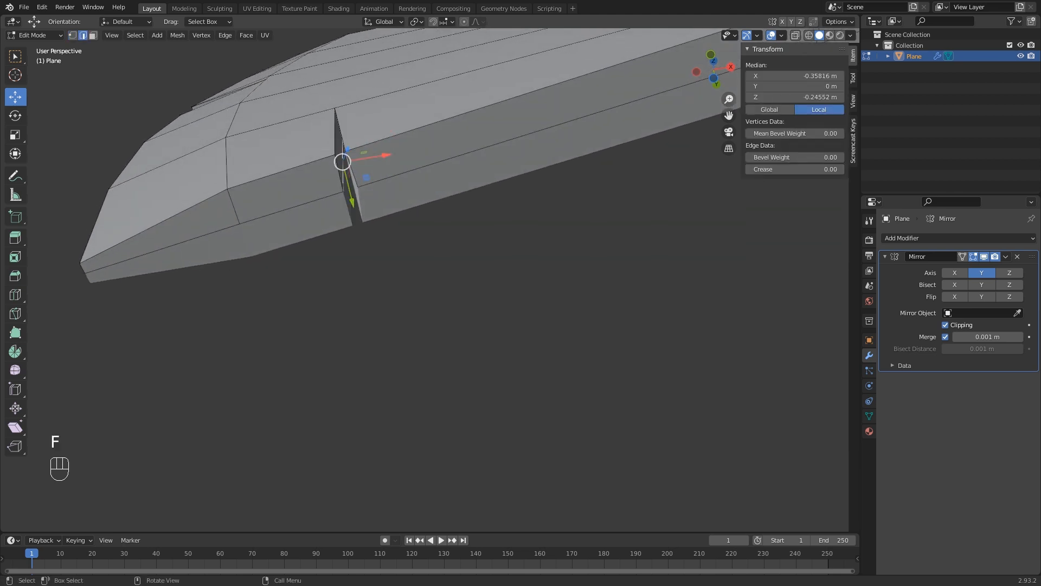
Examine the whole blade with its two notches in Object Mode from different angles.
{"action": "middle_click_drag", "start_coordinate": [347, 157], "coordinate": [507, 162]}
{"action": "key", "text": "Tab"}
{"action": "scroll", "coordinate": [535, 212], "scroll_direction": "up", "scroll_amount": 2}
{"action": "middle_click_drag", "start_coordinate": [506, 162], "coordinate": [517, 132]}
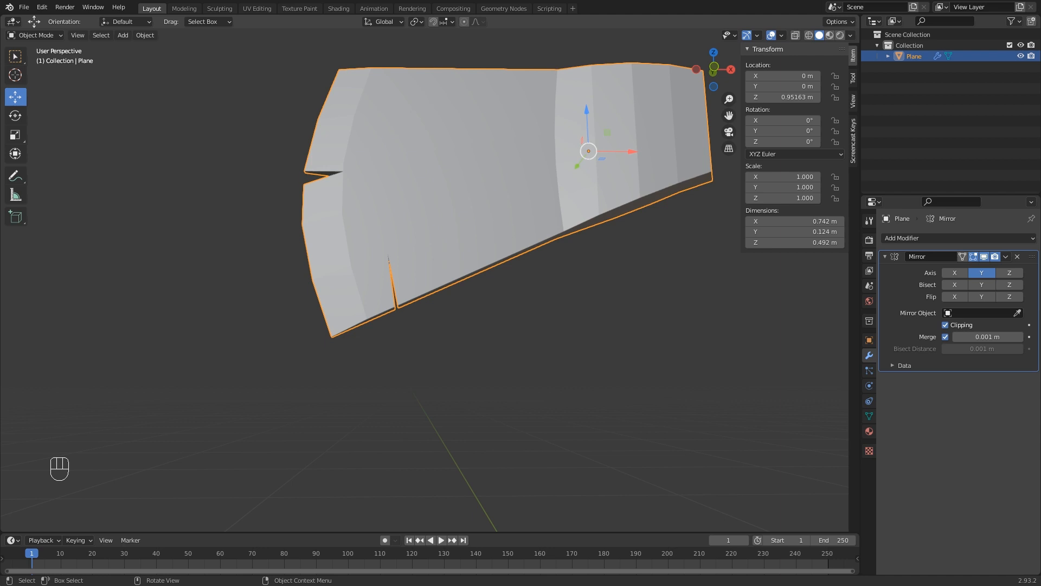
{"action": "middle_click_drag", "start_coordinate": [517, 133], "coordinate": [498, 122]}
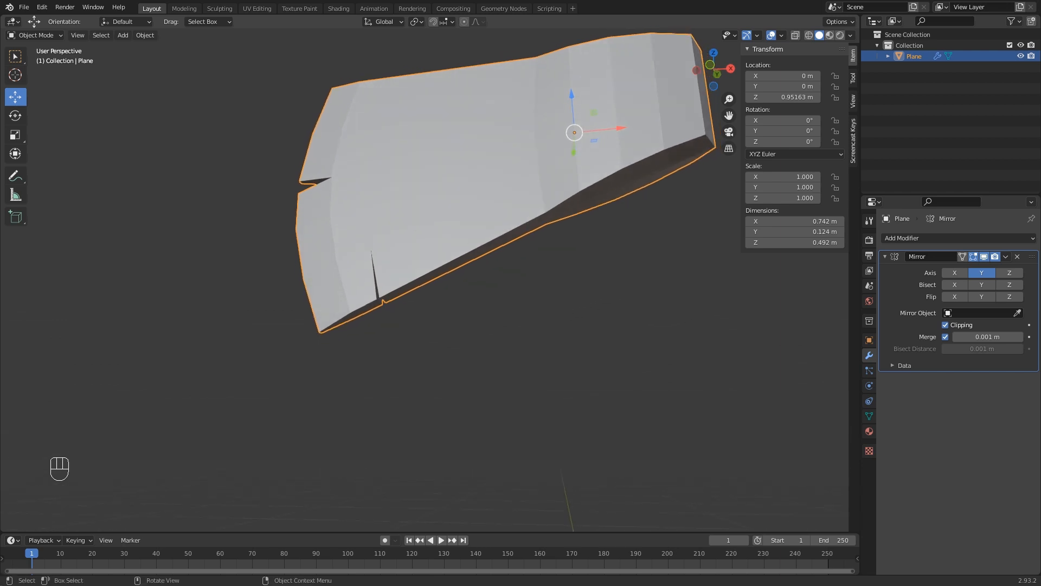
{"action": "key", "text": "Tab"}
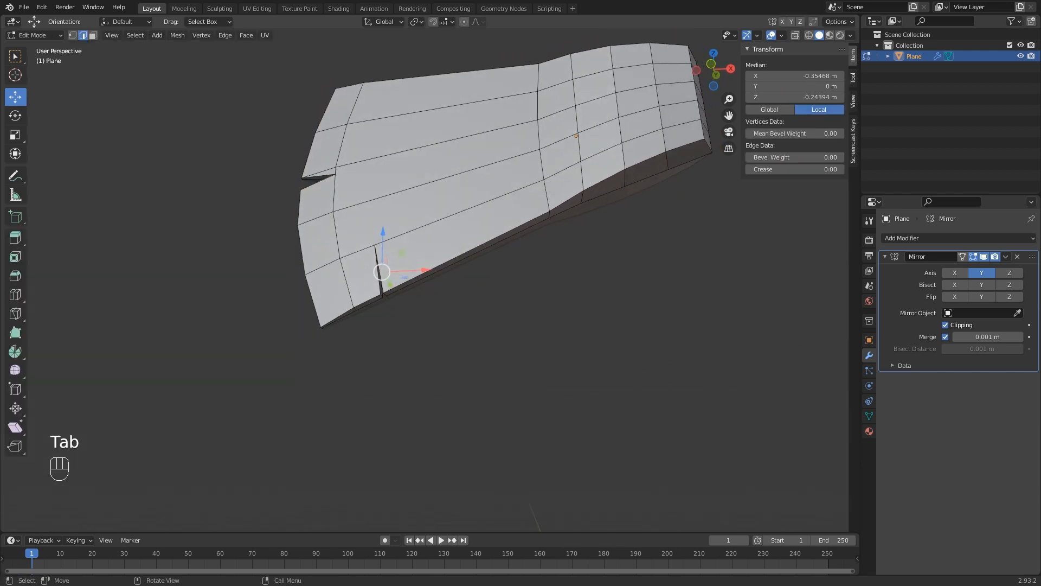
In front view, knife-cut from the lower notch's tip up through each lengthwise edge to the blade's upper edge.
{"action": "key", "text": "ctrl+r"}
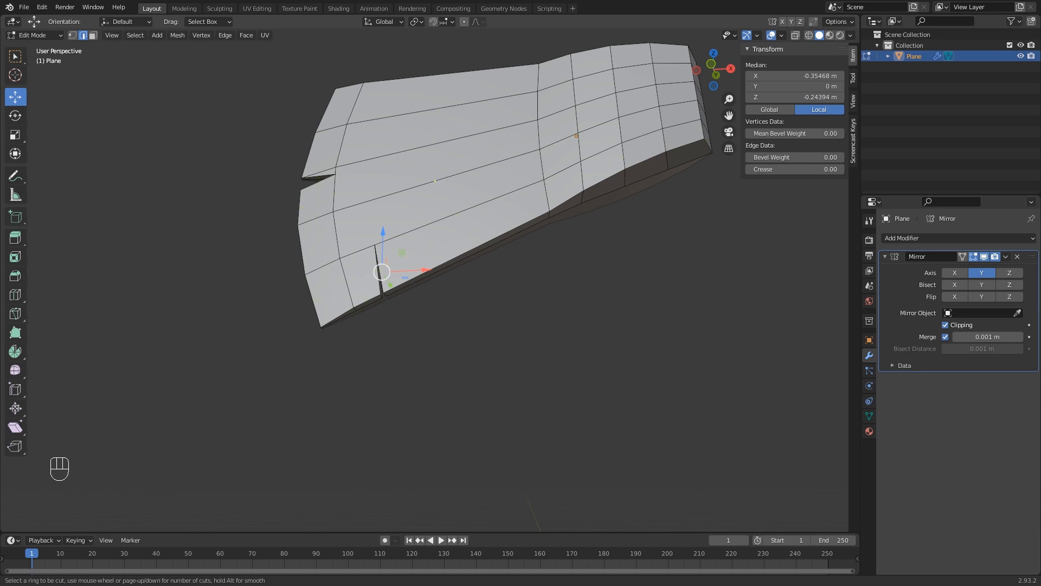
{"action": "right_click", "coordinate": [465, 244]}
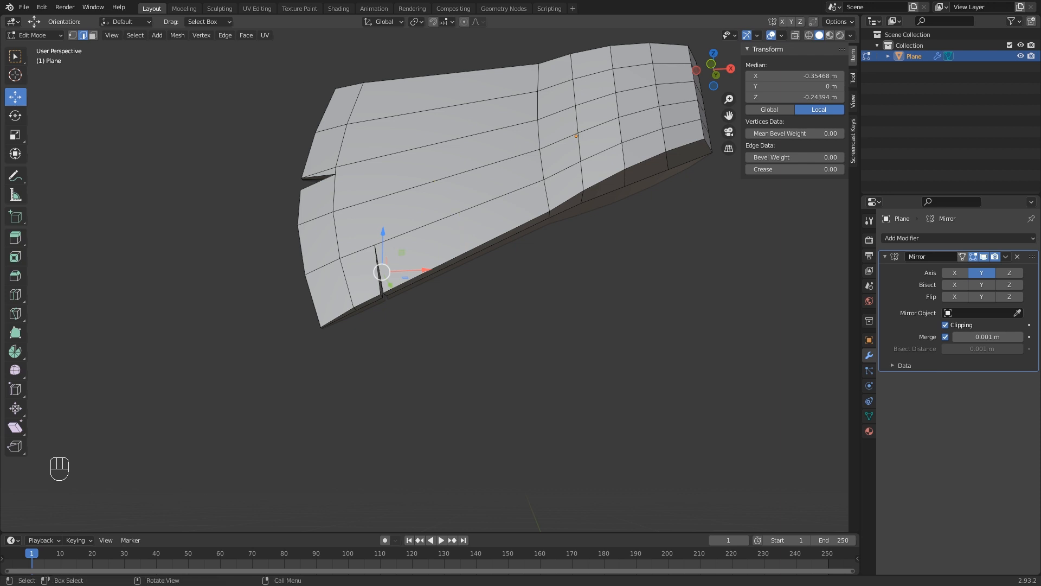
{"action": "middle_click_drag", "start_coordinate": [464, 244], "coordinate": [563, 306]}
{"action": "key", "text": "KP_1"}
{"action": "scroll", "coordinate": [481, 255], "scroll_direction": "up", "scroll_amount": 2}
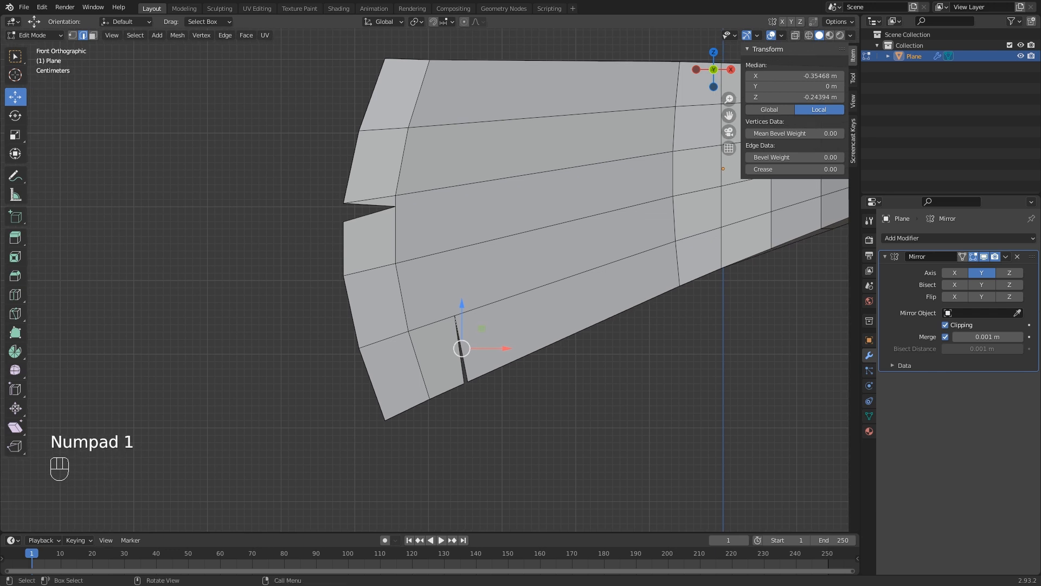
{"action": "key", "text": "k"}
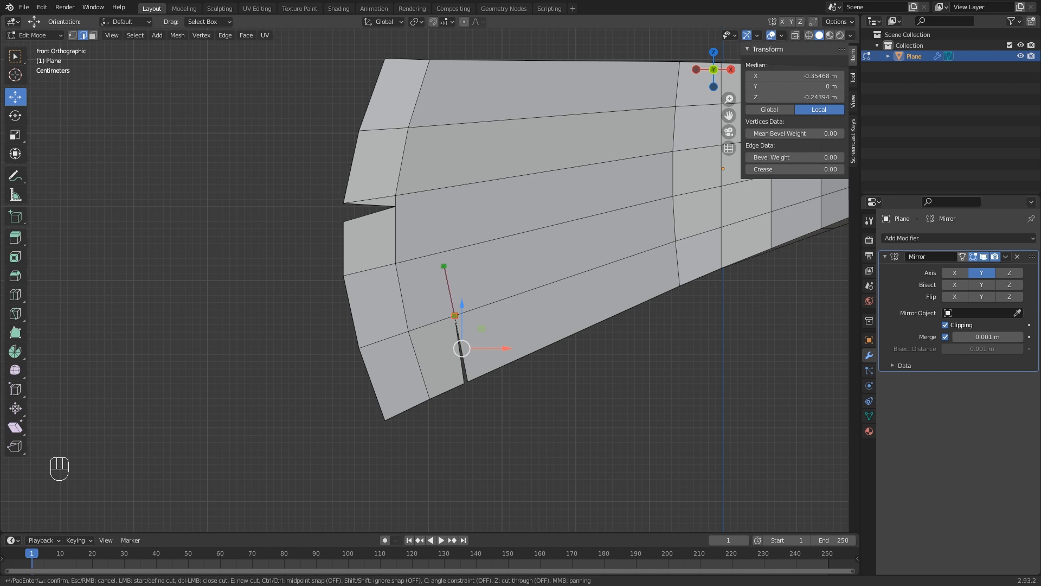
{"action": "left_click", "coordinate": [443, 252]}
{"action": "left_click", "coordinate": [442, 187]}
{"action": "left_click", "coordinate": [449, 124]}
{"action": "left_click", "coordinate": [464, 60]}
{"action": "key", "text": "Return"}
Extend the vertical knife cut across the upper rim to the centre edge at the mirror plane.
{"action": "middle_click_drag", "start_coordinate": [488, 179], "coordinate": [481, 247]}
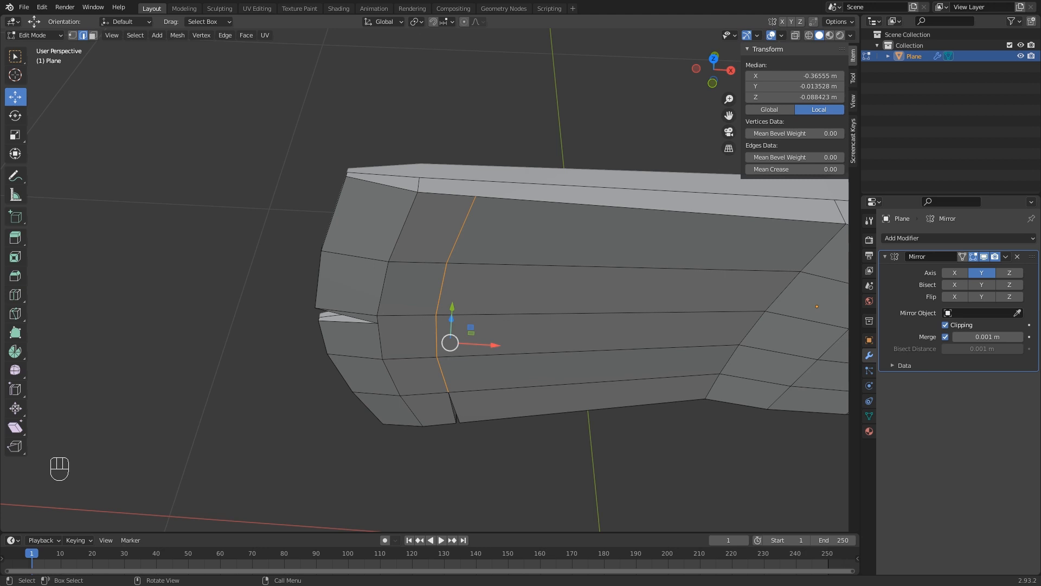
{"action": "key", "text": "k"}
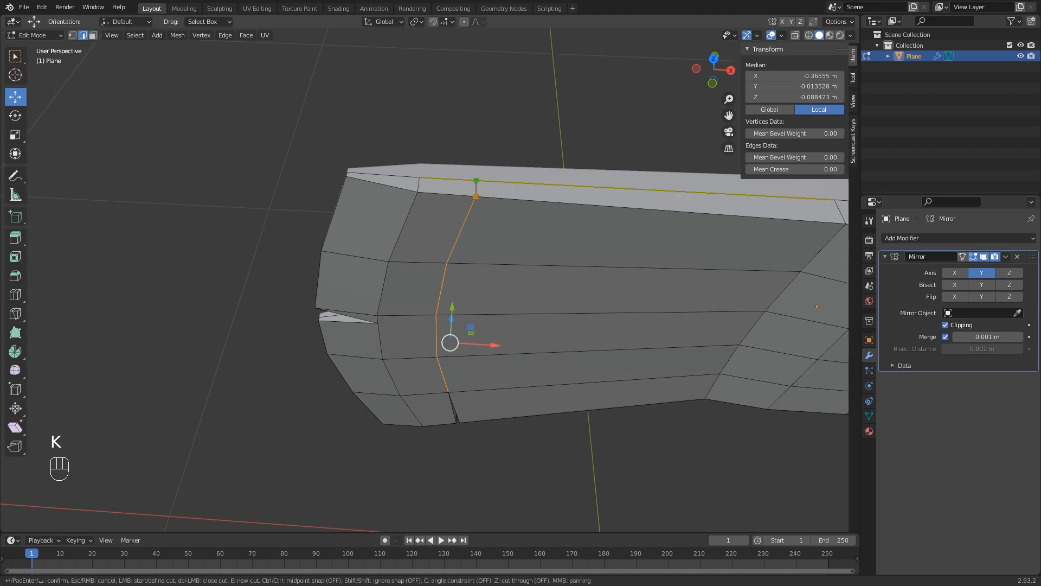
{"action": "left_click", "coordinate": [476, 180]}
{"action": "key", "text": "Return"}
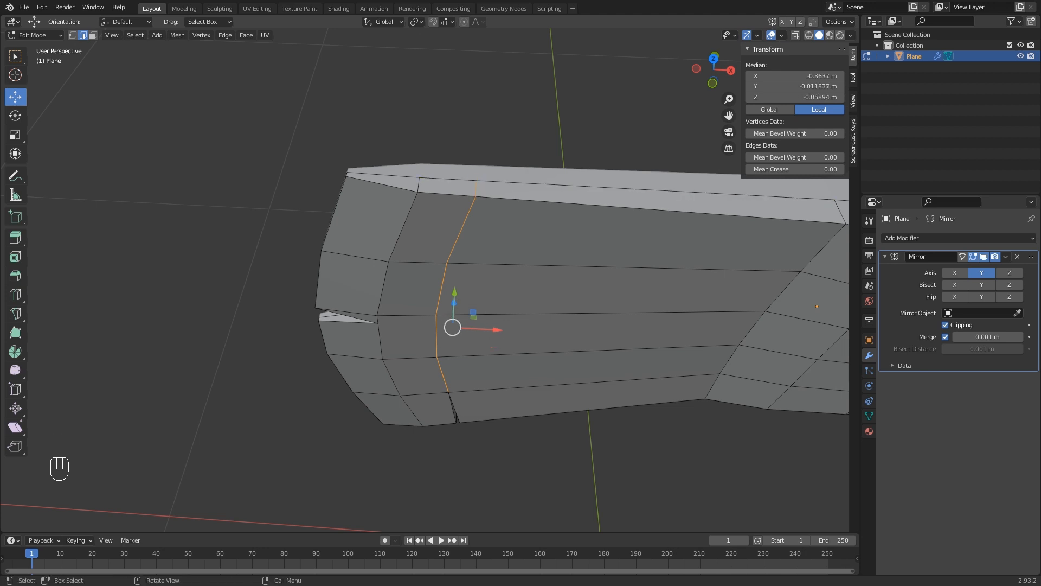
Knife-cut a lengthwise line from the curved-end notch's innermost corner across all columns to the far narrow end.
{"action": "middle_click_drag", "start_coordinate": [483, 244], "coordinate": [492, 203]}
{"action": "key", "text": "k"}
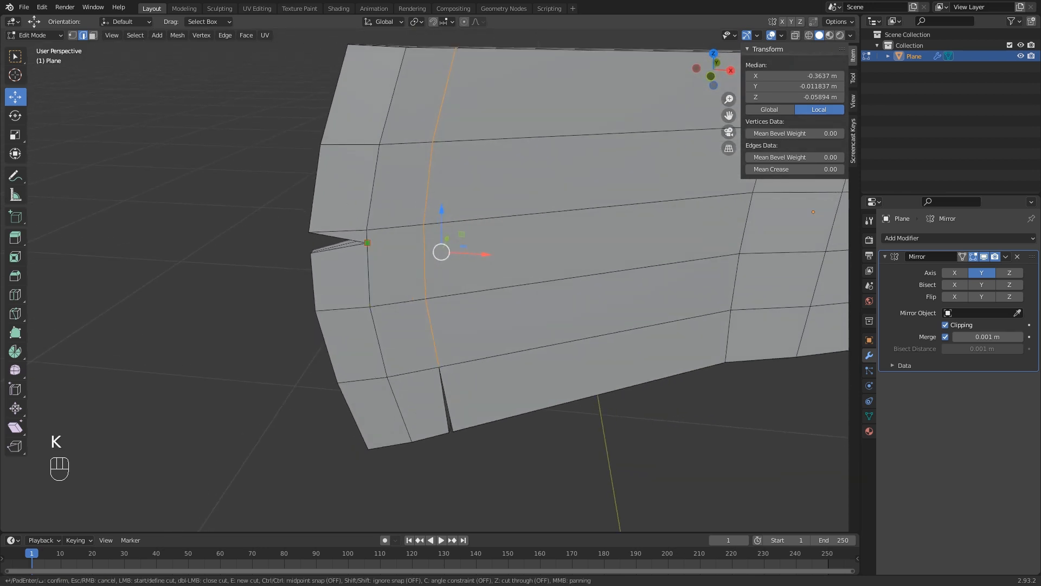
{"action": "left_click", "coordinate": [368, 243]}
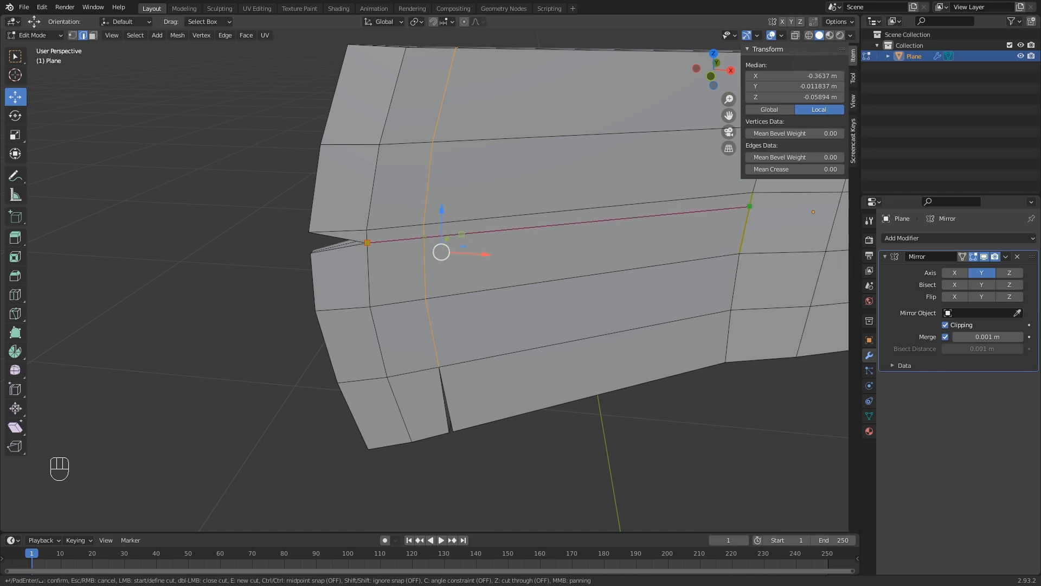
{"action": "left_click", "coordinate": [749, 207]}
{"action": "scroll", "coordinate": [822, 213], "scroll_direction": "down", "scroll_amount": 2}
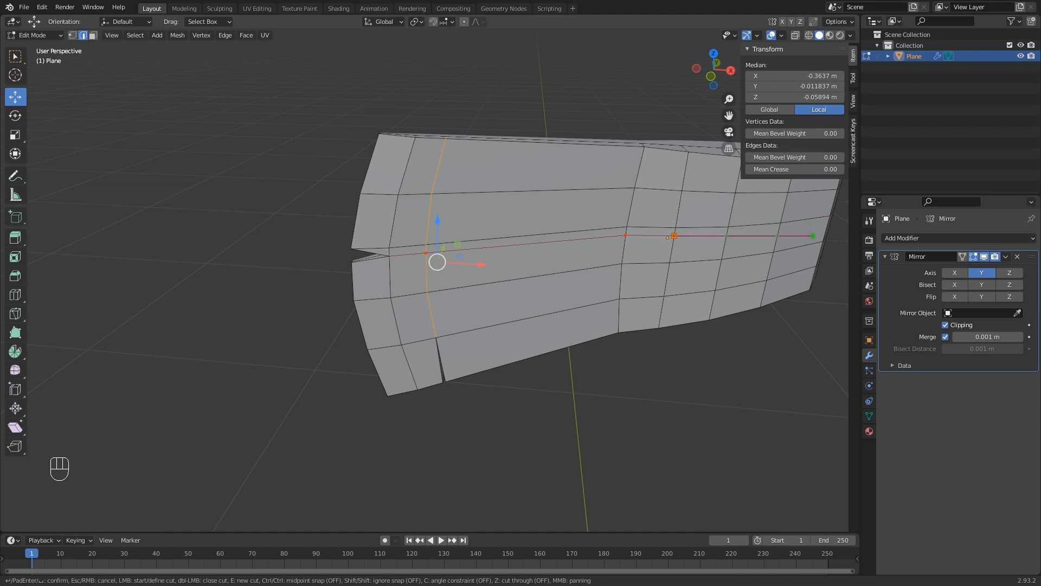
{"action": "middle_click_drag", "start_coordinate": [799, 233], "coordinate": [594, 212], "text": "shift"}
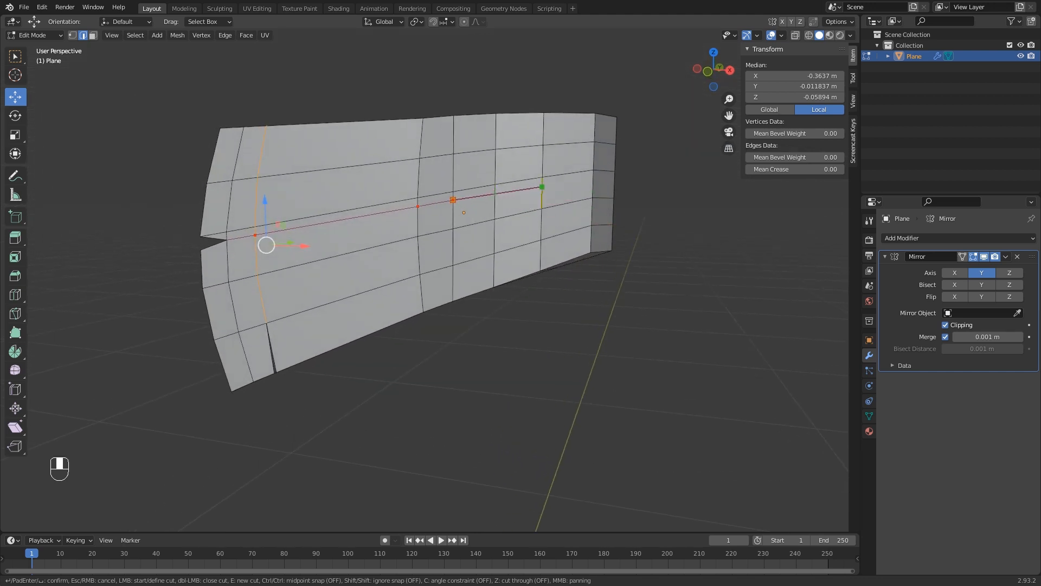
{"action": "left_click", "coordinate": [592, 179]}
{"action": "middle_click_drag", "start_coordinate": [615, 180], "coordinate": [687, 229]}
{"action": "key", "text": "Return"}
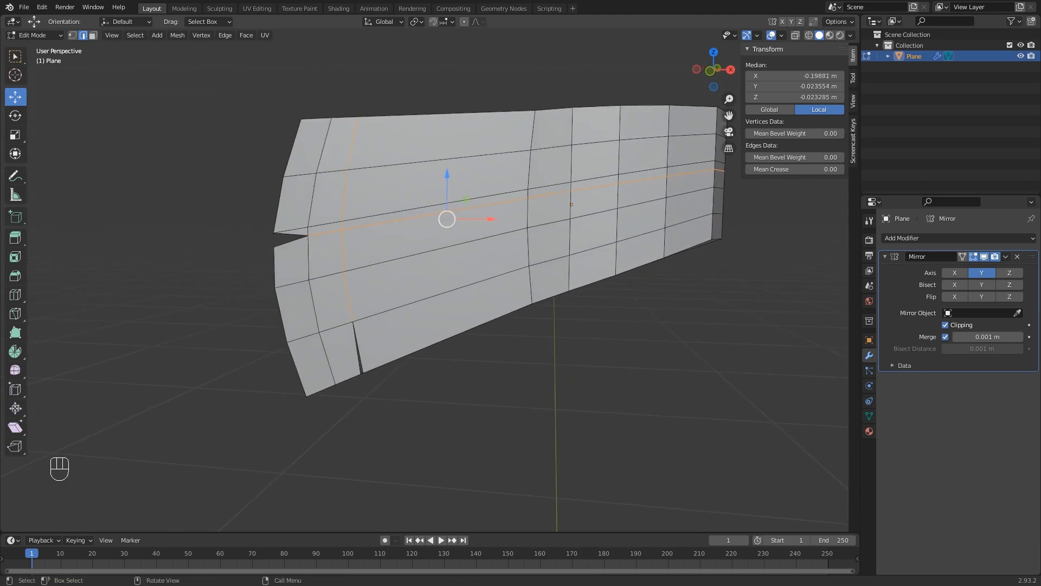
Try adding two evenly spaced loop cuts across the wide section between the lower notch and the next vertical edge loop.
{"action": "key", "text": "KP_1"}
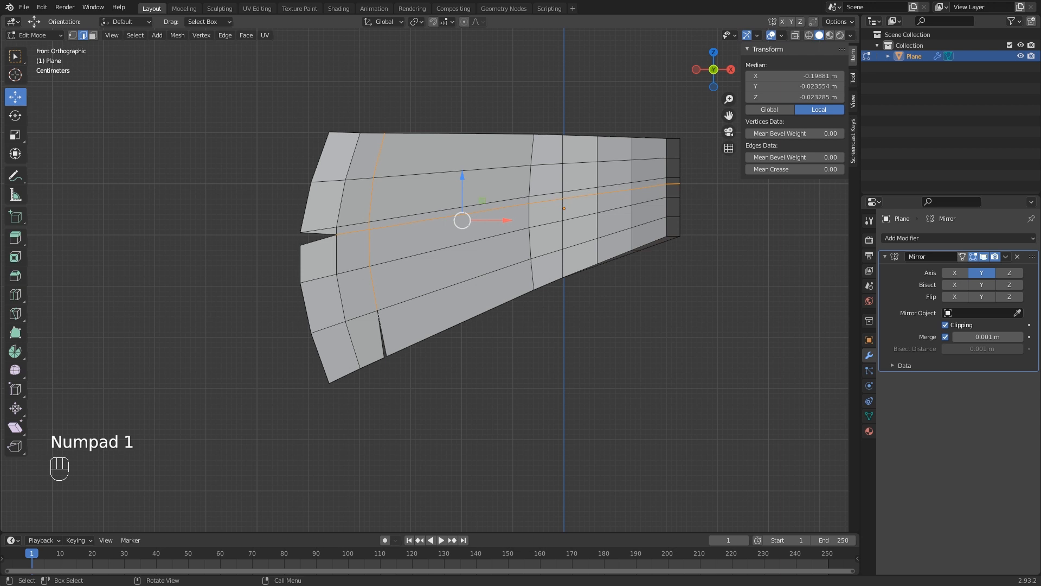
{"action": "scroll", "coordinate": [429, 279], "scroll_direction": "up", "scroll_amount": 1}
{"action": "key", "text": "ctrl+r"}
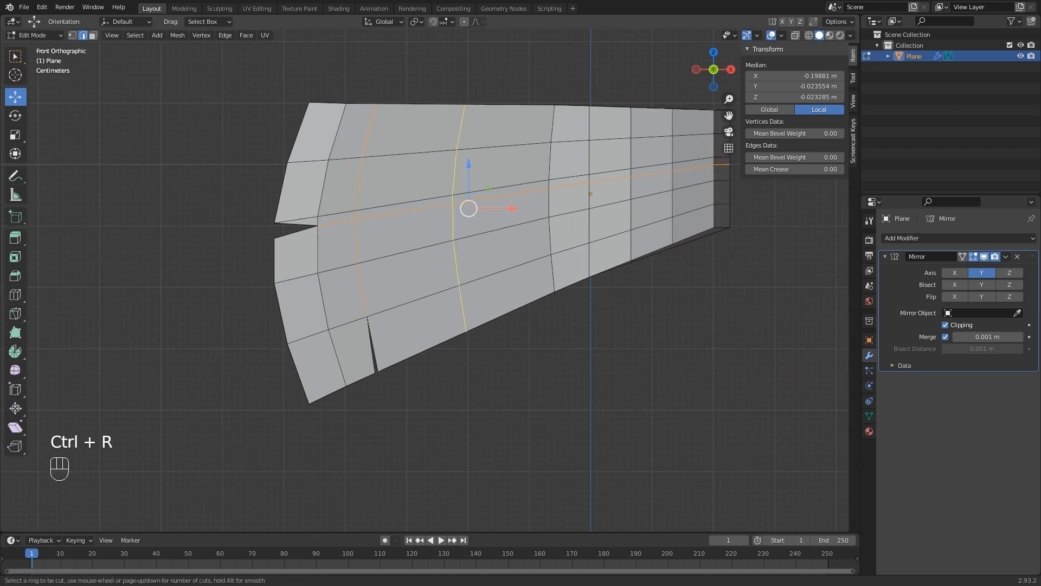
{"action": "scroll", "coordinate": [458, 216], "scroll_direction": "up", "scroll_amount": 1}
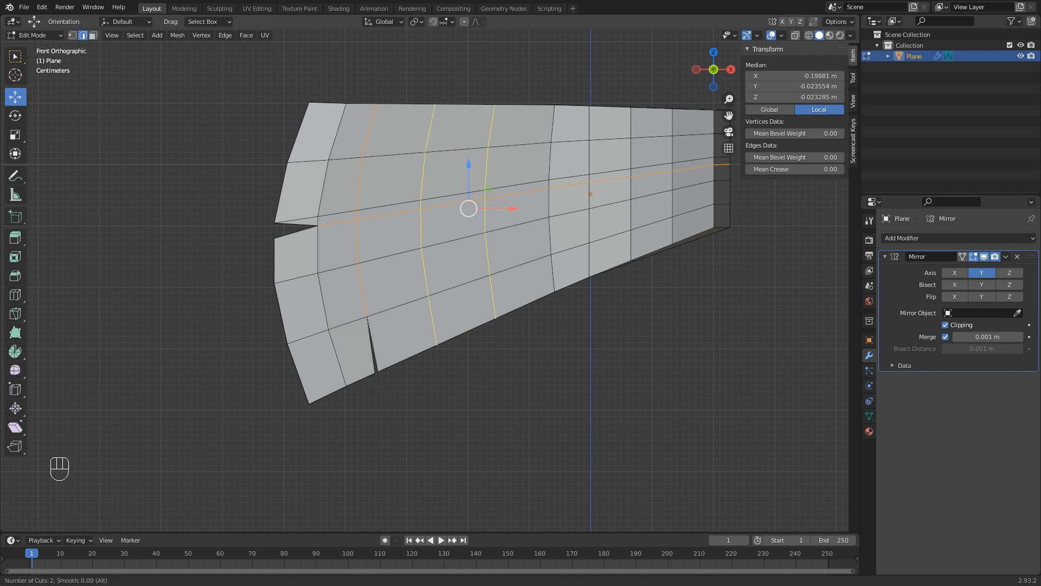
{"action": "left_click", "coordinate": [481, 235]}
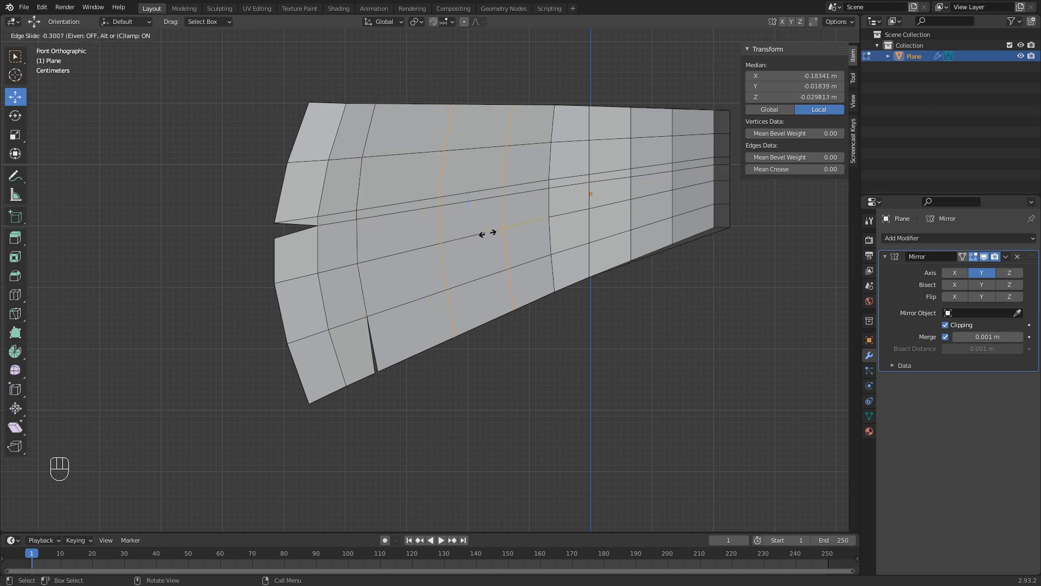
{"action": "right_click", "coordinate": [482, 234]}
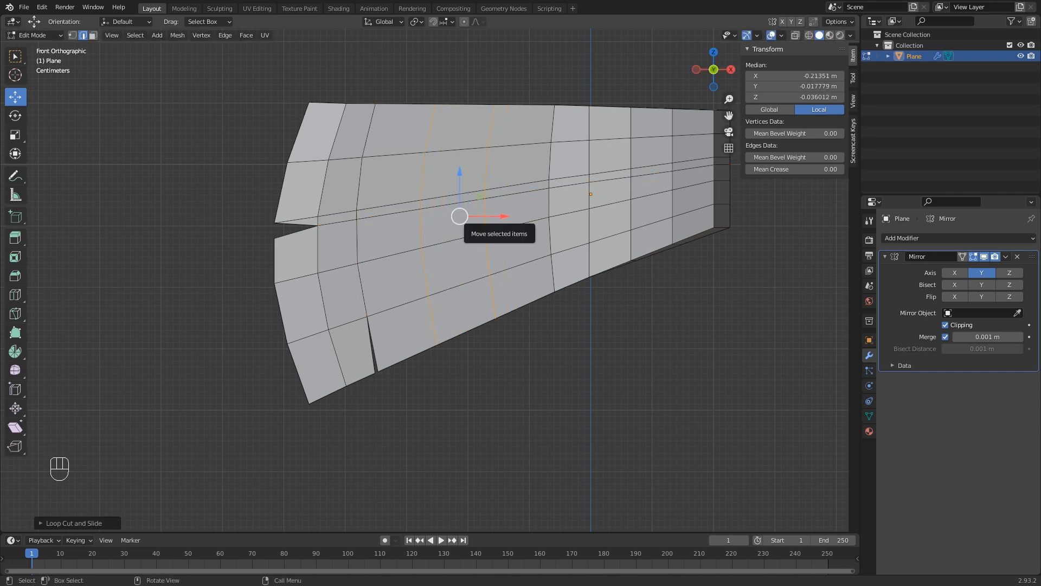
{"action": "key", "text": "ctrl+z"}
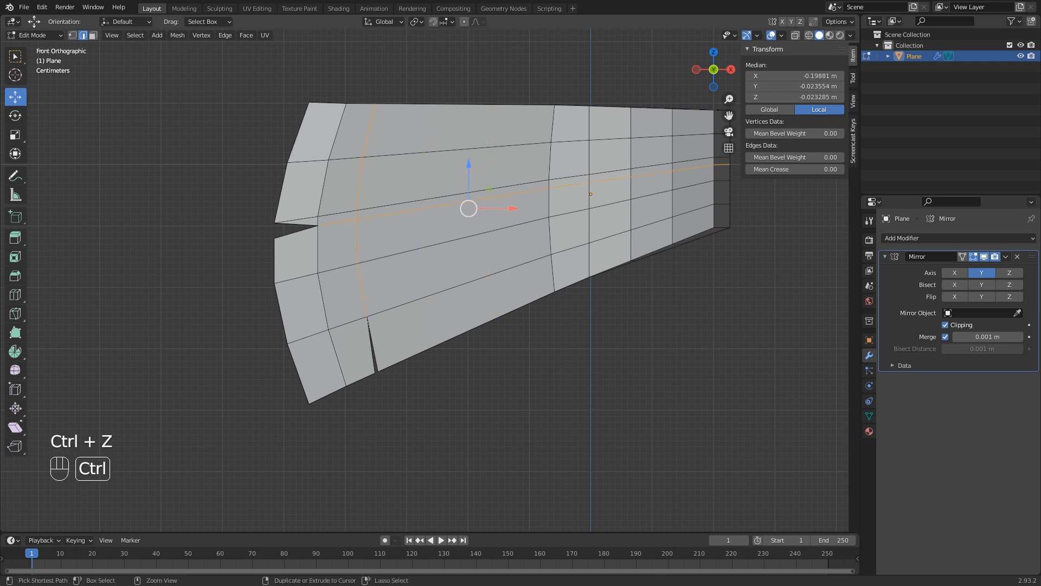
Add a single loop cut across the wide middle section and slide it towards the blade's narrow end.
{"action": "key", "text": "ctrl+r"}
{"action": "left_click", "coordinate": [469, 209]}
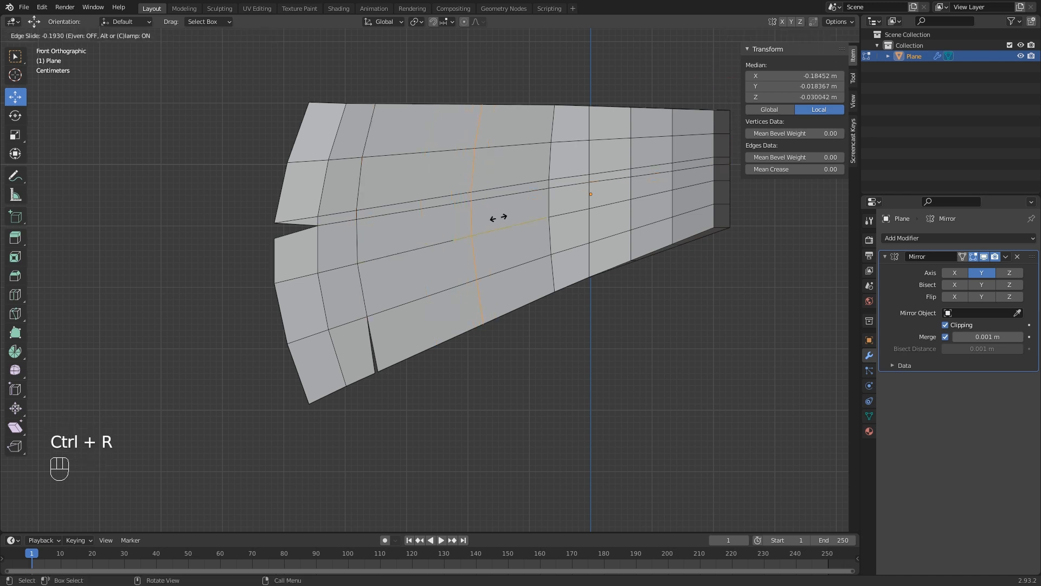
{"action": "left_click", "coordinate": [529, 214]}
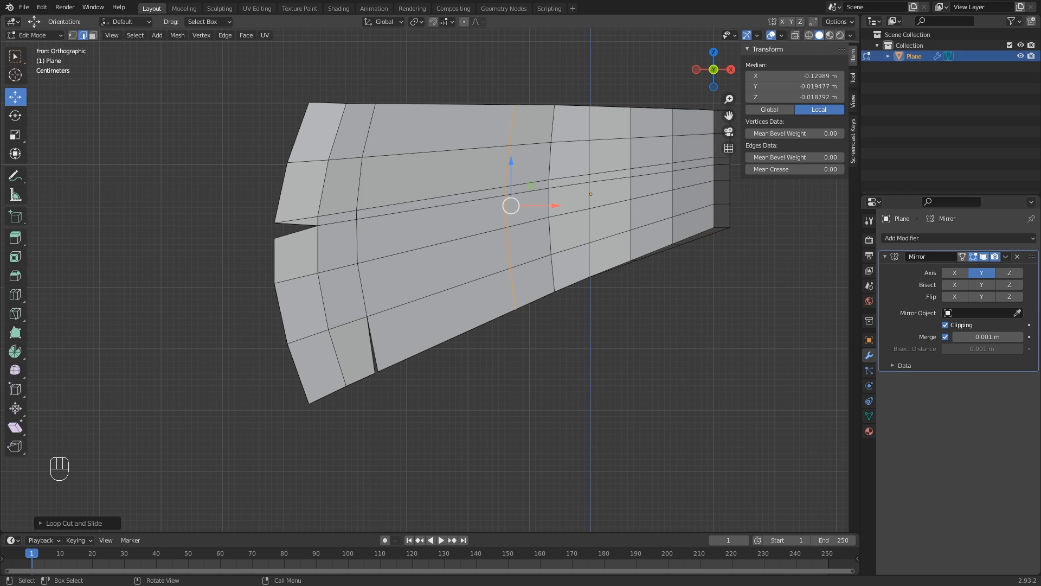
Add a single loop cut between the lower notch and the previous loop, sliding it partway towards the notch.
{"action": "key", "text": "ctrl+r"}
{"action": "left_click", "coordinate": [445, 176]}
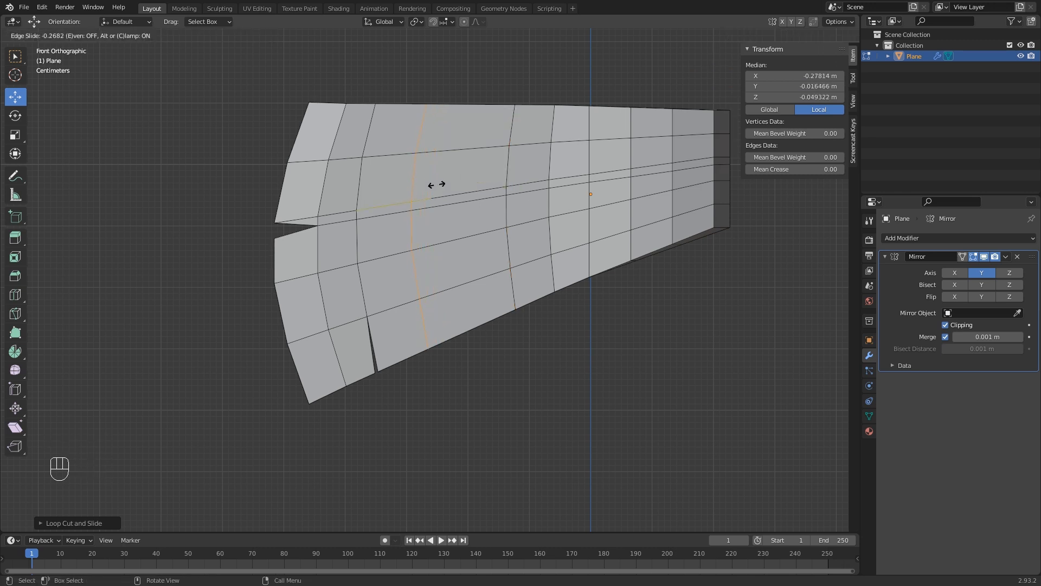
{"action": "left_click", "coordinate": [441, 184]}
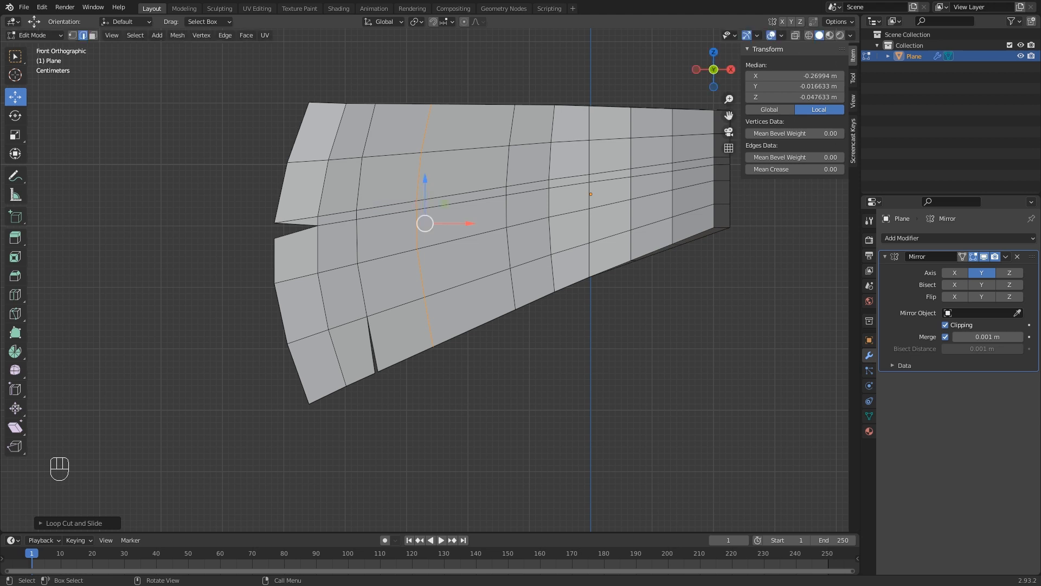
Add three evenly spaced loop cuts between the two newest vertical loops in the blade's wide middle section.
{"action": "middle_click_drag", "start_coordinate": [488, 244], "coordinate": [536, 195], "text": "shift"}
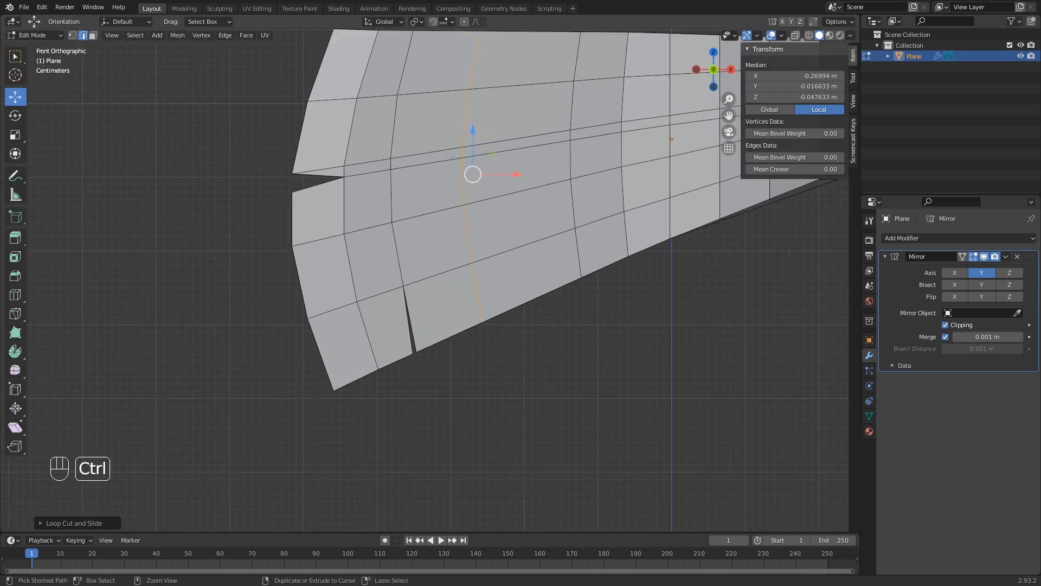
{"action": "key", "text": "ctrl+r"}
{"action": "scroll", "coordinate": [524, 174], "scroll_direction": "up", "scroll_amount": 1}
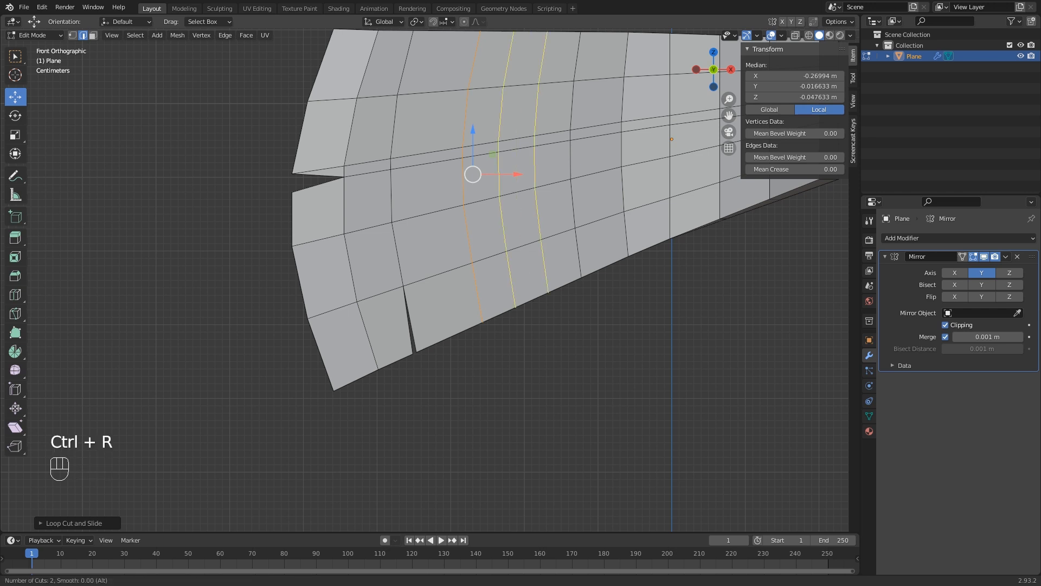
{"action": "scroll", "coordinate": [523, 173], "scroll_direction": "up", "scroll_amount": 1}
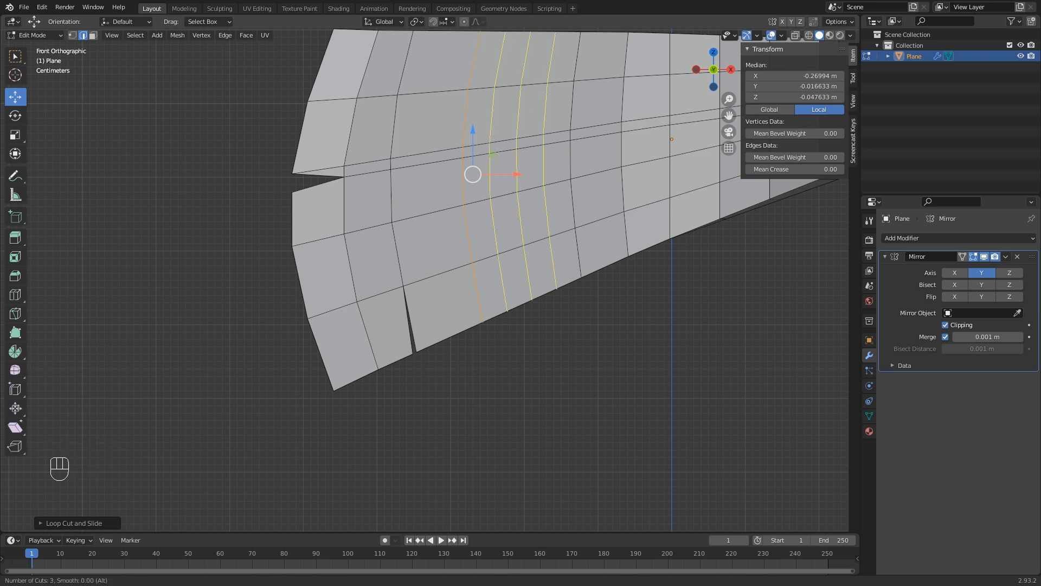
{"action": "left_click", "coordinate": [523, 174]}
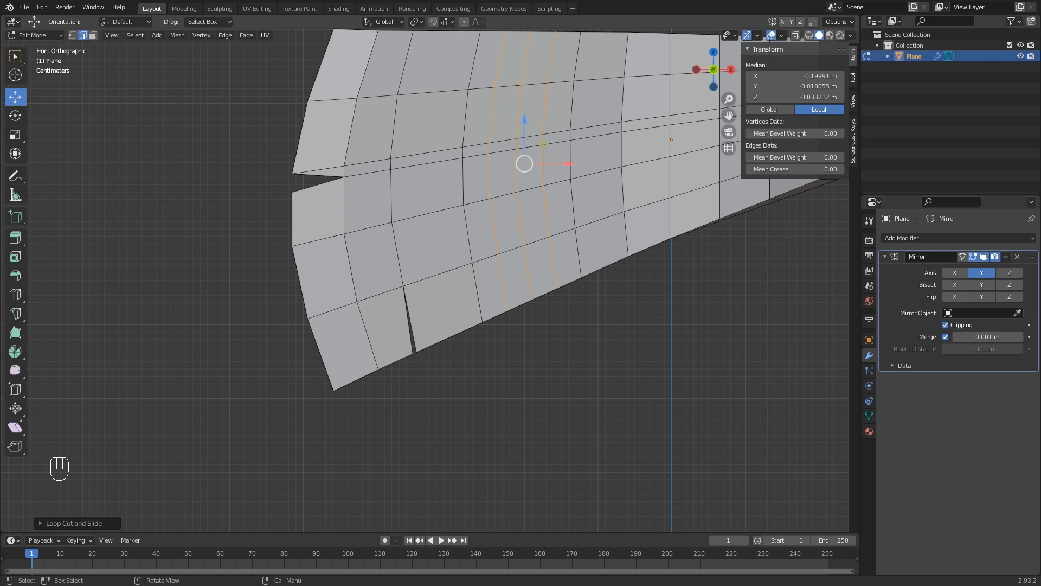
{"action": "scroll", "coordinate": [524, 174], "scroll_direction": "down", "scroll_amount": 1}
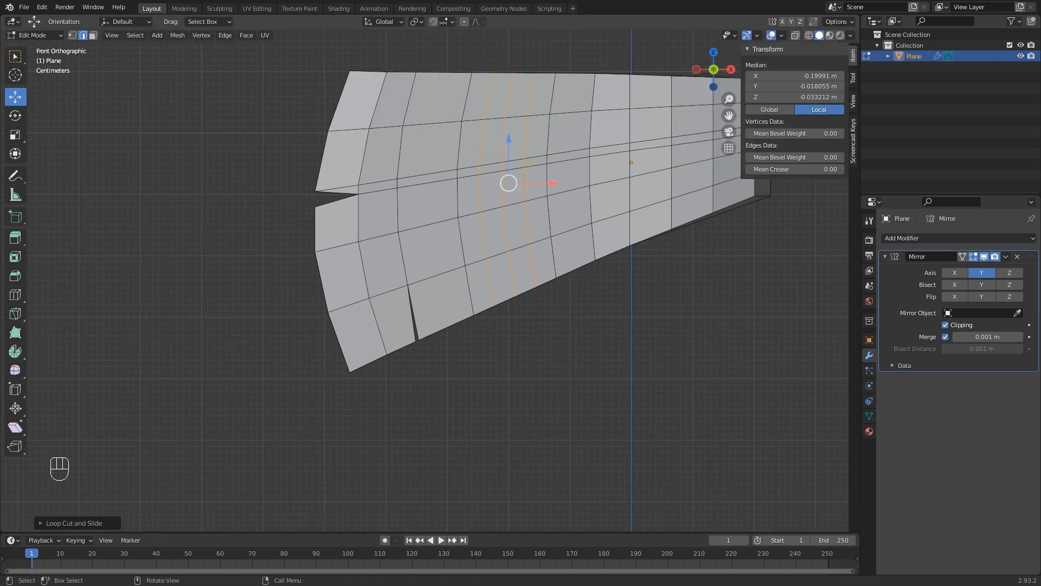
In X-ray vertex mode, raise the lower-rim vertices of the four closely spaced middle loops about 0.057 m along Z to form a recess.
{"action": "key", "text": "alt+z"}
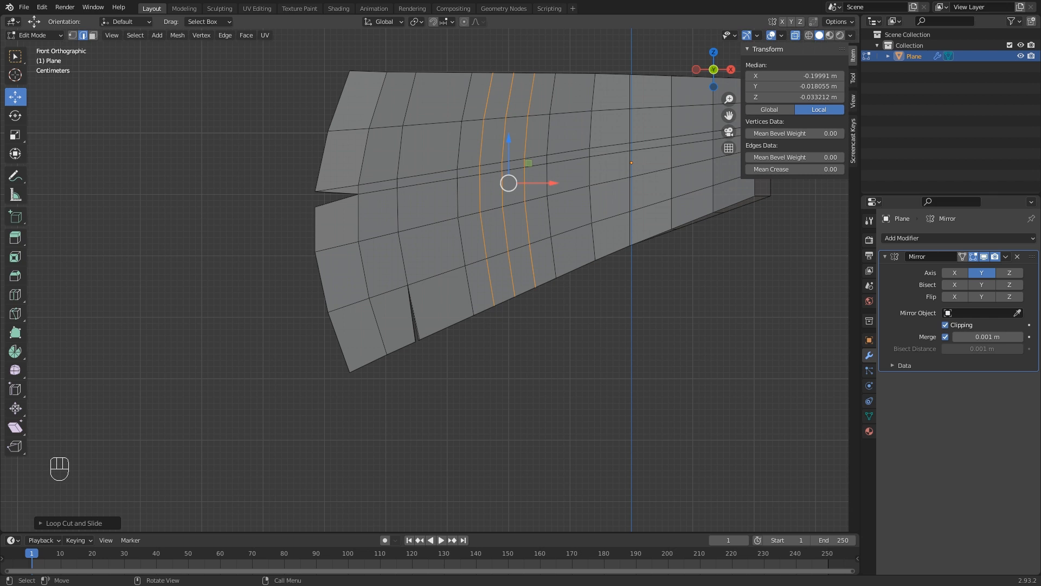
{"action": "key", "text": "1"}
{"action": "scroll", "coordinate": [510, 185], "scroll_direction": "up", "scroll_amount": 2}
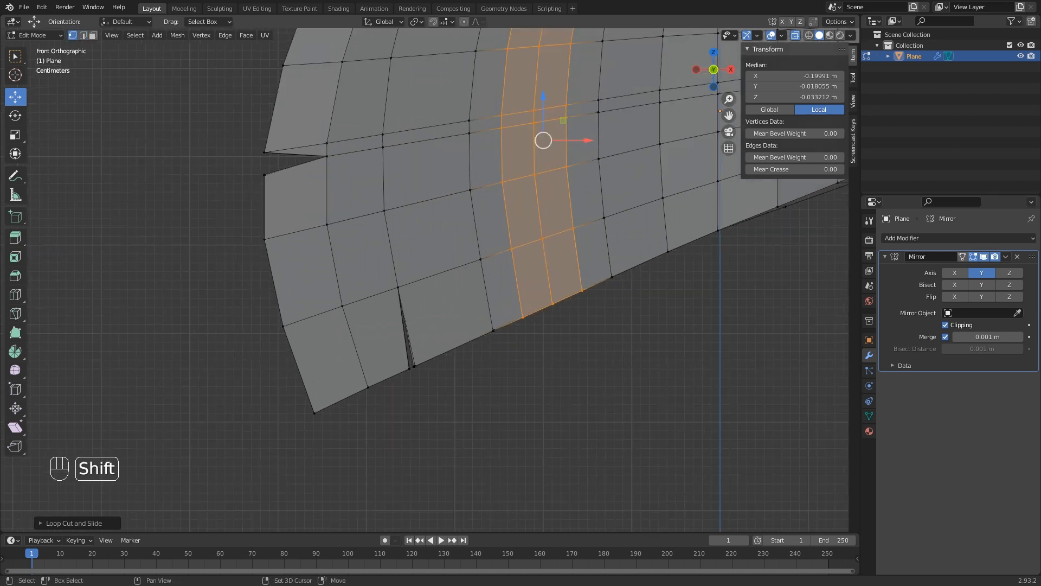
{"action": "middle_click_drag", "start_coordinate": [509, 184], "coordinate": [476, 222], "text": "shift"}
{"action": "scroll", "coordinate": [476, 221], "scroll_direction": "down", "scroll_amount": 1}
{"action": "left_click", "coordinate": [529, 323]}
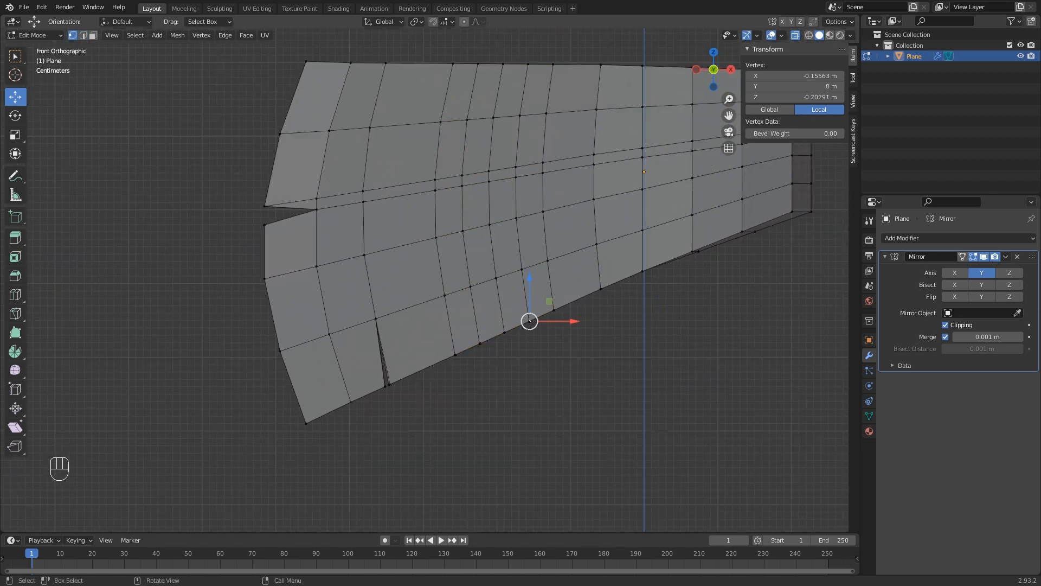
{"action": "key", "text": "b"}
{"action": "left_click_drag", "start_coordinate": [529, 324], "coordinate": [464, 353]}
{"action": "key", "text": "b"}
{"action": "left_click_drag", "start_coordinate": [542, 335], "coordinate": [565, 343]}
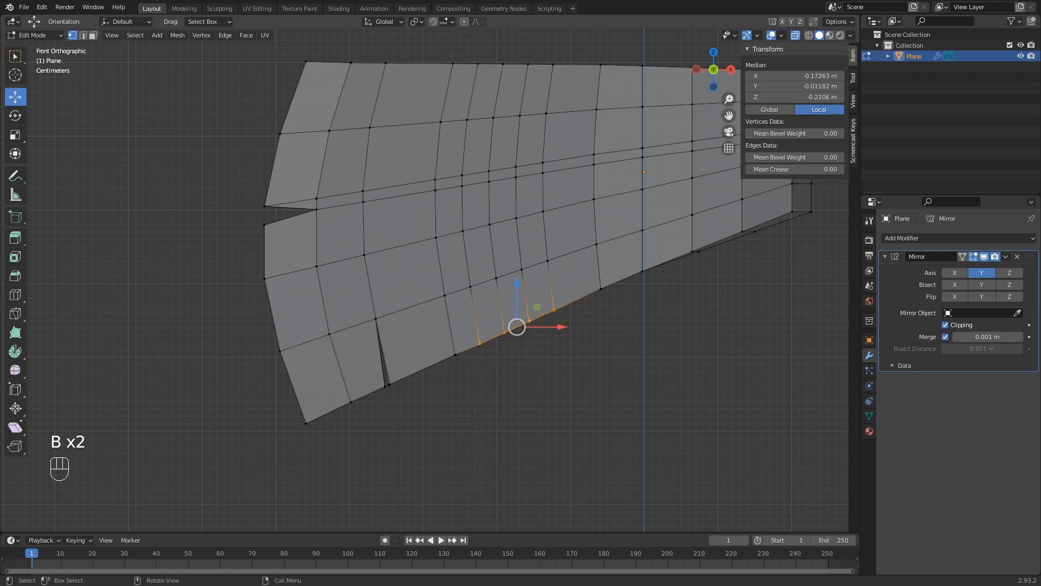
{"action": "left_click_drag", "start_coordinate": [516, 283], "coordinate": [516, 240]}
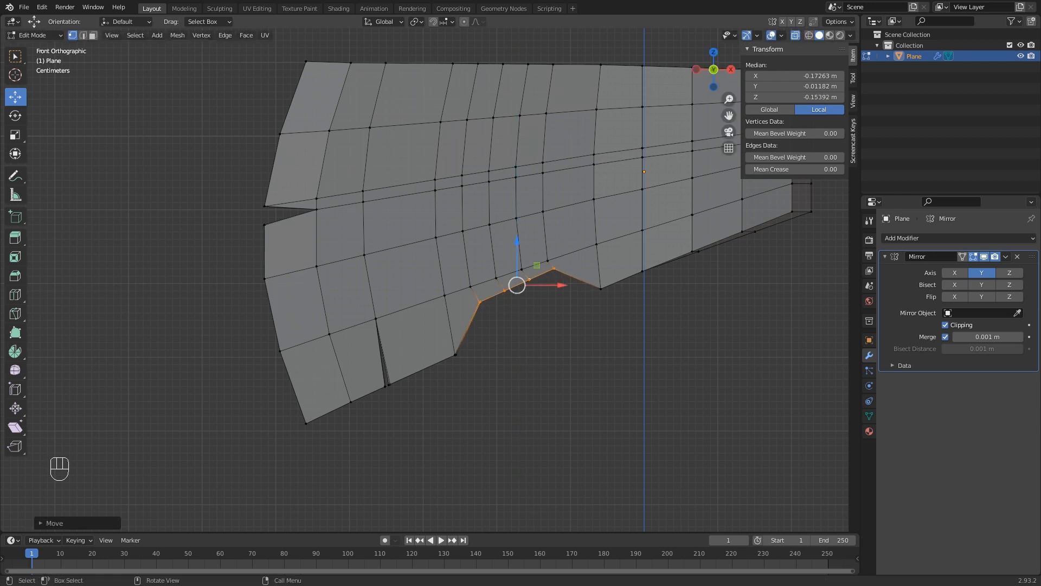
Move the four inner-row vertices just above the recess up about 0.021 m, through the full thickness.
{"action": "left_click", "coordinate": [547, 261]}
{"action": "key", "text": "c"}
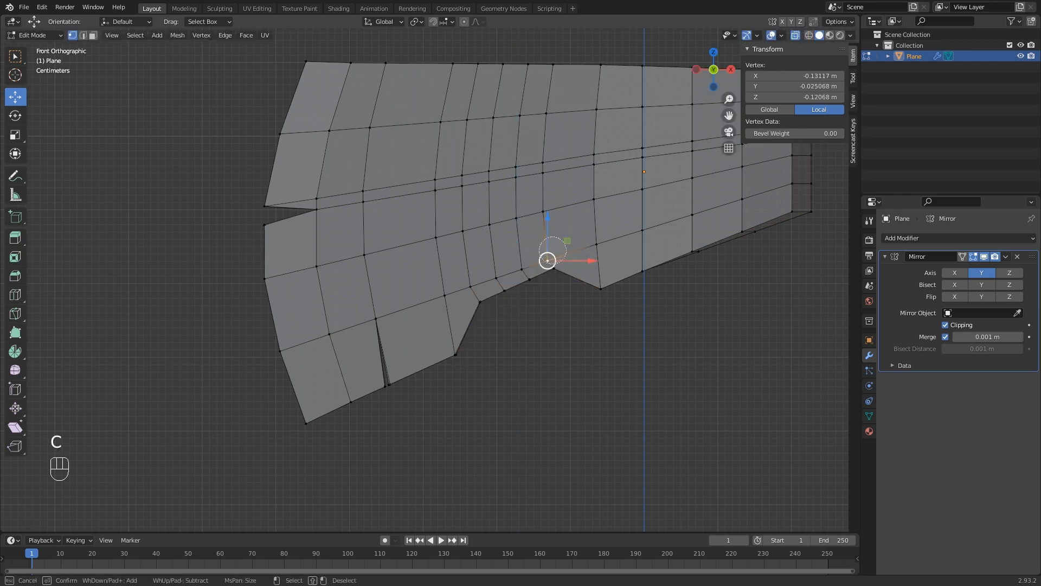
{"action": "left_click", "coordinate": [526, 259]}
{"action": "left_click_drag", "start_coordinate": [526, 259], "coordinate": [474, 275]}
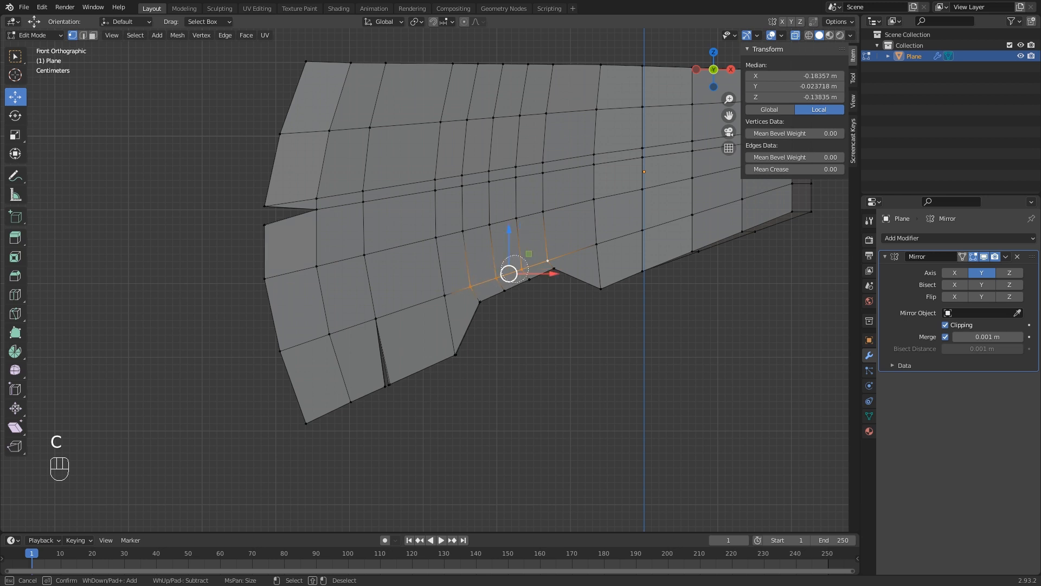
{"action": "key", "text": "g"}
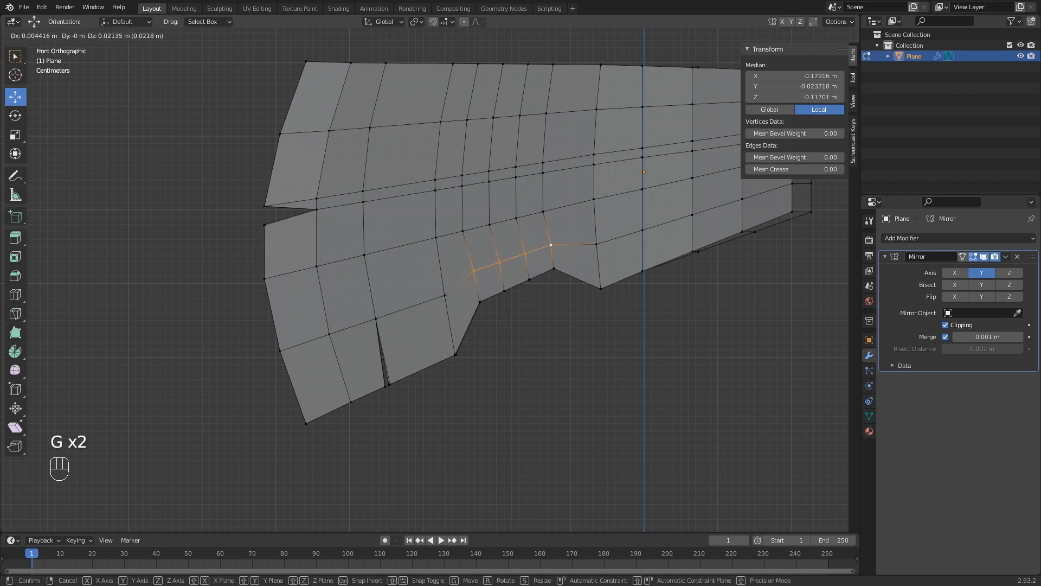
{"action": "left_click", "coordinate": [510, 258]}
Raise the two middle rim vertices of the recess about 0.018 m to start rounding its outline.
{"action": "left_click", "coordinate": [529, 279]}
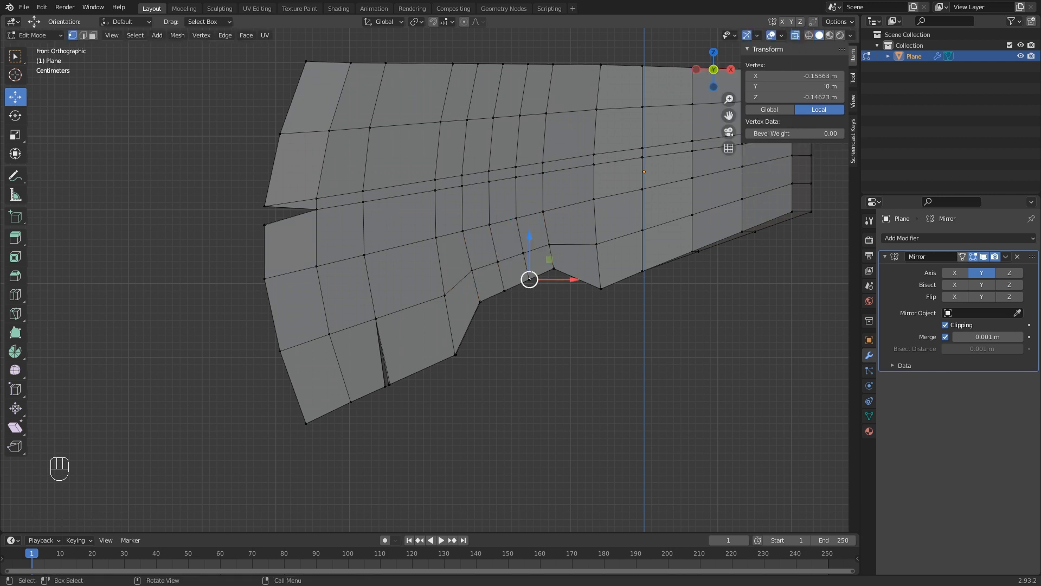
{"action": "key", "text": "c"}
{"action": "left_click_drag", "start_coordinate": [529, 280], "coordinate": [517, 285]}
{"action": "right_click", "coordinate": [517, 284]}
{"action": "key", "text": "g"}
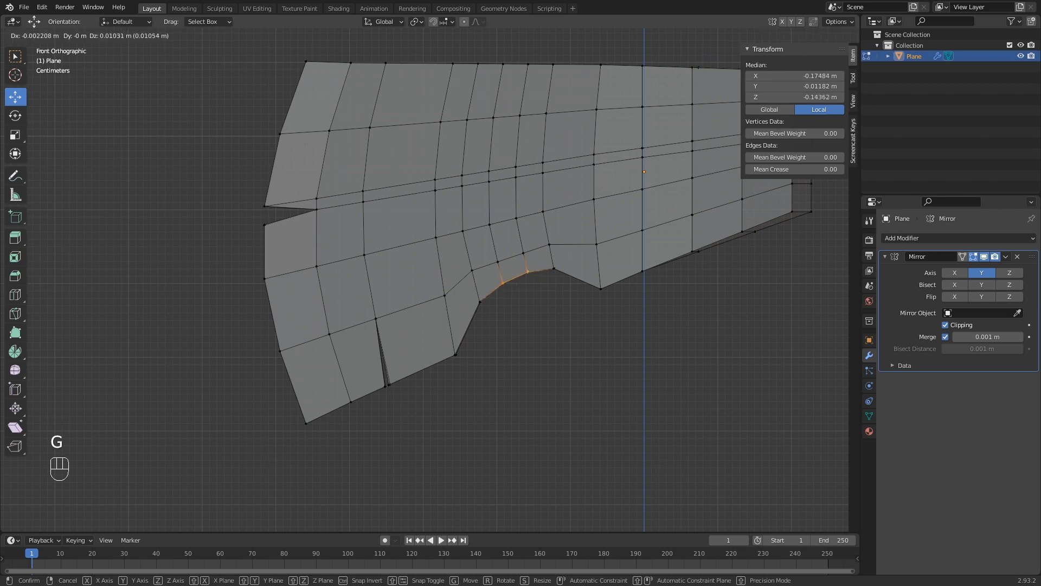
{"action": "left_click", "coordinate": [517, 276]}
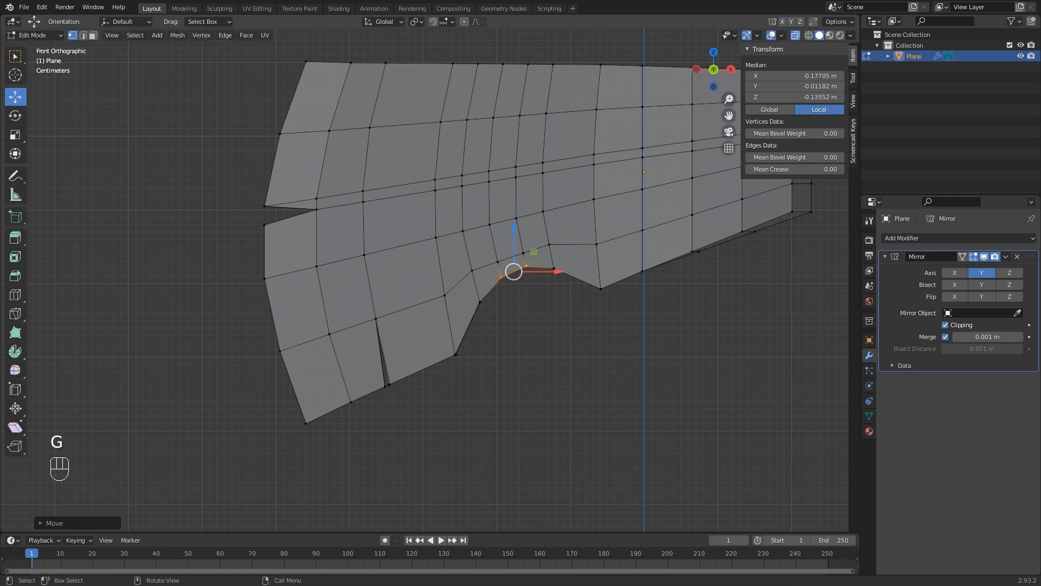
Shift the recess's rim corner nearest the narrow end about 0.013 m towards that end, including the vertex behind it.
{"action": "scroll", "coordinate": [514, 272], "scroll_direction": "down", "scroll_amount": 1}
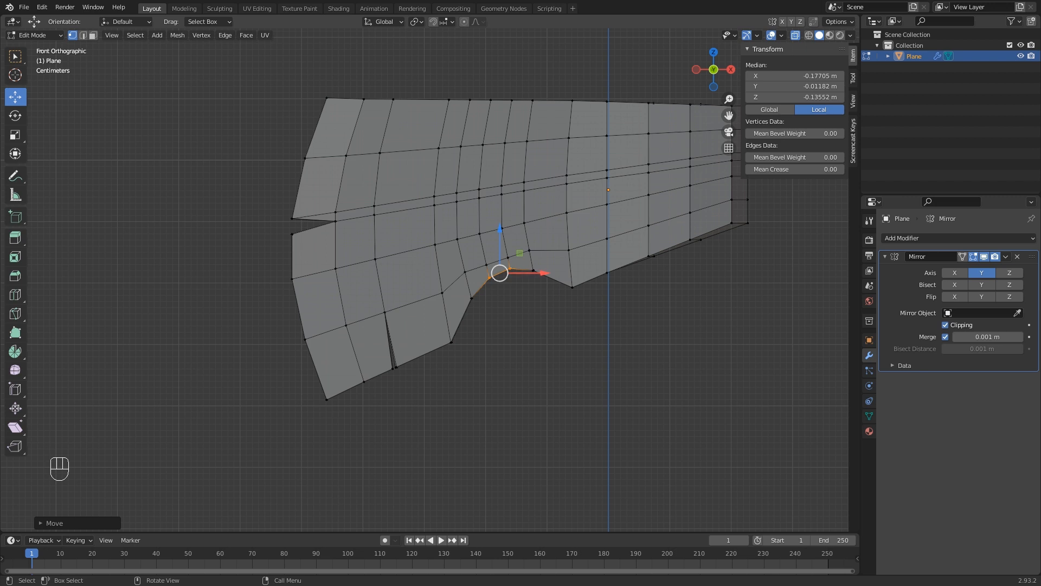
{"action": "left_click", "coordinate": [534, 270]}
{"action": "key", "text": "g"}
{"action": "left_click", "coordinate": [533, 269]}
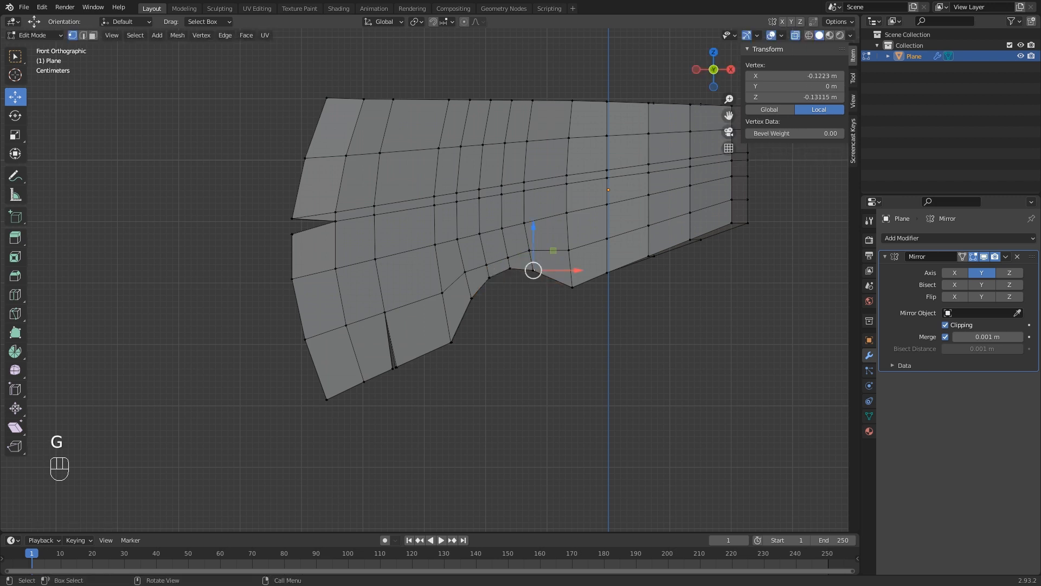
{"action": "key", "text": "c"}
{"action": "left_click", "coordinate": [537, 278]}
{"action": "right_click", "coordinate": [538, 278]}
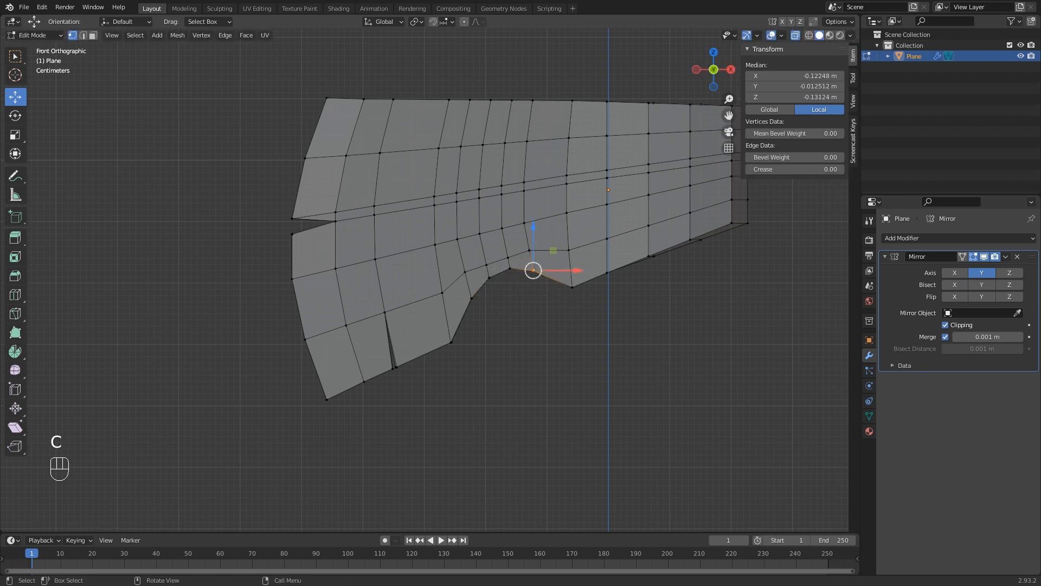
{"action": "key", "text": "g"}
{"action": "left_click", "coordinate": [541, 267]}
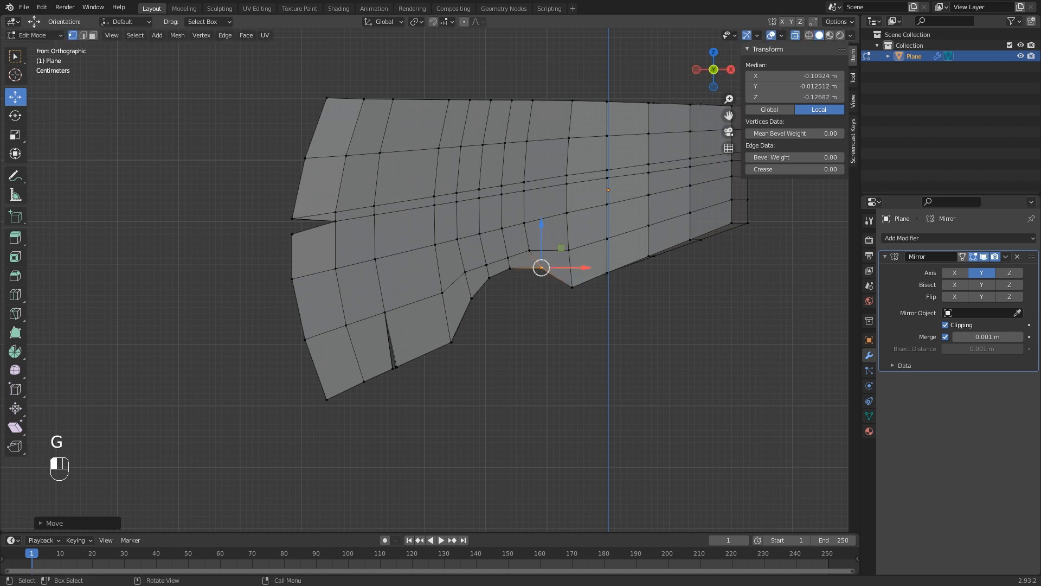
Nudge the inner-row vertex above that rim corner about 0.007 m towards the narrow end.
{"action": "left_click", "coordinate": [530, 250]}
{"action": "key", "text": "c"}
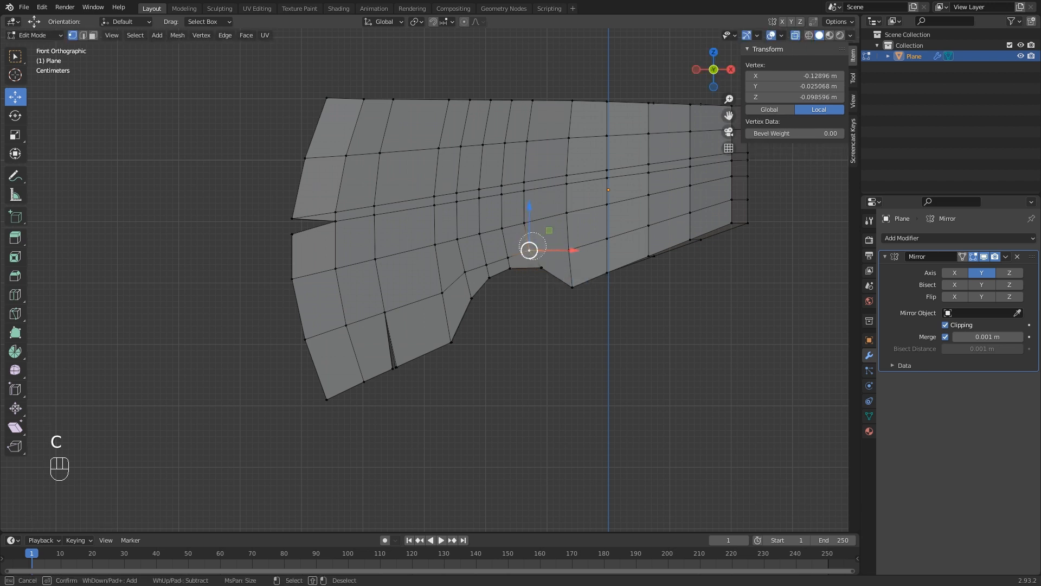
{"action": "right_click", "coordinate": [530, 248]}
{"action": "key", "text": "g"}
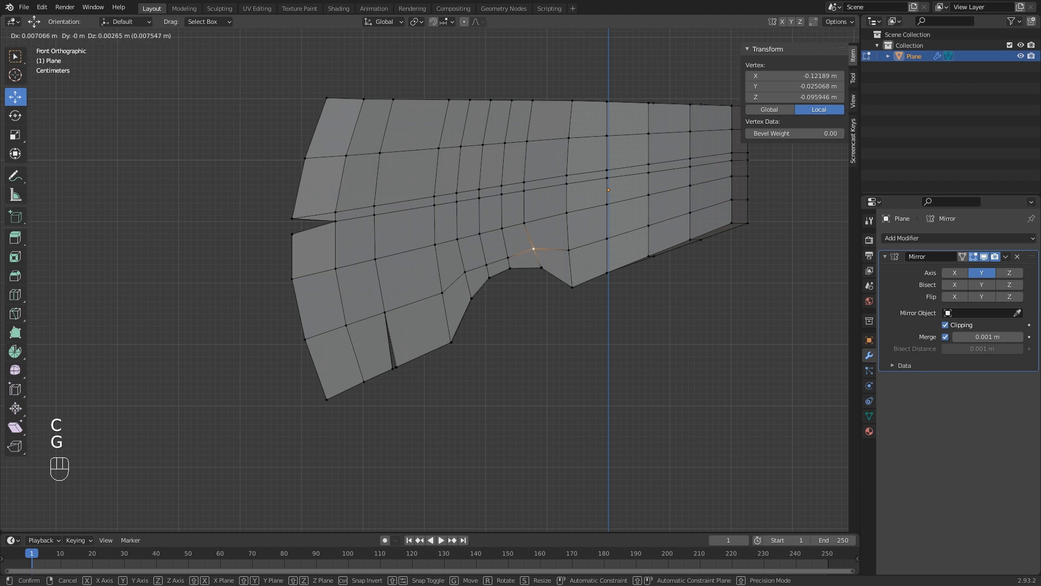
{"action": "left_click", "coordinate": [534, 248]}
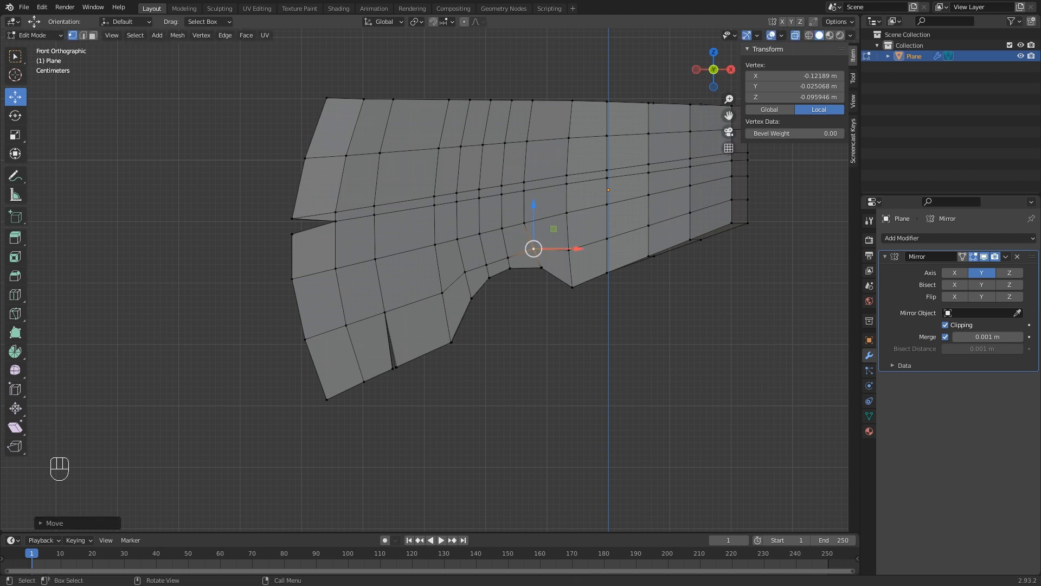
Raise the rim vertices at the top of the recess, front and back together, to arch its outline.
{"action": "left_click", "coordinate": [510, 268]}
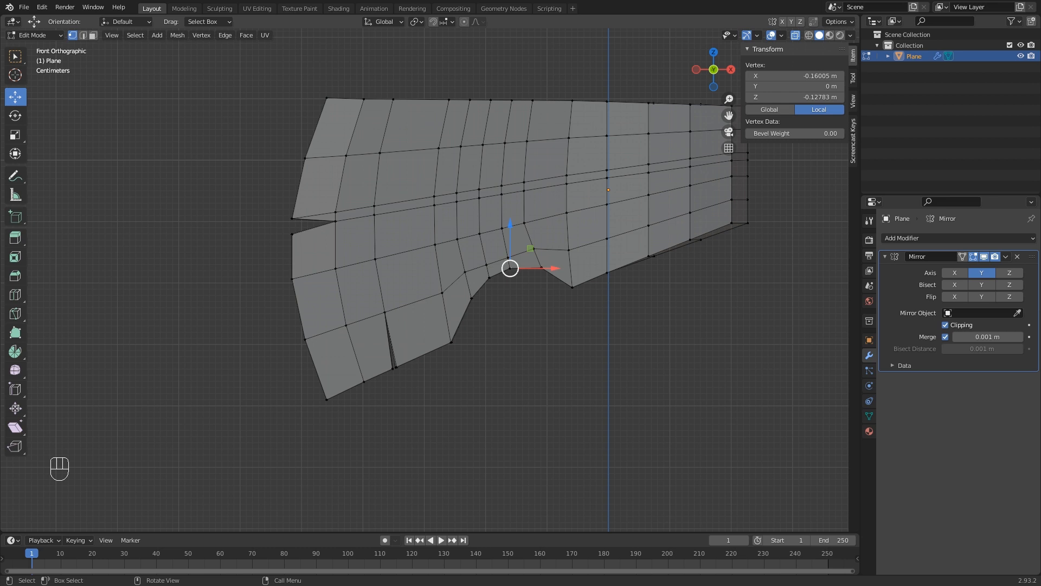
{"action": "key", "text": "c"}
{"action": "right_click", "coordinate": [509, 278]}
{"action": "scroll", "coordinate": [508, 278], "scroll_direction": "up", "scroll_amount": 3}
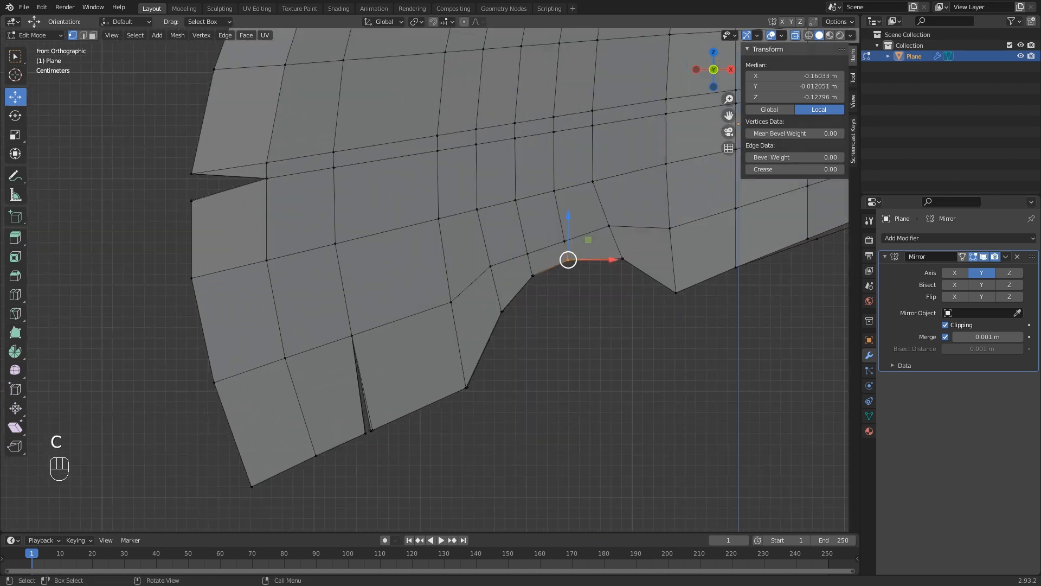
{"action": "key", "text": "b"}
{"action": "key", "text": "c"}
{"action": "right_click", "coordinate": [570, 269]}
{"action": "key", "text": "g"}
{"action": "left_click", "coordinate": [570, 249]}
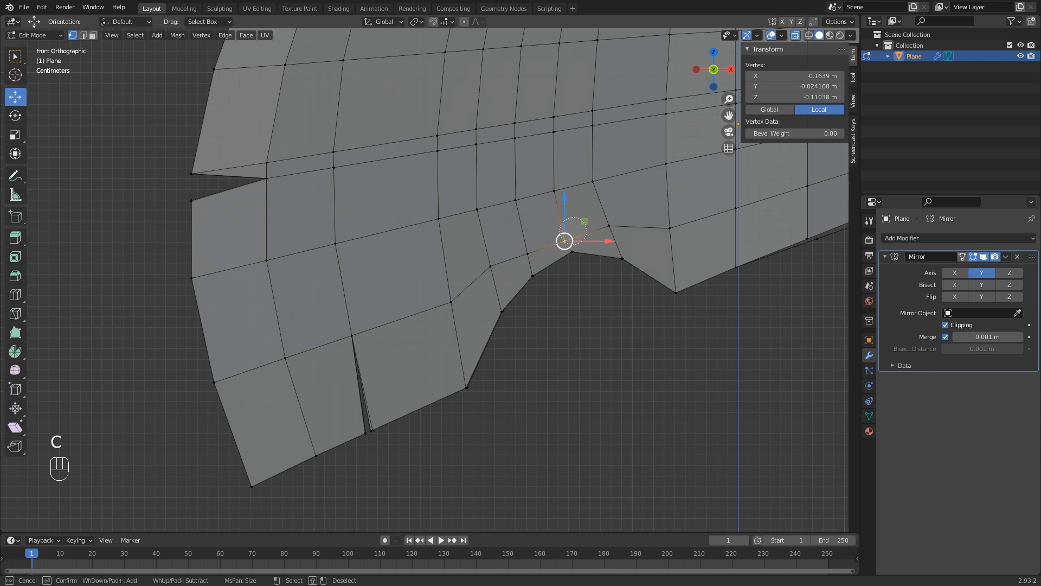
Move the inner-row vertex above the recess's peak and its neighbour towards the wide end upward to follow the arch.
{"action": "right_click", "coordinate": [565, 240]}
{"action": "key", "text": "g"}
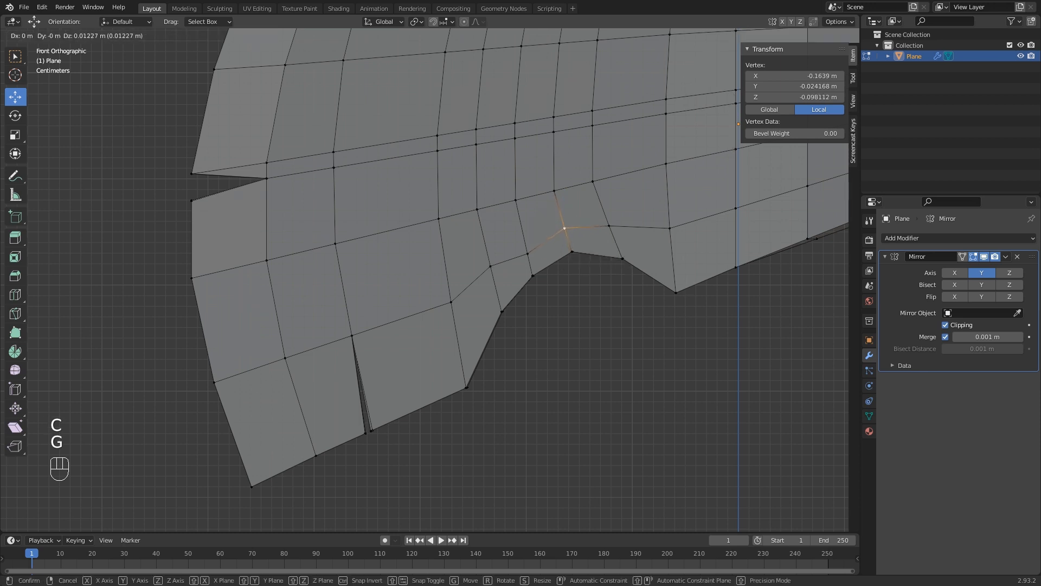
{"action": "left_click", "coordinate": [565, 227]}
{"action": "left_click", "coordinate": [528, 253]}
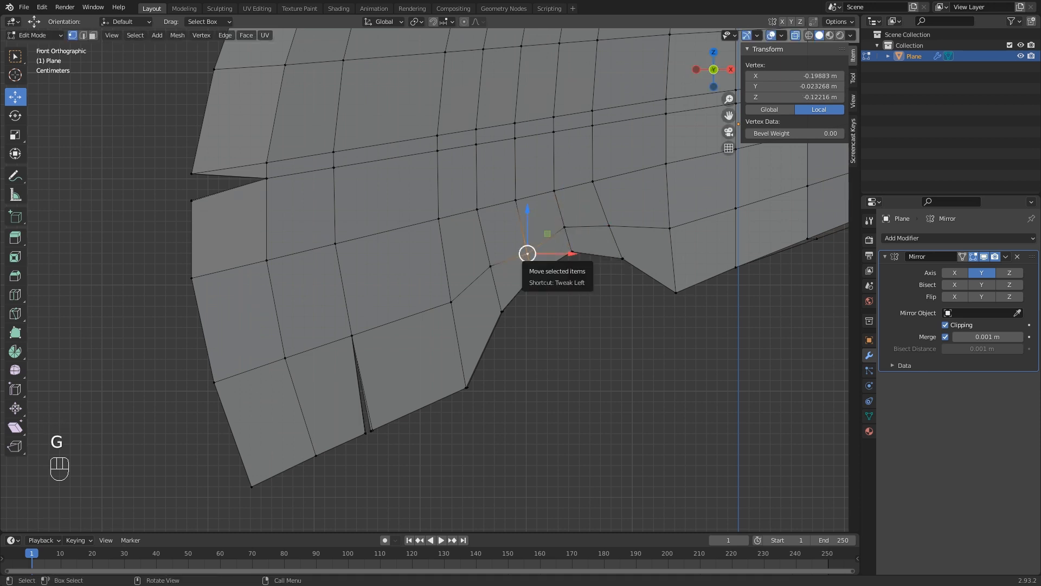
{"action": "key", "text": "g"}
{"action": "left_click", "coordinate": [519, 239]}
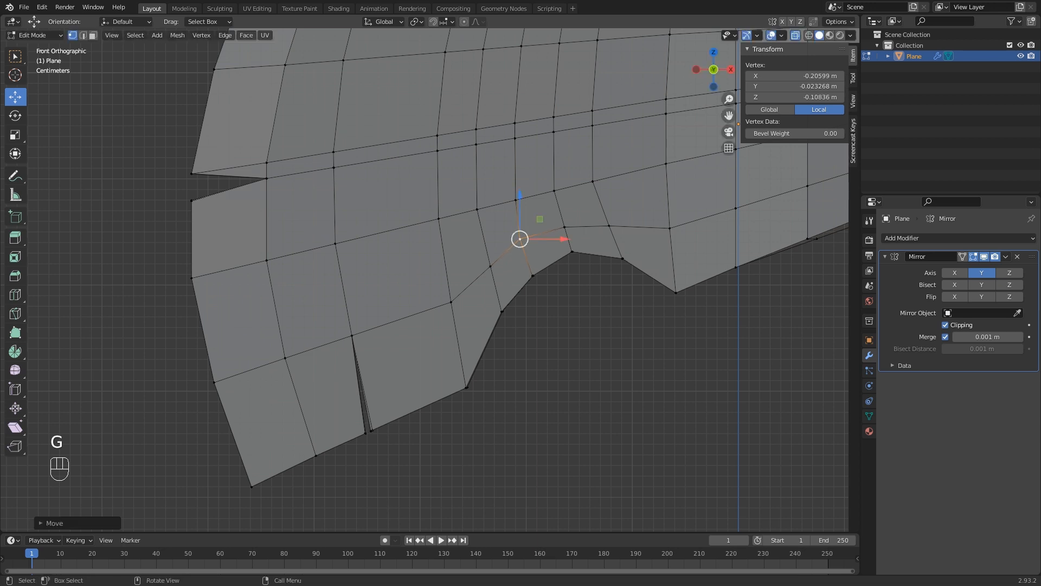
Shift the two inner-row vertices beside the recess's wide-end slope outward to even the spacing from the rim.
{"action": "left_click", "coordinate": [490, 266]}
{"action": "key", "text": "g"}
{"action": "left_click", "coordinate": [486, 264]}
{"action": "left_click", "coordinate": [450, 301]}
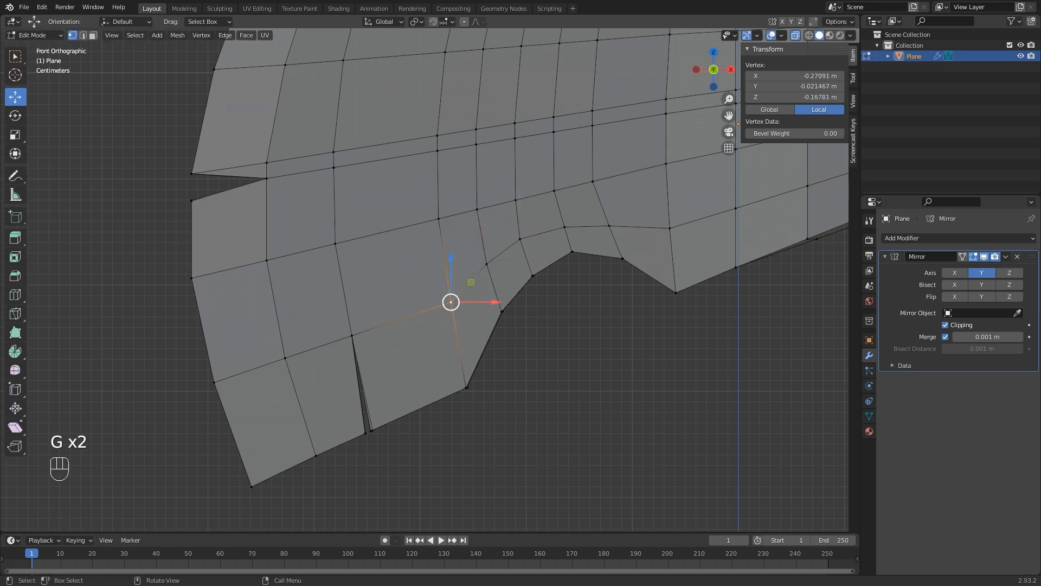
{"action": "key", "text": "g"}
{"action": "left_click", "coordinate": [445, 308]}
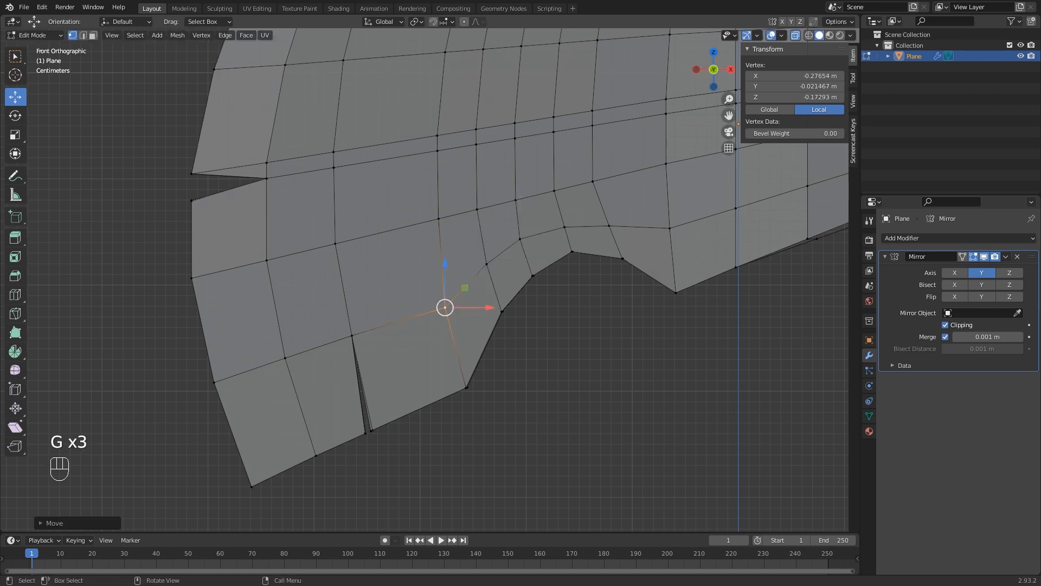
Move the two rim vertices on the recess's wide-end slope, front and back together, slightly upward and towards the wide end.
{"action": "left_click", "coordinate": [532, 275]}
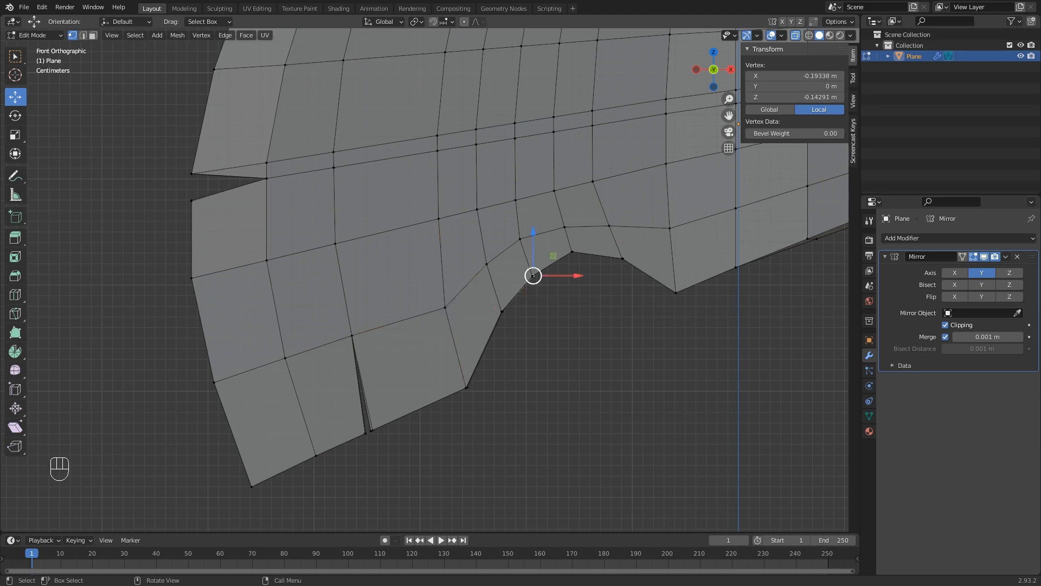
{"action": "key", "text": "c"}
{"action": "left_click_drag", "start_coordinate": [533, 275], "coordinate": [502, 310]}
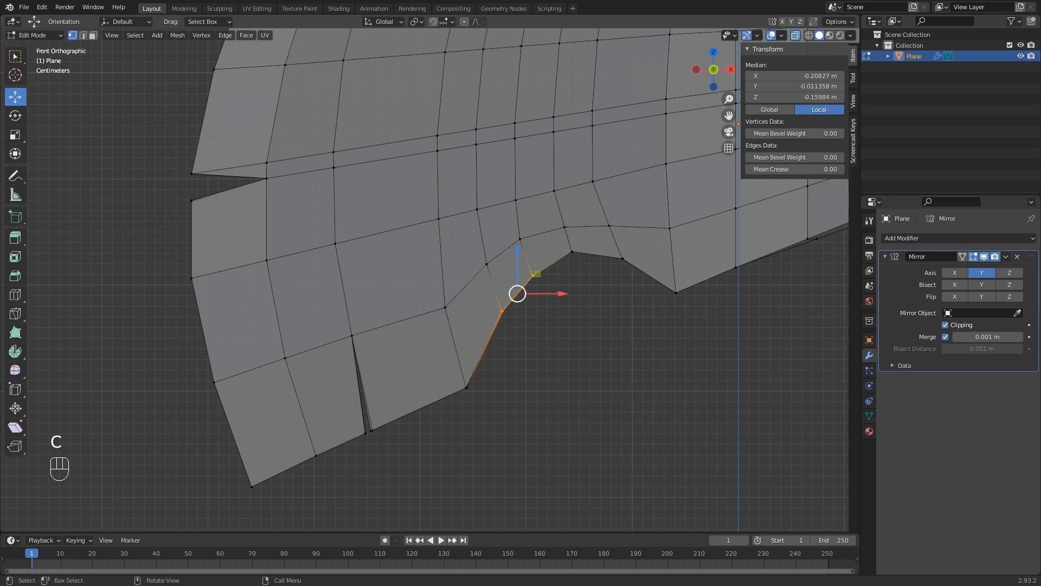
{"action": "key", "text": "g"}
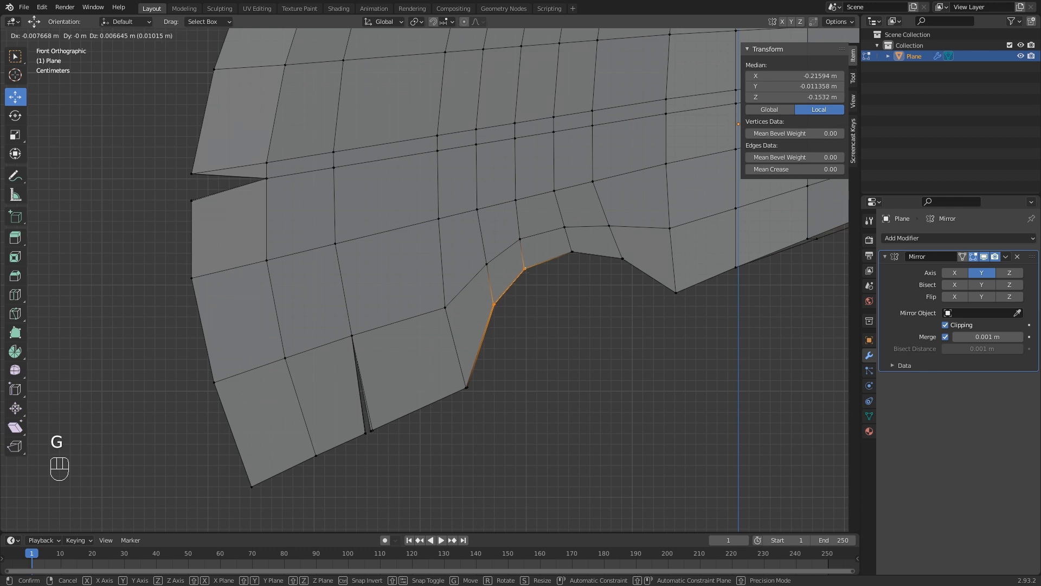
{"action": "left_click", "coordinate": [499, 301]}
Shift the lower of those slope rim vertices, front and back, about 0.015 m towards the wide end and slightly down, and leave Edit Mode.
{"action": "left_click", "coordinate": [499, 302]}
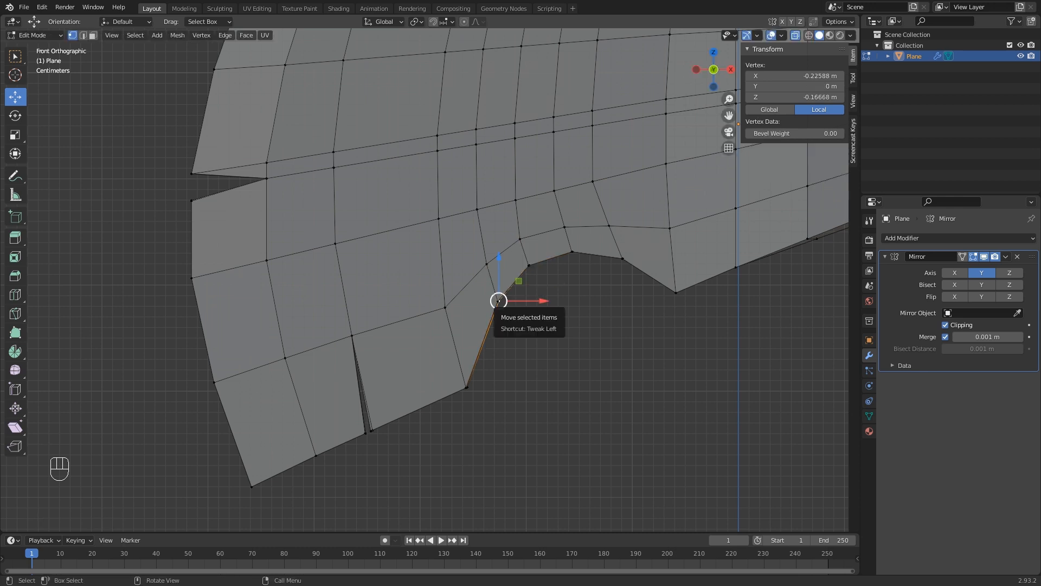
{"action": "key", "text": "c"}
{"action": "left_click", "coordinate": [500, 303]}
{"action": "right_click", "coordinate": [498, 301]}
{"action": "key", "text": "g"}
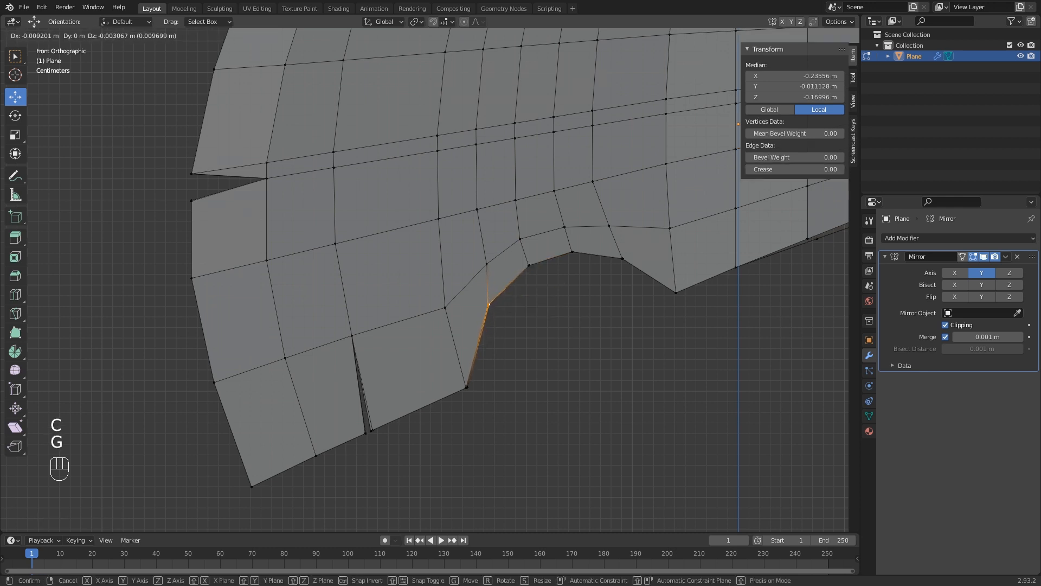
{"action": "left_click", "coordinate": [485, 307]}
{"action": "scroll", "coordinate": [485, 307], "scroll_direction": "down", "scroll_amount": 4}
{"action": "key", "text": "Tab"}
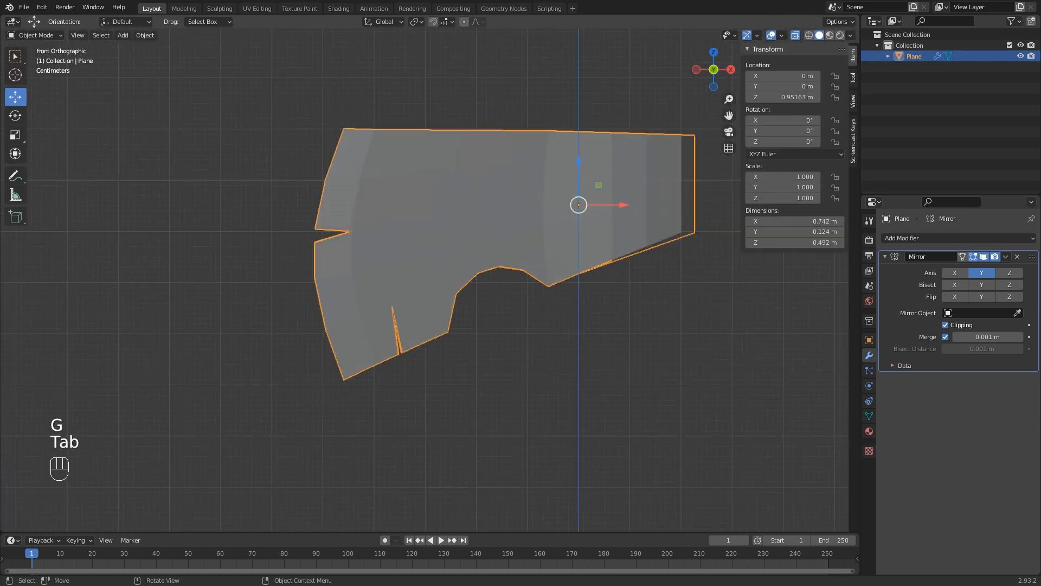
Add a Catmull-Clark Subdivision Surface modifier below the Mirror modifier and set its viewport level to 2.
{"action": "middle_click_drag", "start_coordinate": [485, 307], "coordinate": [401, 339]}
{"action": "scroll", "coordinate": [385, 337], "scroll_direction": "down", "scroll_amount": 1}
{"action": "key", "text": "KP_1"}
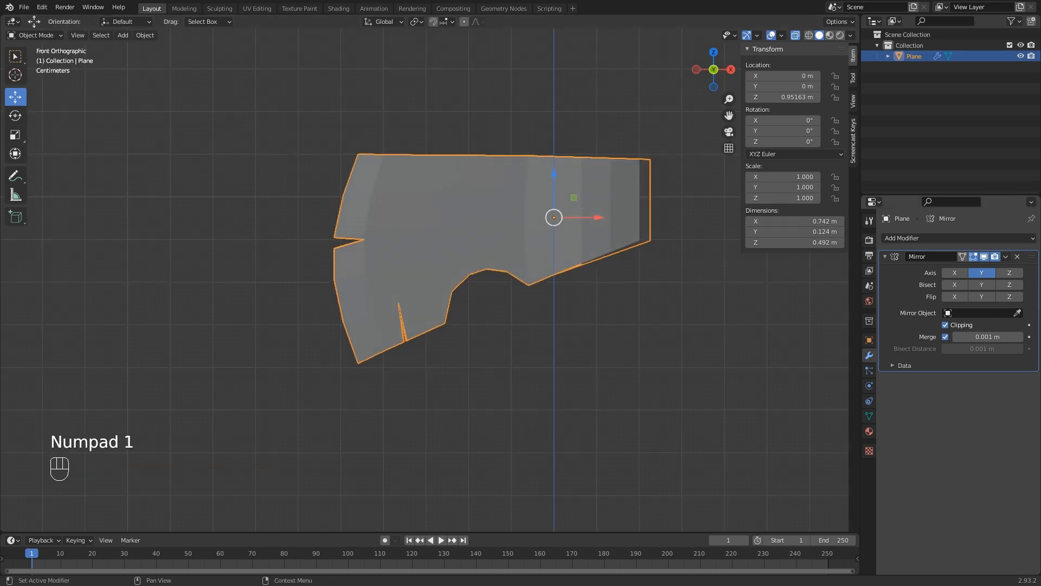
{"action": "left_click", "coordinate": [1017, 257]}
{"action": "key", "text": "ctrl+z"}
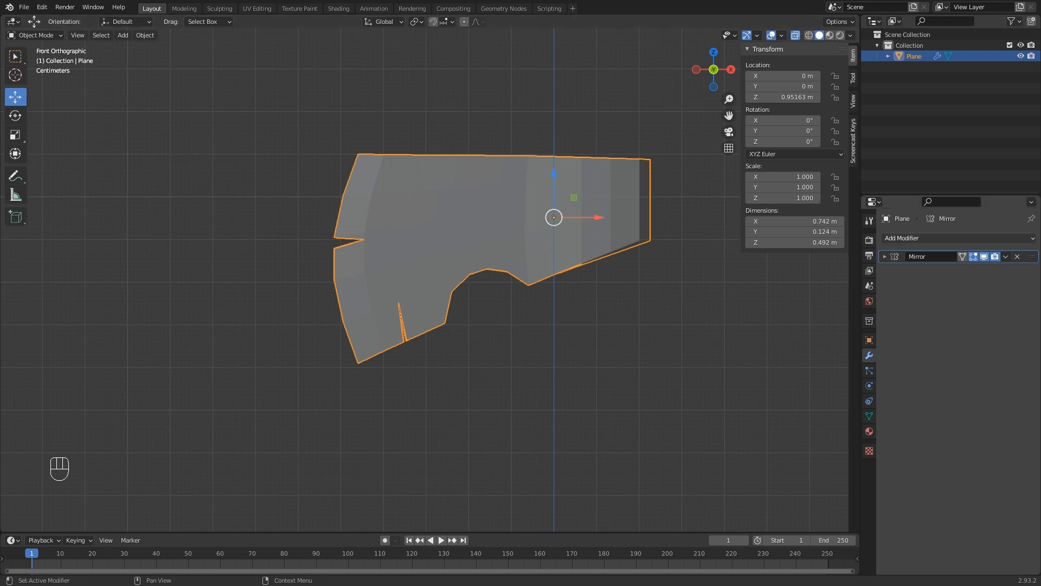
{"action": "left_click", "coordinate": [922, 238]}
{"action": "left_click", "coordinate": [835, 436]}
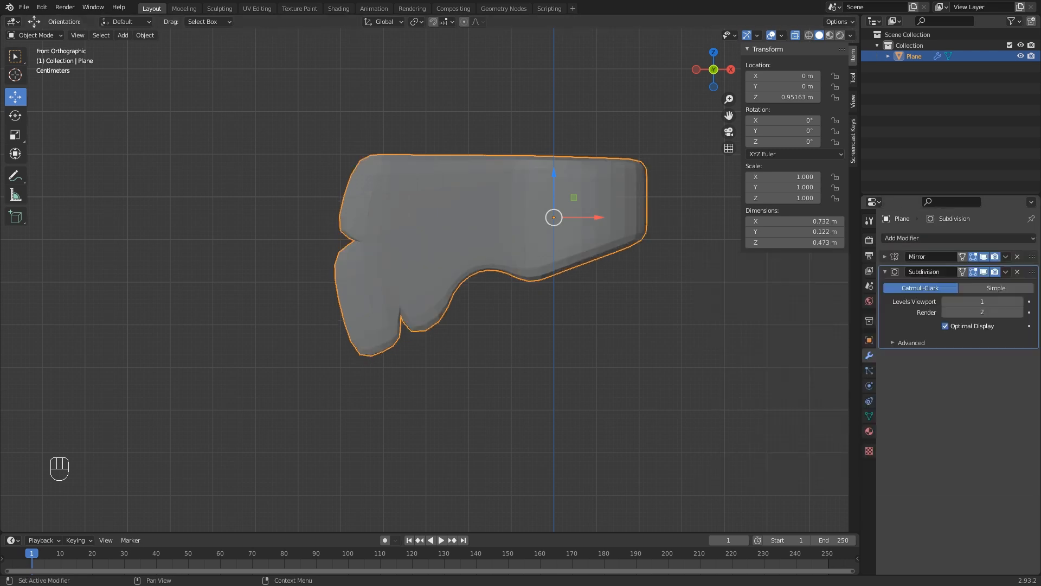
{"action": "scroll", "coordinate": [424, 279], "scroll_direction": "up", "scroll_amount": 2}
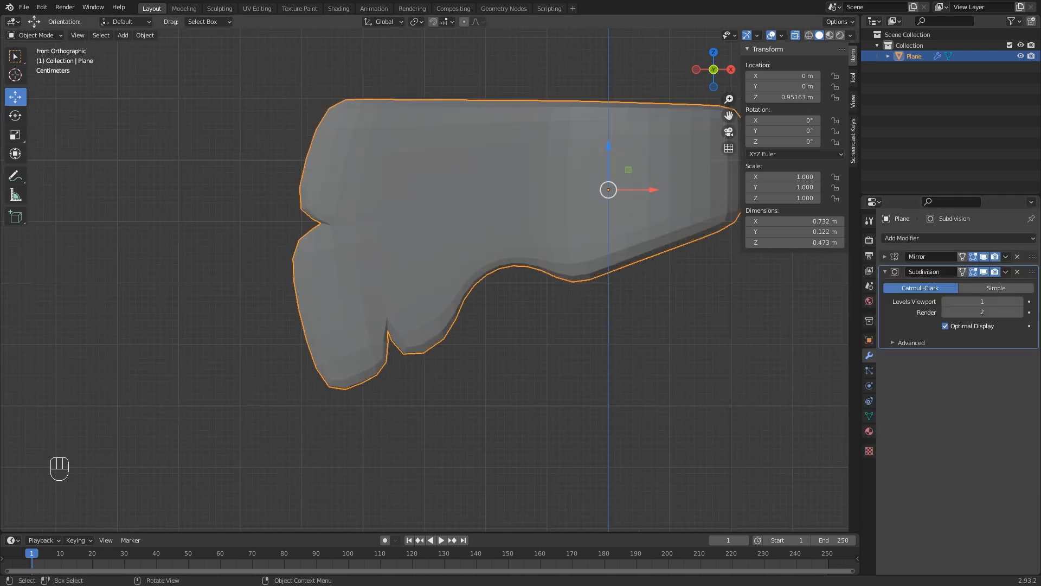
{"action": "middle_click_drag", "start_coordinate": [488, 271], "coordinate": [455, 299], "text": "shift"}
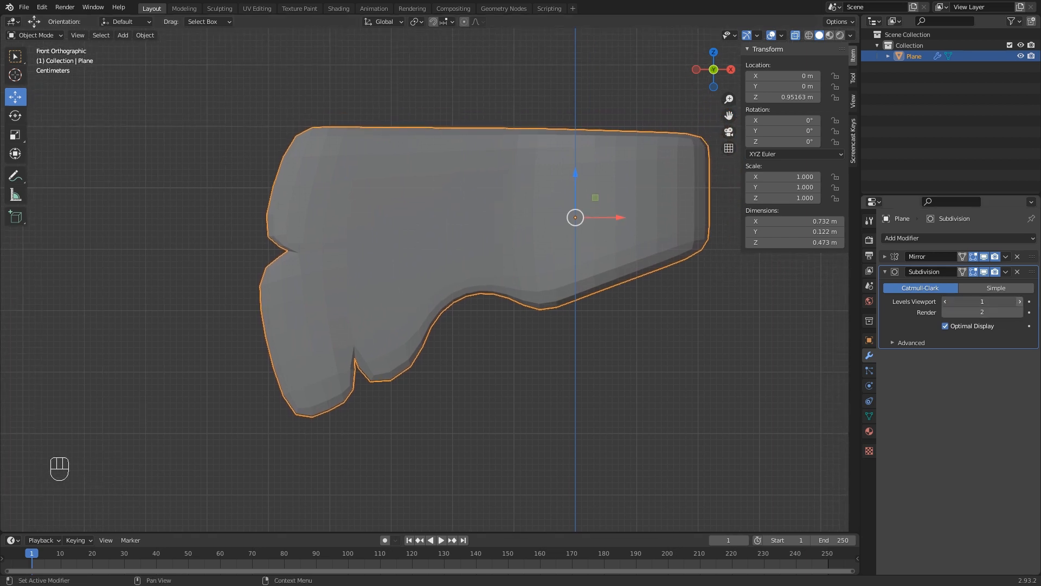
{"action": "left_click", "coordinate": [1020, 302]}
Apply smooth shading to the subdivided blade.
{"action": "middle_click_drag", "start_coordinate": [542, 271], "coordinate": [472, 301]}
{"action": "right_click", "coordinate": [477, 208]}
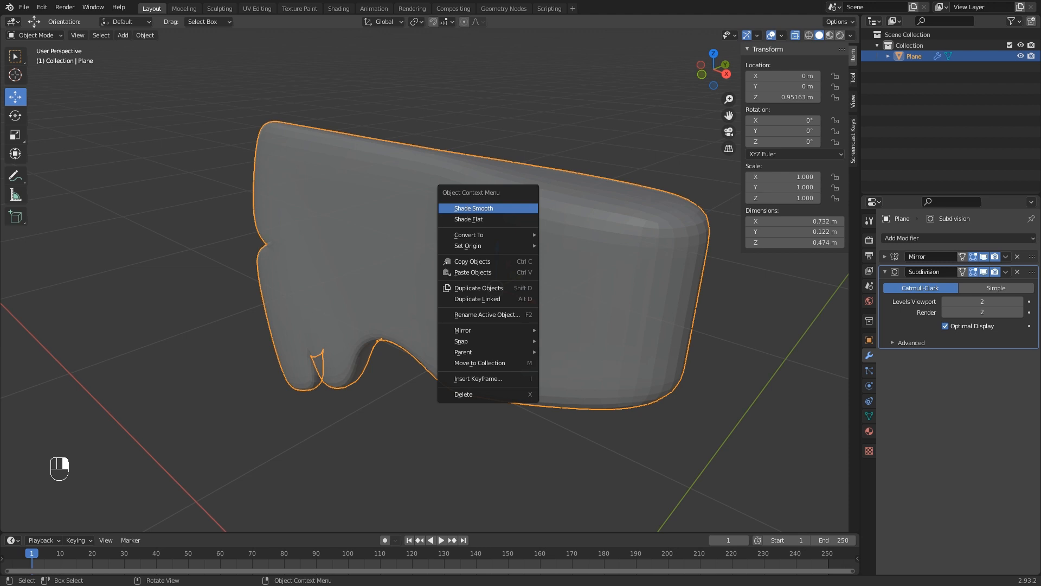
{"action": "left_click", "coordinate": [478, 209]}
{"action": "middle_click_drag", "start_coordinate": [478, 217], "coordinate": [540, 212]}
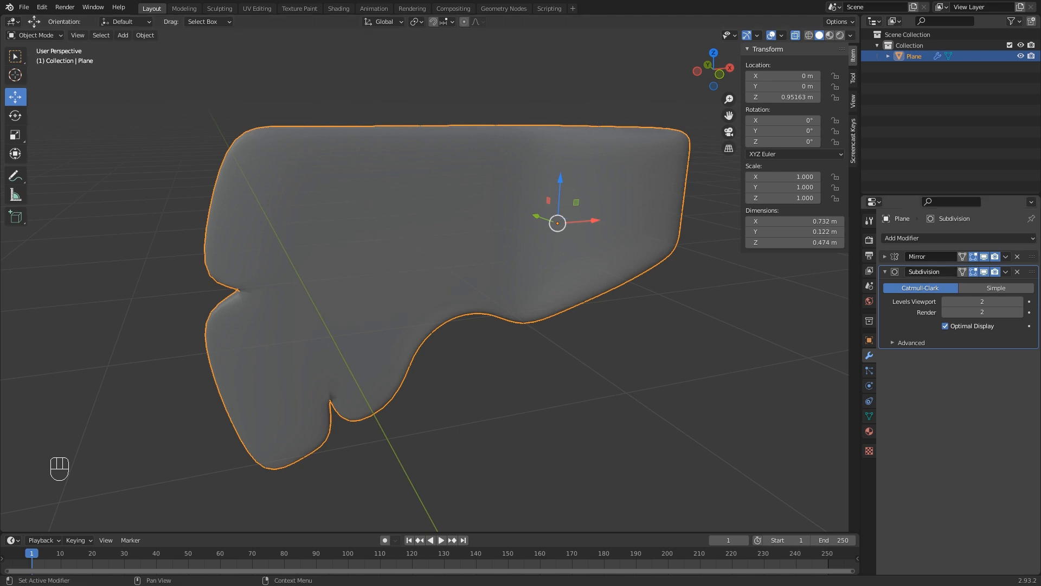
Cut a supporting edge loop along the blade's upper edge, sliding it towards that edge by a factor of about 0.9.
{"action": "left_click", "coordinate": [885, 271]}
{"action": "key", "text": "Tab"}
{"action": "middle_click_drag", "start_coordinate": [539, 211], "coordinate": [550, 199]}
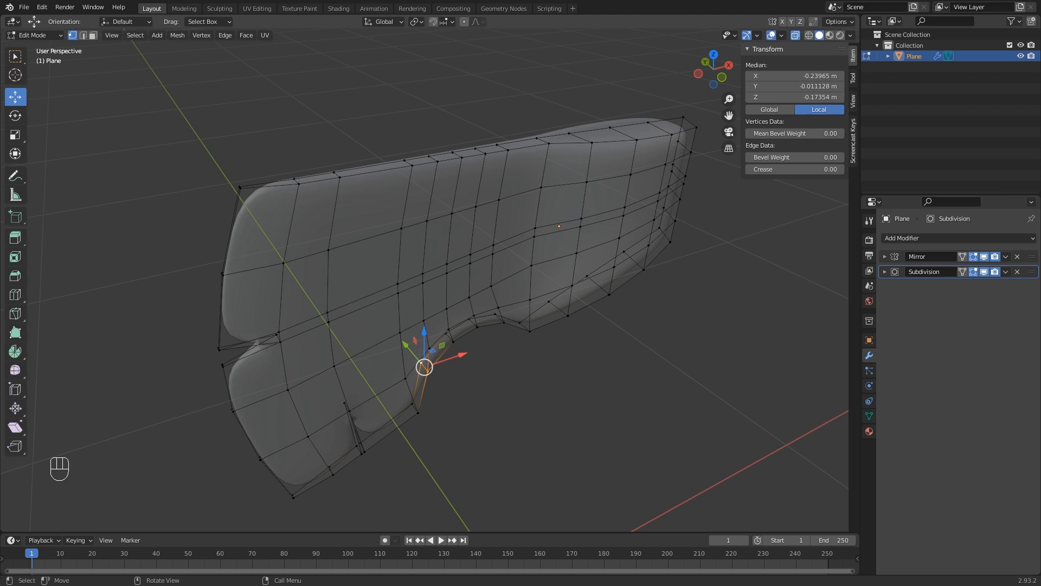
{"action": "middle_click_drag", "start_coordinate": [488, 282], "coordinate": [512, 313]}
{"action": "scroll", "coordinate": [517, 282], "scroll_direction": "up", "scroll_amount": 1}
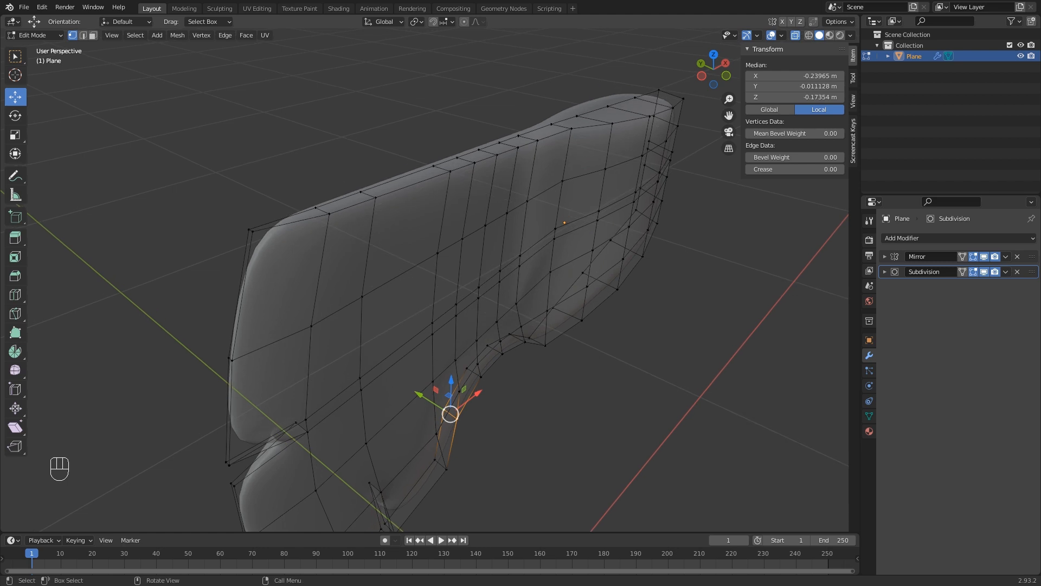
{"action": "key", "text": "ctrl+r"}
{"action": "left_click", "coordinate": [564, 161]}
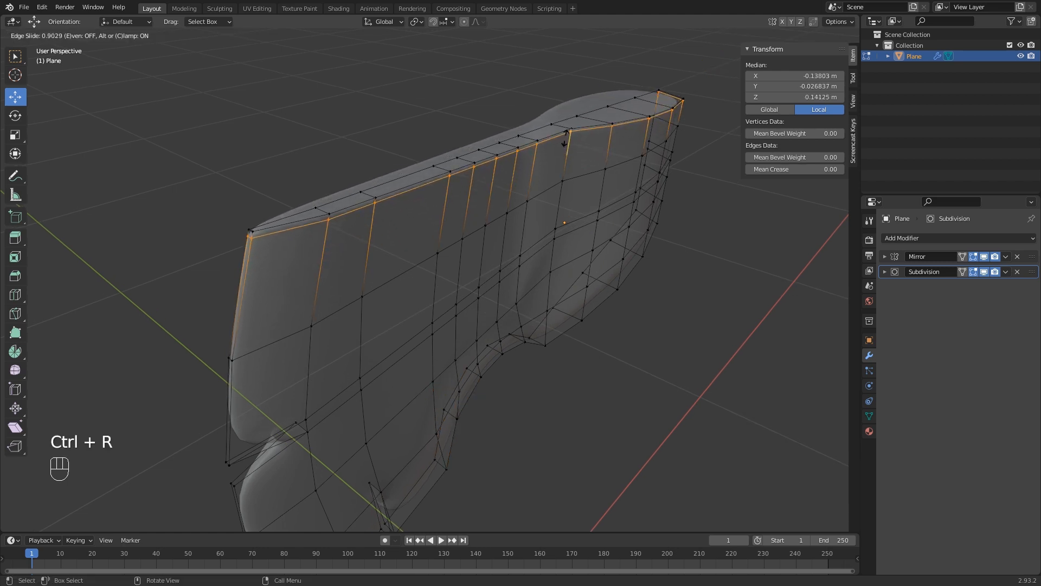
{"action": "left_click", "coordinate": [565, 138]}
Cut supporting edge loops tight against the lower edge, one across the wide end's lower tip and one along the recess to the narrow end.
{"action": "middle_click_drag", "start_coordinate": [530, 147], "coordinate": [526, 28]}
{"action": "middle_click_drag", "start_coordinate": [526, 71], "coordinate": [556, 42]}
{"action": "key", "text": "ctrl+r"}
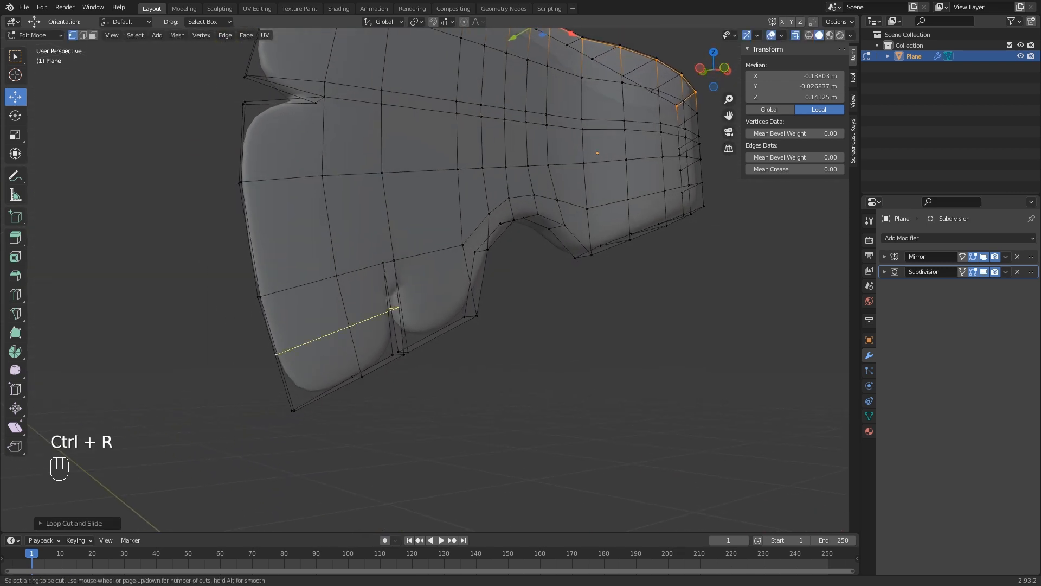
{"action": "left_click", "coordinate": [382, 314]}
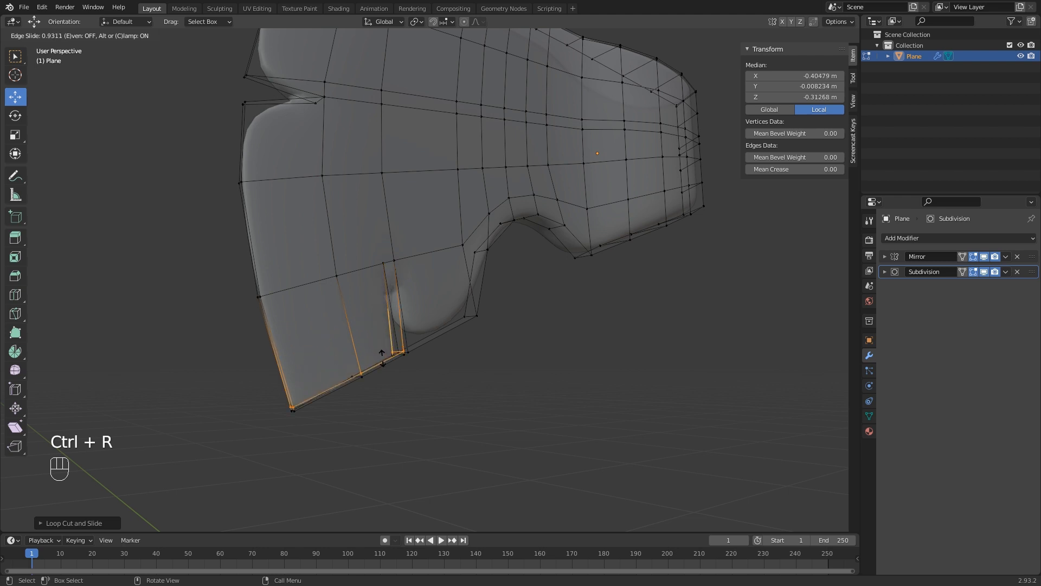
{"action": "left_click", "coordinate": [383, 358]}
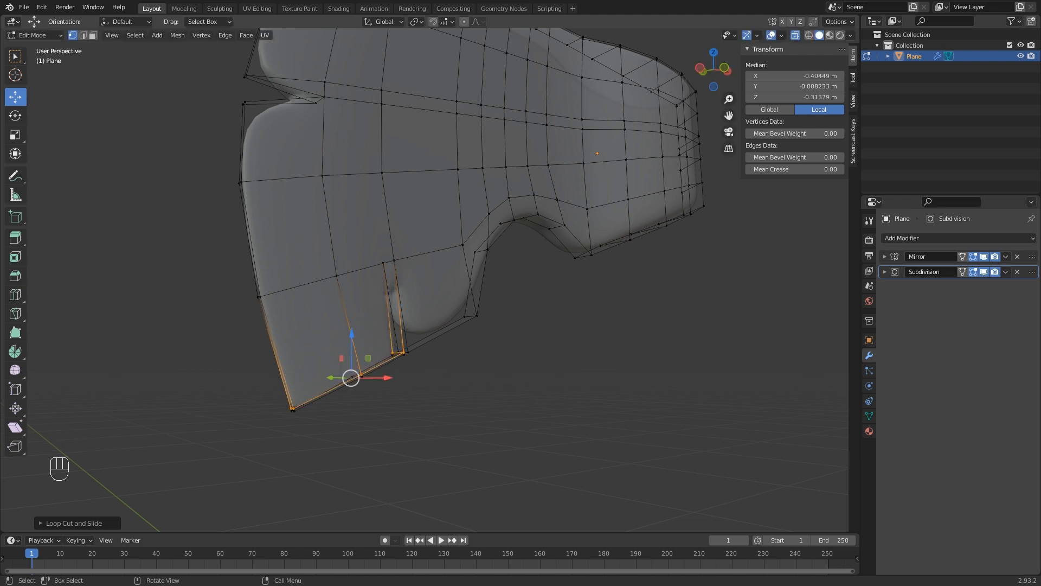
{"action": "key", "text": "ctrl+r"}
{"action": "left_click", "coordinate": [469, 303]}
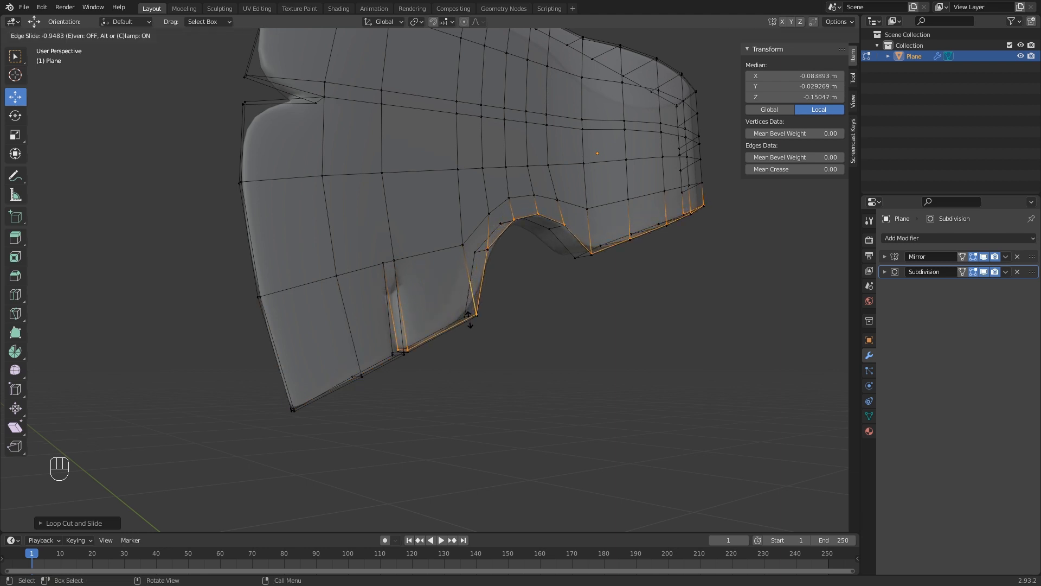
{"action": "left_click", "coordinate": [470, 319]}
Cut supporting edge loops close to the wide end's outer border, one above and one below the end notch.
{"action": "middle_click_drag", "start_coordinate": [470, 319], "coordinate": [494, 423]}
{"action": "scroll", "coordinate": [452, 316], "scroll_direction": "up", "scroll_amount": 2}
{"action": "scroll", "coordinate": [473, 339], "scroll_direction": "down", "scroll_amount": 1}
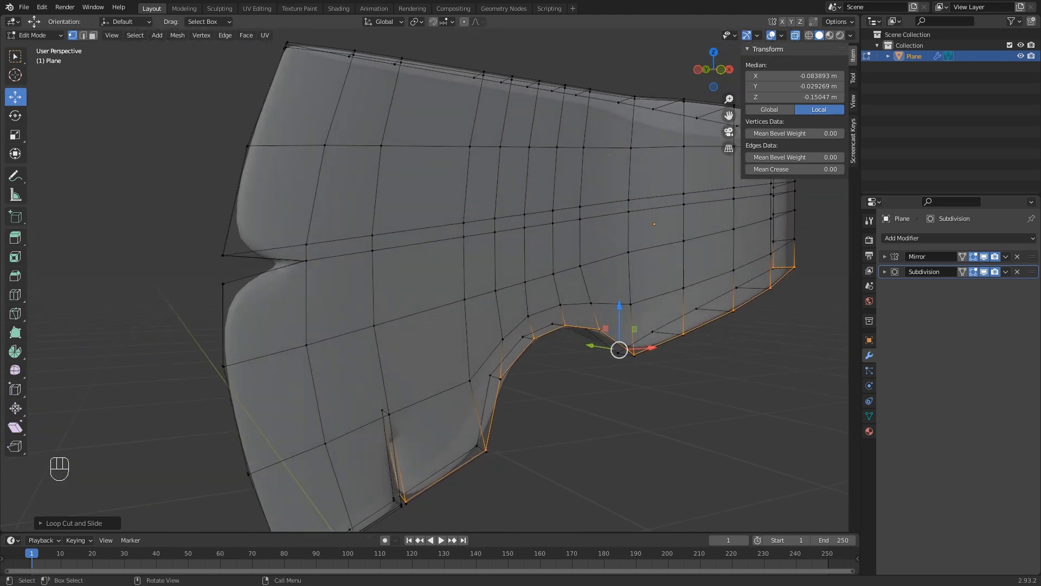
{"action": "key", "text": "ctrl+r"}
{"action": "left_click", "coordinate": [285, 147]}
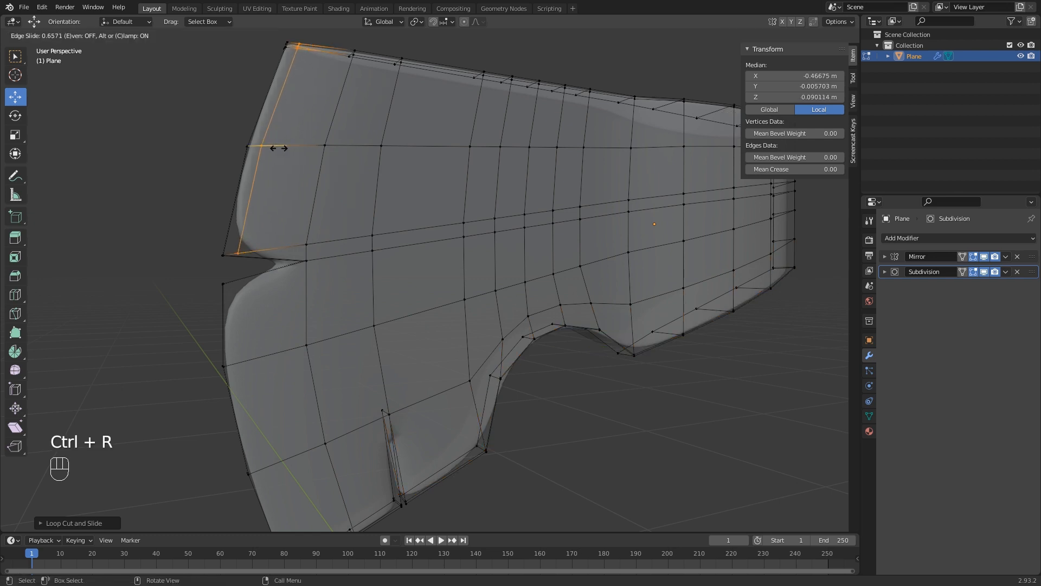
{"action": "left_click", "coordinate": [271, 149]}
{"action": "key", "text": "ctrl+r"}
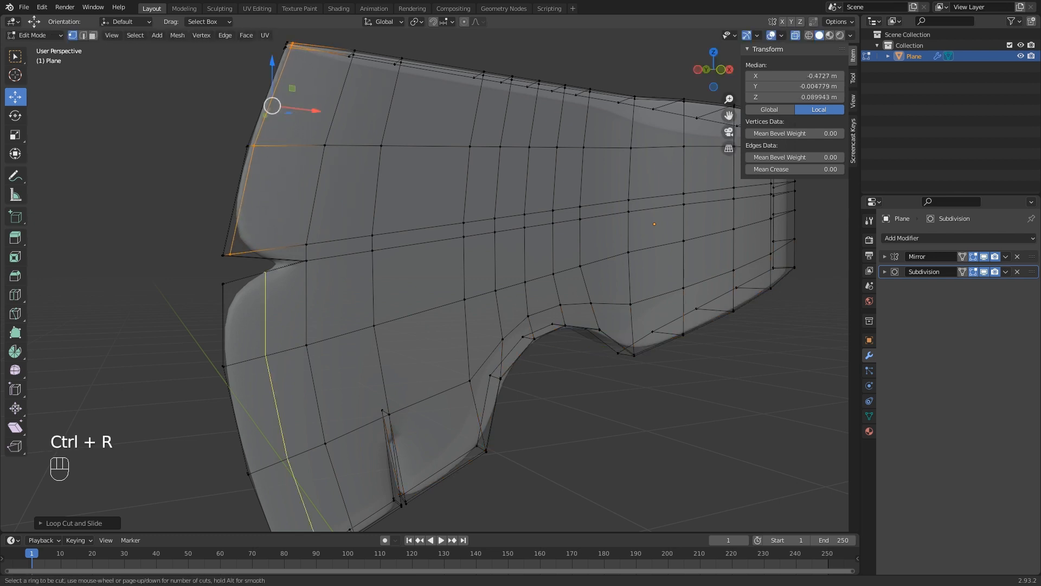
{"action": "left_click", "coordinate": [255, 281]}
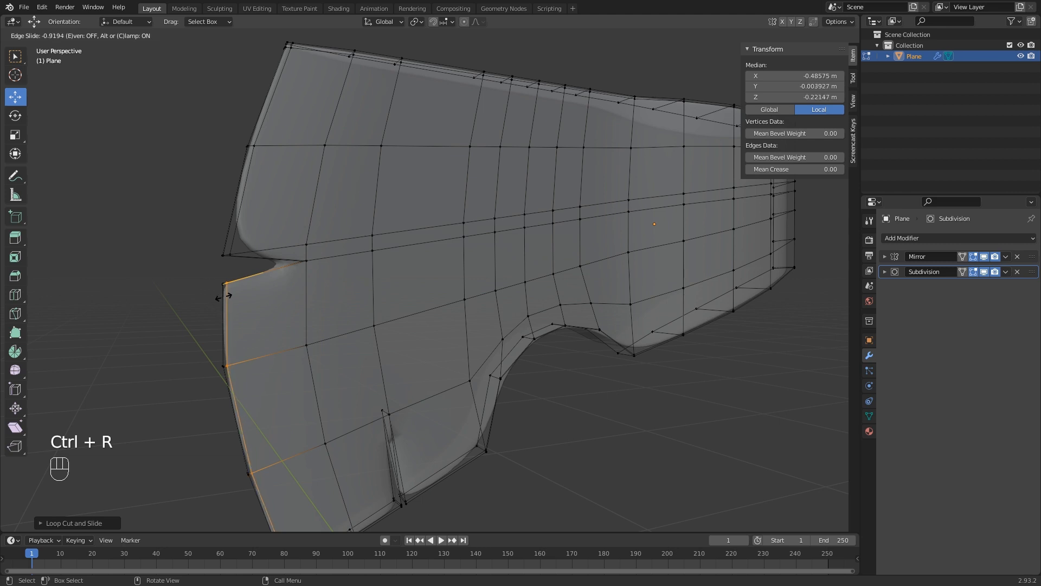
{"action": "left_click", "coordinate": [223, 297]}
Cut lengthwise edge loops tight against the upper and lower sides of the wide end's wedge notch.
{"action": "middle_click_drag", "start_coordinate": [225, 299], "coordinate": [228, 299]}
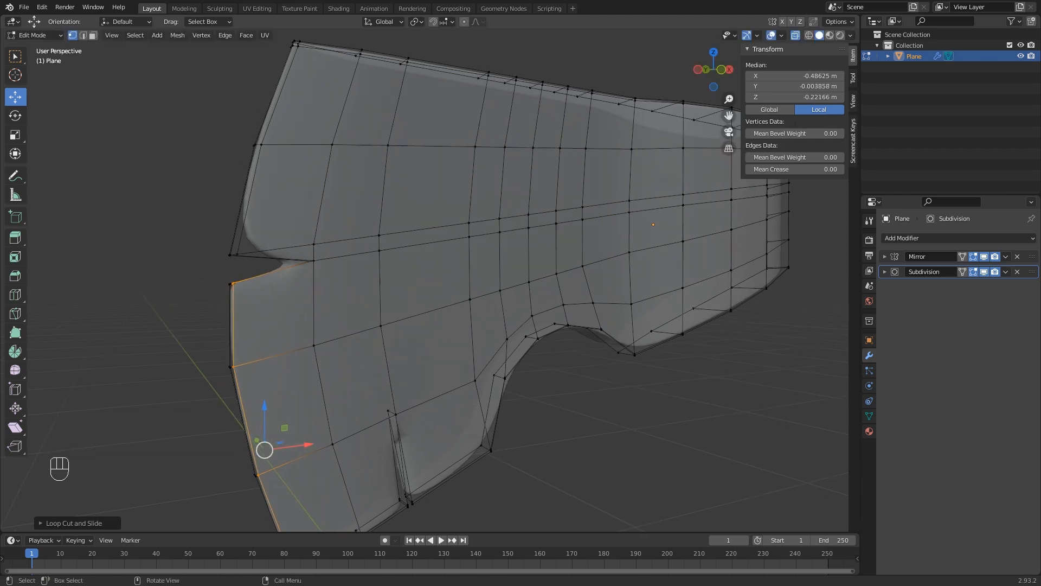
{"action": "key", "text": "ctrl+r"}
{"action": "left_click", "coordinate": [313, 241]}
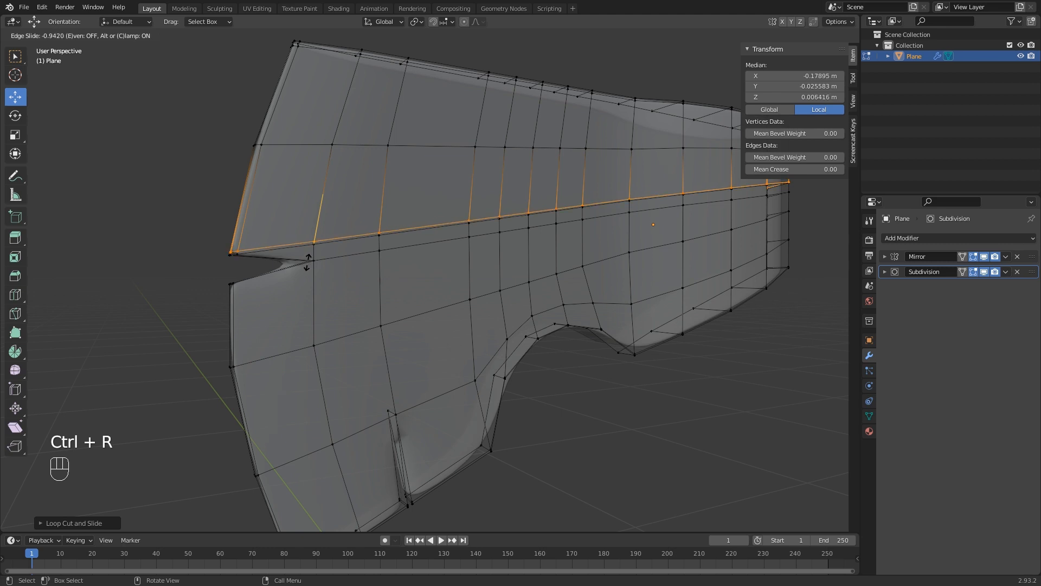
{"action": "left_click", "coordinate": [308, 262]}
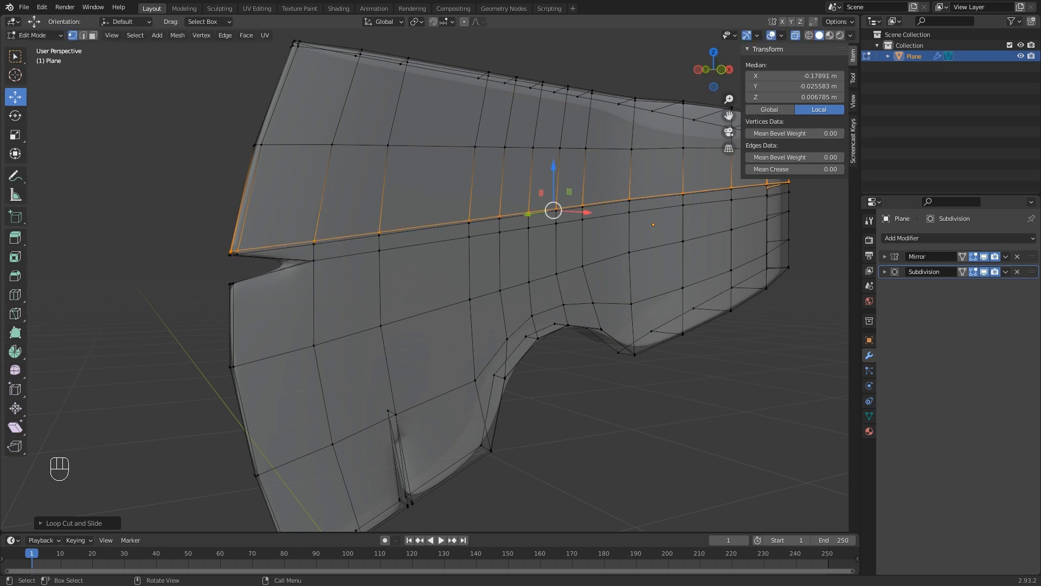
{"action": "key", "text": "ctrl+r"}
{"action": "left_click", "coordinate": [237, 263]}
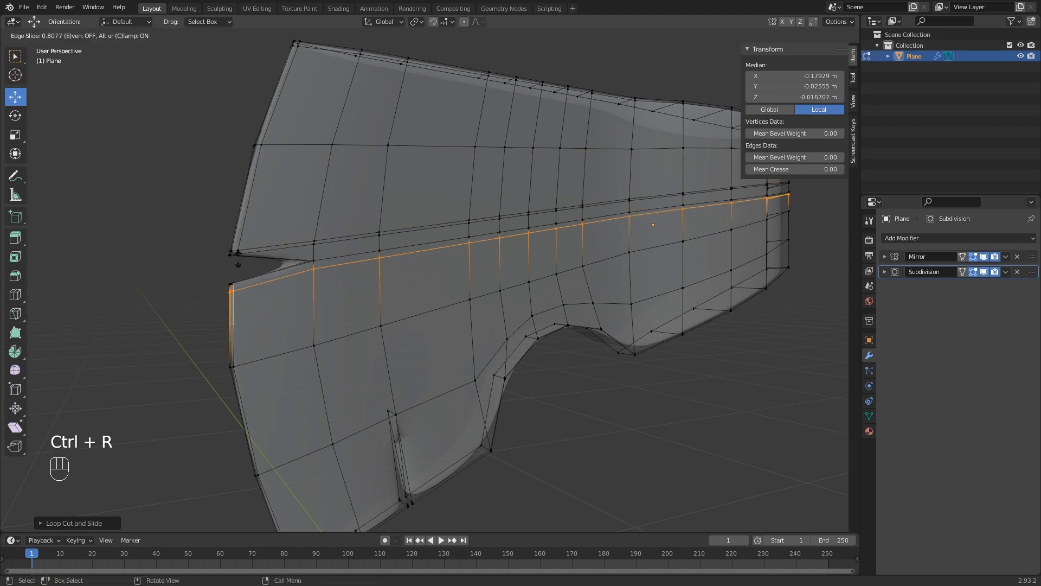
{"action": "left_click", "coordinate": [237, 255]}
Cut an edge loop tight against each side of the narrow lower-edge notch to sharpen it.
{"action": "middle_click_drag", "start_coordinate": [238, 254], "coordinate": [272, 162]}
{"action": "scroll", "coordinate": [261, 158], "scroll_direction": "up", "scroll_amount": 1}
{"action": "key", "text": "ctrl+r"}
{"action": "left_click", "coordinate": [364, 310]}
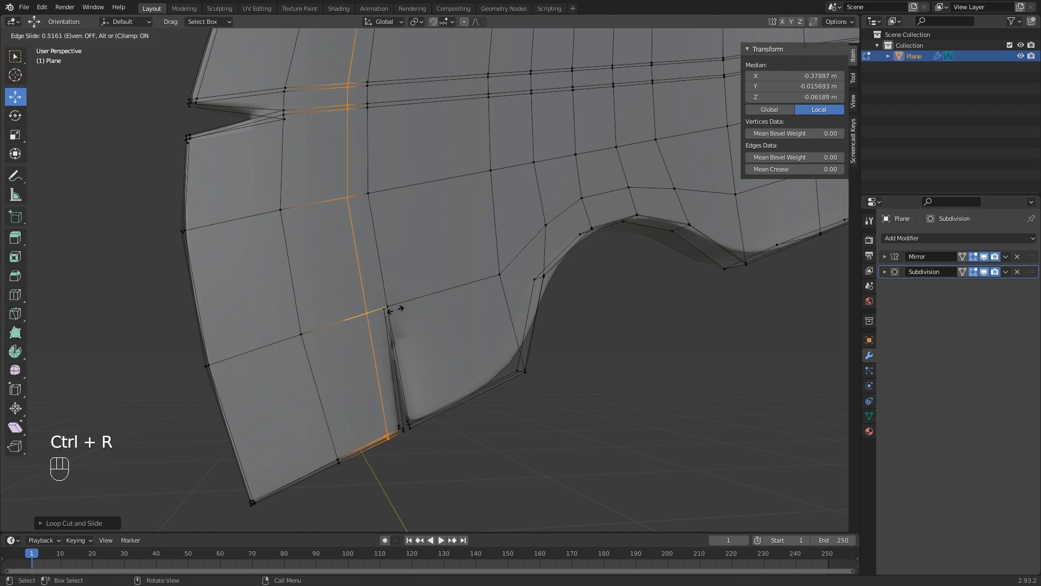
{"action": "left_click", "coordinate": [408, 308]}
{"action": "key", "text": "ctrl+r"}
{"action": "left_click", "coordinate": [408, 299]}
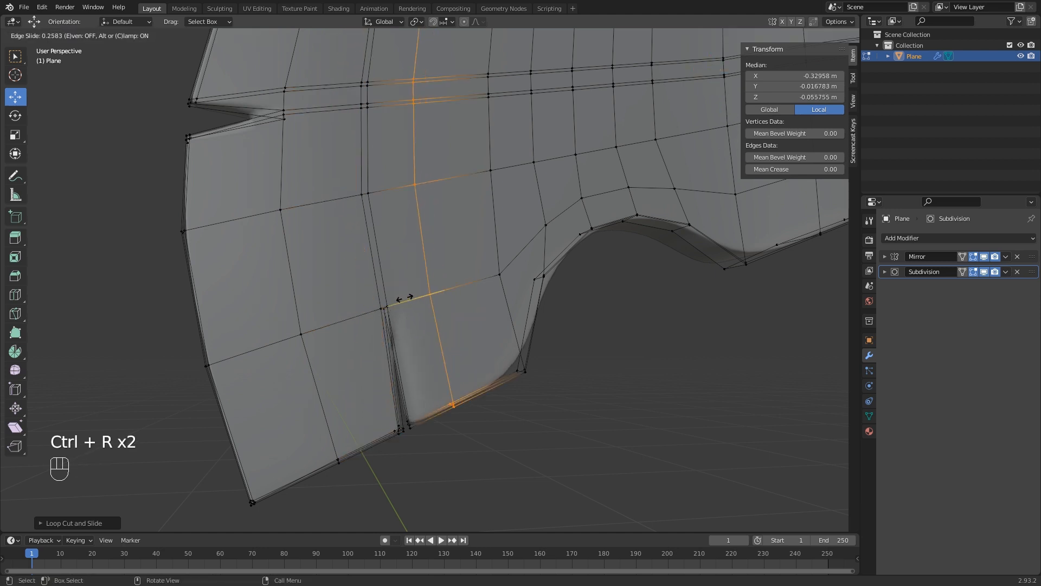
{"action": "left_click", "coordinate": [366, 301]}
Turn off X-ray display in Object Mode and reopen the blade's mesh for editing around the wide end.
{"action": "scroll", "coordinate": [366, 300], "scroll_direction": "down", "scroll_amount": 6}
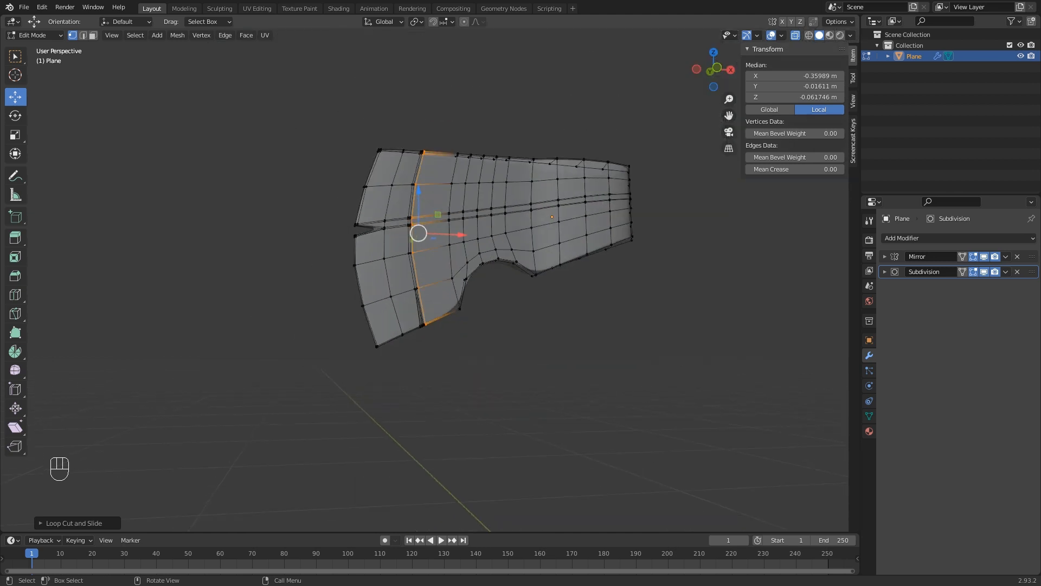
{"action": "key", "text": "Tab"}
{"action": "middle_click_drag", "start_coordinate": [488, 272], "coordinate": [510, 271]}
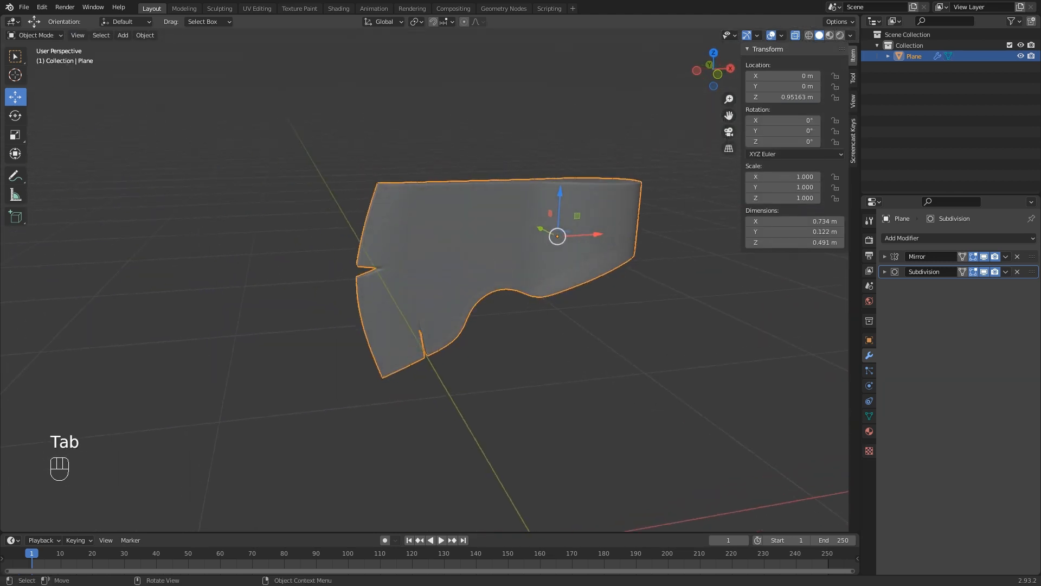
{"action": "key", "text": "alt+z"}
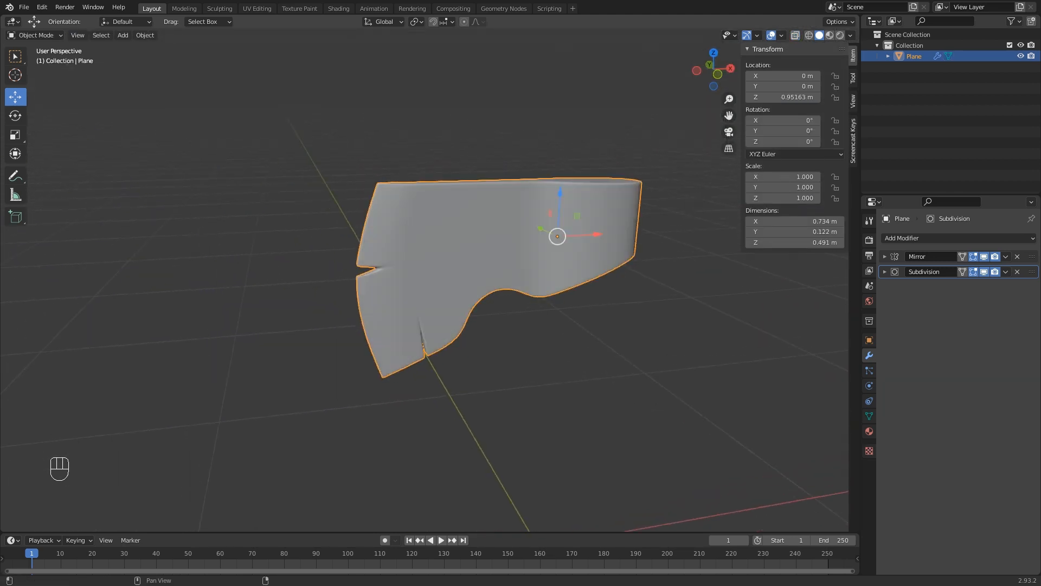
{"action": "middle_click_drag", "start_coordinate": [521, 293], "coordinate": [548, 279]}
{"action": "scroll", "coordinate": [548, 281], "scroll_direction": "up", "scroll_amount": 2}
{"action": "key", "text": "Tab"}
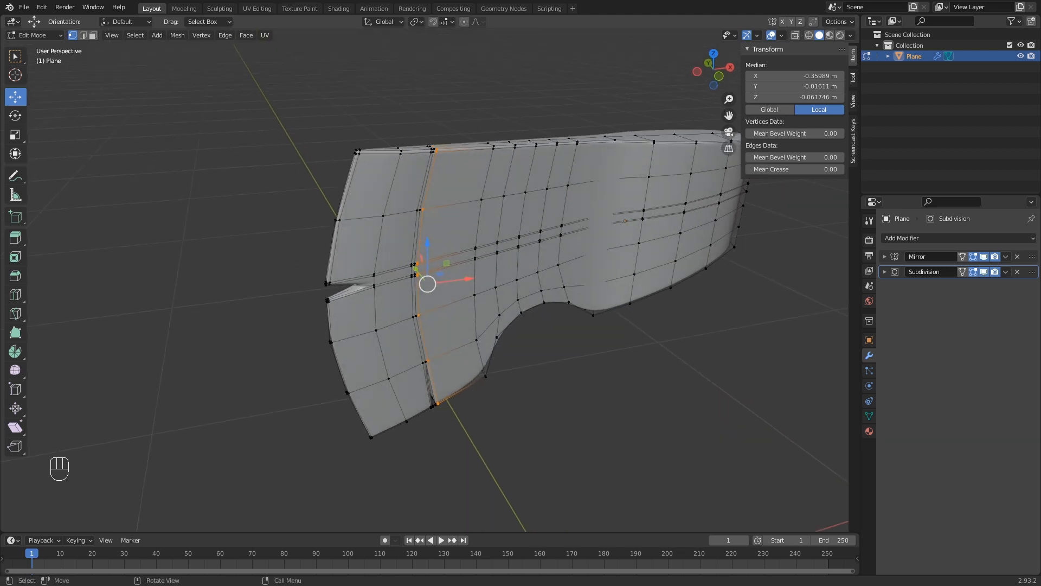
{"action": "scroll", "coordinate": [428, 282], "scroll_direction": "up", "scroll_amount": 3}
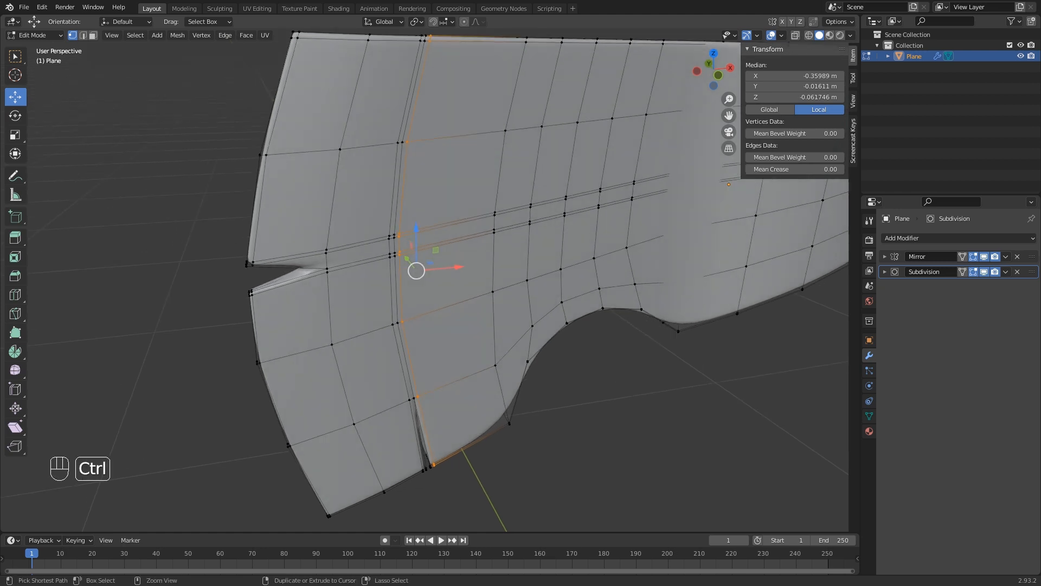
Cut an edge loop tight against the inner side of the crosswise loop running through the end notch's tip.
{"action": "key", "text": "ctrl+r"}
{"action": "left_click", "coordinate": [337, 150]}
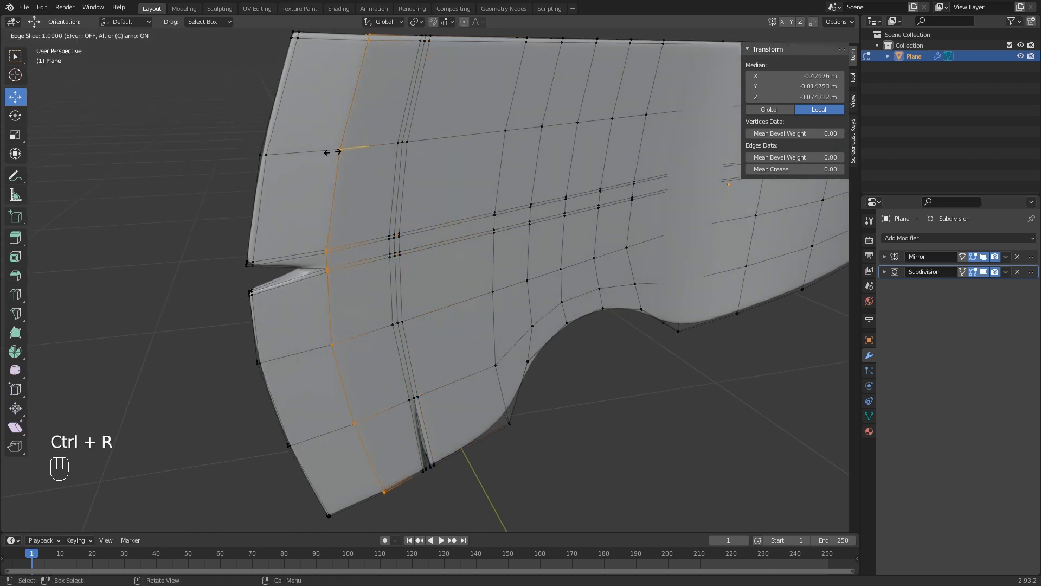
{"action": "left_click", "coordinate": [334, 153]}
{"action": "middle_click_drag", "start_coordinate": [334, 153], "coordinate": [522, 159]}
{"action": "key", "text": "Tab"}
{"action": "scroll", "coordinate": [347, 217], "scroll_direction": "down", "scroll_amount": 4}
{"action": "scroll", "coordinate": [522, 159], "scroll_direction": "up", "scroll_amount": 1}
{"action": "key", "text": "Tab"}
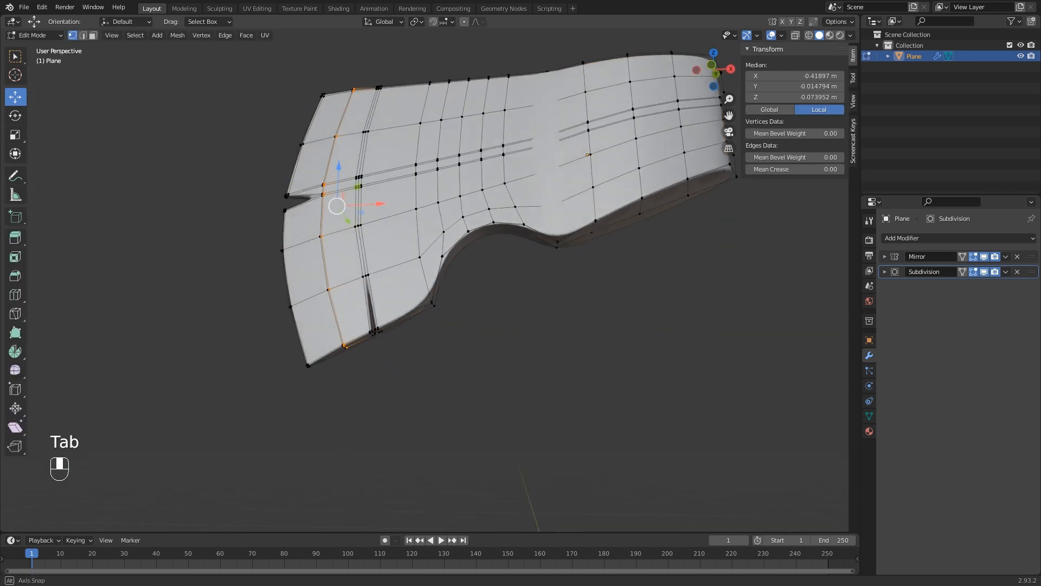
Select the vertex pair on the wide-end side of the rounded recess and shift it about 0.009 m along positive X.
{"action": "scroll", "coordinate": [522, 160], "scroll_direction": "up", "scroll_amount": 2}
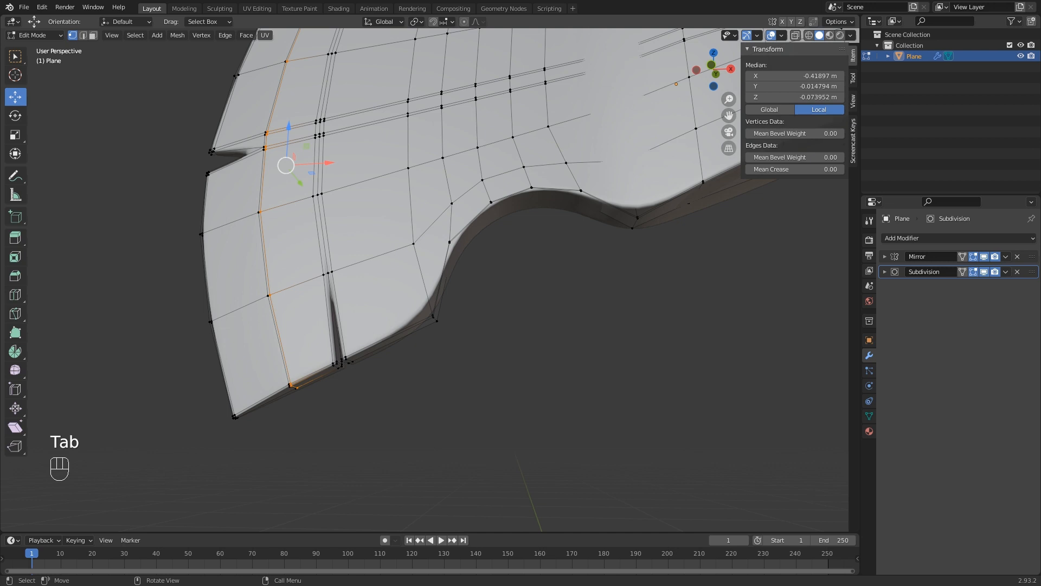
{"action": "left_click", "coordinate": [450, 242]}
{"action": "scroll", "coordinate": [450, 242], "scroll_direction": "up", "scroll_amount": 2}
{"action": "mouse_move", "coordinate": [449, 242]}
{"action": "middle_mouse_down"}
{"action": "mouse_move", "coordinate": [360, 238]}
{"action": "mouse_move", "coordinate": [447, 244]}
{"action": "middle_mouse_up"}
{"action": "scroll", "coordinate": [454, 244], "scroll_direction": "up", "scroll_amount": 2}
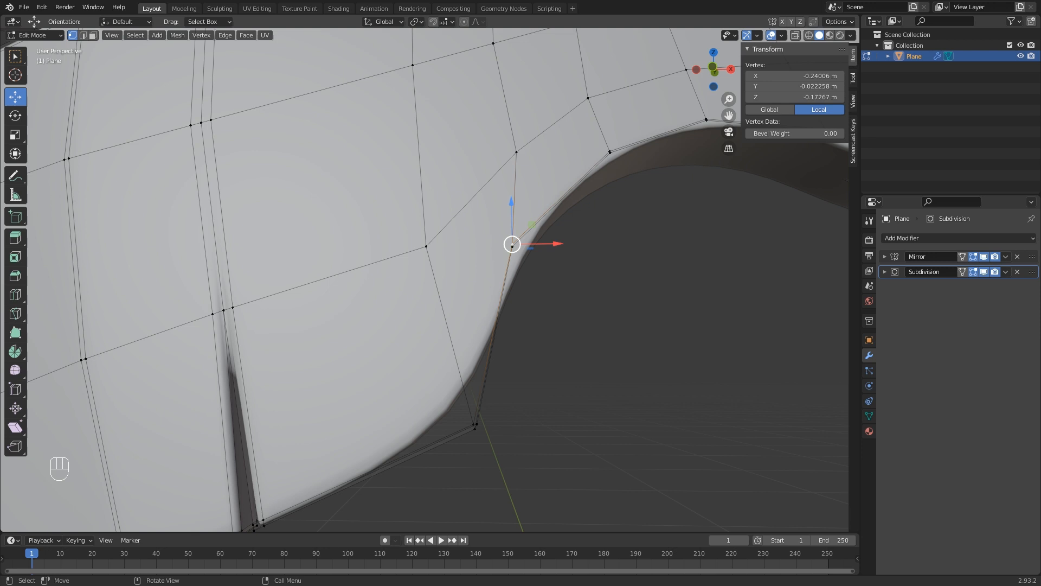
{"action": "key", "text": "c"}
{"action": "left_click", "coordinate": [513, 248]}
{"action": "right_click", "coordinate": [514, 248]}
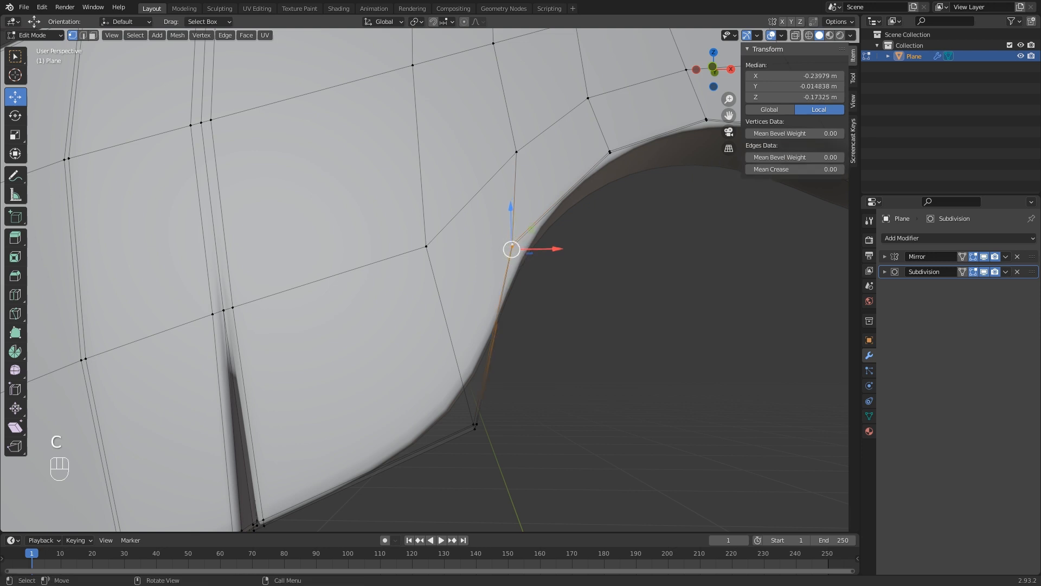
{"action": "left_click_drag", "start_coordinate": [556, 249], "coordinate": [577, 248]}
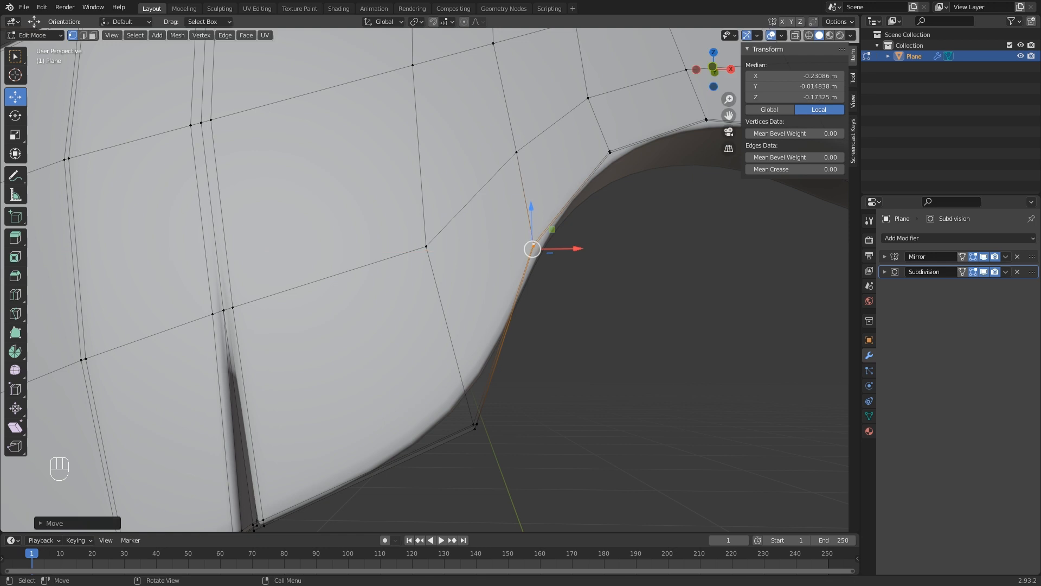
{"action": "middle_click_drag", "start_coordinate": [577, 249], "coordinate": [534, 246]}
{"action": "middle_click_drag", "start_coordinate": [477, 232], "coordinate": [542, 224]}
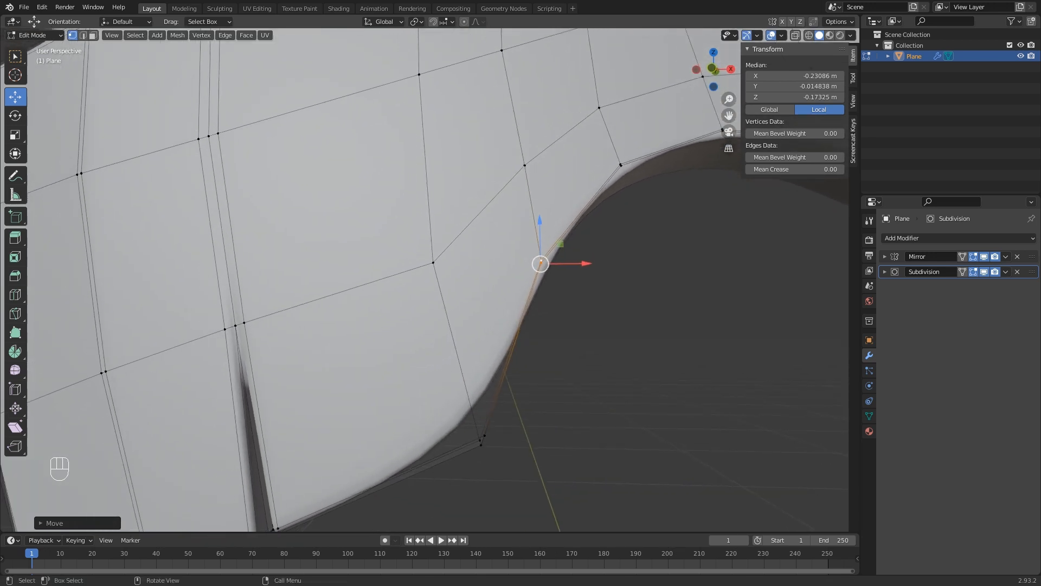
Raise the surface vertex beside the recess's wide-end slope along Z to even out the surrounding faces.
{"action": "left_click", "coordinate": [433, 263]}
{"action": "left_click_drag", "start_coordinate": [433, 223], "coordinate": [433, 197]}
{"action": "left_click", "coordinate": [461, 191]}
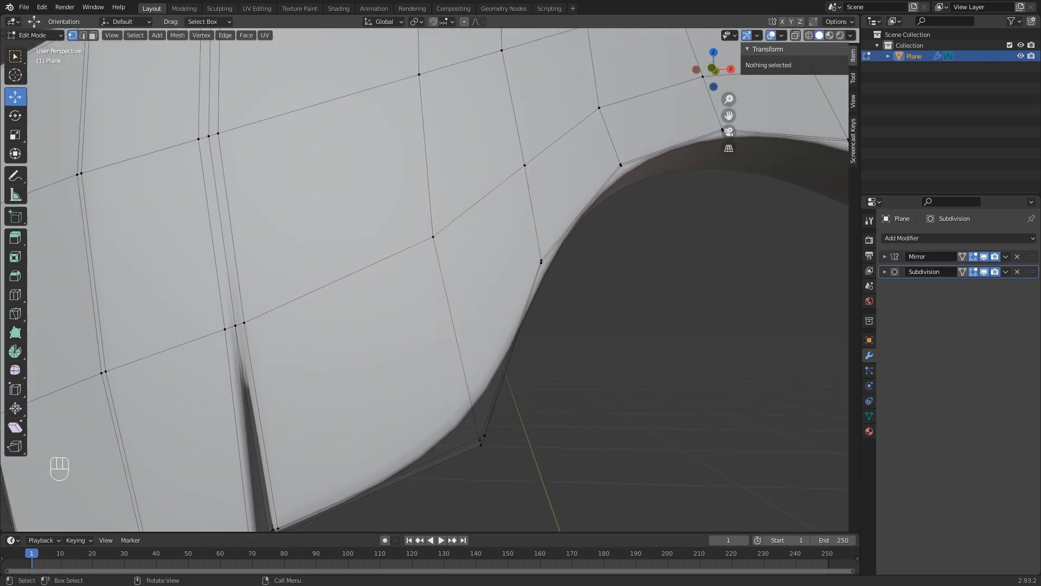
Cut an edge loop on the recess side, tight against the corner where the recess meets the wide end's lower edge.
{"action": "middle_click_drag", "start_coordinate": [461, 191], "coordinate": [446, 189]}
{"action": "scroll", "coordinate": [424, 279], "scroll_direction": "down", "scroll_amount": 1}
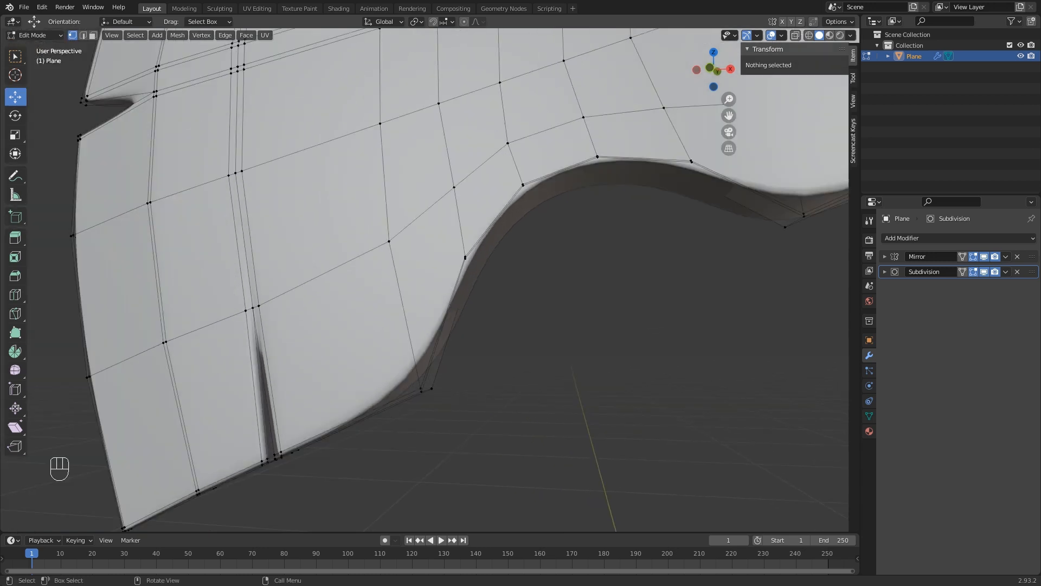
{"action": "key", "text": "ctrl+r"}
{"action": "left_click", "coordinate": [420, 217]}
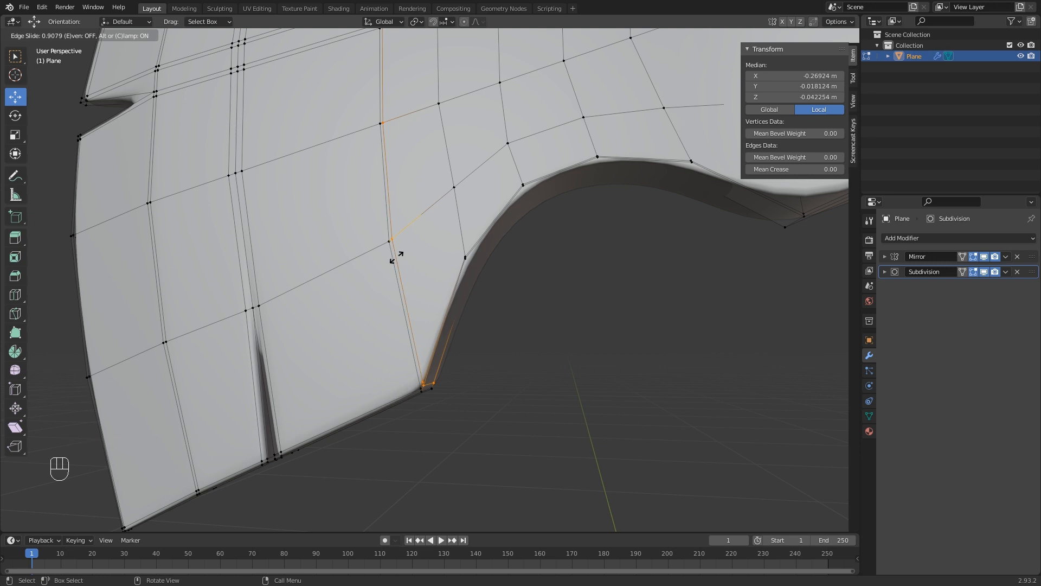
{"action": "left_click", "coordinate": [398, 258]}
Cut supporting edge loops close to both sides of the recess's corner toward the narrow end.
{"action": "middle_click_drag", "start_coordinate": [398, 257], "coordinate": [311, 303]}
{"action": "scroll", "coordinate": [342, 256], "scroll_direction": "down", "scroll_amount": 2}
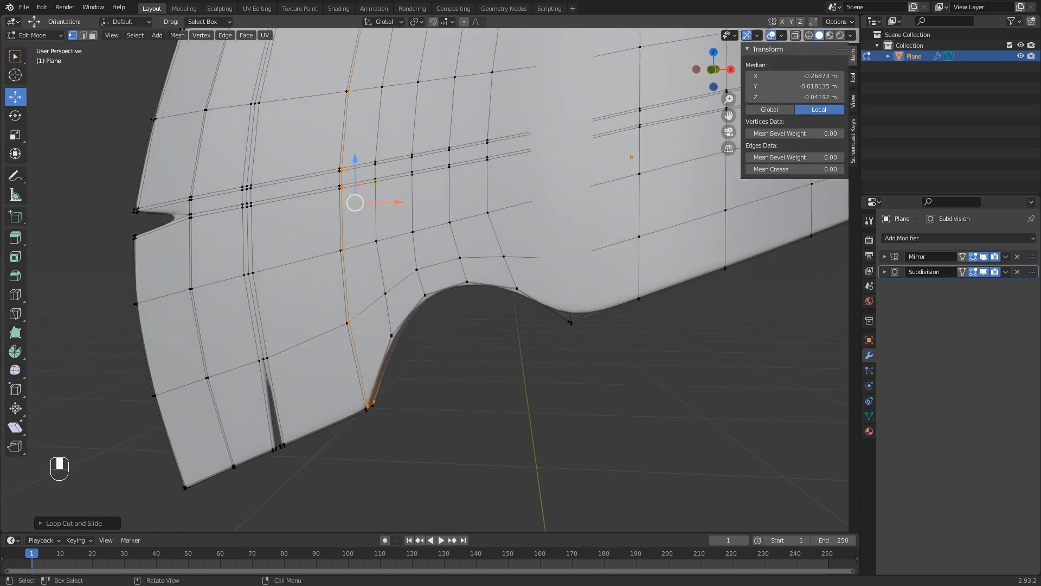
{"action": "key", "text": "ctrl+r"}
{"action": "left_click", "coordinate": [601, 261]}
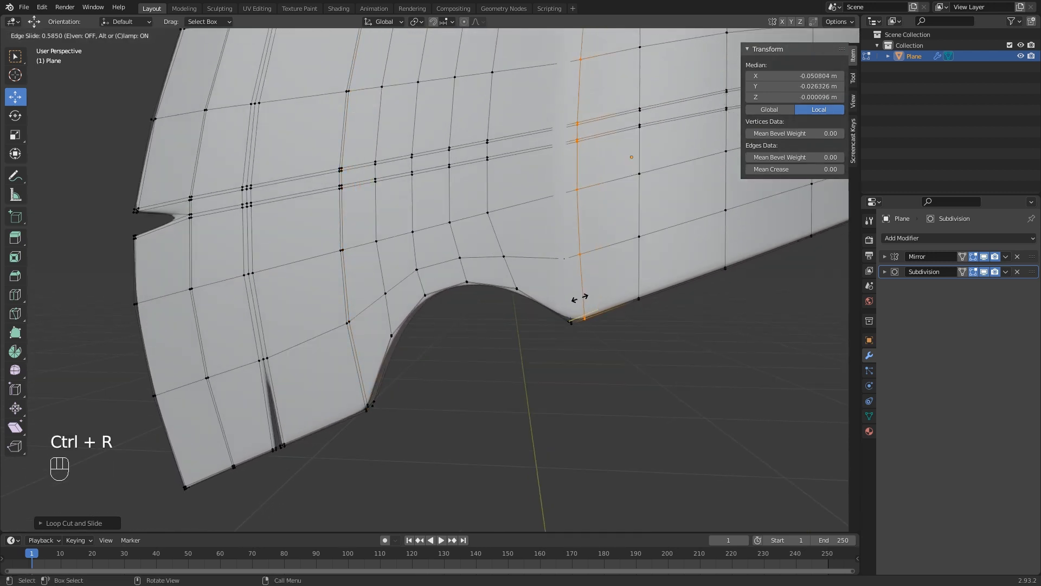
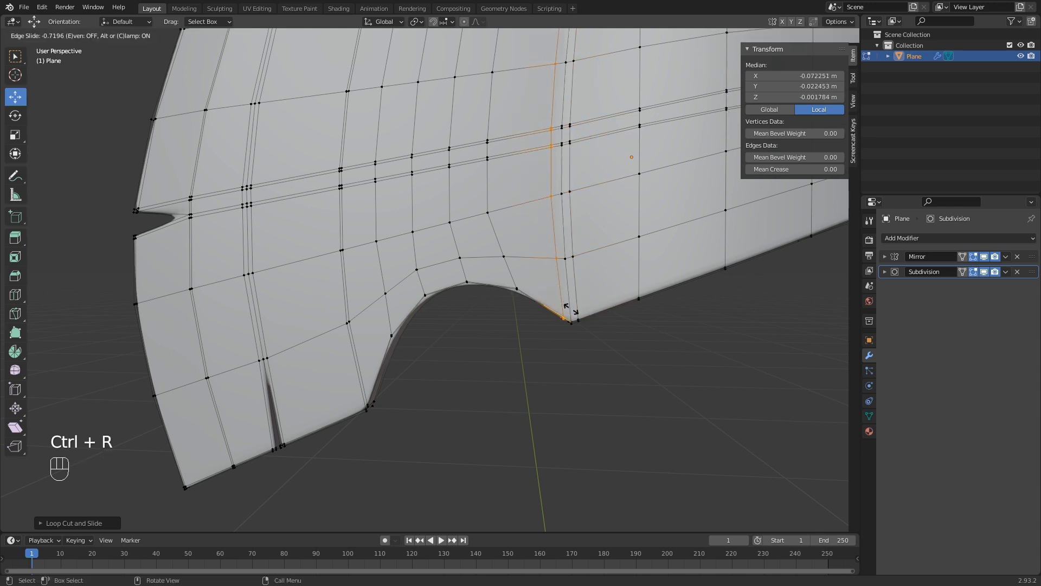
{"action": "left_click", "coordinate": [574, 310]}
Cut an edge loop tight against the recess's wide-end corner on the narrow-notch side, and return to Object Mode.
{"action": "middle_click_drag", "start_coordinate": [564, 312], "coordinate": [584, 301]}
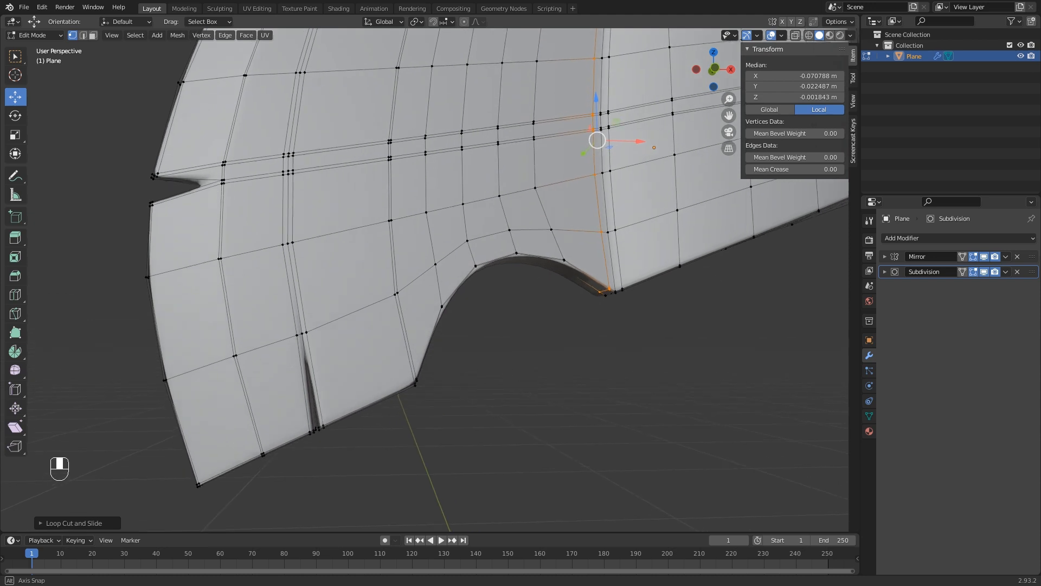
{"action": "key", "text": "ctrl+r"}
{"action": "left_click", "coordinate": [363, 325]}
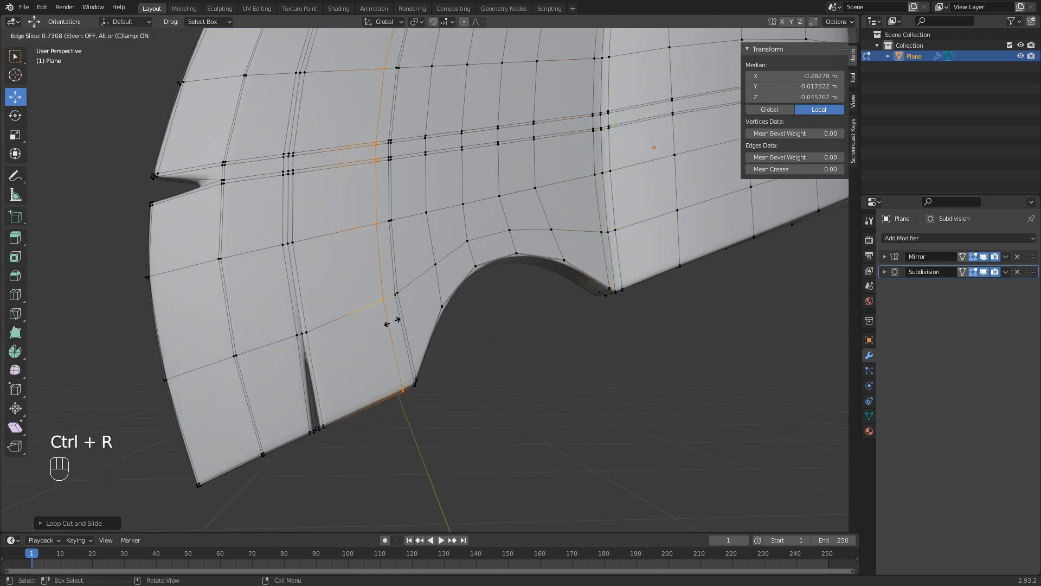
{"action": "left_click", "coordinate": [397, 321]}
{"action": "scroll", "coordinate": [398, 321], "scroll_direction": "down", "scroll_amount": 3}
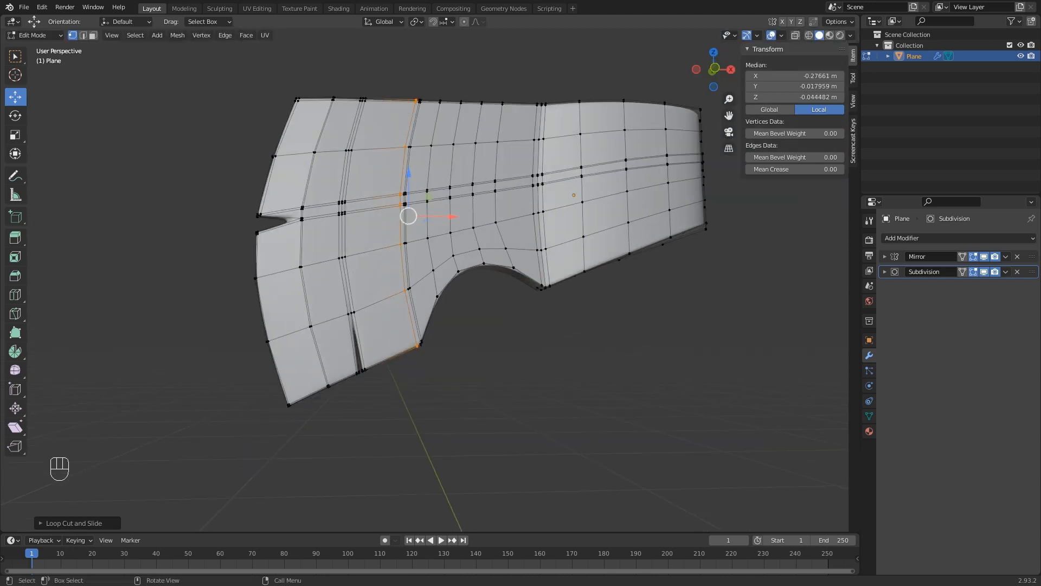
{"action": "key", "text": "Tab"}
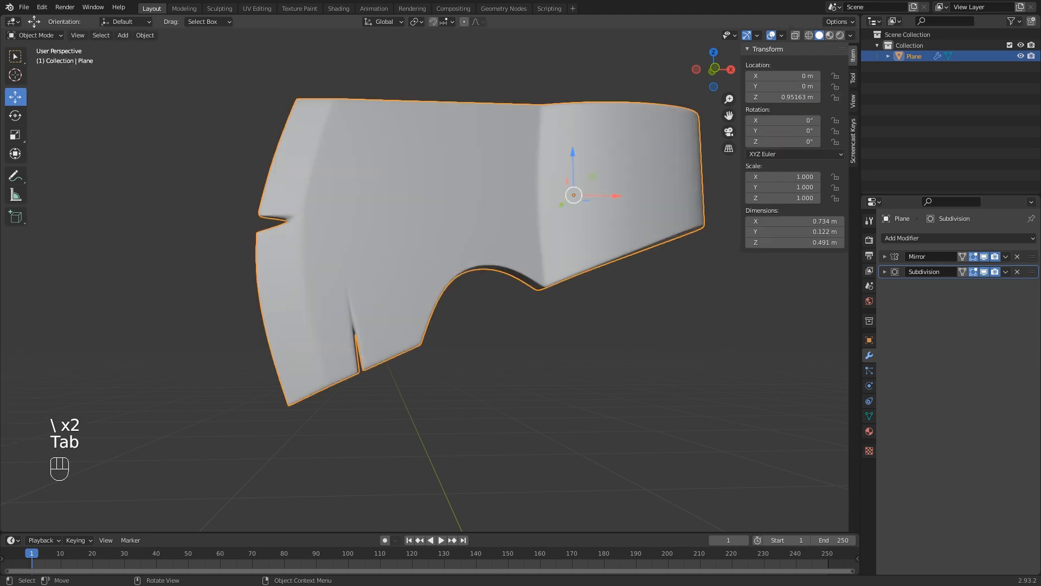
{"action": "middle_click_drag", "start_coordinate": [398, 322], "coordinate": [369, 318]}
{"action": "middle_click_drag", "start_coordinate": [429, 282], "coordinate": [515, 229]}
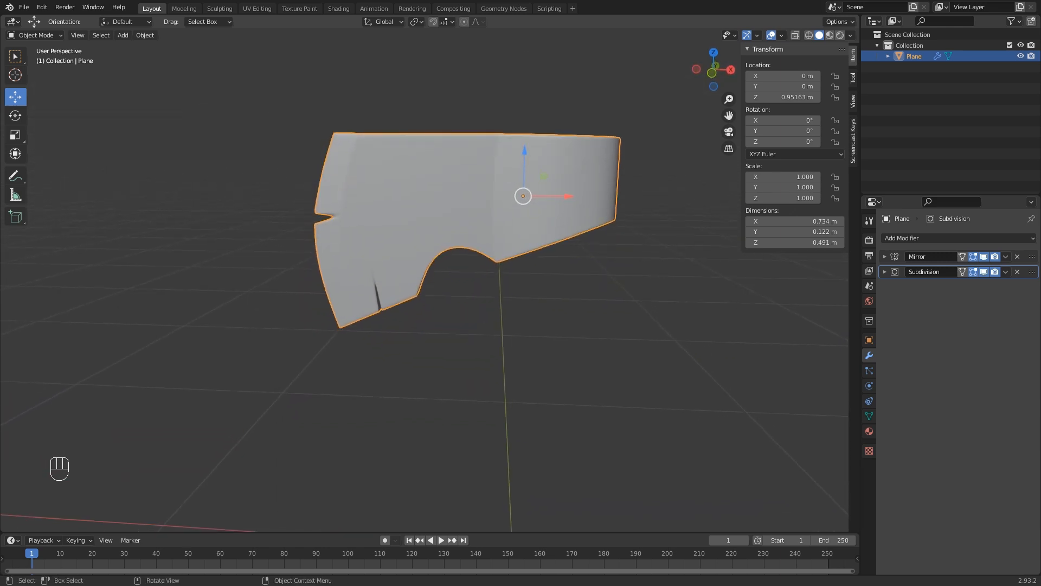
In front orthographic view, raise the blade along Z to a height of about 1.459 m.
{"action": "key", "text": "KP_1"}
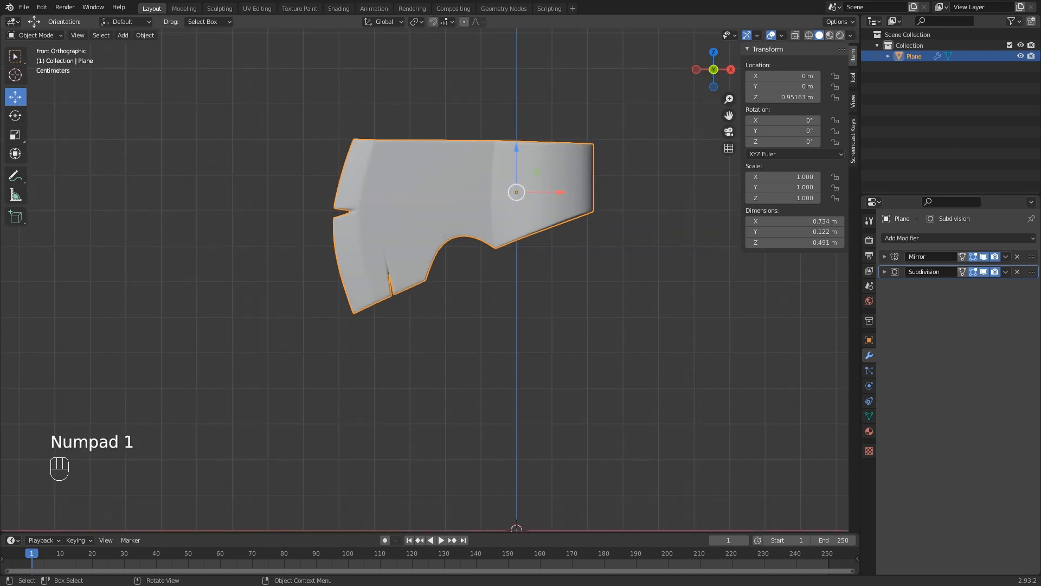
{"action": "scroll", "coordinate": [516, 229], "scroll_direction": "down", "scroll_amount": 2}
{"action": "middle_click_drag", "start_coordinate": [515, 228], "coordinate": [516, 213], "text": "shift"}
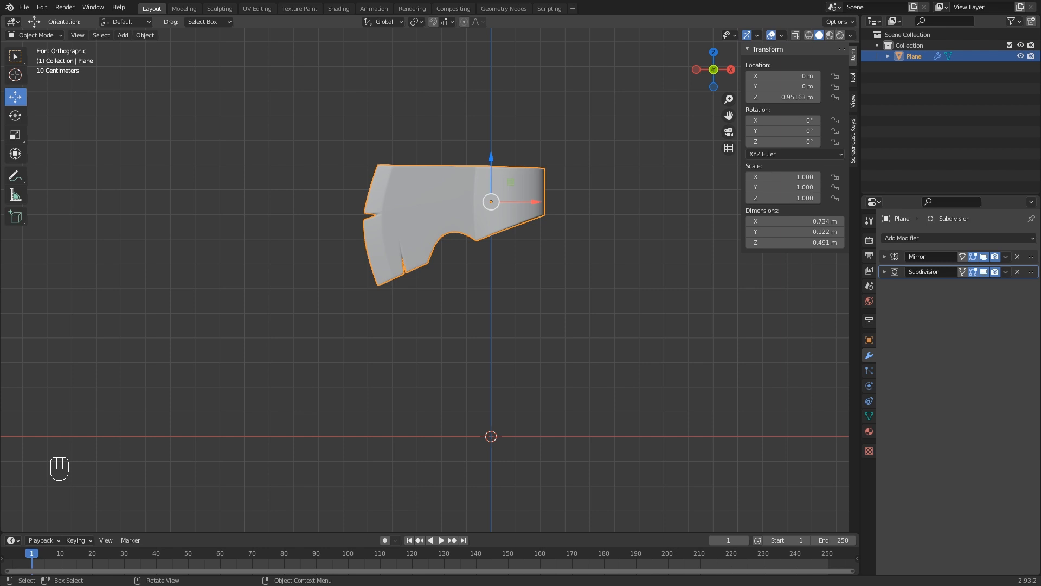
{"action": "left_click_drag", "start_coordinate": [491, 162], "coordinate": [492, 40]}
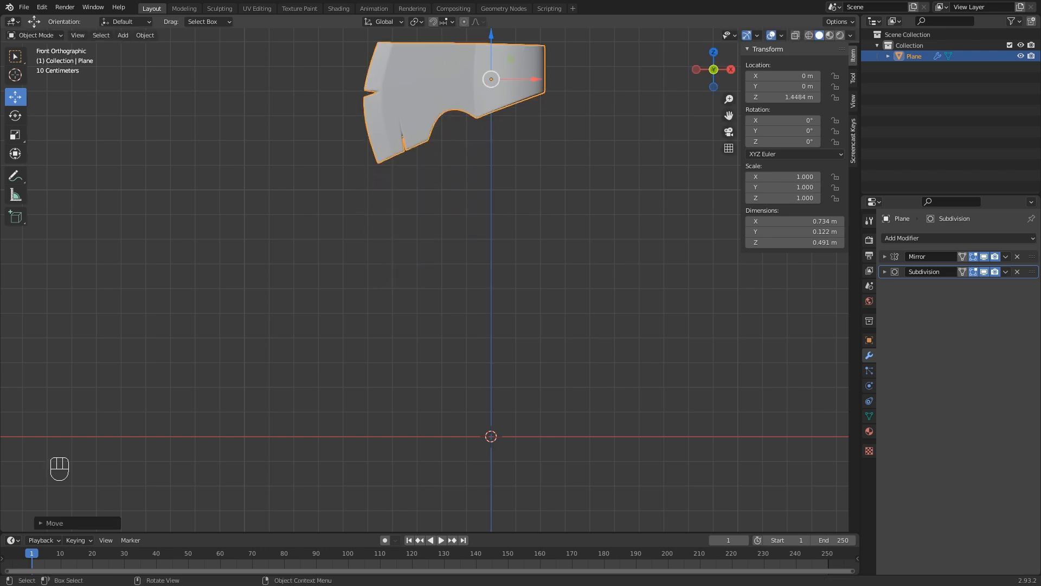
{"action": "scroll", "coordinate": [491, 82], "scroll_direction": "down", "scroll_amount": 1}
{"action": "middle_click_drag", "start_coordinate": [492, 81], "coordinate": [510, 149], "text": "shift"}
{"action": "left_click_drag", "start_coordinate": [500, 135], "coordinate": [499, 133]}
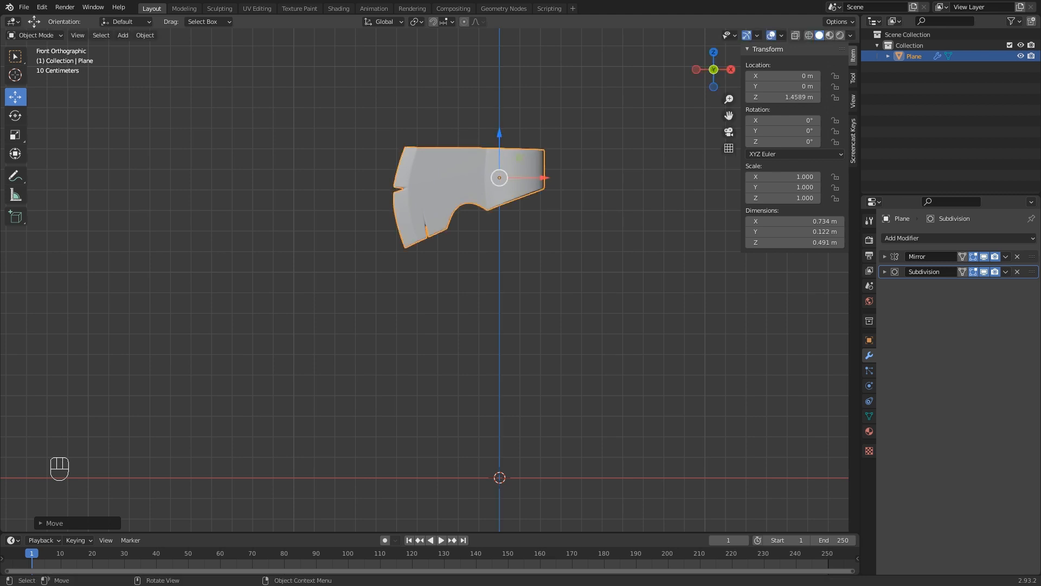
{"action": "scroll", "coordinate": [425, 279], "scroll_direction": "up", "scroll_amount": 1}
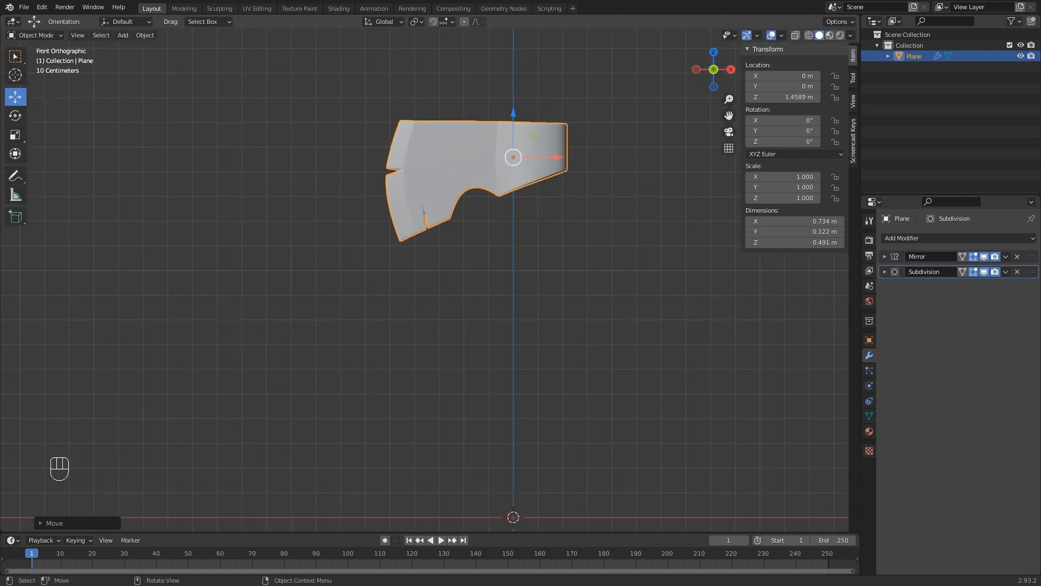
{"action": "scroll", "coordinate": [505, 141], "scroll_direction": "down", "scroll_amount": 1}
{"action": "middle_click_drag", "start_coordinate": [504, 141], "coordinate": [503, 123], "text": "shift"}
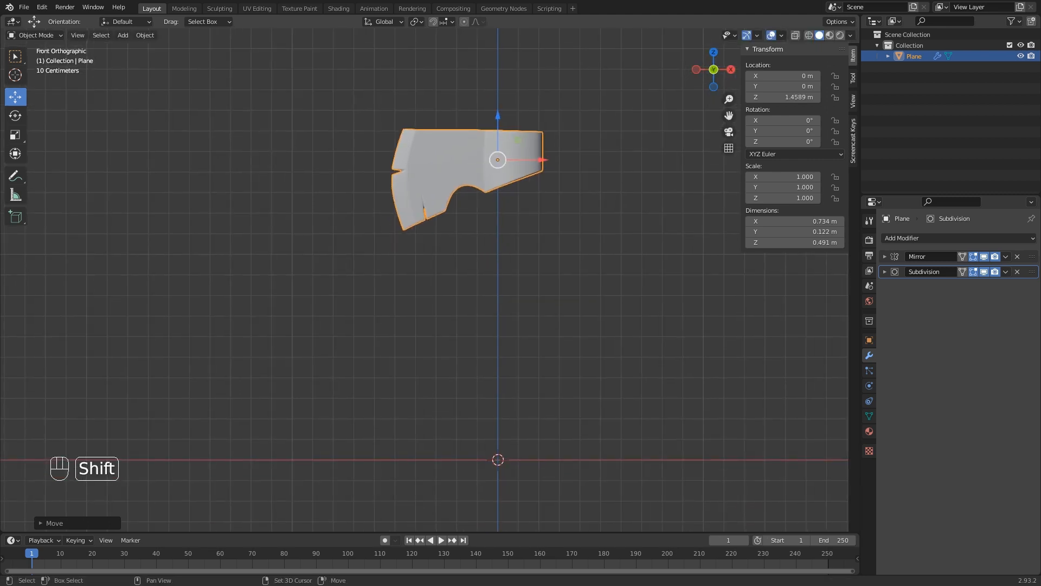
{"action": "key", "text": "shift+a"}
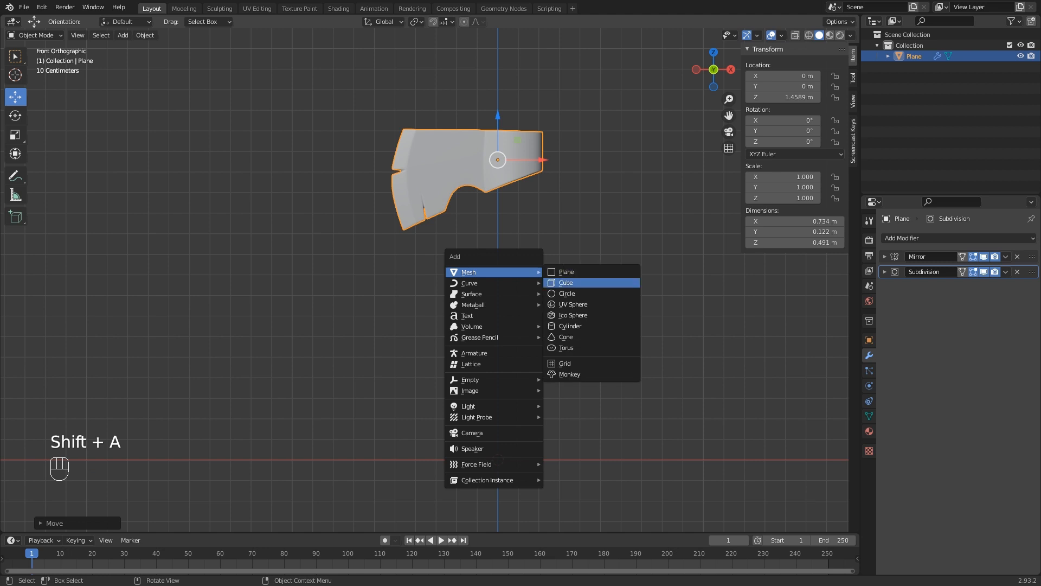
{"action": "left_click", "coordinate": [565, 283]}
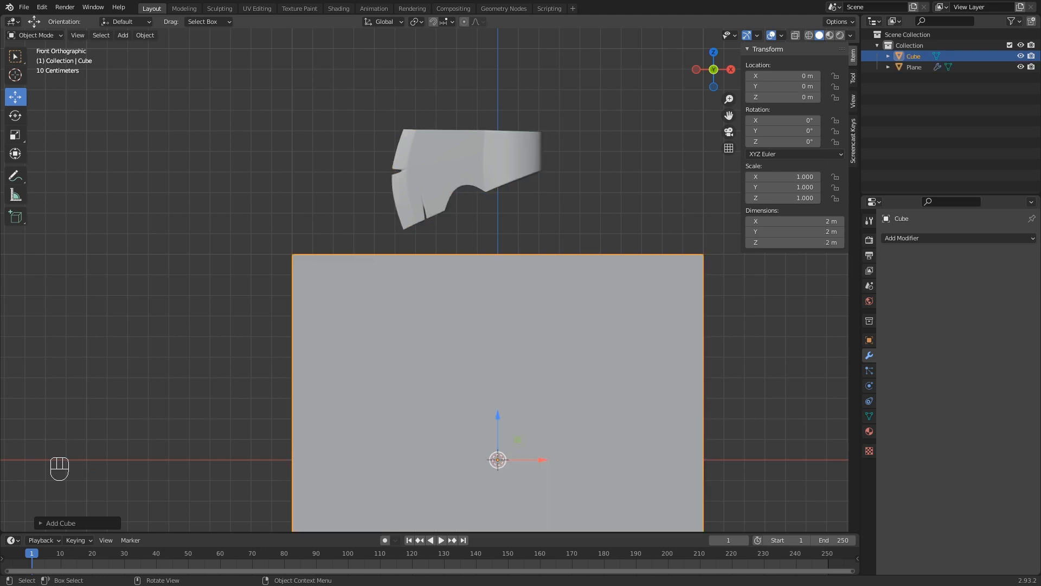
{"action": "key", "text": "Tab"}
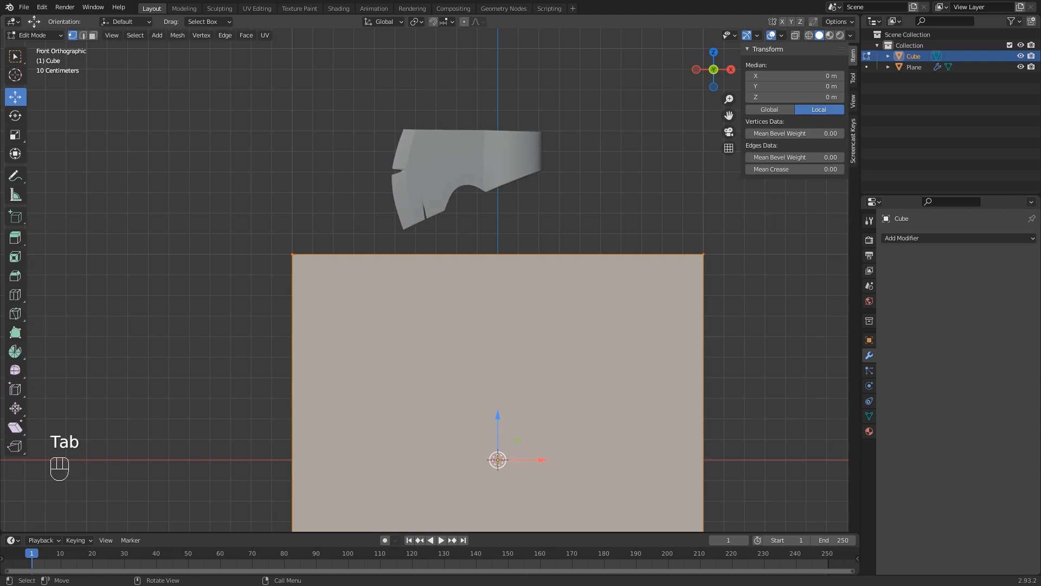
{"action": "key", "text": "s"}
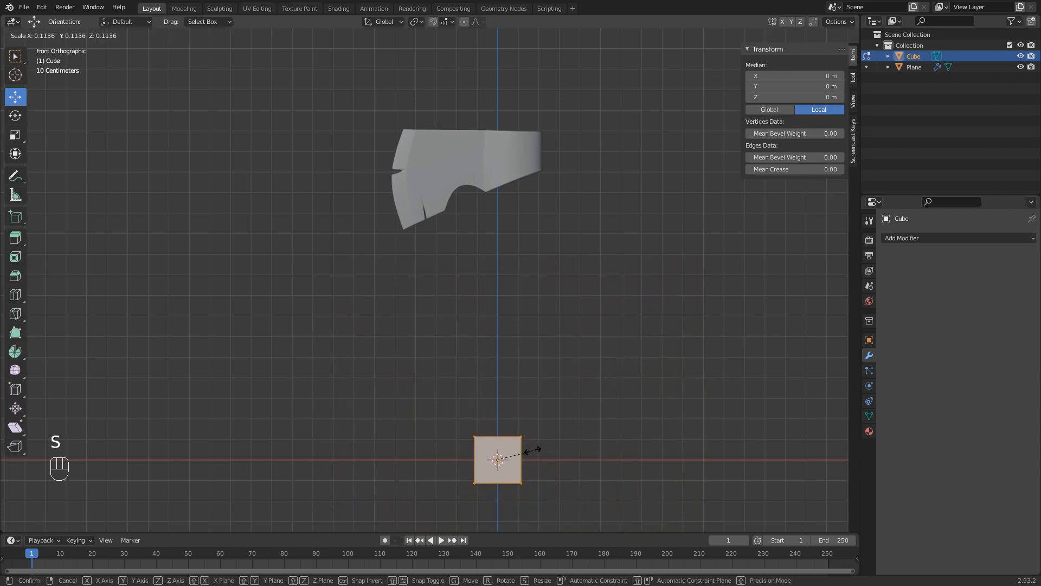
{"action": "left_click", "coordinate": [526, 448]}
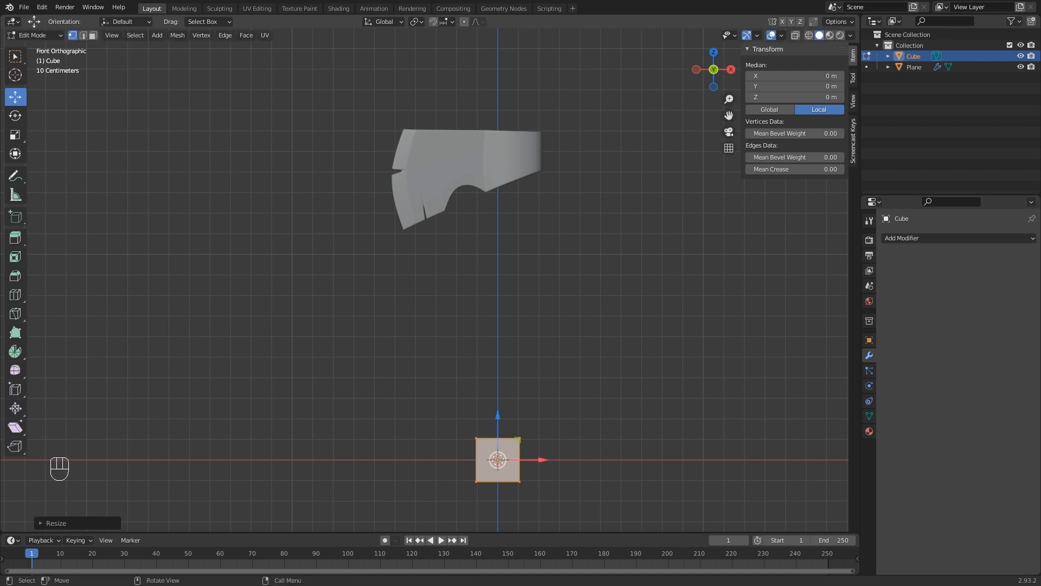
{"action": "scroll", "coordinate": [520, 442], "scroll_direction": "up", "scroll_amount": 1}
{"action": "middle_click_drag", "start_coordinate": [520, 442], "coordinate": [513, 374], "text": "shift"}
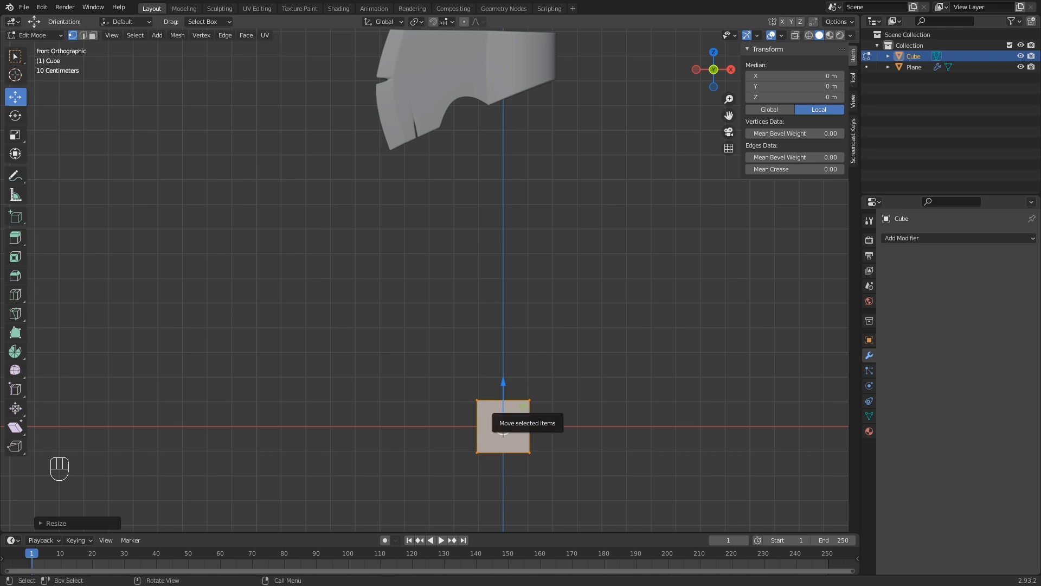
{"action": "key", "text": "Tab"}
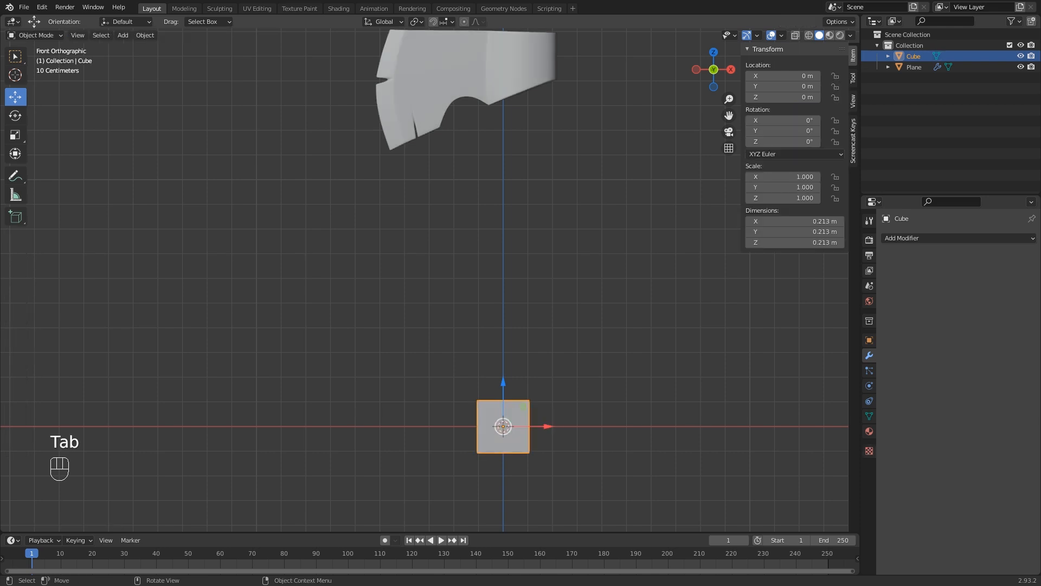
{"action": "key", "text": "Delete"}
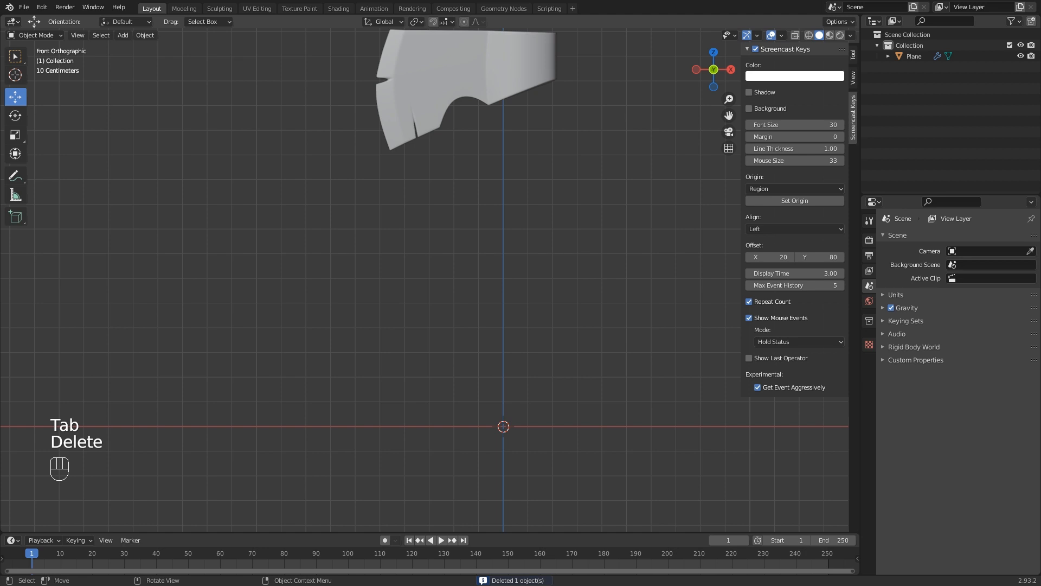
Add a mesh circle at the world origin and open it in Edit Mode.
{"action": "key", "text": "shift+a"}
{"action": "mouse_move", "coordinate": [467, 365]}
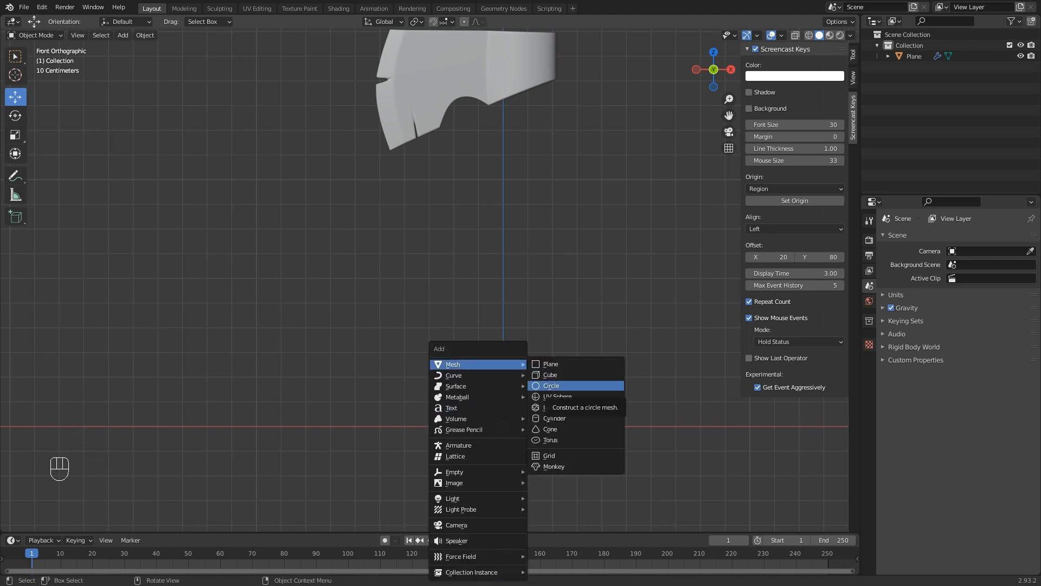
{"action": "left_click", "coordinate": [551, 386]}
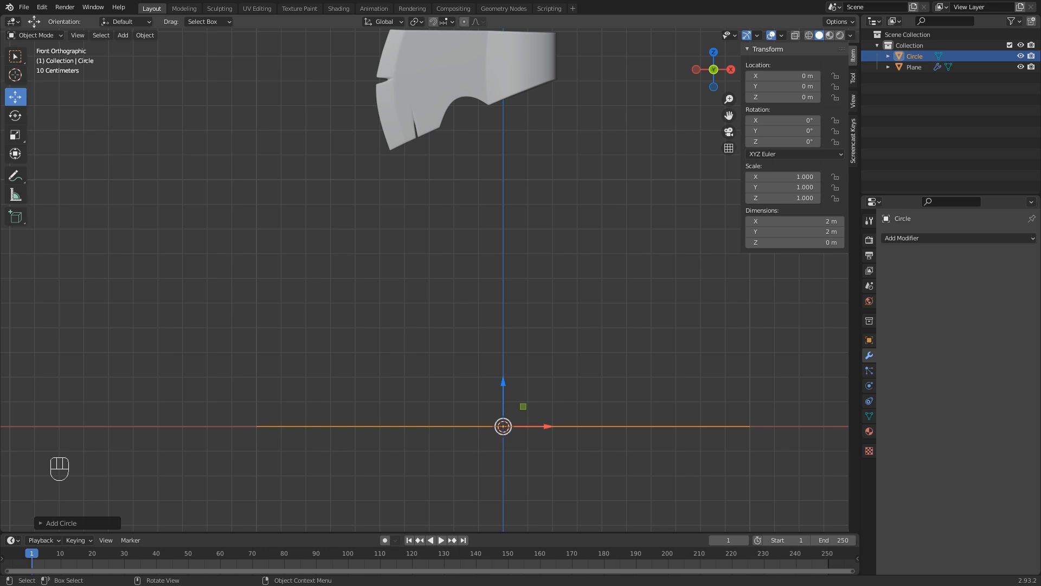
{"action": "key", "text": "Tab"}
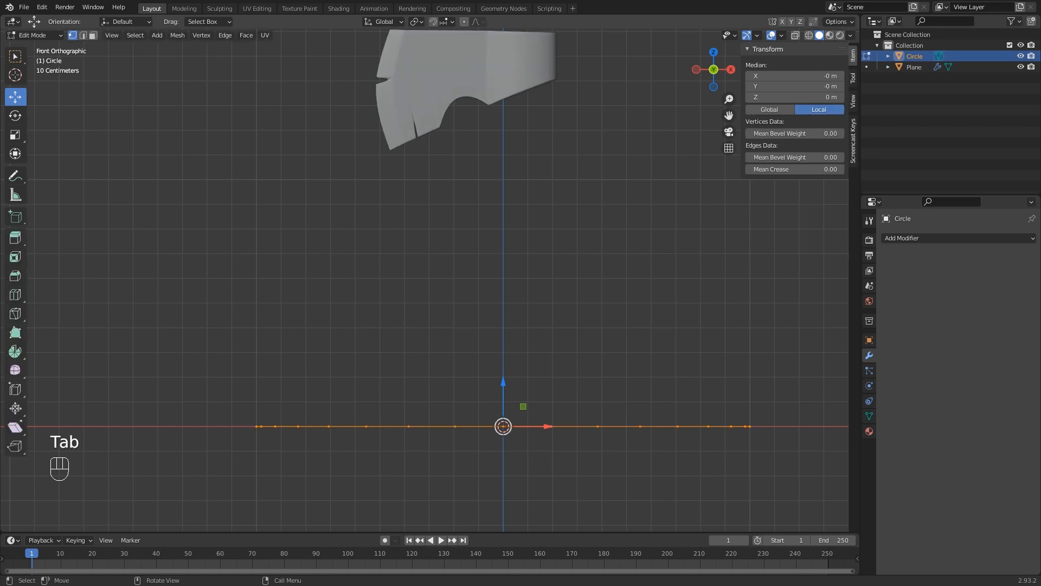
Scale the whole circle down to about 0.238 m in diameter.
{"action": "key", "text": "s"}
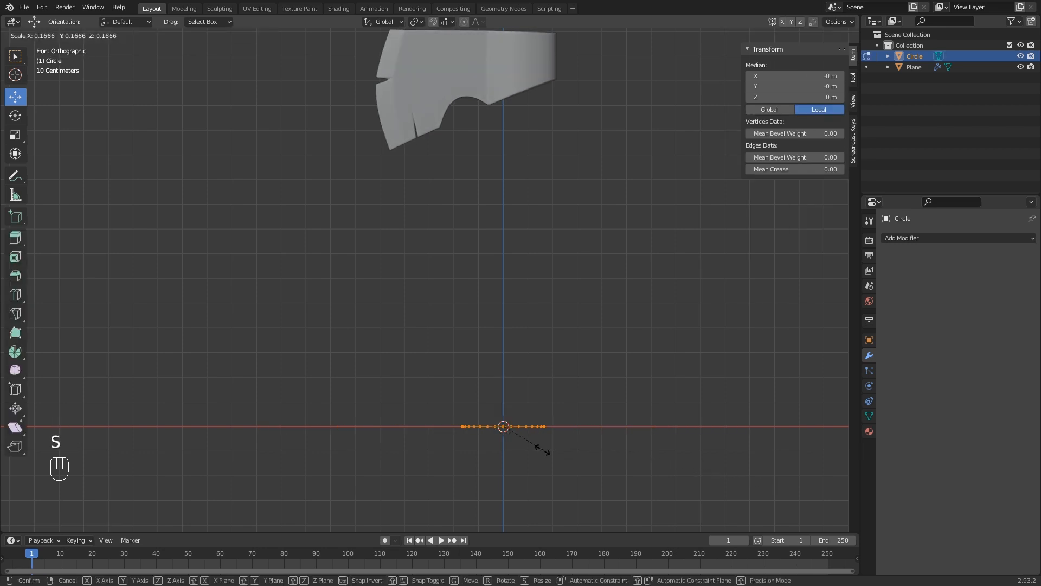
{"action": "left_click", "coordinate": [526, 444]}
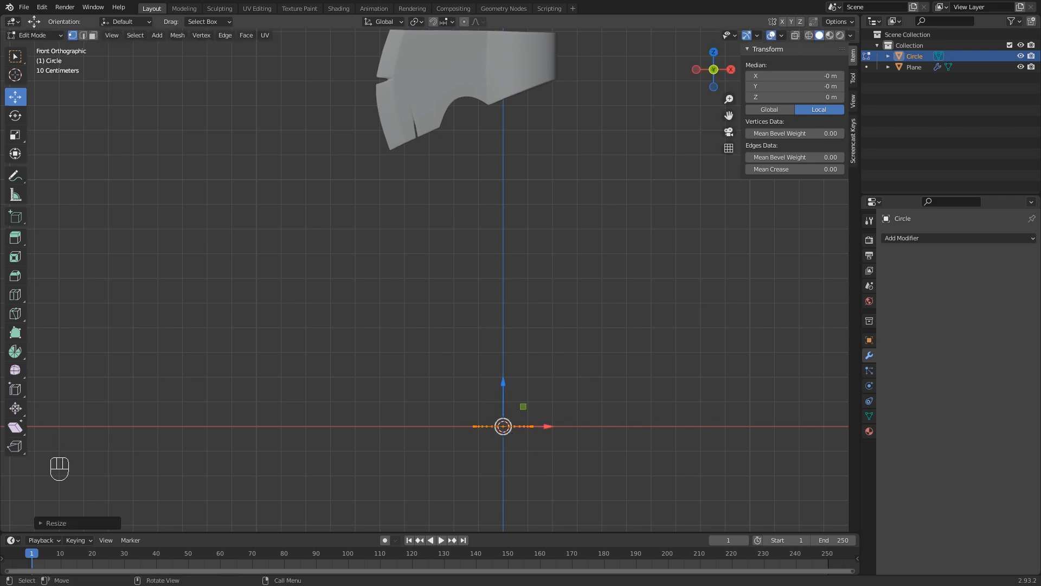
Delete the circle's vertices on the positive Y side, keeping the front half with the two end vertices on the X axis.
{"action": "middle_click_drag", "start_coordinate": [477, 337], "coordinate": [456, 185]}
{"action": "scroll", "coordinate": [513, 351], "scroll_direction": "up", "scroll_amount": 4}
{"action": "scroll", "coordinate": [456, 185], "scroll_direction": "up", "scroll_amount": 3}
{"action": "middle_click_drag", "start_coordinate": [605, 426], "coordinate": [532, 366], "text": "shift"}
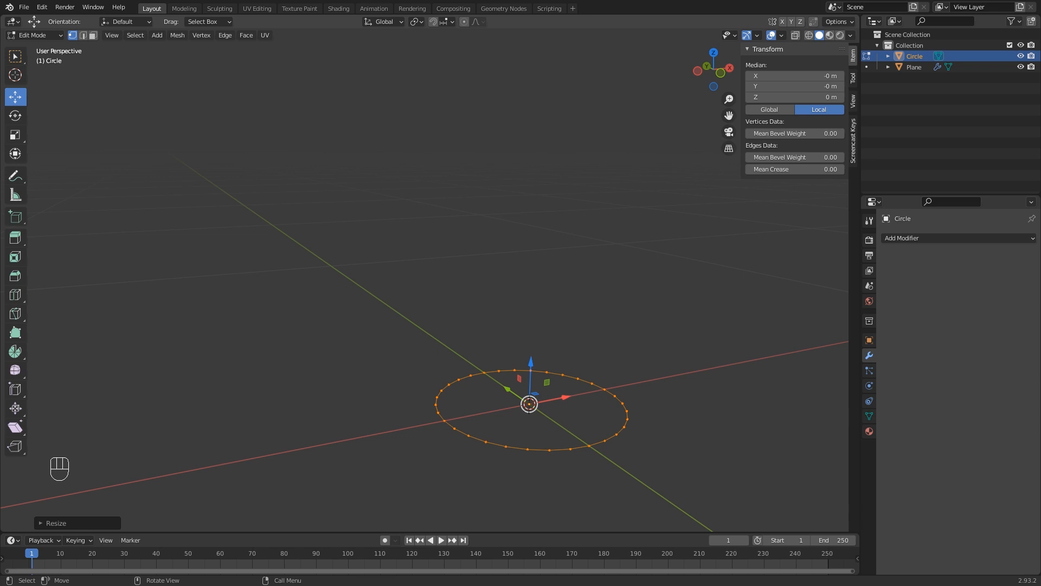
{"action": "left_click", "coordinate": [592, 383]}
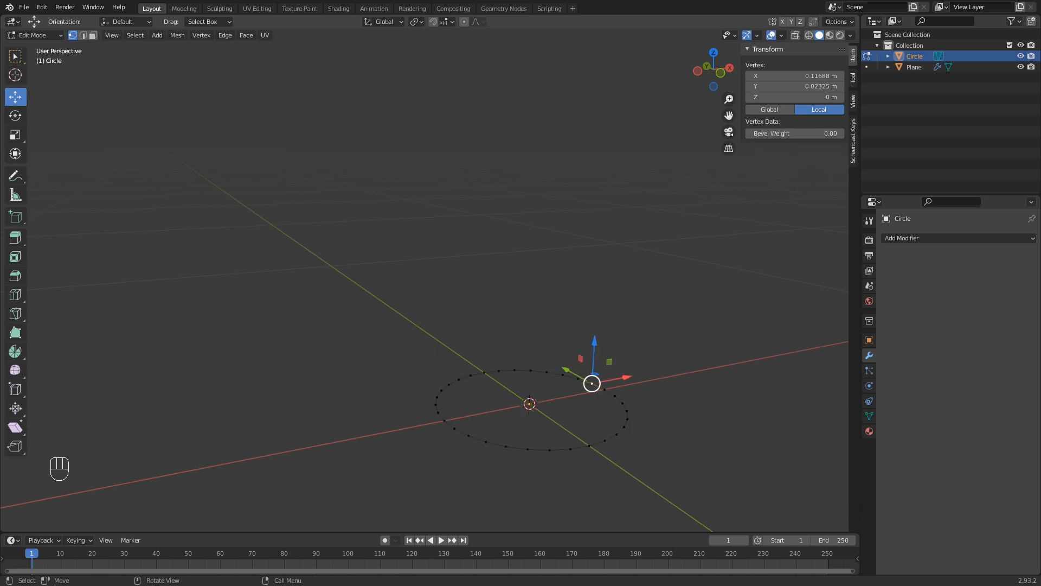
{"action": "key", "text": "c"}
{"action": "left_click", "coordinate": [577, 378]}
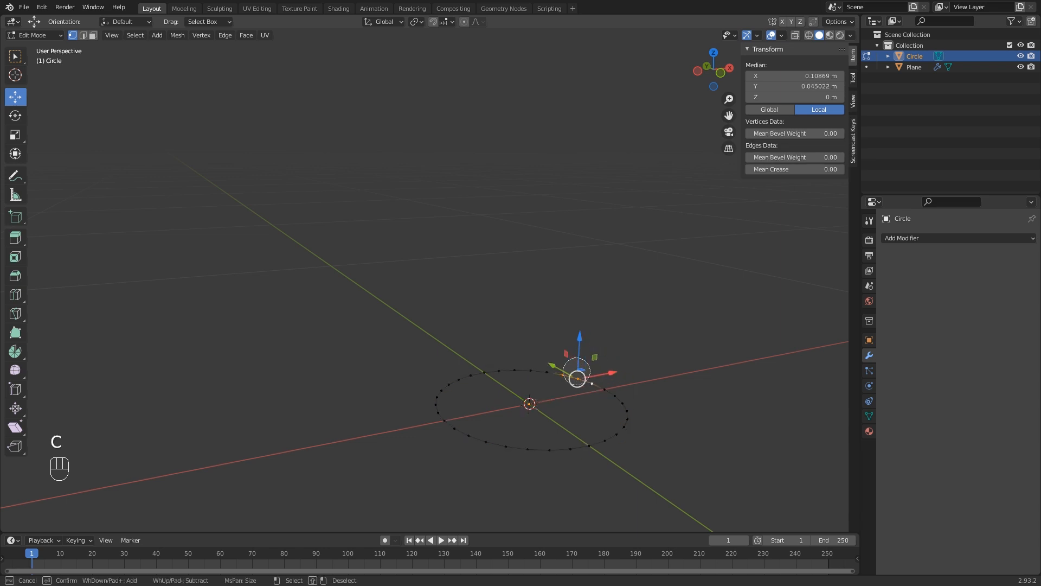
{"action": "mouse_move", "coordinate": [577, 378]}
{"action": "left_mouse_down"}
{"action": "mouse_move", "coordinate": [526, 368]}
{"action": "mouse_move", "coordinate": [461, 374]}
{"action": "mouse_move", "coordinate": [437, 405]}
{"action": "left_mouse_up"}
{"action": "right_click", "coordinate": [436, 405]}
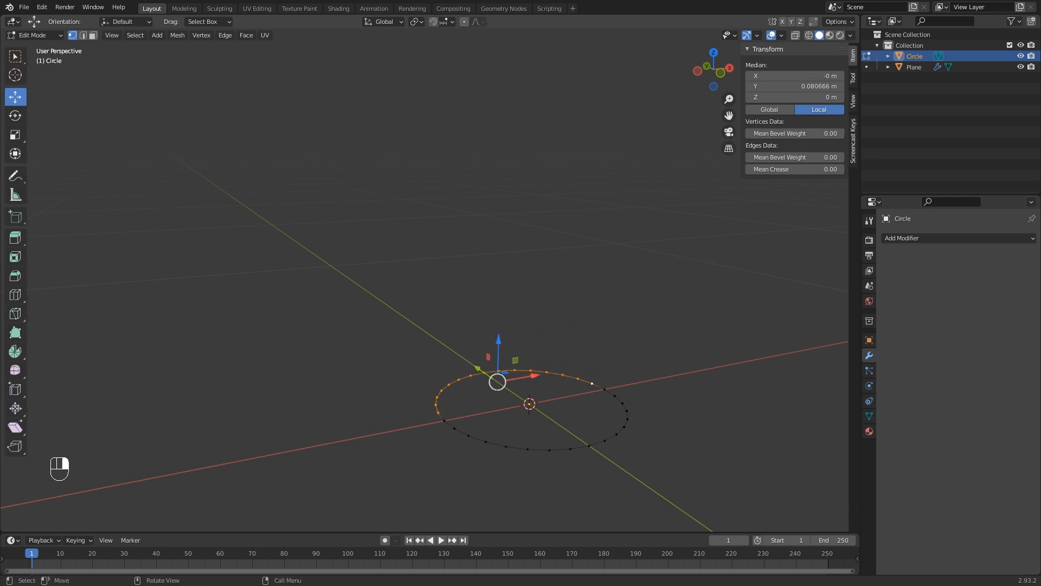
{"action": "key", "text": "x"}
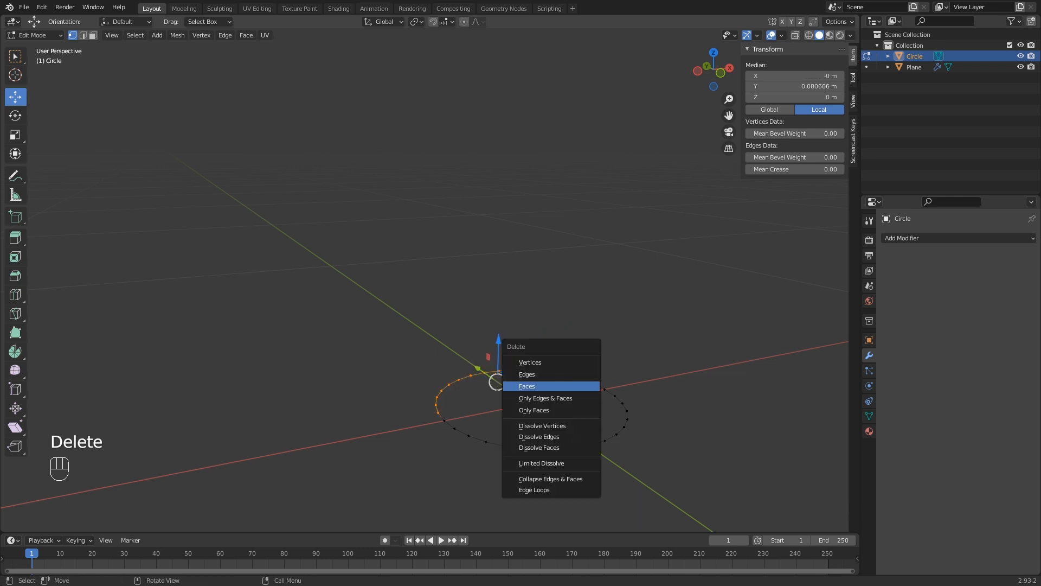
{"action": "left_click", "coordinate": [530, 362]}
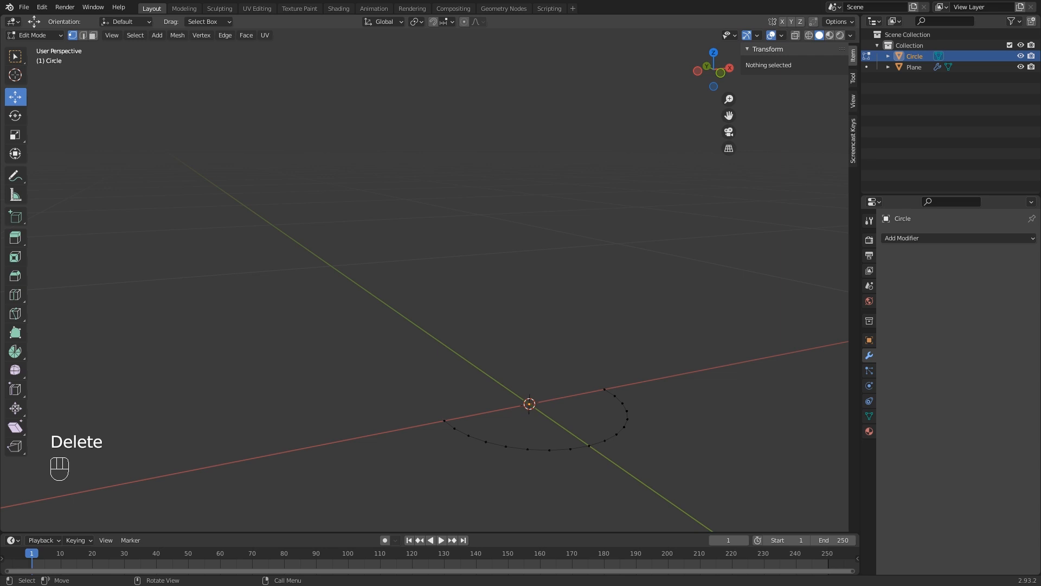
In Object Mode, add a Mirror modifier to the half circle and mirror it across the Y axis only.
{"action": "key", "text": "Tab"}
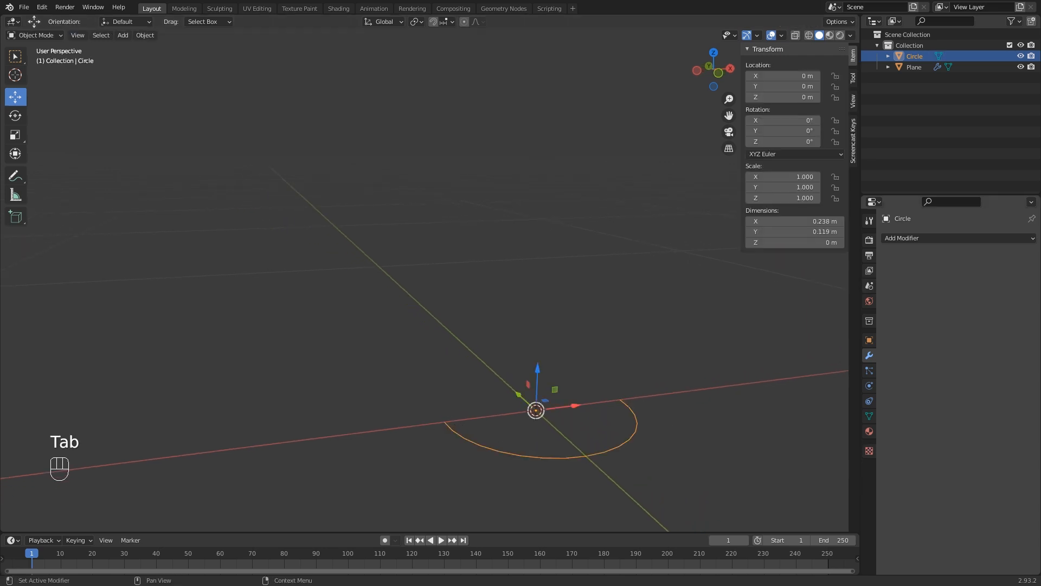
{"action": "left_click", "coordinate": [922, 238]}
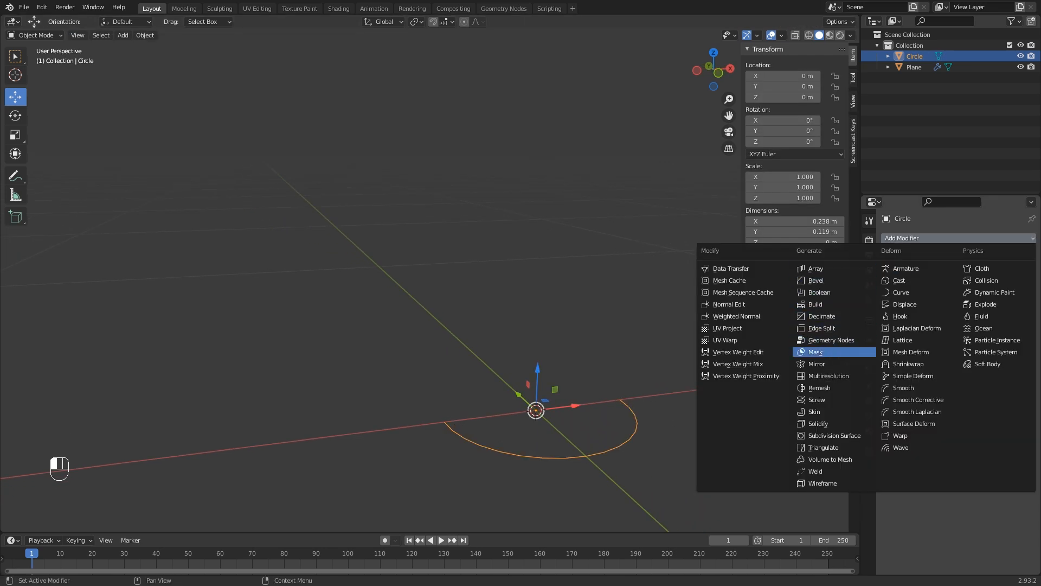
{"action": "left_click", "coordinate": [816, 364]}
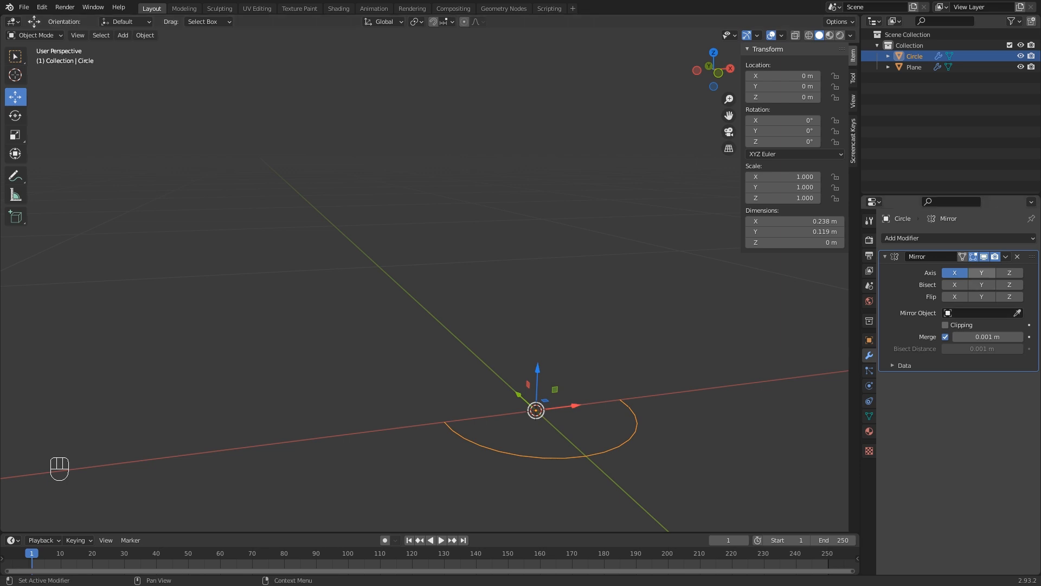
{"action": "left_click", "coordinate": [981, 272]}
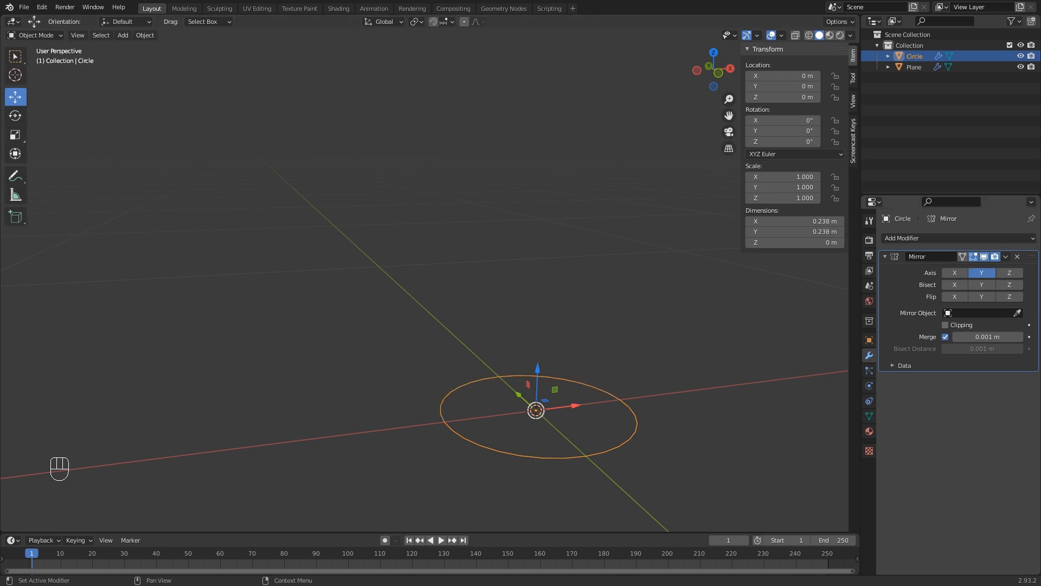
In front orthographic view, extrude the entire half circle up through the blade, to about 1.68 m high and 0.076 m along X.
{"action": "middle_click_drag", "start_coordinate": [596, 325], "coordinate": [574, 317]}
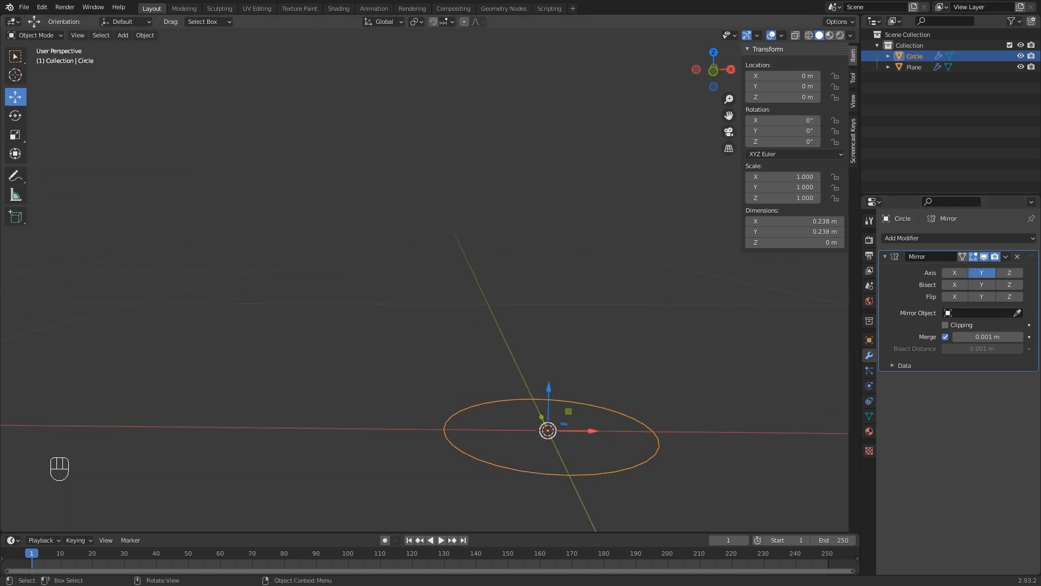
{"action": "key", "text": "KP_1"}
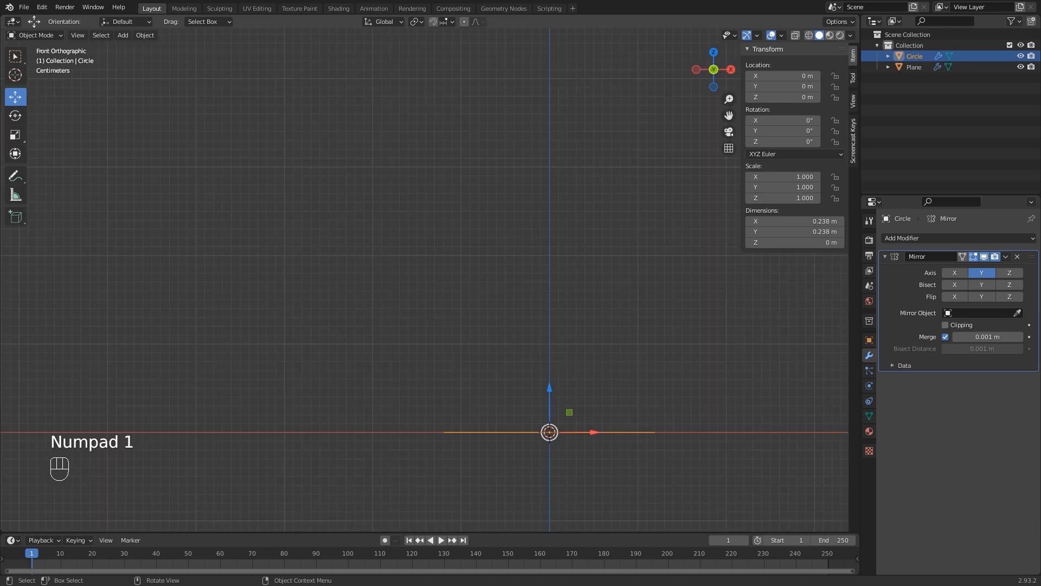
{"action": "scroll", "coordinate": [430, 279], "scroll_direction": "down", "scroll_amount": 1}
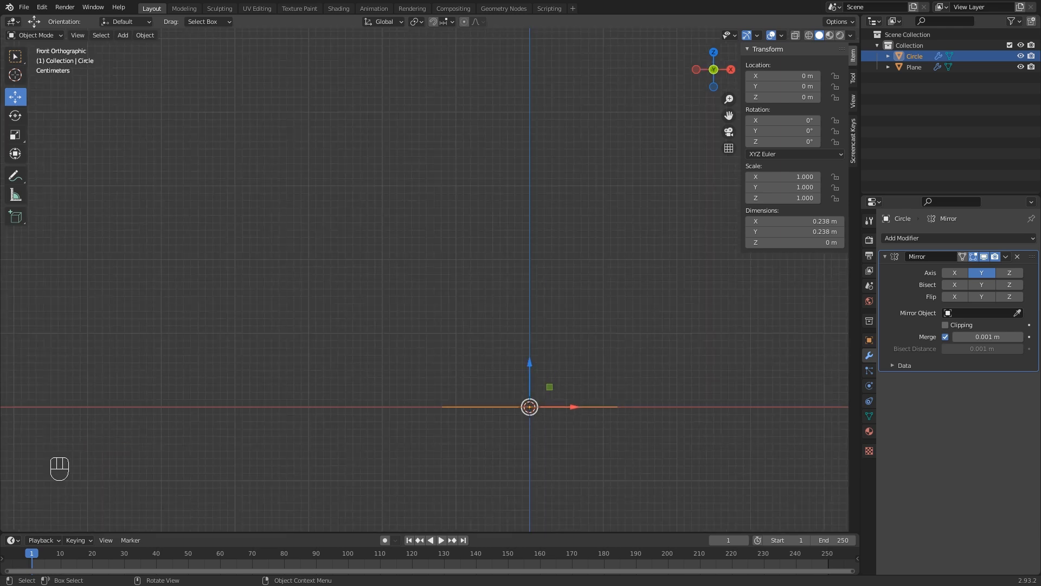
{"action": "key", "text": "Tab"}
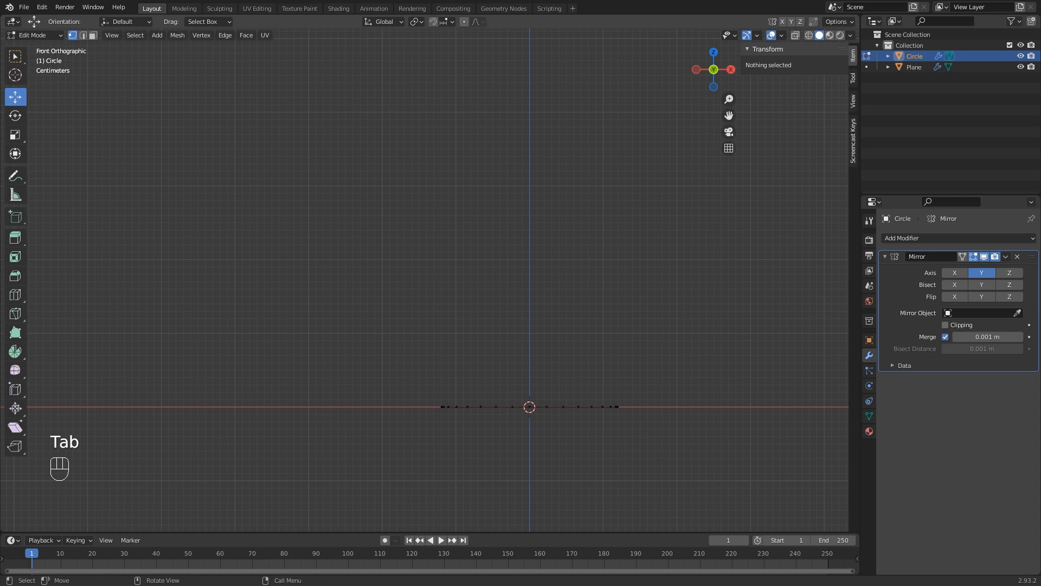
{"action": "key", "text": "a"}
{"action": "scroll", "coordinate": [428, 277], "scroll_direction": "down", "scroll_amount": 7}
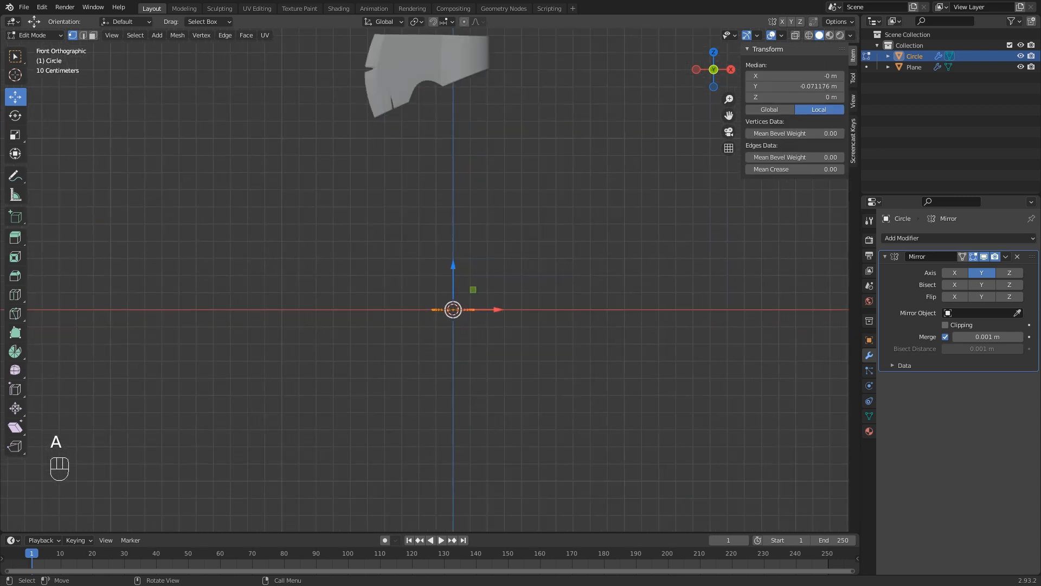
{"action": "middle_click_drag", "start_coordinate": [453, 309], "coordinate": [524, 409], "text": "shift"}
{"action": "scroll", "coordinate": [524, 409], "scroll_direction": "up", "scroll_amount": 2}
{"action": "scroll", "coordinate": [524, 409], "scroll_direction": "down", "scroll_amount": 1}
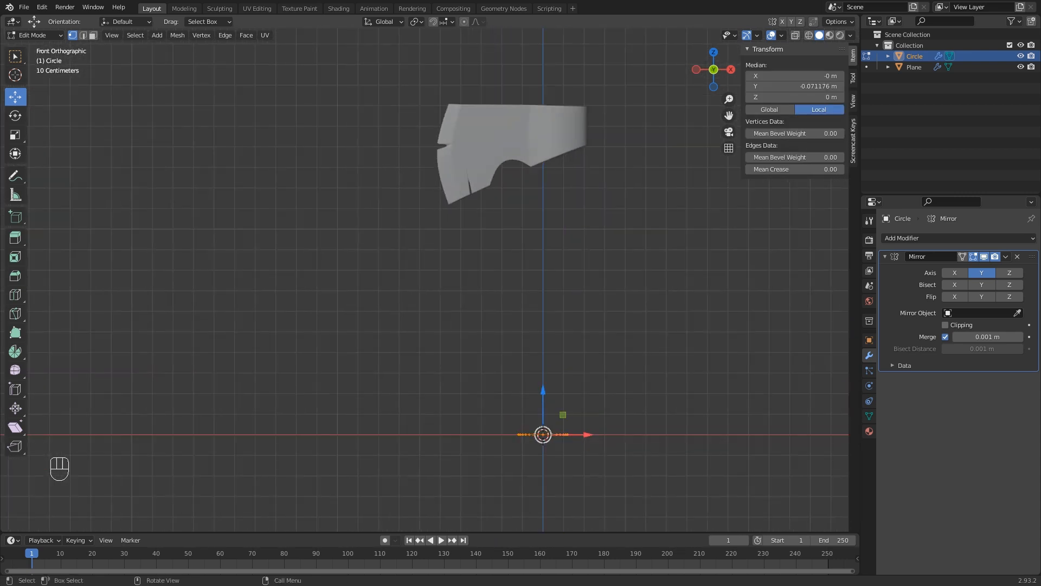
{"action": "key", "text": "e"}
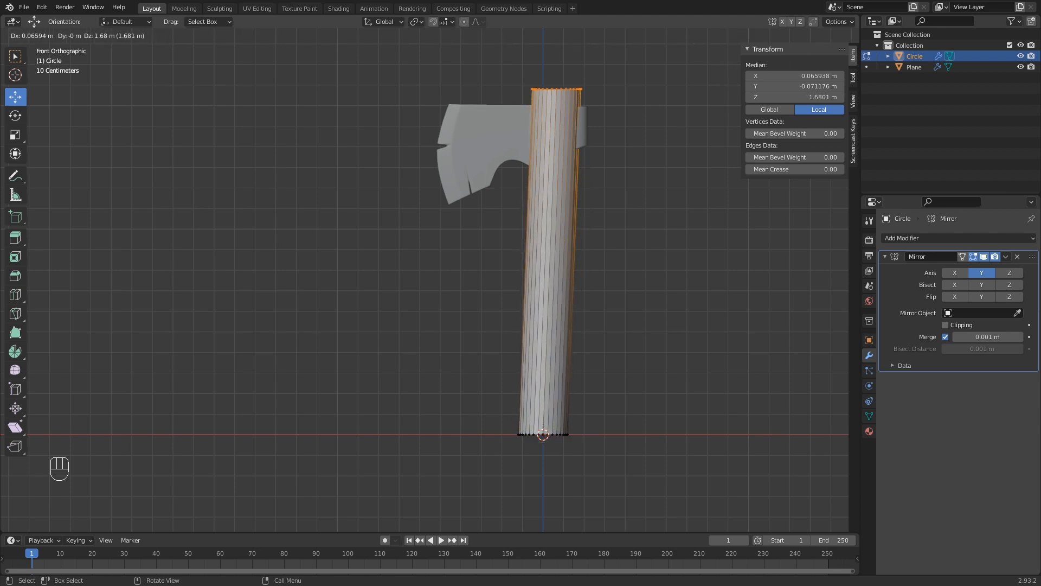
{"action": "key", "text": "Return"}
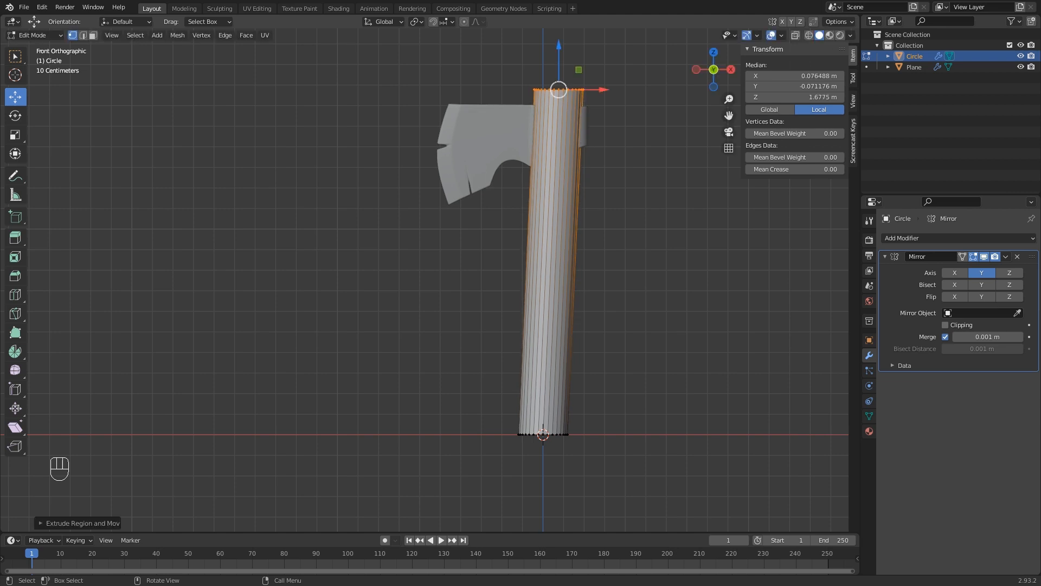
Scale the extruded top rim smaller to taper the handle, and lower it to a height of about 1.627 m.
{"action": "key", "text": "s"}
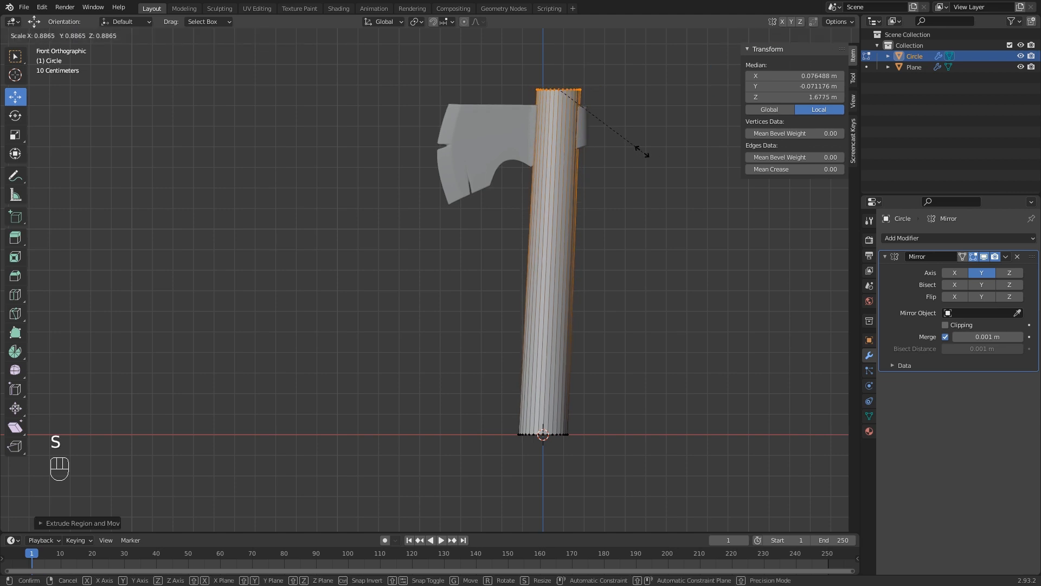
{"action": "left_click", "coordinate": [641, 152]}
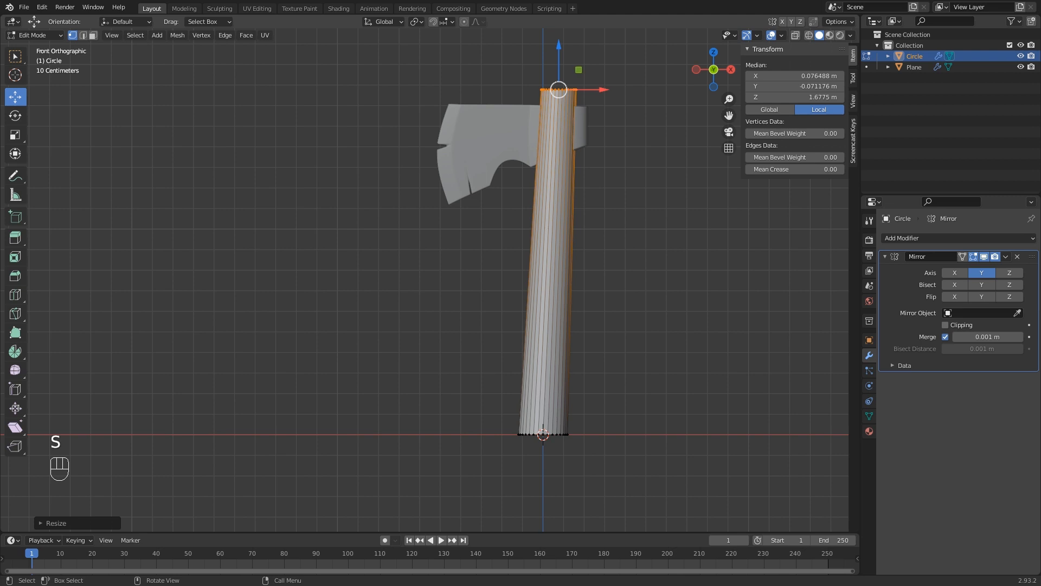
{"action": "left_click_drag", "start_coordinate": [559, 60], "coordinate": [558, 70]}
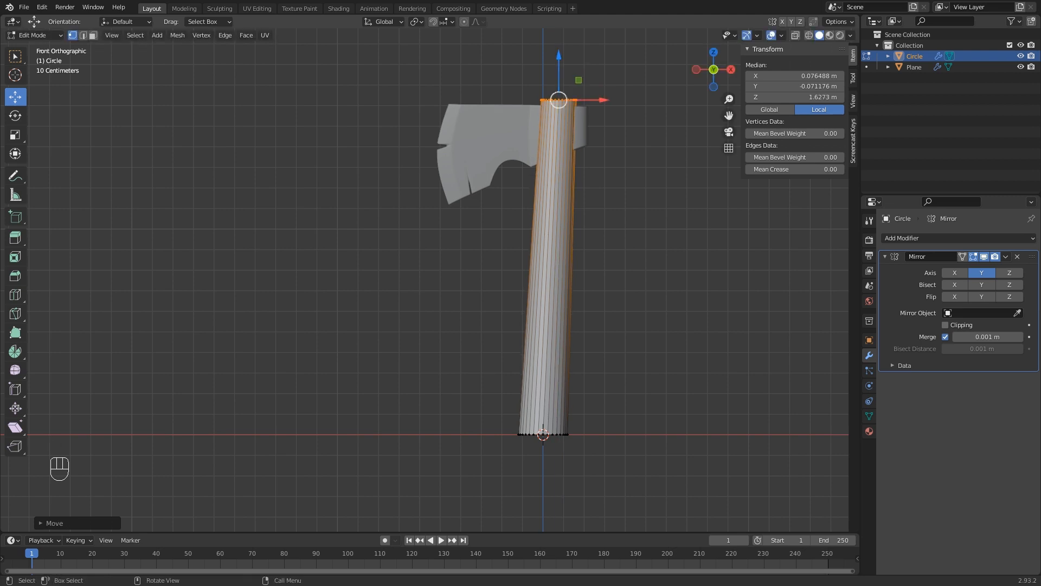
Enable Clipping on the Mirror modifier and move the top rim along Y until it meets its mirrored half.
{"action": "middle_click_drag", "start_coordinate": [434, 271], "coordinate": [387, 272], "text": "shift"}
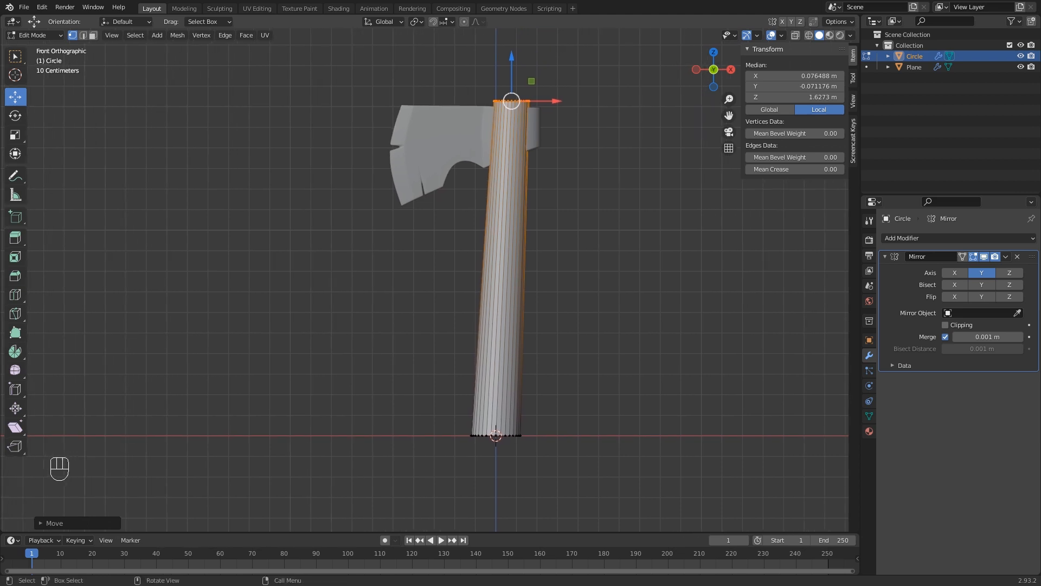
{"action": "middle_click_drag", "start_coordinate": [488, 271], "coordinate": [411, 333]}
{"action": "scroll", "coordinate": [425, 280], "scroll_direction": "up", "scroll_amount": 2}
{"action": "middle_click_drag", "start_coordinate": [433, 271], "coordinate": [421, 286], "text": "shift"}
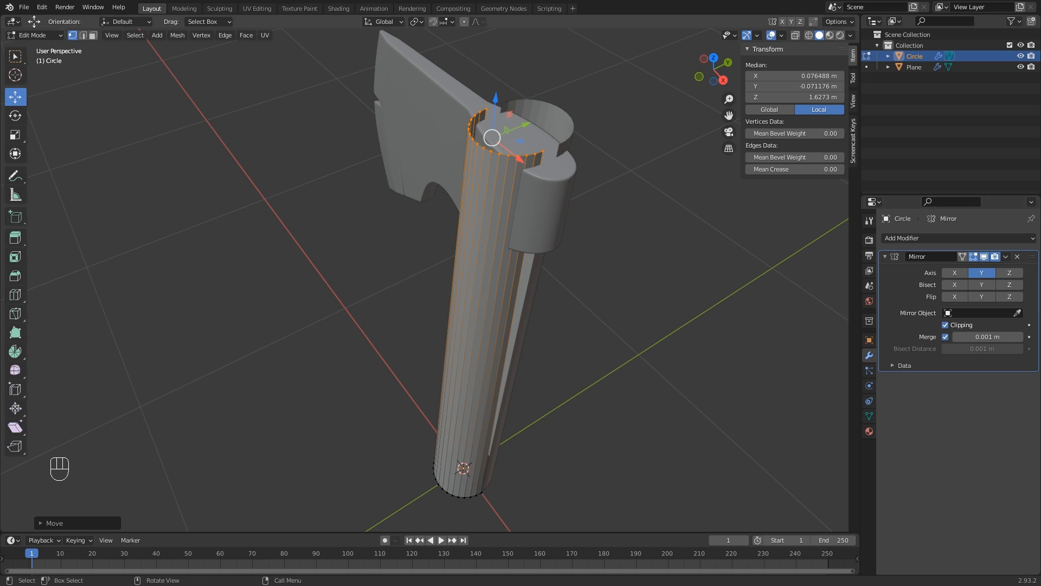
{"action": "left_click_drag", "start_coordinate": [507, 130], "coordinate": [533, 124]}
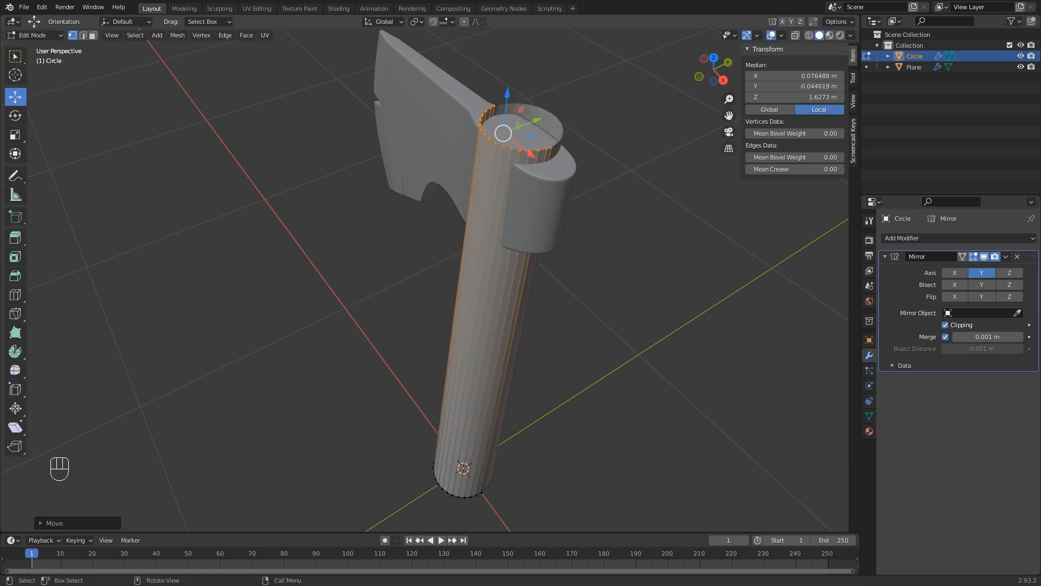
Try to narrow the handle's top rim by scaling it along the Y axis.
{"action": "mouse_move", "coordinate": [534, 130]}
{"action": "middle_mouse_down"}
{"action": "mouse_move", "coordinate": [504, 125]}
{"action": "mouse_move", "coordinate": [530, 140]}
{"action": "mouse_move", "coordinate": [497, 130]}
{"action": "mouse_move", "coordinate": [515, 134]}
{"action": "middle_mouse_up"}
{"action": "scroll", "coordinate": [478, 279], "scroll_direction": "up", "scroll_amount": 2}
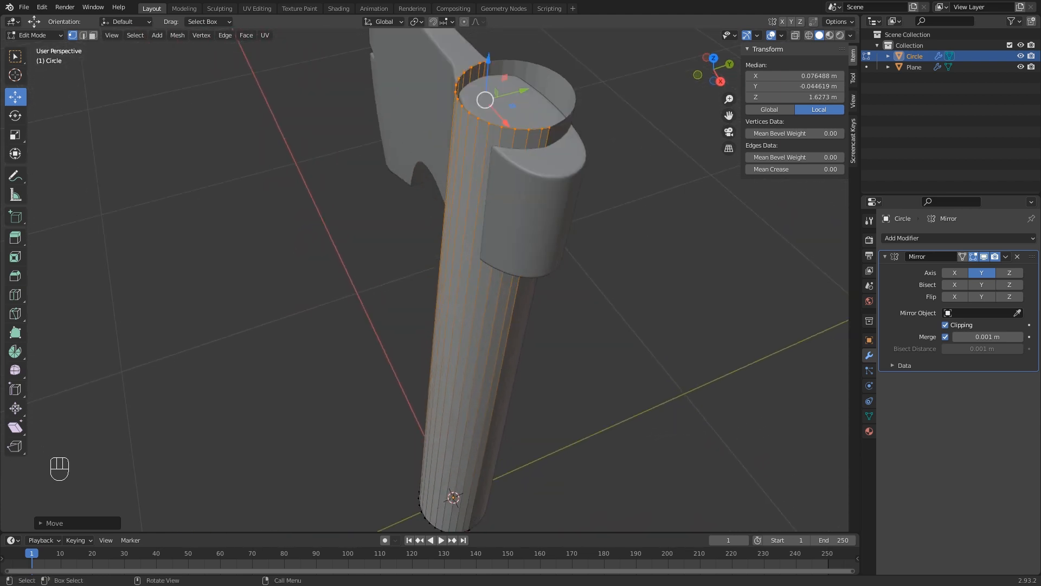
{"action": "middle_click_drag", "start_coordinate": [488, 217], "coordinate": [479, 216]}
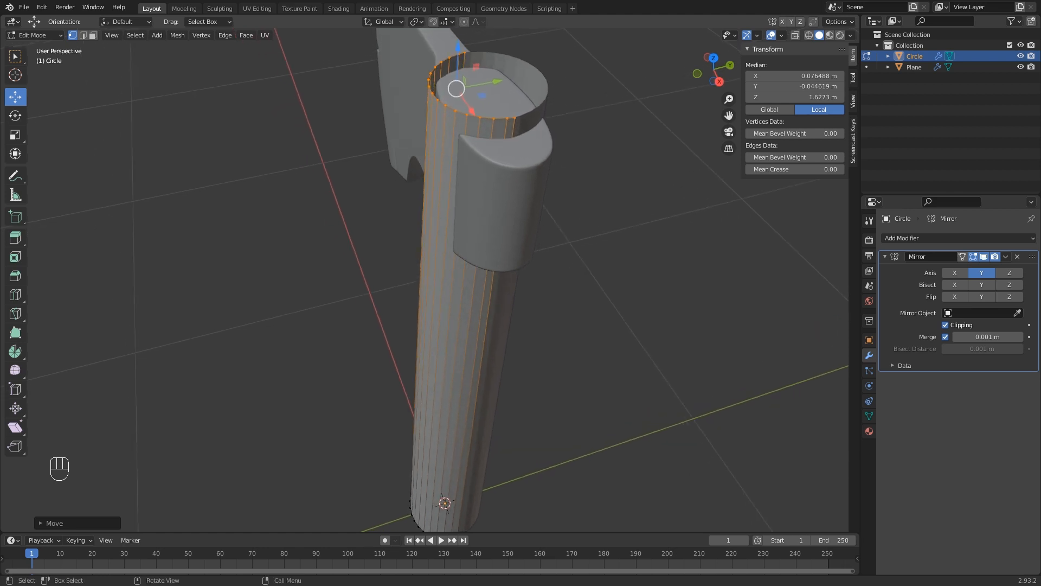
{"action": "key", "text": "s"}
{"action": "key", "text": "y"}
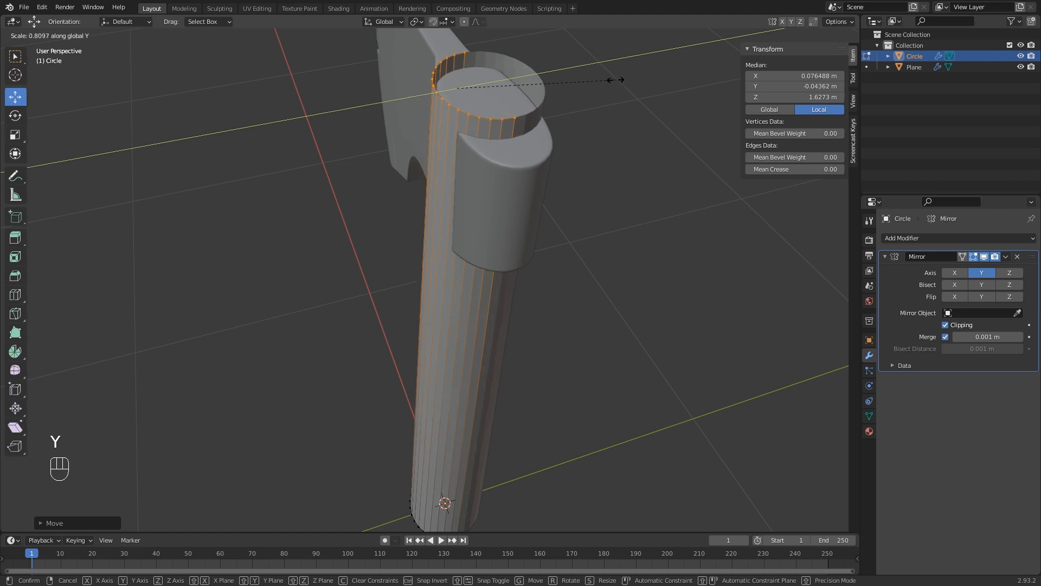
{"action": "left_click", "coordinate": [632, 77]}
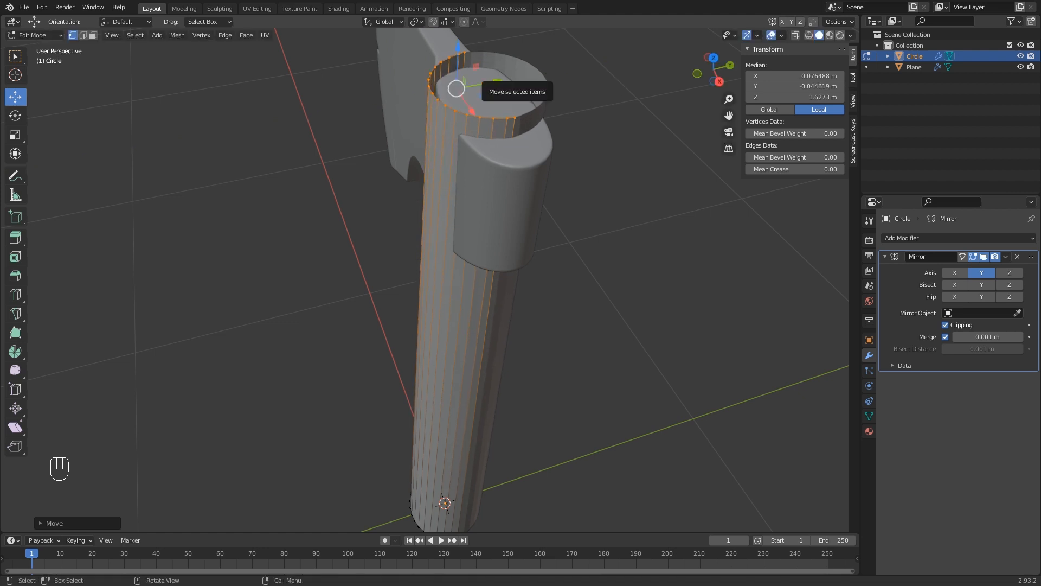
{"action": "left_click_drag", "start_coordinate": [494, 82], "coordinate": [496, 83]}
Narrow the handle's top rim by moving its two outermost side vertices about 0.026 m along Y with proportional editing at size 0.10.
{"action": "left_click", "coordinate": [432, 87]}
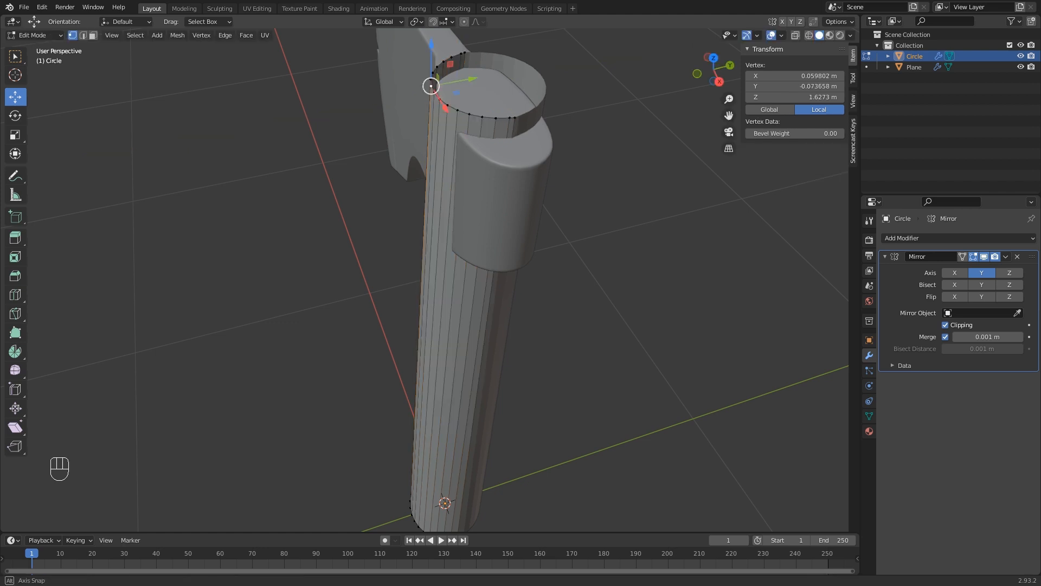
{"action": "scroll", "coordinate": [434, 89], "scroll_direction": "up", "scroll_amount": 2}
{"action": "left_click", "coordinate": [479, 172], "text": "shift"}
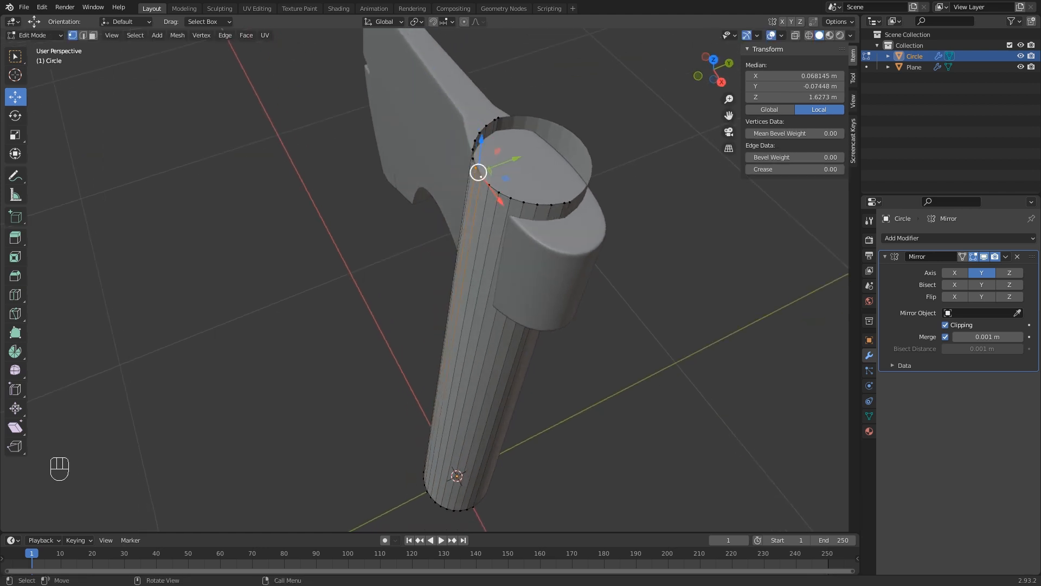
{"action": "mouse_move", "coordinate": [480, 181]}
{"action": "middle_mouse_down"}
{"action": "mouse_move", "coordinate": [516, 173]}
{"action": "mouse_move", "coordinate": [476, 189]}
{"action": "middle_mouse_up"}
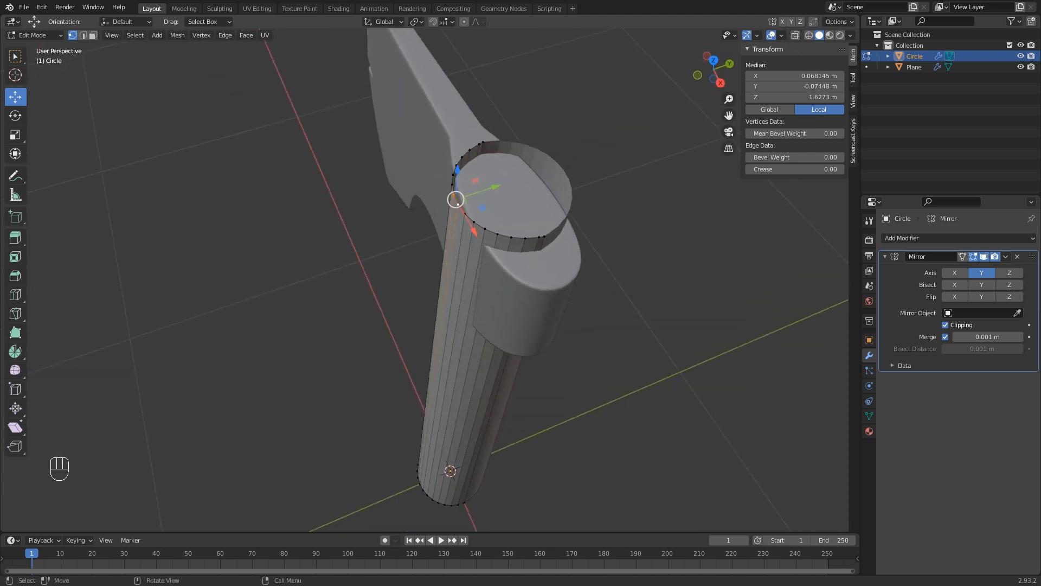
{"action": "key", "text": "o"}
{"action": "left_click_drag", "start_coordinate": [496, 187], "coordinate": [499, 187]}
{"action": "right_click", "coordinate": [499, 187]}
{"action": "scroll", "coordinate": [499, 187], "scroll_direction": "up", "scroll_amount": 2}
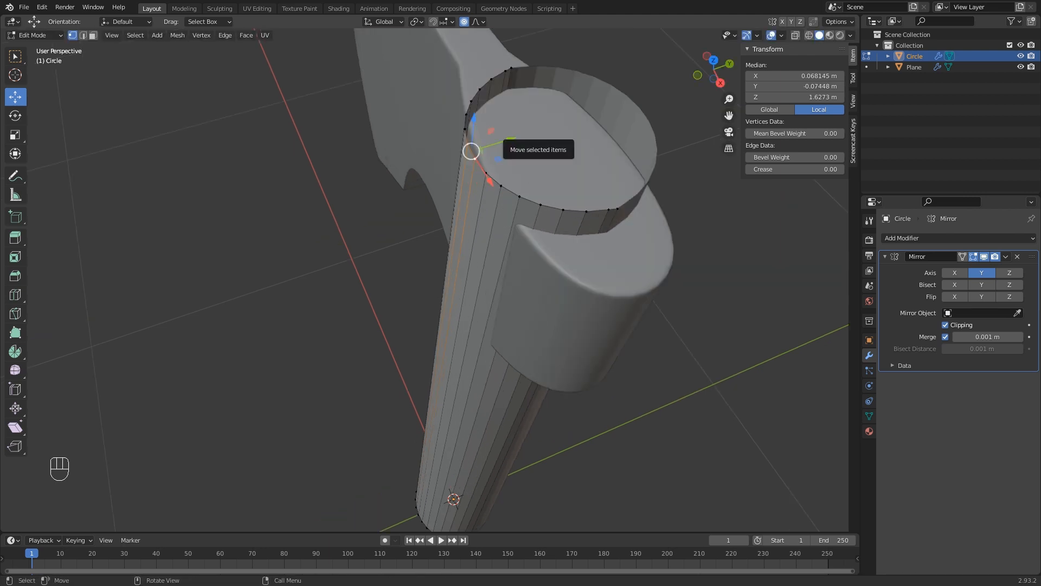
{"action": "scroll", "coordinate": [507, 140], "scroll_direction": "down", "scroll_amount": 3}
{"action": "middle_click_drag", "start_coordinate": [507, 140], "coordinate": [501, 159], "text": "shift"}
{"action": "key", "text": "g"}
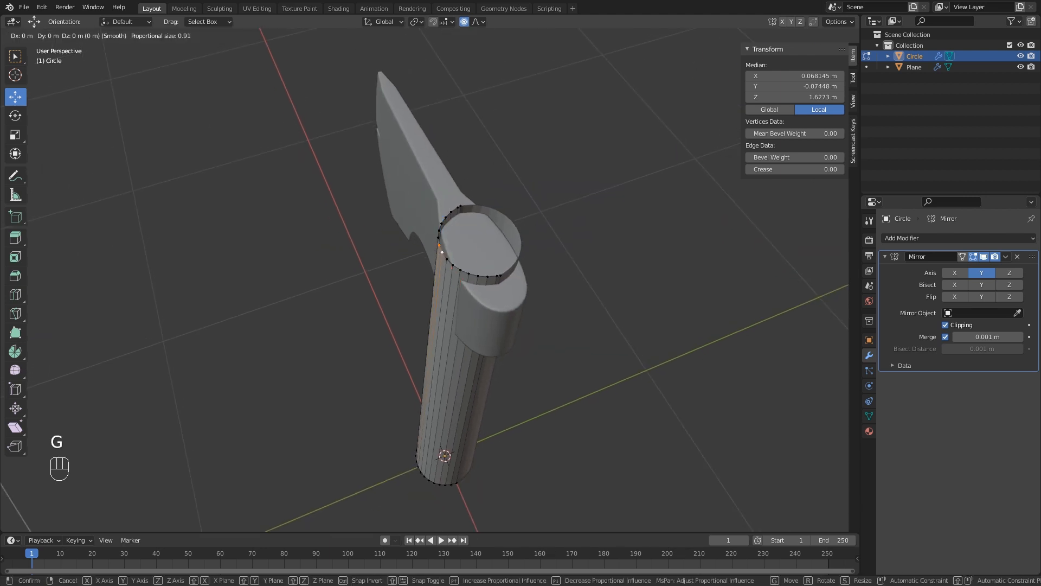
{"action": "key", "text": "y"}
{"action": "scroll", "coordinate": [440, 249], "scroll_direction": "up", "scroll_amount": 16}
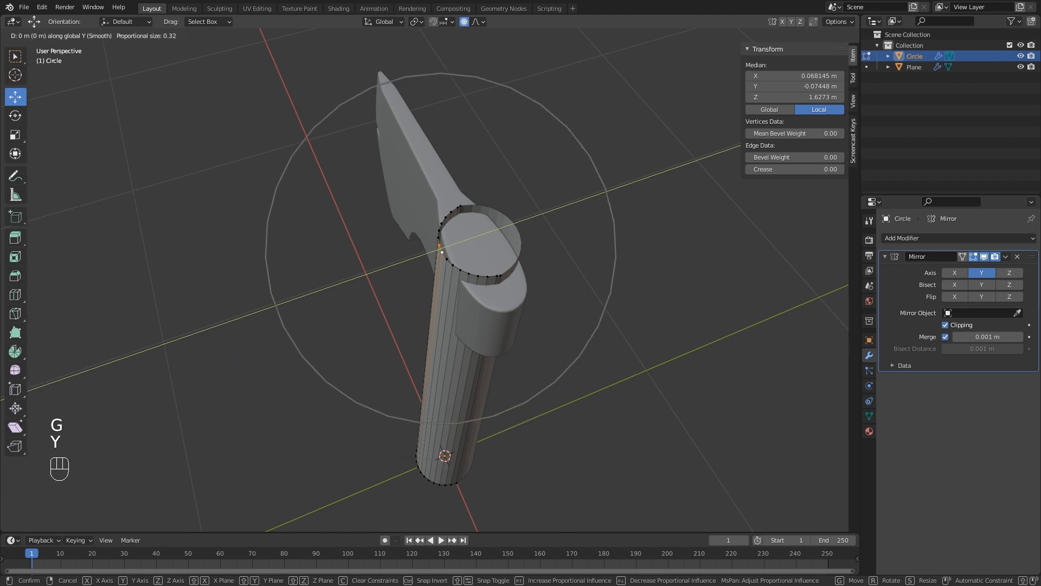
{"action": "scroll", "coordinate": [442, 252], "scroll_direction": "up", "scroll_amount": 3}
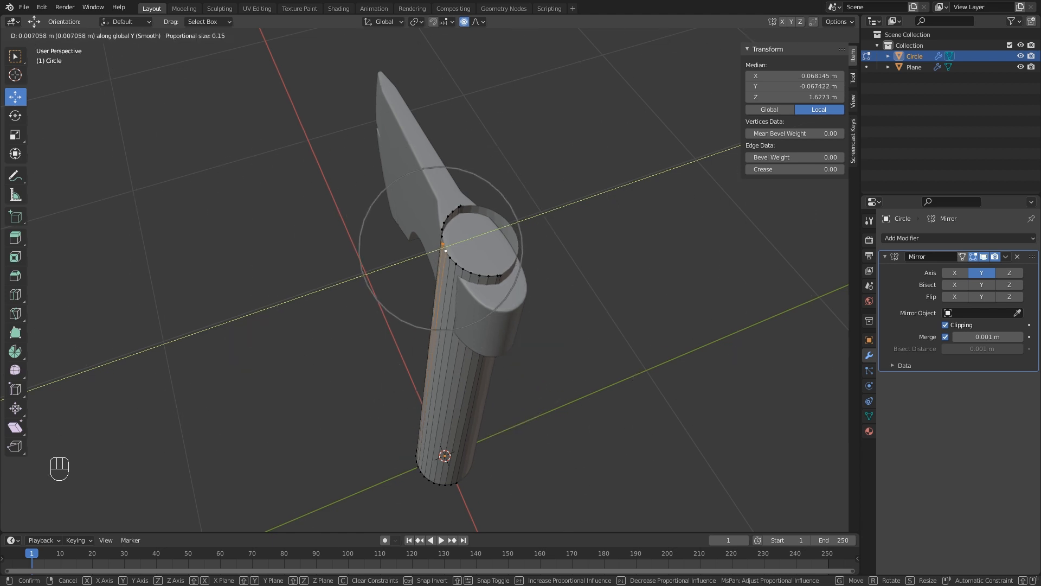
{"action": "scroll", "coordinate": [448, 250], "scroll_direction": "up", "scroll_amount": 2}
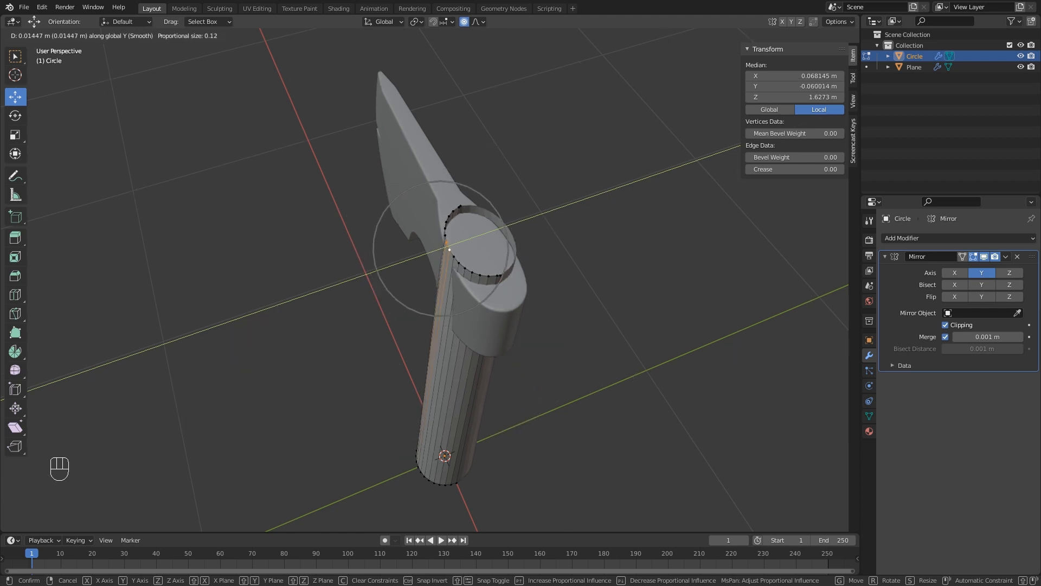
{"action": "scroll", "coordinate": [451, 249], "scroll_direction": "up", "scroll_amount": 2}
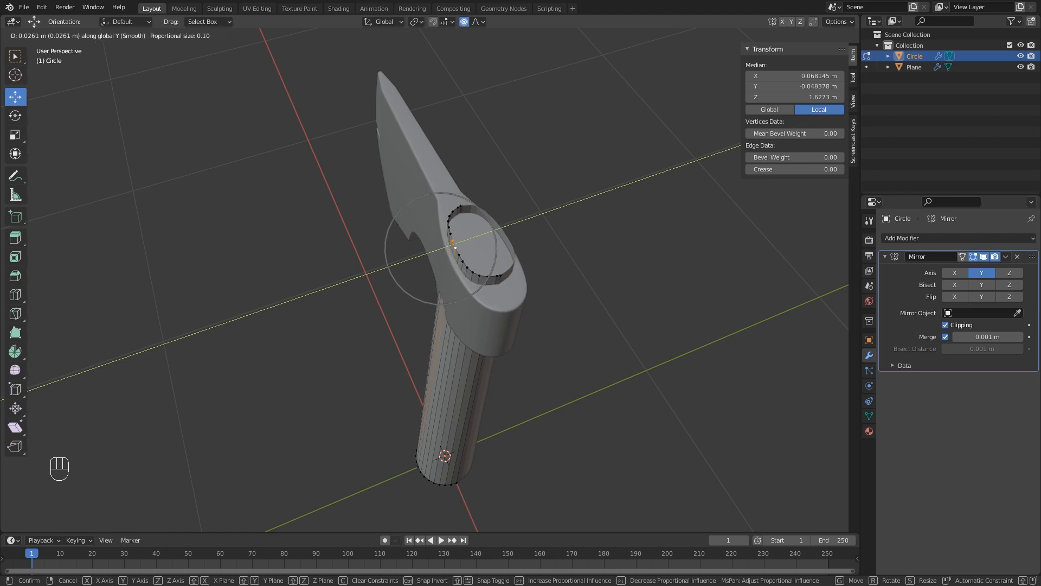
{"action": "left_click", "coordinate": [454, 248]}
Extrude the handle's entire top rim and scale the new edges inward to about 0.52.
{"action": "middle_click_drag", "start_coordinate": [454, 247], "coordinate": [496, 302]}
{"action": "scroll", "coordinate": [526, 226], "scroll_direction": "up", "scroll_amount": 2}
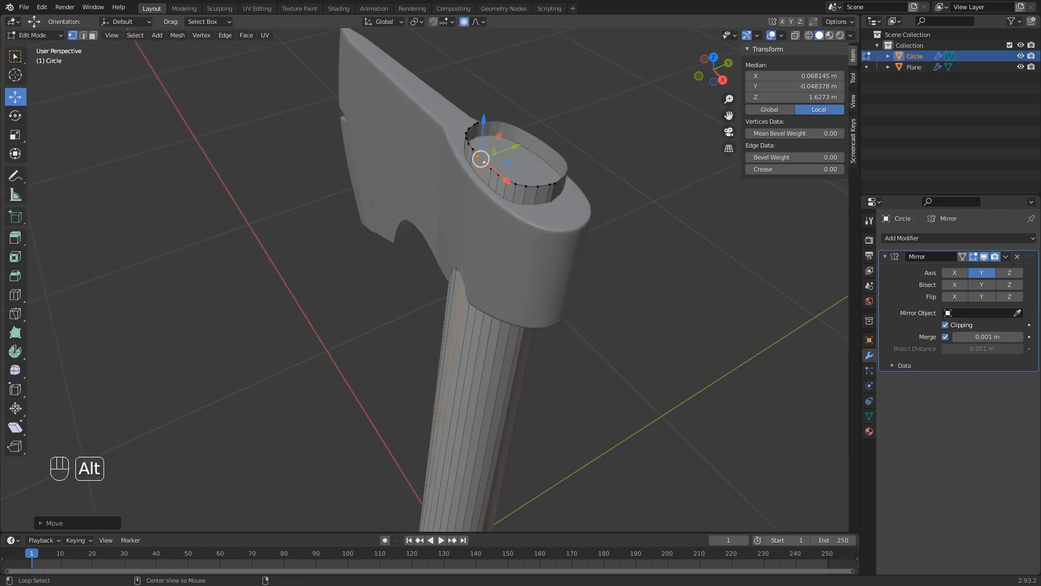
{"action": "left_click", "coordinate": [525, 186], "text": "alt"}
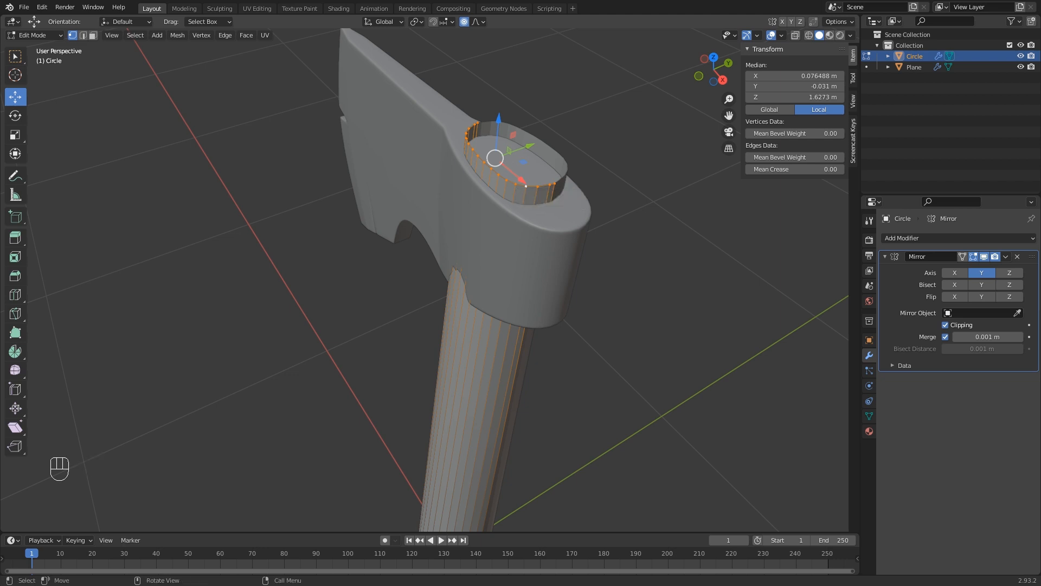
{"action": "scroll", "coordinate": [438, 280], "scroll_direction": "up", "scroll_amount": 3}
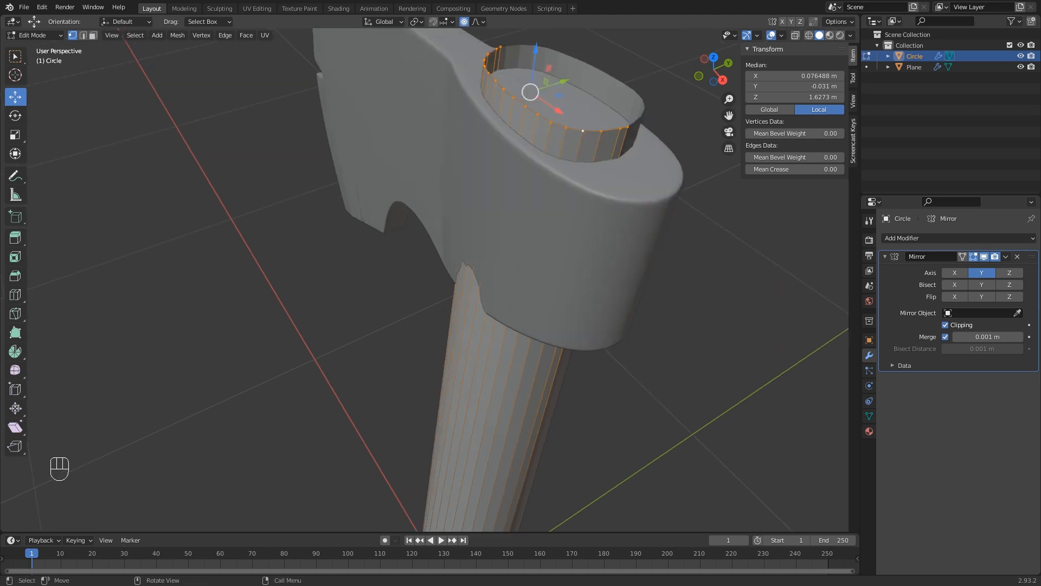
{"action": "key", "text": "e"}
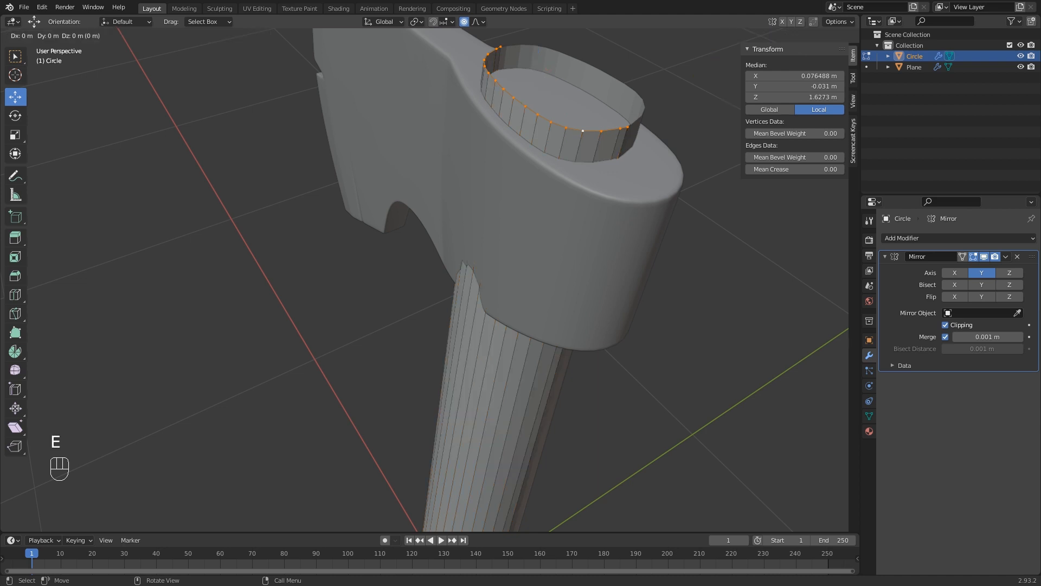
{"action": "key", "text": "s"}
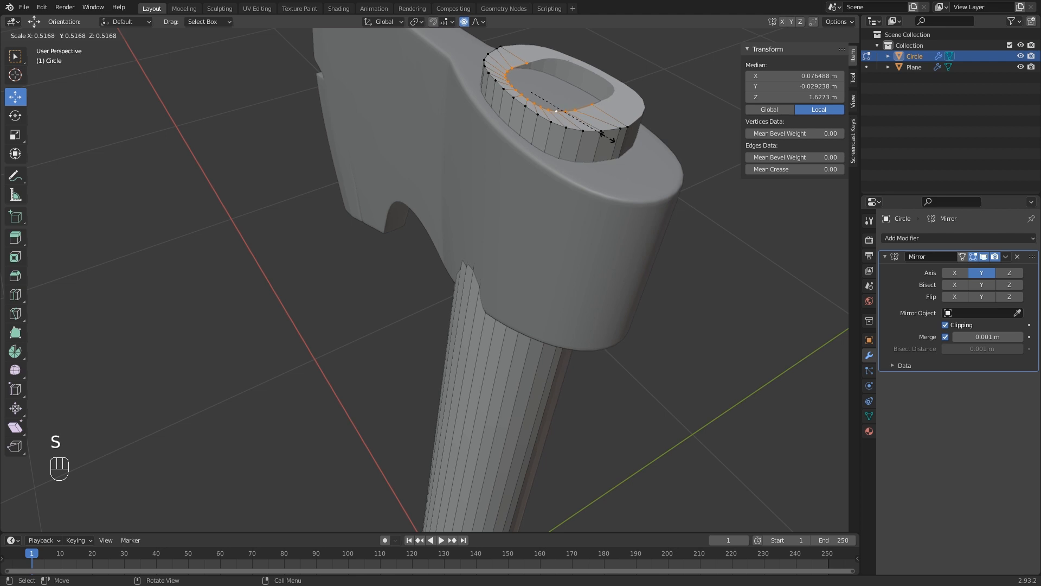
{"action": "left_click", "coordinate": [615, 141]}
{"action": "middle_click_drag", "start_coordinate": [613, 142], "coordinate": [588, 163]}
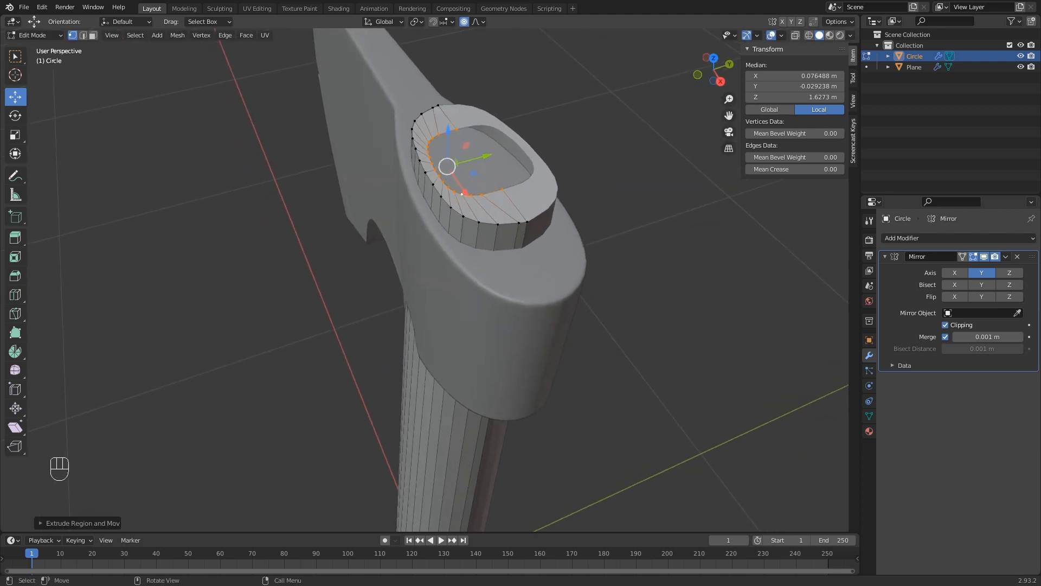
With proportional editing off, move the inner rim along Y to meet its mirrored half and fill it with a face.
{"action": "left_click_drag", "start_coordinate": [448, 130], "coordinate": [501, 153]}
{"action": "right_click", "coordinate": [448, 139]}
{"action": "left_click", "coordinate": [464, 22]}
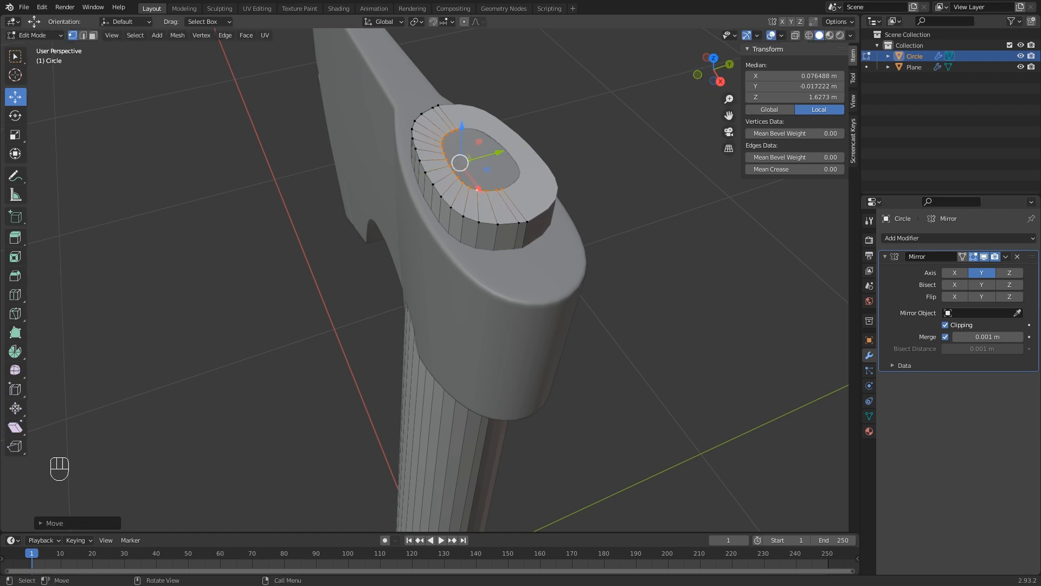
{"action": "key", "text": "f"}
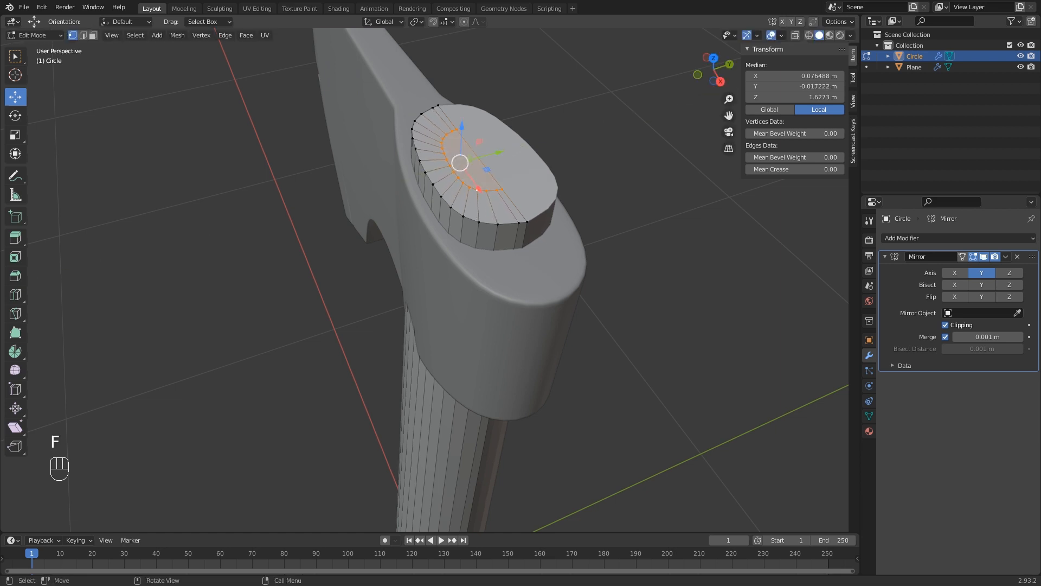
{"action": "key", "text": "Tab"}
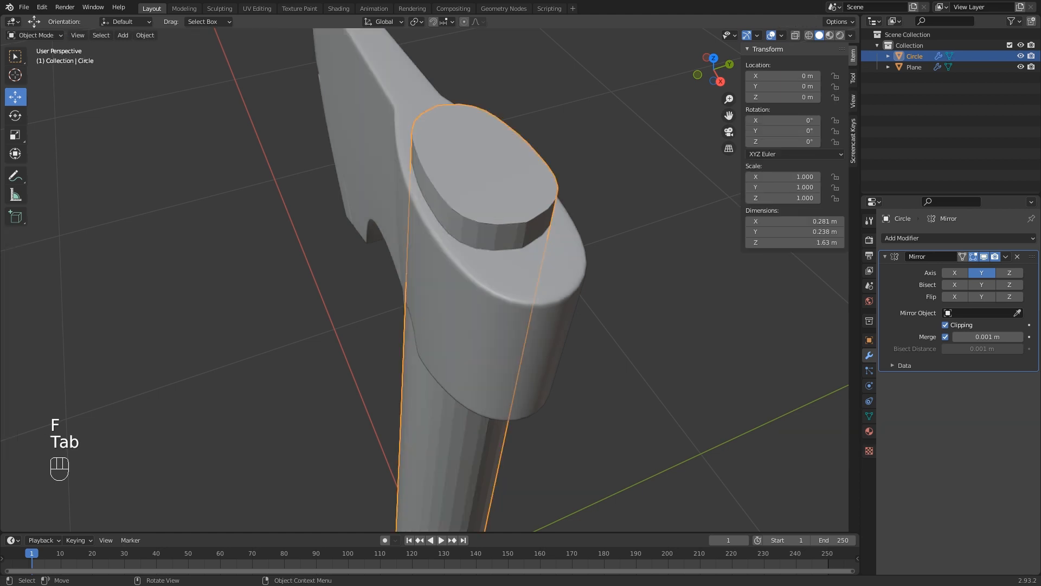
In front orthographic view, add a loop cut to the handle just below the blade at about 1.26 m and scale it to about 0.78.
{"action": "scroll", "coordinate": [461, 163], "scroll_direction": "down", "scroll_amount": 6}
{"action": "middle_click_drag", "start_coordinate": [461, 163], "coordinate": [528, 70]}
{"action": "key", "text": "Tab"}
{"action": "key", "text": "KP_1"}
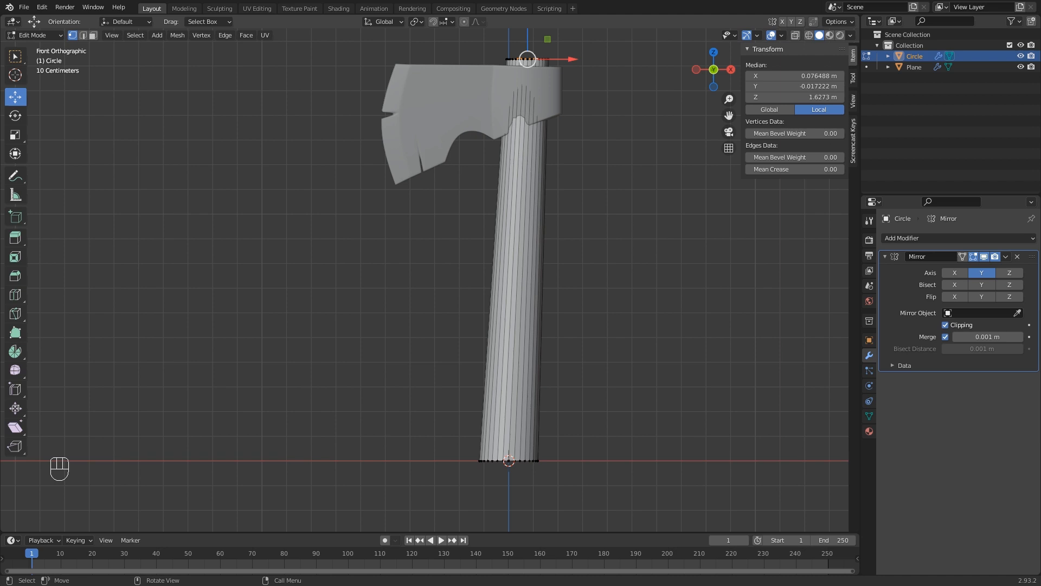
{"action": "scroll", "coordinate": [425, 280], "scroll_direction": "down", "scroll_amount": 1}
{"action": "middle_click_drag", "start_coordinate": [425, 280], "coordinate": [438, 255], "text": "shift"}
{"action": "key", "text": "alt"}
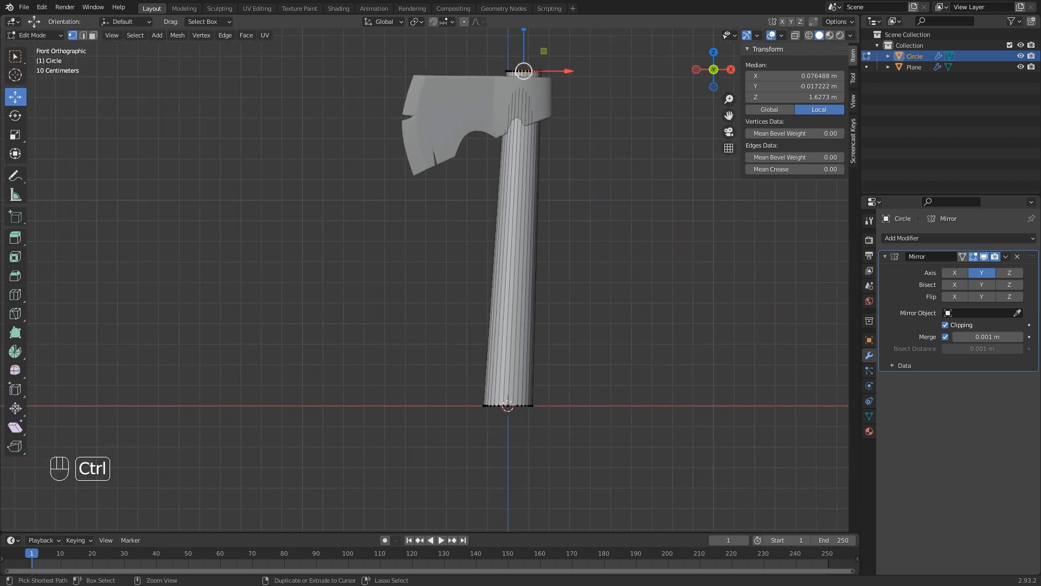
{"action": "key", "text": "ctrl+r"}
{"action": "left_click", "coordinate": [534, 233]}
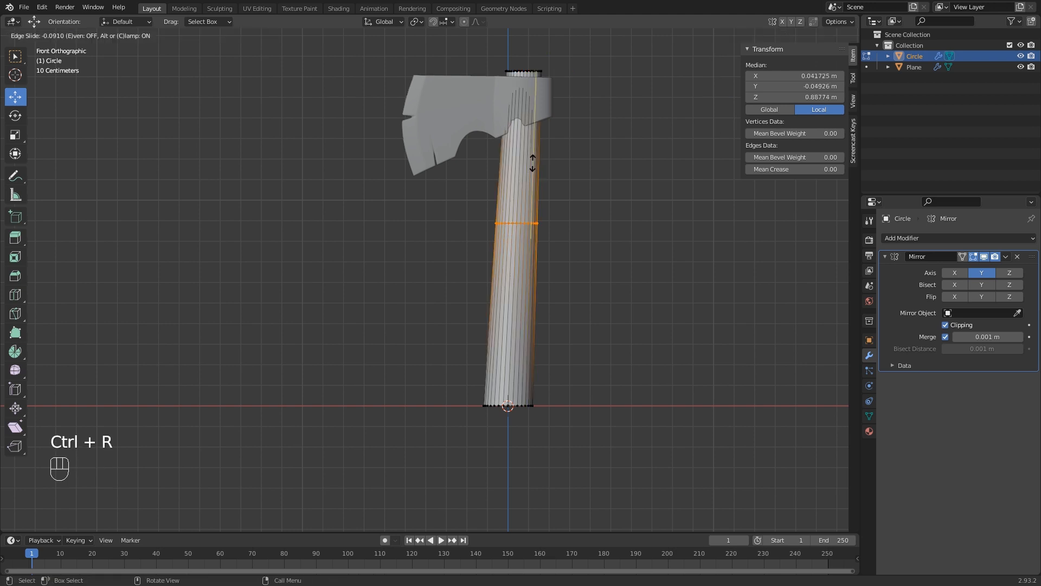
{"action": "left_click", "coordinate": [533, 100]}
{"action": "key", "text": "s"}
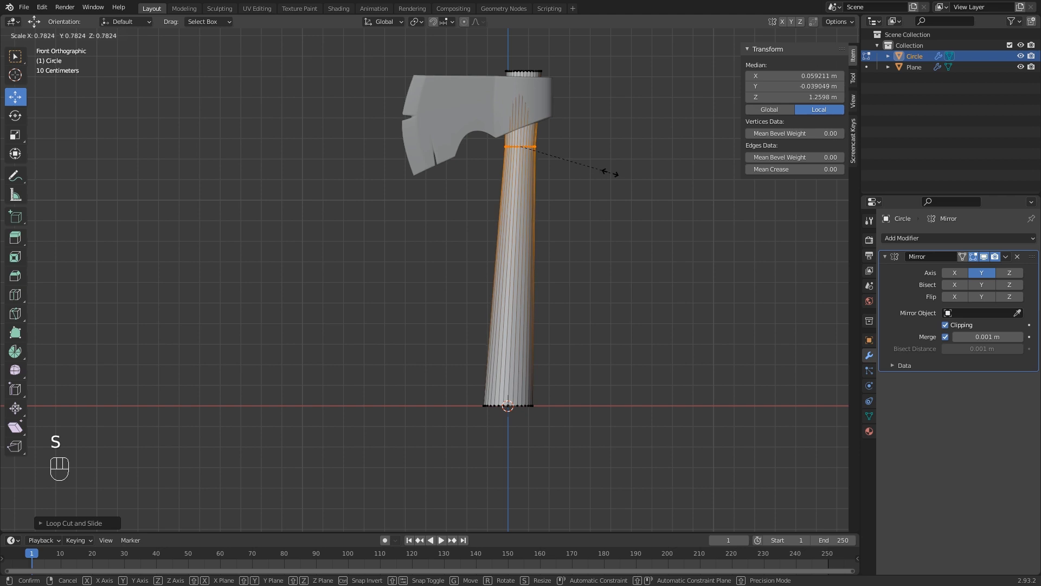
{"action": "left_click", "coordinate": [610, 172]}
Move the loop below the blade along X to about 0.117 m and rotate it about -5.7°.
{"action": "left_click_drag", "start_coordinate": [559, 146], "coordinate": [571, 147]}
{"action": "key", "text": "r"}
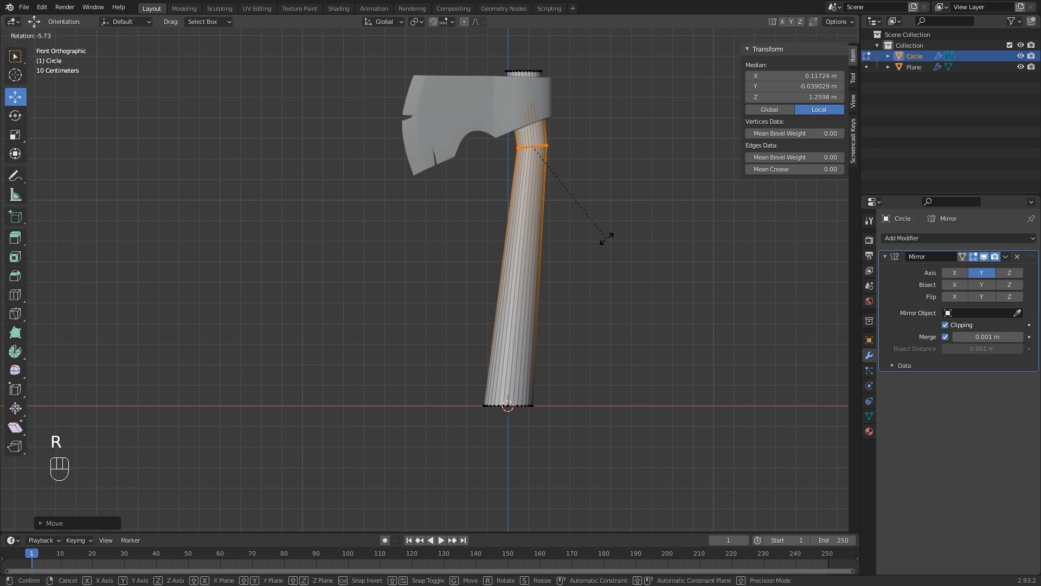
{"action": "left_click", "coordinate": [607, 236]}
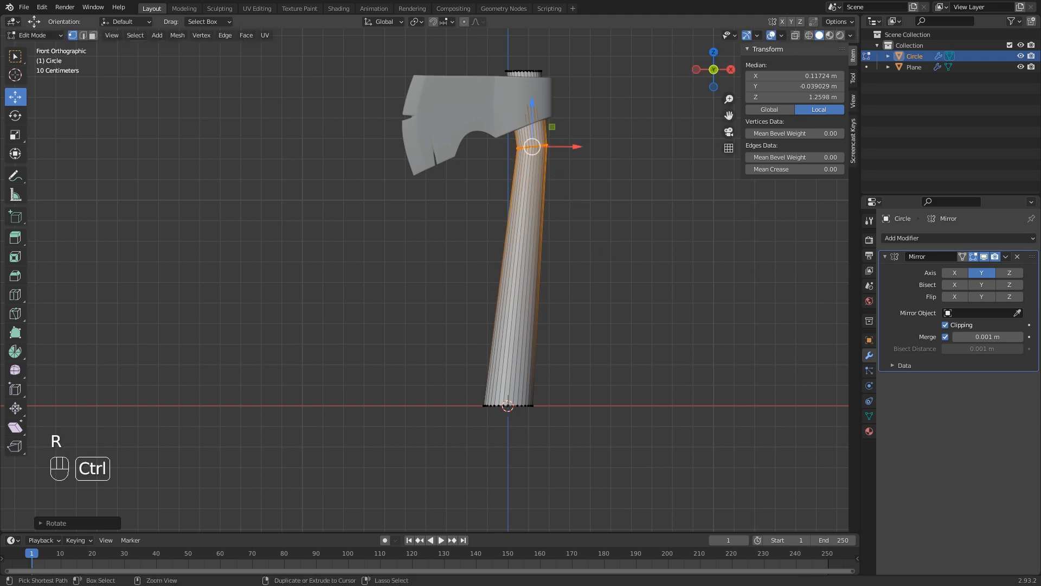
Add a second loop cut midway down the handle at about 0.715 m high and move it along X to about 0.003 m.
{"action": "key", "text": "ctrl+r"}
{"action": "left_click", "coordinate": [536, 237]}
{"action": "left_click", "coordinate": [536, 236]}
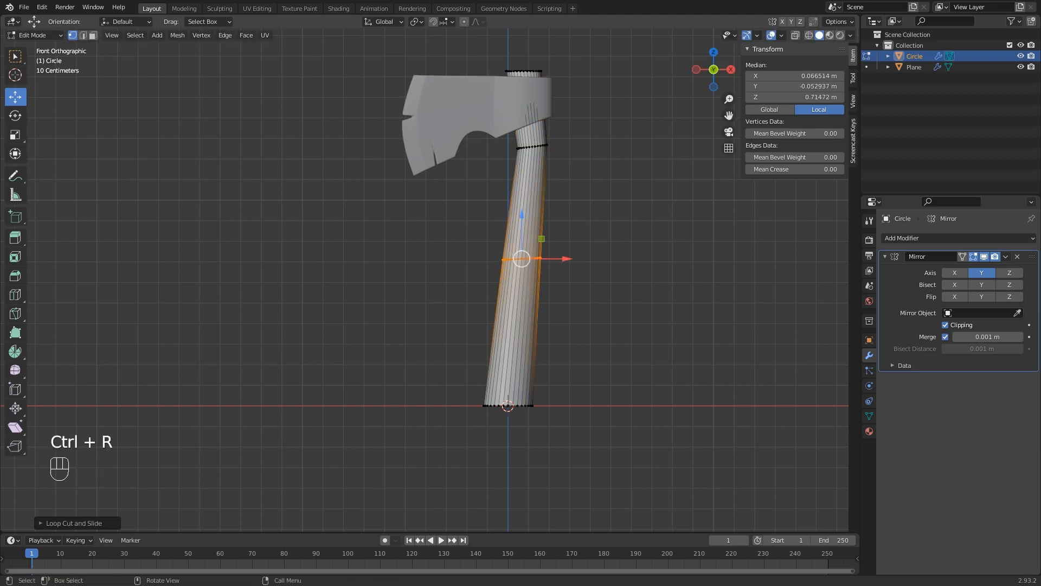
{"action": "left_click_drag", "start_coordinate": [564, 258], "coordinate": [551, 259]}
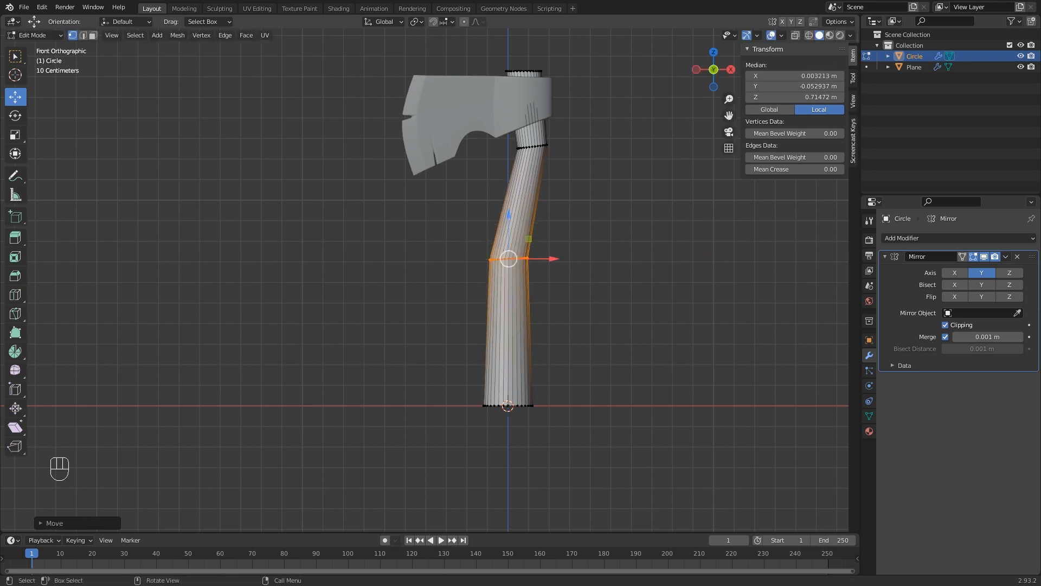
Move the handle's bottom rim to about 0.047 m along X, tilt its outer side upward, and lower it to about -0.142 m.
{"action": "left_click", "coordinate": [519, 405], "text": "alt"}
{"action": "left_click_drag", "start_coordinate": [553, 406], "coordinate": [563, 405]}
{"action": "key", "text": "r"}
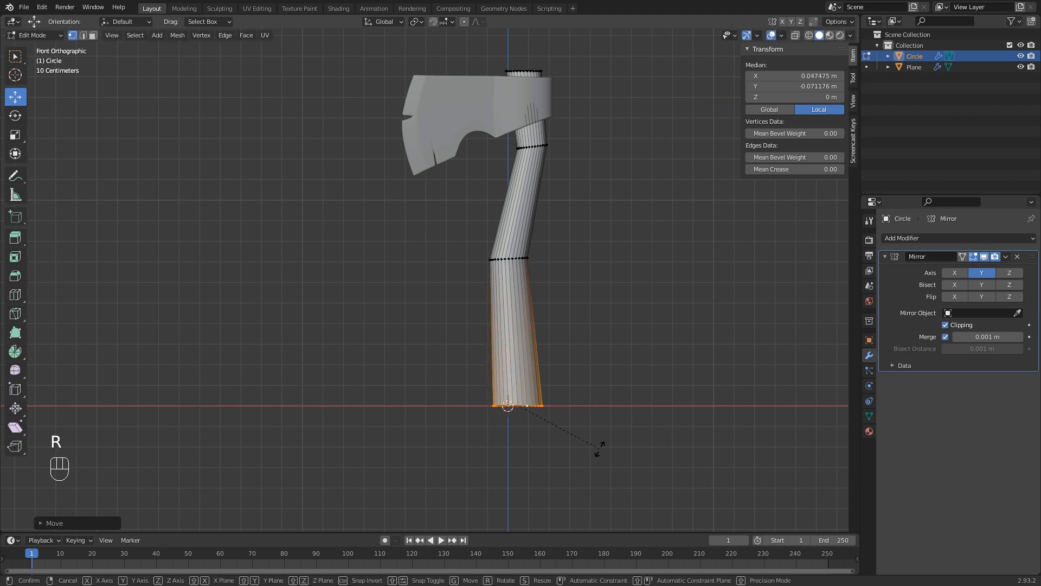
{"action": "left_click", "coordinate": [616, 416]}
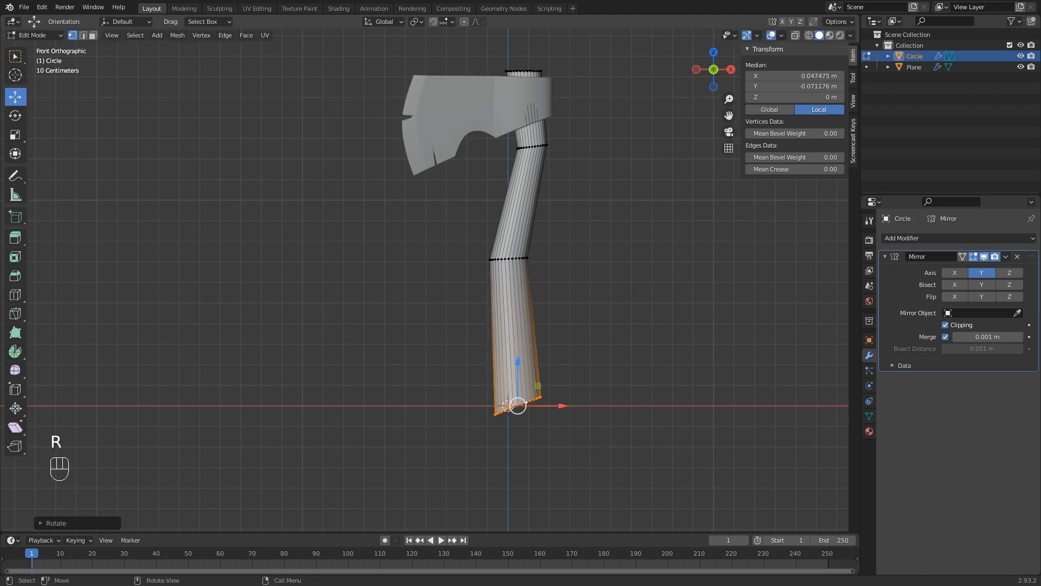
{"action": "left_click_drag", "start_coordinate": [517, 369], "coordinate": [517, 406]}
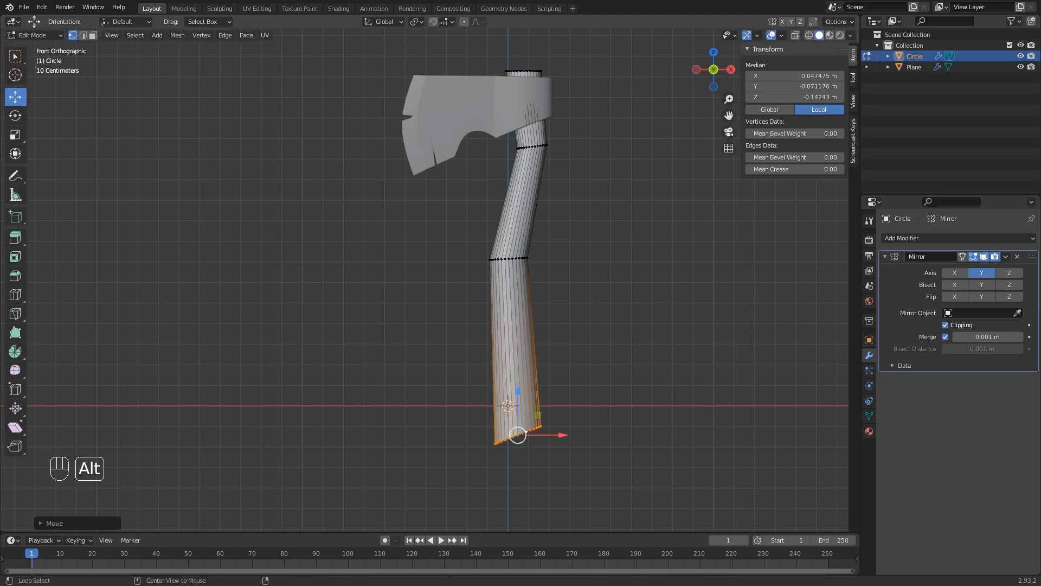
Move the middle loop to about -0.076 m along X and 0.638 m high, rotating it about 1.9° to bend the handle.
{"action": "left_click", "coordinate": [508, 259], "text": "alt"}
{"action": "left_click_drag", "start_coordinate": [508, 258], "coordinate": [500, 274]}
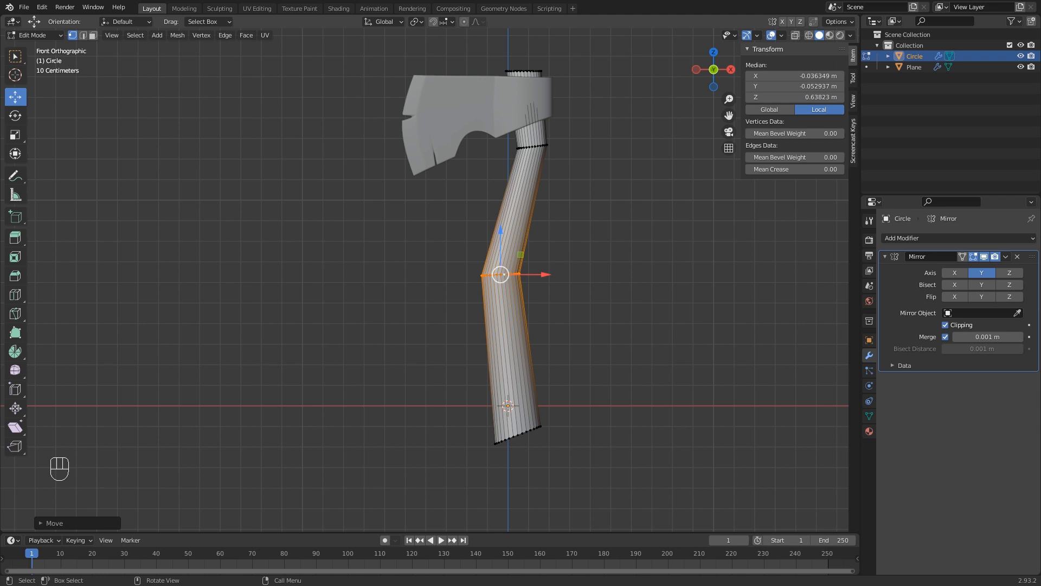
{"action": "key", "text": "r"}
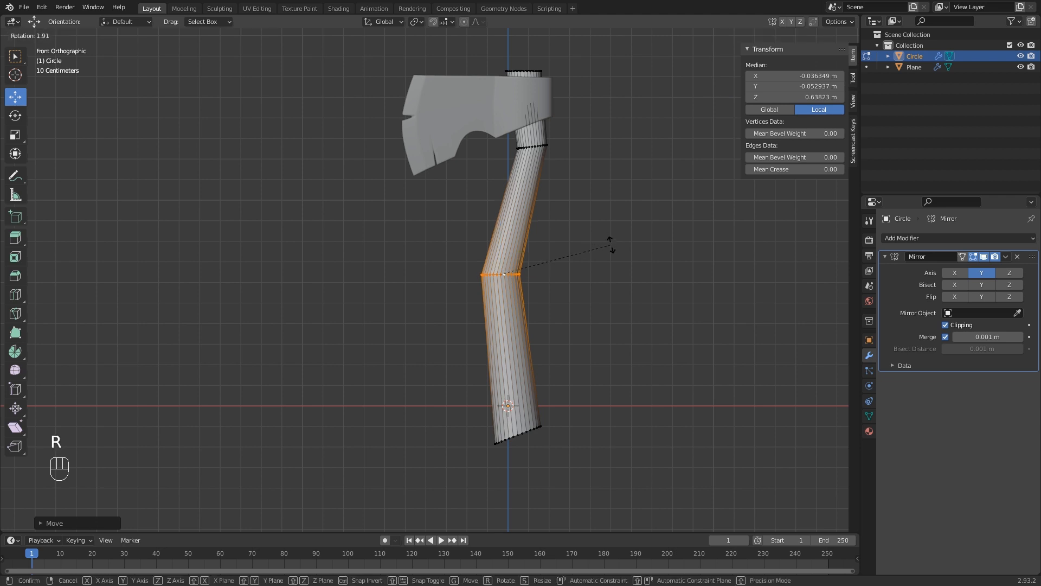
{"action": "left_click", "coordinate": [612, 245]}
{"action": "left_click_drag", "start_coordinate": [535, 274], "coordinate": [521, 274]}
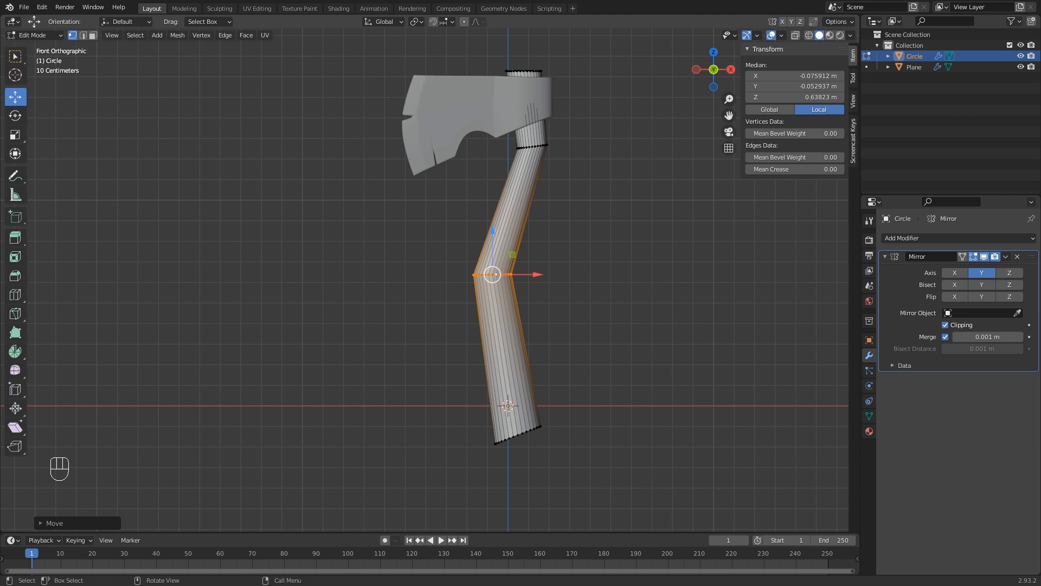
Bevel the handle's middle loop with 4 segments to smooth the bend.
{"action": "key", "text": "ctrl"}
{"action": "key", "text": "ctrl+b"}
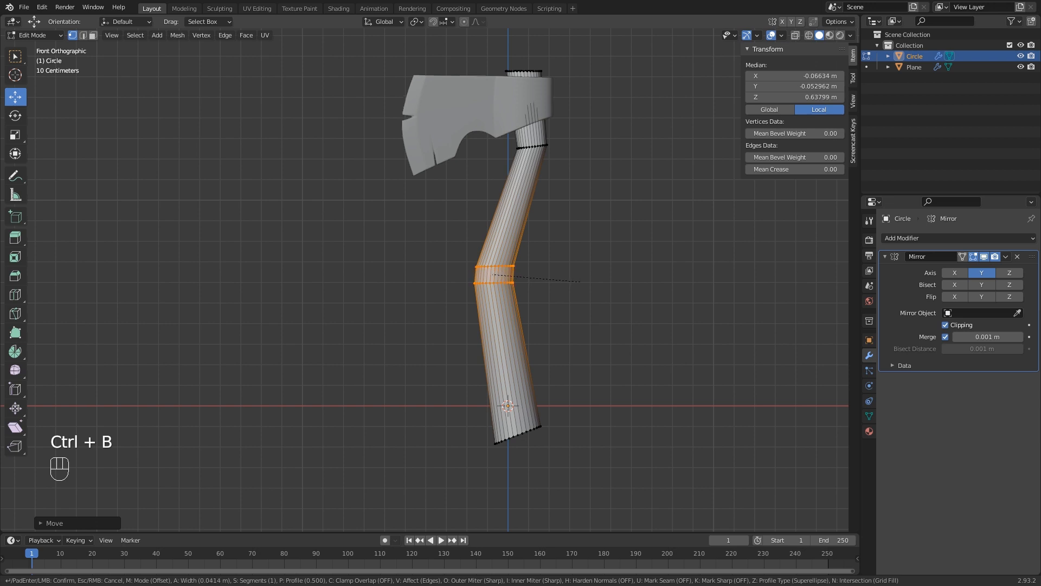
{"action": "scroll", "coordinate": [613, 277], "scroll_direction": "up", "scroll_amount": 2}
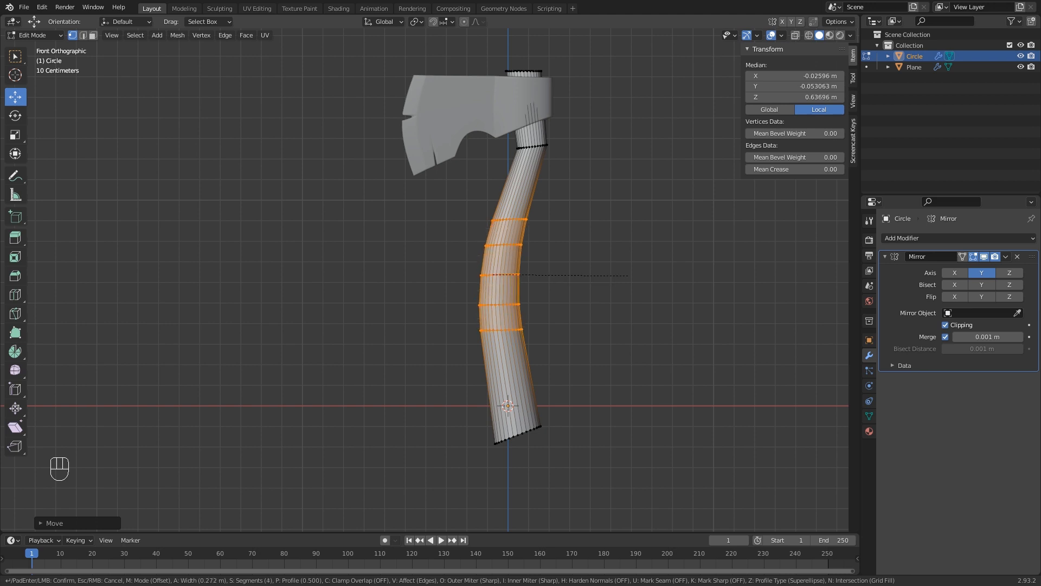
{"action": "key", "text": "Return"}
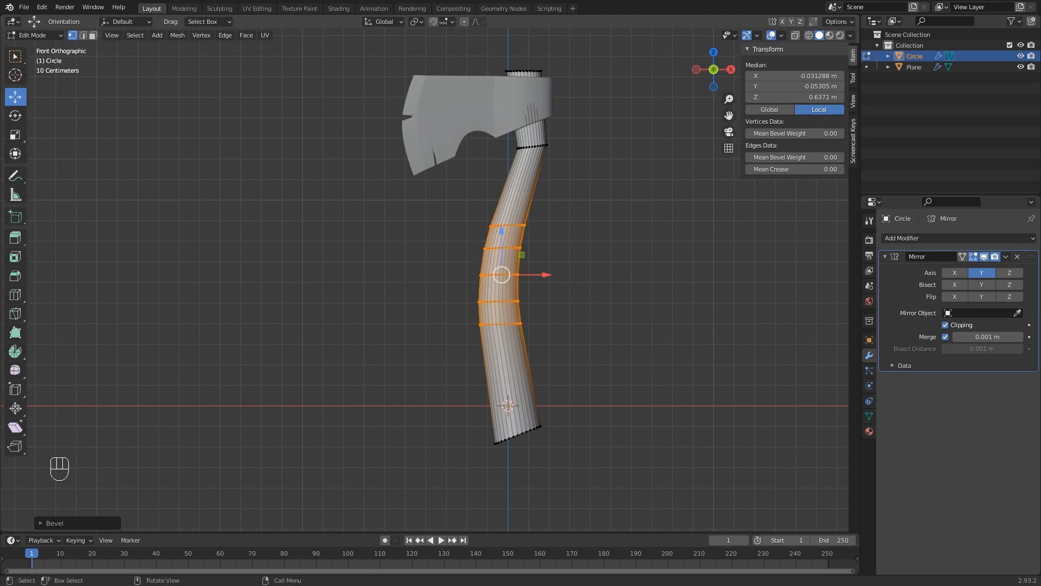
Lower the handle's upper loop to about 1.207 m, tilt it to follow the bend, and move it along X to about 0.136 m.
{"action": "left_click", "coordinate": [533, 147], "text": "alt"}
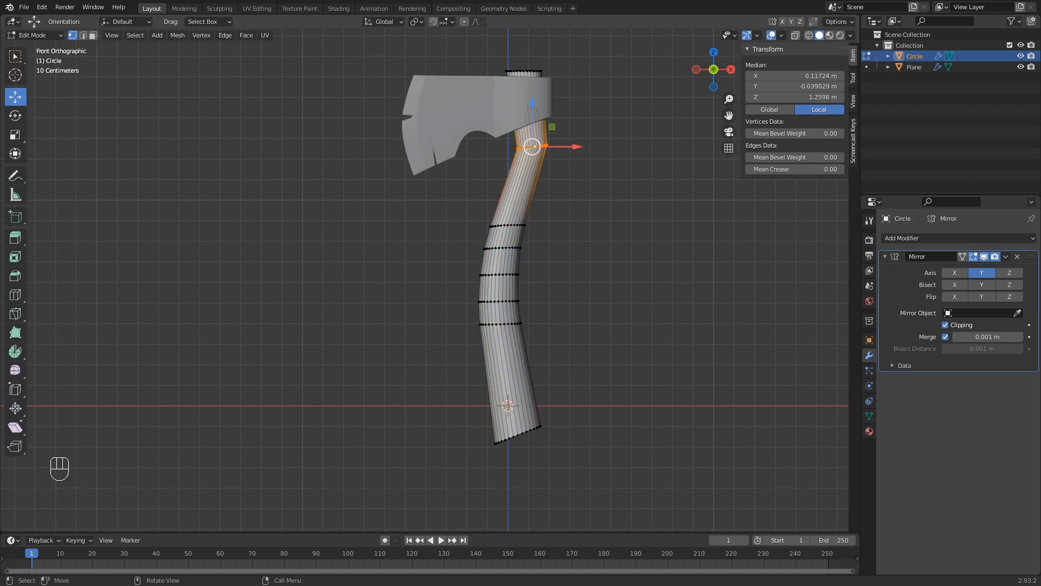
{"action": "left_click_drag", "start_coordinate": [532, 103], "coordinate": [532, 114]}
{"action": "key", "text": "r"}
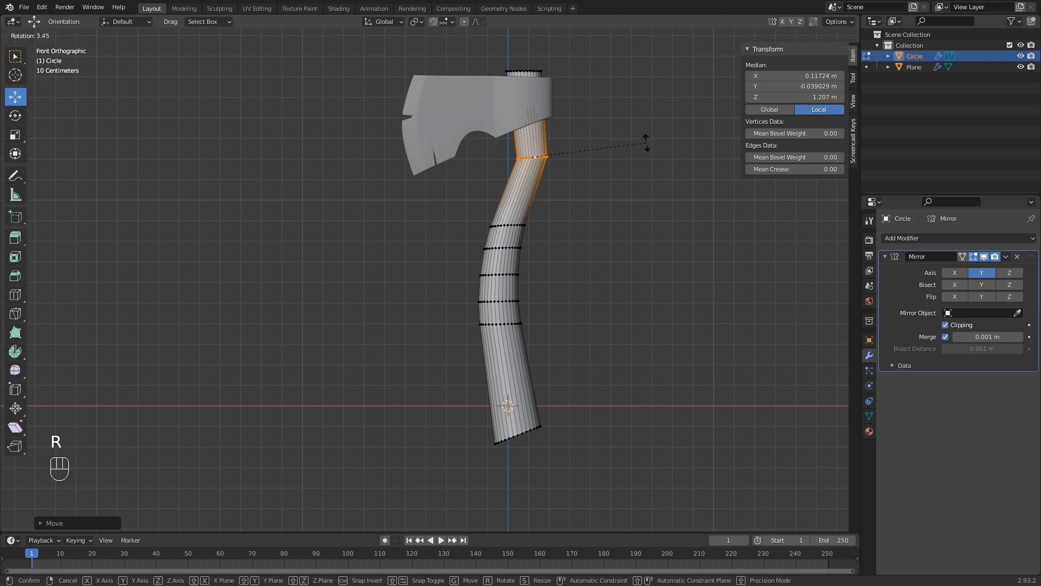
{"action": "left_click", "coordinate": [637, 173]}
{"action": "left_click_drag", "start_coordinate": [576, 158], "coordinate": [581, 158]}
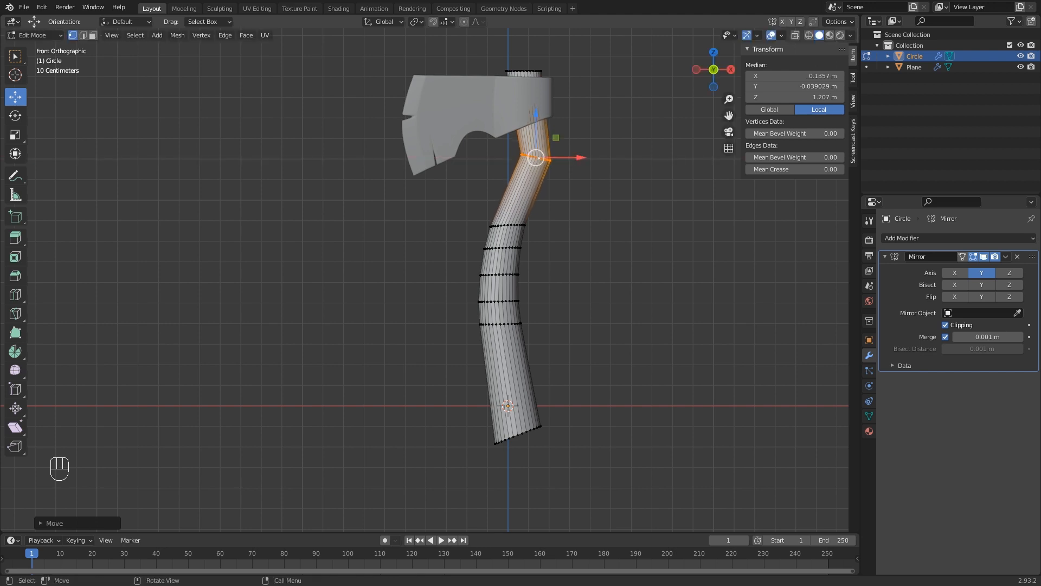
Bevel the handle's upper loop with 2 segments to smooth the bend below the blade.
{"action": "key", "text": "ctrl+b"}
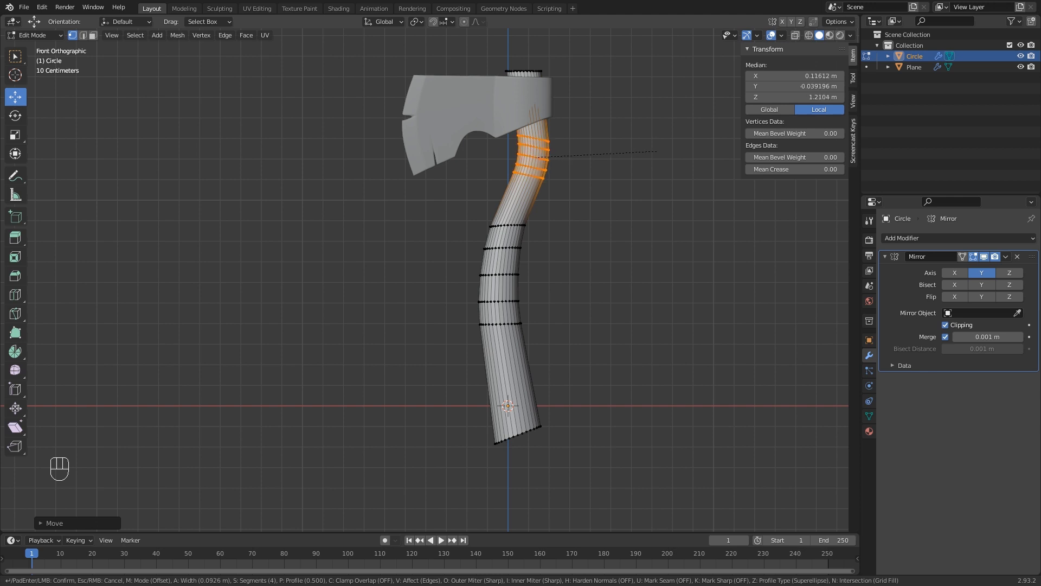
{"action": "scroll", "coordinate": [657, 151], "scroll_direction": "down", "scroll_amount": 1}
{"action": "scroll", "coordinate": [656, 151], "scroll_direction": "down", "scroll_amount": 1}
{"action": "left_click", "coordinate": [655, 150]}
Move the newly beveled upper loops of the handle along Y to about -0.033 m.
{"action": "key", "text": "Tab"}
{"action": "middle_click_drag", "start_coordinate": [655, 152], "coordinate": [555, 170]}
{"action": "scroll", "coordinate": [616, 160], "scroll_direction": "up", "scroll_amount": 1}
{"action": "key", "text": "Tab"}
{"action": "scroll", "coordinate": [579, 162], "scroll_direction": "up", "scroll_amount": 1}
{"action": "middle_click_drag", "start_coordinate": [554, 170], "coordinate": [550, 266], "text": "shift"}
{"action": "scroll", "coordinate": [552, 219], "scroll_direction": "up", "scroll_amount": 1}
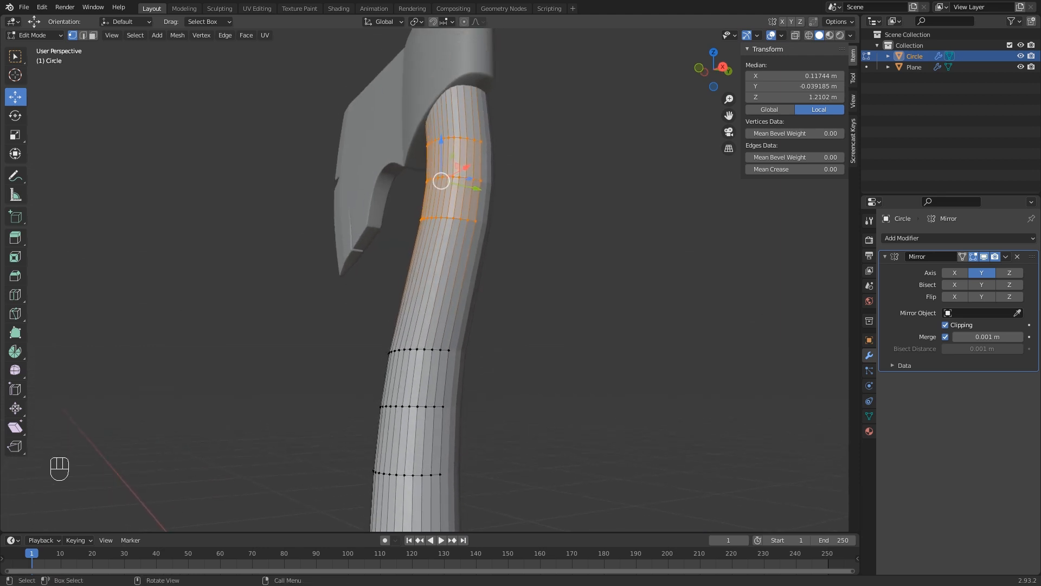
{"action": "scroll", "coordinate": [550, 266], "scroll_direction": "up", "scroll_amount": 1}
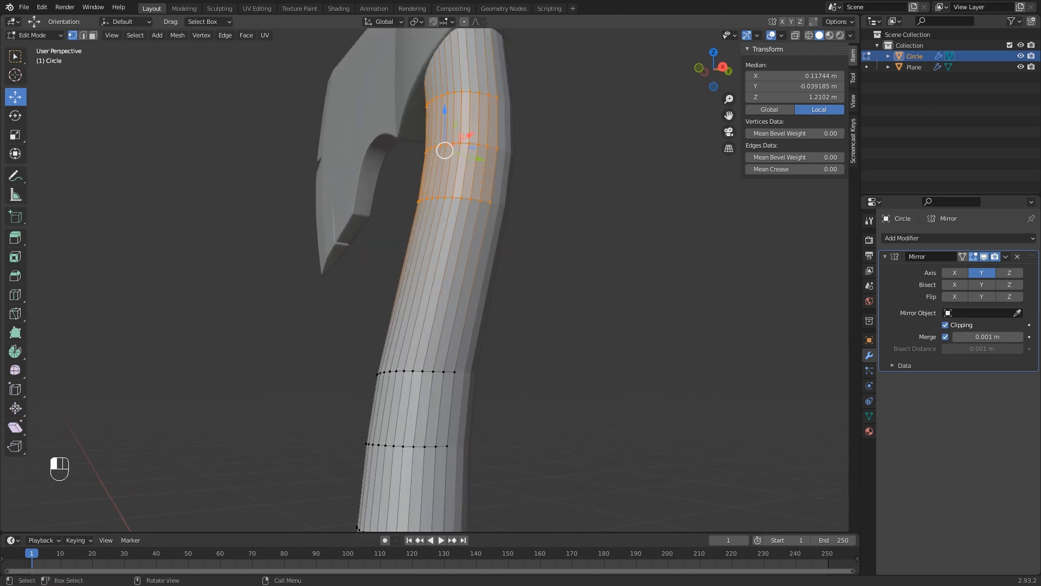
{"action": "middle_click_drag", "start_coordinate": [550, 266], "coordinate": [550, 336], "text": "shift"}
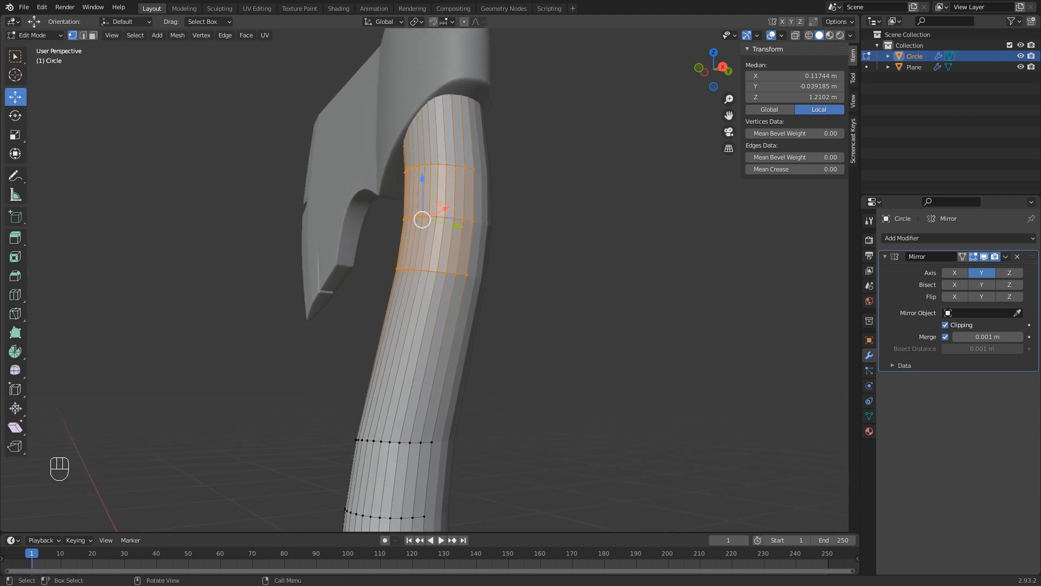
{"action": "left_click_drag", "start_coordinate": [458, 225], "coordinate": [463, 222]}
On the blade, move the edge loop beside the handle along Y to about -0.062 m with proportional size 0.15.
{"action": "middle_click_drag", "start_coordinate": [463, 221], "coordinate": [507, 199], "text": "shift"}
{"action": "scroll", "coordinate": [487, 274], "scroll_direction": "down", "scroll_amount": 4}
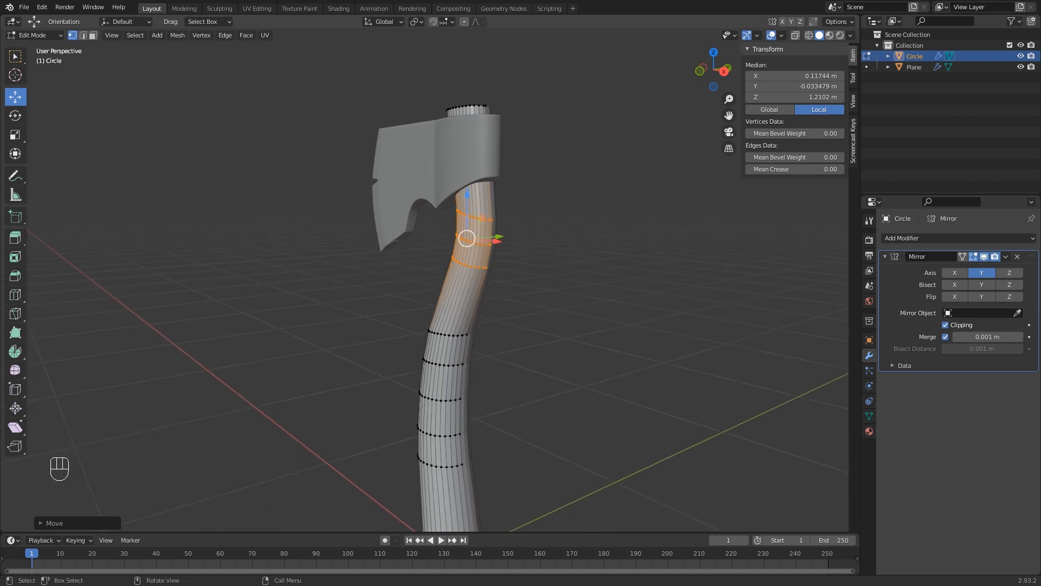
{"action": "middle_click_drag", "start_coordinate": [508, 198], "coordinate": [492, 298]}
{"action": "scroll", "coordinate": [524, 165], "scroll_direction": "up", "scroll_amount": 4}
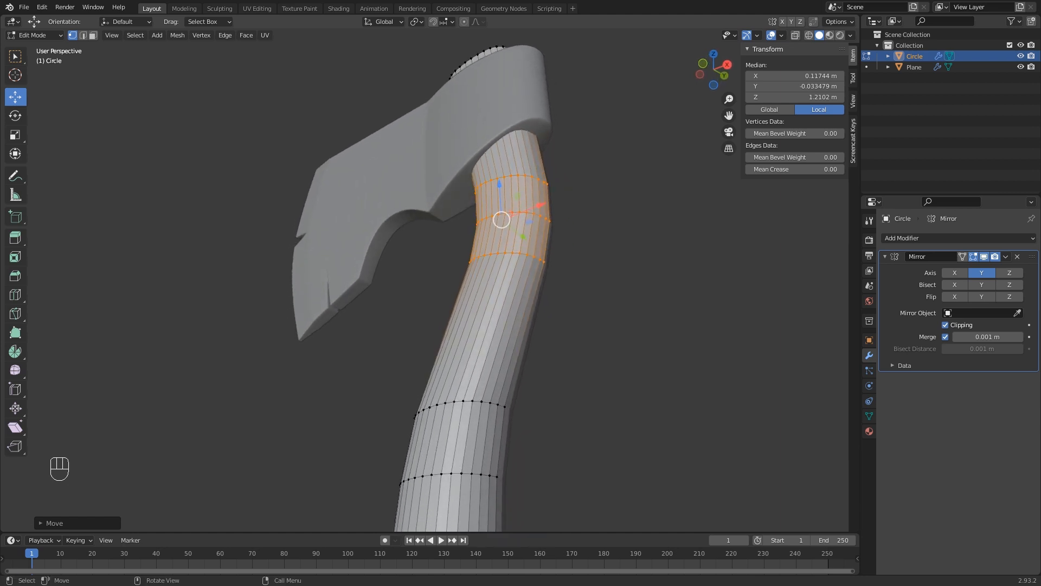
{"action": "key", "text": "Tab"}
{"action": "left_click", "coordinate": [412, 176]}
{"action": "key", "text": "Tab"}
{"action": "middle_click_drag", "start_coordinate": [413, 176], "coordinate": [412, 169]}
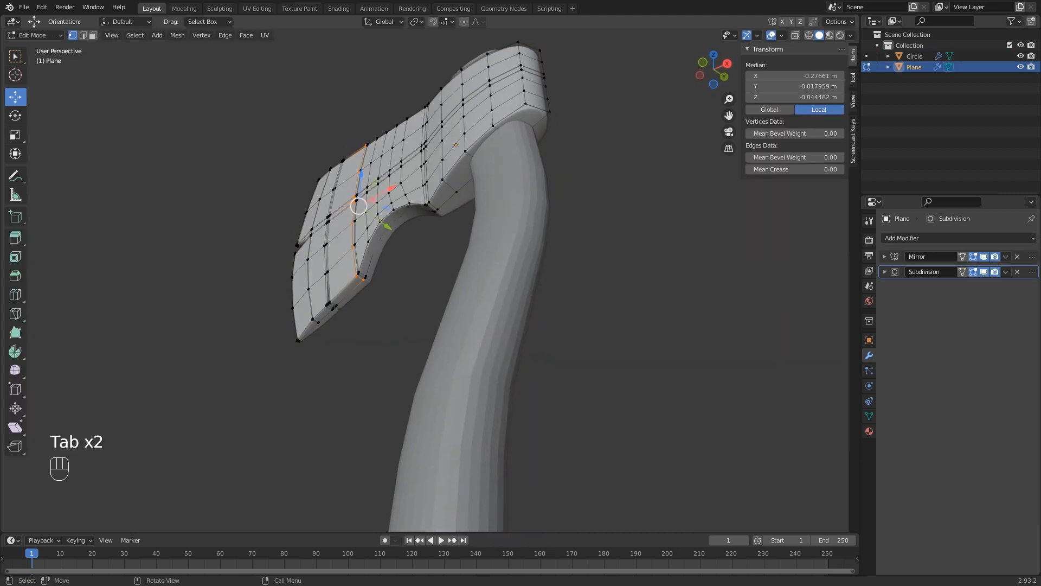
{"action": "left_click", "coordinate": [463, 86], "text": "alt"}
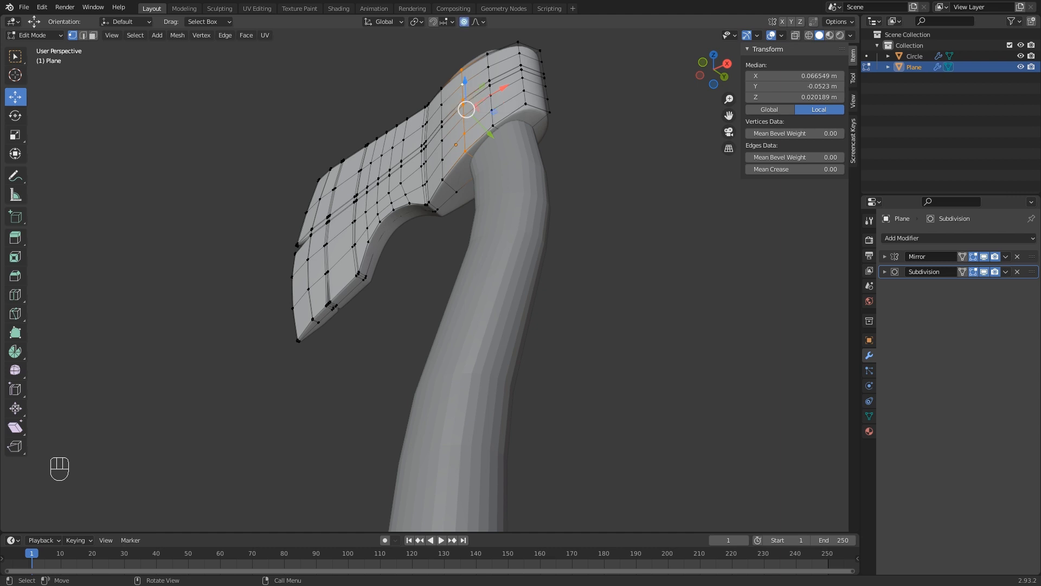
{"action": "key", "text": "g"}
{"action": "key", "text": "y"}
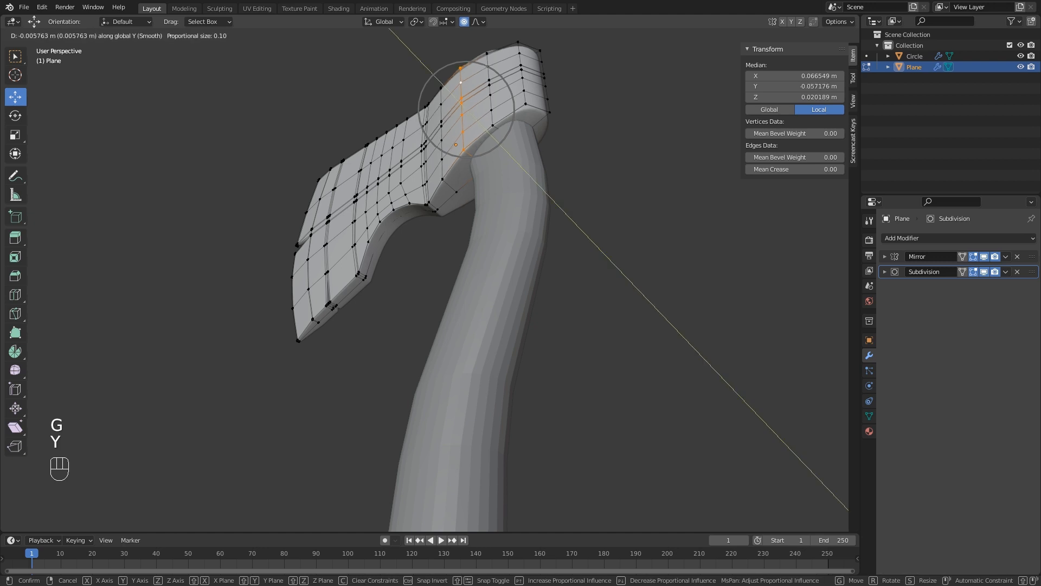
{"action": "scroll", "coordinate": [463, 108], "scroll_direction": "down", "scroll_amount": 4}
{"action": "scroll", "coordinate": [463, 108], "scroll_direction": "down", "scroll_amount": 1}
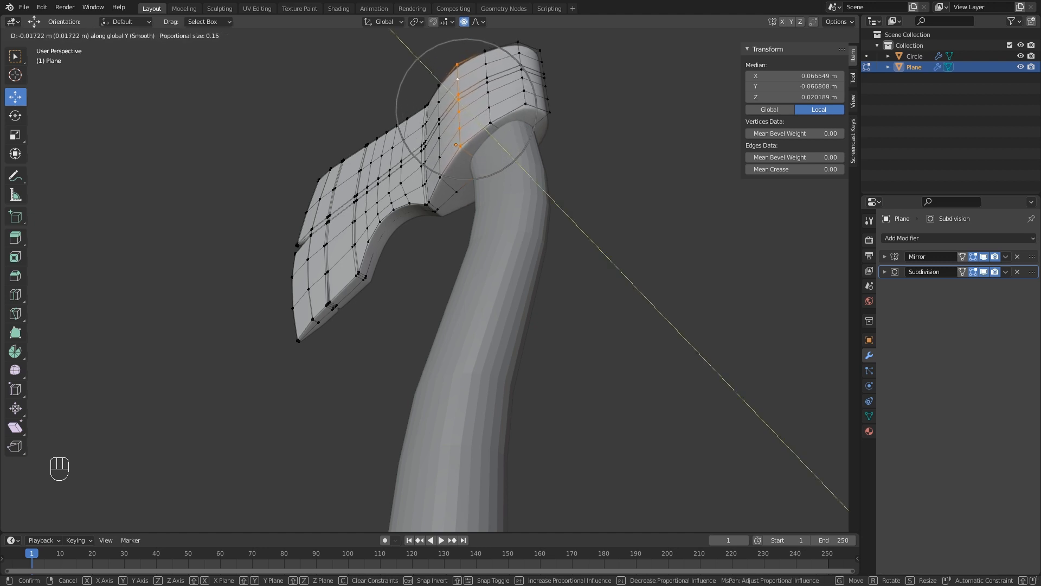
{"action": "left_click", "coordinate": [465, 108]}
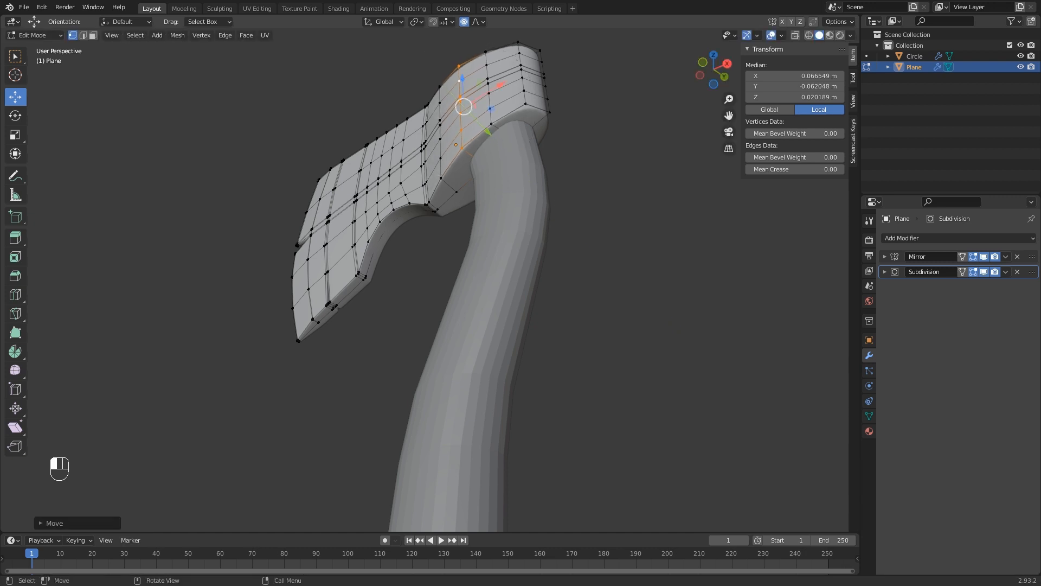
Move the neighbouring edge loop around the blade's handle socket along Y to about -0.066 m, keeping the 0.15 proportional size.
{"action": "left_click", "coordinate": [490, 103], "text": "alt"}
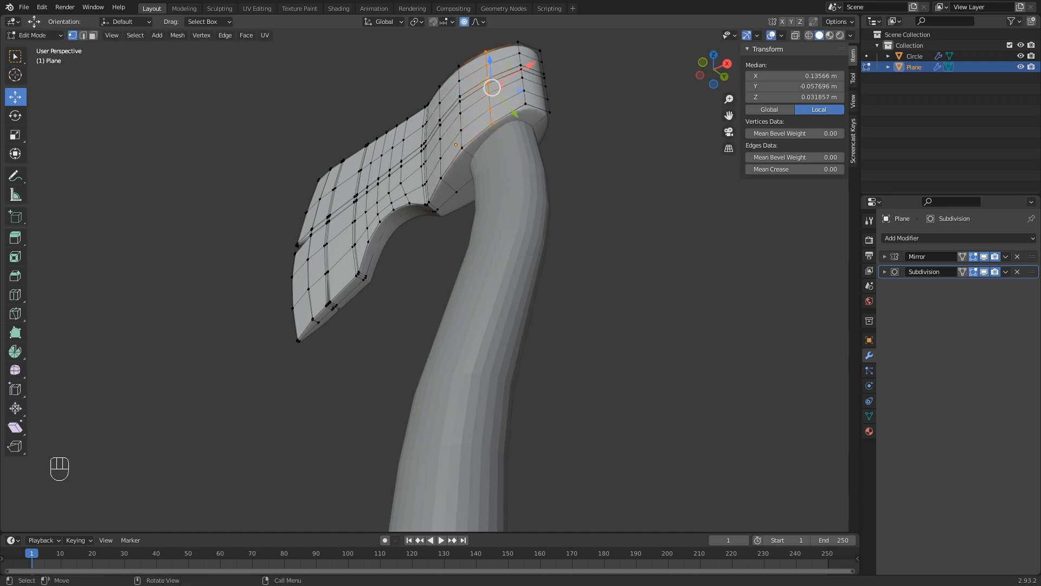
{"action": "key", "text": "g"}
{"action": "key", "text": "y"}
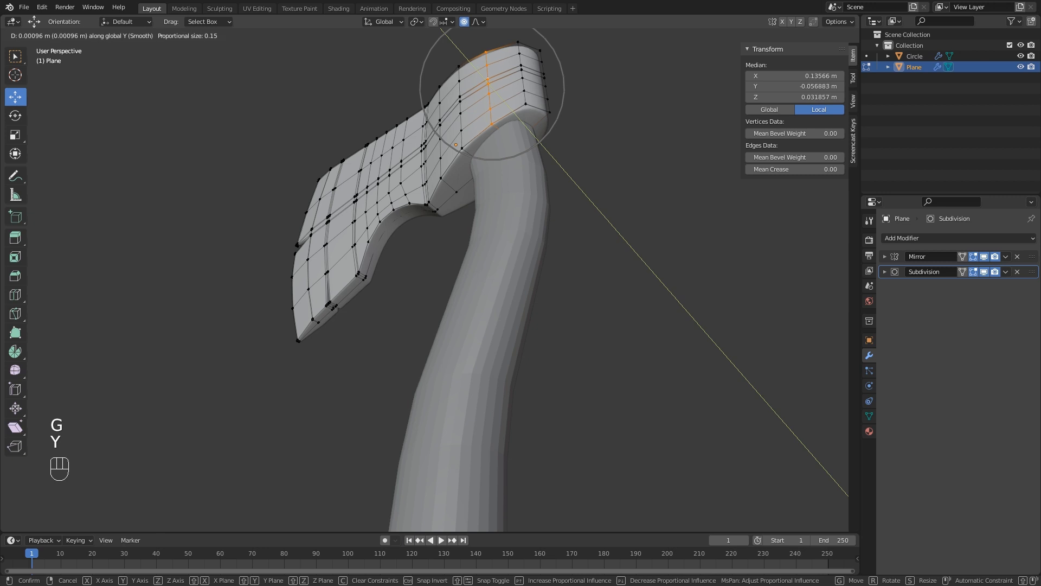
{"action": "left_click", "coordinate": [491, 103]}
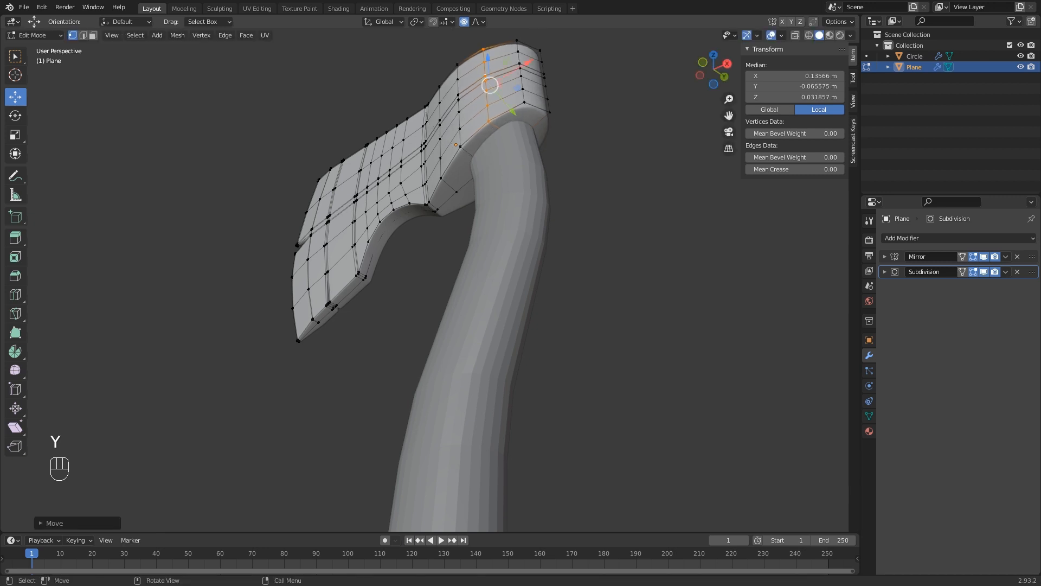
Apply smooth shading to the handle.
{"action": "scroll", "coordinate": [429, 280], "scroll_direction": "down", "scroll_amount": 2}
{"action": "key", "text": "Tab"}
{"action": "middle_click_drag", "start_coordinate": [488, 217], "coordinate": [521, 185]}
{"action": "scroll", "coordinate": [498, 305], "scroll_direction": "down", "scroll_amount": 3}
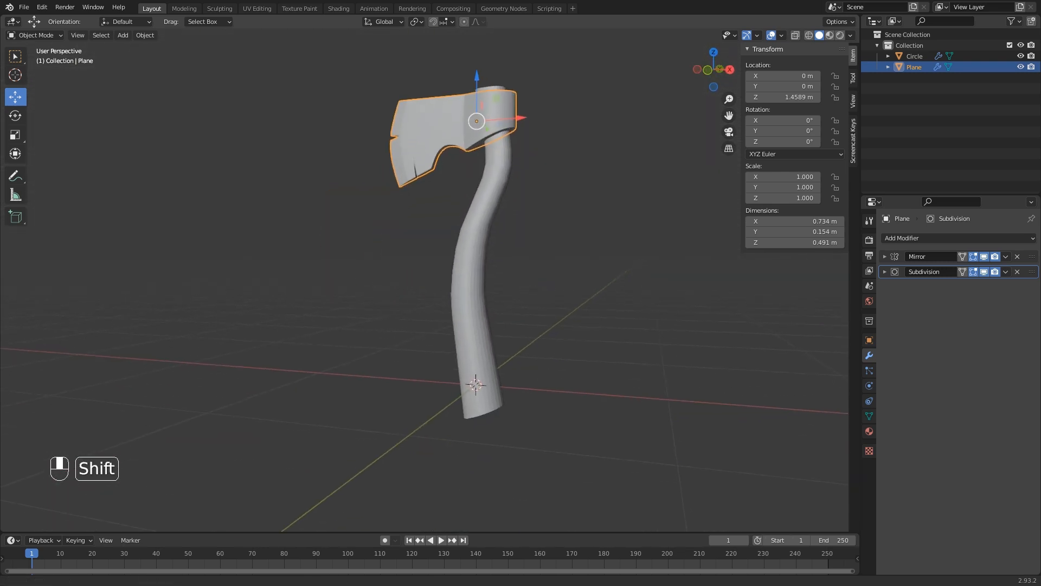
{"action": "left_click", "coordinate": [478, 254]}
{"action": "middle_click_drag", "start_coordinate": [477, 255], "coordinate": [484, 255]}
{"action": "scroll", "coordinate": [425, 282], "scroll_direction": "up", "scroll_amount": 3}
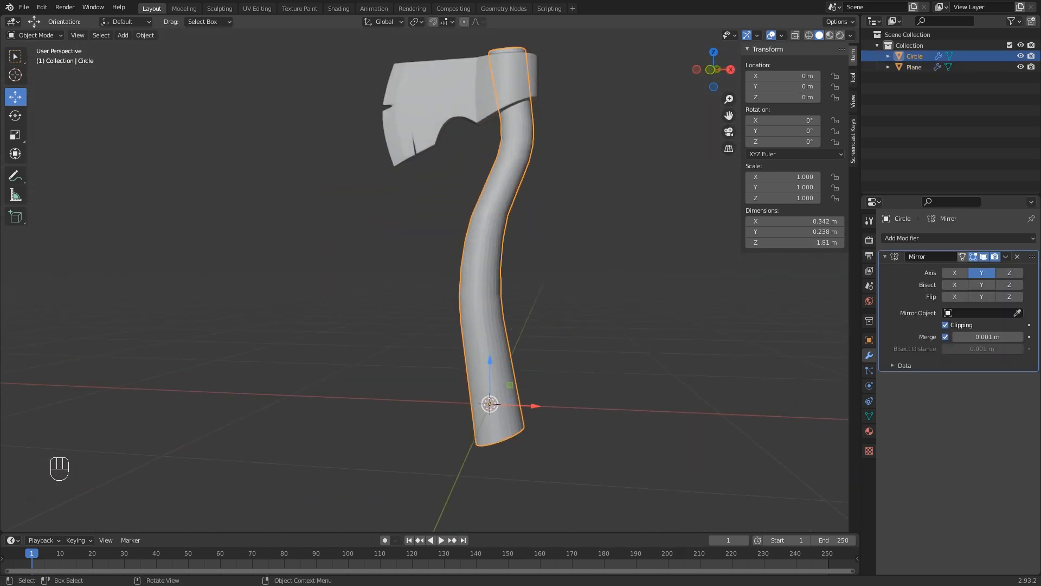
{"action": "right_click", "coordinate": [491, 157]}
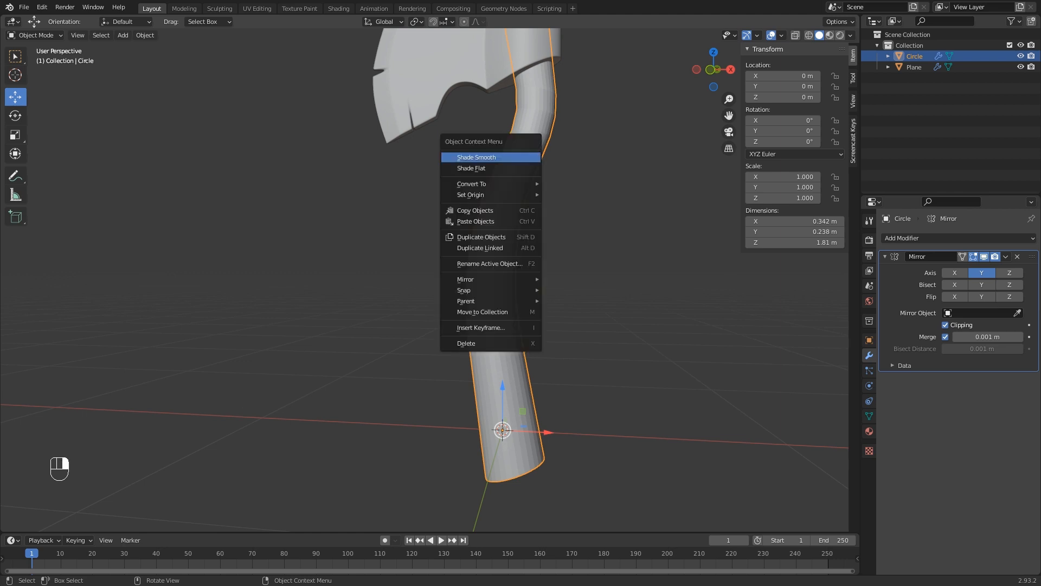
{"action": "left_click", "coordinate": [491, 157]}
Extrude the handle's bottom rim and scale the new edge inward to about 0.74.
{"action": "middle_click_drag", "start_coordinate": [491, 228], "coordinate": [458, 209]}
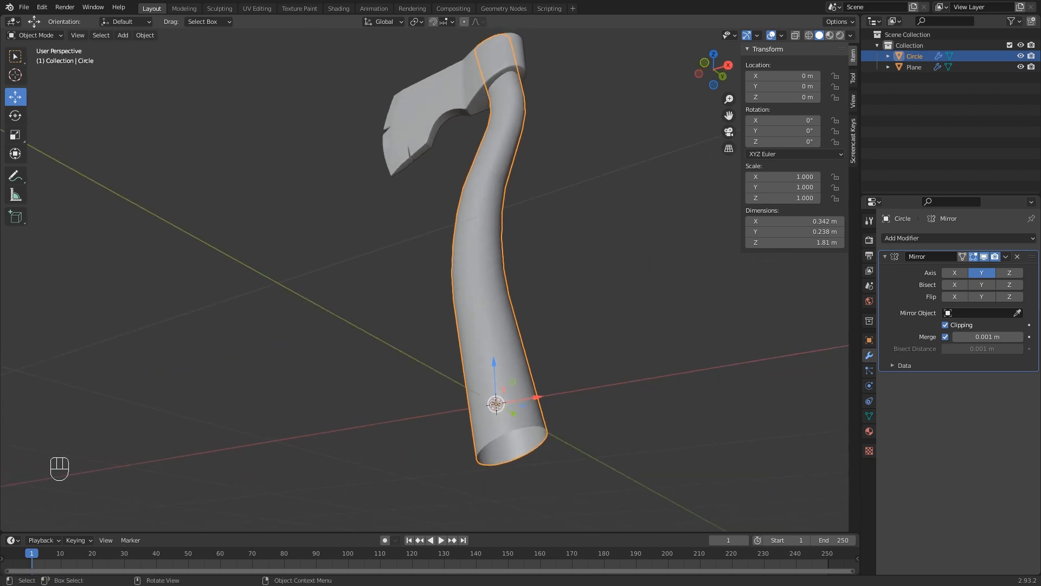
{"action": "middle_click_drag", "start_coordinate": [488, 326], "coordinate": [464, 234], "text": "shift"}
{"action": "key", "text": "Tab"}
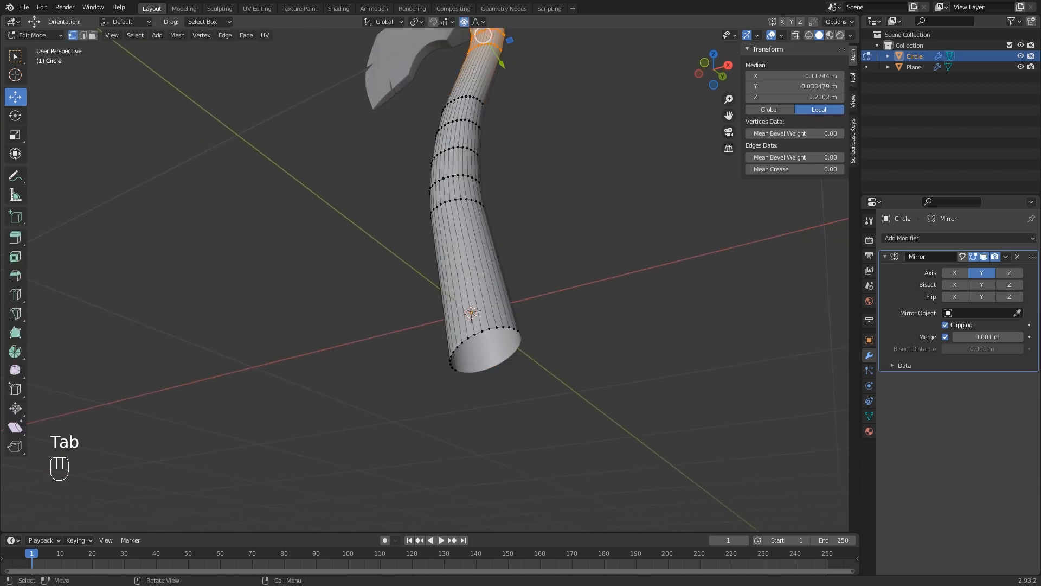
{"action": "left_click", "coordinate": [476, 339], "text": "alt"}
{"action": "middle_click_drag", "start_coordinate": [476, 339], "coordinate": [490, 337]}
{"action": "key", "text": "e"}
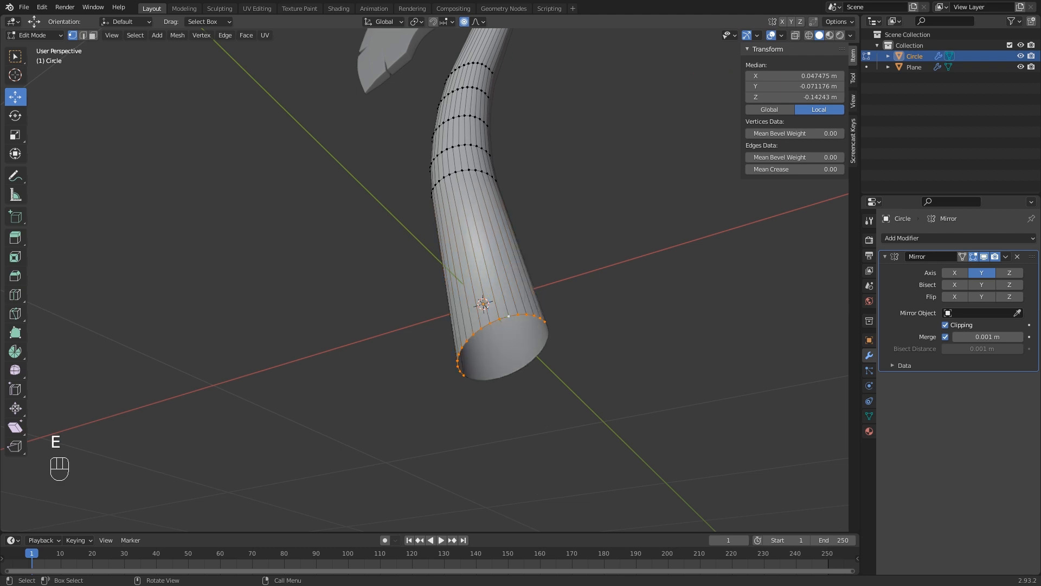
{"action": "key", "text": "s"}
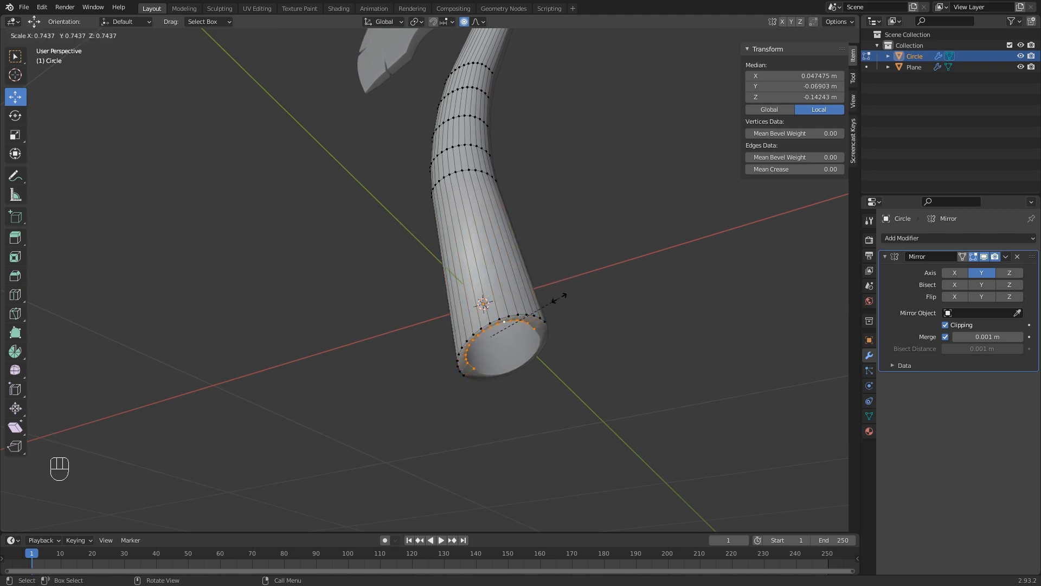
{"action": "left_click", "coordinate": [558, 298]}
Move the inner bottom rim of the handle along Y to about -0.049 m to even out its inset.
{"action": "middle_click_drag", "start_coordinate": [488, 304], "coordinate": [462, 283]}
{"action": "left_click_drag", "start_coordinate": [461, 277], "coordinate": [461, 276]}
{"action": "right_click", "coordinate": [462, 280]}
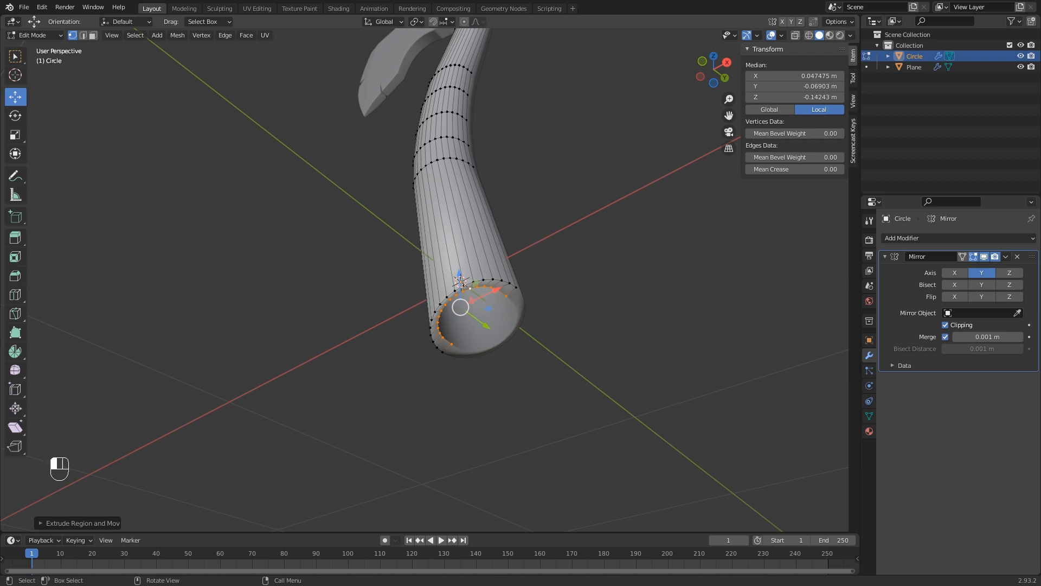
{"action": "left_click_drag", "start_coordinate": [486, 325], "coordinate": [490, 329]}
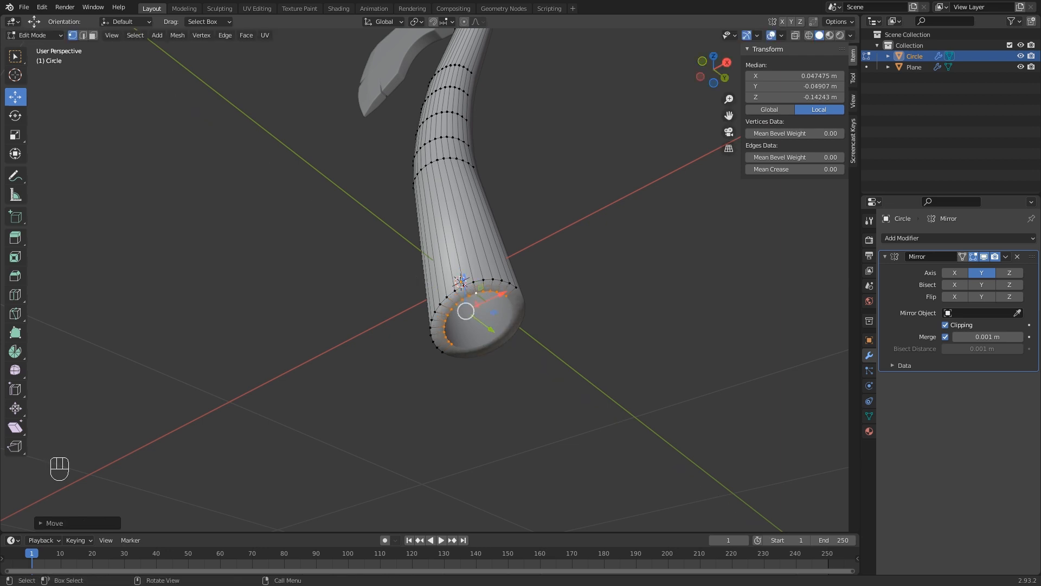
Extrude the inner bottom rim again, scale it inward, and move it along Y to about -0.029 m.
{"action": "key", "text": "e"}
{"action": "key", "text": "s"}
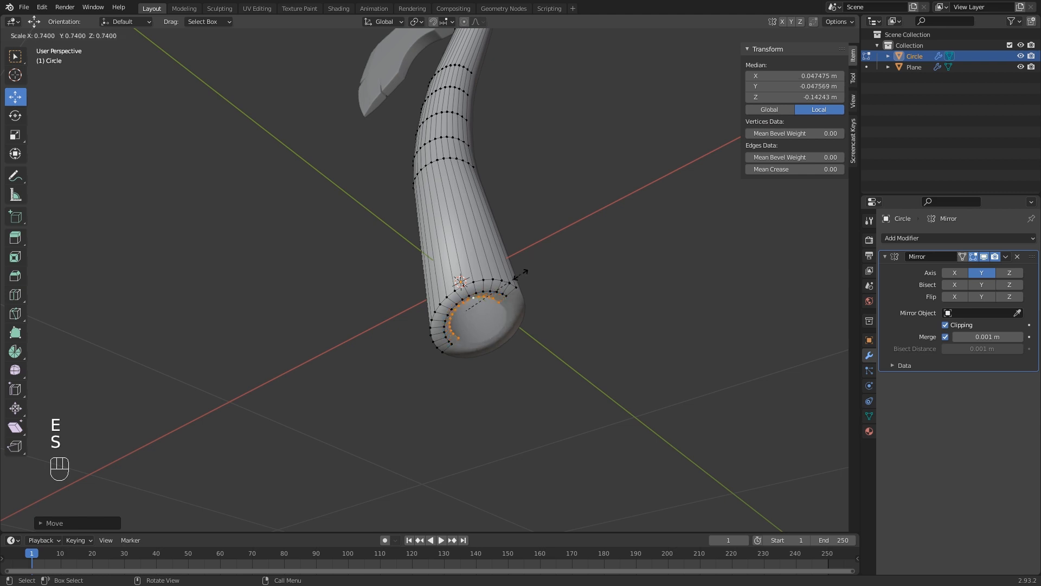
{"action": "left_click", "coordinate": [505, 292]}
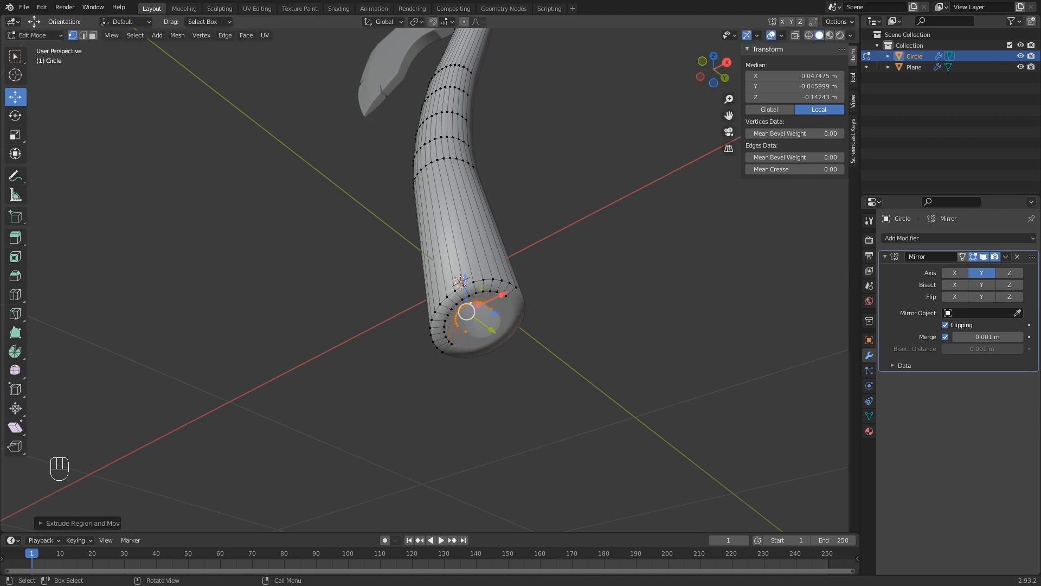
{"action": "left_click_drag", "start_coordinate": [490, 329], "coordinate": [486, 324]}
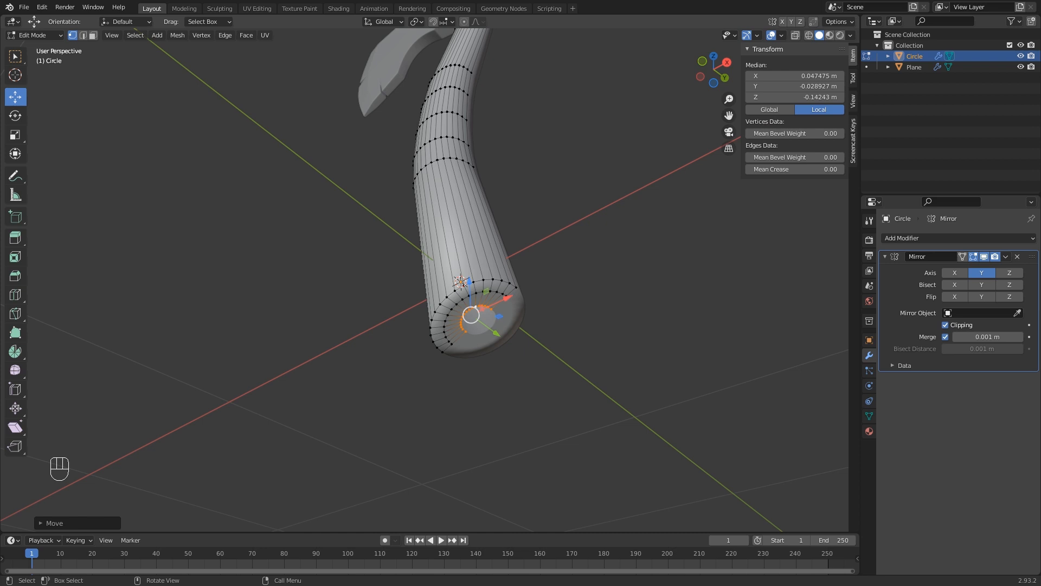
Fill the remaining opening in the handle's bottom with a face and return to Object Mode.
{"action": "middle_click_drag", "start_coordinate": [486, 324], "coordinate": [521, 320]}
{"action": "scroll", "coordinate": [487, 297], "scroll_direction": "up", "scroll_amount": 3}
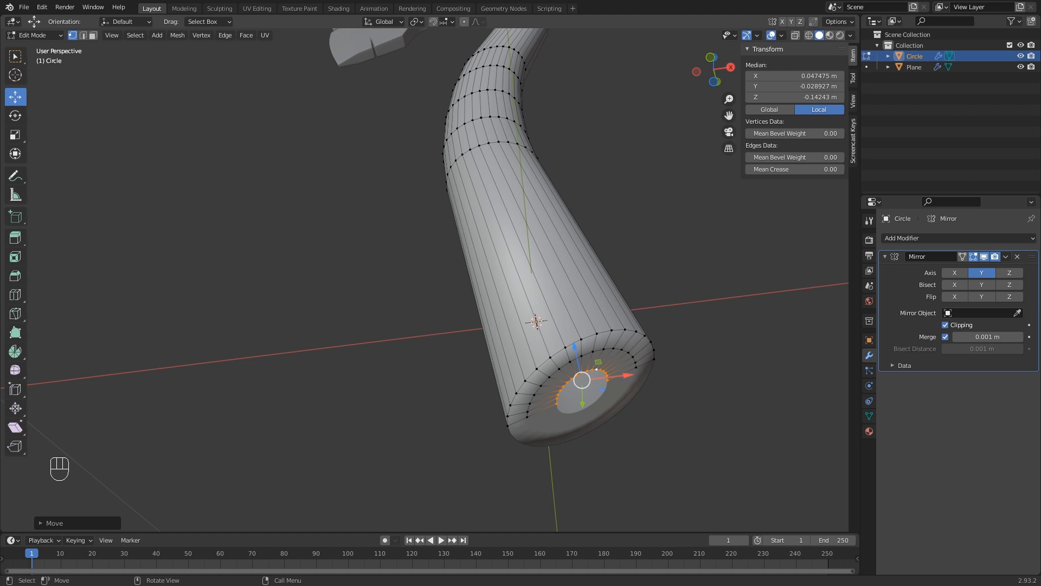
{"action": "key", "text": "f"}
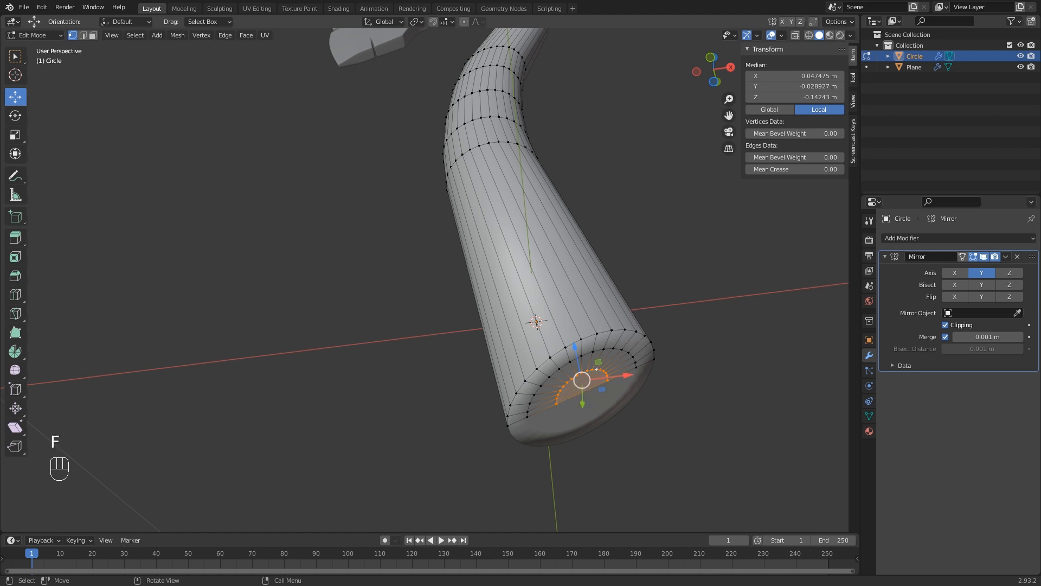
{"action": "key", "text": "Tab"}
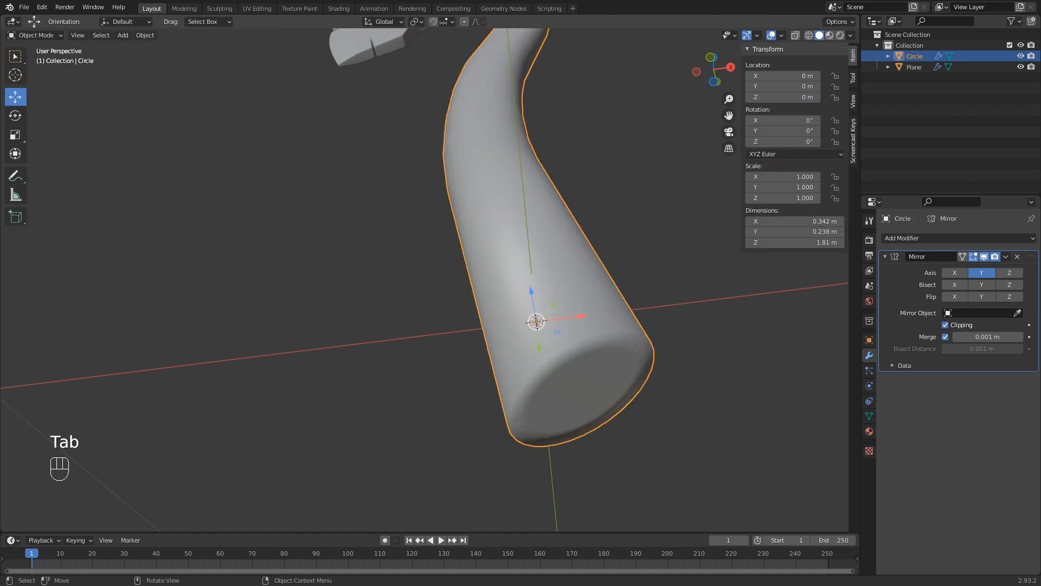
Add a loop cut around the side of the handle and slide it up close to the top rim.
{"action": "middle_click_drag", "start_coordinate": [518, 260], "coordinate": [486, 350]}
{"action": "scroll", "coordinate": [504, 328], "scroll_direction": "down", "scroll_amount": 4}
{"action": "middle_click_drag", "start_coordinate": [485, 271], "coordinate": [492, 458], "text": "shift"}
{"action": "scroll", "coordinate": [492, 458], "scroll_direction": "up", "scroll_amount": 4}
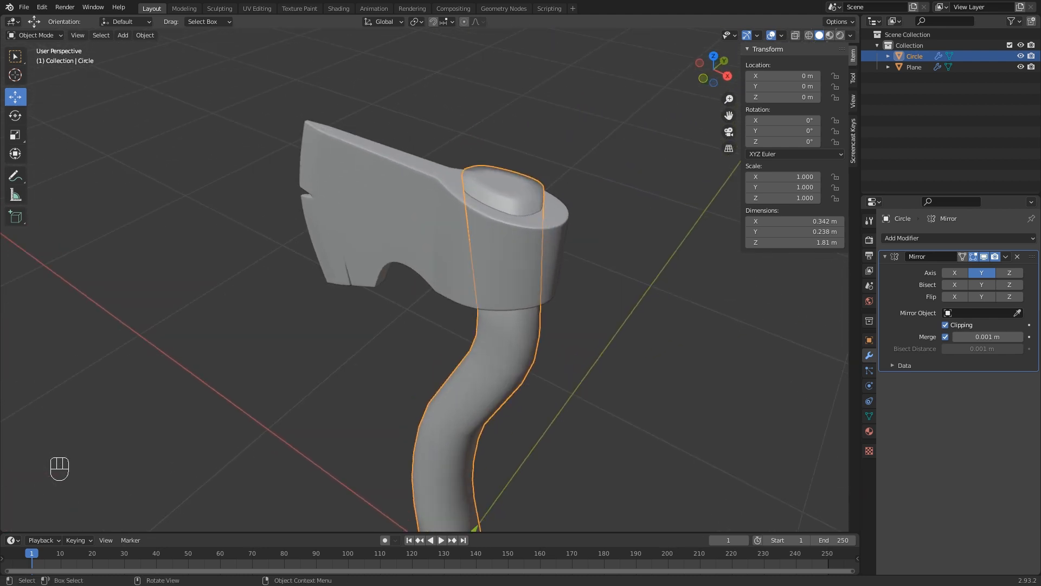
{"action": "middle_click_drag", "start_coordinate": [509, 347], "coordinate": [401, 442], "text": "shift"}
{"action": "key", "text": "Tab"}
{"action": "scroll", "coordinate": [390, 271], "scroll_direction": "up", "scroll_amount": 3}
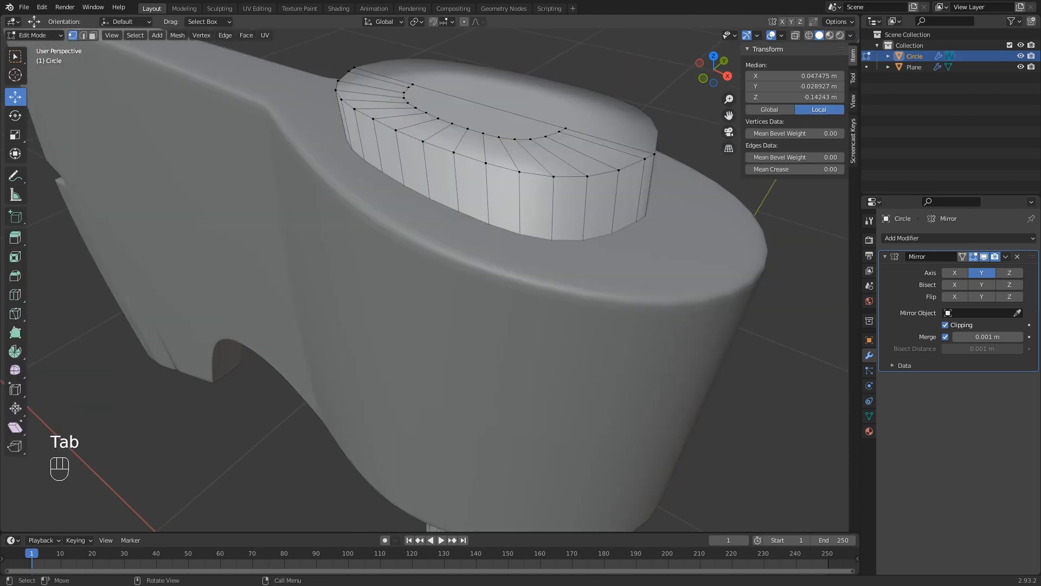
{"action": "key", "text": "ctrl+r"}
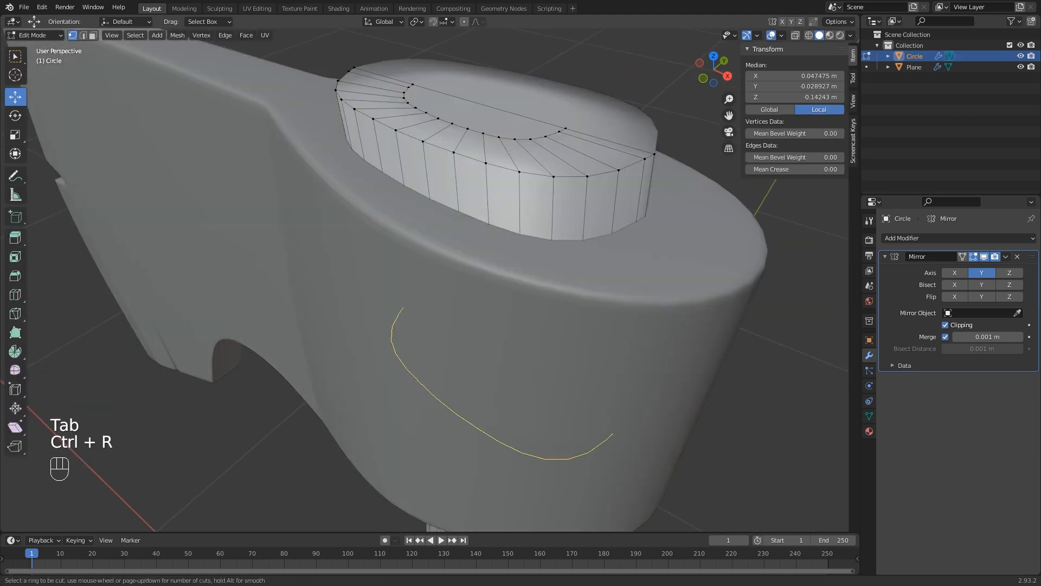
{"action": "left_click", "coordinate": [562, 177]}
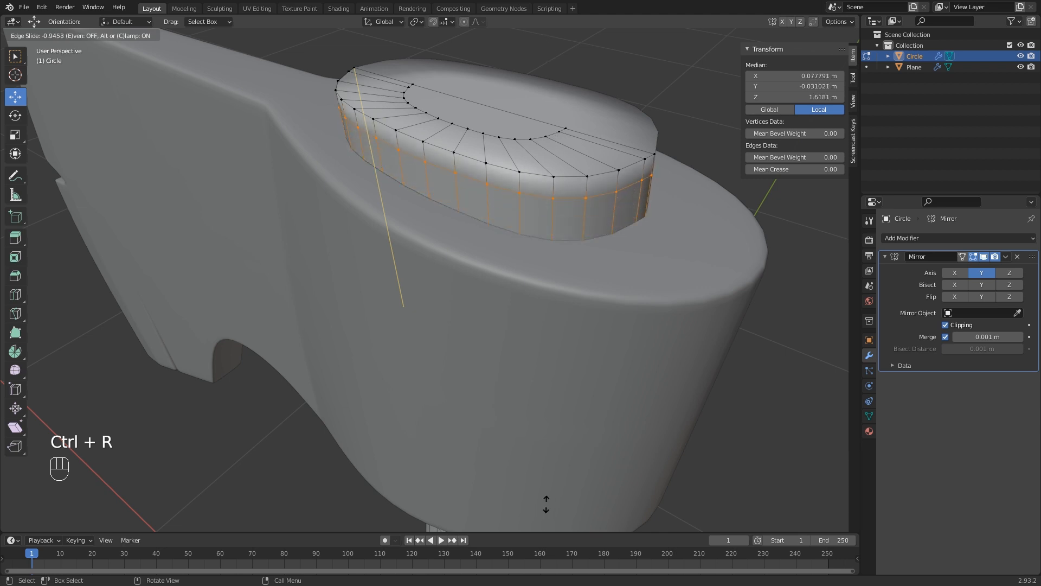
{"action": "left_click", "coordinate": [545, 494]}
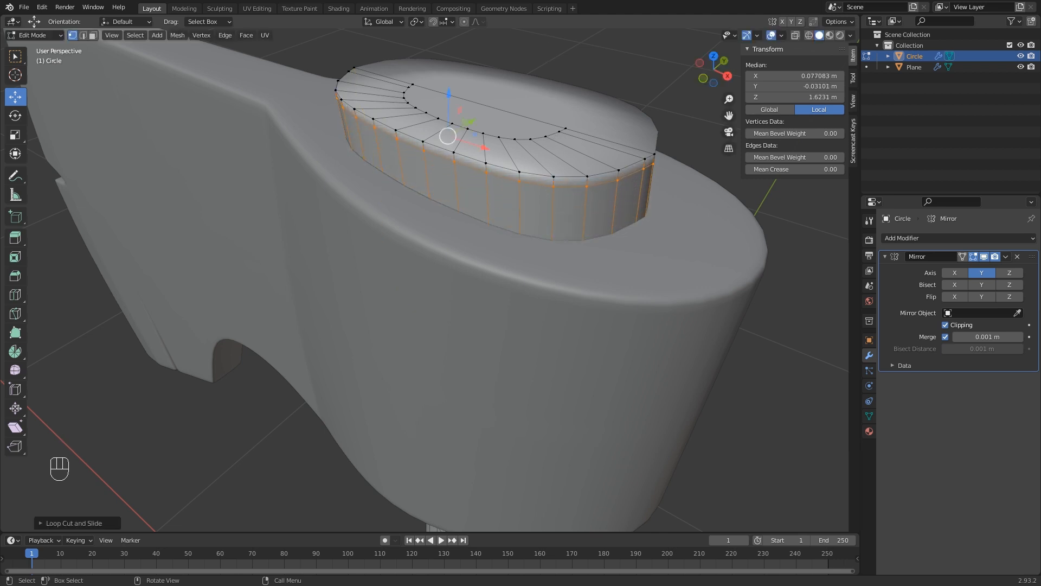
Add a loop cut in the handle's top cap, slide it toward the outer rim, and return to Object Mode.
{"action": "key", "text": "ctrl+r"}
{"action": "left_click", "coordinate": [591, 138]}
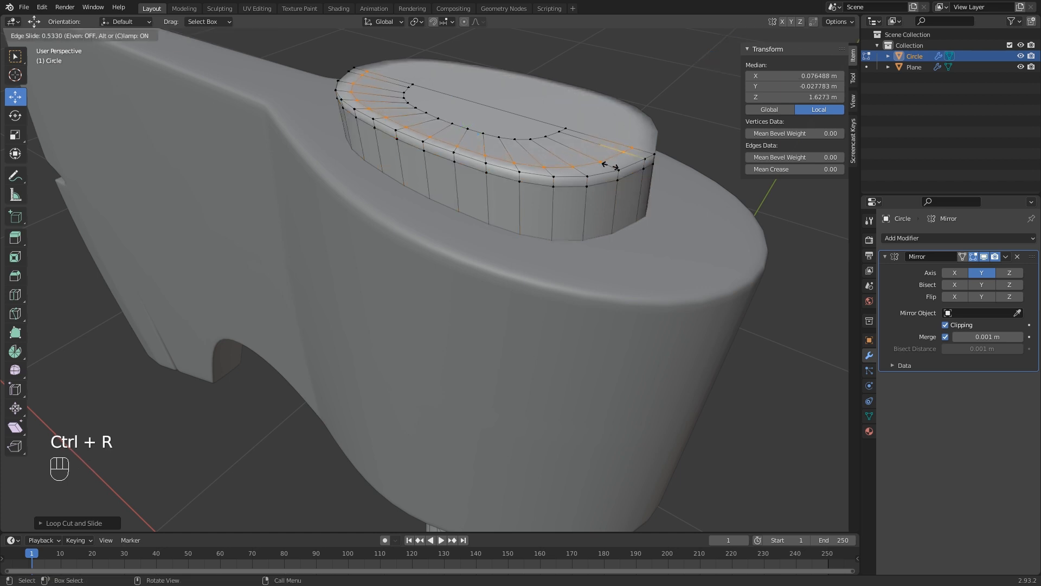
{"action": "left_click", "coordinate": [613, 172]}
{"action": "key", "text": "Tab"}
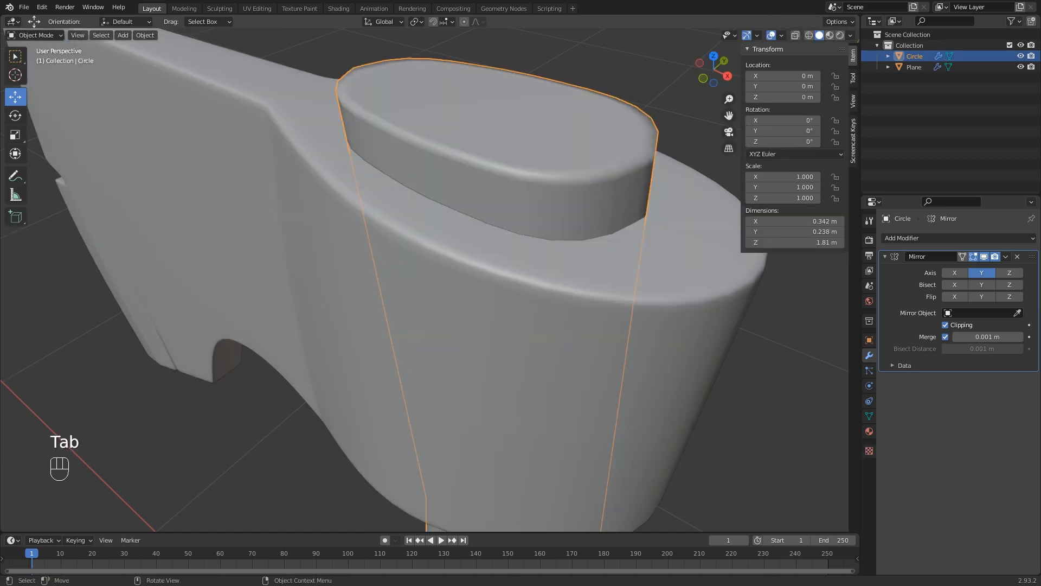
Pull the blade-side corner vertex of the handle's bottom rim down along Z to about -0.247 m using smooth proportional editing of size 0.20.
{"action": "scroll", "coordinate": [613, 179], "scroll_direction": "down", "scroll_amount": 8}
{"action": "middle_click_drag", "start_coordinate": [614, 206], "coordinate": [613, 160]}
{"action": "middle_click_drag", "start_coordinate": [613, 185], "coordinate": [634, 45], "text": "shift"}
{"action": "scroll", "coordinate": [621, 49], "scroll_direction": "up", "scroll_amount": 3}
{"action": "key", "text": "Tab"}
{"action": "middle_click_drag", "start_coordinate": [613, 217], "coordinate": [572, 145], "text": "shift"}
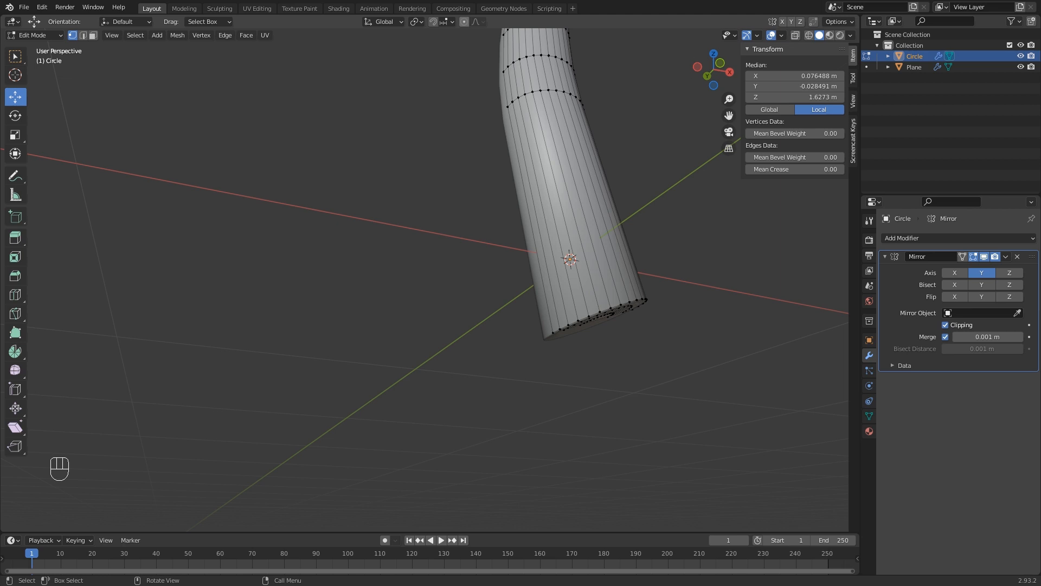
{"action": "middle_click_drag", "start_coordinate": [573, 145], "coordinate": [583, 151]}
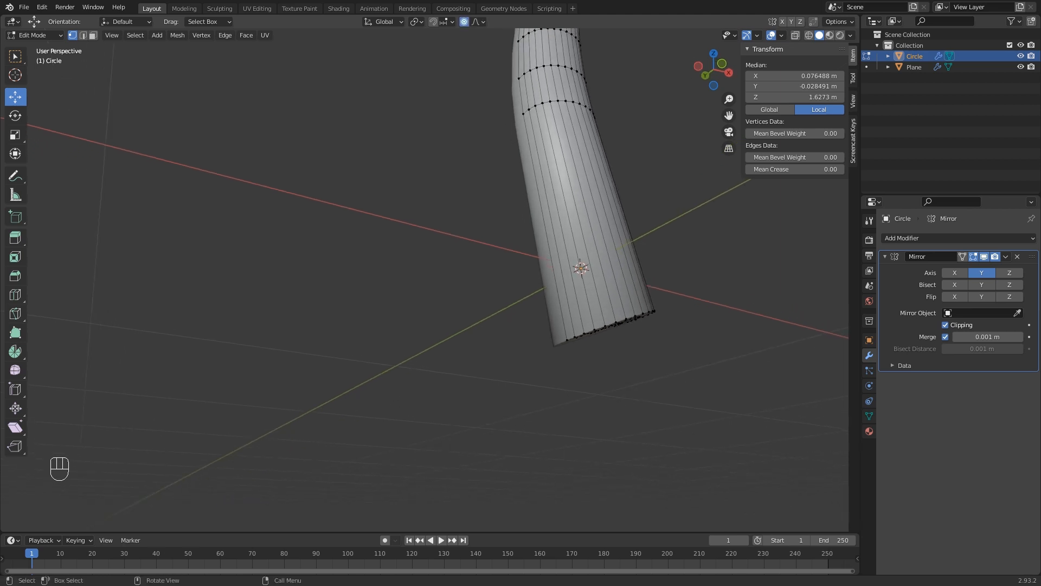
{"action": "left_click", "coordinate": [567, 340]}
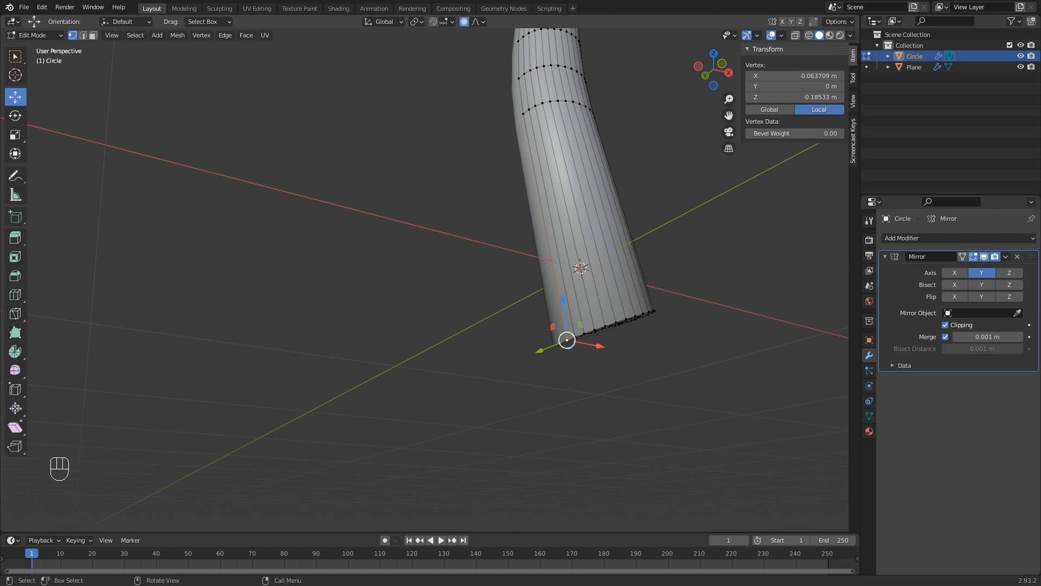
{"action": "key", "text": "g"}
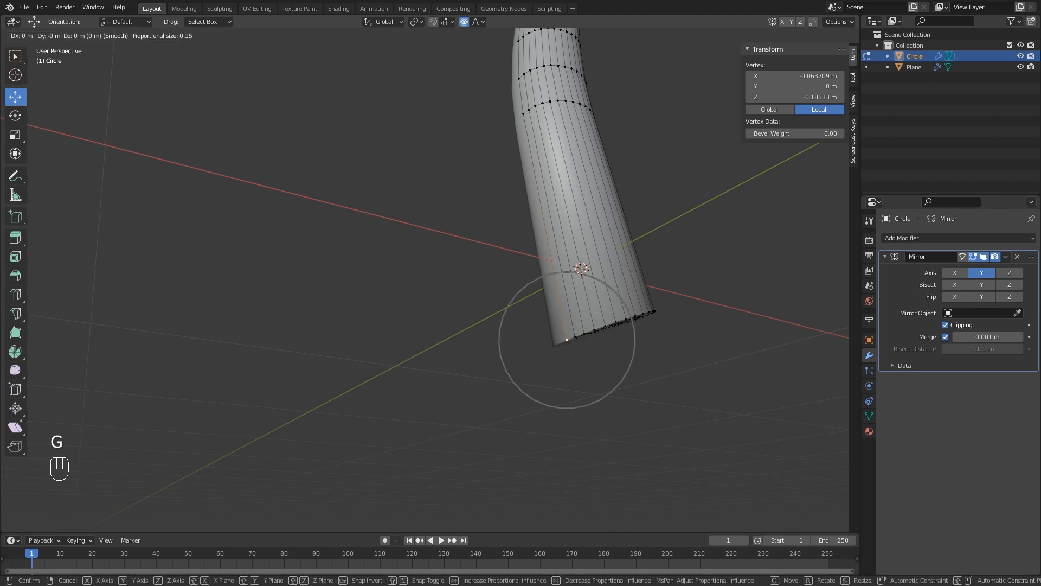
{"action": "key", "text": "z"}
{"action": "scroll", "coordinate": [567, 340], "scroll_direction": "down", "scroll_amount": 3}
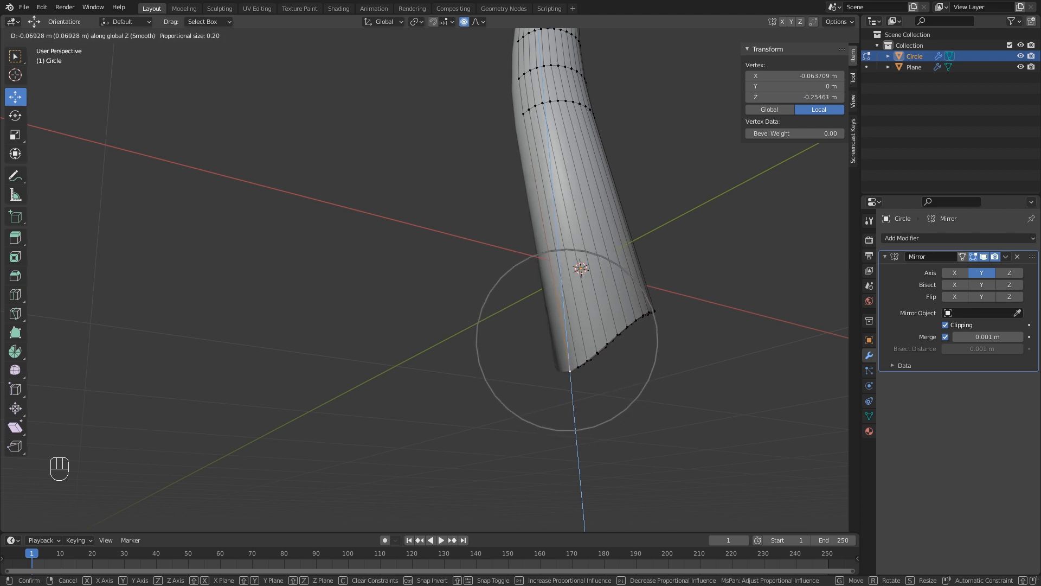
{"action": "left_click", "coordinate": [569, 369]}
Lower a vertex near the opposite end of the handle's bottom rim slightly along Z with proportional editing, then clear the selection.
{"action": "middle_click_drag", "start_coordinate": [569, 369], "coordinate": [595, 328]}
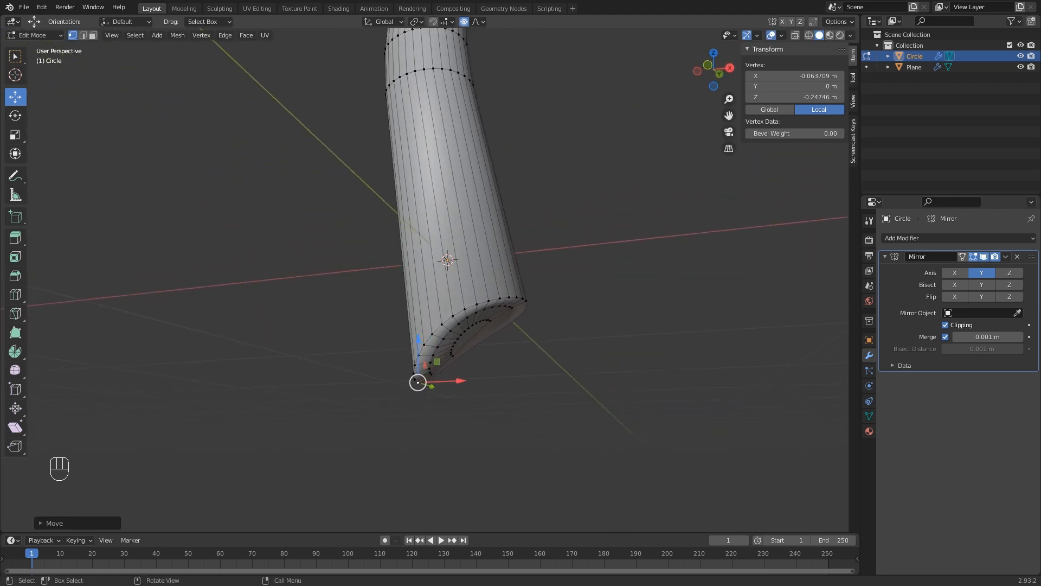
{"action": "left_click", "coordinate": [526, 301]}
{"action": "middle_click_drag", "start_coordinate": [527, 301], "coordinate": [535, 309]}
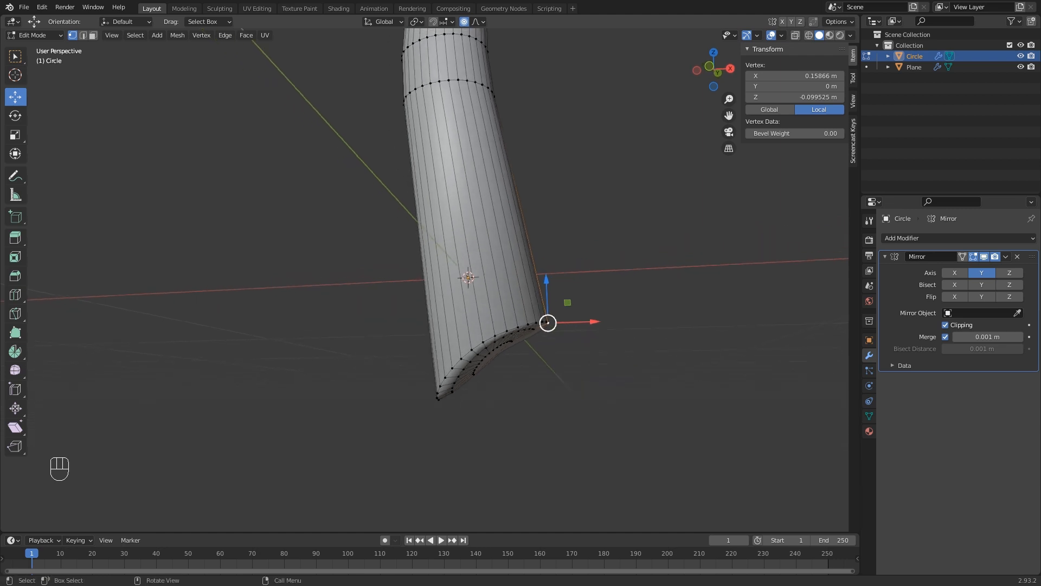
{"action": "left_click", "coordinate": [518, 327]}
{"action": "left_click_drag", "start_coordinate": [517, 286], "coordinate": [517, 296]}
{"action": "left_click", "coordinate": [569, 312]}
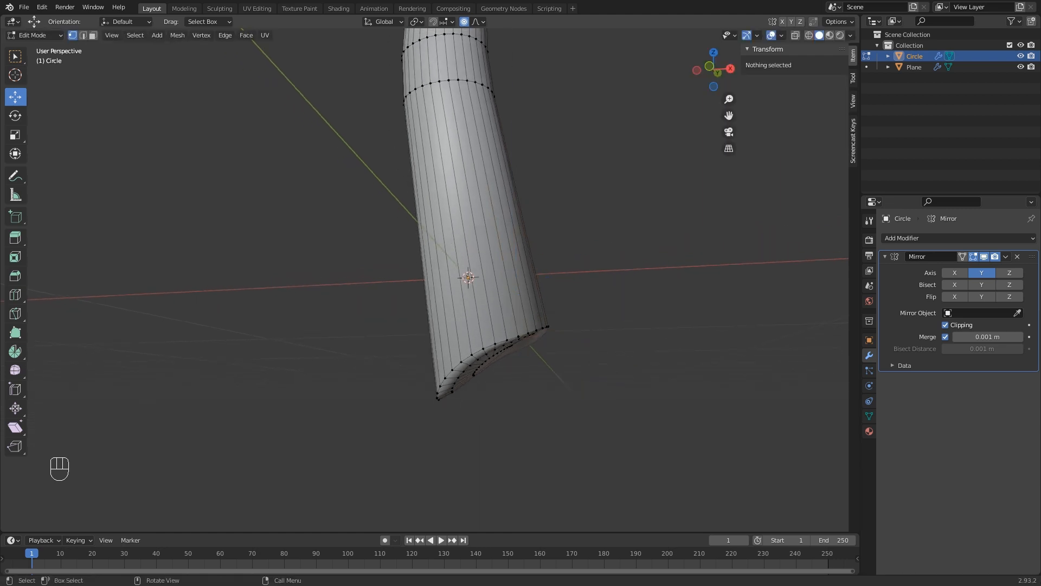
Pull the blade-side vertex at the handle's middle bend outward along X to about -0.163 m with proportional editing.
{"action": "middle_click_drag", "start_coordinate": [570, 313], "coordinate": [537, 404]}
{"action": "key", "text": "Tab"}
{"action": "scroll", "coordinate": [525, 289], "scroll_direction": "down", "scroll_amount": 2}
{"action": "scroll", "coordinate": [516, 349], "scroll_direction": "up", "scroll_amount": 2}
{"action": "key", "text": "Tab"}
{"action": "scroll", "coordinate": [526, 384], "scroll_direction": "up", "scroll_amount": 1}
{"action": "left_click", "coordinate": [532, 221]}
{"action": "middle_click_drag", "start_coordinate": [532, 221], "coordinate": [521, 250], "text": "shift"}
{"action": "left_click", "coordinate": [530, 239]}
{"action": "left_click_drag", "start_coordinate": [556, 251], "coordinate": [536, 250]}
{"action": "scroll", "coordinate": [535, 250], "scroll_direction": "up", "scroll_amount": 3}
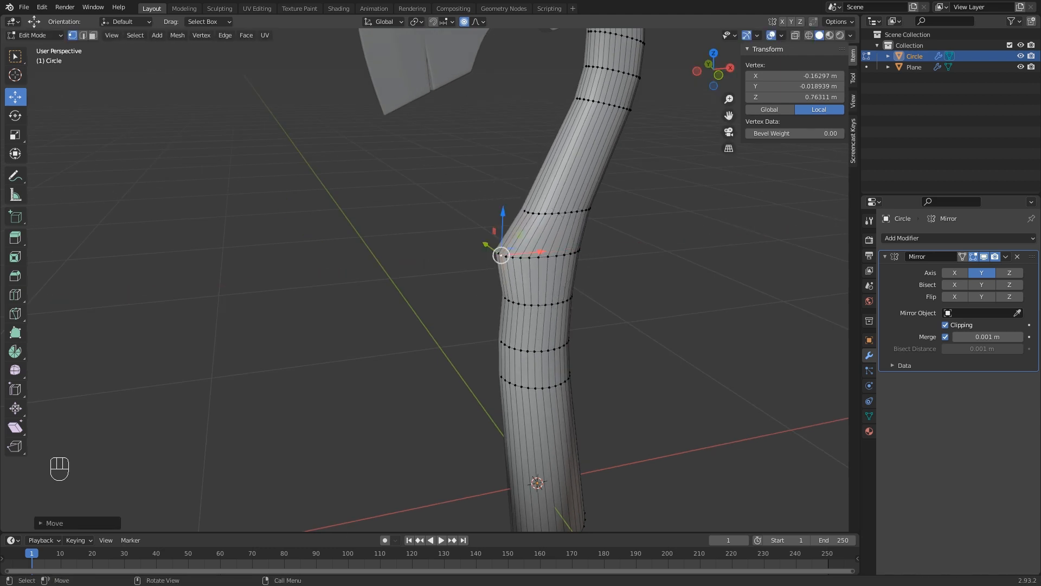
Pull the blade-side vertex one loop below the bend outward along X to about -0.161 m and return to Object Mode.
{"action": "mouse_move", "coordinate": [536, 250]}
{"action": "middle_mouse_down"}
{"action": "mouse_move", "coordinate": [510, 237]}
{"action": "mouse_move", "coordinate": [548, 233]}
{"action": "mouse_move", "coordinate": [536, 238]}
{"action": "middle_mouse_up"}
{"action": "key", "text": "Tab"}
{"action": "scroll", "coordinate": [510, 237], "scroll_direction": "down", "scroll_amount": 2}
{"action": "scroll", "coordinate": [533, 237], "scroll_direction": "up", "scroll_amount": 2}
{"action": "key", "text": "Tab"}
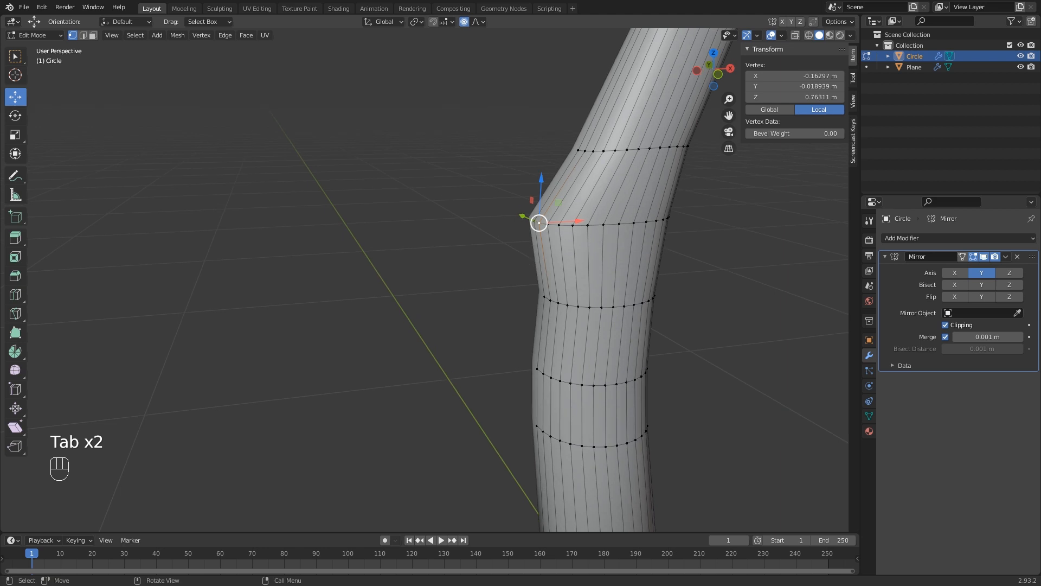
{"action": "left_click", "coordinate": [544, 297]}
{"action": "left_click_drag", "start_coordinate": [584, 294], "coordinate": [570, 296]}
{"action": "key", "text": "Tab"}
{"action": "scroll", "coordinate": [564, 295], "scroll_direction": "down", "scroll_amount": 5}
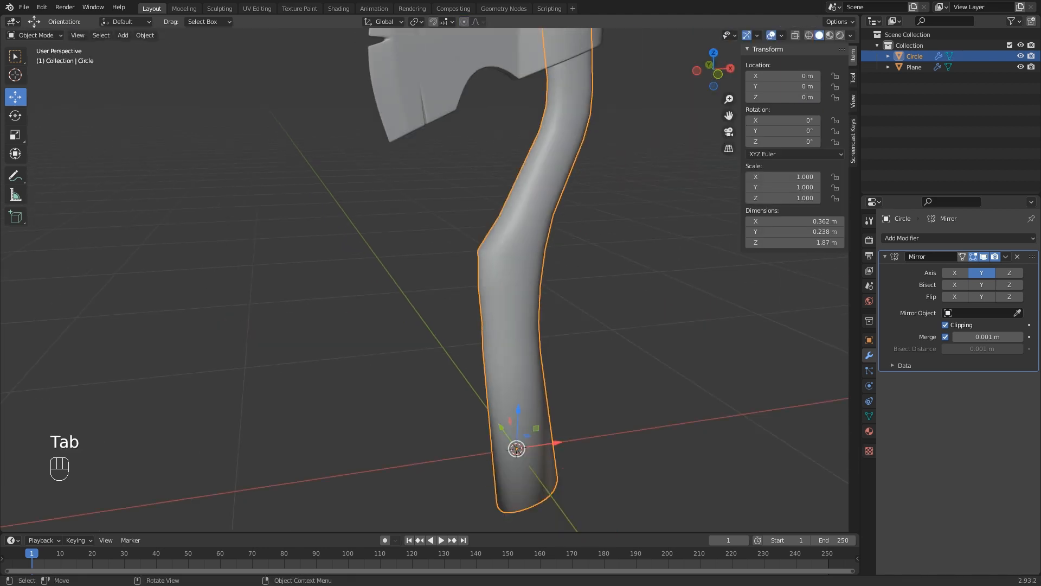
Examine the reshaped handle's profile in perspective, right and front views, in both Object and Edit Mode.
{"action": "middle_click_drag", "start_coordinate": [564, 296], "coordinate": [513, 297]}
{"action": "scroll", "coordinate": [510, 299], "scroll_direction": "down", "scroll_amount": 3}
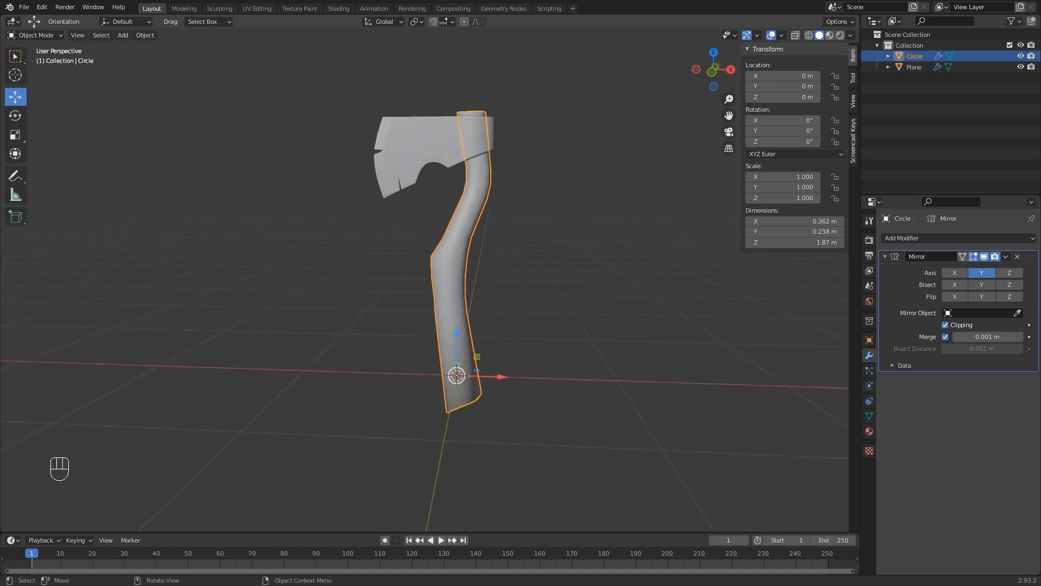
{"action": "key", "text": "KP_3"}
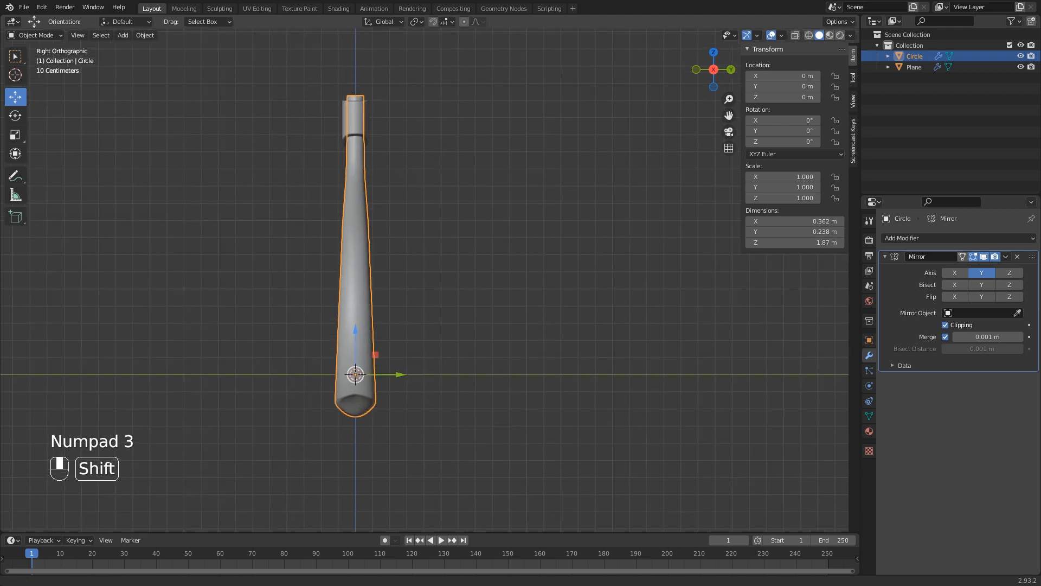
{"action": "middle_click_drag", "start_coordinate": [477, 304], "coordinate": [488, 387], "text": "shift"}
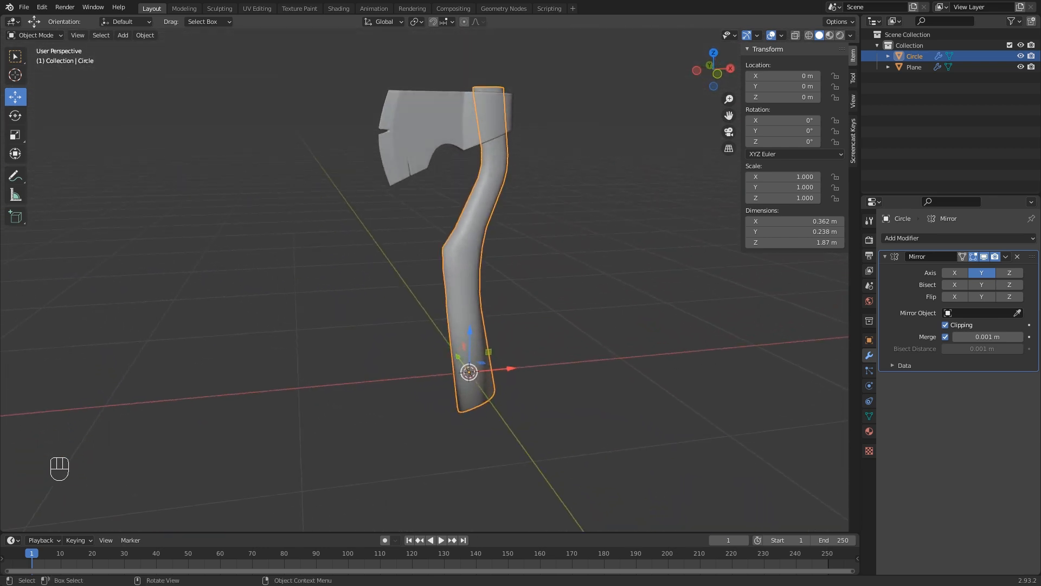
{"action": "key", "text": "KP_1"}
{"action": "scroll", "coordinate": [485, 325], "scroll_direction": "up", "scroll_amount": 3}
{"action": "middle_click_drag", "start_coordinate": [486, 326], "coordinate": [504, 364], "text": "shift"}
{"action": "scroll", "coordinate": [491, 368], "scroll_direction": "down", "scroll_amount": 1}
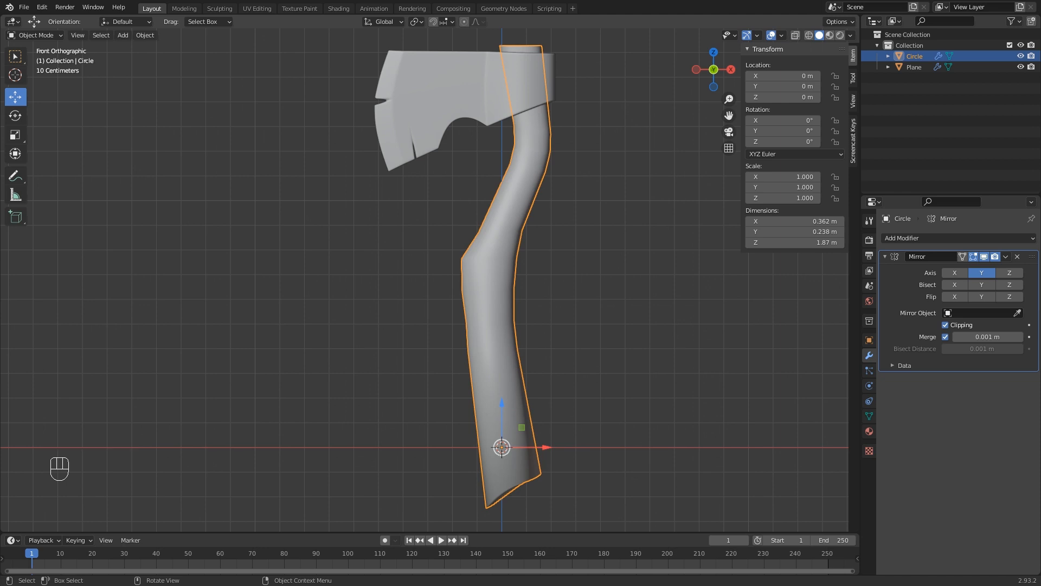
{"action": "middle_click_drag", "start_coordinate": [504, 365], "coordinate": [543, 301], "text": "shift"}
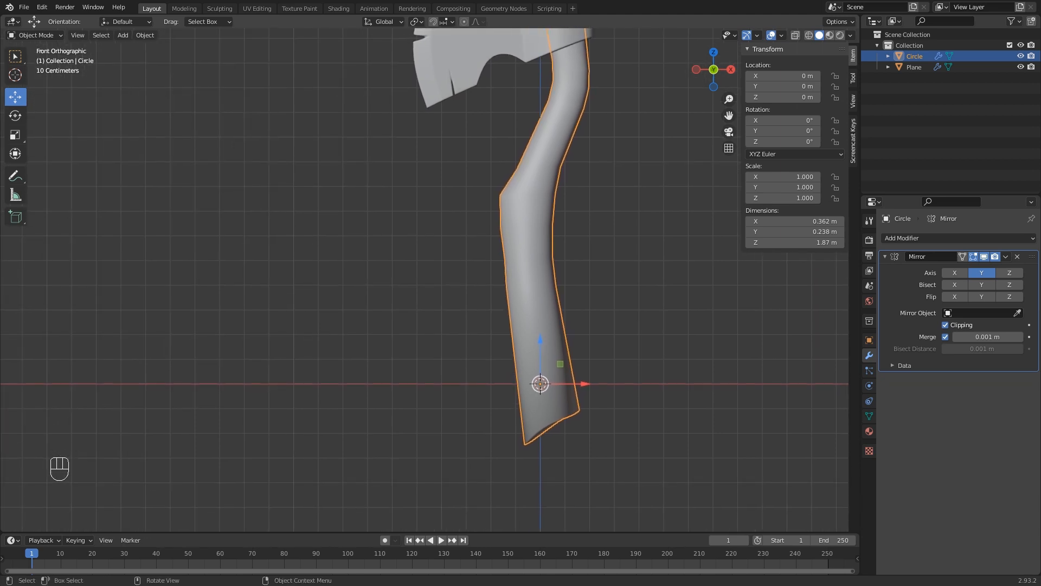
{"action": "key", "text": "Tab"}
{"action": "scroll", "coordinate": [543, 301], "scroll_direction": "up", "scroll_amount": 1}
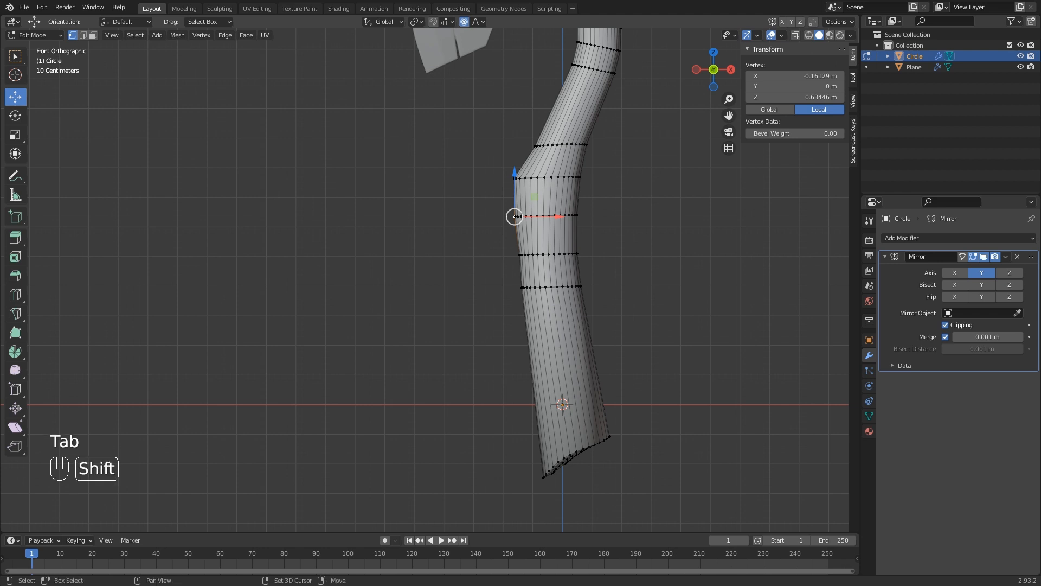
{"action": "middle_click_drag", "start_coordinate": [543, 301], "coordinate": [506, 304], "text": "shift"}
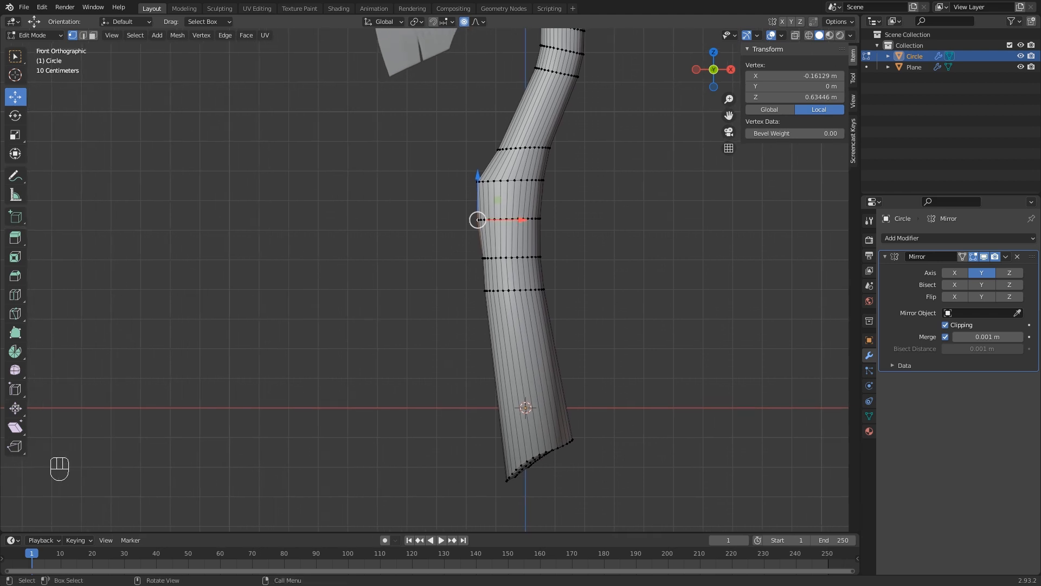
{"action": "key", "text": "Tab"}
{"action": "scroll", "coordinate": [477, 219], "scroll_direction": "down", "scroll_amount": 1}
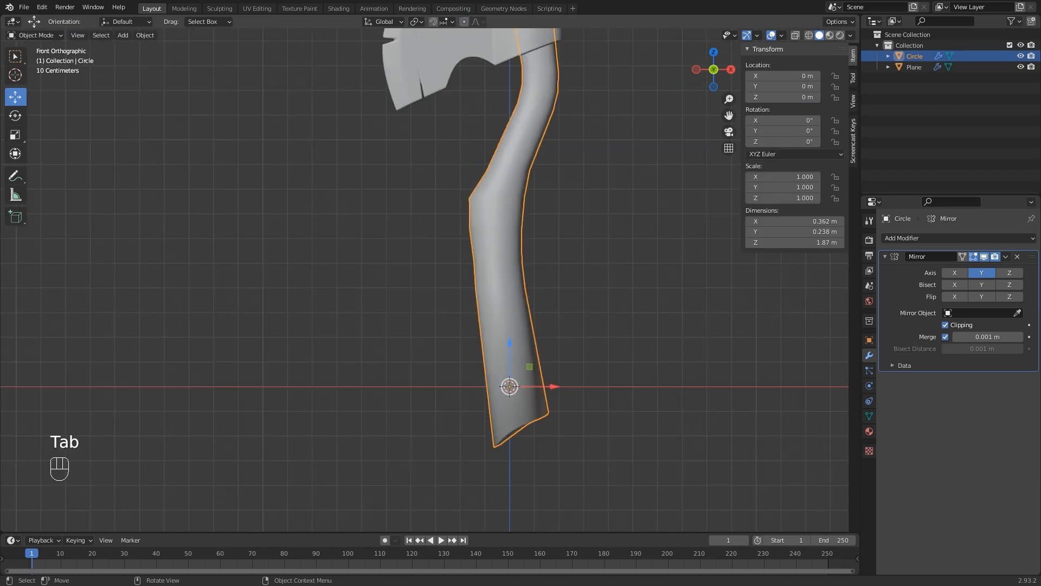
{"action": "key", "text": "shift+a"}
{"action": "mouse_move", "coordinate": [518, 375]}
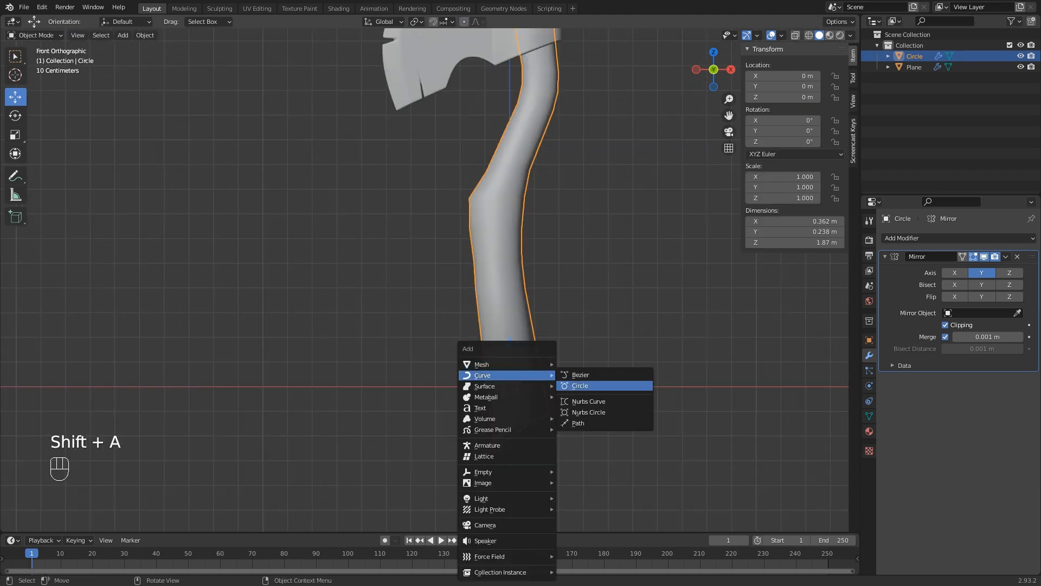
{"action": "left_click", "coordinate": [580, 386]}
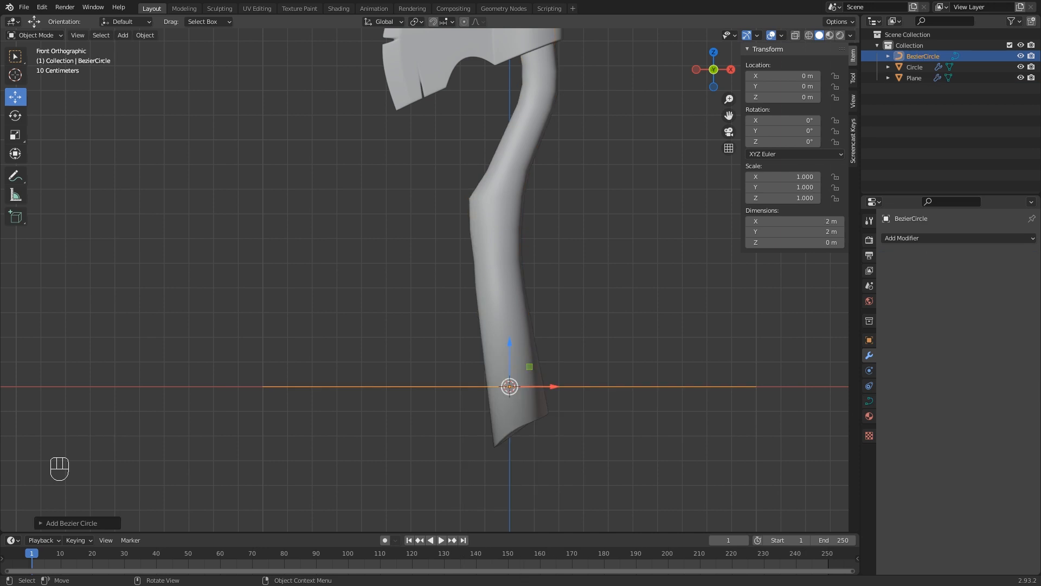
{"action": "key", "text": "Tab"}
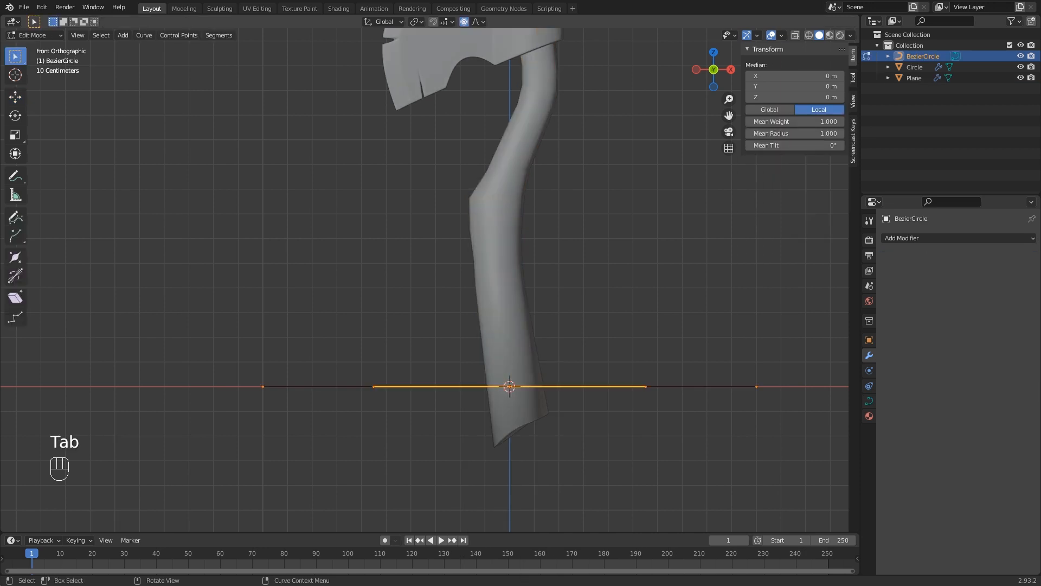
{"action": "middle_click_drag", "start_coordinate": [581, 385], "coordinate": [580, 402]}
{"action": "key", "text": "Tab"}
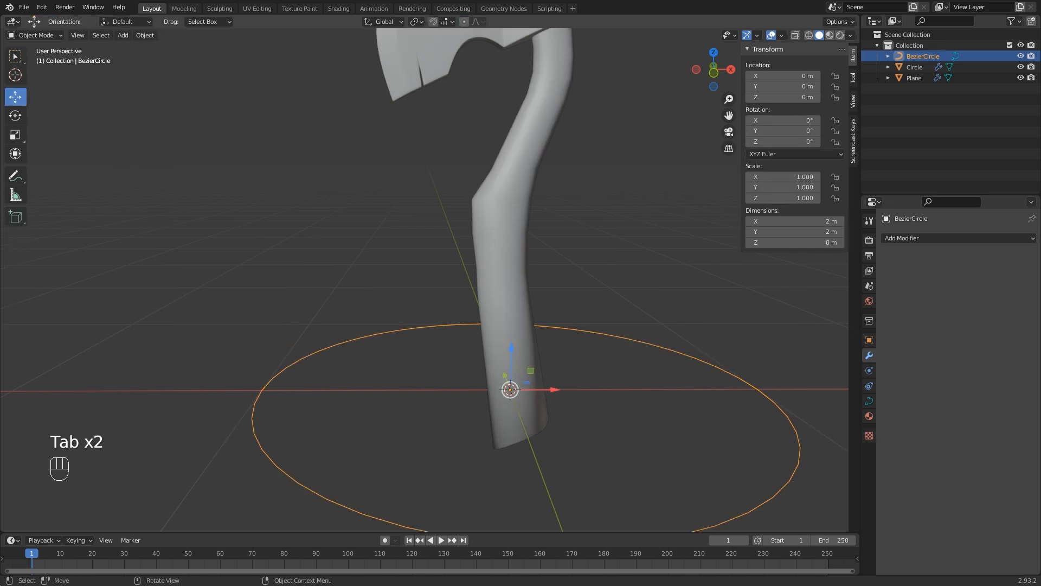
{"action": "key", "text": "Delete"}
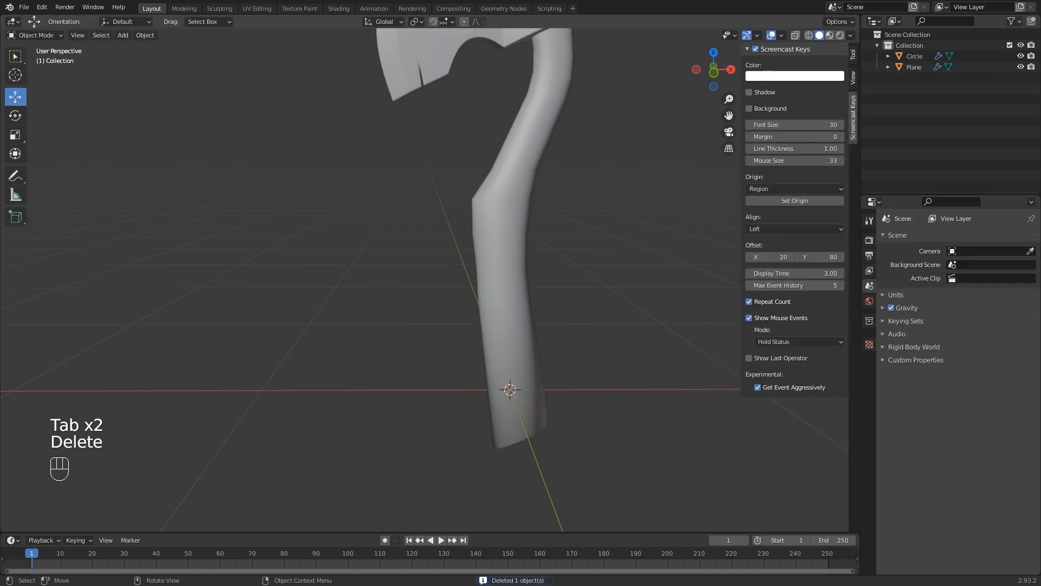
Add a mesh circle at the base of the axe handle and scale its vertices down to about 0.29 m across.
{"action": "key", "text": "shift+a"}
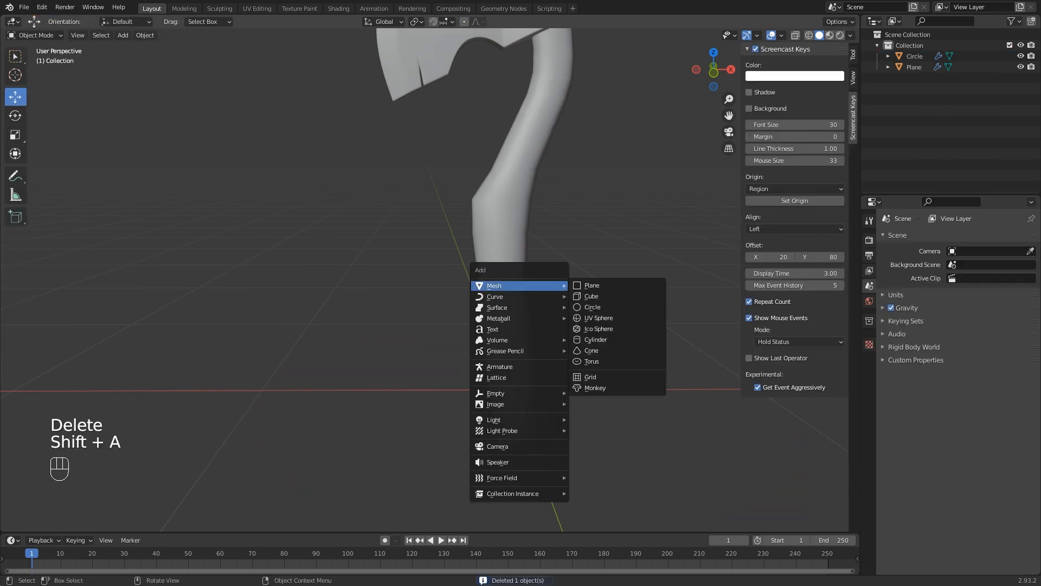
{"action": "left_click", "coordinate": [593, 307]}
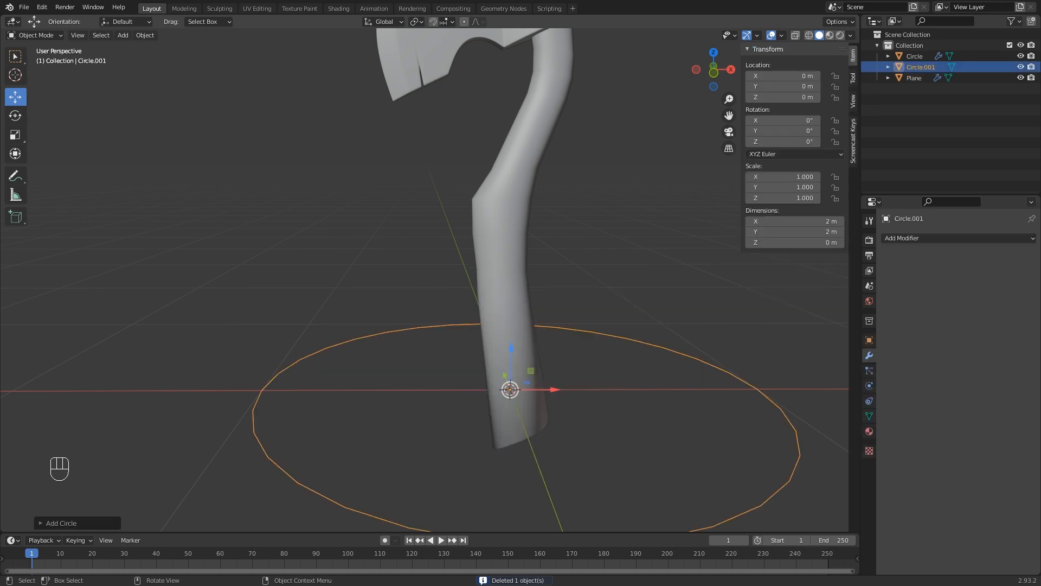
{"action": "key", "text": "Tab"}
{"action": "key", "text": "s"}
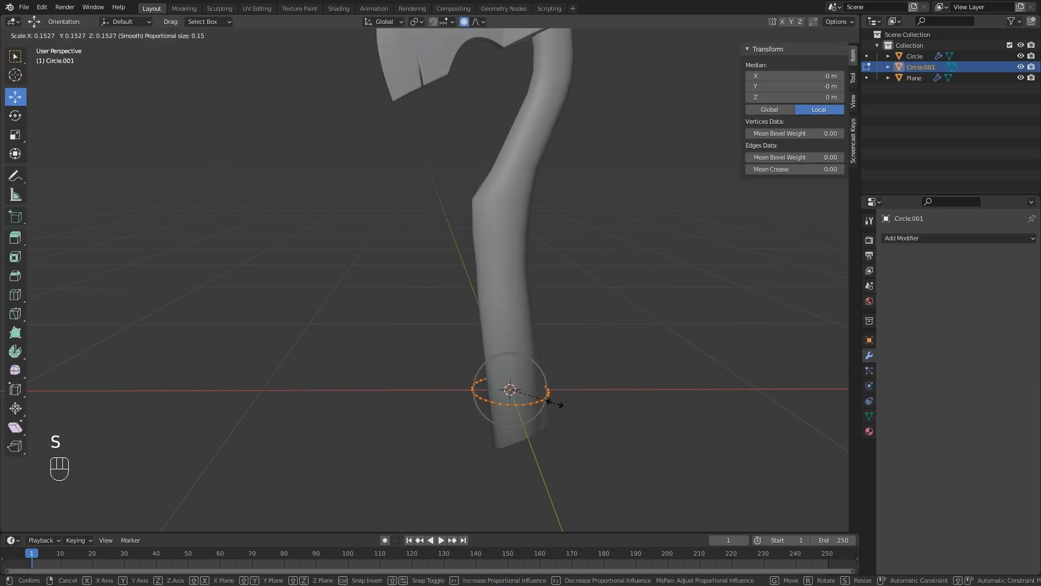
{"action": "left_click", "coordinate": [548, 402]}
Turn off proportional editing and move the circle about 0.027 m along X in front view.
{"action": "key", "text": "KP_3"}
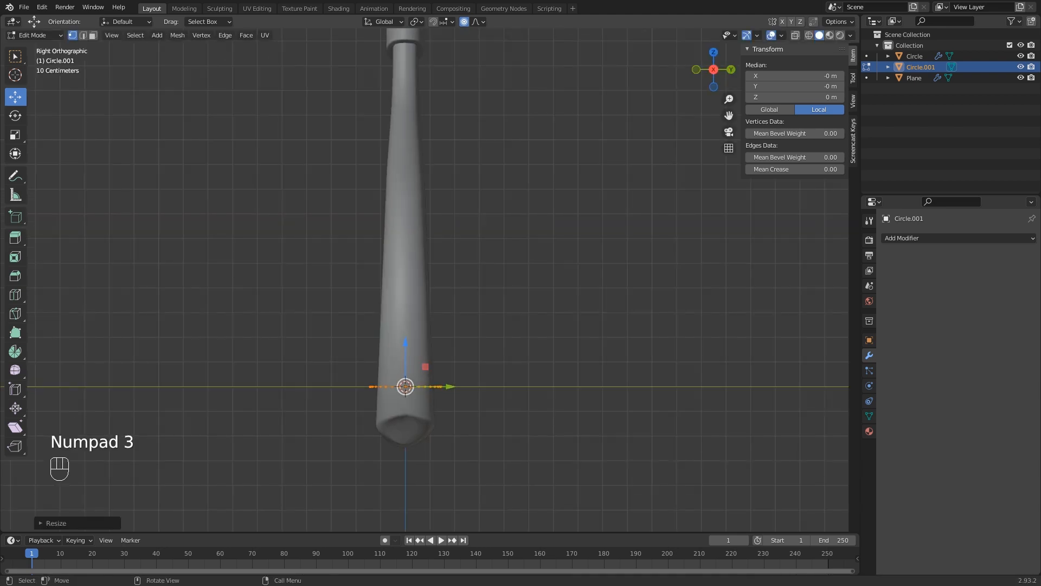
{"action": "scroll", "coordinate": [438, 280], "scroll_direction": "down", "scroll_amount": 2}
{"action": "key", "text": "KP_1"}
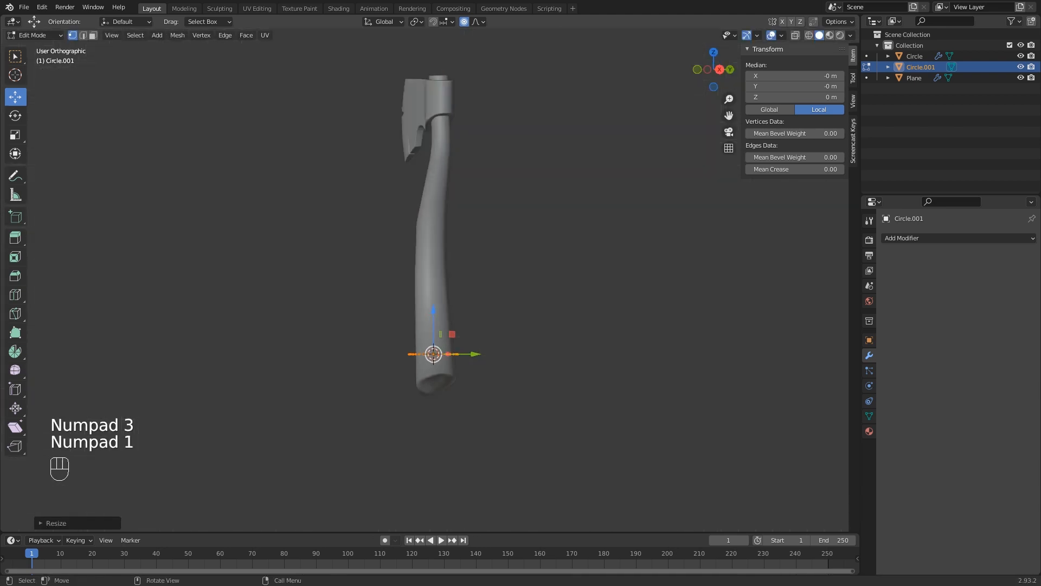
{"action": "scroll", "coordinate": [434, 279], "scroll_direction": "up", "scroll_amount": 3}
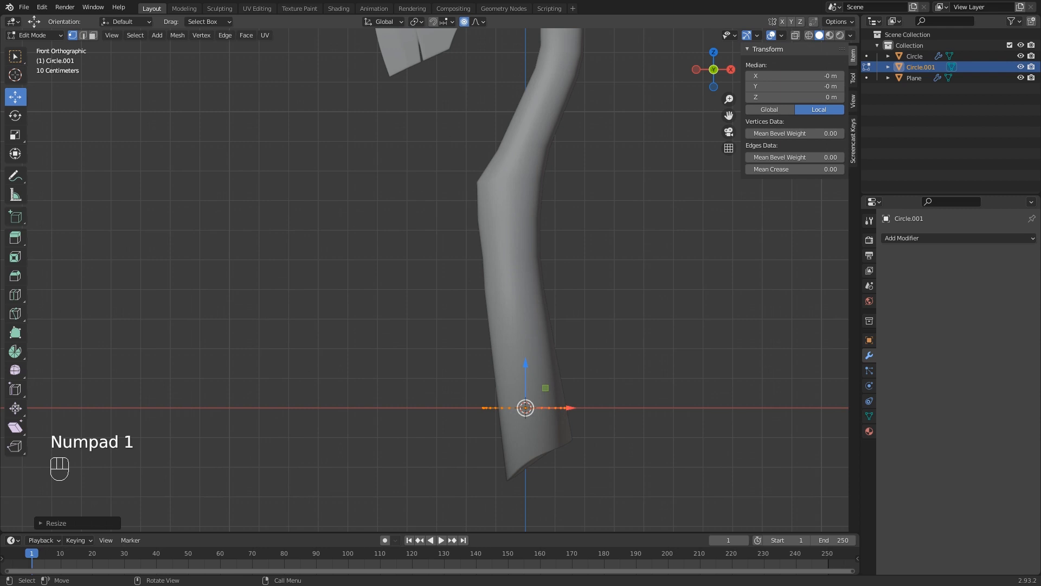
{"action": "left_click_drag", "start_coordinate": [569, 408], "coordinate": [578, 408]}
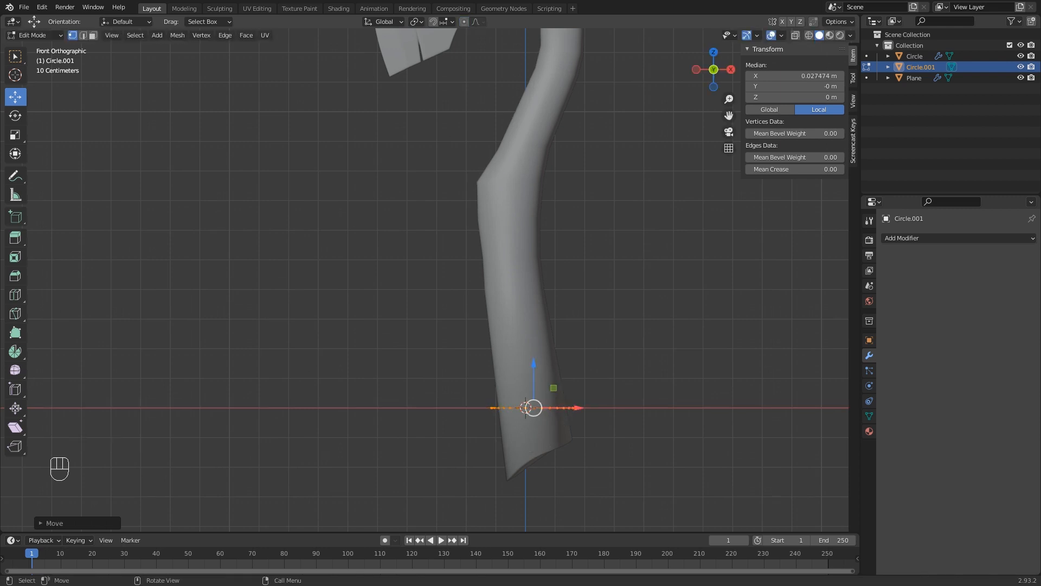
Rotate the circle by about -10 degrees to match the handle's slant and lower it about 0.05 m along Z.
{"action": "key", "text": "r"}
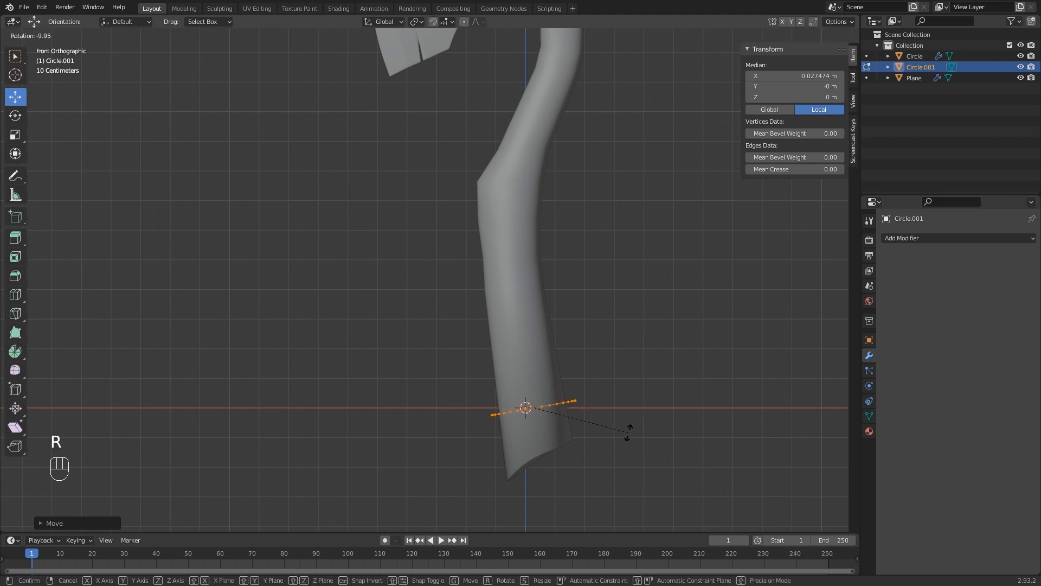
{"action": "left_click", "coordinate": [628, 432]}
{"action": "key", "text": "g"}
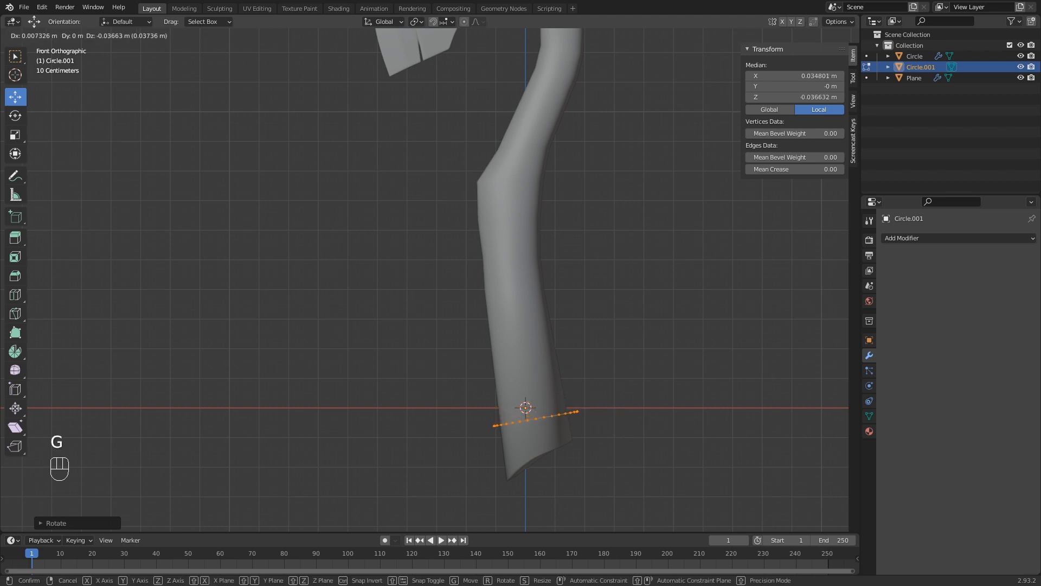
{"action": "left_click", "coordinate": [553, 403]}
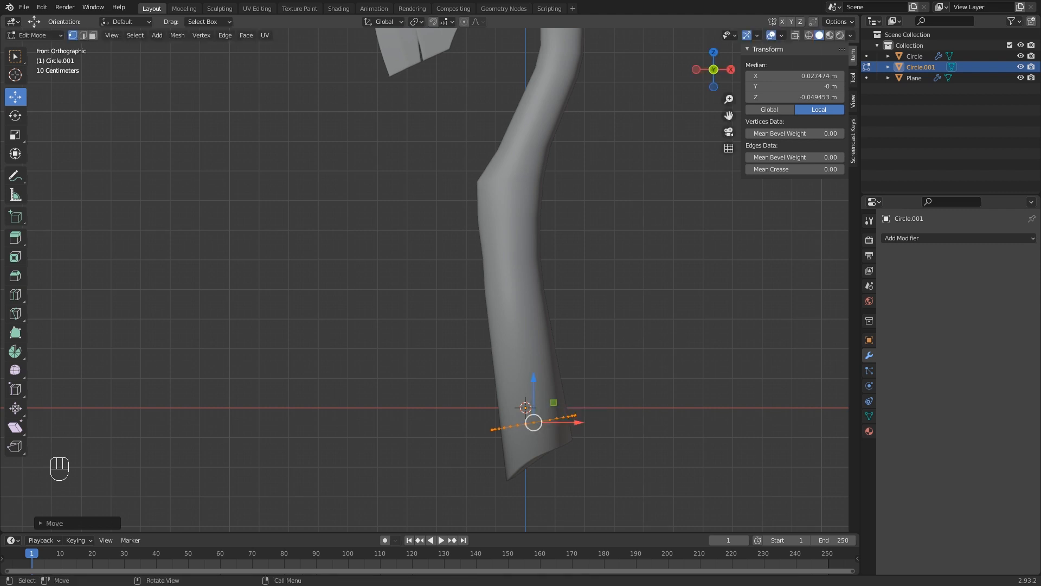
Select the circle's vertices on the positive Y side, delete them, and return to Object Mode.
{"action": "middle_click_drag", "start_coordinate": [553, 403], "coordinate": [552, 394]}
{"action": "scroll", "coordinate": [425, 280], "scroll_direction": "up", "scroll_amount": 1}
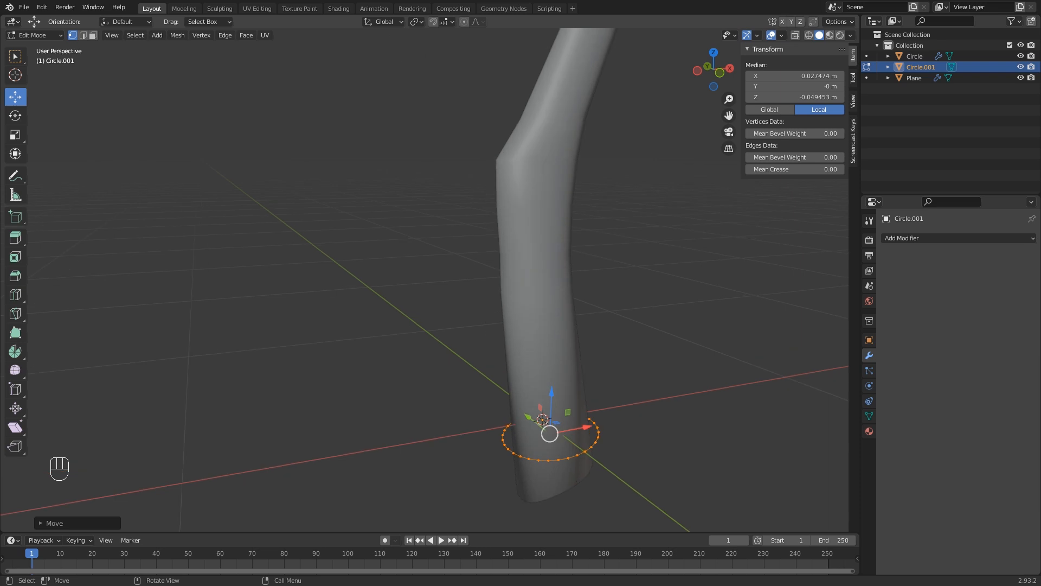
{"action": "middle_click_drag", "start_coordinate": [425, 280], "coordinate": [422, 179]}
{"action": "scroll", "coordinate": [449, 278], "scroll_direction": "up", "scroll_amount": 2}
{"action": "middle_click_drag", "start_coordinate": [422, 179], "coordinate": [499, 201]}
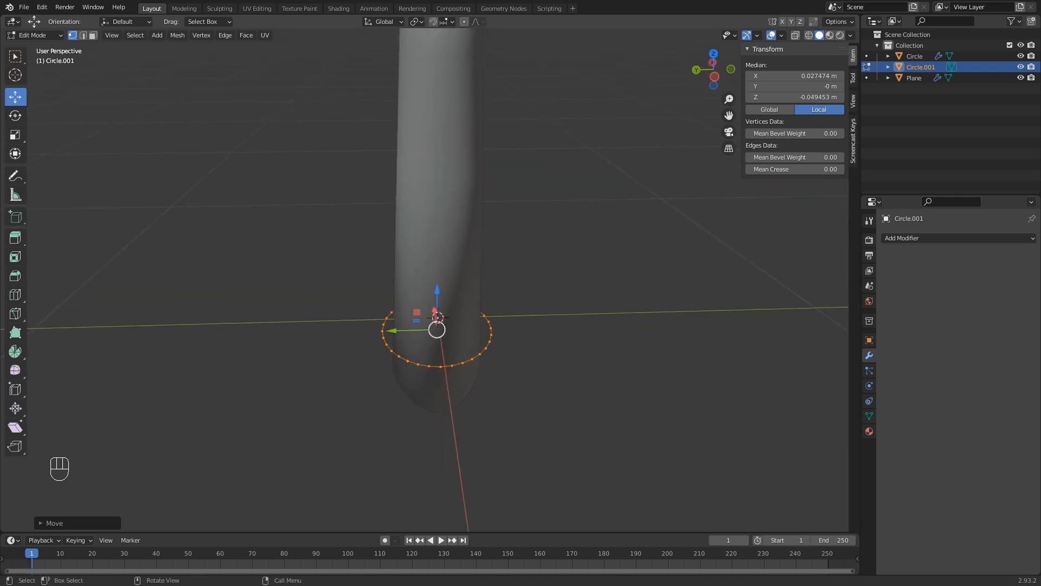
{"action": "left_click", "coordinate": [429, 366]}
{"action": "middle_click_drag", "start_coordinate": [429, 366], "coordinate": [423, 367]}
{"action": "key", "text": "c"}
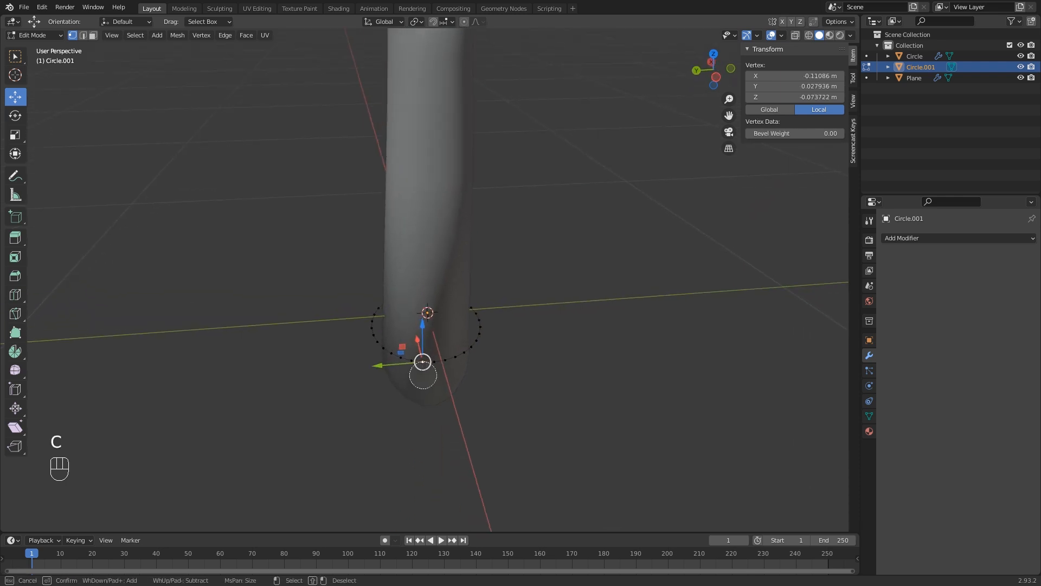
{"action": "left_click_drag", "start_coordinate": [415, 366], "coordinate": [374, 325]}
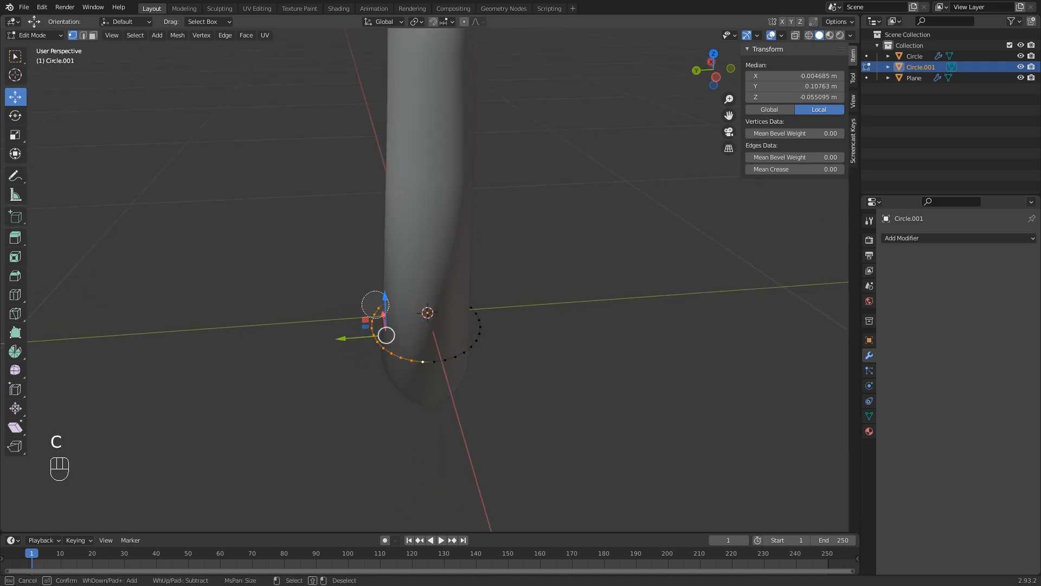
{"action": "middle_click_drag", "start_coordinate": [374, 326], "coordinate": [456, 326]}
{"action": "key", "text": "c"}
{"action": "left_click_drag", "start_coordinate": [547, 423], "coordinate": [543, 438]}
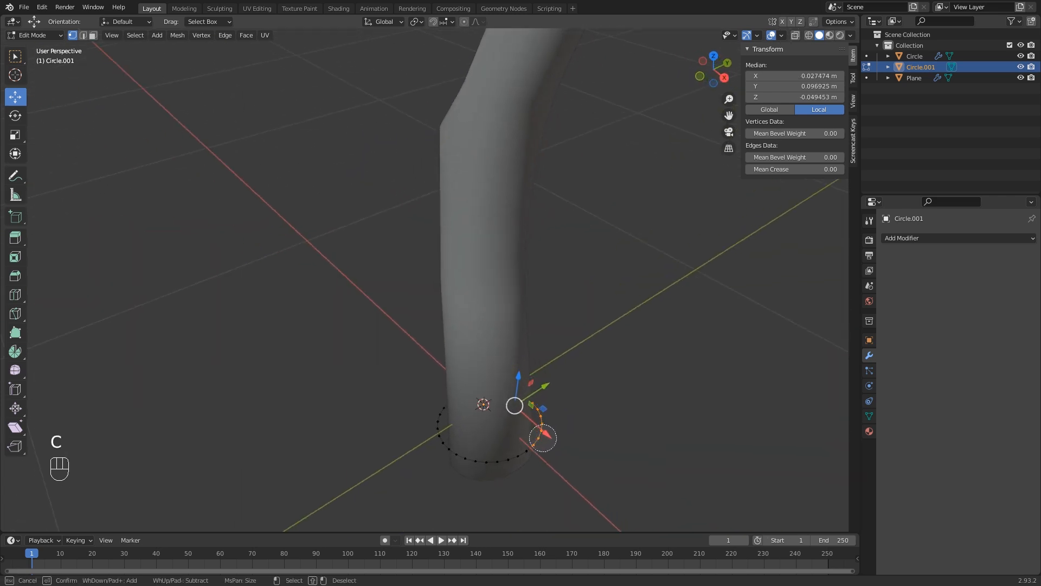
{"action": "right_click", "coordinate": [543, 437]}
{"action": "mouse_move", "coordinate": [544, 438]}
{"action": "middle_mouse_down"}
{"action": "mouse_move", "coordinate": [522, 437]}
{"action": "mouse_move", "coordinate": [495, 391]}
{"action": "mouse_move", "coordinate": [484, 393]}
{"action": "mouse_move", "coordinate": [594, 447]}
{"action": "mouse_move", "coordinate": [702, 415]}
{"action": "mouse_move", "coordinate": [659, 421]}
{"action": "mouse_move", "coordinate": [569, 406]}
{"action": "mouse_move", "coordinate": [553, 418]}
{"action": "middle_mouse_up"}
{"action": "key", "text": "x"}
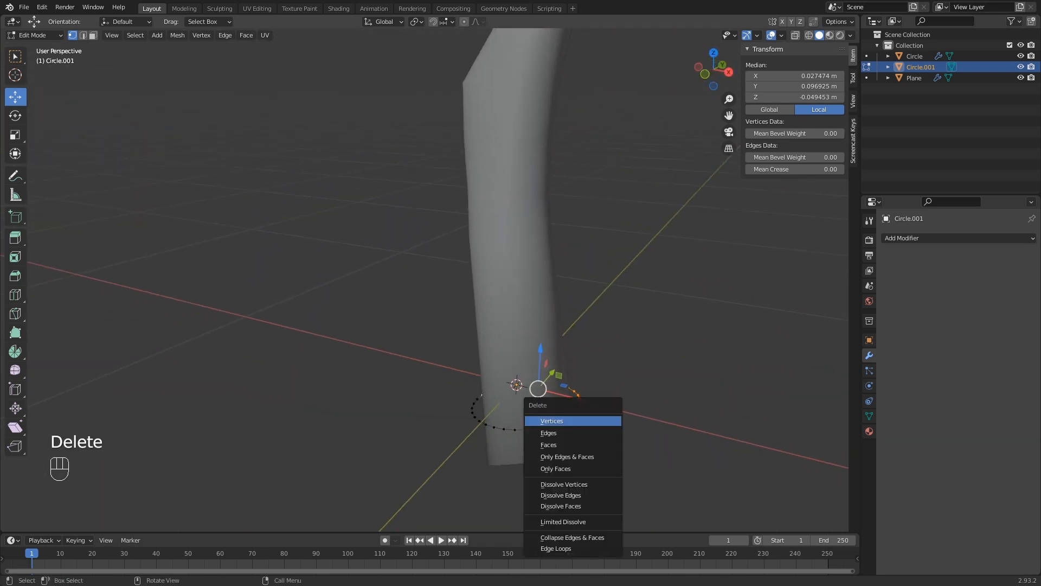
{"action": "left_click", "coordinate": [552, 421]}
{"action": "key", "text": "Tab"}
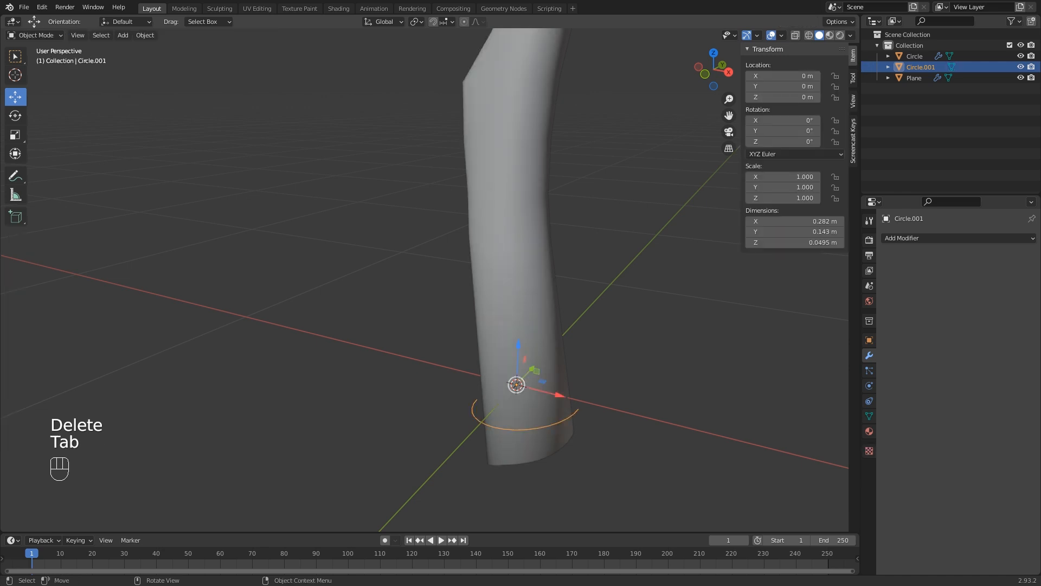
Add a Mirror modifier to the half circle with clipping enabled and the axis switched from X to Y.
{"action": "left_click", "coordinate": [922, 238]}
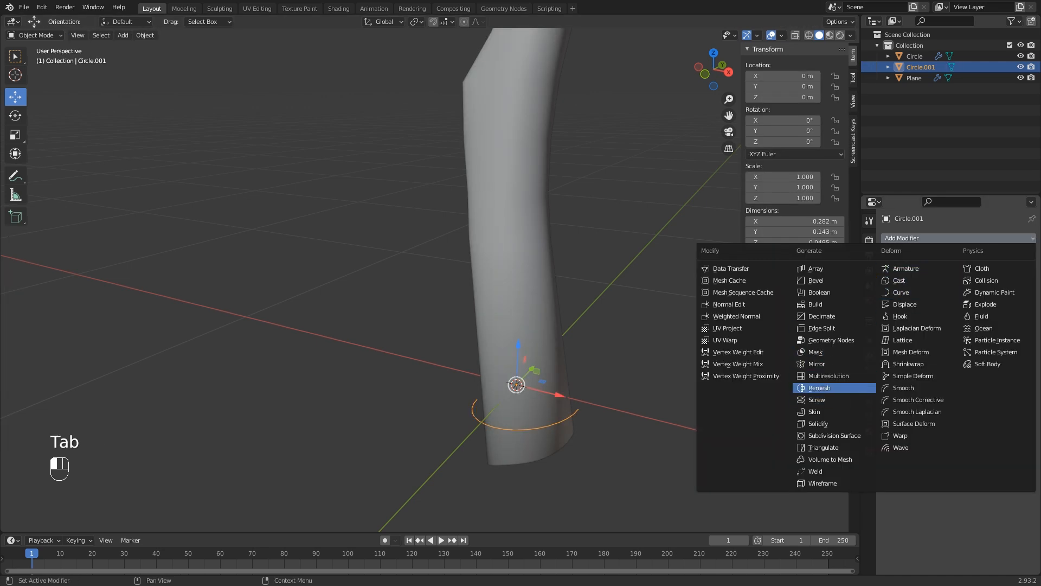
{"action": "left_click", "coordinate": [817, 364]}
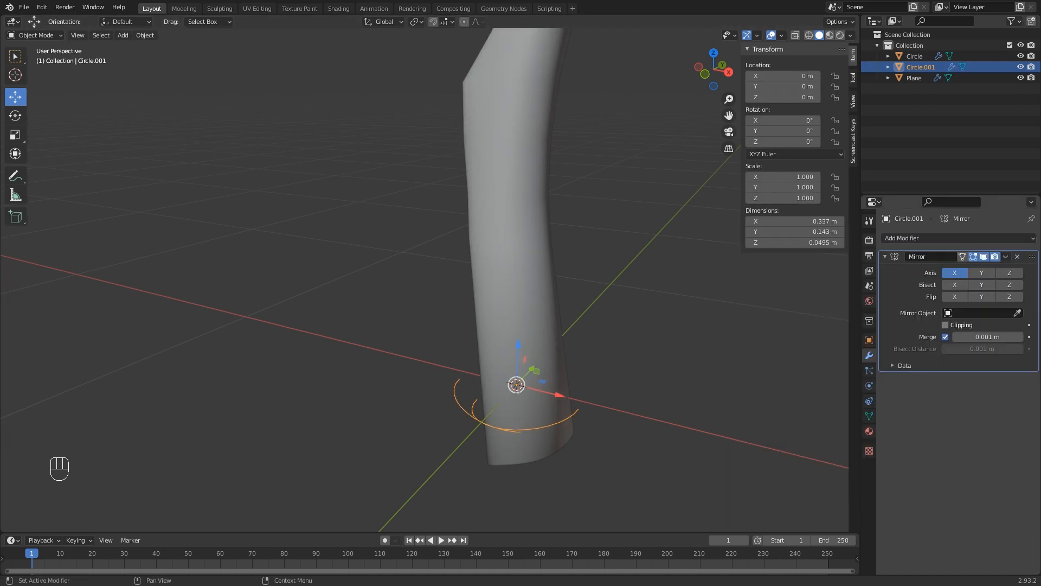
{"action": "scroll", "coordinate": [424, 279], "scroll_direction": "down", "scroll_amount": 2}
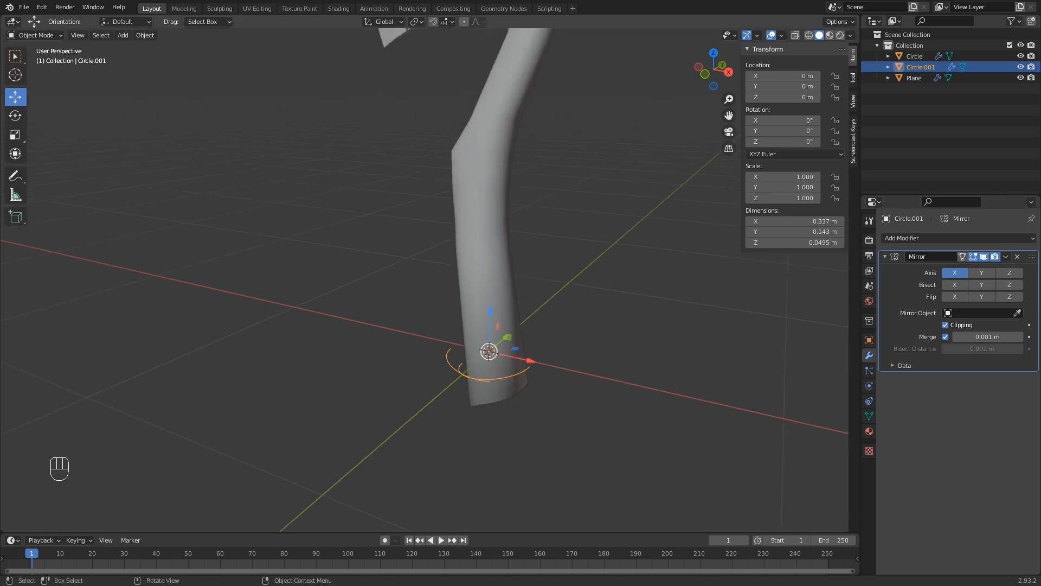
{"action": "left_click", "coordinate": [955, 273]}
{"action": "left_click", "coordinate": [982, 273]}
Extrude the whole half circle about 0.66 m up along the handle in front view to form a grip sleeve.
{"action": "middle_click_drag", "start_coordinate": [640, 336], "coordinate": [604, 341]}
{"action": "key", "text": "KP_1"}
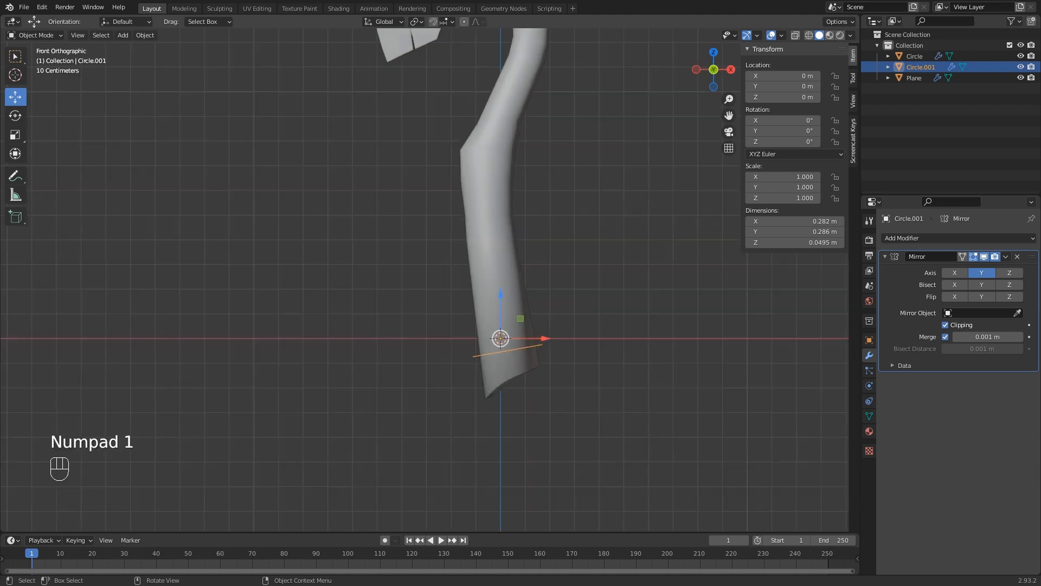
{"action": "key", "text": "Tab"}
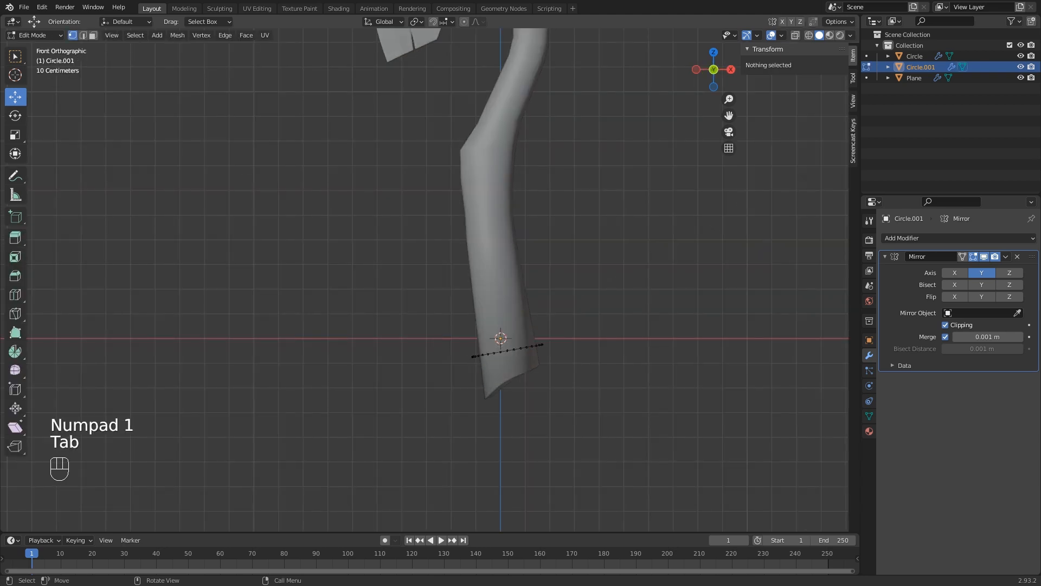
{"action": "key", "text": "a"}
{"action": "scroll", "coordinate": [434, 288], "scroll_direction": "down", "scroll_amount": 1}
{"action": "middle_click_drag", "start_coordinate": [434, 288], "coordinate": [458, 343], "text": "shift"}
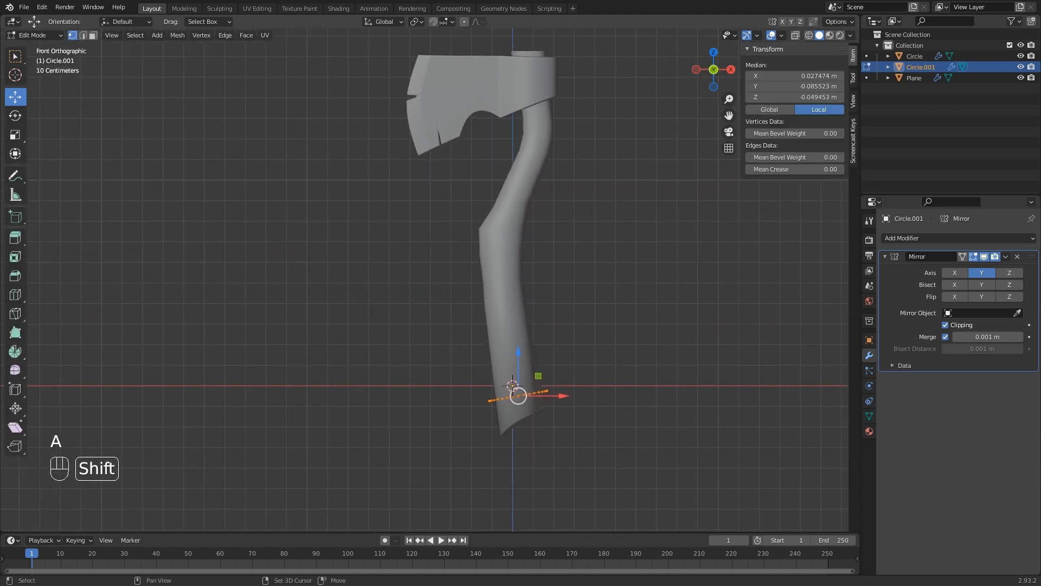
{"action": "key", "text": "e"}
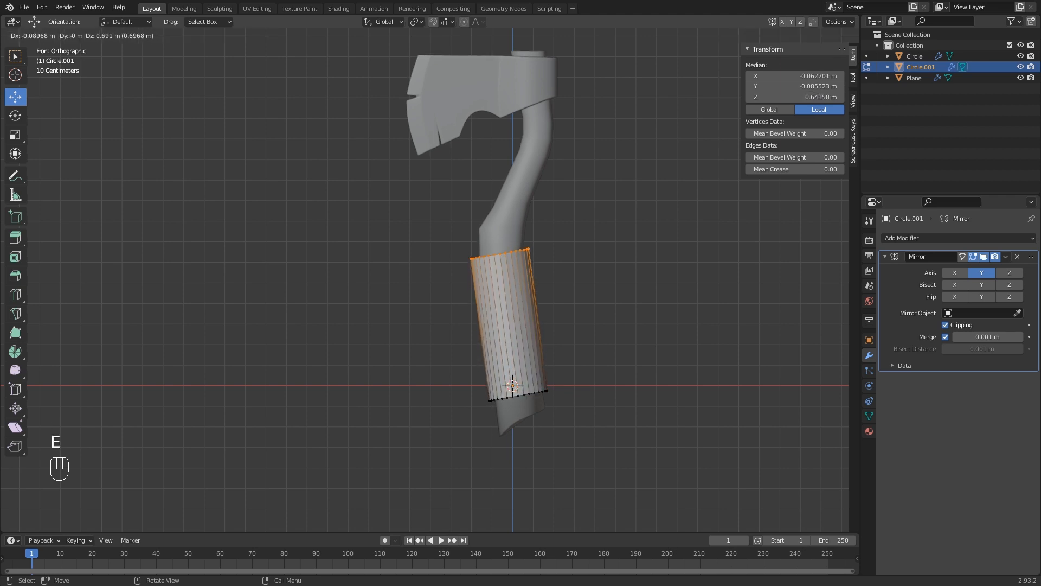
{"action": "left_click", "coordinate": [501, 261]}
Scale the sleeve's upper edge loop down to about 0.91 so it fits closer to the handle.
{"action": "scroll", "coordinate": [430, 280], "scroll_direction": "up", "scroll_amount": 2}
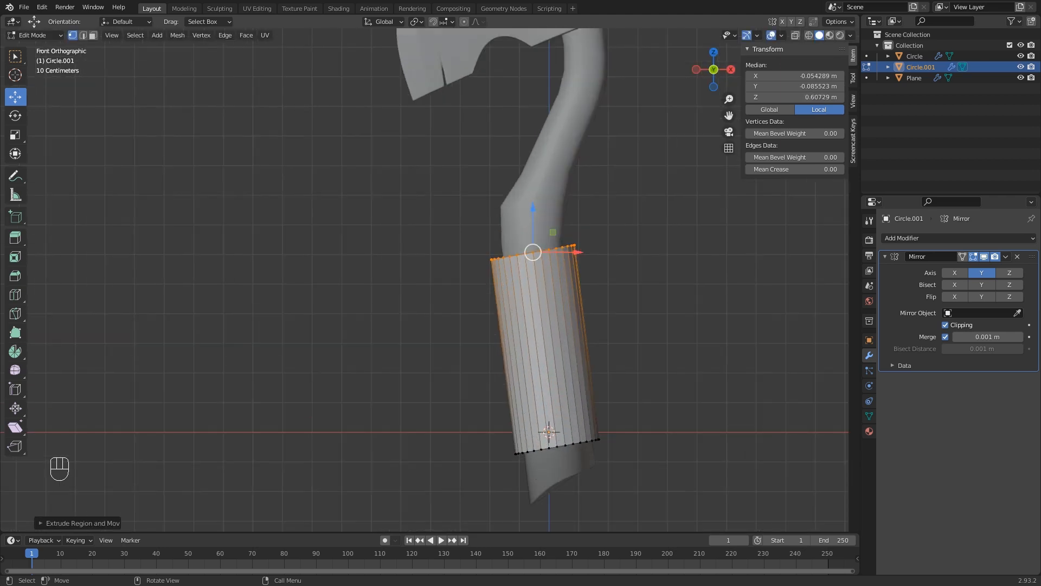
{"action": "key", "text": "s"}
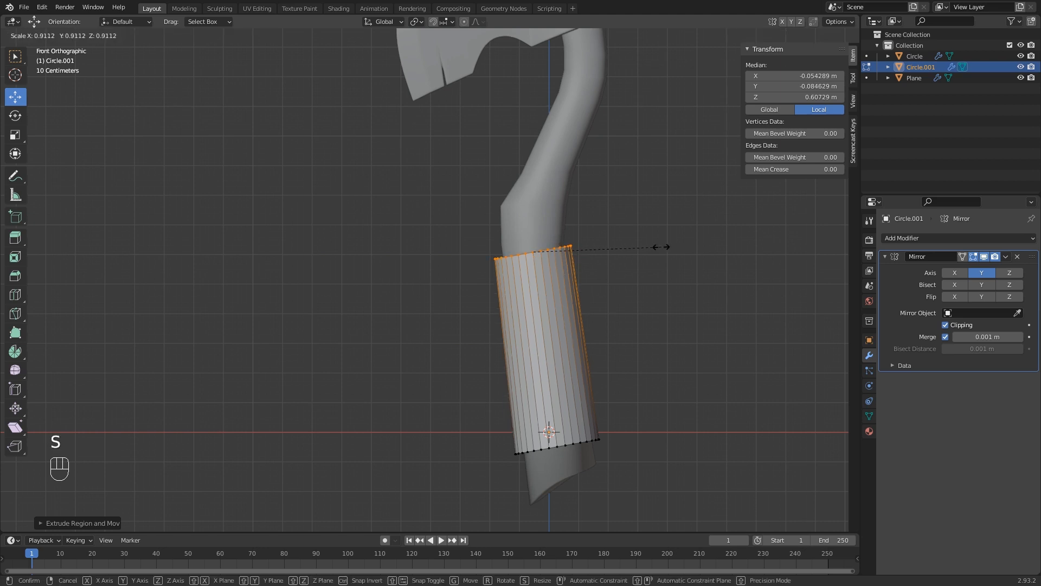
{"action": "left_click", "coordinate": [659, 245]}
Move the sleeve's lower edge loop about 0.053 m down and about 0.009 m along X.
{"action": "left_click", "coordinate": [573, 443], "text": "alt"}
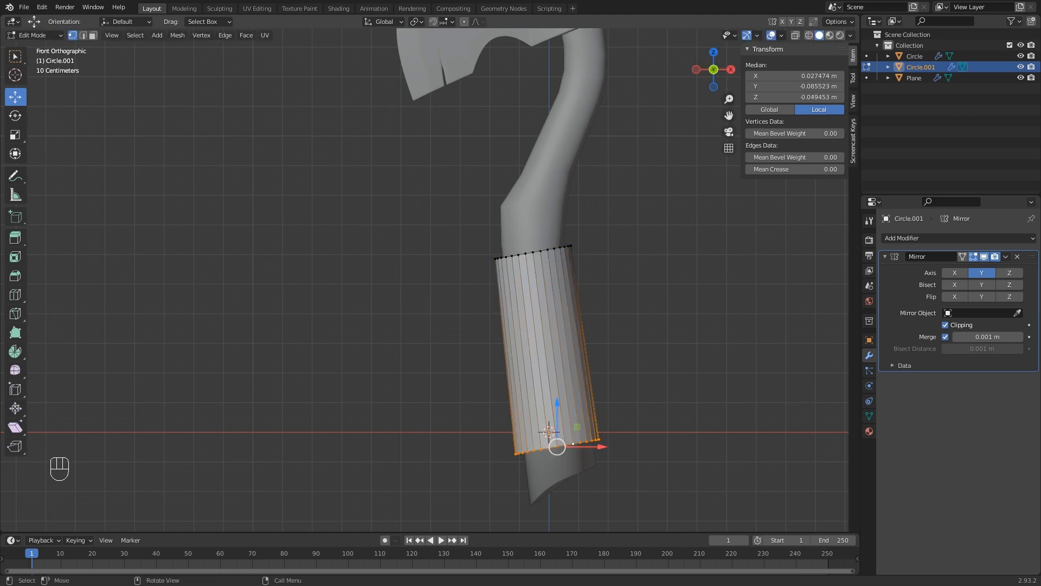
{"action": "left_click_drag", "start_coordinate": [558, 410], "coordinate": [558, 425]}
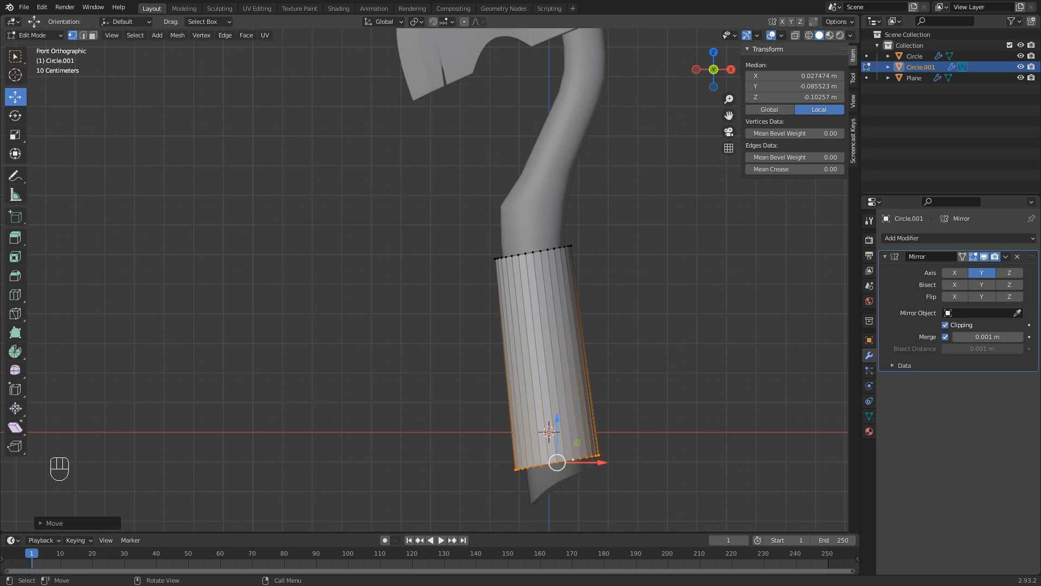
{"action": "left_click_drag", "start_coordinate": [600, 463], "coordinate": [603, 463]}
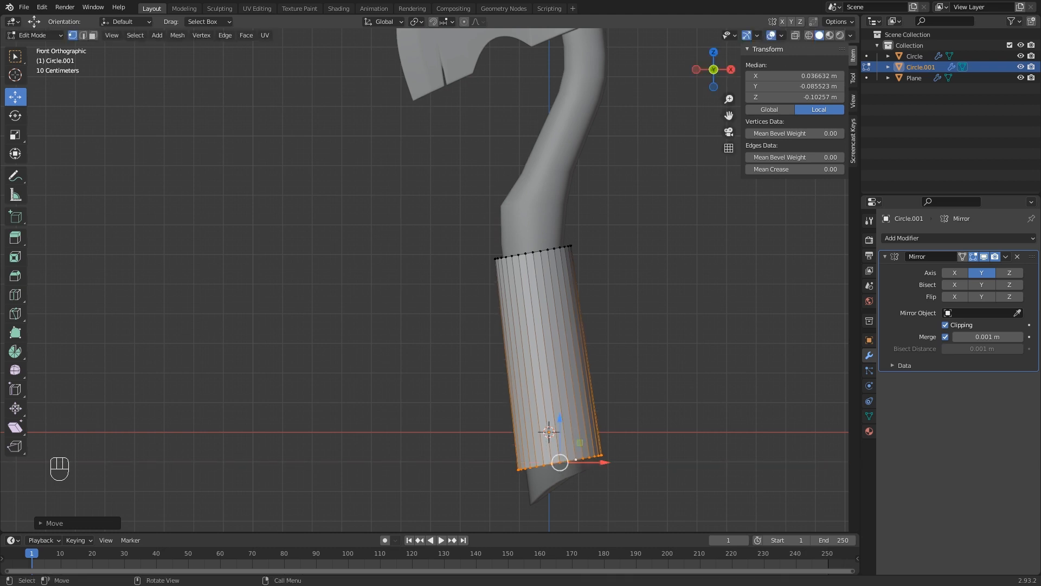
Raise the sleeve's upper edge loop about 0.037 m along Z.
{"action": "middle_click_drag", "start_coordinate": [575, 460], "coordinate": [577, 489]}
{"action": "left_click", "coordinate": [558, 262], "text": "alt"}
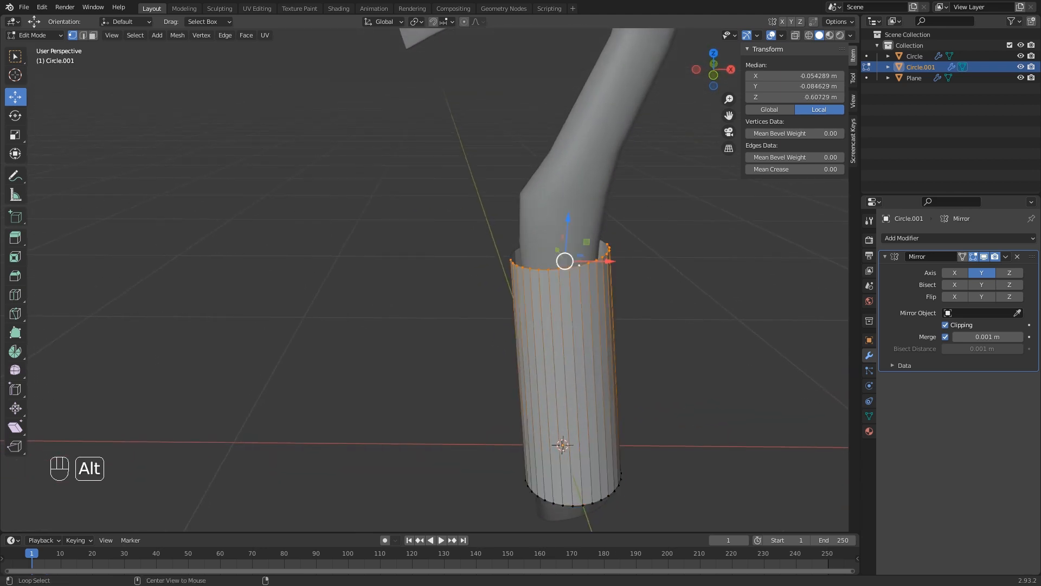
{"action": "key", "text": "g"}
{"action": "key", "text": "z"}
{"action": "left_click", "coordinate": [581, 252]}
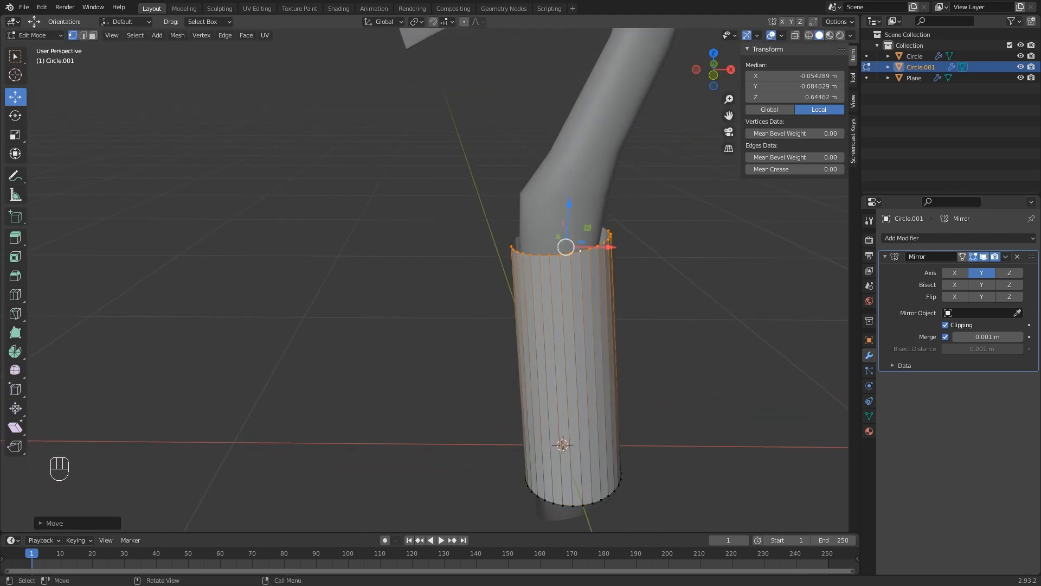
Fill the upper and lower open ends of the grip sleeve with faces.
{"action": "middle_click_drag", "start_coordinate": [581, 252], "coordinate": [543, 273]}
{"action": "scroll", "coordinate": [585, 248], "scroll_direction": "up", "scroll_amount": 2}
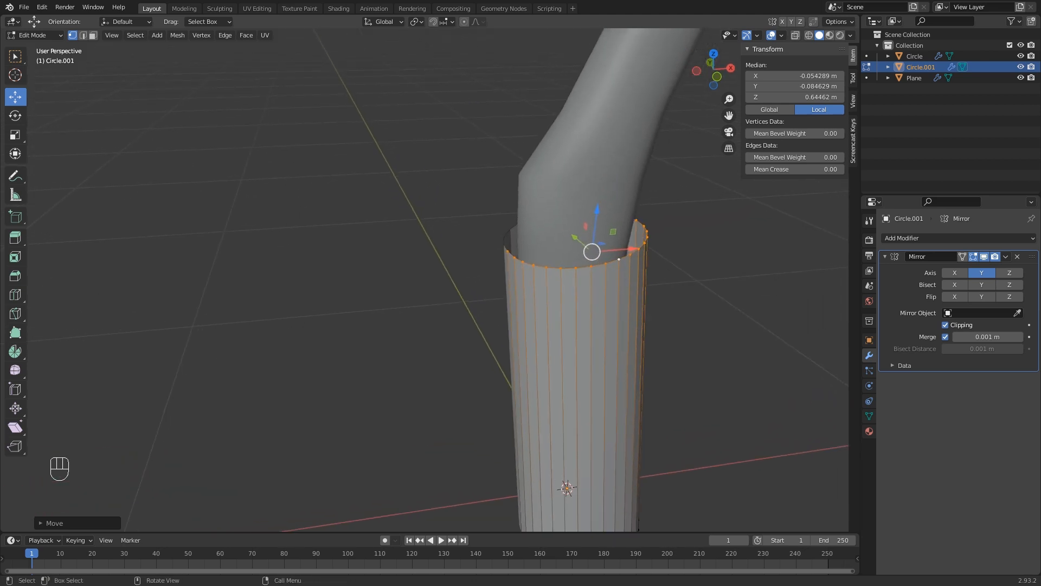
{"action": "key", "text": "f"}
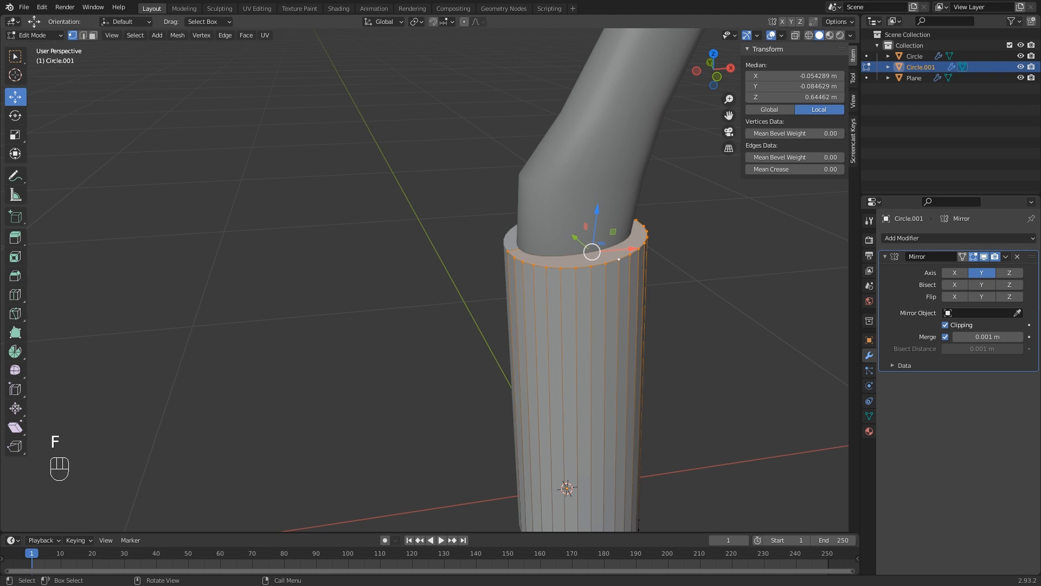
{"action": "middle_click_drag", "start_coordinate": [564, 304], "coordinate": [518, 130]}
{"action": "middle_click_drag", "start_coordinate": [518, 130], "coordinate": [537, 157]}
{"action": "left_click", "coordinate": [571, 428], "text": "alt"}
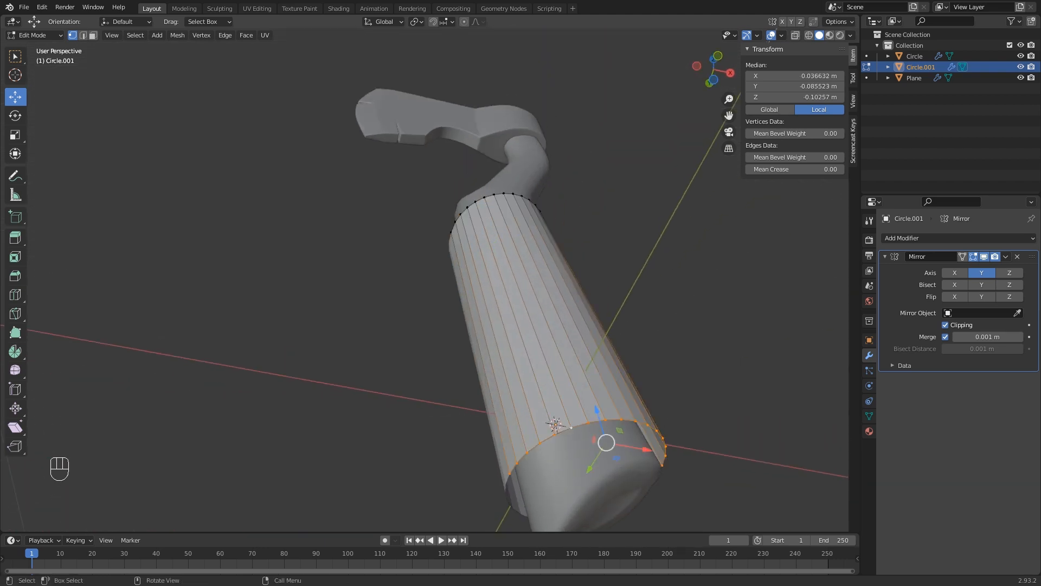
{"action": "key", "text": "f"}
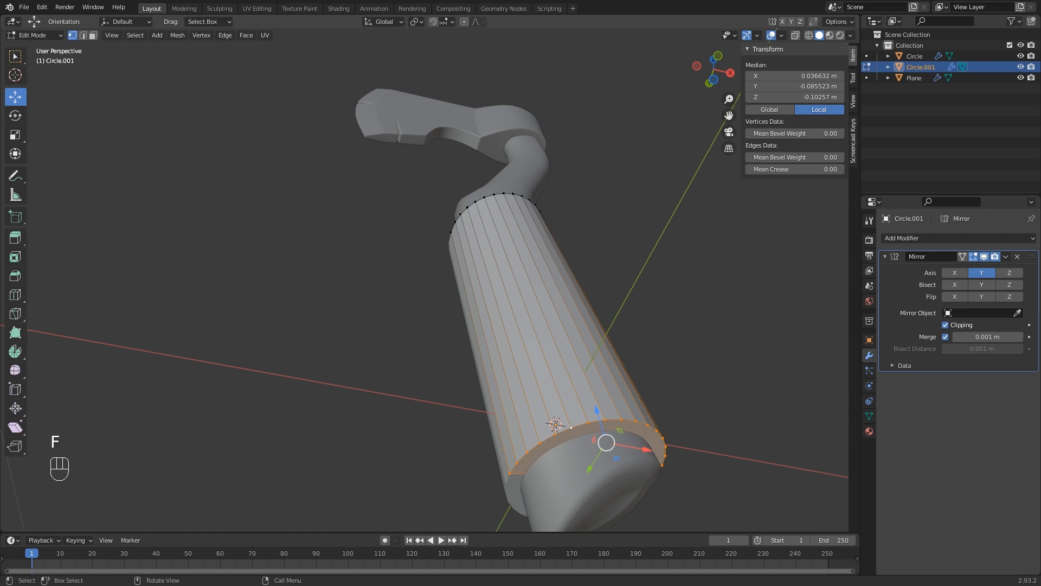
Add six evenly spaced loop cuts along the length of the grip sleeve and return to Object Mode.
{"action": "key", "text": "Tab"}
{"action": "middle_click_drag", "start_coordinate": [571, 428], "coordinate": [531, 342]}
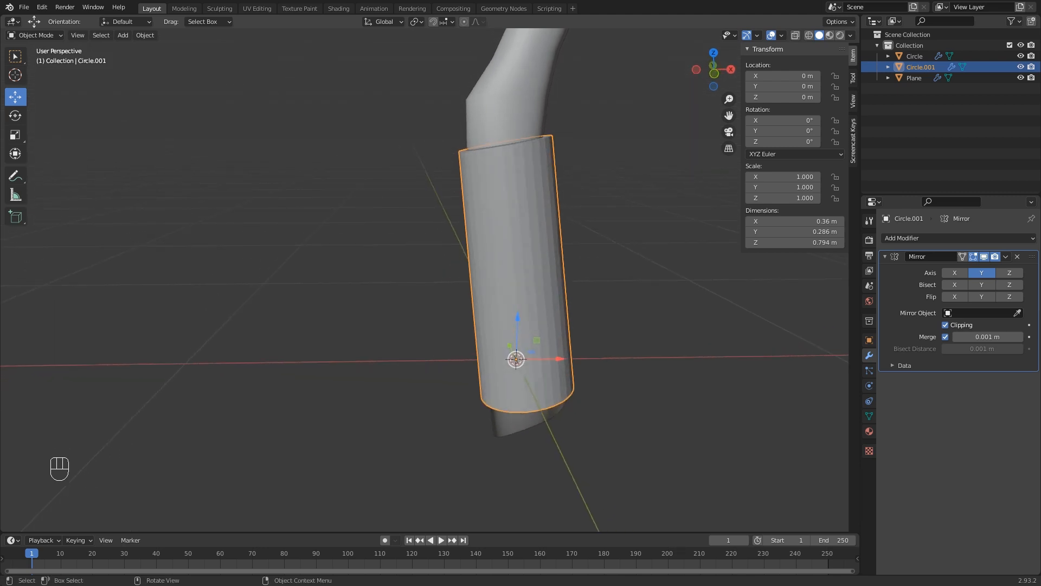
{"action": "mouse_move", "coordinate": [532, 341]}
{"action": "middle_mouse_down"}
{"action": "mouse_move", "coordinate": [514, 324]}
{"action": "mouse_move", "coordinate": [518, 350]}
{"action": "middle_mouse_up"}
{"action": "scroll", "coordinate": [518, 350], "scroll_direction": "down", "scroll_amount": 1}
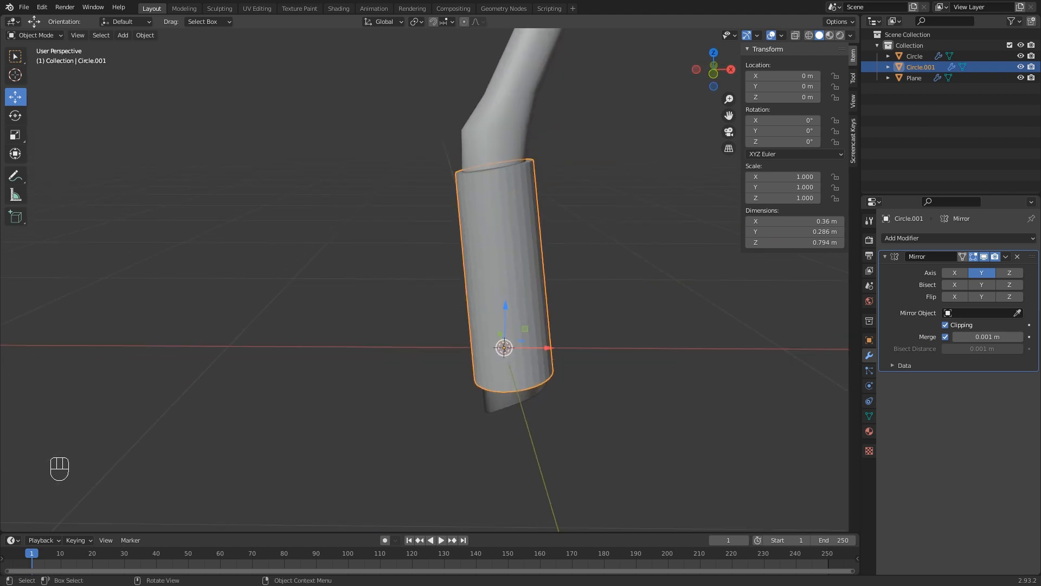
{"action": "key", "text": "Tab"}
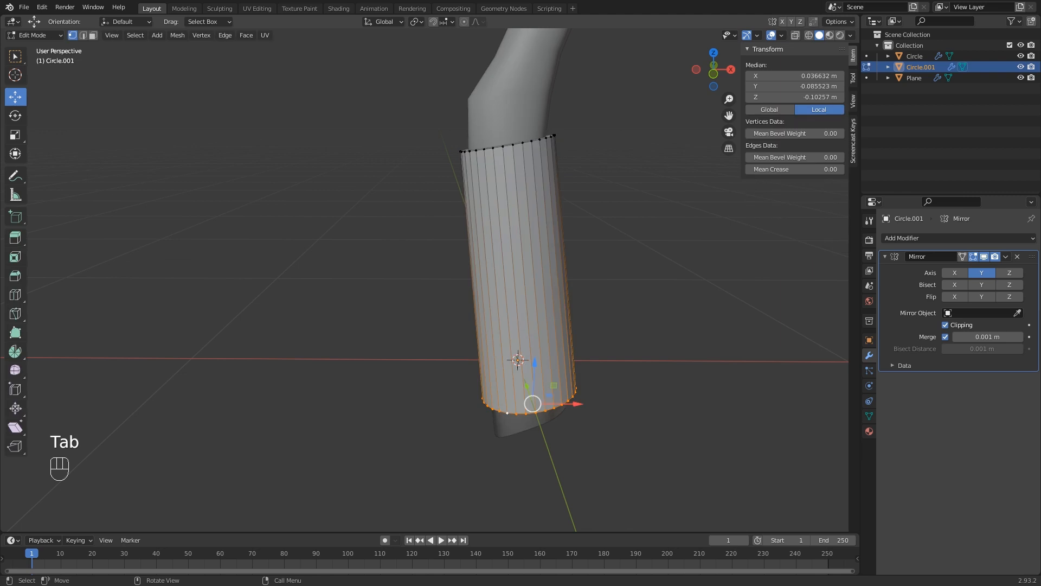
{"action": "key", "text": "ctrl+r"}
{"action": "scroll", "coordinate": [521, 271], "scroll_direction": "up", "scroll_amount": 5}
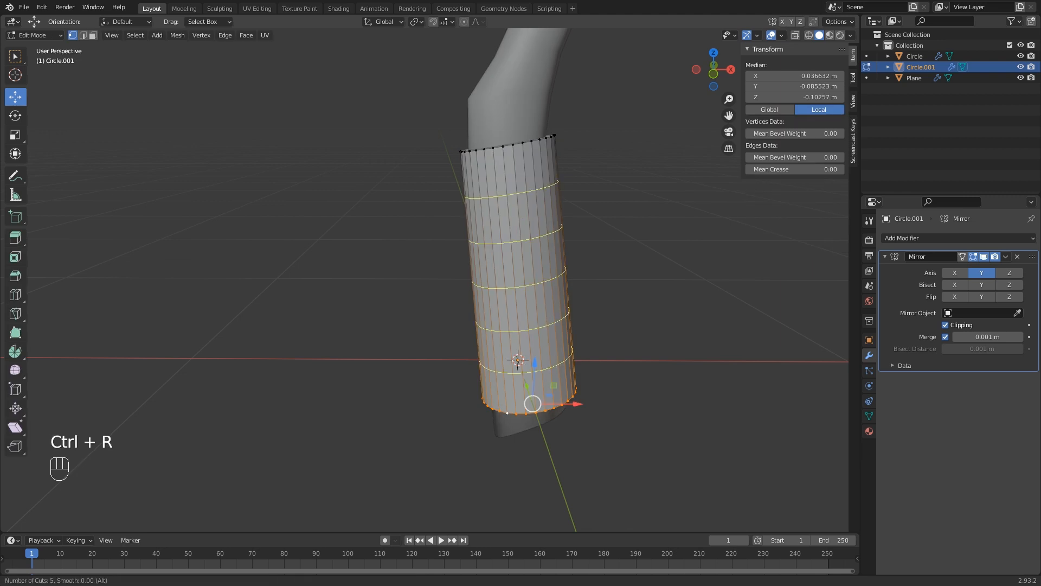
{"action": "scroll", "coordinate": [521, 271], "scroll_direction": "up", "scroll_amount": 1}
{"action": "scroll", "coordinate": [553, 222], "scroll_direction": "down", "scroll_amount": 1}
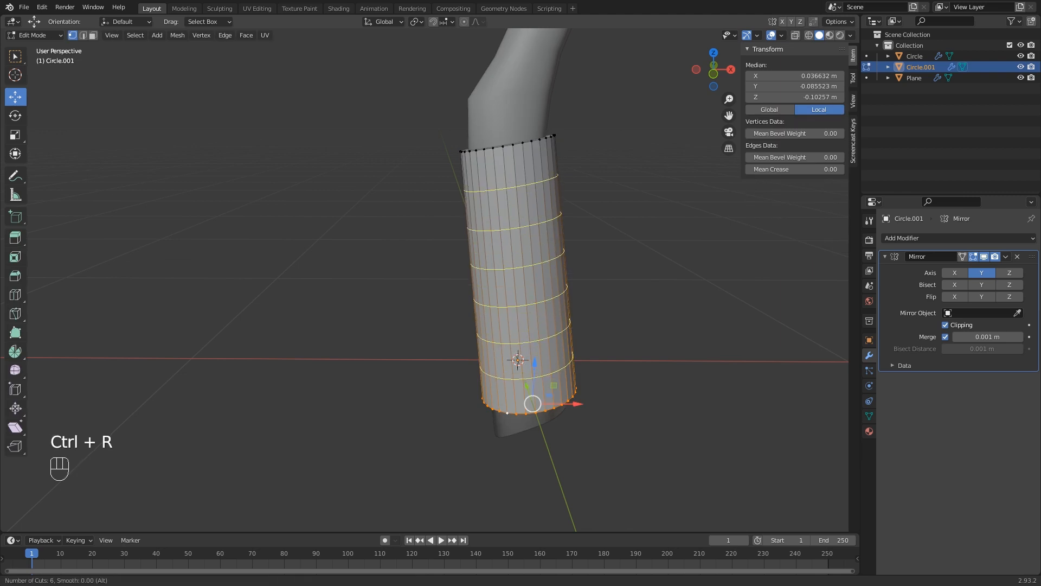
{"action": "left_click", "coordinate": [553, 222]}
{"action": "right_click", "coordinate": [553, 223]}
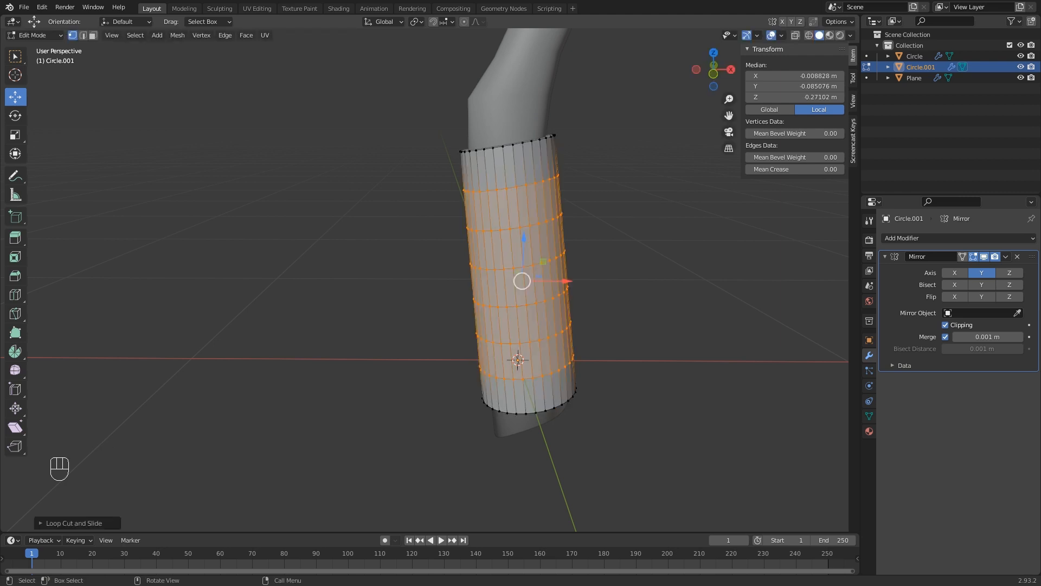
{"action": "middle_click_drag", "start_coordinate": [567, 288], "coordinate": [441, 285]}
{"action": "key", "text": "Tab"}
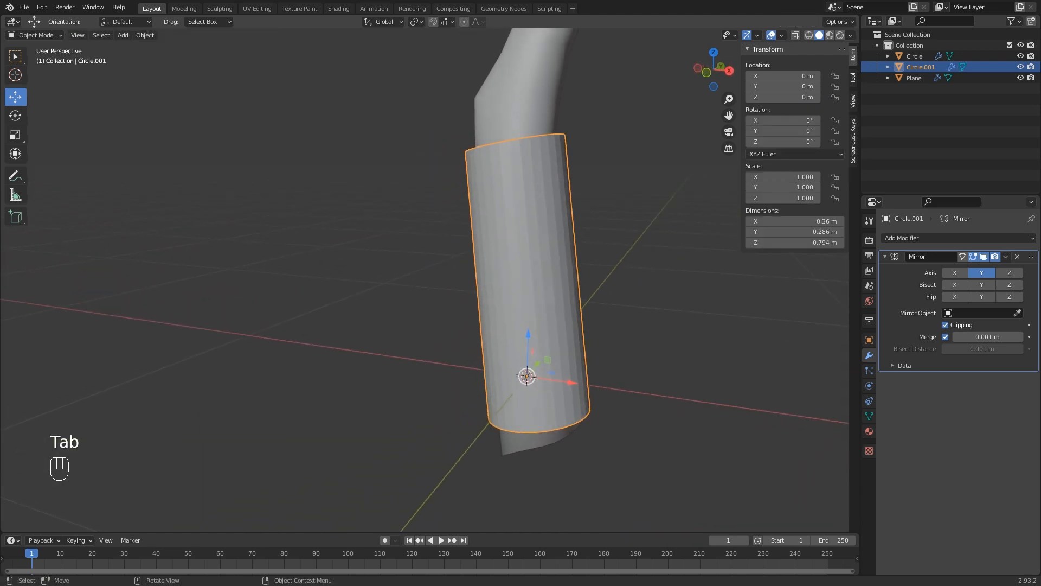
{"action": "left_click", "coordinate": [35, 34]}
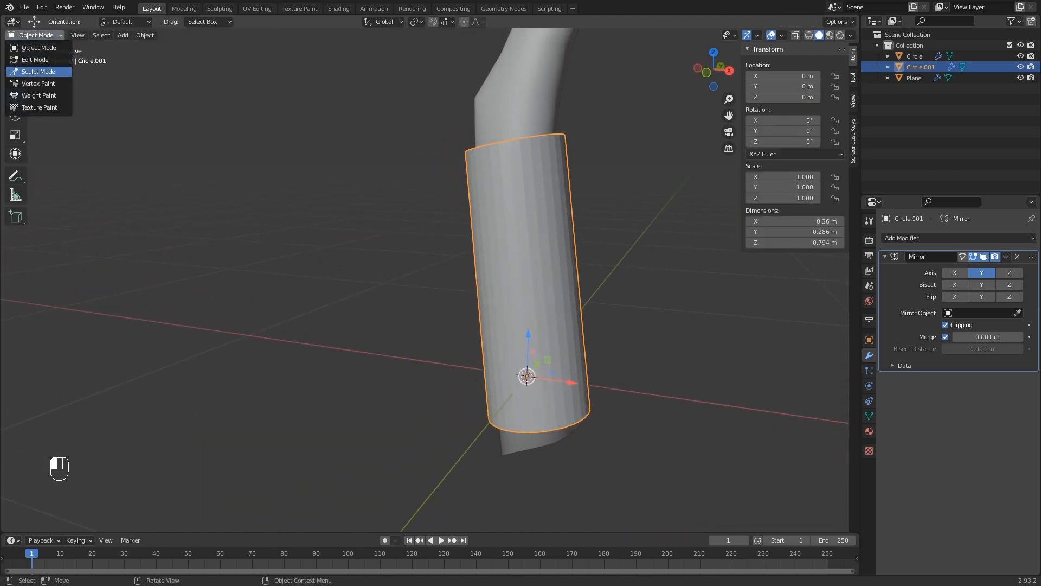
{"action": "left_click", "coordinate": [38, 71]}
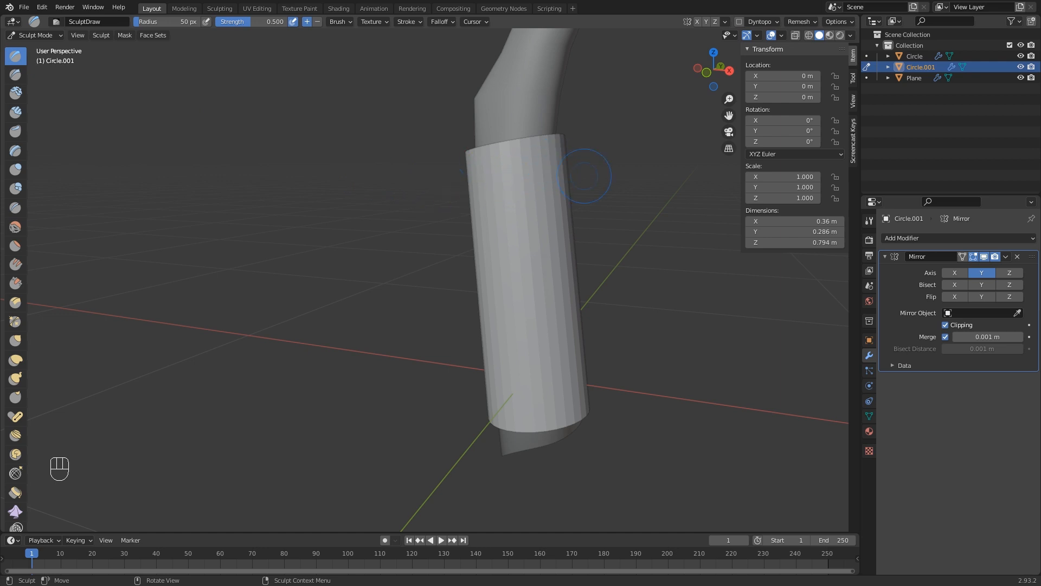
{"action": "mouse_move", "coordinate": [568, 168]}
{"action": "middle_mouse_down"}
{"action": "mouse_move", "coordinate": [604, 174]}
{"action": "mouse_move", "coordinate": [567, 188]}
{"action": "middle_mouse_up"}
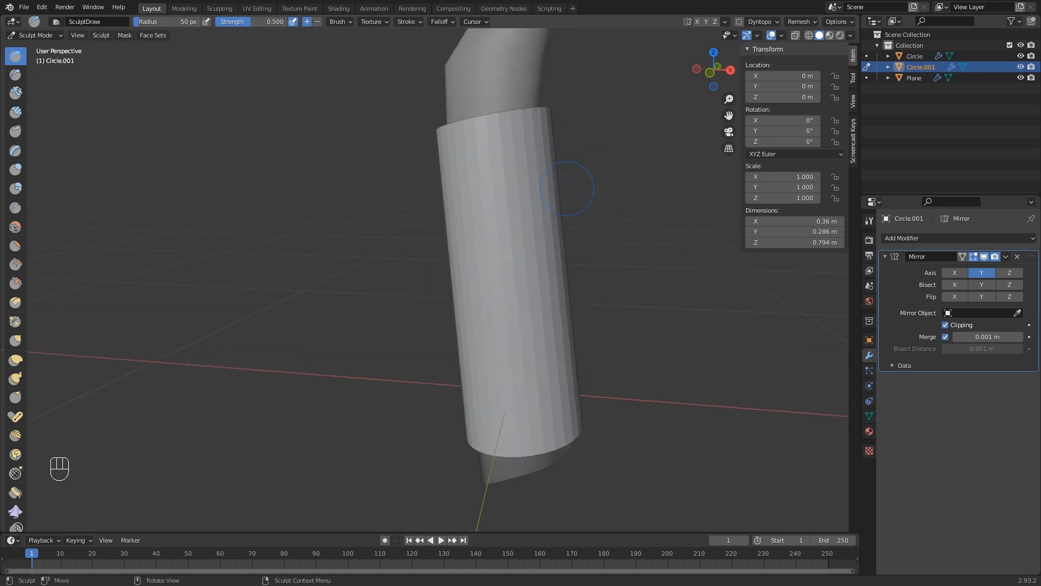
{"action": "key", "text": "KP_1"}
{"action": "scroll", "coordinate": [566, 188], "scroll_direction": "down", "scroll_amount": 1}
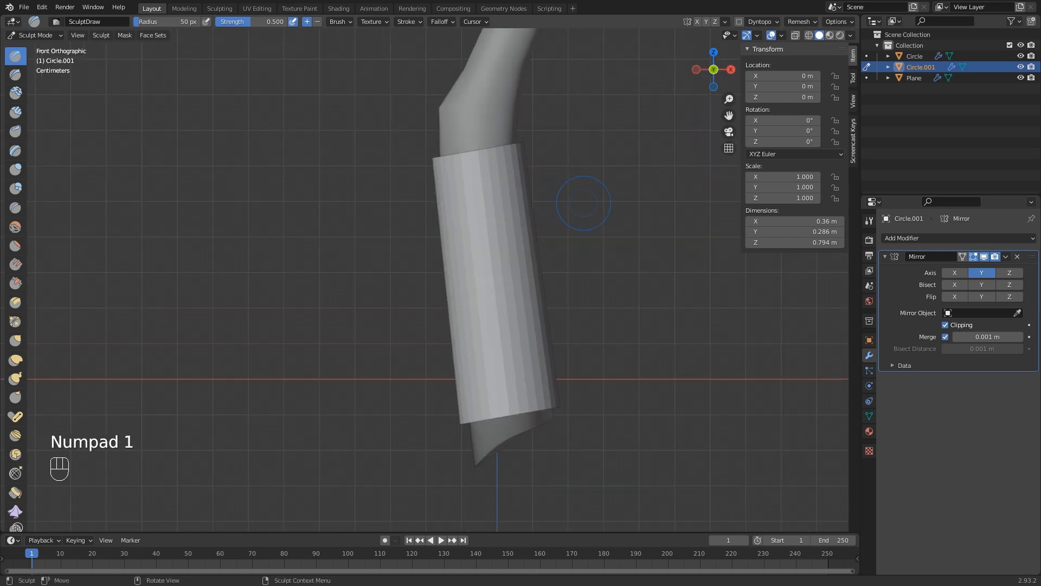
{"action": "middle_click_drag", "start_coordinate": [584, 202], "coordinate": [574, 212], "text": "shift"}
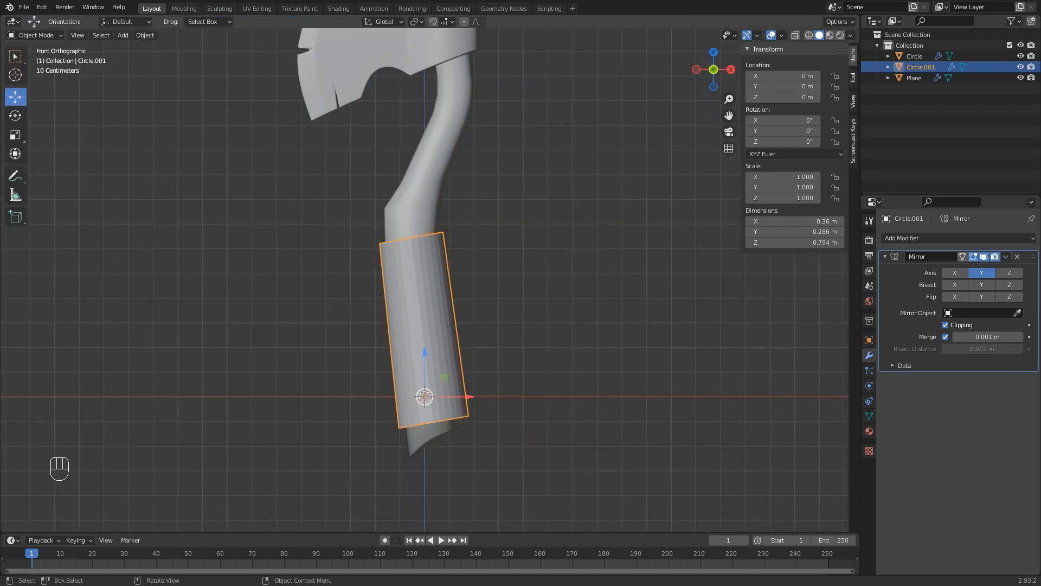
Apply the Mirror modifier on the grip sleeve.
{"action": "scroll", "coordinate": [424, 280], "scroll_direction": "up", "scroll_amount": 1}
{"action": "middle_click_drag", "start_coordinate": [425, 280], "coordinate": [470, 273], "text": "shift"}
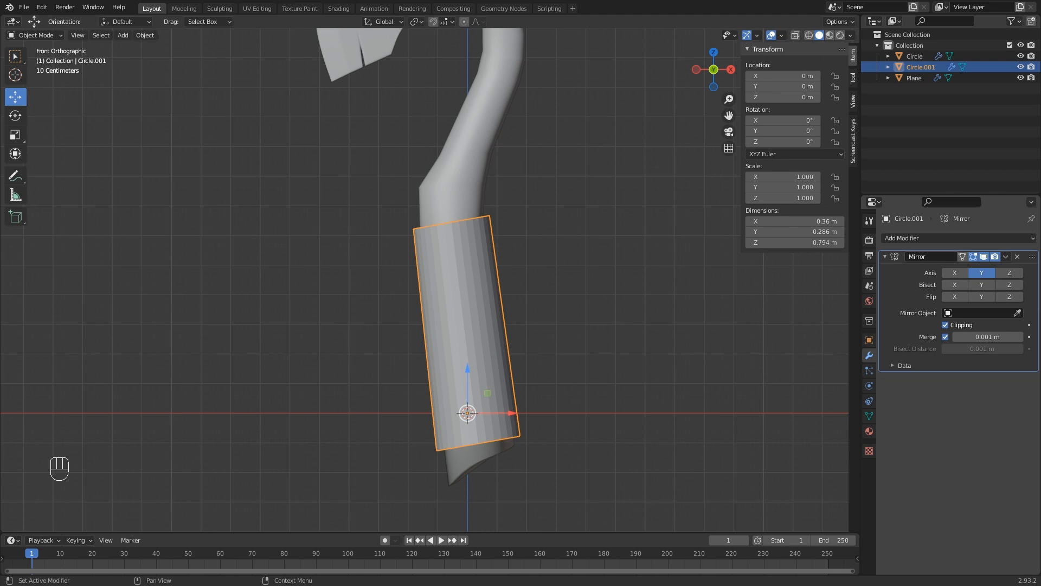
{"action": "left_click", "coordinate": [1006, 256]}
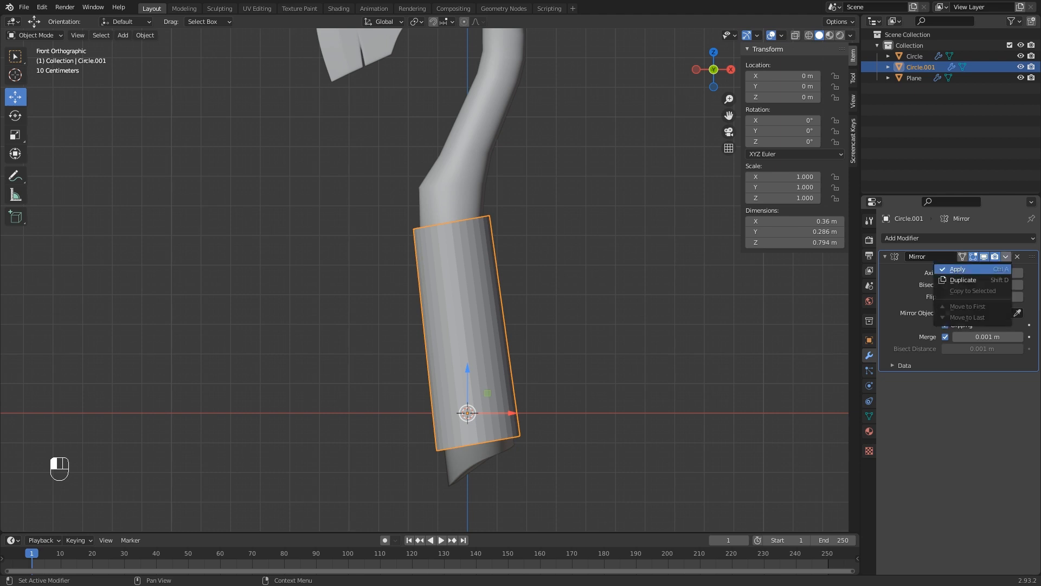
{"action": "left_click", "coordinate": [968, 270]}
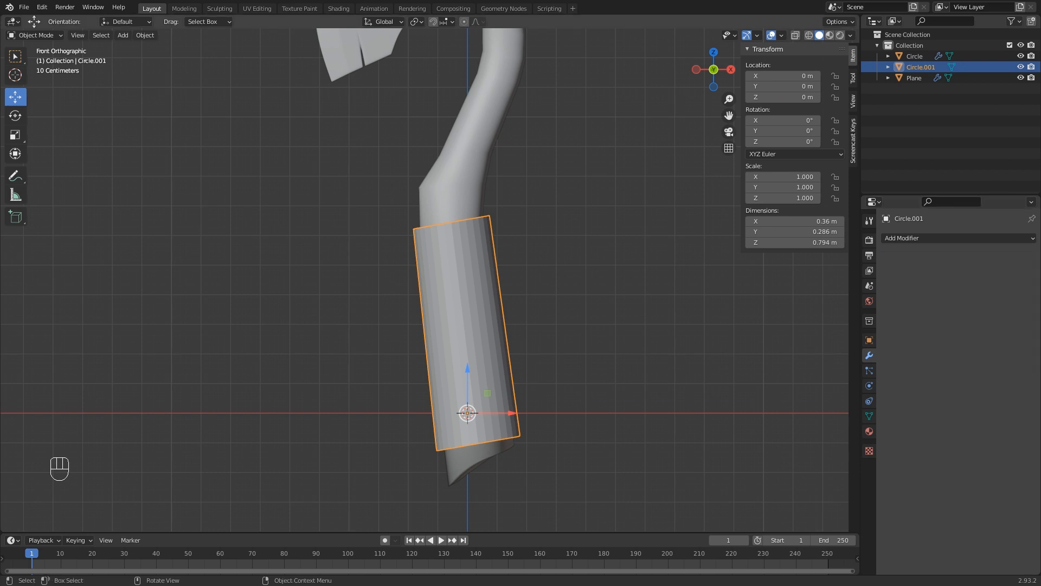
Switch the grip sleeve to Sculpt Mode in the front view.
{"action": "middle_click_drag", "start_coordinate": [477, 266], "coordinate": [524, 299]}
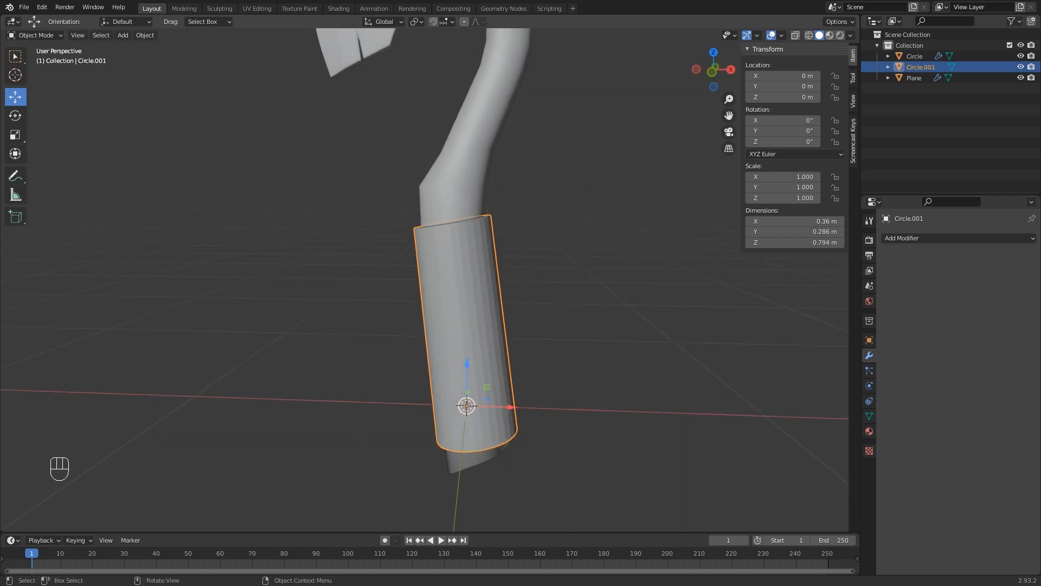
{"action": "key", "text": "KP_1"}
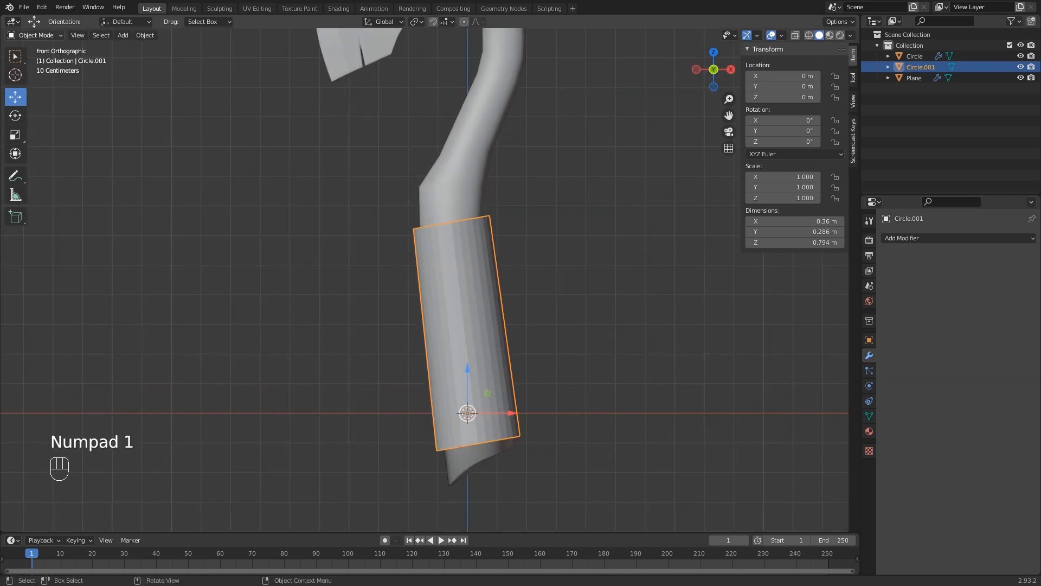
{"action": "left_click", "coordinate": [35, 36]}
{"action": "left_click", "coordinate": [38, 72]}
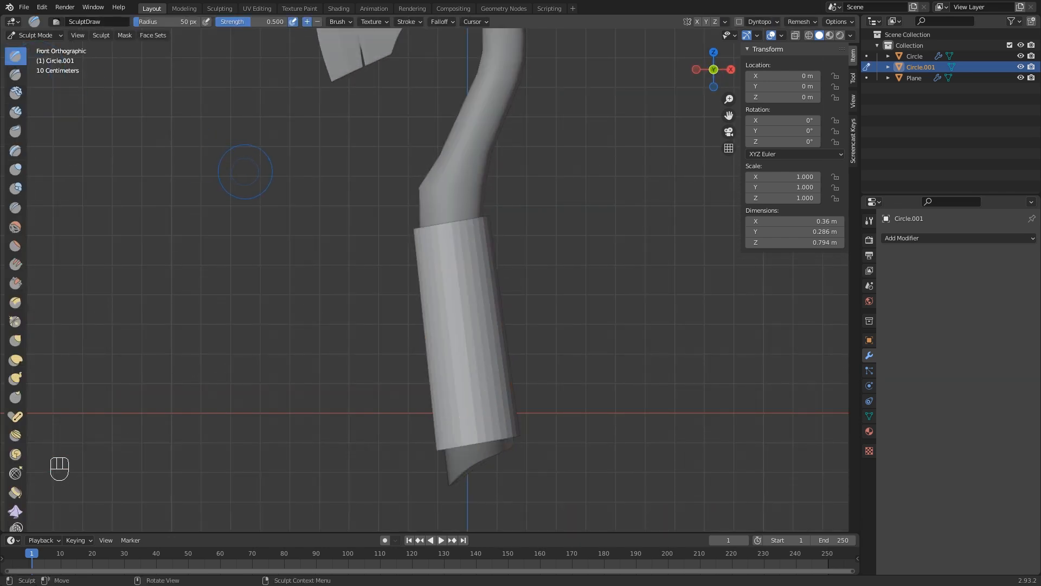
Try a Draw brush stroke across the upper part of the sleeve and undo it.
{"action": "scroll", "coordinate": [465, 274], "scroll_direction": "up", "scroll_amount": 6}
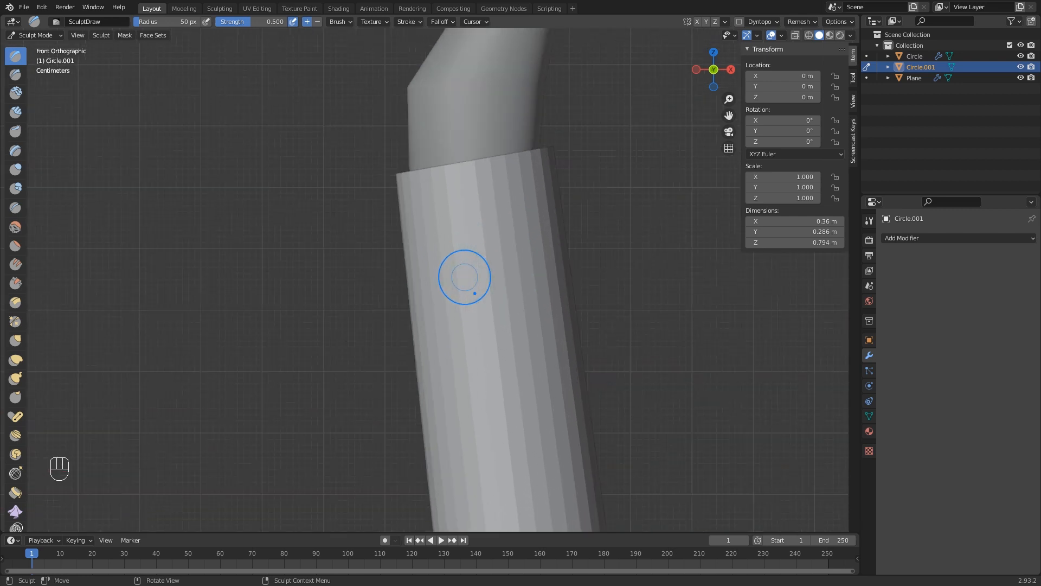
{"action": "scroll", "coordinate": [466, 274], "scroll_direction": "down", "scroll_amount": 3}
{"action": "mouse_move", "coordinate": [465, 272]}
{"action": "middle_mouse_down"}
{"action": "mouse_move", "coordinate": [453, 298]}
{"action": "mouse_move", "coordinate": [477, 307]}
{"action": "mouse_move", "coordinate": [455, 279]}
{"action": "mouse_move", "coordinate": [489, 282]}
{"action": "middle_mouse_up"}
{"action": "scroll", "coordinate": [478, 305], "scroll_direction": "up", "scroll_amount": 2}
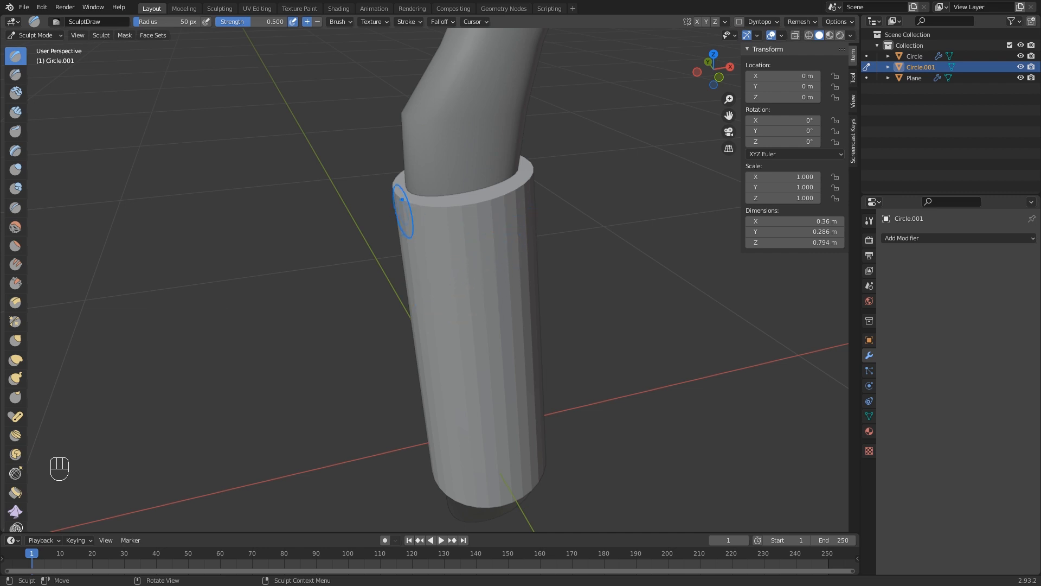
{"action": "mouse_move", "coordinate": [450, 216]}
{"action": "left_mouse_down"}
{"action": "mouse_move", "coordinate": [449, 282]}
{"action": "mouse_move", "coordinate": [486, 255]}
{"action": "mouse_move", "coordinate": [480, 233]}
{"action": "mouse_move", "coordinate": [439, 248]}
{"action": "left_mouse_up"}
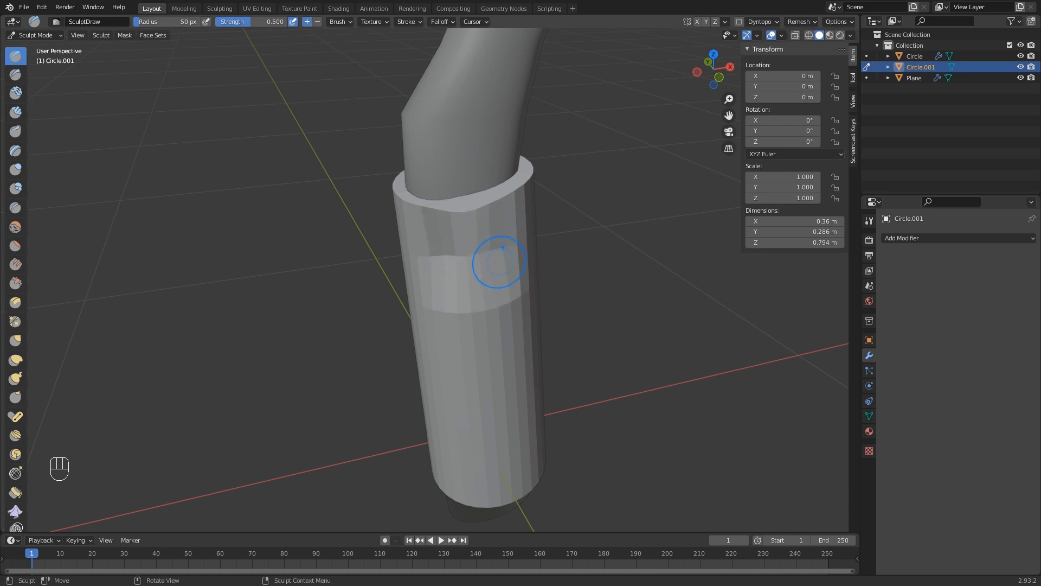
{"action": "key", "text": "ctrl"}
{"action": "key", "text": "ctrl+z"}
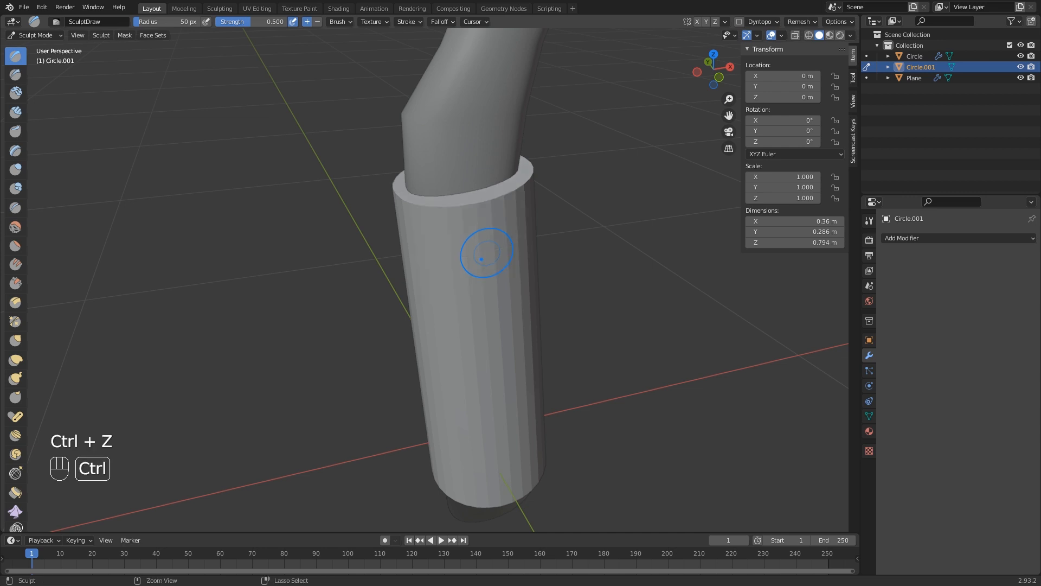
Remesh the grip sleeve with a voxel size of about 0.007 m.
{"action": "key", "text": "KP_1"}
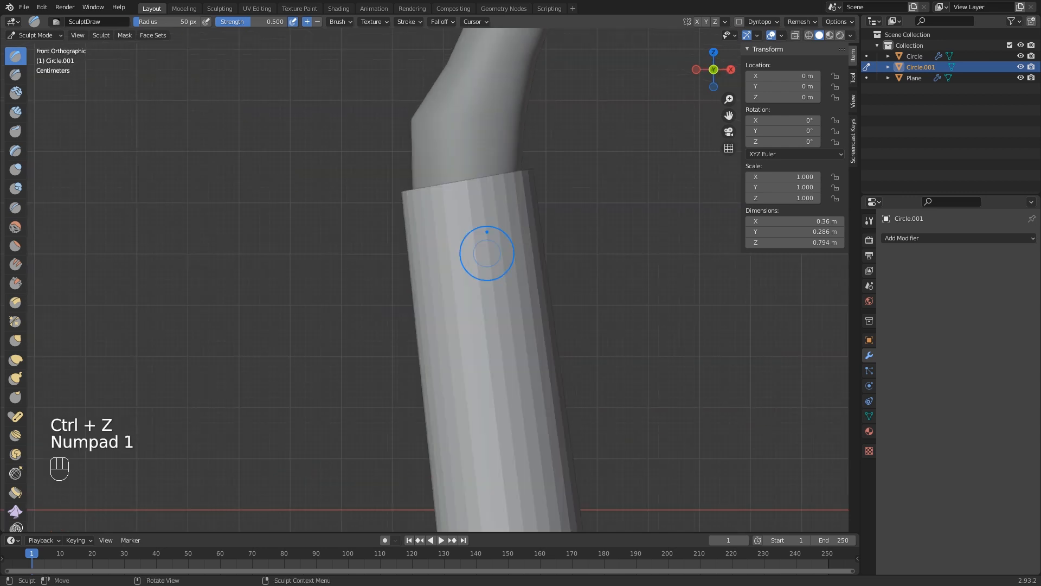
{"action": "scroll", "coordinate": [487, 253], "scroll_direction": "down", "scroll_amount": 4}
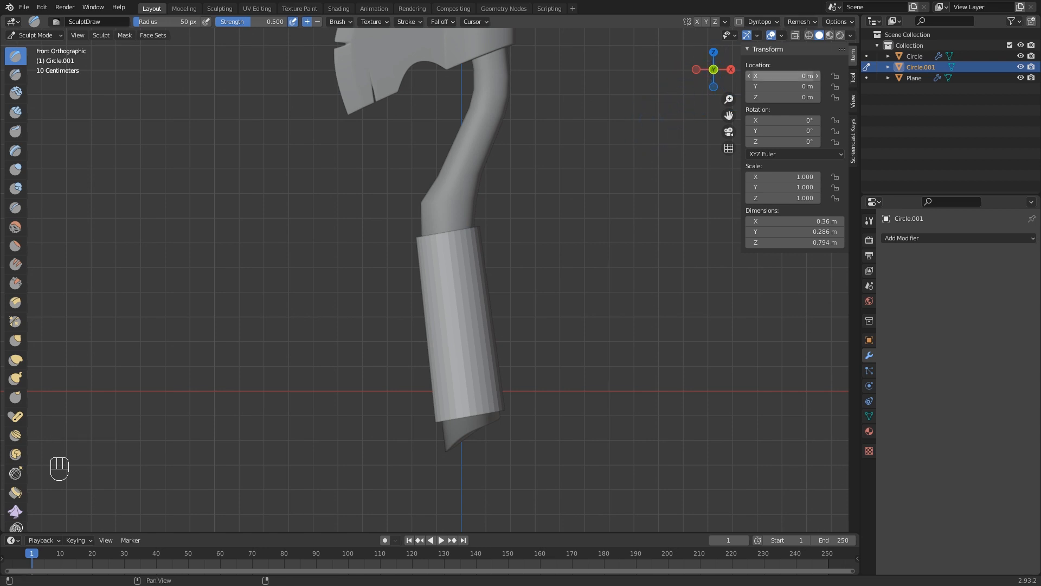
{"action": "left_click", "coordinate": [799, 21]}
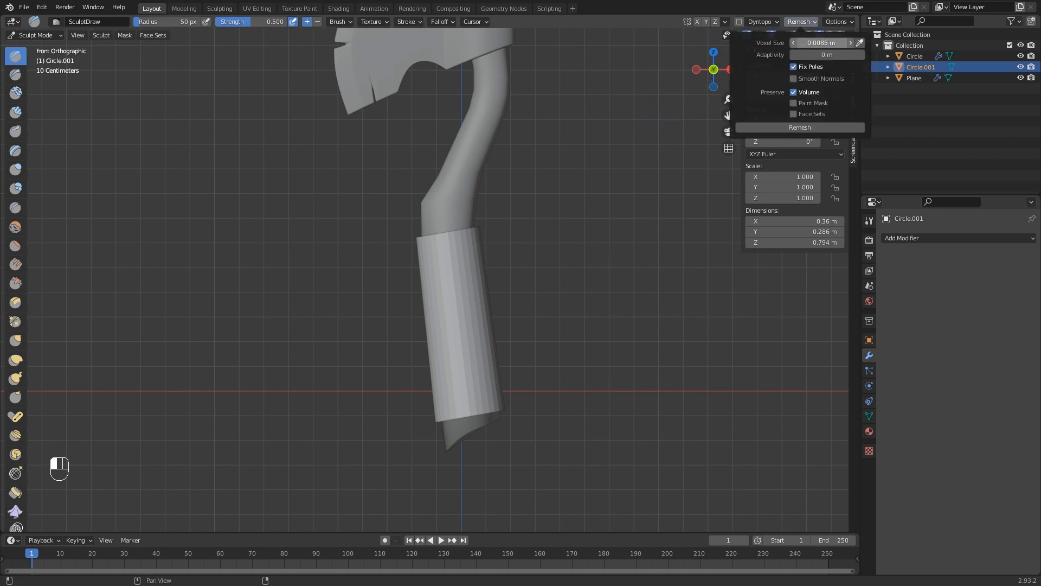
{"action": "scroll", "coordinate": [477, 237], "scroll_direction": "up", "scroll_amount": 2}
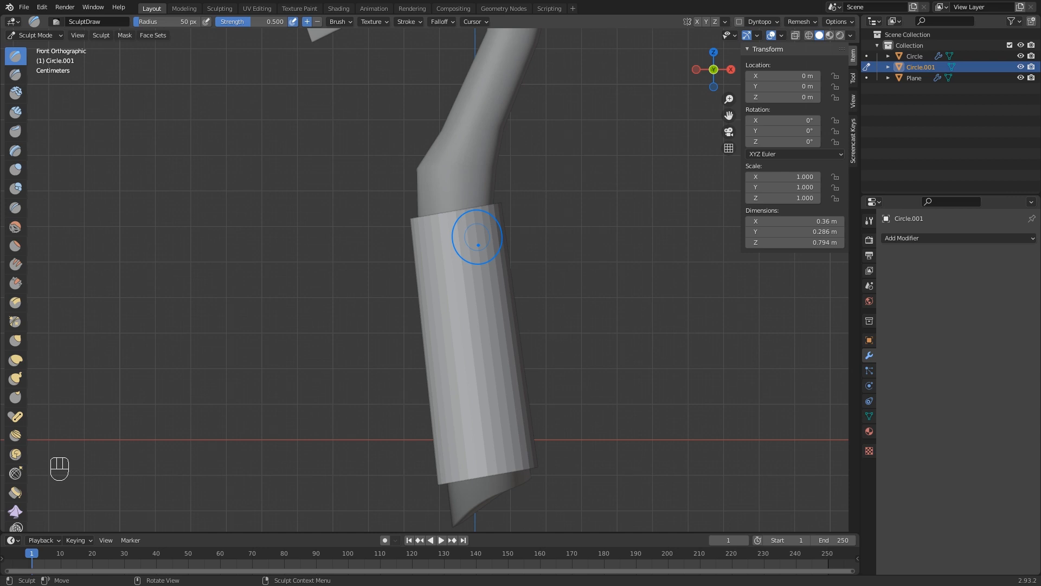
{"action": "key", "text": "shift"}
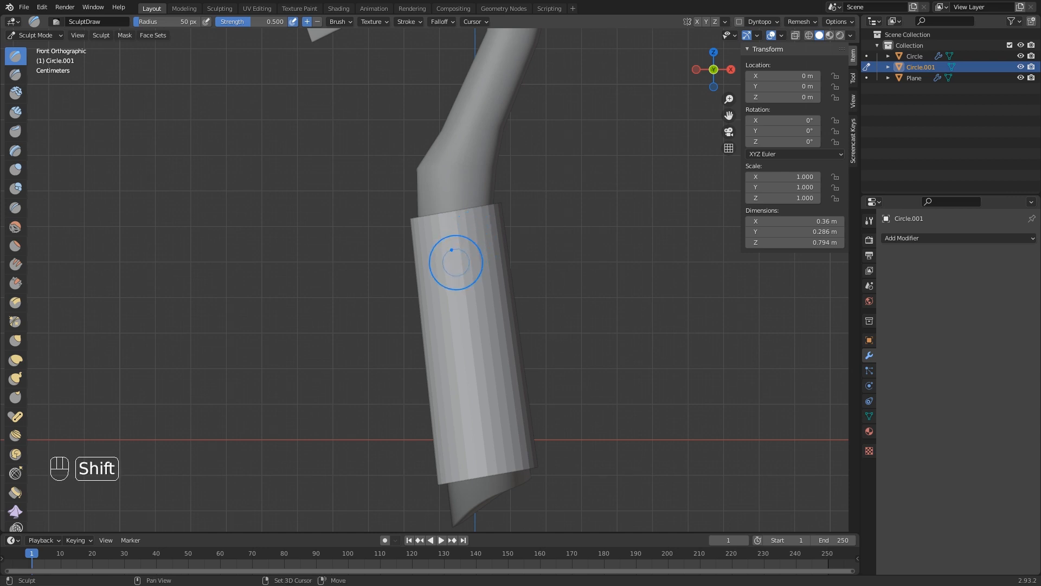
{"action": "key", "text": "shift+r"}
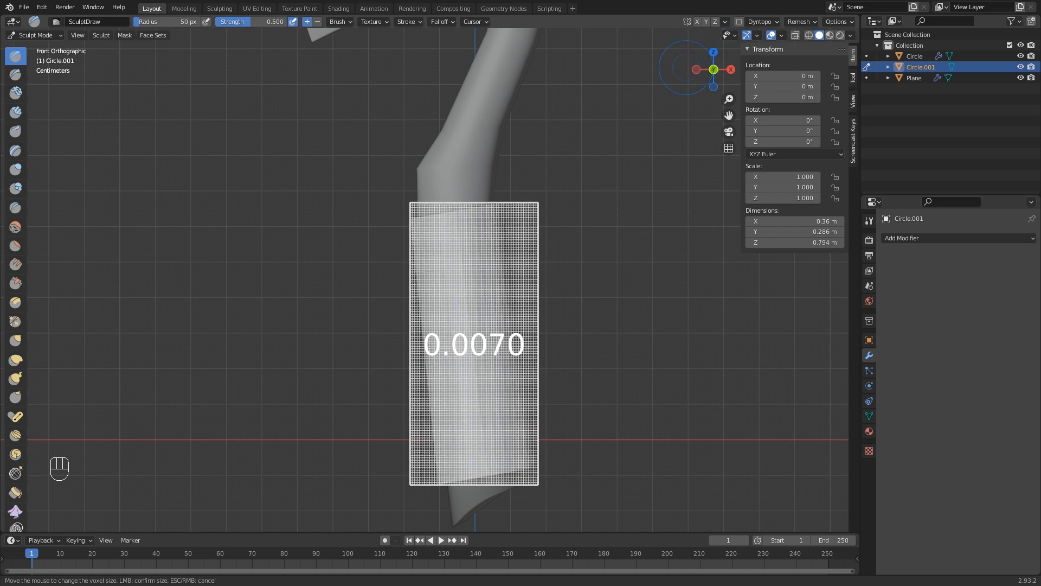
{"action": "left_click", "coordinate": [631, 140]}
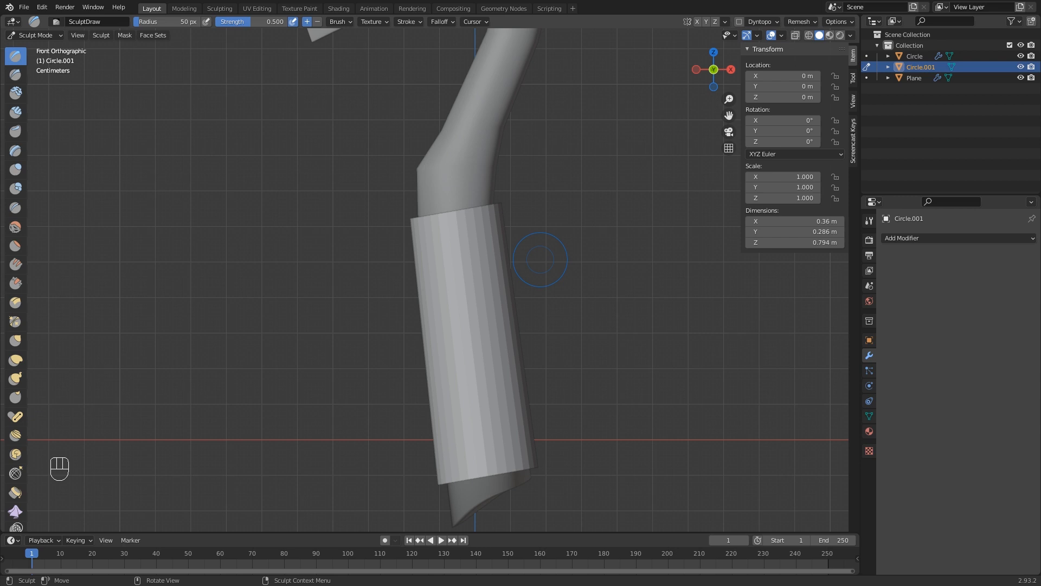
{"action": "key", "text": "ctrl"}
{"action": "key", "text": "ctrl+r"}
{"action": "mouse_move", "coordinate": [477, 249]}
{"action": "middle_mouse_down"}
{"action": "mouse_move", "coordinate": [469, 241]}
{"action": "mouse_move", "coordinate": [486, 249]}
{"action": "mouse_move", "coordinate": [480, 270]}
{"action": "mouse_move", "coordinate": [459, 244]}
{"action": "mouse_move", "coordinate": [429, 239]}
{"action": "mouse_move", "coordinate": [476, 251]}
{"action": "middle_mouse_up"}
{"action": "scroll", "coordinate": [484, 249], "scroll_direction": "up", "scroll_amount": 1}
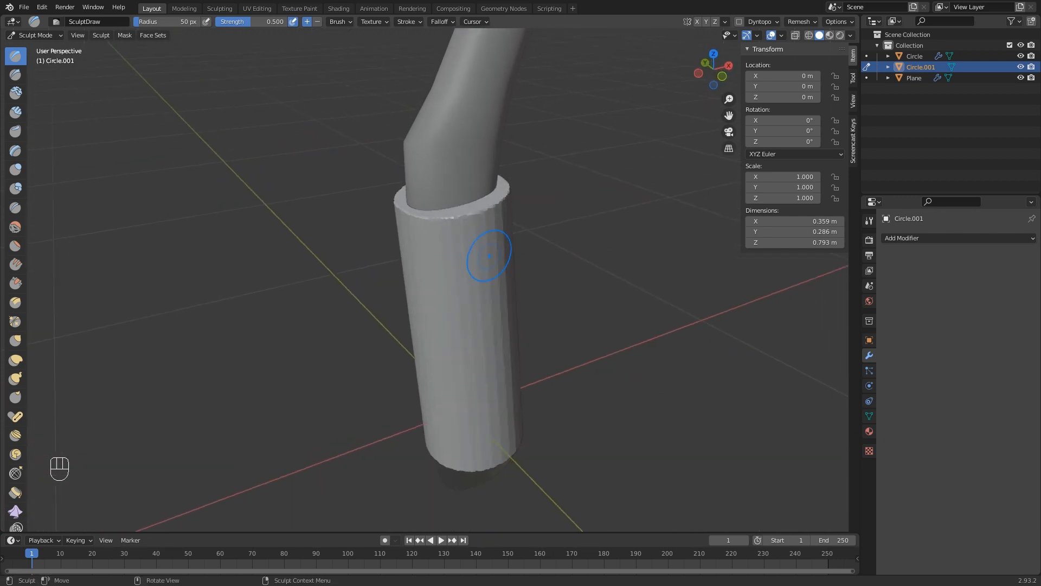
Round off the sharp upper rim of the grip sleeve all the way around with Smooth brush strokes.
{"action": "key", "text": "shift"}
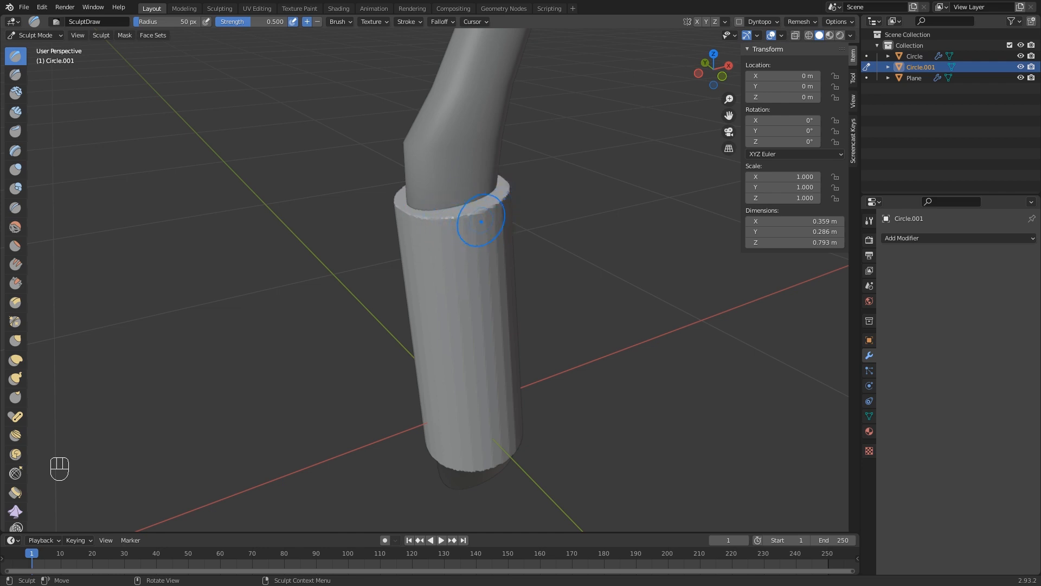
{"action": "key", "text": "shift"}
{"action": "left_click_drag", "start_coordinate": [502, 203], "coordinate": [460, 214], "text": "shift"}
{"action": "middle_click_drag", "start_coordinate": [460, 214], "coordinate": [446, 232]}
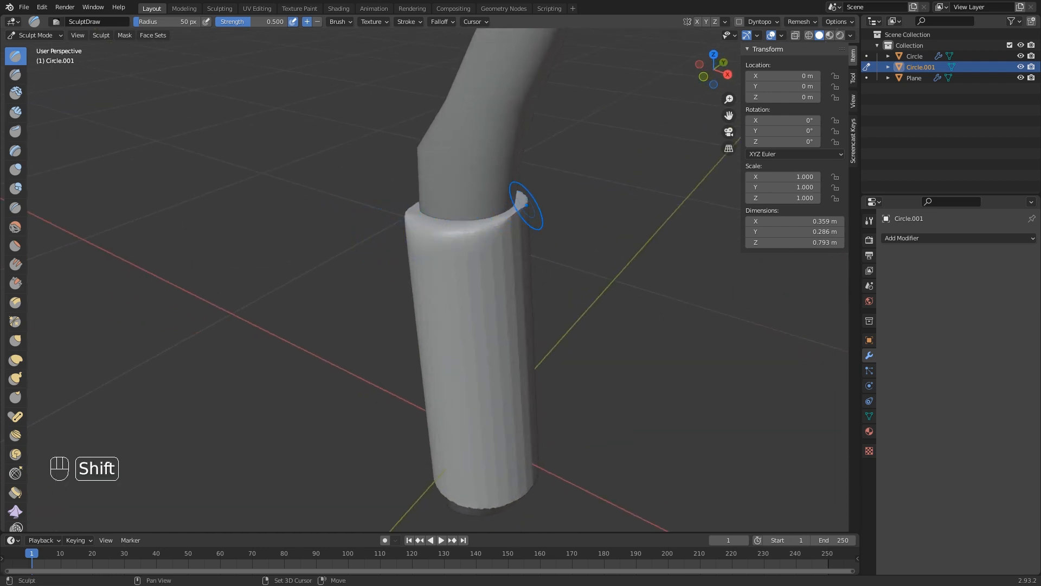
{"action": "middle_click_drag", "start_coordinate": [526, 205], "coordinate": [414, 242]}
{"action": "key", "text": "shift"}
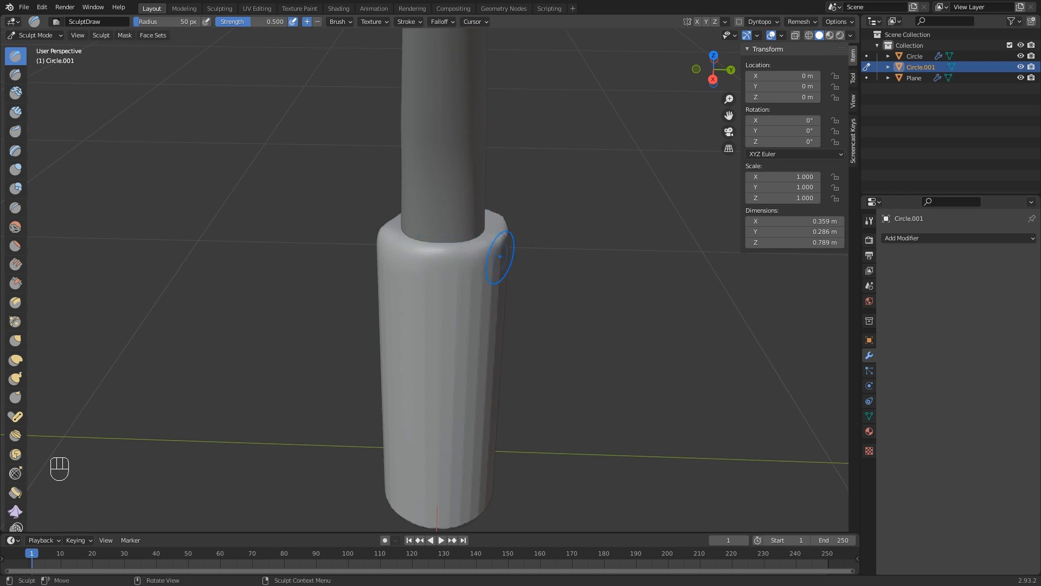
{"action": "middle_click_drag", "start_coordinate": [500, 257], "coordinate": [450, 251]}
{"action": "left_click_drag", "start_coordinate": [454, 253], "coordinate": [377, 273], "text": "shift"}
{"action": "mouse_move", "coordinate": [458, 272]}
{"action": "middle_mouse_down"}
{"action": "mouse_move", "coordinate": [378, 274]}
{"action": "mouse_move", "coordinate": [406, 258]}
{"action": "mouse_move", "coordinate": [374, 233]}
{"action": "middle_mouse_up"}
{"action": "scroll", "coordinate": [429, 257], "scroll_direction": "down", "scroll_amount": 1}
{"action": "scroll", "coordinate": [375, 232], "scroll_direction": "up", "scroll_amount": 1}
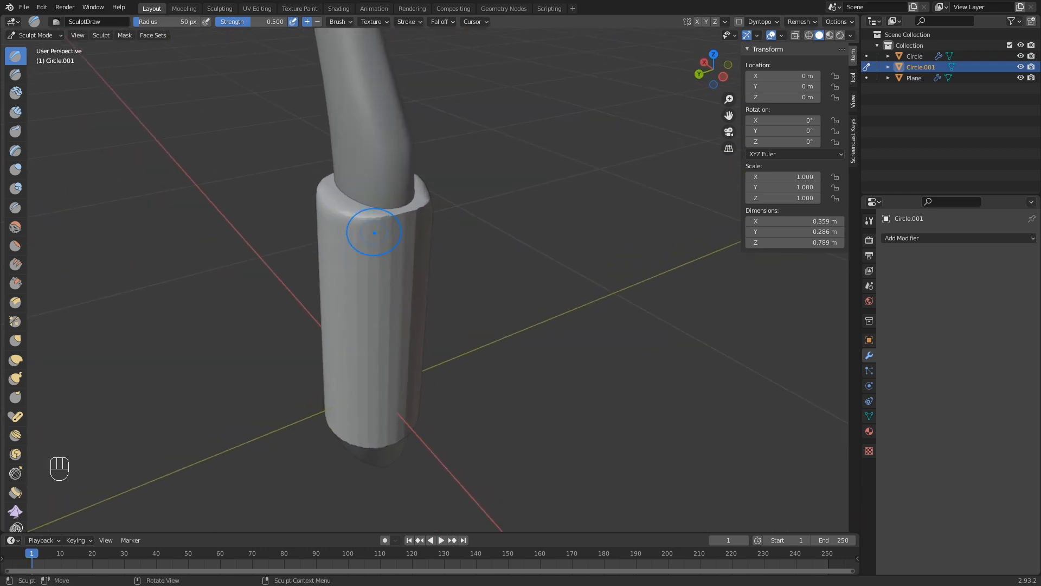
{"action": "mouse_move", "coordinate": [374, 232]}
{"action": "left_mouse_down", "text": "shift"}
{"action": "mouse_move", "coordinate": [421, 209]}
{"action": "mouse_move", "coordinate": [350, 226]}
{"action": "left_mouse_up", "text": "shift"}
{"action": "left_click_drag", "start_coordinate": [441, 197], "coordinate": [347, 225], "text": "shift"}
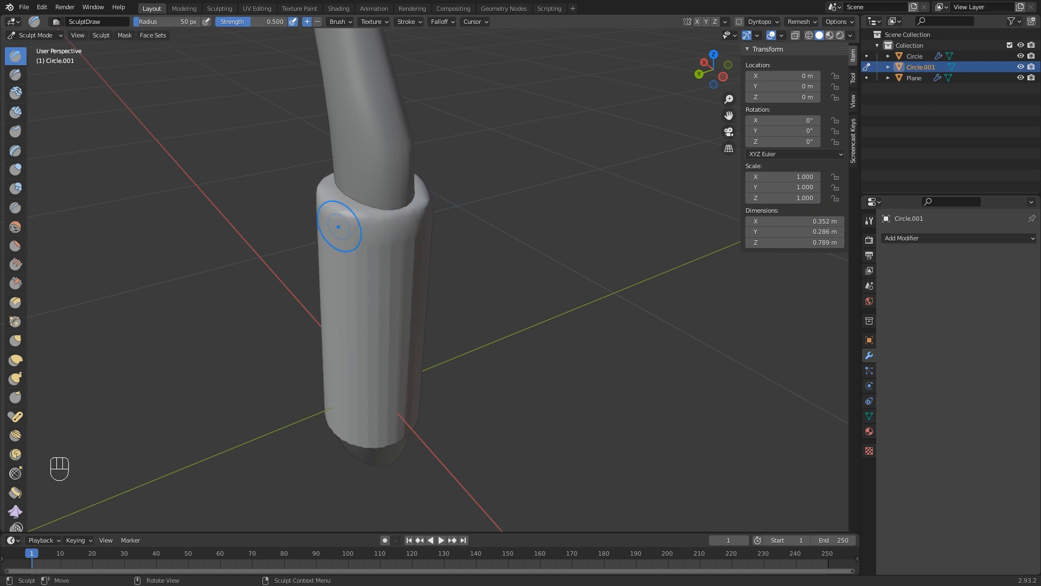
Smooth the remaining sharp section of the grip sleeve's upper rim with a Smooth stroke and check the rim all around.
{"action": "middle_click_drag", "start_coordinate": [338, 225], "coordinate": [396, 218]}
{"action": "left_click_drag", "start_coordinate": [392, 227], "coordinate": [321, 221], "text": "shift"}
{"action": "middle_click_drag", "start_coordinate": [330, 295], "coordinate": [342, 286], "text": "shift"}
{"action": "middle_click_drag", "start_coordinate": [427, 189], "coordinate": [462, 130], "text": "shift"}
{"action": "middle_click_drag", "start_coordinate": [462, 130], "coordinate": [488, 128]}
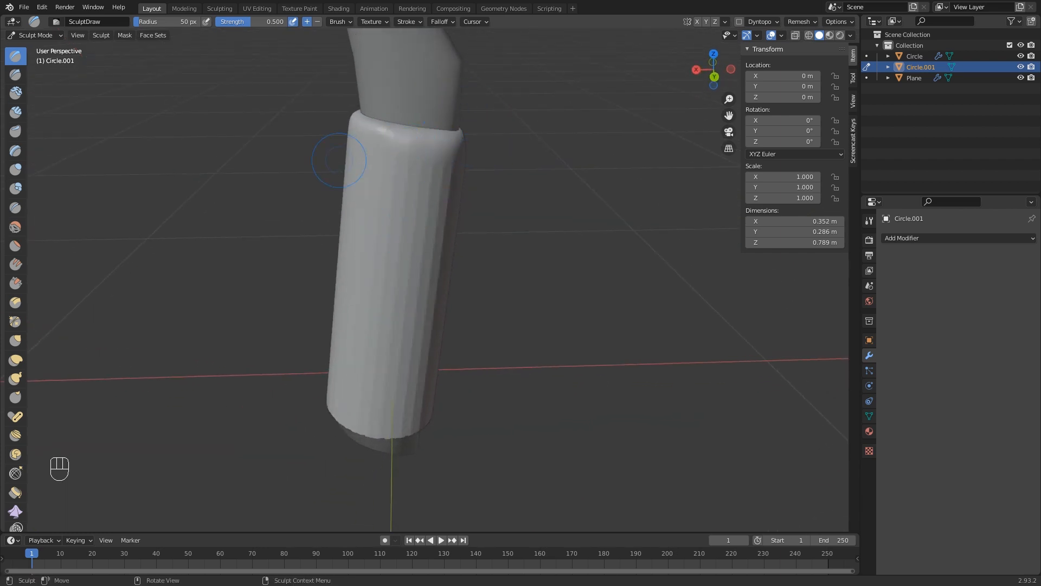
{"action": "middle_click_drag", "start_coordinate": [338, 160], "coordinate": [473, 228]}
{"action": "scroll", "coordinate": [479, 163], "scroll_direction": "down", "scroll_amount": 3}
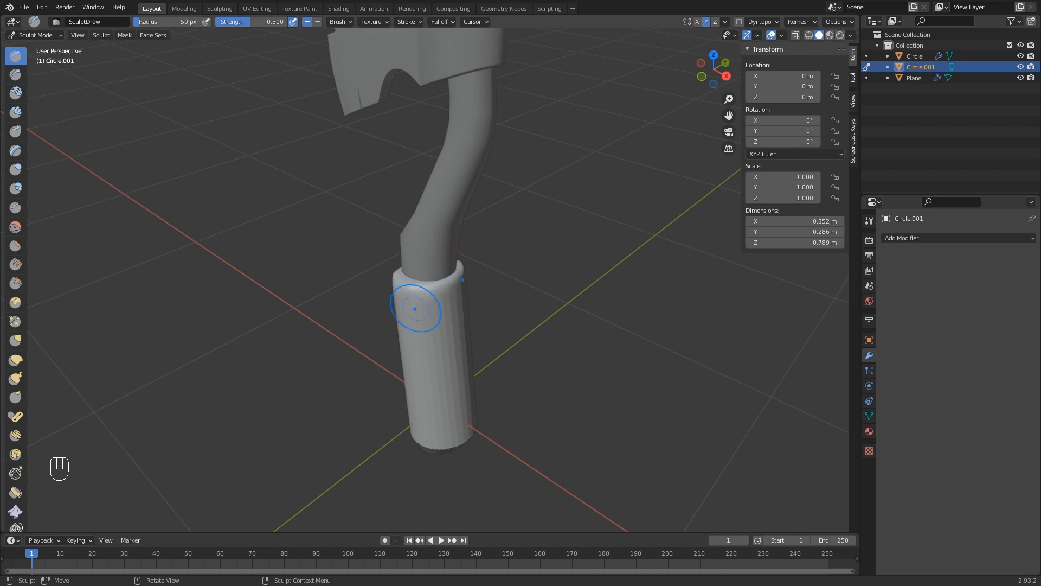
Smooth out the lengthwise facets across the front of the sleeve in front view with a brush radius of 87 px.
{"action": "key", "text": "KP_1"}
{"action": "scroll", "coordinate": [430, 307], "scroll_direction": "up", "scroll_amount": 1}
{"action": "middle_click_drag", "start_coordinate": [506, 308], "coordinate": [480, 247], "text": "shift"}
{"action": "scroll", "coordinate": [471, 240], "scroll_direction": "up", "scroll_amount": 2}
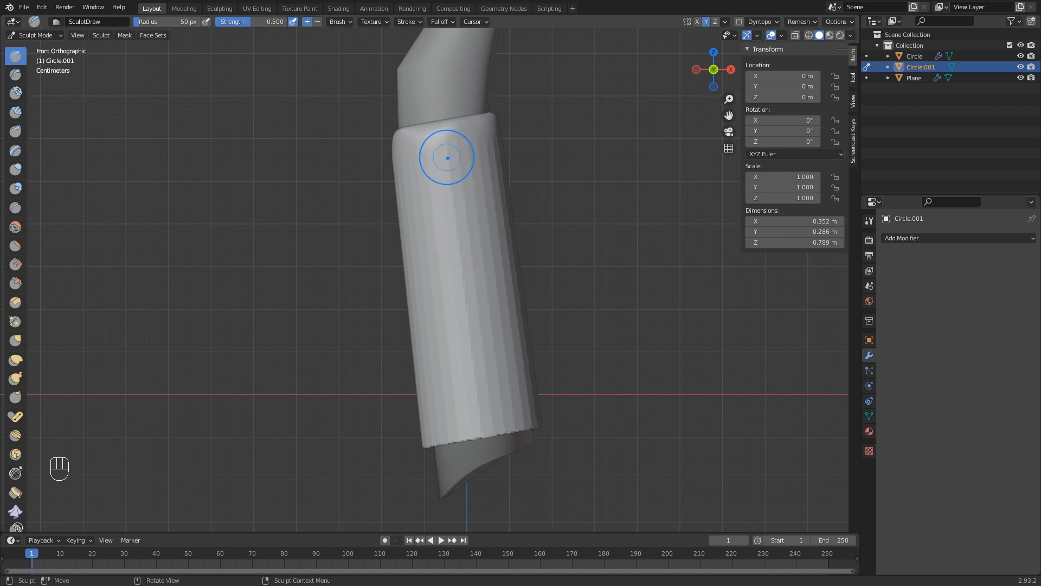
{"action": "key", "text": "f"}
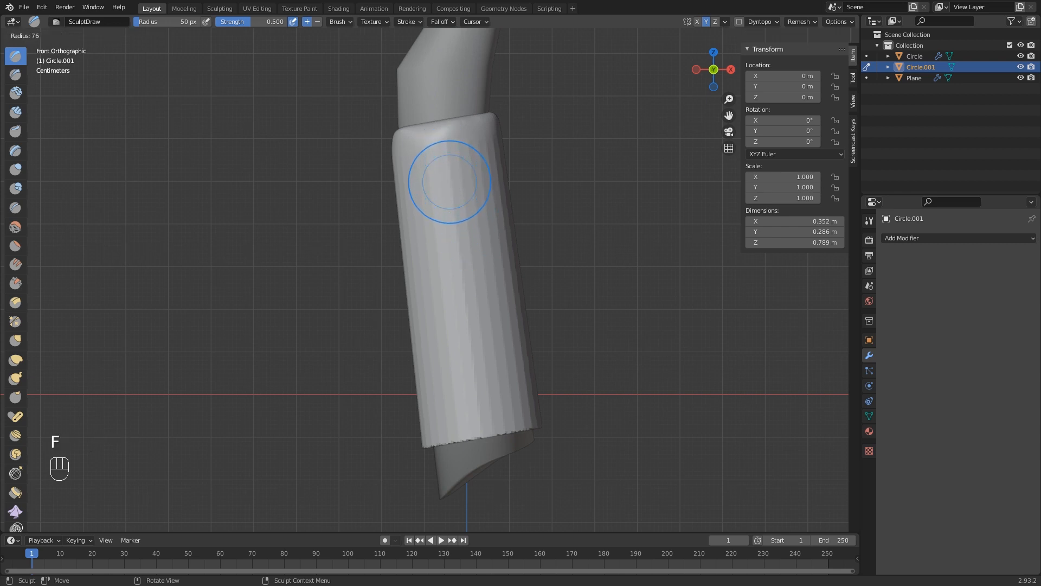
{"action": "left_click", "coordinate": [465, 204]}
{"action": "left_click_drag", "start_coordinate": [442, 172], "coordinate": [476, 382], "text": "shift"}
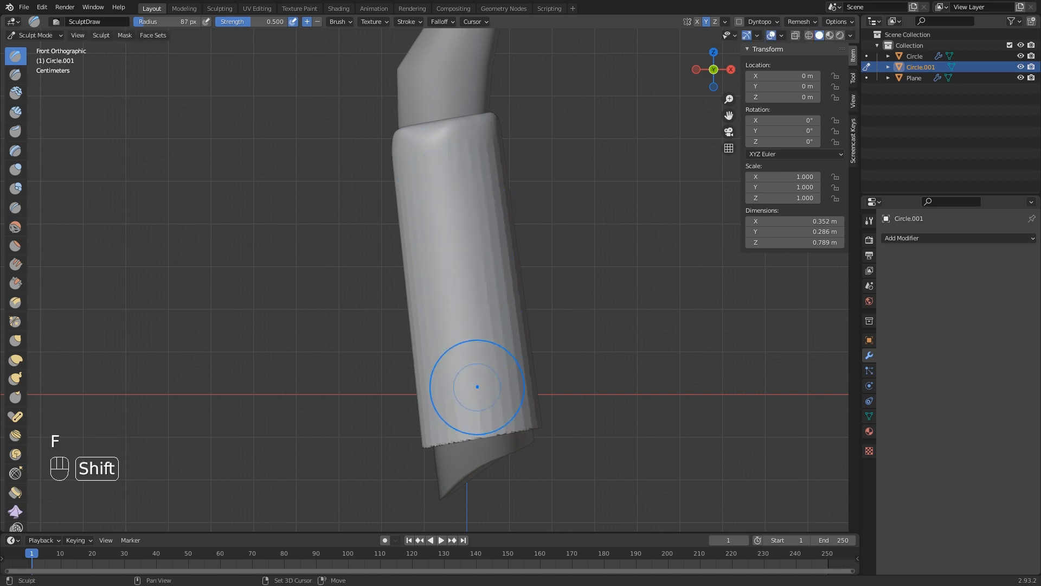
{"action": "left_click_drag", "start_coordinate": [500, 190], "coordinate": [512, 325], "text": "shift"}
{"action": "left_click_drag", "start_coordinate": [409, 255], "coordinate": [420, 371], "text": "shift"}
{"action": "mouse_move", "coordinate": [434, 456]}
{"action": "left_mouse_down", "text": "shift"}
{"action": "mouse_move", "coordinate": [451, 439]}
{"action": "mouse_move", "coordinate": [494, 432]}
{"action": "left_mouse_up", "text": "shift"}
{"action": "left_click_drag", "start_coordinate": [495, 223], "coordinate": [507, 292], "text": "shift"}
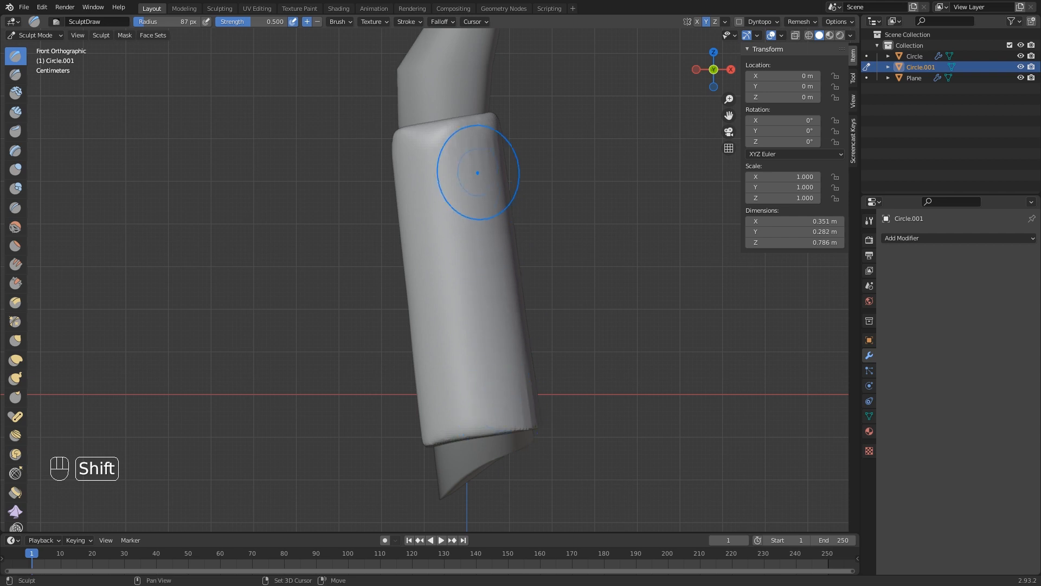
Smooth the remaining facets along the sleeve's side and soften its lower edge with long Smooth strokes.
{"action": "left_click_drag", "start_coordinate": [481, 166], "coordinate": [507, 304], "text": "shift"}
{"action": "left_click_drag", "start_coordinate": [492, 152], "coordinate": [518, 320], "text": "shift"}
{"action": "left_click_drag", "start_coordinate": [514, 289], "coordinate": [529, 390], "text": "shift"}
{"action": "left_click_drag", "start_coordinate": [518, 333], "coordinate": [529, 410], "text": "shift"}
{"action": "middle_click_drag", "start_coordinate": [458, 346], "coordinate": [525, 347]}
{"action": "mouse_move", "coordinate": [476, 160]}
{"action": "left_mouse_down", "text": "shift"}
{"action": "mouse_move", "coordinate": [486, 437]}
{"action": "mouse_move", "coordinate": [536, 425]}
{"action": "left_mouse_up", "text": "shift"}
{"action": "left_click_drag", "start_coordinate": [535, 426], "coordinate": [497, 459], "text": "shift"}
{"action": "left_click_drag", "start_coordinate": [497, 459], "coordinate": [474, 457], "text": "shift"}
Round off the sleeve's lower and upper rims from several sides with Smooth strokes and return to the front view.
{"action": "mouse_move", "coordinate": [545, 423]}
{"action": "middle_mouse_down"}
{"action": "mouse_move", "coordinate": [483, 409]}
{"action": "mouse_move", "coordinate": [435, 376]}
{"action": "middle_mouse_up"}
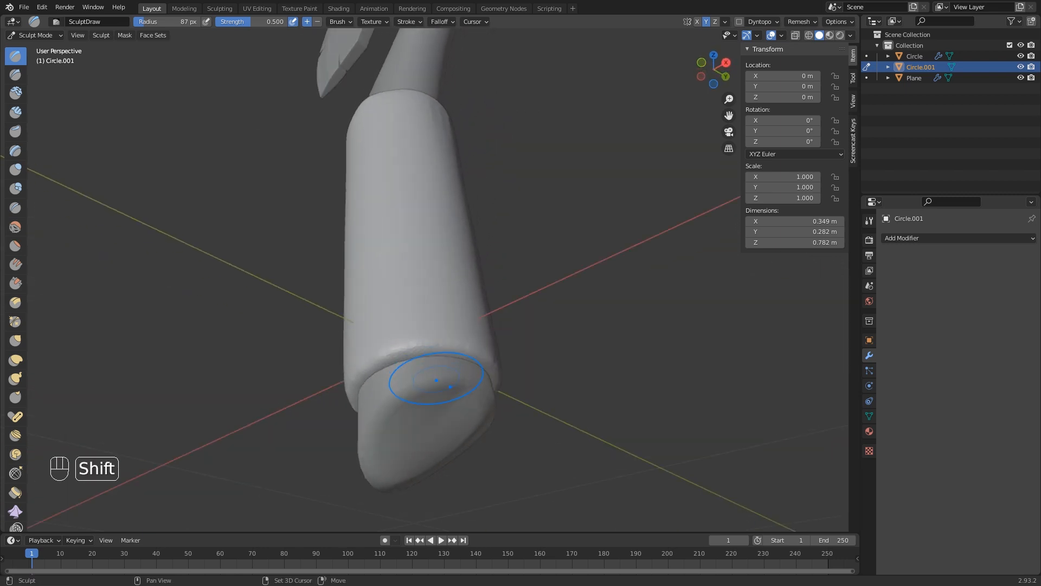
{"action": "mouse_move", "coordinate": [415, 366]}
{"action": "left_mouse_down", "text": "shift"}
{"action": "mouse_move", "coordinate": [388, 369]}
{"action": "mouse_move", "coordinate": [423, 351]}
{"action": "left_mouse_up", "text": "shift"}
{"action": "middle_click_drag", "start_coordinate": [430, 297], "coordinate": [441, 363]}
{"action": "left_click_drag", "start_coordinate": [386, 220], "coordinate": [401, 201], "text": "shift"}
{"action": "middle_click_drag", "start_coordinate": [375, 284], "coordinate": [437, 363]}
{"action": "middle_click_drag", "start_coordinate": [423, 318], "coordinate": [475, 286]}
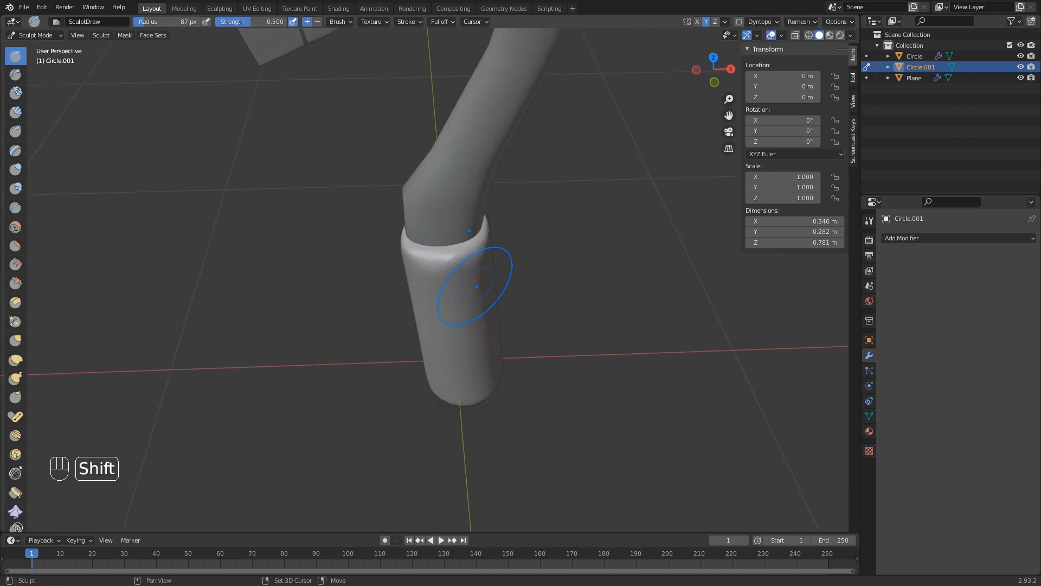
{"action": "left_click_drag", "start_coordinate": [417, 274], "coordinate": [468, 270], "text": "shift"}
{"action": "middle_click_drag", "start_coordinate": [461, 325], "coordinate": [439, 248]}
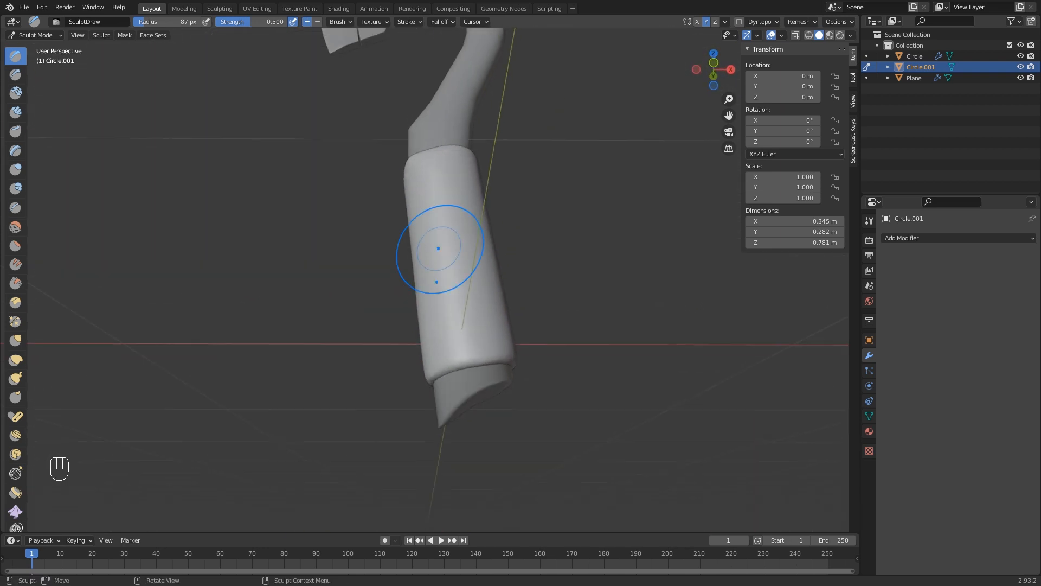
{"action": "mouse_move", "coordinate": [467, 308]}
{"action": "middle_mouse_down"}
{"action": "mouse_move", "coordinate": [452, 261]}
{"action": "mouse_move", "coordinate": [409, 243]}
{"action": "mouse_move", "coordinate": [356, 267]}
{"action": "mouse_move", "coordinate": [465, 349]}
{"action": "middle_mouse_up"}
{"action": "key", "text": "KP_1"}
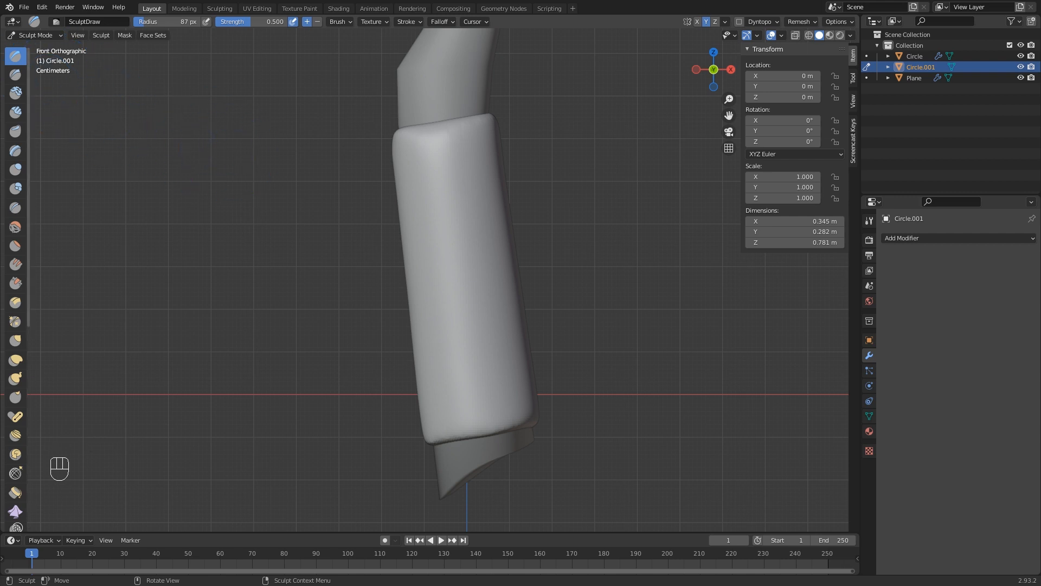
Try a raised and a carved diagonal Draw stroke across the upper sleeve with a 12 px radius and undo both.
{"action": "key", "text": "f"}
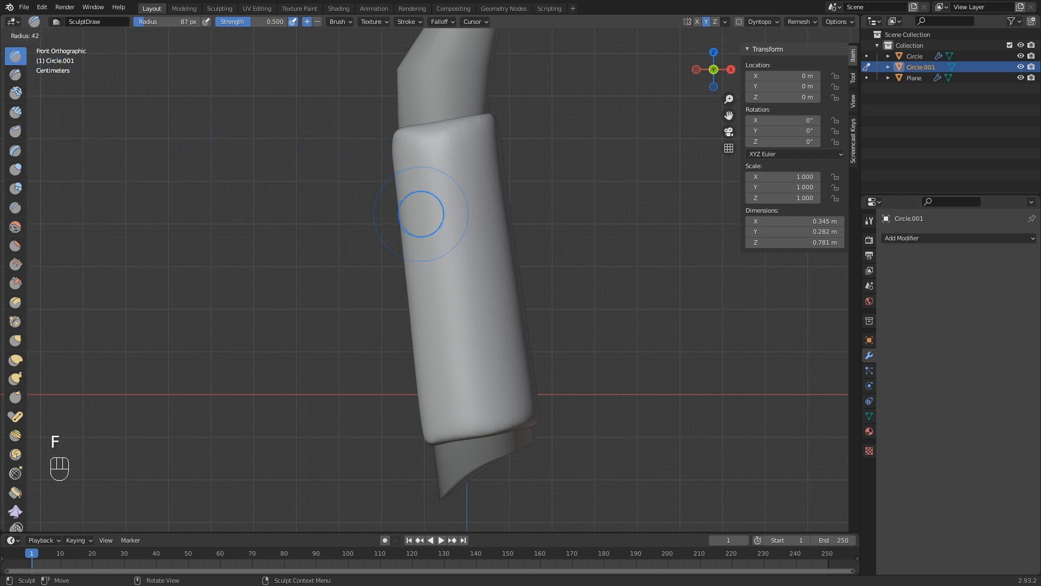
{"action": "left_click", "coordinate": [421, 214]}
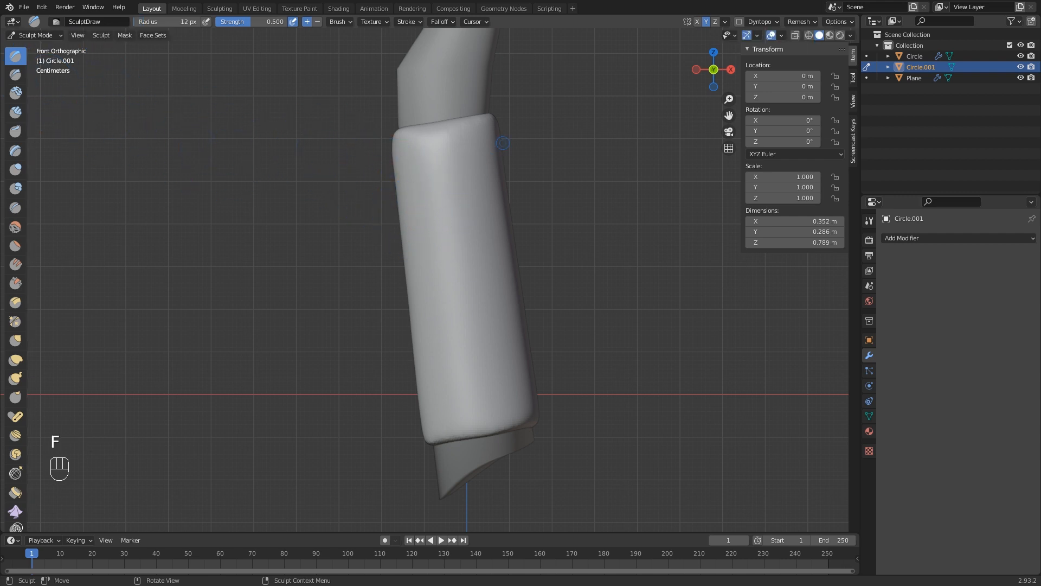
{"action": "left_click_drag", "start_coordinate": [495, 154], "coordinate": [408, 219]}
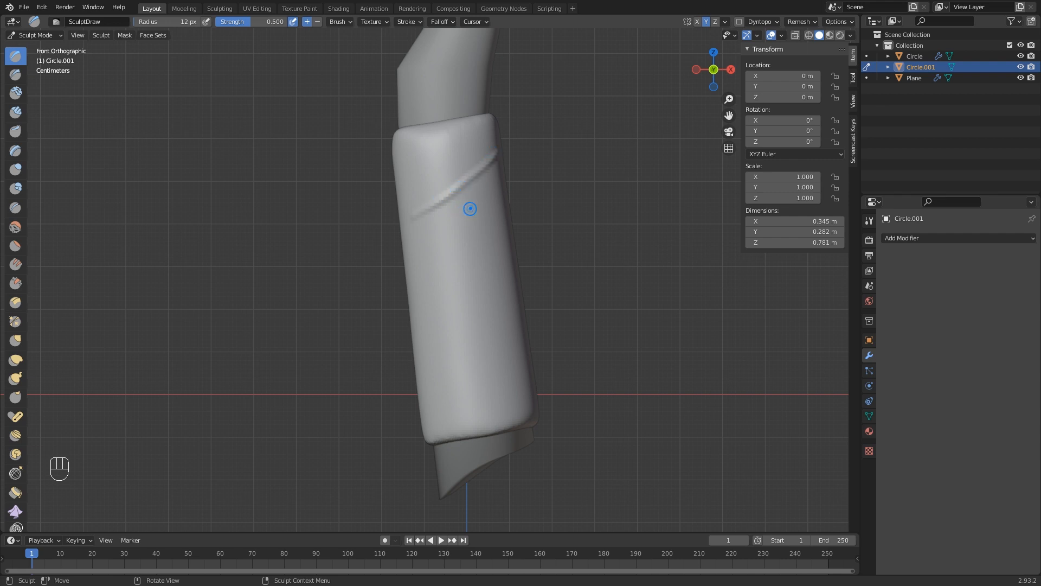
{"action": "left_click_drag", "start_coordinate": [510, 183], "coordinate": [471, 208], "text": "ctrl"}
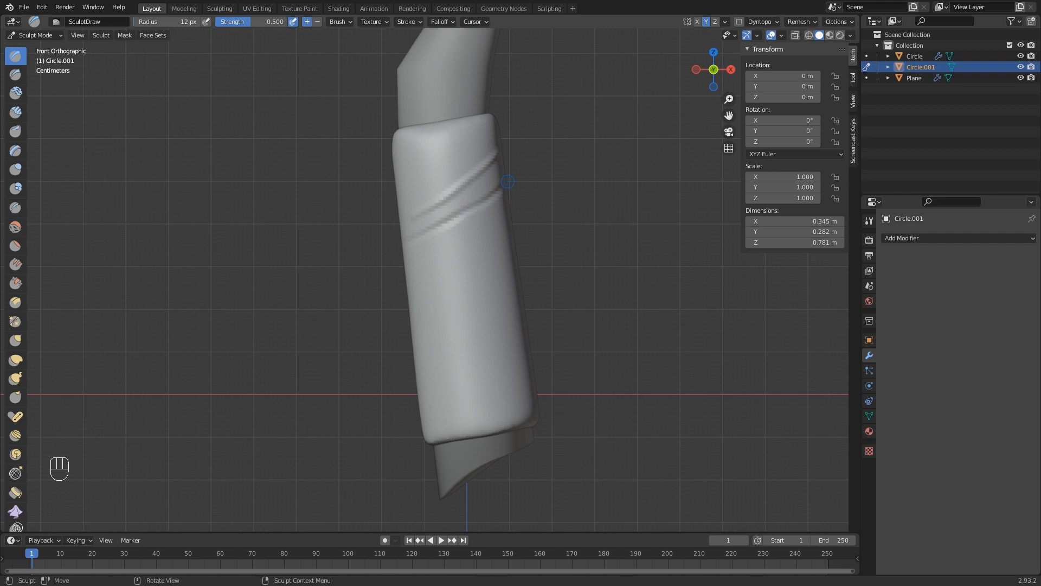
{"action": "key", "text": "ctrl+z"}
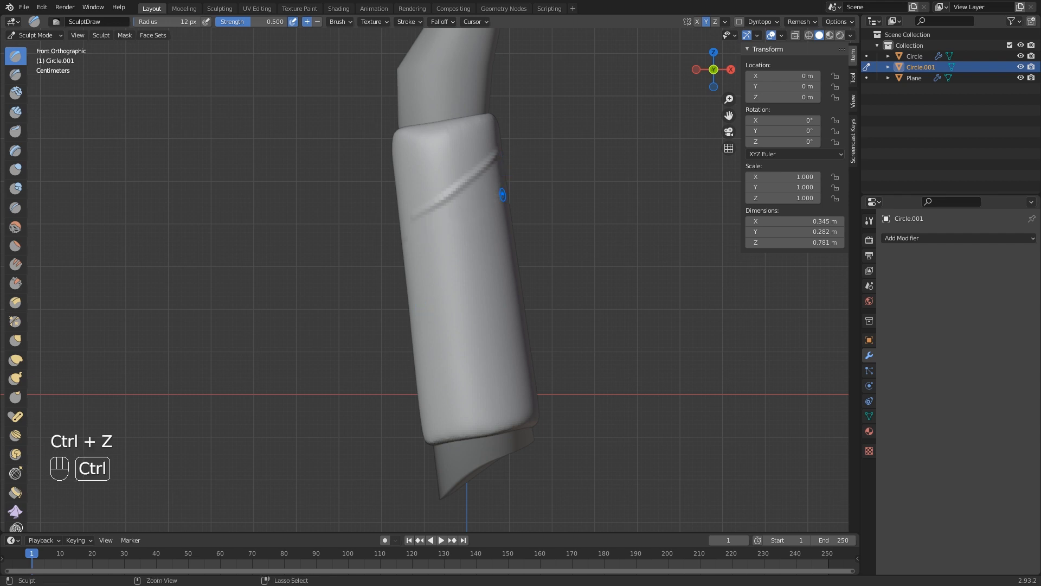
{"action": "key", "text": "ctrl+z"}
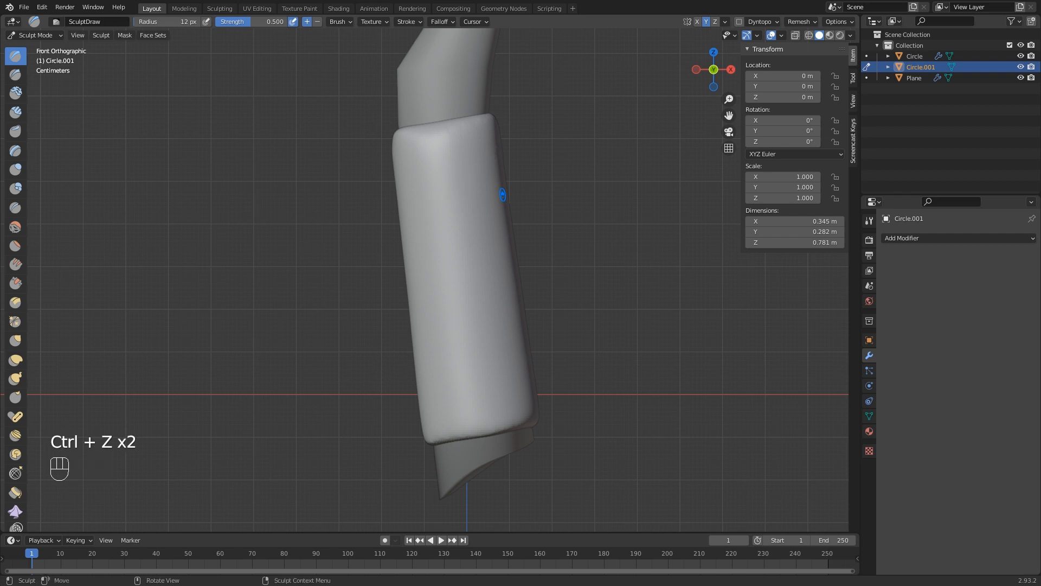
Carve a diagonal groove and two roughly horizontal grooves across the sleeve's front with inverted Draw strokes at a 22 px radius.
{"action": "key", "text": "f"}
{"action": "left_click", "coordinate": [459, 183]}
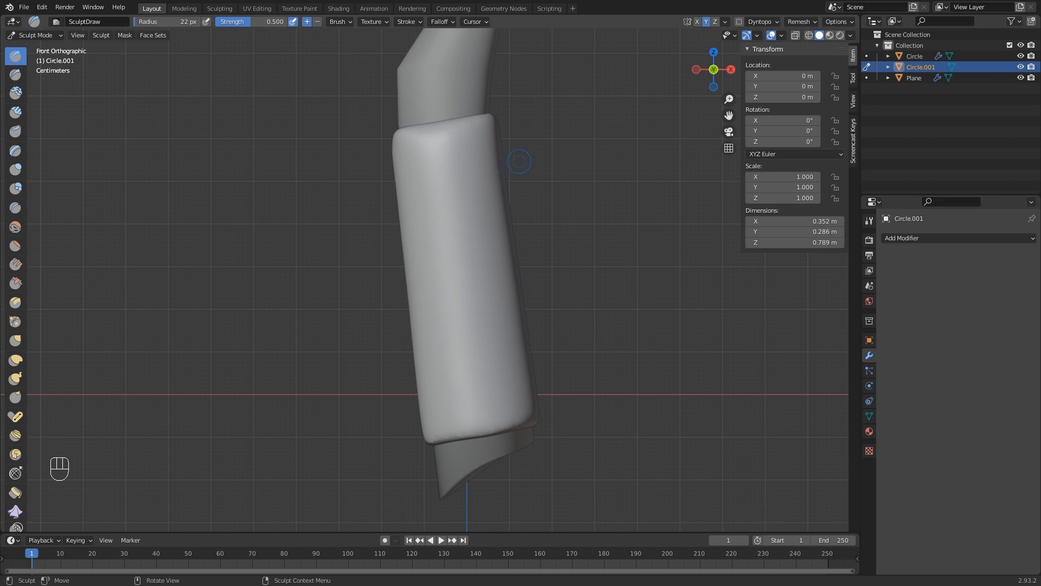
{"action": "key", "text": "ctrl"}
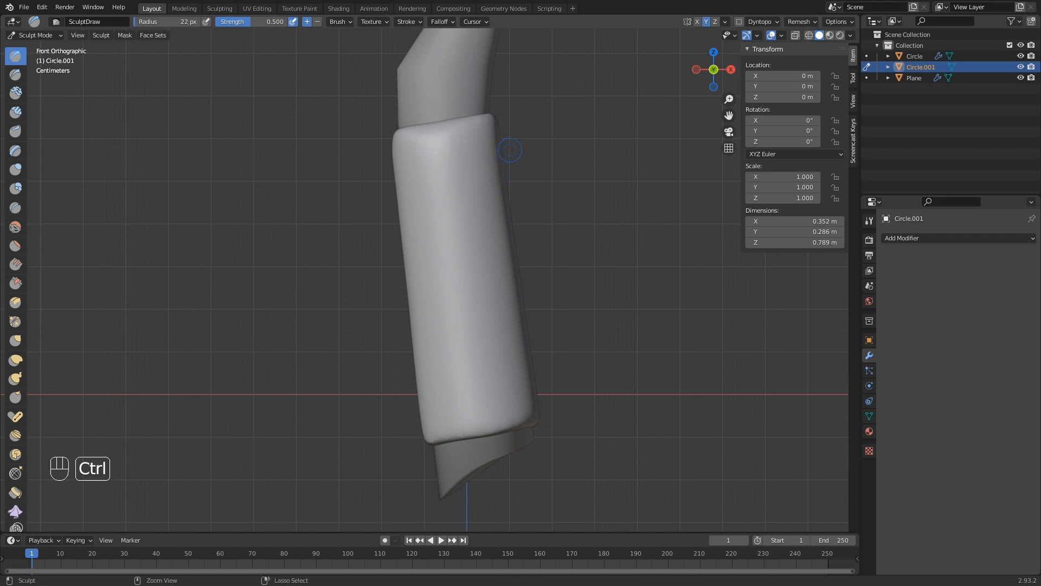
{"action": "left_click_drag", "start_coordinate": [499, 165], "coordinate": [434, 213], "text": "ctrl"}
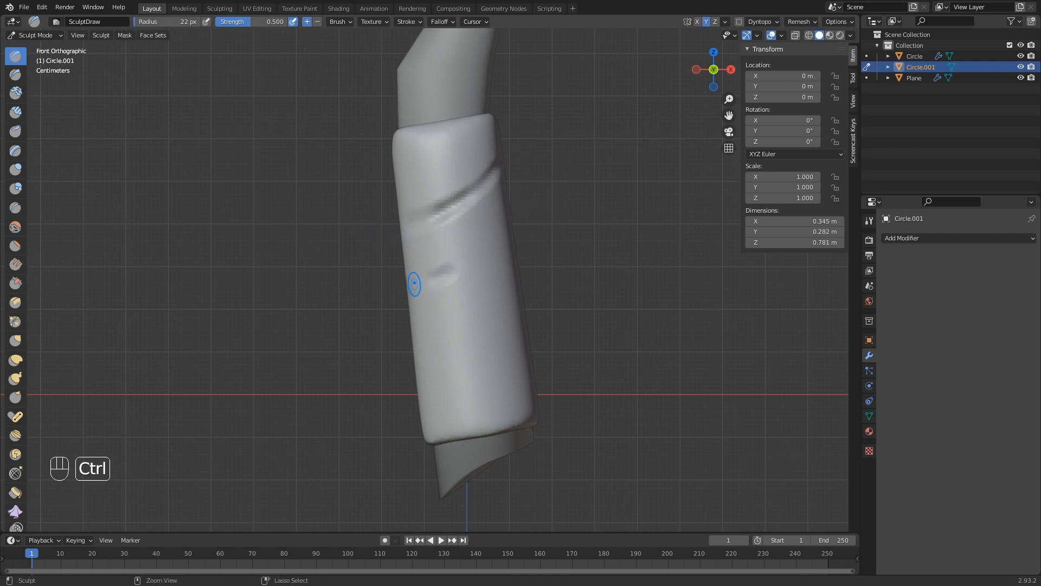
{"action": "mouse_move", "coordinate": [414, 283]}
{"action": "left_mouse_down", "text": "ctrl"}
{"action": "mouse_move", "coordinate": [510, 269]}
{"action": "mouse_move", "coordinate": [367, 281]}
{"action": "left_mouse_up", "text": "ctrl"}
{"action": "mouse_move", "coordinate": [408, 317]}
{"action": "left_mouse_down", "text": "ctrl"}
{"action": "mouse_move", "coordinate": [521, 328]}
{"action": "mouse_move", "coordinate": [390, 309]}
{"action": "left_mouse_up", "text": "ctrl"}
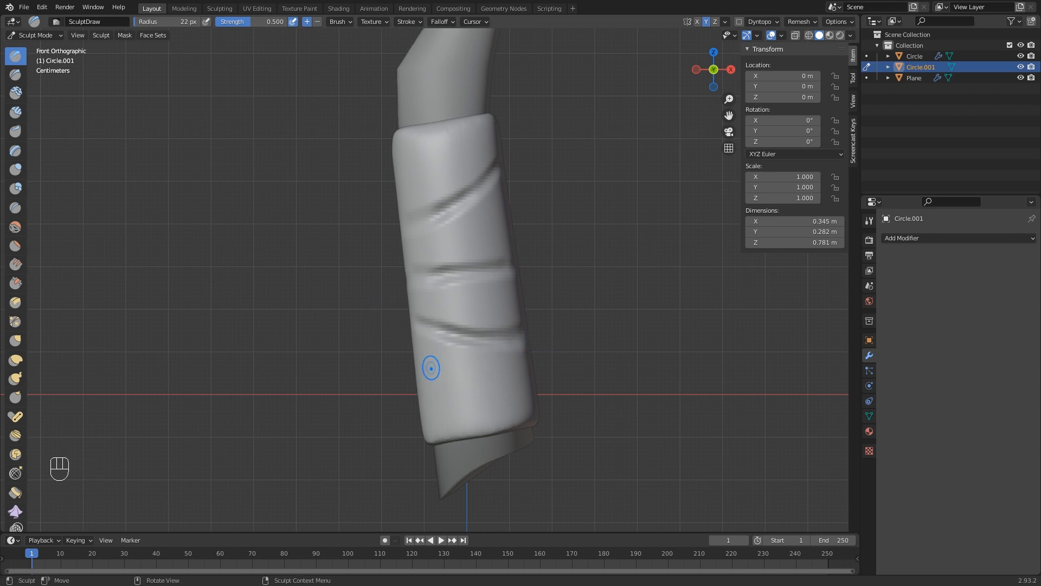
Raise a ridge around the lower part of the sleeve with Draw strokes and deepen the groove just above it.
{"action": "left_click_drag", "start_coordinate": [401, 322], "coordinate": [521, 311]}
{"action": "middle_click_drag", "start_coordinate": [494, 375], "coordinate": [461, 387]}
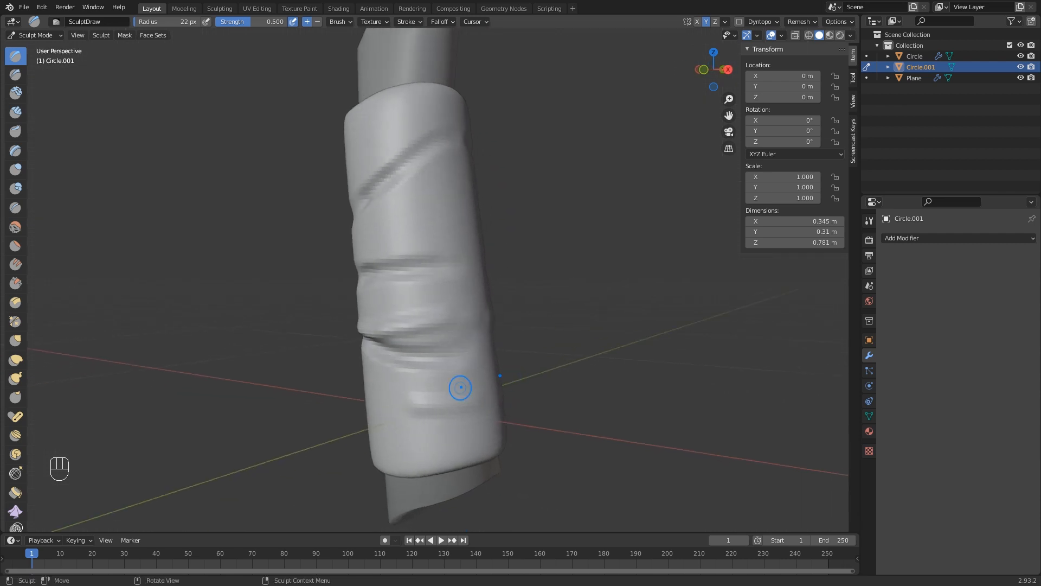
{"action": "middle_click_drag", "start_coordinate": [382, 402], "coordinate": [534, 379]}
{"action": "left_click_drag", "start_coordinate": [450, 336], "coordinate": [530, 348]}
{"action": "left_click_drag", "start_coordinate": [502, 347], "coordinate": [445, 341], "text": "ctrl"}
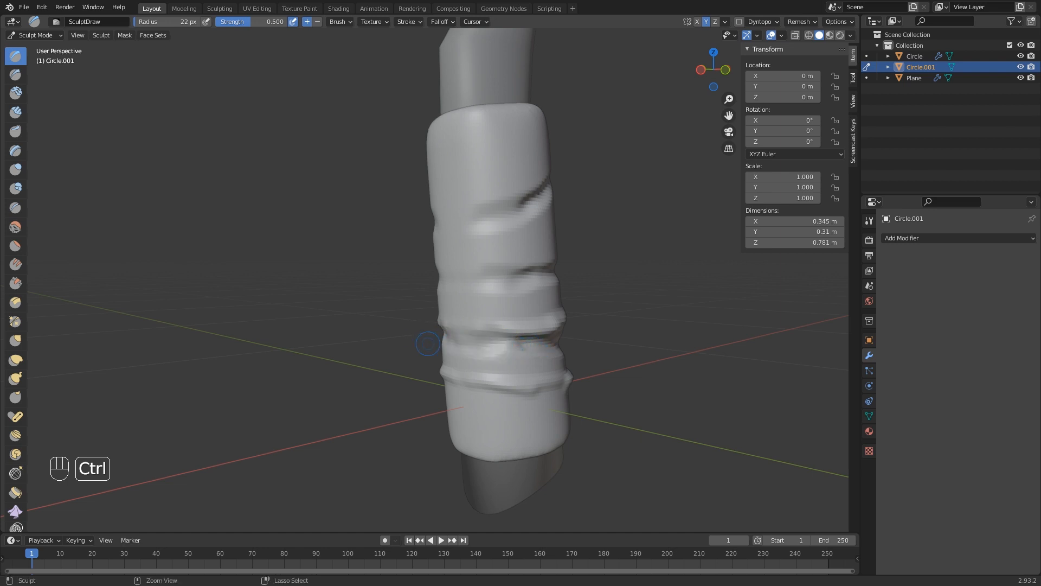
Deepen the middle groove of the sleeve and extend it diagonally upward around the side with inverted Draw strokes.
{"action": "middle_click_drag", "start_coordinate": [510, 290], "coordinate": [467, 287]}
{"action": "scroll", "coordinate": [466, 287], "scroll_direction": "up", "scroll_amount": 3}
{"action": "scroll", "coordinate": [467, 287], "scroll_direction": "up", "scroll_amount": 2}
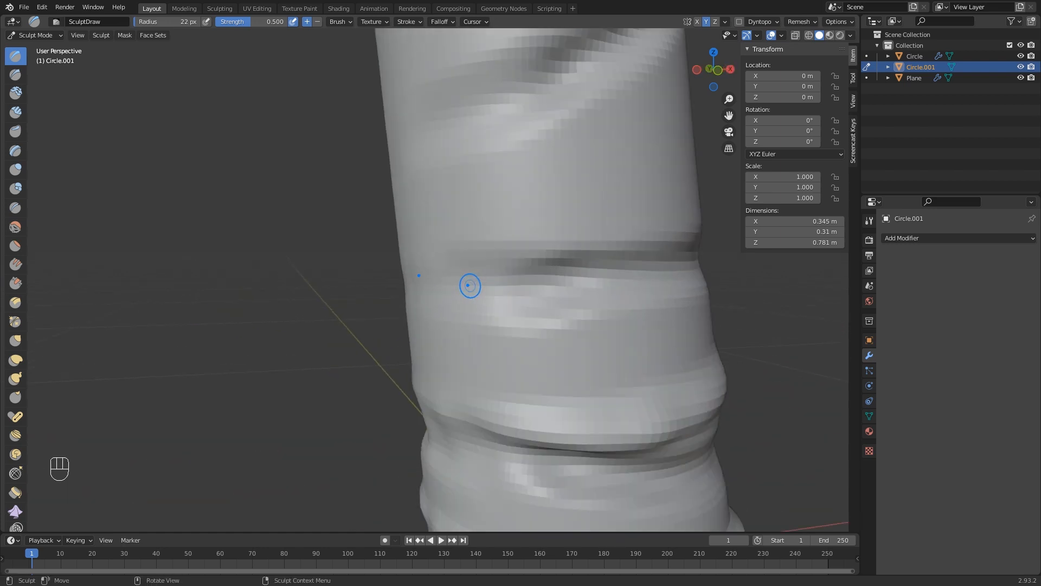
{"action": "scroll", "coordinate": [476, 282], "scroll_direction": "down", "scroll_amount": 4}
{"action": "right_click", "coordinate": [490, 230]}
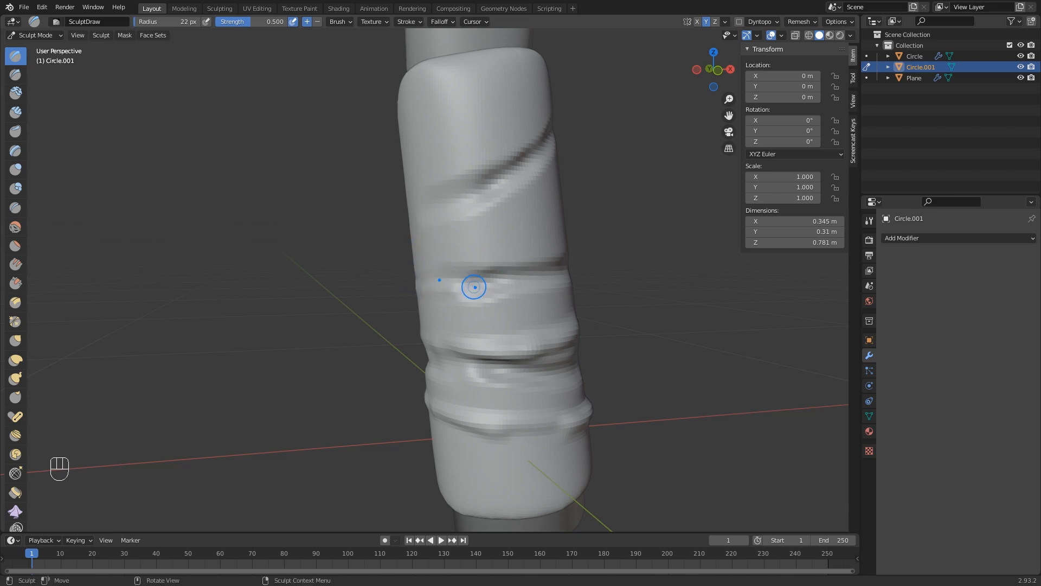
{"action": "key", "text": "ctrl"}
{"action": "left_click_drag", "start_coordinate": [436, 279], "coordinate": [494, 275], "text": "ctrl"}
{"action": "middle_click_drag", "start_coordinate": [483, 283], "coordinate": [468, 284]}
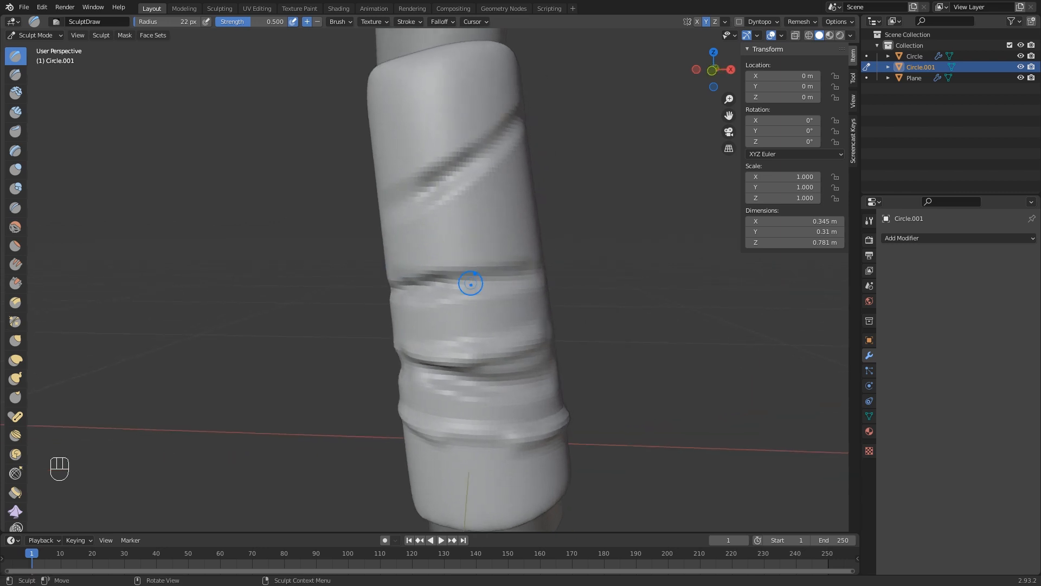
{"action": "left_click_drag", "start_coordinate": [420, 280], "coordinate": [526, 214], "text": "ctrl"}
{"action": "middle_click_drag", "start_coordinate": [520, 246], "coordinate": [421, 279]}
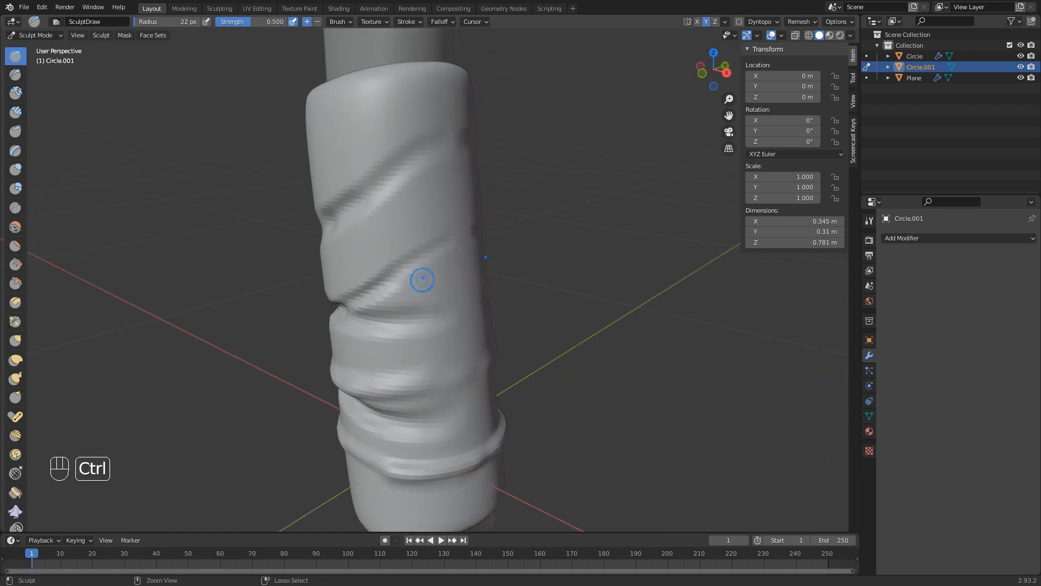
{"action": "mouse_move", "coordinate": [394, 281]}
{"action": "left_mouse_down", "text": "ctrl"}
{"action": "mouse_move", "coordinate": [483, 233]}
{"action": "mouse_move", "coordinate": [384, 284]}
{"action": "left_mouse_up", "text": "ctrl"}
{"action": "middle_click_drag", "start_coordinate": [395, 300], "coordinate": [487, 244]}
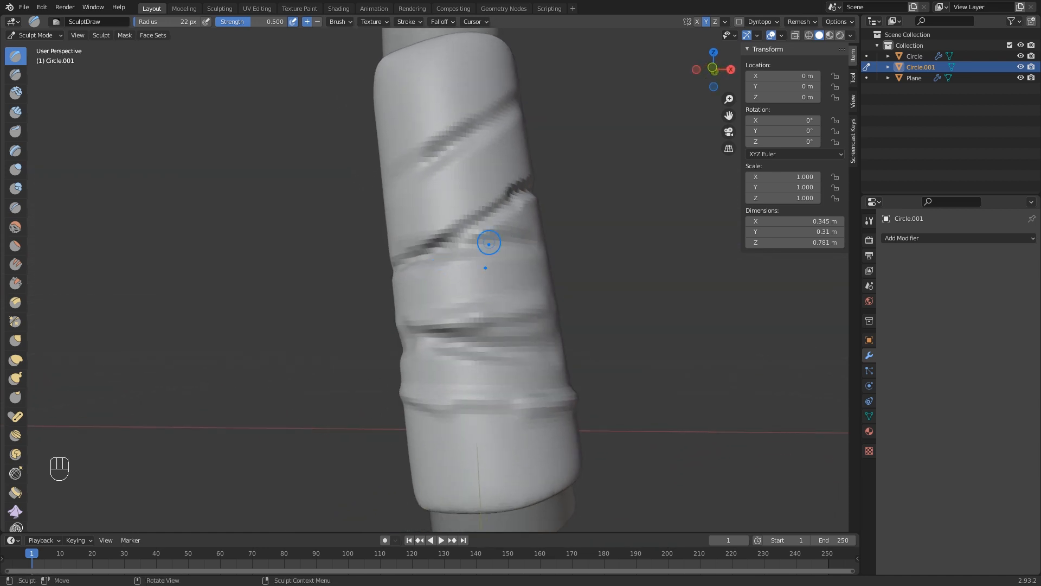
Deepen the second diagonal groove and carve a horizontal groove beneath it around the sleeve's side.
{"action": "left_click_drag", "start_coordinate": [524, 193], "coordinate": [449, 242], "text": "ctrl"}
{"action": "middle_click_drag", "start_coordinate": [529, 202], "coordinate": [373, 268]}
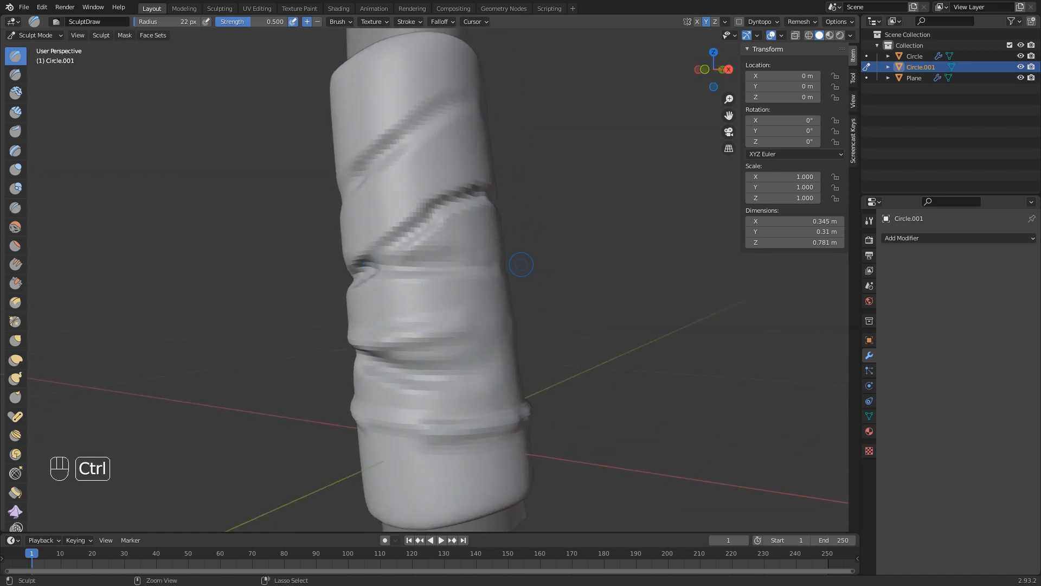
{"action": "left_click_drag", "start_coordinate": [521, 265], "coordinate": [415, 267], "text": "ctrl"}
{"action": "middle_click_drag", "start_coordinate": [454, 288], "coordinate": [335, 288]}
{"action": "mouse_move", "coordinate": [396, 276]}
{"action": "left_mouse_down", "text": "ctrl"}
{"action": "mouse_move", "coordinate": [476, 279]}
{"action": "mouse_move", "coordinate": [345, 263]}
{"action": "left_mouse_up", "text": "ctrl"}
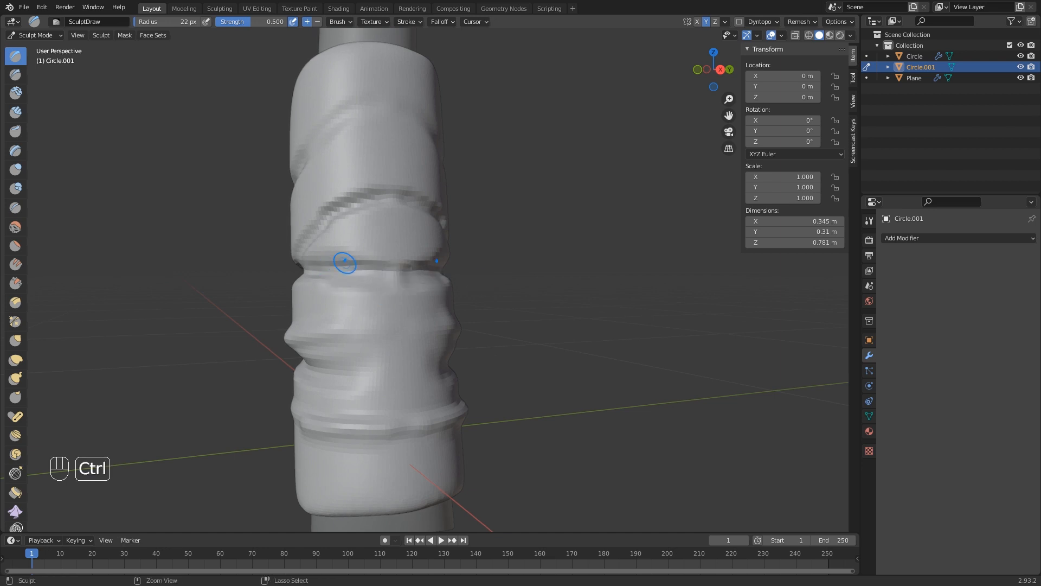
Continue the horizontal groove toward the front and deepen the front part of the uppermost diagonal groove.
{"action": "mouse_move", "coordinate": [363, 295]}
{"action": "middle_mouse_down"}
{"action": "mouse_move", "coordinate": [457, 290]}
{"action": "mouse_move", "coordinate": [446, 269]}
{"action": "mouse_move", "coordinate": [442, 299]}
{"action": "mouse_move", "coordinate": [508, 277]}
{"action": "middle_mouse_up"}
{"action": "mouse_move", "coordinate": [551, 268]}
{"action": "left_mouse_down", "text": "ctrl"}
{"action": "mouse_move", "coordinate": [512, 265]}
{"action": "mouse_move", "coordinate": [525, 268]}
{"action": "left_mouse_up", "text": "ctrl"}
{"action": "middle_click_drag", "start_coordinate": [531, 271], "coordinate": [483, 277]}
{"action": "left_click_drag", "start_coordinate": [486, 277], "coordinate": [526, 261], "text": "ctrl"}
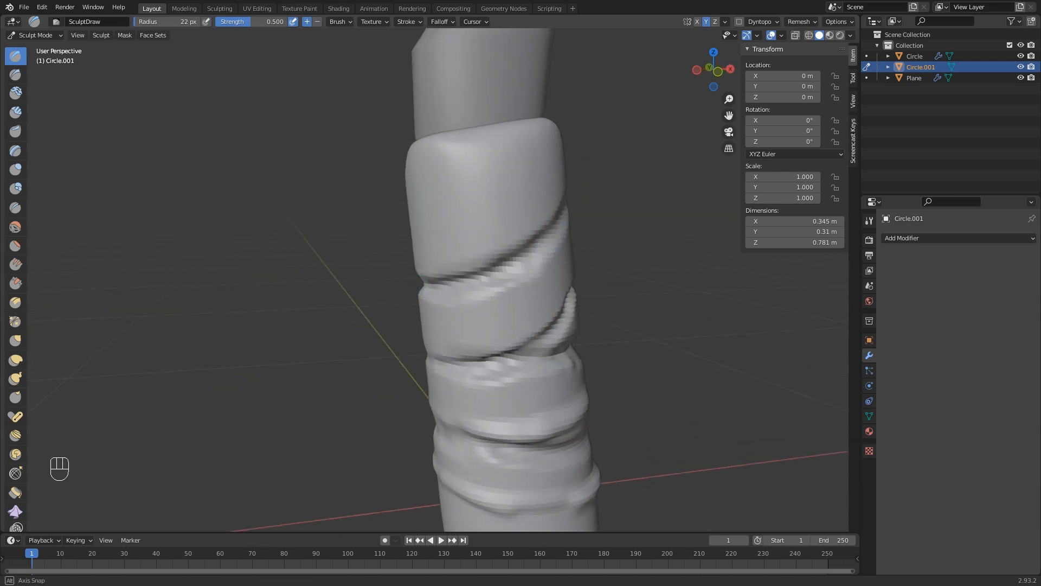
Extend the uppermost diagonal groove around the side of the sleeve with an inverted Draw stroke.
{"action": "mouse_move", "coordinate": [488, 274]}
{"action": "middle_mouse_down"}
{"action": "mouse_move", "coordinate": [430, 279]}
{"action": "mouse_move", "coordinate": [395, 239]}
{"action": "middle_mouse_up"}
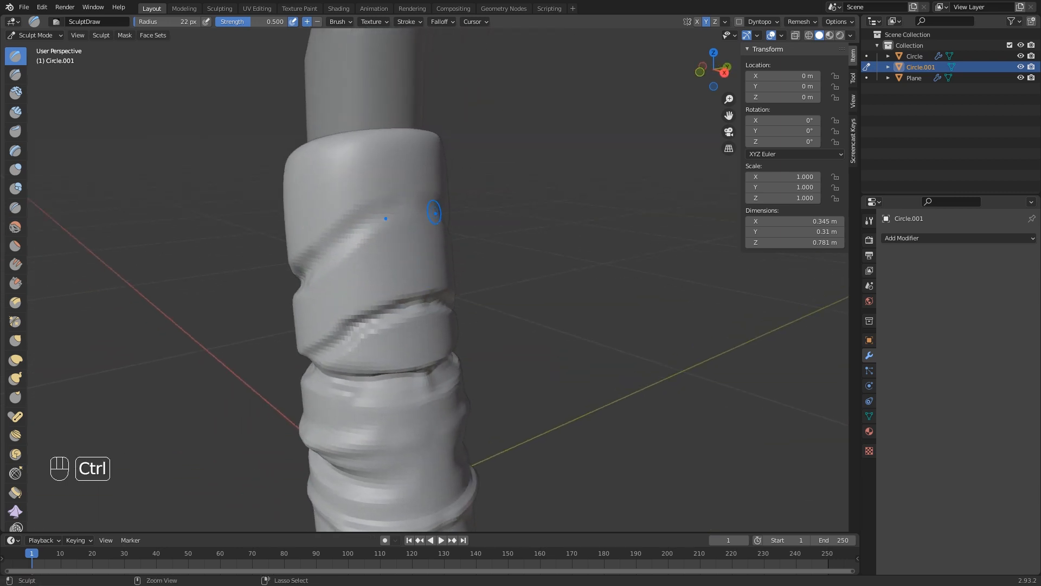
{"action": "mouse_move", "coordinate": [435, 212]}
{"action": "left_mouse_down", "text": "ctrl"}
{"action": "mouse_move", "coordinate": [339, 233]}
{"action": "mouse_move", "coordinate": [342, 255]}
{"action": "left_mouse_up", "text": "ctrl"}
{"action": "mouse_move", "coordinate": [346, 256]}
{"action": "middle_mouse_down"}
{"action": "mouse_move", "coordinate": [425, 235]}
{"action": "mouse_move", "coordinate": [447, 278]}
{"action": "middle_mouse_up"}
{"action": "scroll", "coordinate": [386, 241], "scroll_direction": "down", "scroll_amount": 3}
{"action": "scroll", "coordinate": [449, 252], "scroll_direction": "up", "scroll_amount": 2}
{"action": "scroll", "coordinate": [463, 228], "scroll_direction": "down", "scroll_amount": 2}
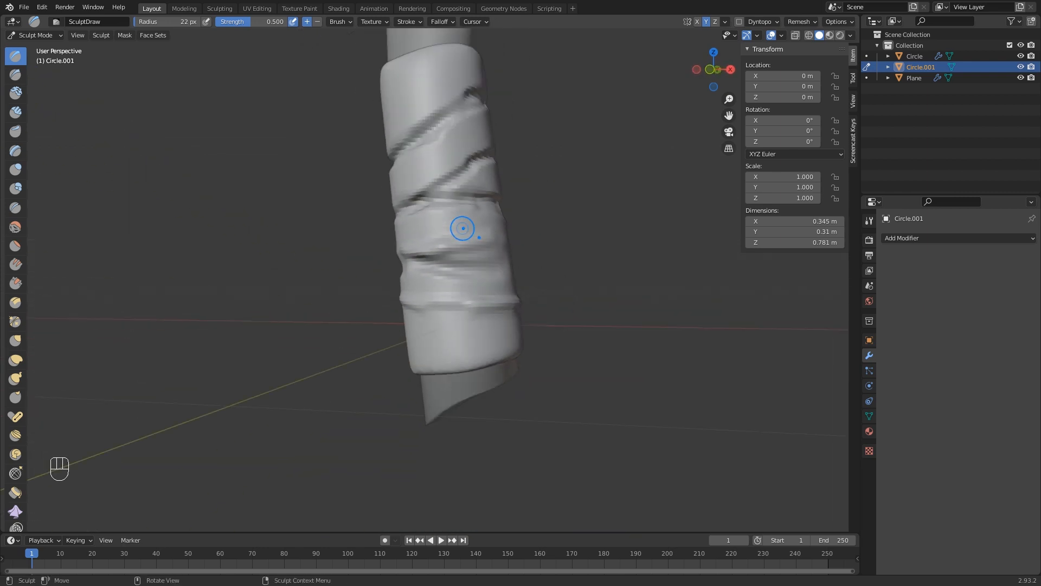
Smooth the rough folds above the lower ridge and carve a slanted groove across the sleeve's front just below the ridge.
{"action": "key", "text": "shift"}
{"action": "mouse_move", "coordinate": [457, 268]}
{"action": "left_mouse_down", "text": "shift"}
{"action": "mouse_move", "coordinate": [434, 267]}
{"action": "mouse_move", "coordinate": [488, 276]}
{"action": "left_mouse_up", "text": "shift"}
{"action": "mouse_move", "coordinate": [416, 269]}
{"action": "left_mouse_down", "text": "ctrl"}
{"action": "mouse_move", "coordinate": [512, 277]}
{"action": "mouse_move", "coordinate": [412, 269]}
{"action": "left_mouse_up", "text": "ctrl"}
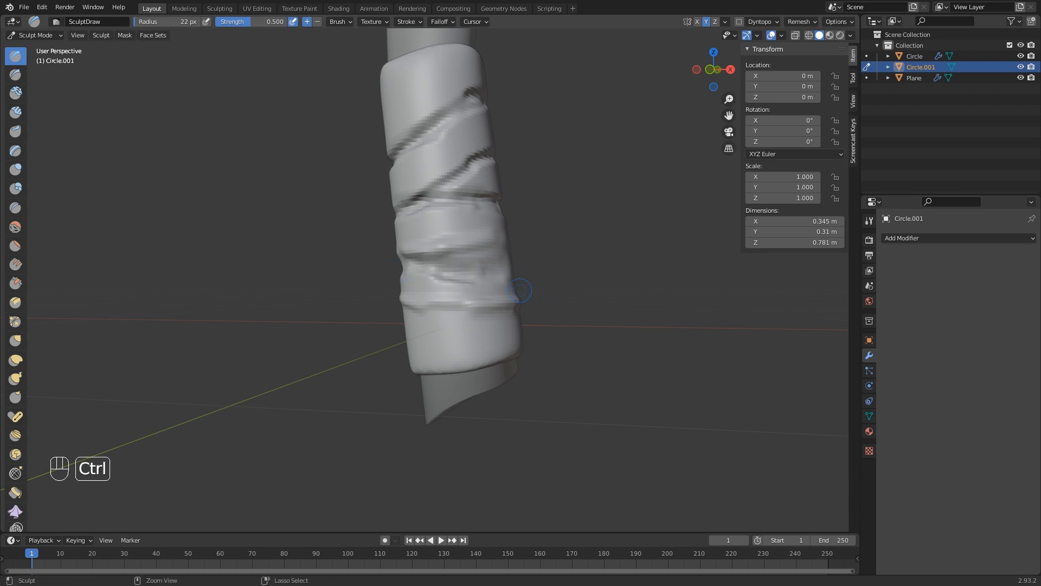
{"action": "mouse_move", "coordinate": [464, 325]}
{"action": "left_mouse_down", "text": "ctrl"}
{"action": "mouse_move", "coordinate": [428, 326]}
{"action": "mouse_move", "coordinate": [515, 307]}
{"action": "left_mouse_up", "text": "ctrl"}
{"action": "mouse_move", "coordinate": [515, 307]}
{"action": "left_mouse_down", "text": "ctrl"}
{"action": "mouse_move", "coordinate": [407, 328]}
{"action": "mouse_move", "coordinate": [518, 308]}
{"action": "left_mouse_up", "text": "ctrl"}
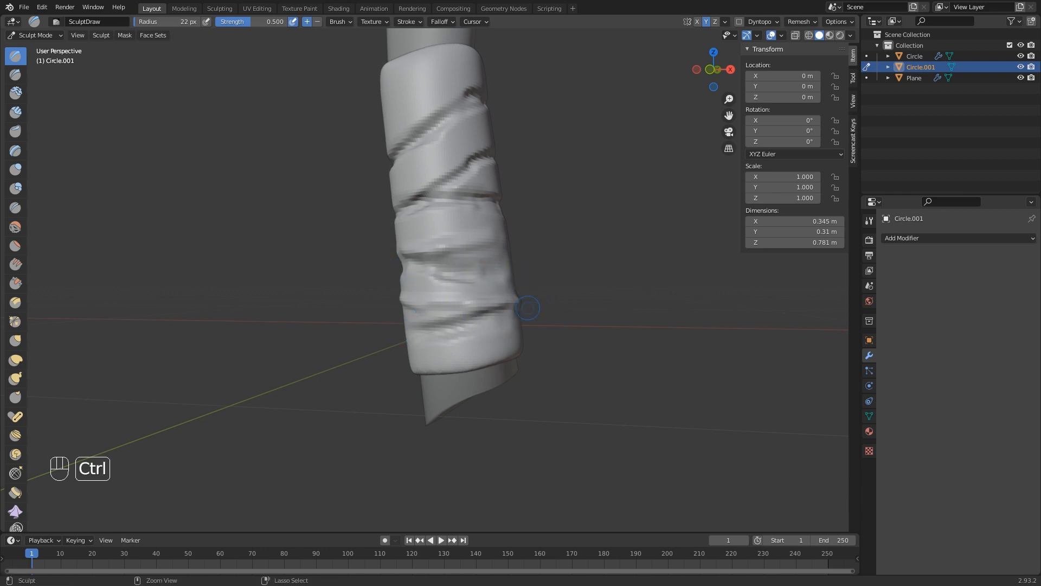
Continue the groove by the lower ridge around the side of the sleeve with inverted Draw strokes.
{"action": "middle_click_drag", "start_coordinate": [376, 331], "coordinate": [260, 327]}
{"action": "mouse_move", "coordinate": [332, 330]}
{"action": "left_mouse_down", "text": "ctrl"}
{"action": "mouse_move", "coordinate": [371, 332]}
{"action": "mouse_move", "coordinate": [372, 323]}
{"action": "left_mouse_up", "text": "ctrl"}
{"action": "mouse_move", "coordinate": [374, 325]}
{"action": "middle_mouse_down"}
{"action": "mouse_move", "coordinate": [420, 324]}
{"action": "mouse_move", "coordinate": [407, 308]}
{"action": "middle_mouse_up"}
{"action": "scroll", "coordinate": [405, 307], "scroll_direction": "up", "scroll_amount": 5}
{"action": "mouse_move", "coordinate": [455, 325]}
{"action": "left_mouse_down", "text": "ctrl"}
{"action": "mouse_move", "coordinate": [277, 335]}
{"action": "mouse_move", "coordinate": [334, 334]}
{"action": "left_mouse_up", "text": "ctrl"}
{"action": "scroll", "coordinate": [334, 333], "scroll_direction": "down", "scroll_amount": 2}
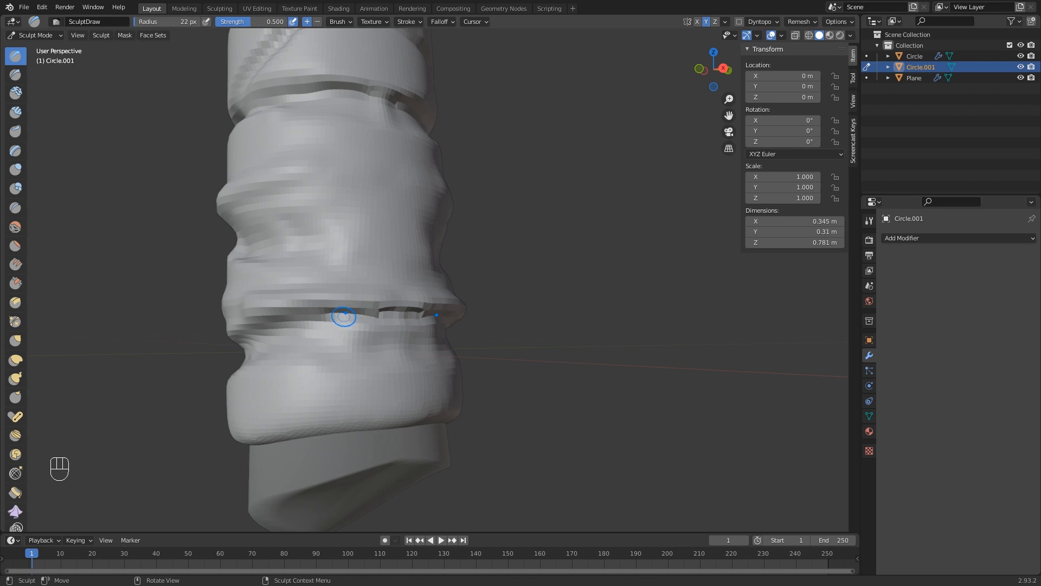
Widen the groove below the lower ridge with a 41 px inverted Draw stroke, and smooth its rough edges across the sleeve.
{"action": "key", "text": "f"}
{"action": "left_click", "coordinate": [366, 319]}
{"action": "left_click_drag", "start_coordinate": [444, 321], "coordinate": [335, 322], "text": "ctrl"}
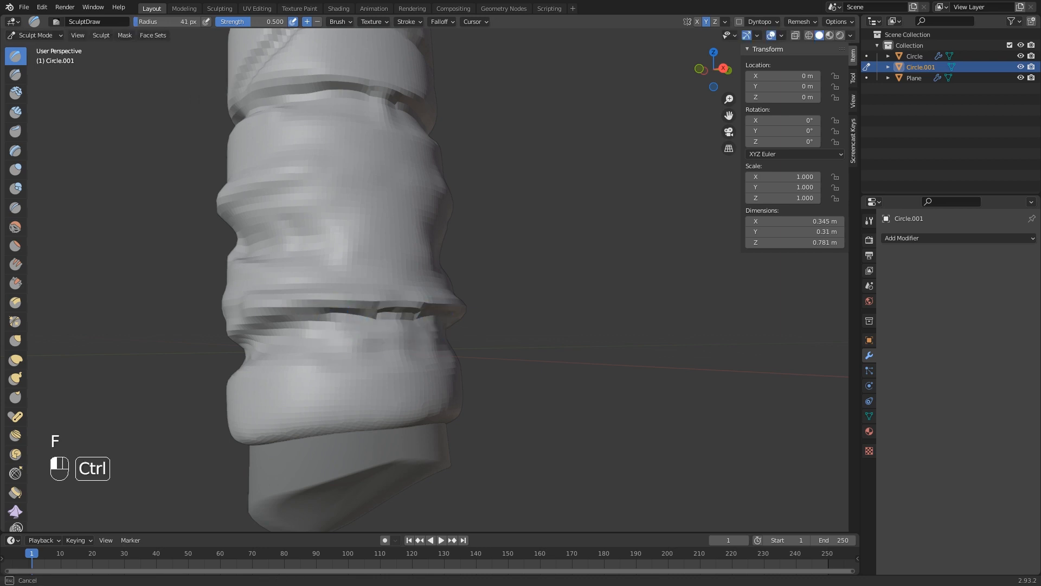
{"action": "middle_click_drag", "start_coordinate": [330, 325], "coordinate": [384, 325]}
{"action": "middle_click_drag", "start_coordinate": [477, 325], "coordinate": [381, 325], "text": "shift"}
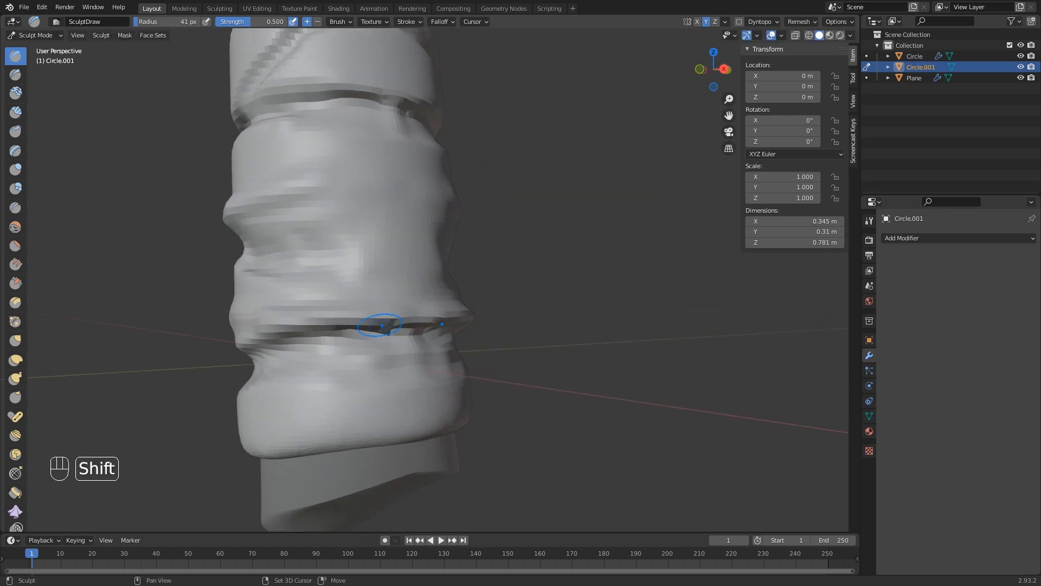
{"action": "mouse_move", "coordinate": [381, 326]}
{"action": "left_mouse_down", "text": "shift"}
{"action": "mouse_move", "coordinate": [473, 312]}
{"action": "mouse_move", "coordinate": [291, 309]}
{"action": "mouse_move", "coordinate": [291, 333]}
{"action": "mouse_move", "coordinate": [272, 340]}
{"action": "left_mouse_up", "text": "shift"}
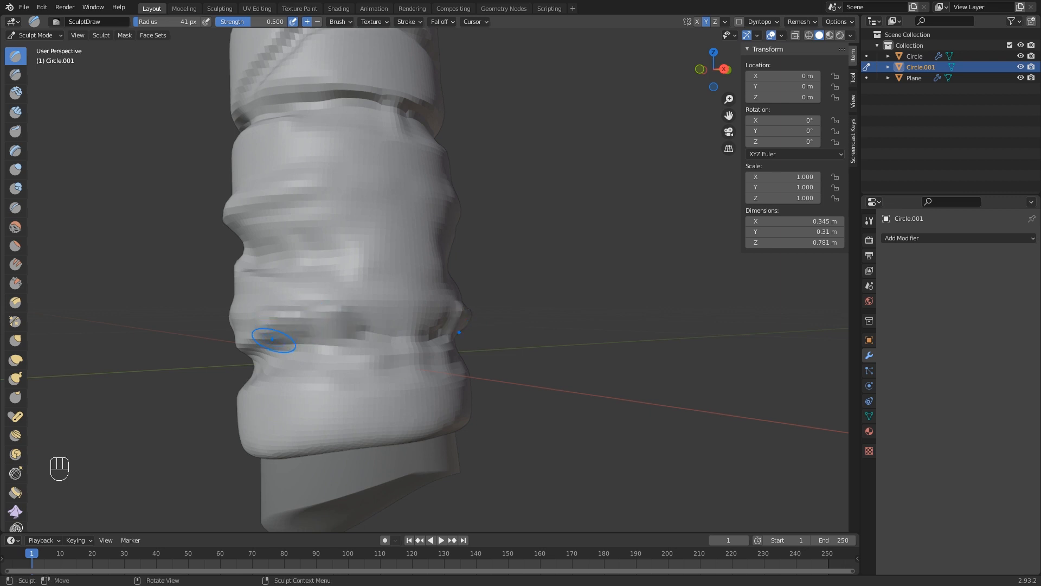
Carve a horizontal groove beneath the sleeve's top band with inverted Draw strokes around the front and sides.
{"action": "scroll", "coordinate": [327, 341], "scroll_direction": "down", "scroll_amount": 4}
{"action": "mouse_move", "coordinate": [273, 339]}
{"action": "middle_mouse_down"}
{"action": "mouse_move", "coordinate": [469, 357]}
{"action": "mouse_move", "coordinate": [384, 348]}
{"action": "mouse_move", "coordinate": [372, 467]}
{"action": "middle_mouse_up"}
{"action": "scroll", "coordinate": [430, 270], "scroll_direction": "up", "scroll_amount": 2}
{"action": "mouse_move", "coordinate": [430, 270]}
{"action": "middle_mouse_down"}
{"action": "mouse_move", "coordinate": [480, 272]}
{"action": "mouse_move", "coordinate": [465, 272]}
{"action": "middle_mouse_up"}
{"action": "mouse_move", "coordinate": [425, 216]}
{"action": "left_mouse_down", "text": "ctrl"}
{"action": "mouse_move", "coordinate": [493, 223]}
{"action": "mouse_move", "coordinate": [426, 216]}
{"action": "mouse_move", "coordinate": [562, 212]}
{"action": "left_mouse_up", "text": "ctrl"}
{"action": "middle_click_drag", "start_coordinate": [515, 225], "coordinate": [475, 224]}
{"action": "mouse_move", "coordinate": [402, 207]}
{"action": "left_mouse_down", "text": "ctrl"}
{"action": "mouse_move", "coordinate": [524, 213]}
{"action": "mouse_move", "coordinate": [348, 213]}
{"action": "mouse_move", "coordinate": [493, 218]}
{"action": "left_mouse_up", "text": "ctrl"}
{"action": "middle_click_drag", "start_coordinate": [478, 251], "coordinate": [420, 246]}
{"action": "mouse_move", "coordinate": [349, 209]}
{"action": "left_mouse_down", "text": "ctrl"}
{"action": "mouse_move", "coordinate": [415, 203]}
{"action": "mouse_move", "coordinate": [302, 216]}
{"action": "left_mouse_up", "text": "ctrl"}
{"action": "mouse_move", "coordinate": [302, 217]}
{"action": "middle_mouse_down"}
{"action": "mouse_move", "coordinate": [361, 239]}
{"action": "mouse_move", "coordinate": [388, 232]}
{"action": "middle_mouse_up"}
Carve thin slanted creases into the sleeve's top band with a 10 px inverted Draw brush.
{"action": "key", "text": "f"}
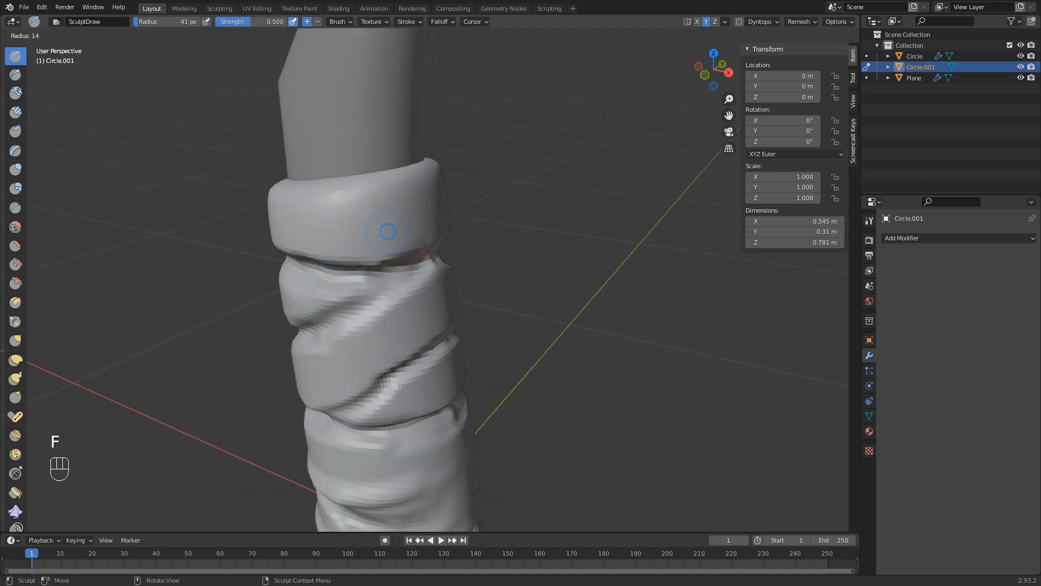
{"action": "left_click", "coordinate": [370, 223]}
{"action": "left_click_drag", "start_coordinate": [428, 194], "coordinate": [325, 232], "text": "ctrl"}
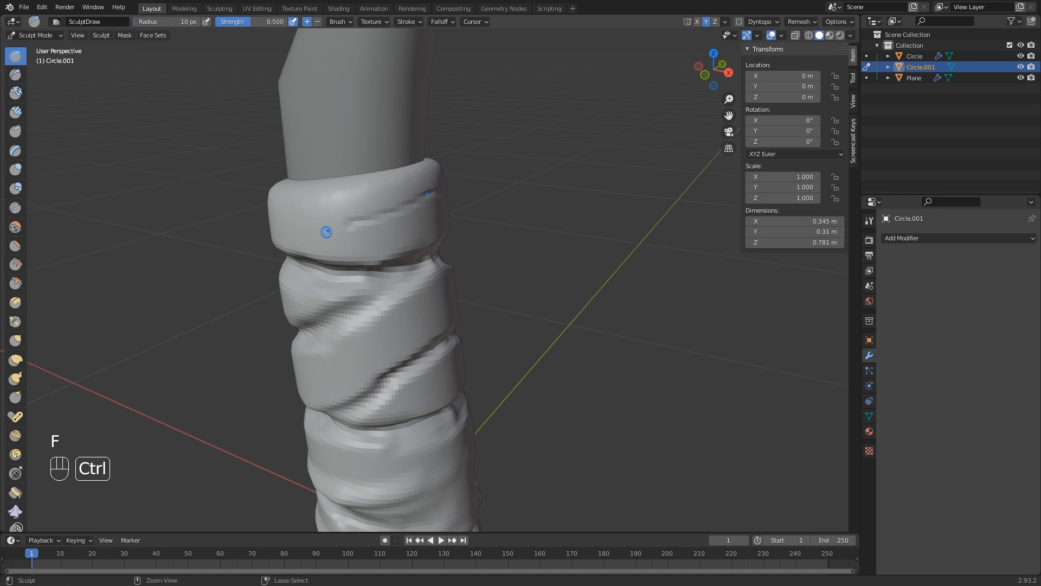
{"action": "mouse_move", "coordinate": [432, 195]}
{"action": "left_mouse_down", "text": "ctrl"}
{"action": "mouse_move", "coordinate": [321, 229]}
{"action": "mouse_move", "coordinate": [413, 199]}
{"action": "mouse_move", "coordinate": [332, 219]}
{"action": "left_mouse_up", "text": "ctrl"}
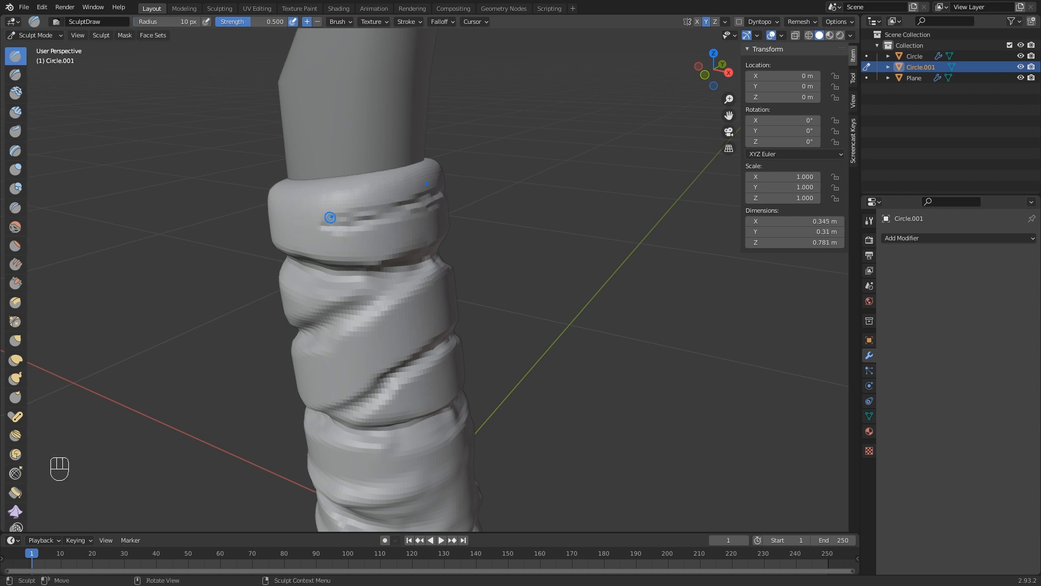
Push in the sleeve's upper and lower side contours using the Grab brush with an 80 px radius.
{"action": "scroll", "coordinate": [399, 203], "scroll_direction": "down", "scroll_amount": 5}
{"action": "middle_click_drag", "start_coordinate": [399, 204], "coordinate": [445, 191]}
{"action": "mouse_move", "coordinate": [440, 242]}
{"action": "middle_mouse_down"}
{"action": "mouse_move", "coordinate": [471, 241]}
{"action": "mouse_move", "coordinate": [417, 229]}
{"action": "middle_mouse_up"}
{"action": "mouse_move", "coordinate": [411, 266]}
{"action": "middle_mouse_down"}
{"action": "mouse_move", "coordinate": [438, 259]}
{"action": "mouse_move", "coordinate": [418, 271]}
{"action": "mouse_move", "coordinate": [426, 274]}
{"action": "middle_mouse_up"}
{"action": "scroll", "coordinate": [437, 272], "scroll_direction": "up", "scroll_amount": 2}
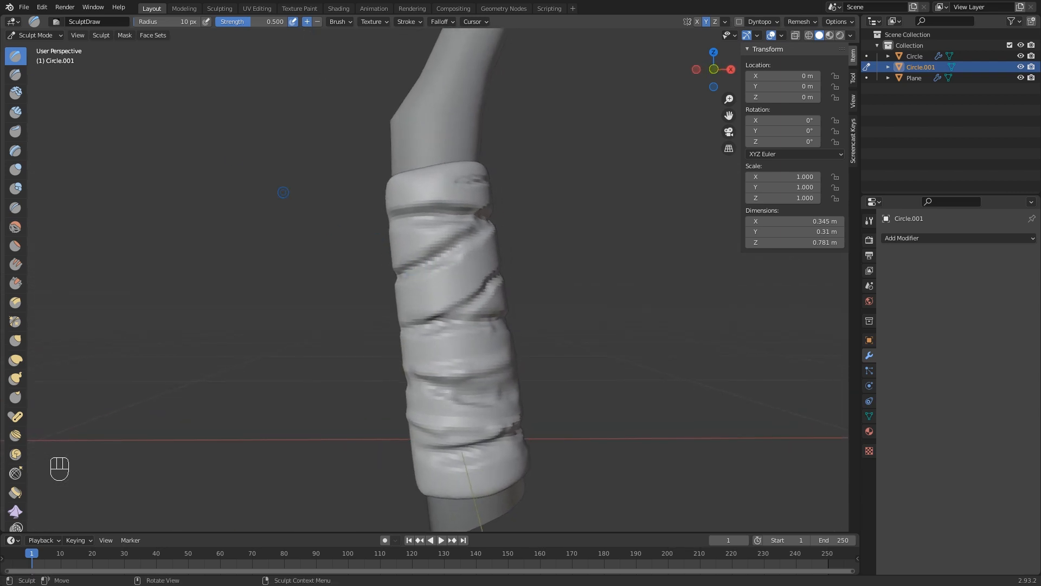
{"action": "middle_click_drag", "start_coordinate": [284, 192], "coordinate": [188, 150]}
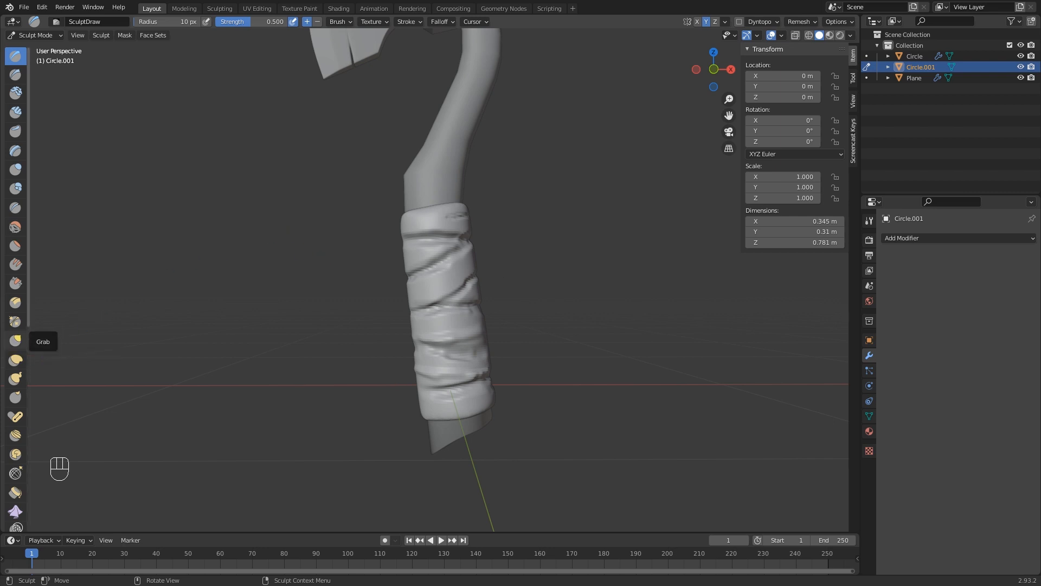
{"action": "left_click", "coordinate": [15, 340]}
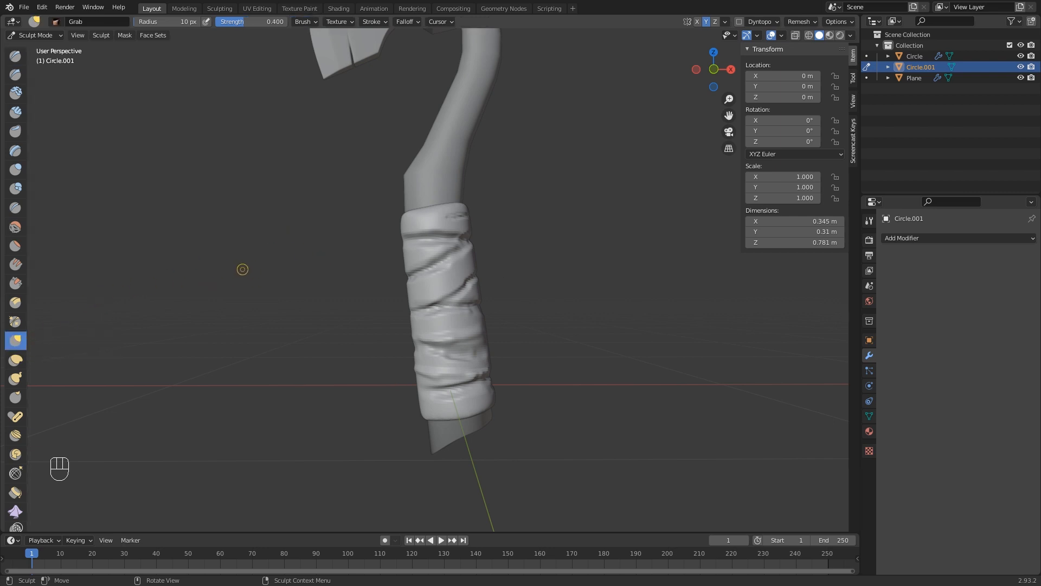
{"action": "key", "text": "f"}
{"action": "left_click", "coordinate": [286, 269]}
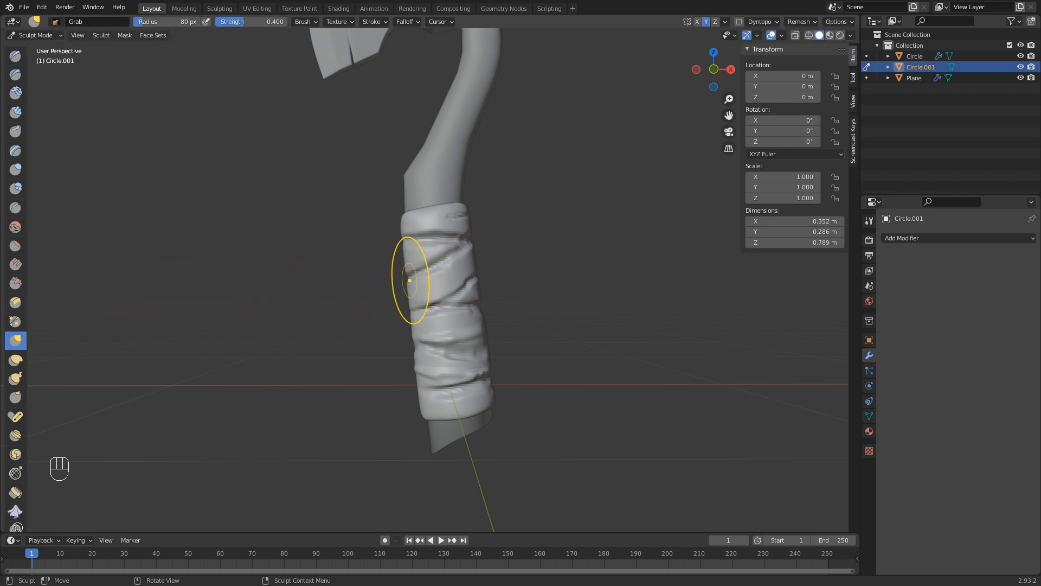
{"action": "left_click_drag", "start_coordinate": [410, 278], "coordinate": [413, 277]}
{"action": "left_click_drag", "start_coordinate": [475, 263], "coordinate": [467, 219]}
{"action": "left_click_drag", "start_coordinate": [468, 218], "coordinate": [464, 218]}
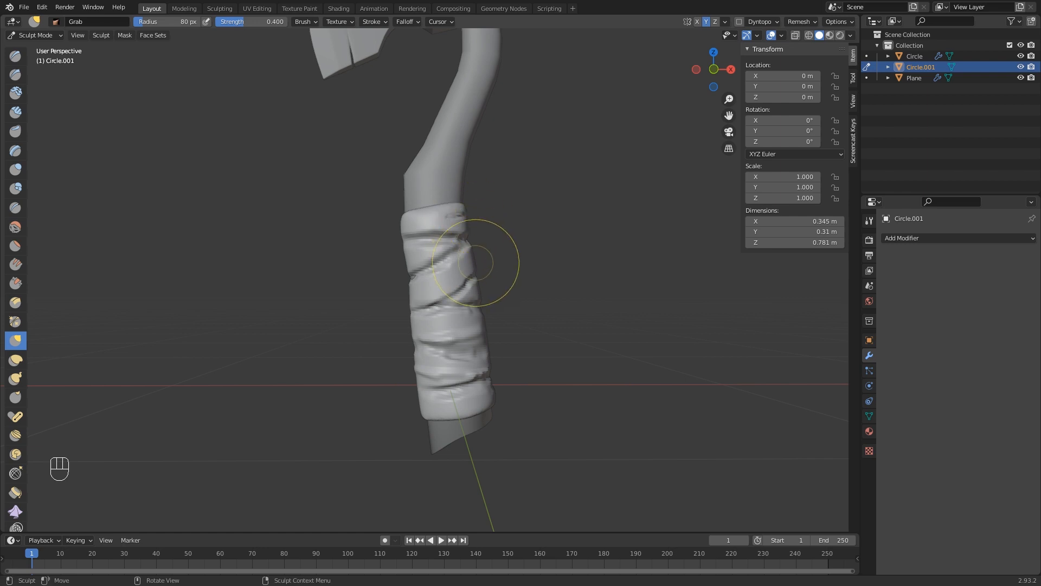
{"action": "left_click_drag", "start_coordinate": [489, 340], "coordinate": [494, 379]}
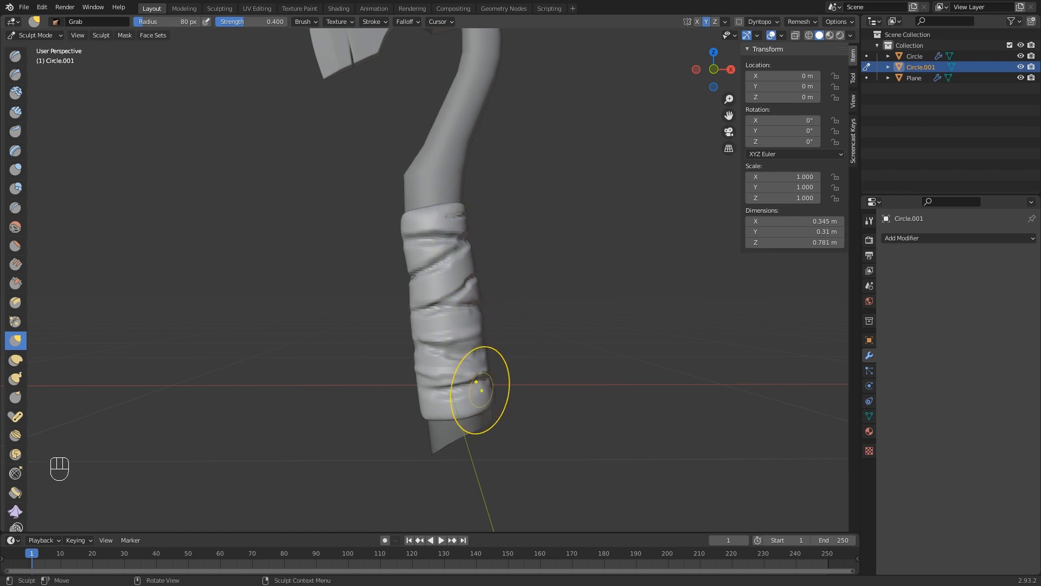
Pull the top band outward and pinch the sleeve inward just below it with Grab strokes.
{"action": "middle_click_drag", "start_coordinate": [414, 383], "coordinate": [418, 343]}
{"action": "left_click_drag", "start_coordinate": [419, 343], "coordinate": [431, 348]}
{"action": "mouse_move", "coordinate": [430, 349]}
{"action": "middle_mouse_down"}
{"action": "mouse_move", "coordinate": [441, 415]}
{"action": "mouse_move", "coordinate": [437, 382]}
{"action": "mouse_move", "coordinate": [449, 390]}
{"action": "mouse_move", "coordinate": [430, 376]}
{"action": "middle_mouse_up"}
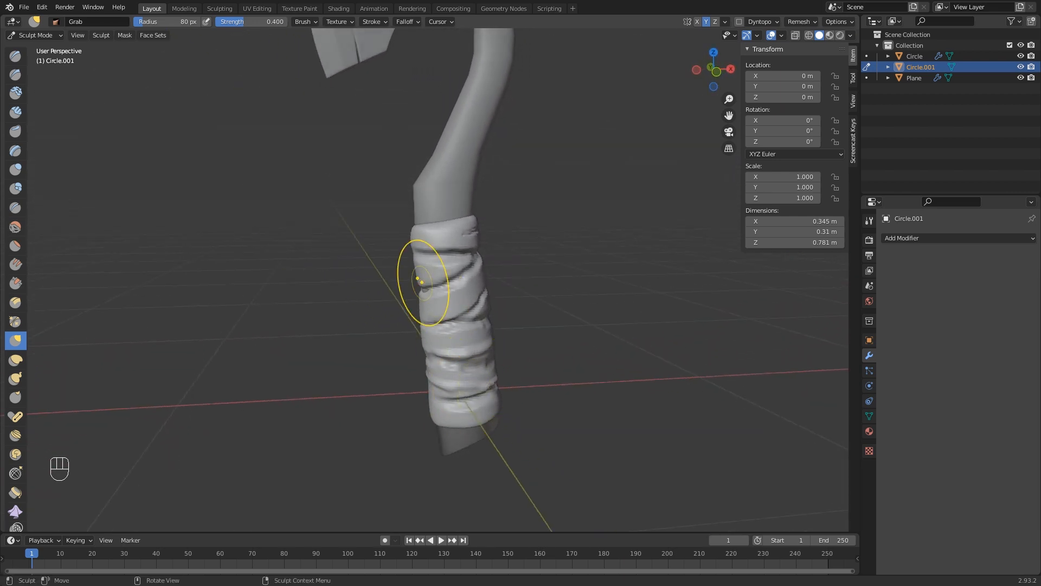
{"action": "left_click_drag", "start_coordinate": [418, 237], "coordinate": [410, 238]}
{"action": "middle_click_drag", "start_coordinate": [436, 243], "coordinate": [385, 270]}
{"action": "left_click_drag", "start_coordinate": [382, 262], "coordinate": [378, 265]}
{"action": "middle_click_drag", "start_coordinate": [379, 264], "coordinate": [394, 249]}
{"action": "left_click_drag", "start_coordinate": [391, 266], "coordinate": [399, 267]}
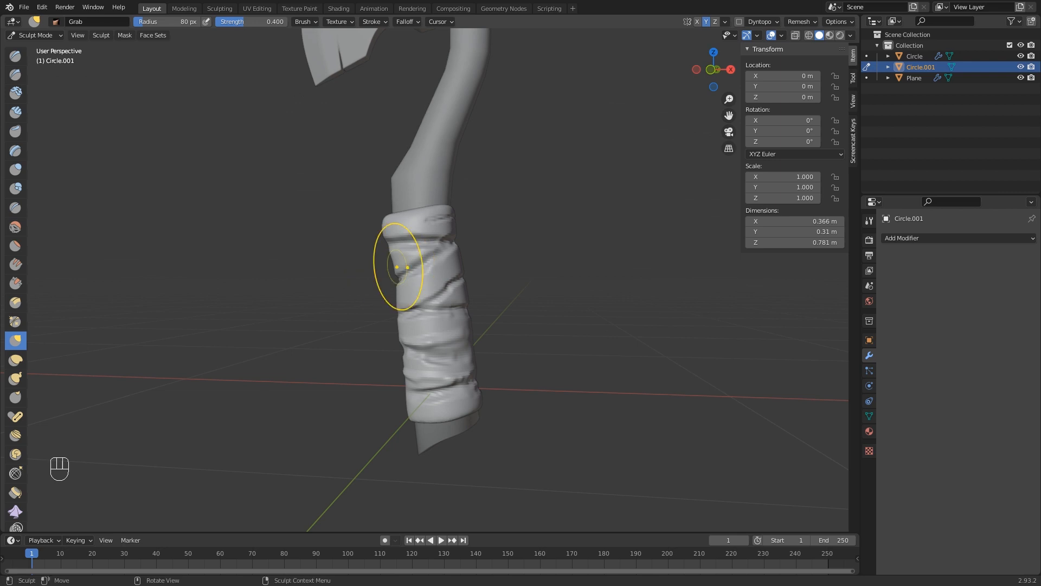
{"action": "left_click_drag", "start_coordinate": [456, 214], "coordinate": [448, 240]}
Flare the sleeve's bottom band outward and slightly downward on the front and adjoining side with Grab strokes.
{"action": "mouse_move", "coordinate": [450, 241]}
{"action": "middle_mouse_down"}
{"action": "mouse_move", "coordinate": [441, 353]}
{"action": "mouse_move", "coordinate": [462, 325]}
{"action": "middle_mouse_up"}
{"action": "scroll", "coordinate": [461, 326], "scroll_direction": "up", "scroll_amount": 2}
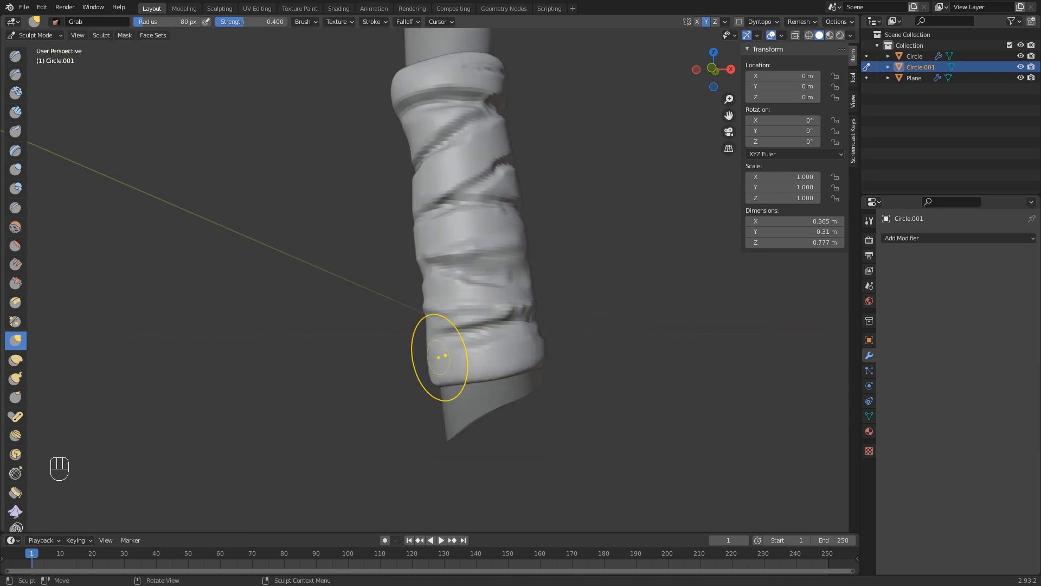
{"action": "left_click_drag", "start_coordinate": [435, 360], "coordinate": [414, 364]}
{"action": "left_click_drag", "start_coordinate": [423, 367], "coordinate": [421, 375]}
{"action": "left_click_drag", "start_coordinate": [432, 376], "coordinate": [430, 380]}
{"action": "mouse_move", "coordinate": [476, 373]}
{"action": "middle_mouse_down"}
{"action": "mouse_move", "coordinate": [448, 387]}
{"action": "mouse_move", "coordinate": [388, 390]}
{"action": "middle_mouse_up"}
{"action": "left_click_drag", "start_coordinate": [336, 392], "coordinate": [317, 392]}
Continue shaping the bottom rim around the remaining sides of the sleeve, pulling its edge down and outward with Grab.
{"action": "scroll", "coordinate": [359, 386], "scroll_direction": "down", "scroll_amount": 1}
{"action": "middle_click_drag", "start_coordinate": [364, 366], "coordinate": [328, 386]}
{"action": "left_click_drag", "start_coordinate": [332, 379], "coordinate": [328, 389]}
{"action": "mouse_move", "coordinate": [335, 386]}
{"action": "middle_mouse_down"}
{"action": "mouse_move", "coordinate": [408, 377]}
{"action": "mouse_move", "coordinate": [457, 353]}
{"action": "middle_mouse_up"}
{"action": "left_click_drag", "start_coordinate": [484, 348], "coordinate": [489, 354]}
{"action": "middle_click_drag", "start_coordinate": [499, 344], "coordinate": [514, 349]}
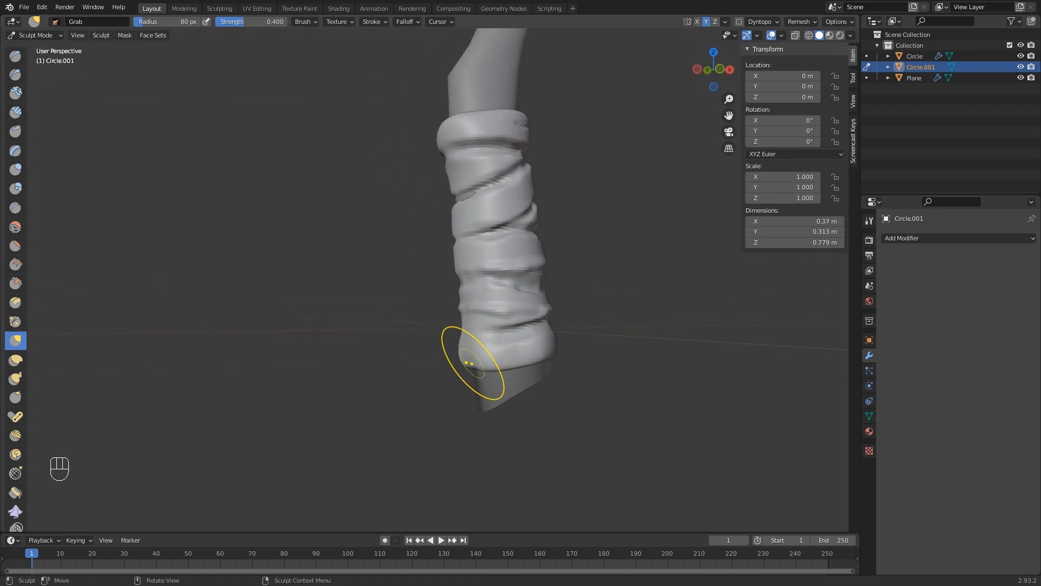
{"action": "left_click_drag", "start_coordinate": [467, 356], "coordinate": [466, 363]}
{"action": "middle_click_drag", "start_coordinate": [530, 342], "coordinate": [451, 338]}
{"action": "scroll", "coordinate": [433, 228], "scroll_direction": "up", "scroll_amount": 2}
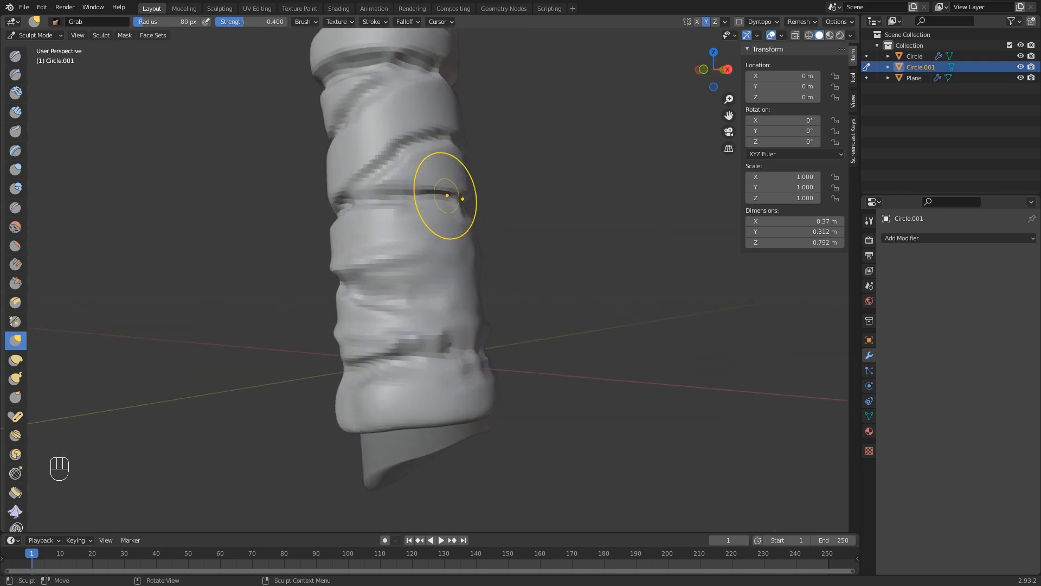
Smooth out the thin creases on the top band using the Draw brush at a 42 px radius.
{"action": "middle_click_drag", "start_coordinate": [402, 171], "coordinate": [412, 239], "text": "shift"}
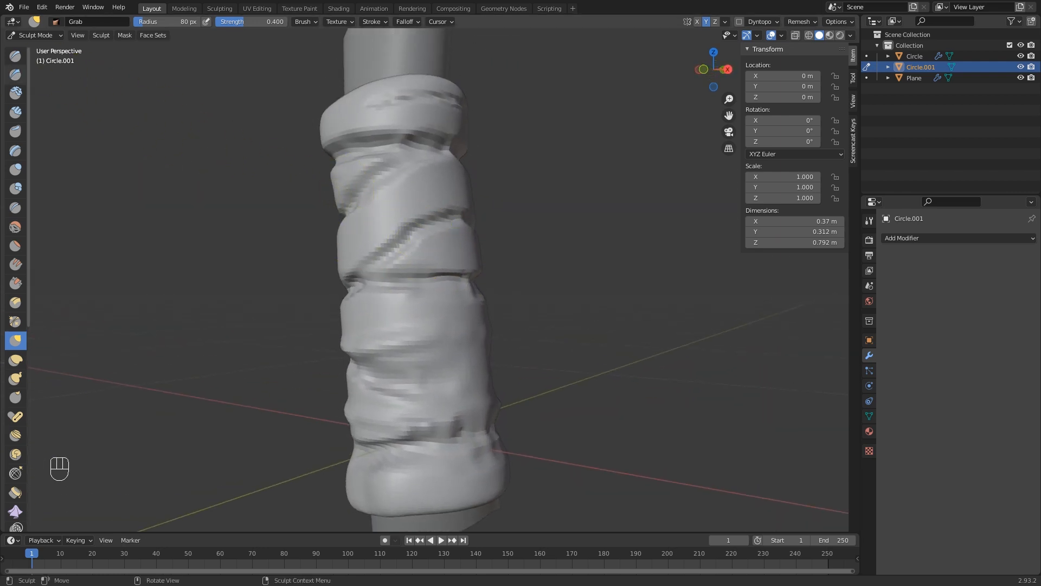
{"action": "left_click", "coordinate": [15, 56]}
{"action": "middle_click_drag", "start_coordinate": [336, 162], "coordinate": [428, 158]}
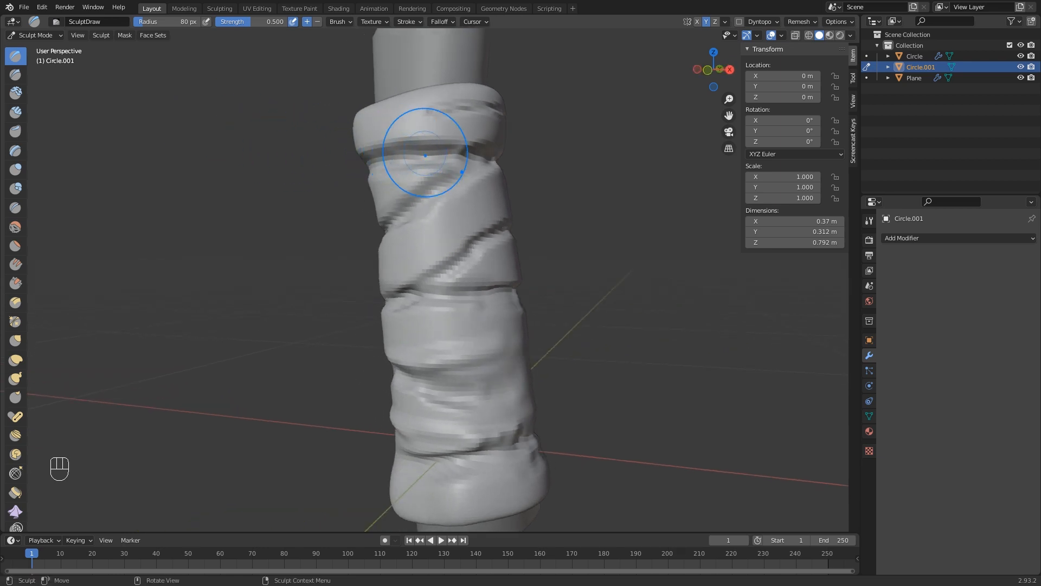
{"action": "key", "text": "f"}
{"action": "left_click", "coordinate": [454, 155]}
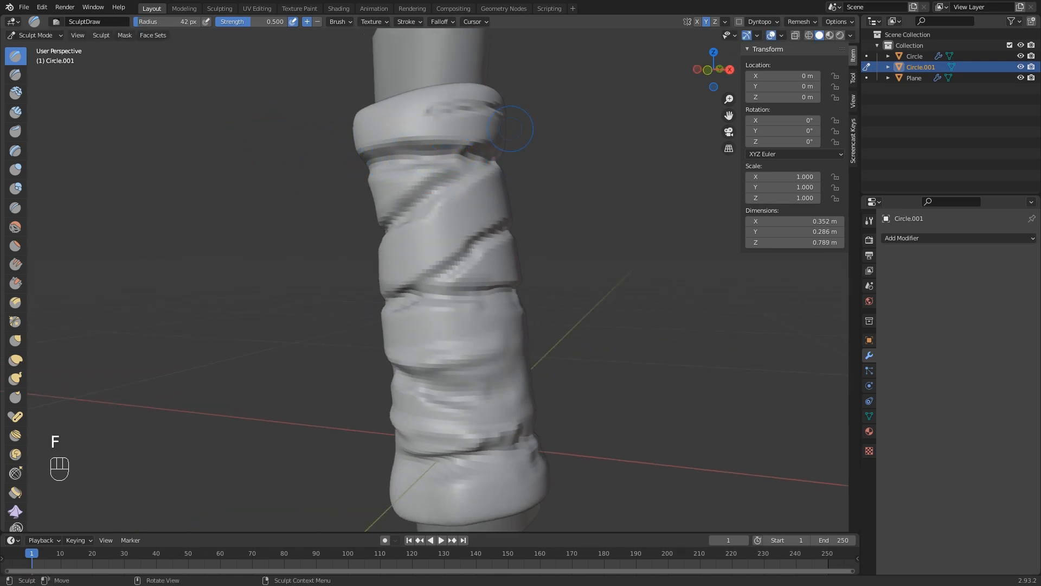
{"action": "left_click_drag", "start_coordinate": [501, 113], "coordinate": [430, 108], "text": "shift"}
Carve a horizontal groove around the middle of the top band with a 26 px inverted Draw brush.
{"action": "middle_click_drag", "start_coordinate": [518, 121], "coordinate": [463, 152]}
{"action": "scroll", "coordinate": [470, 151], "scroll_direction": "up", "scroll_amount": 2}
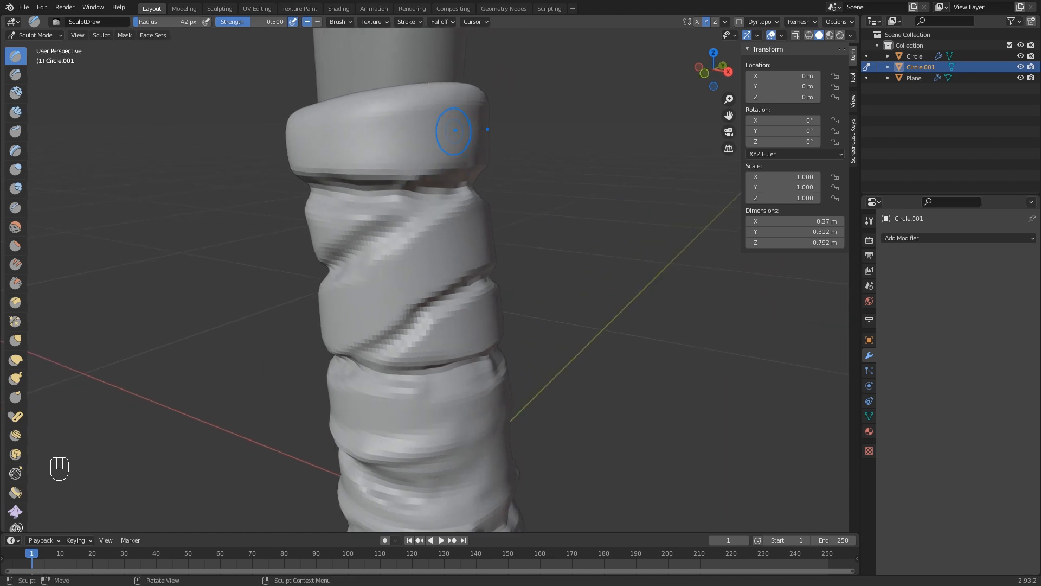
{"action": "key", "text": "f"}
{"action": "left_click", "coordinate": [363, 135]}
{"action": "left_click_drag", "start_coordinate": [296, 140], "coordinate": [418, 135], "text": "ctrl"}
{"action": "left_click_drag", "start_coordinate": [480, 120], "coordinate": [367, 135], "text": "ctrl"}
{"action": "middle_click_drag", "start_coordinate": [366, 135], "coordinate": [470, 128]}
{"action": "mouse_move", "coordinate": [455, 146]}
{"action": "left_mouse_down", "text": "ctrl"}
{"action": "mouse_move", "coordinate": [571, 139]}
{"action": "mouse_move", "coordinate": [384, 150]}
{"action": "mouse_move", "coordinate": [591, 131]}
{"action": "left_mouse_up", "text": "ctrl"}
{"action": "middle_click_drag", "start_coordinate": [591, 131], "coordinate": [549, 139]}
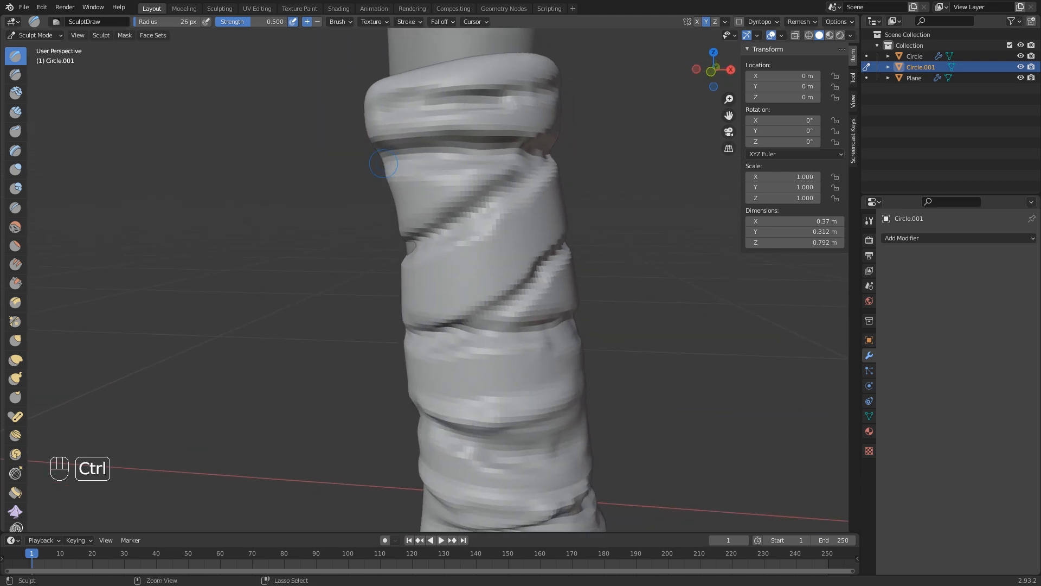
Deepen the groove directly beneath the top band around the sleeve's front and side with inverted Draw strokes.
{"action": "left_click_drag", "start_coordinate": [381, 157], "coordinate": [451, 159], "text": "ctrl"}
{"action": "middle_click_drag", "start_coordinate": [463, 163], "coordinate": [534, 165]}
{"action": "left_click_drag", "start_coordinate": [473, 162], "coordinate": [593, 167], "text": "ctrl"}
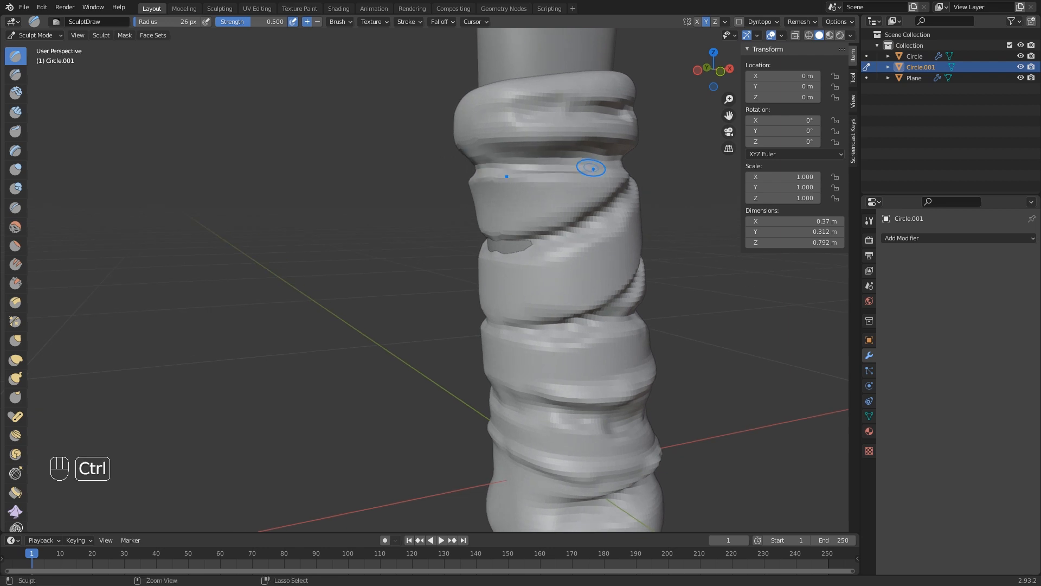
{"action": "middle_click_drag", "start_coordinate": [587, 177], "coordinate": [487, 177]}
{"action": "scroll", "coordinate": [493, 181], "scroll_direction": "down", "scroll_amount": 3}
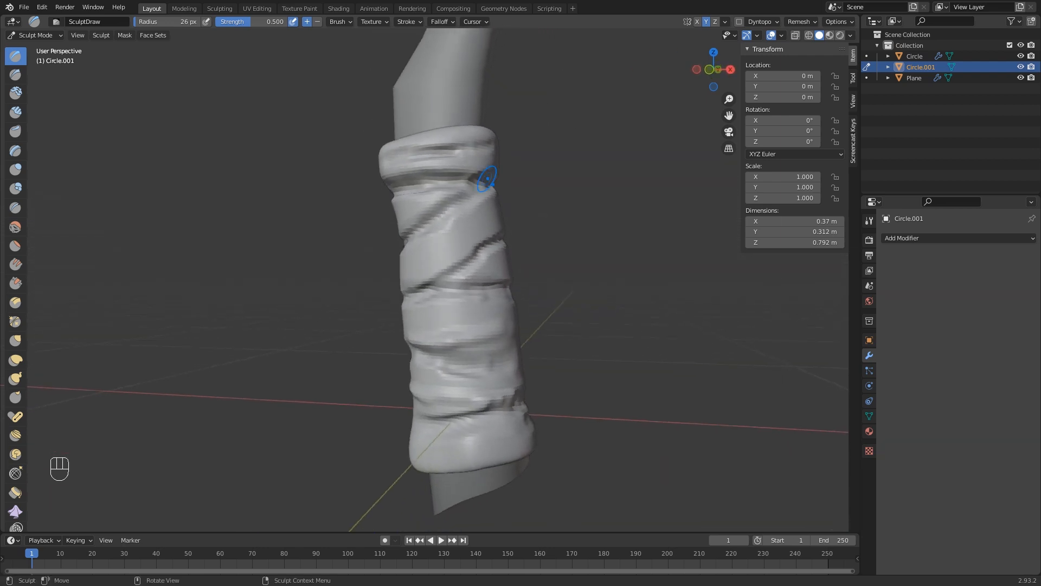
Deepen the lower diagonal groove across the sleeve's front and continue it toward the side with inverted Draw strokes.
{"action": "scroll", "coordinate": [482, 235], "scroll_direction": "up", "scroll_amount": 2}
{"action": "left_click_drag", "start_coordinate": [510, 235], "coordinate": [405, 299], "text": "ctrl"}
{"action": "middle_click_drag", "start_coordinate": [398, 303], "coordinate": [477, 296]}
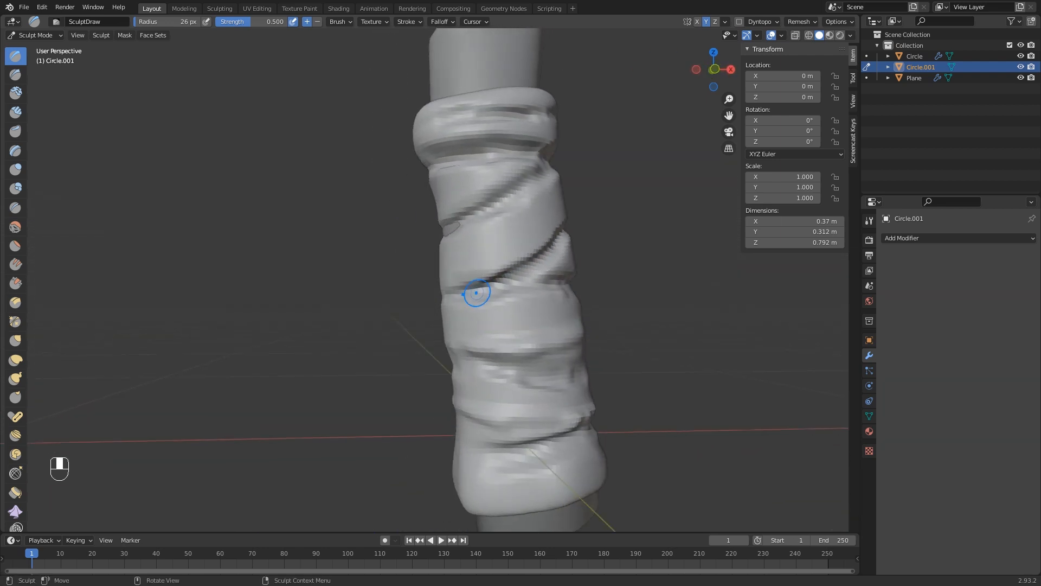
{"action": "mouse_move", "coordinate": [459, 290]}
{"action": "left_mouse_down", "text": "ctrl"}
{"action": "mouse_move", "coordinate": [559, 287]}
{"action": "mouse_move", "coordinate": [475, 293]}
{"action": "left_mouse_up", "text": "ctrl"}
{"action": "middle_click_drag", "start_coordinate": [475, 293], "coordinate": [543, 295]}
{"action": "scroll", "coordinate": [537, 297], "scroll_direction": "down", "scroll_amount": 1}
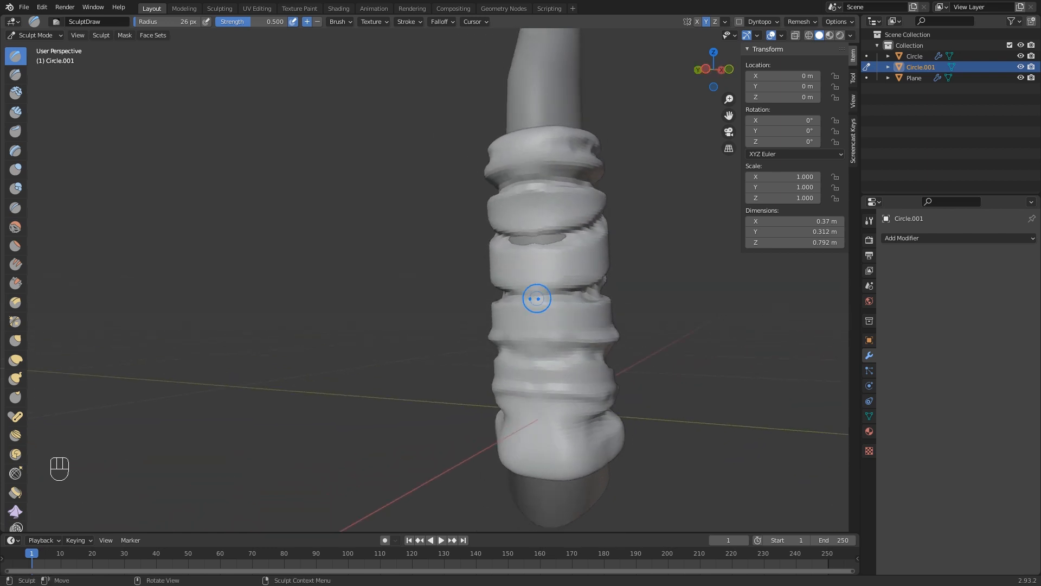
Fill the gap where the handle pokes through the sleeve using Clay Strips at 51 px, and smooth the filled area.
{"action": "mouse_move", "coordinate": [551, 257]}
{"action": "middle_mouse_down"}
{"action": "mouse_move", "coordinate": [535, 249]}
{"action": "mouse_move", "coordinate": [545, 241]}
{"action": "mouse_move", "coordinate": [473, 236]}
{"action": "middle_mouse_up"}
{"action": "scroll", "coordinate": [541, 231], "scroll_direction": "up", "scroll_amount": 1}
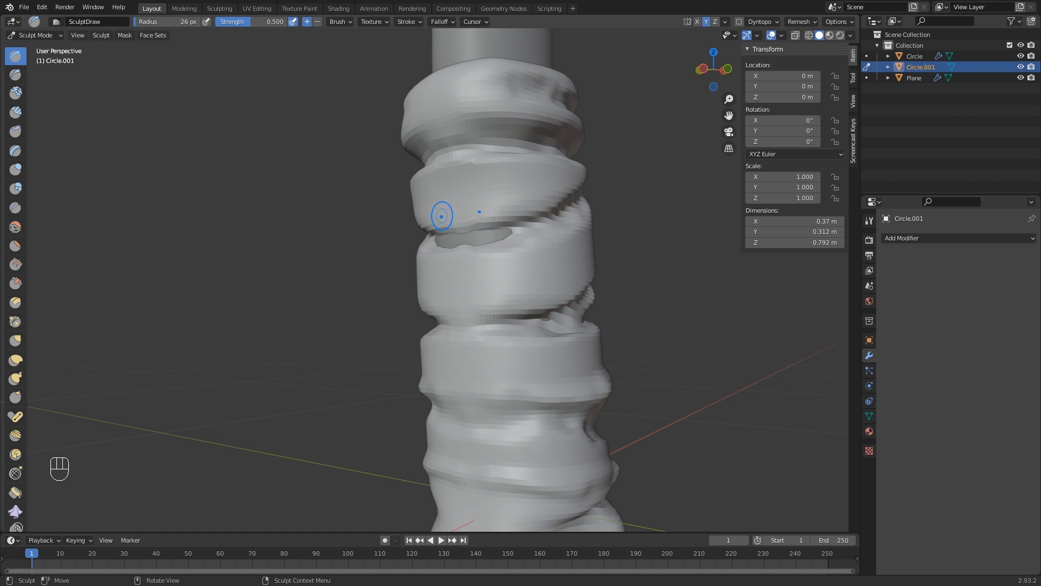
{"action": "key", "text": "f"}
{"action": "left_click", "coordinate": [457, 231]}
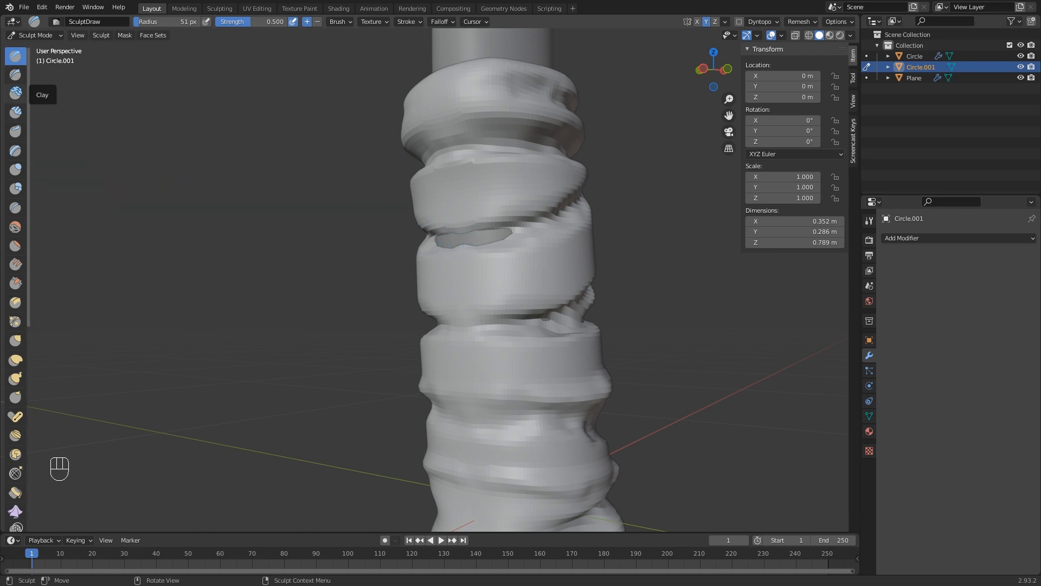
{"action": "left_click", "coordinate": [16, 112]}
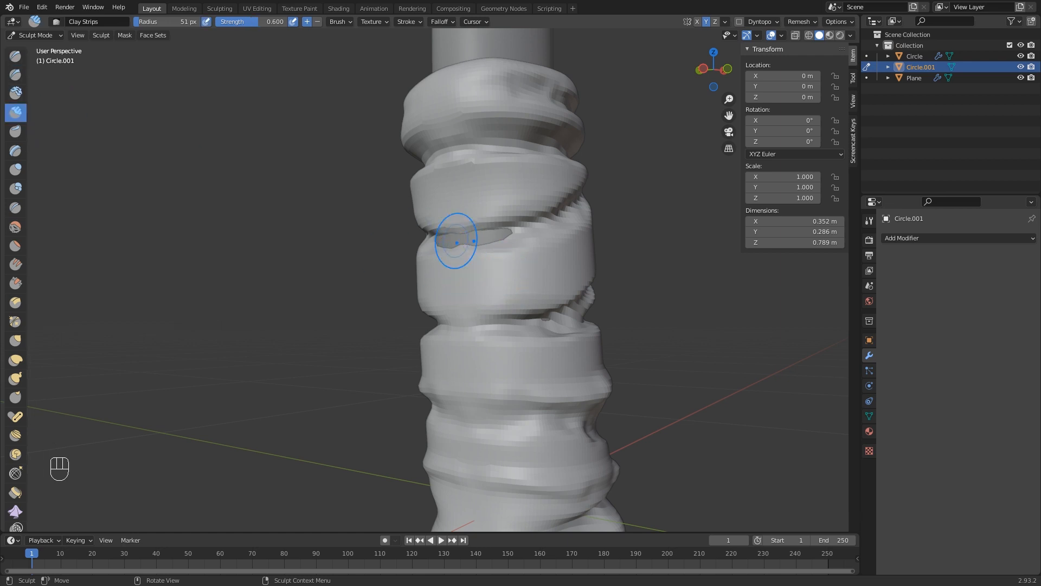
{"action": "mouse_move", "coordinate": [455, 232]}
{"action": "left_mouse_down"}
{"action": "mouse_move", "coordinate": [460, 242]}
{"action": "mouse_move", "coordinate": [558, 220]}
{"action": "mouse_move", "coordinate": [461, 239]}
{"action": "mouse_move", "coordinate": [558, 220]}
{"action": "mouse_move", "coordinate": [467, 267]}
{"action": "left_mouse_up"}
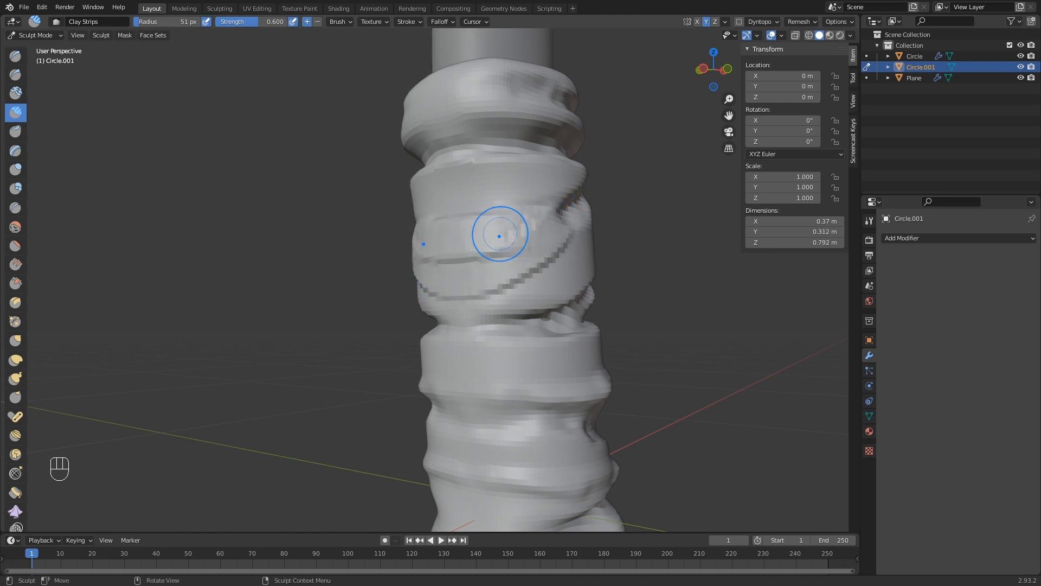
{"action": "middle_click_drag", "start_coordinate": [495, 237], "coordinate": [509, 234]}
{"action": "mouse_move", "coordinate": [432, 268]}
{"action": "left_mouse_down", "text": "shift"}
{"action": "mouse_move", "coordinate": [512, 229]}
{"action": "mouse_move", "coordinate": [511, 216]}
{"action": "left_mouse_up", "text": "shift"}
{"action": "middle_click_drag", "start_coordinate": [481, 260], "coordinate": [418, 246]}
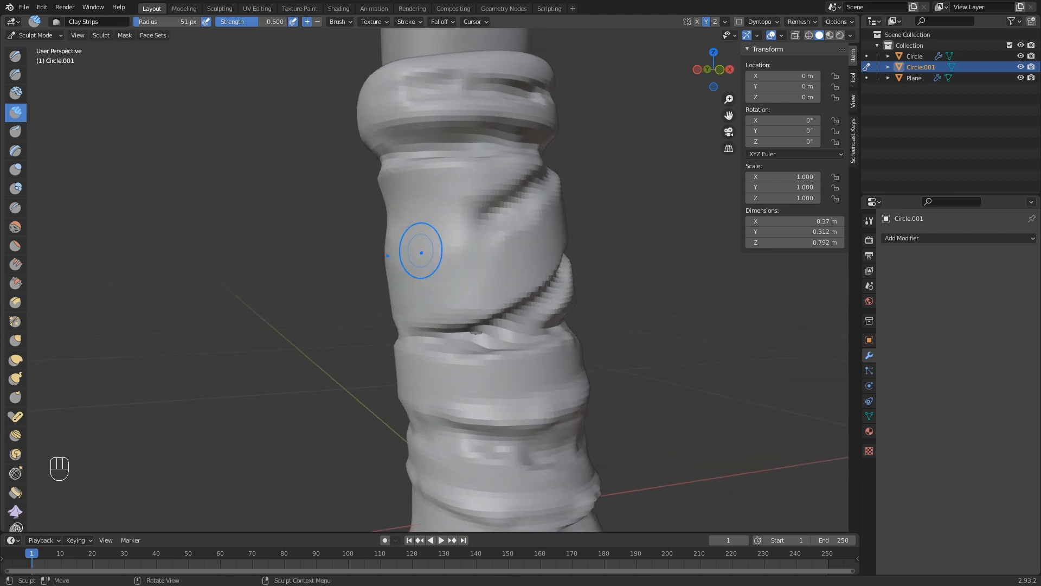
Carve a diagonal crease across the sleeve's upper section, between the two existing diagonal grooves, with a 28 px Crease brush.
{"action": "left_click", "coordinate": [15, 55]}
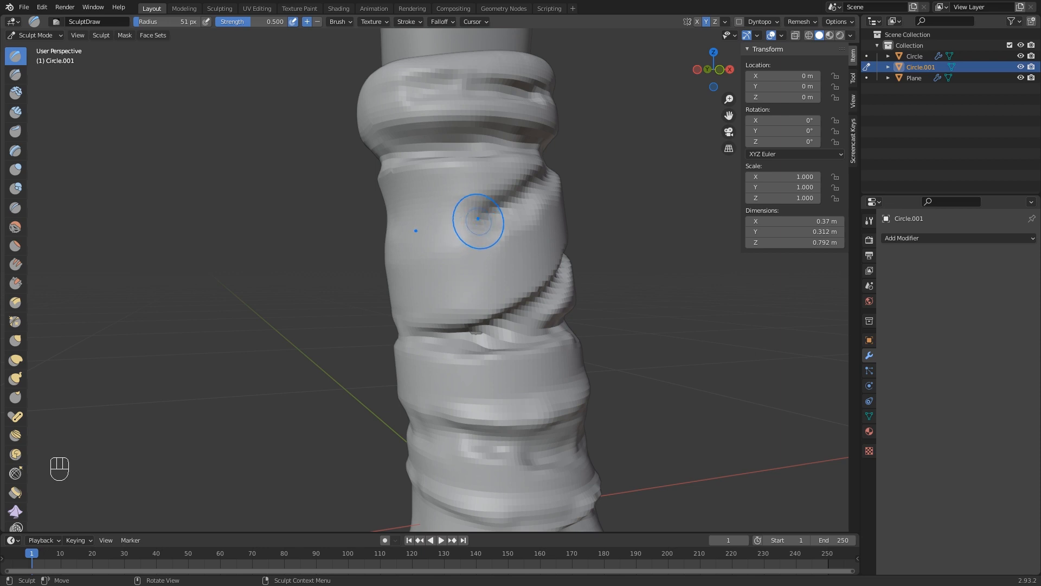
{"action": "key", "text": "g"}
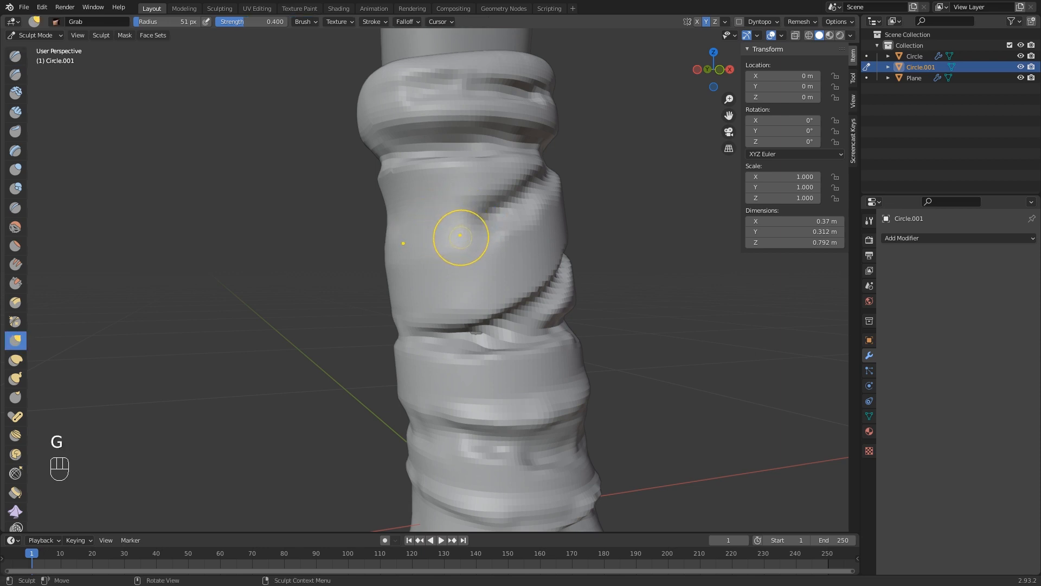
{"action": "key", "text": "f"}
{"action": "left_click", "coordinate": [431, 242]}
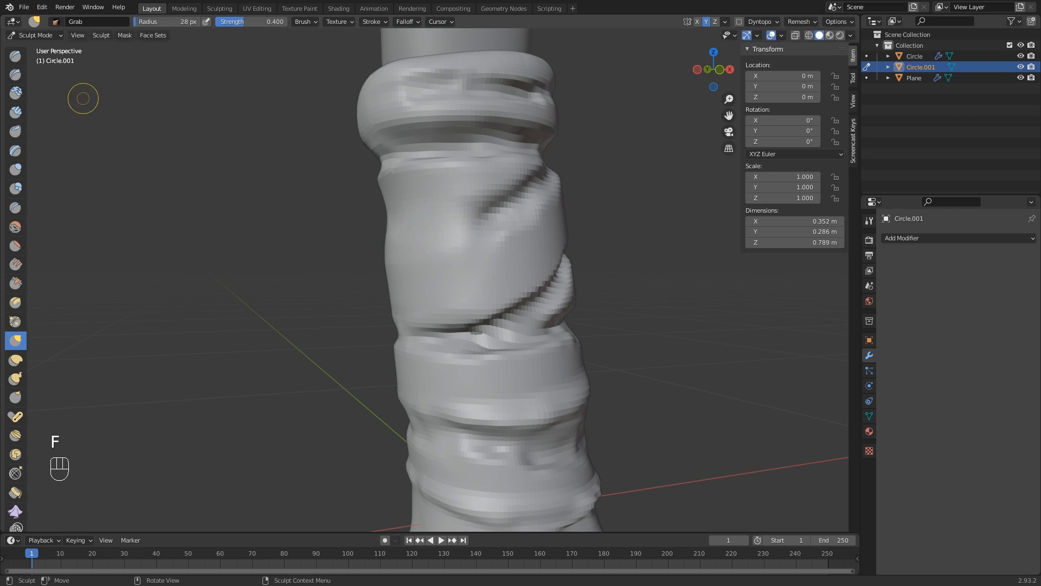
{"action": "left_click", "coordinate": [15, 56]}
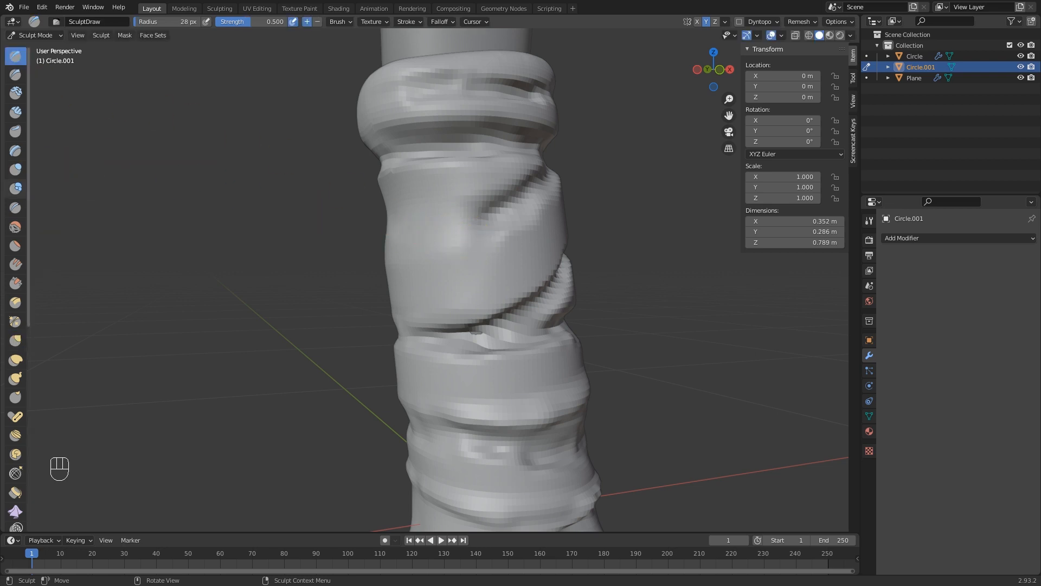
{"action": "left_click", "coordinate": [15, 208]}
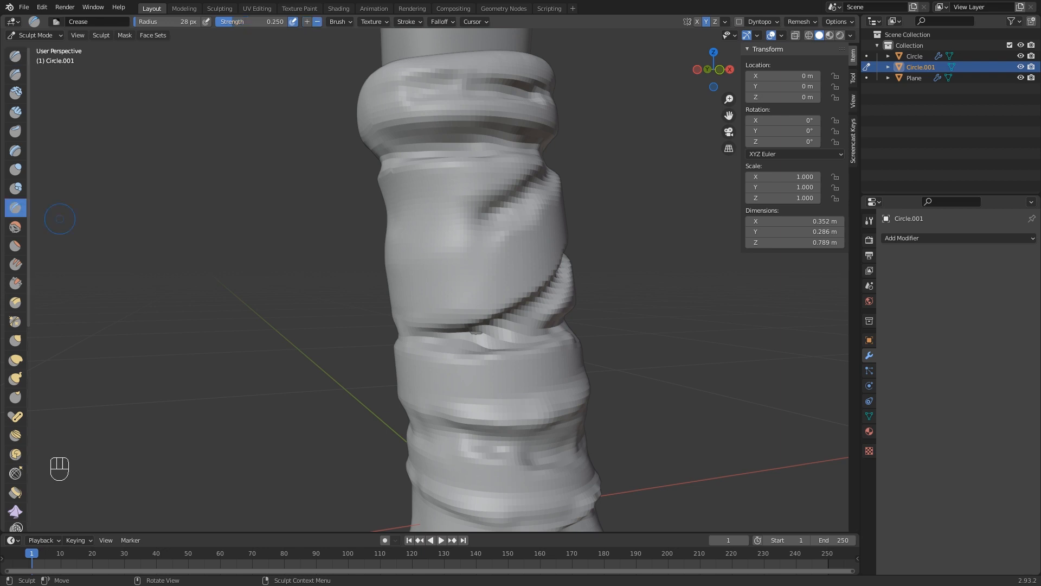
{"action": "mouse_move", "coordinate": [494, 242]}
{"action": "left_mouse_down"}
{"action": "mouse_move", "coordinate": [392, 269]}
{"action": "mouse_move", "coordinate": [477, 259]}
{"action": "mouse_move", "coordinate": [527, 225]}
{"action": "left_mouse_up"}
{"action": "middle_click_drag", "start_coordinate": [491, 265], "coordinate": [458, 274]}
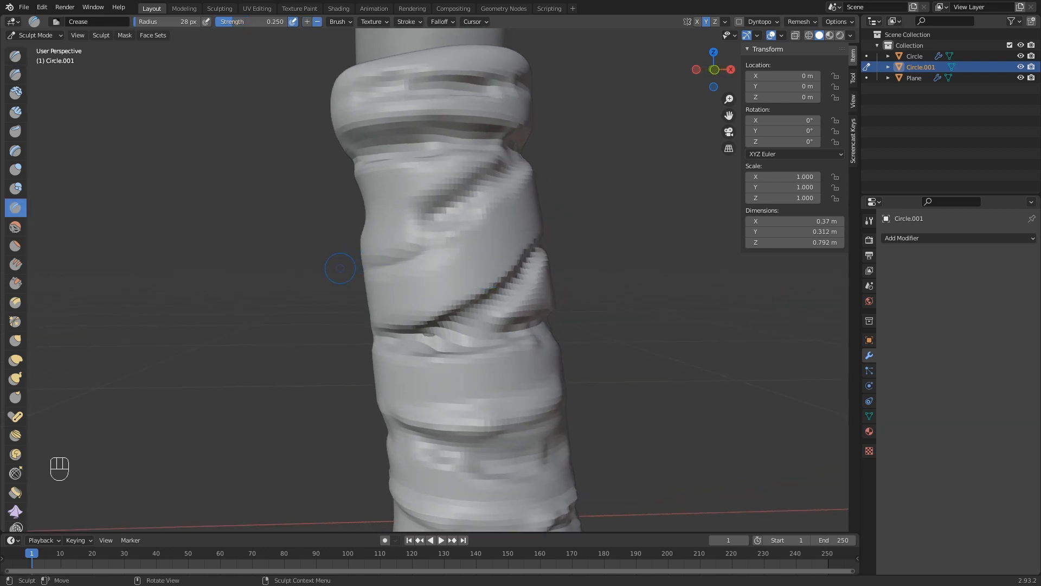
{"action": "left_click_drag", "start_coordinate": [360, 267], "coordinate": [426, 257]}
{"action": "left_click_drag", "start_coordinate": [374, 266], "coordinate": [509, 224]}
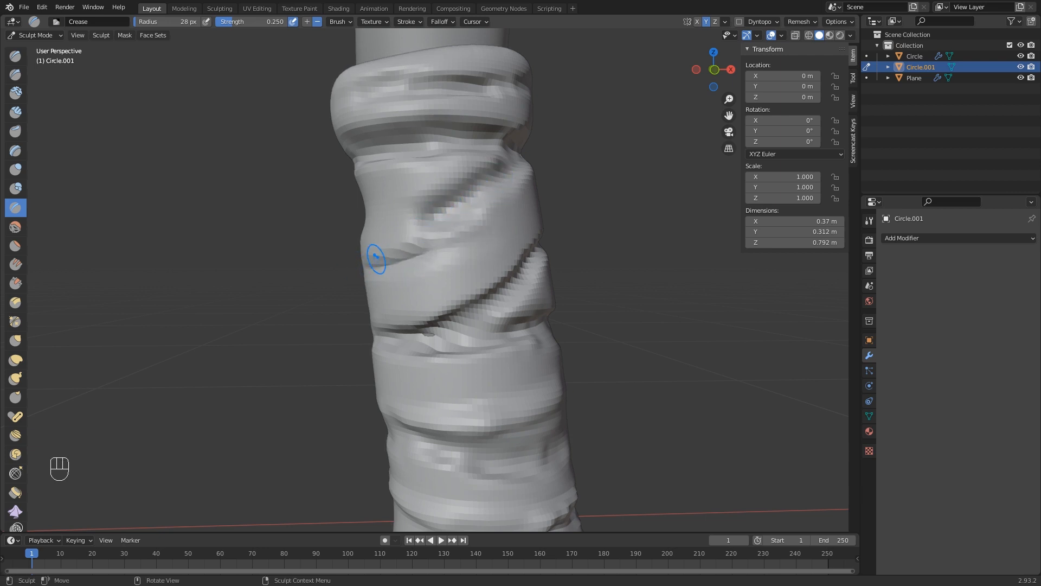
{"action": "left_click_drag", "start_coordinate": [376, 259], "coordinate": [527, 221]}
Crease a second fold below the top band, running from the sleeve's side into the upper diagonal groove.
{"action": "middle_click_drag", "start_coordinate": [410, 200], "coordinate": [448, 202]}
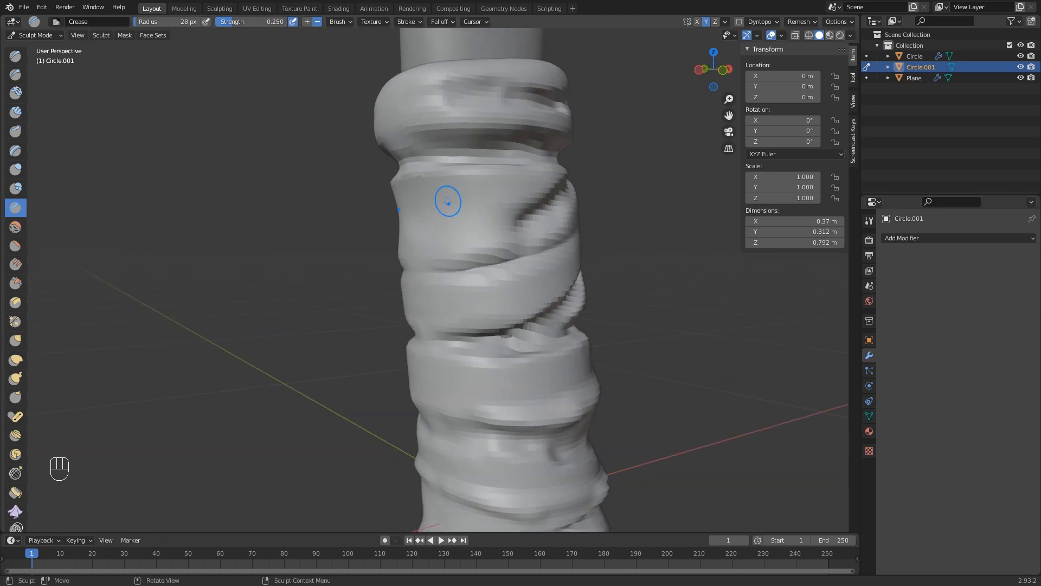
{"action": "left_click_drag", "start_coordinate": [464, 215], "coordinate": [517, 188]}
{"action": "left_click_drag", "start_coordinate": [468, 210], "coordinate": [500, 202]}
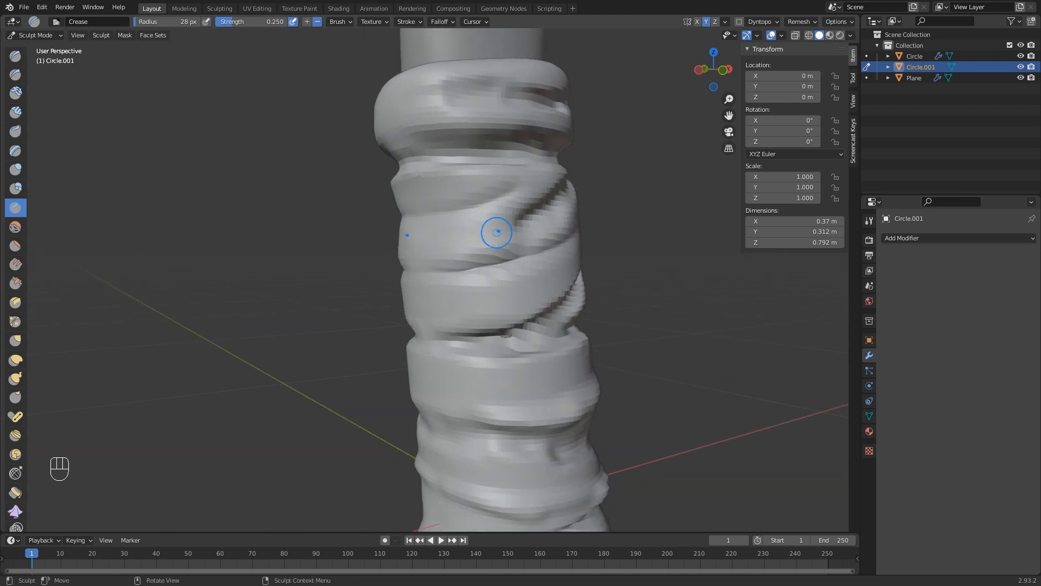
Fill the gap beneath the lower diagonal groove with inverted Crease strokes and smooth the filled area.
{"action": "scroll", "coordinate": [496, 233], "scroll_direction": "down", "scroll_amount": 3}
{"action": "middle_click_drag", "start_coordinate": [494, 233], "coordinate": [425, 241]}
{"action": "scroll", "coordinate": [433, 270], "scroll_direction": "up", "scroll_amount": 2}
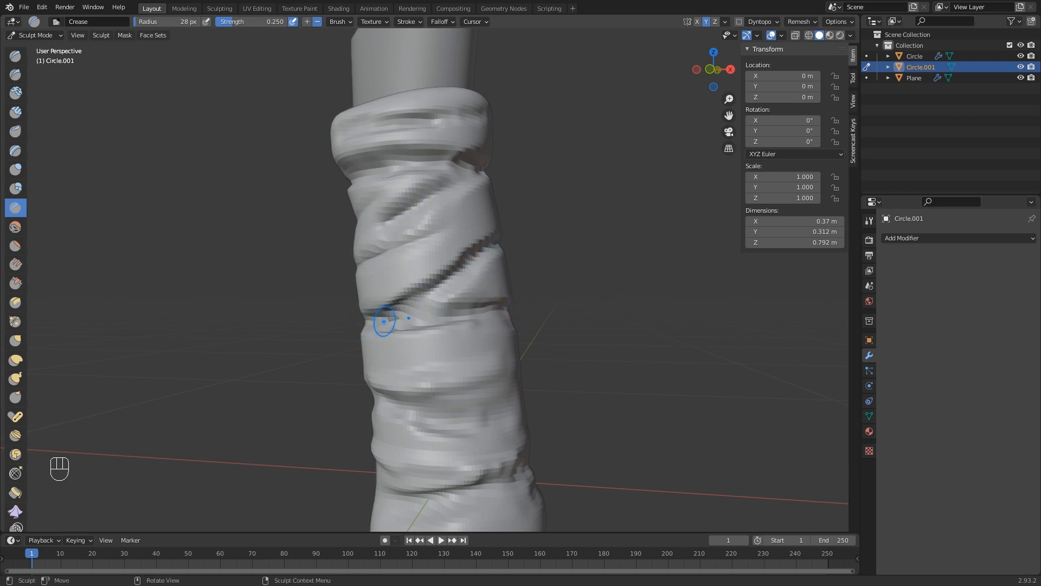
{"action": "middle_click_drag", "start_coordinate": [384, 321], "coordinate": [396, 317]}
{"action": "left_click_drag", "start_coordinate": [372, 313], "coordinate": [363, 315]}
{"action": "mouse_move", "coordinate": [363, 314]}
{"action": "middle_mouse_down"}
{"action": "mouse_move", "coordinate": [508, 349]}
{"action": "mouse_move", "coordinate": [477, 349]}
{"action": "middle_mouse_up"}
{"action": "scroll", "coordinate": [508, 351], "scroll_direction": "up", "scroll_amount": 2}
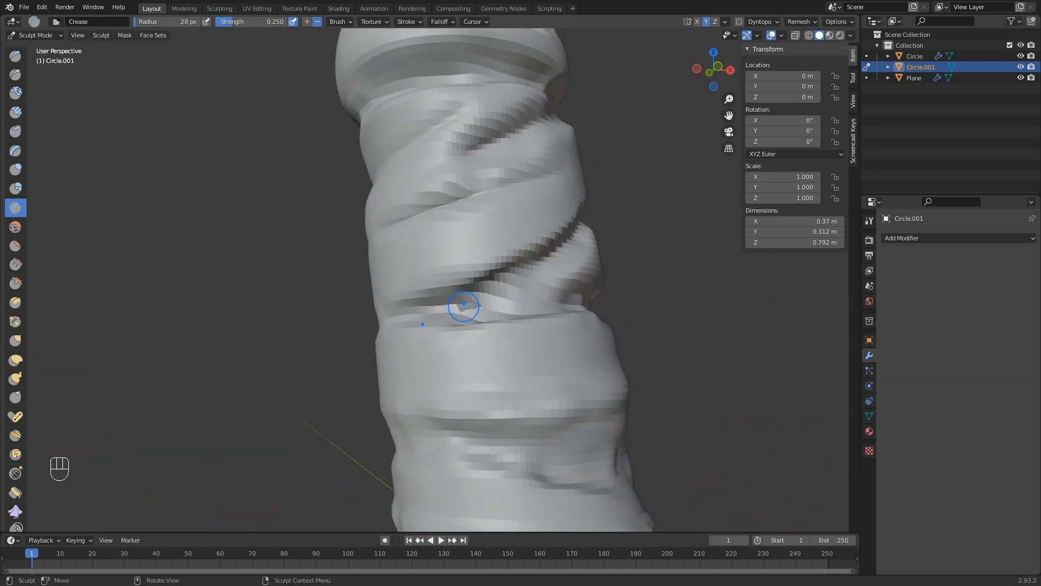
{"action": "left_click_drag", "start_coordinate": [464, 307], "coordinate": [434, 318], "text": "ctrl"}
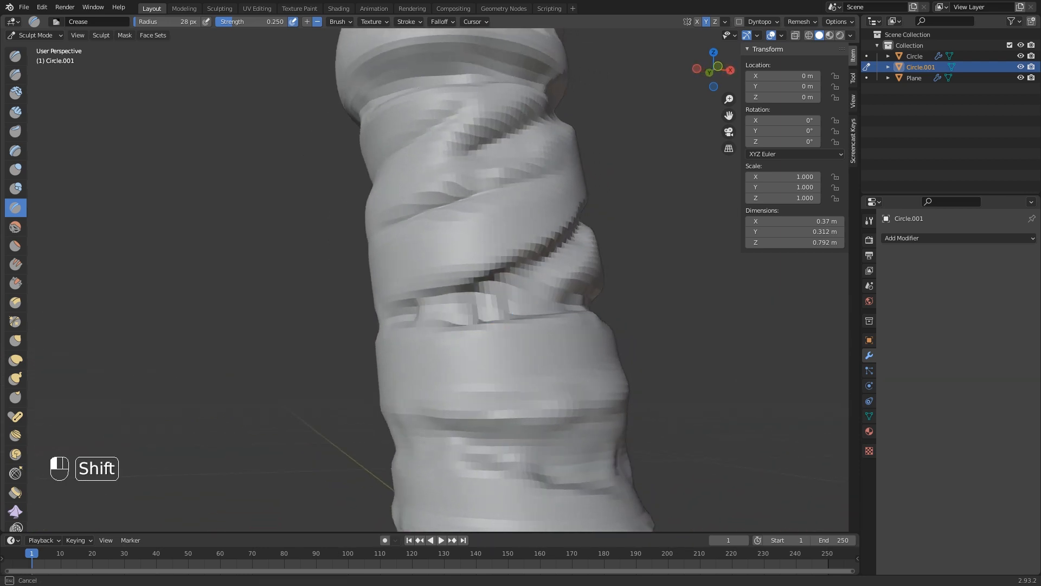
{"action": "mouse_move", "coordinate": [553, 307]}
{"action": "left_mouse_down", "text": "shift"}
{"action": "mouse_move", "coordinate": [483, 314]}
{"action": "mouse_move", "coordinate": [456, 339]}
{"action": "left_mouse_up", "text": "shift"}
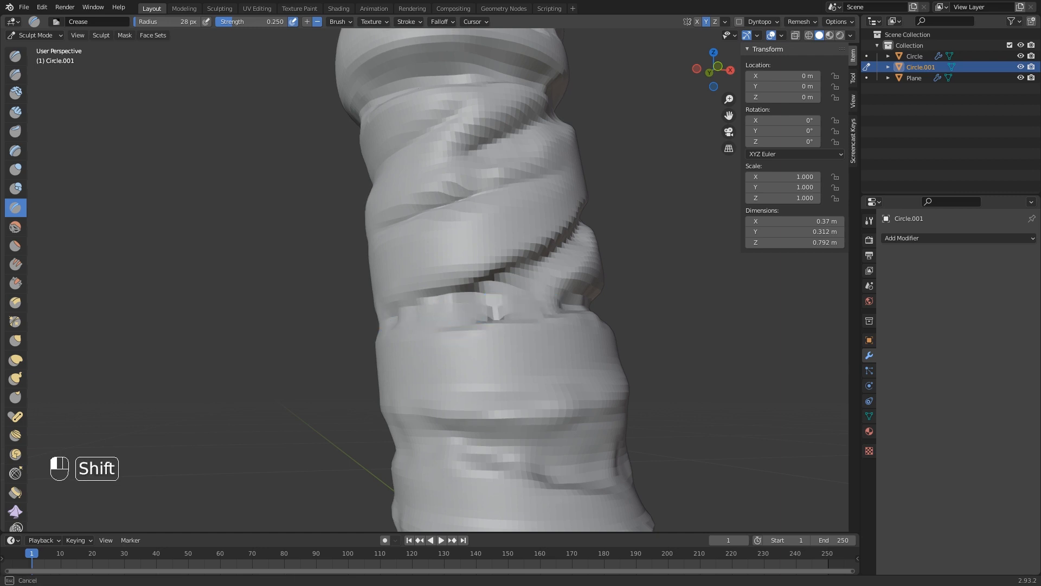
{"action": "middle_click_drag", "start_coordinate": [441, 321], "coordinate": [438, 340]}
{"action": "middle_click_drag", "start_coordinate": [436, 343], "coordinate": [417, 297], "text": "shift"}
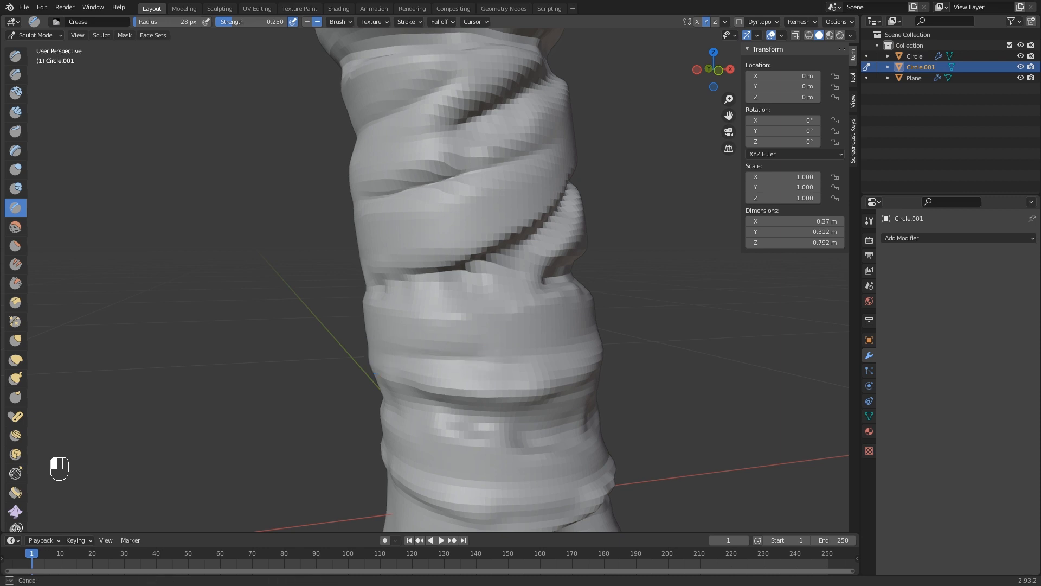
{"action": "left_click_drag", "start_coordinate": [402, 348], "coordinate": [527, 353]}
Smooth the jagged lower diagonal groove and the ridge beneath it on the sleeve's side.
{"action": "scroll", "coordinate": [483, 321], "scroll_direction": "down", "scroll_amount": 6}
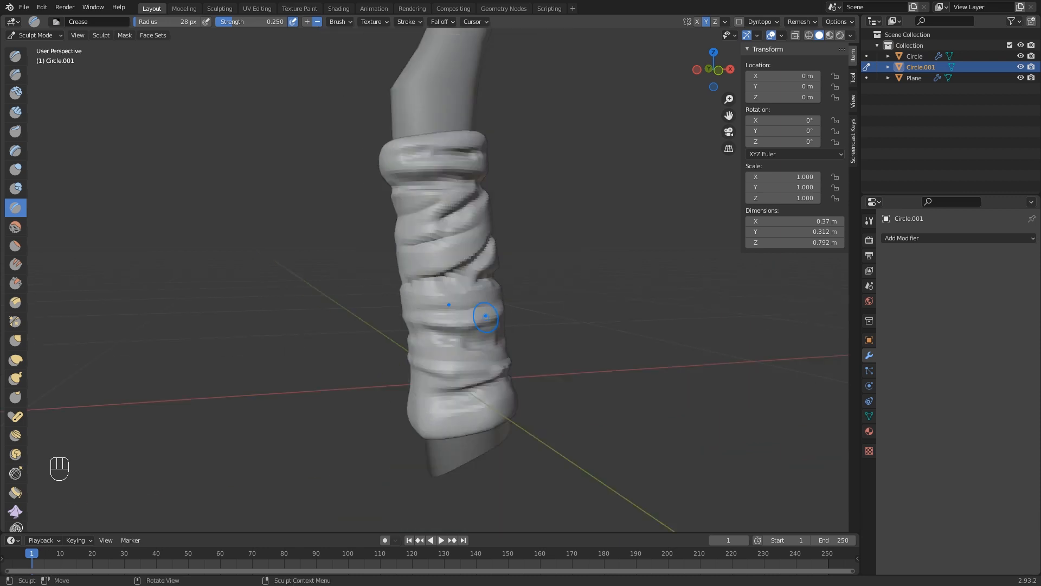
{"action": "mouse_move", "coordinate": [483, 320]}
{"action": "middle_mouse_down"}
{"action": "mouse_move", "coordinate": [393, 318]}
{"action": "mouse_move", "coordinate": [429, 320]}
{"action": "middle_mouse_up"}
{"action": "scroll", "coordinate": [429, 318], "scroll_direction": "up", "scroll_amount": 3}
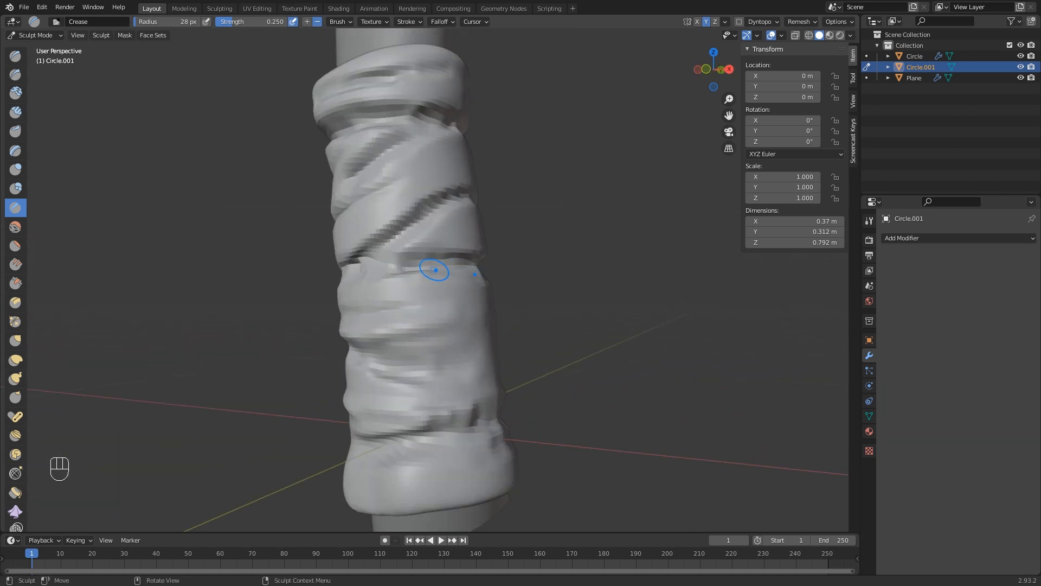
{"action": "middle_click_drag", "start_coordinate": [512, 269], "coordinate": [444, 275]}
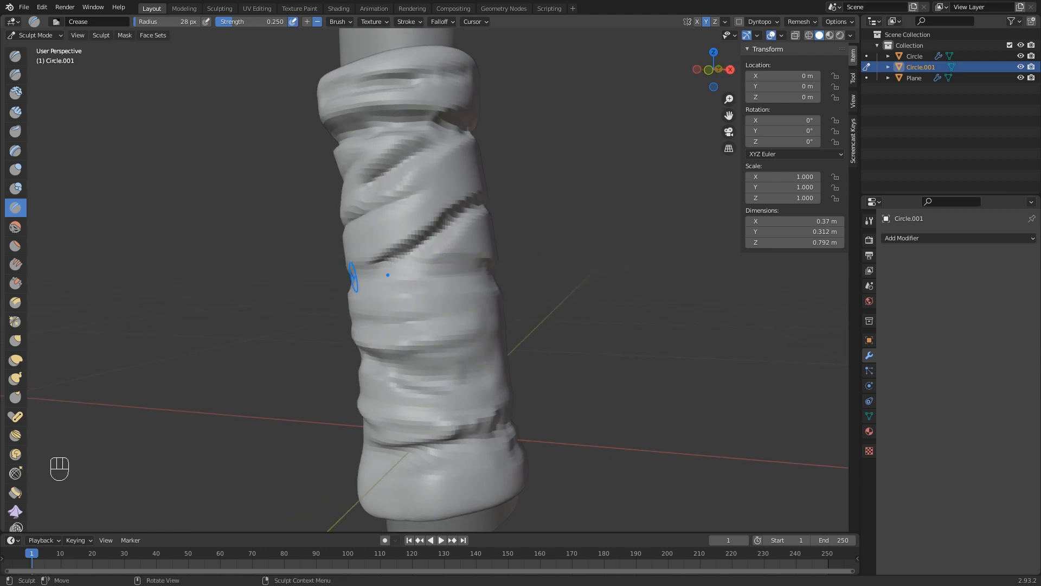
{"action": "middle_click_drag", "start_coordinate": [353, 277], "coordinate": [409, 262]}
{"action": "left_click_drag", "start_coordinate": [435, 221], "coordinate": [359, 278], "text": "shift"}
{"action": "middle_click_drag", "start_coordinate": [464, 246], "coordinate": [470, 242]}
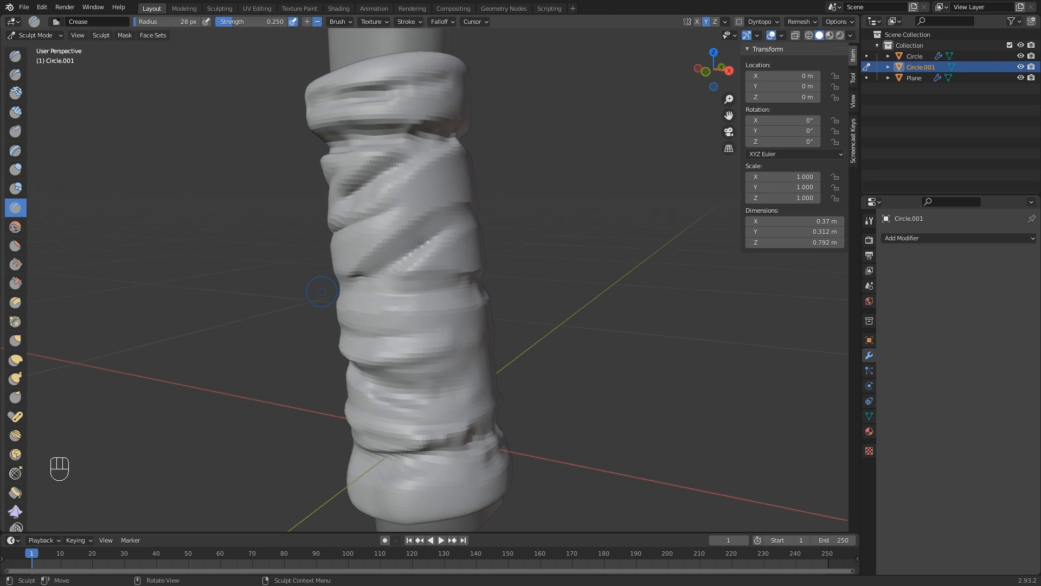
Examine the sleeve's folds and top band from several sides for remaining gaps and rough grooves.
{"action": "middle_click_drag", "start_coordinate": [434, 301], "coordinate": [468, 270]}
{"action": "middle_click_drag", "start_coordinate": [332, 270], "coordinate": [363, 288]}
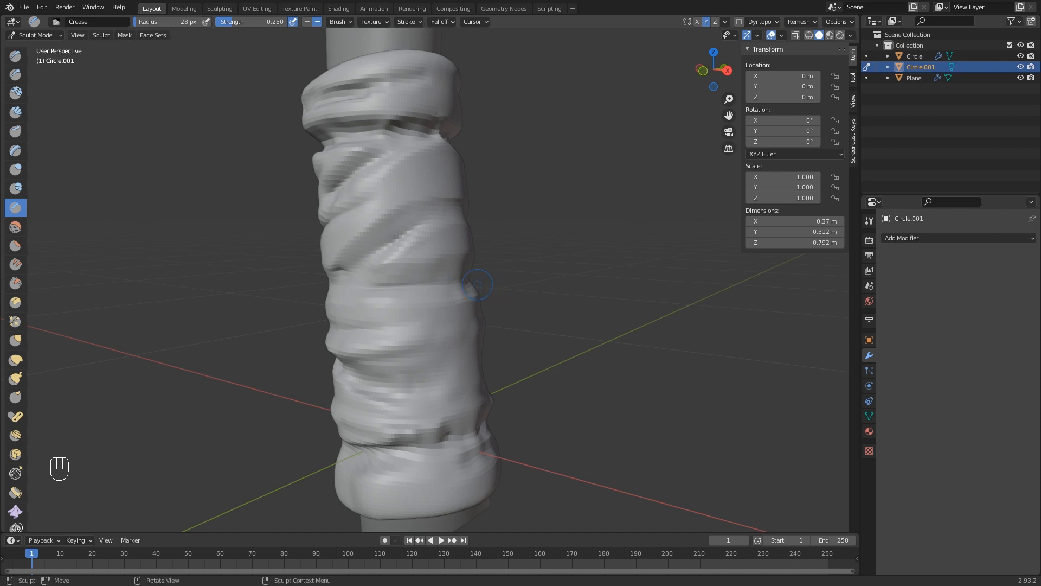
{"action": "mouse_move", "coordinate": [363, 245]}
{"action": "middle_mouse_down"}
{"action": "mouse_move", "coordinate": [390, 253]}
{"action": "mouse_move", "coordinate": [430, 244]}
{"action": "mouse_move", "coordinate": [484, 196]}
{"action": "middle_mouse_up"}
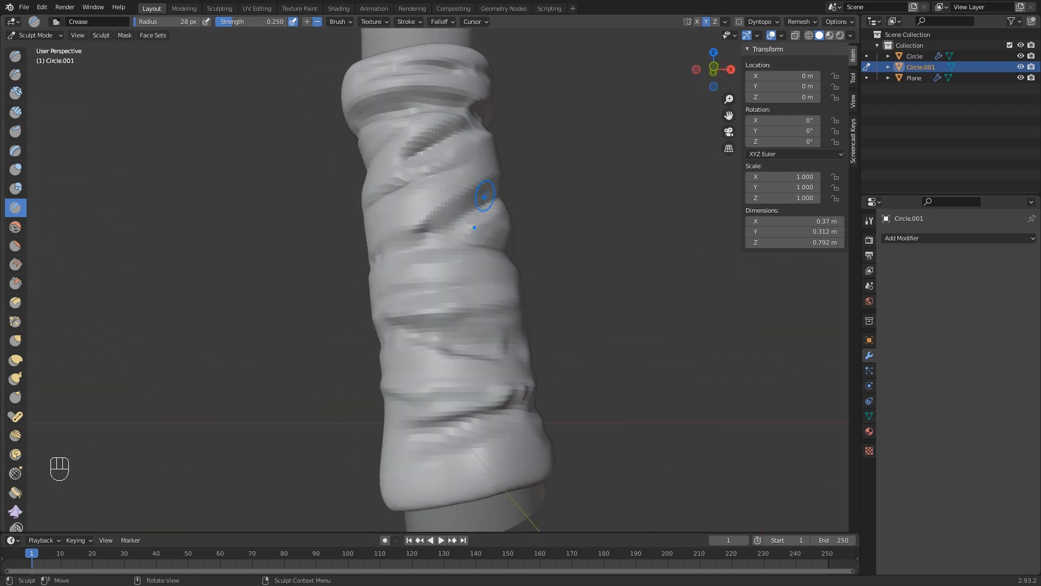
{"action": "middle_click_drag", "start_coordinate": [360, 271], "coordinate": [374, 278]}
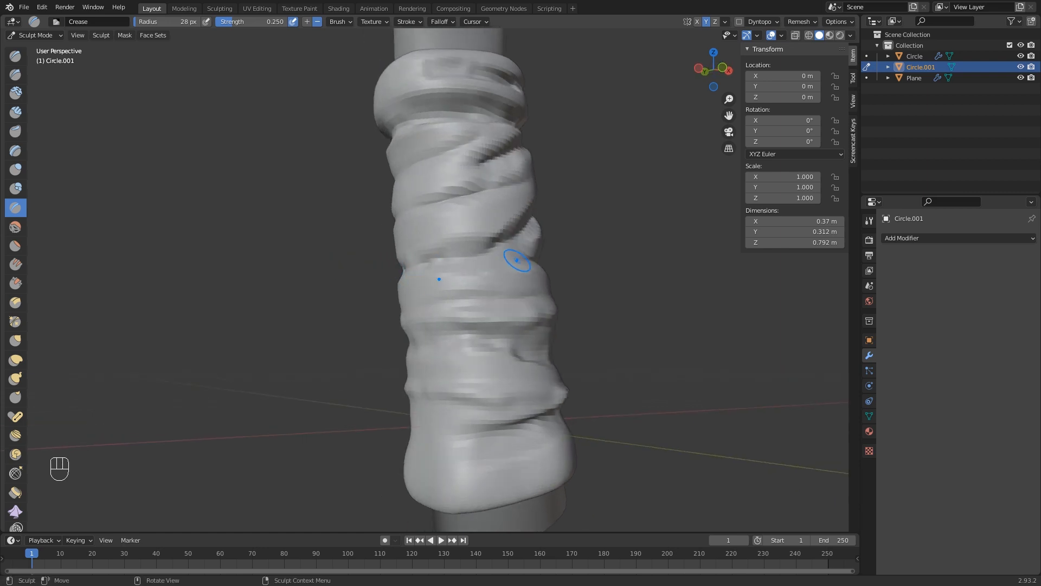
{"action": "scroll", "coordinate": [497, 267], "scroll_direction": "down", "scroll_amount": 5}
{"action": "middle_click_drag", "start_coordinate": [496, 267], "coordinate": [443, 331]}
{"action": "scroll", "coordinate": [434, 225], "scroll_direction": "up", "scroll_amount": 5}
{"action": "mouse_move", "coordinate": [443, 331]}
{"action": "middle_mouse_down"}
{"action": "mouse_move", "coordinate": [462, 325]}
{"action": "mouse_move", "coordinate": [434, 260]}
{"action": "mouse_move", "coordinate": [439, 239]}
{"action": "mouse_move", "coordinate": [431, 266]}
{"action": "middle_mouse_up"}
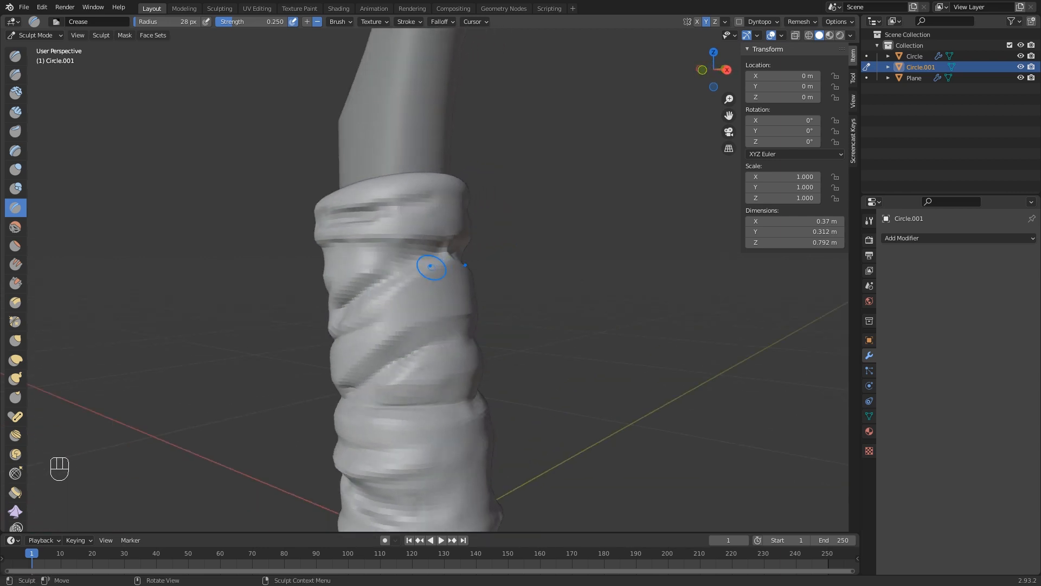
{"action": "mouse_move", "coordinate": [356, 275]}
{"action": "middle_mouse_down"}
{"action": "mouse_move", "coordinate": [439, 260]}
{"action": "mouse_move", "coordinate": [493, 223]}
{"action": "mouse_move", "coordinate": [474, 210]}
{"action": "mouse_move", "coordinate": [477, 186]}
{"action": "middle_mouse_up"}
{"action": "scroll", "coordinate": [441, 255], "scroll_direction": "up", "scroll_amount": 1}
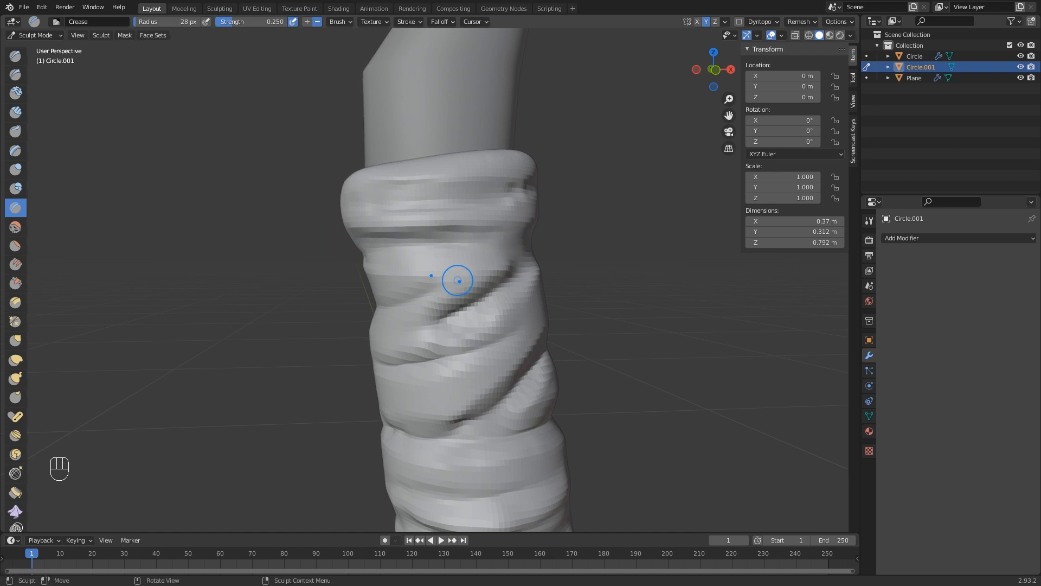
{"action": "mouse_move", "coordinate": [458, 280]}
{"action": "middle_mouse_down"}
{"action": "mouse_move", "coordinate": [456, 267]}
{"action": "mouse_move", "coordinate": [433, 265]}
{"action": "mouse_move", "coordinate": [374, 292]}
{"action": "mouse_move", "coordinate": [500, 279]}
{"action": "middle_mouse_up"}
{"action": "scroll", "coordinate": [453, 268], "scroll_direction": "down", "scroll_amount": 2}
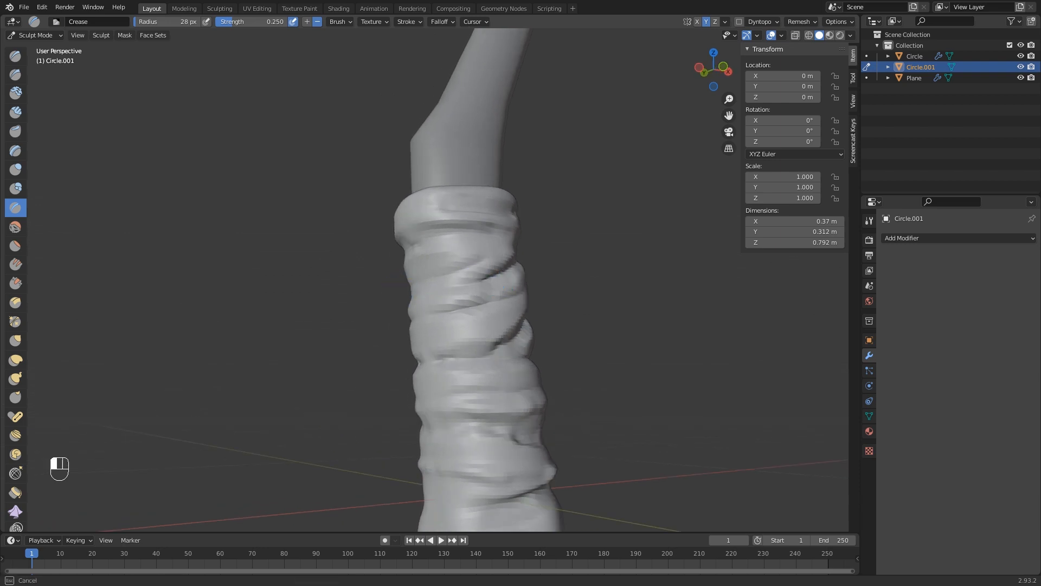
Deepen the crease between the upper folds on the sleeve's front with the Crease brush.
{"action": "left_click_drag", "start_coordinate": [461, 294], "coordinate": [454, 295]}
{"action": "scroll", "coordinate": [455, 307], "scroll_direction": "down", "scroll_amount": 2}
{"action": "mouse_move", "coordinate": [455, 316]}
{"action": "middle_mouse_down"}
{"action": "mouse_move", "coordinate": [401, 318]}
{"action": "mouse_move", "coordinate": [456, 341]}
{"action": "mouse_move", "coordinate": [475, 334]}
{"action": "mouse_move", "coordinate": [471, 353]}
{"action": "middle_mouse_up"}
{"action": "scroll", "coordinate": [470, 354], "scroll_direction": "up", "scroll_amount": 5}
{"action": "middle_click_drag", "start_coordinate": [505, 410], "coordinate": [484, 344], "text": "shift"}
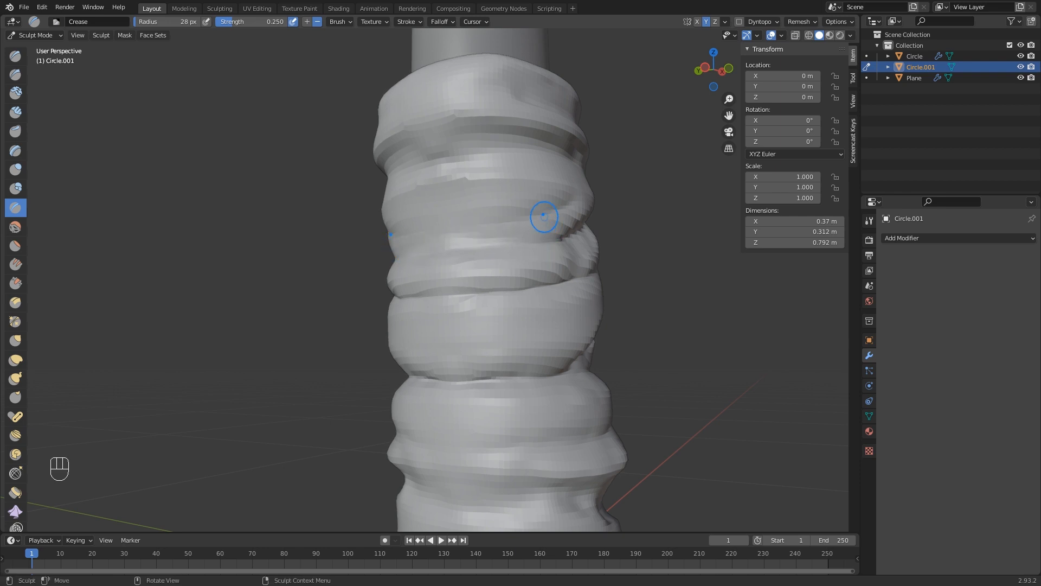
Crease a horizontal groove around the middle of the top band, splitting it into two ridges on all sides.
{"action": "middle_click_drag", "start_coordinate": [544, 216], "coordinate": [506, 244]}
{"action": "middle_click_drag", "start_coordinate": [503, 216], "coordinate": [331, 222]}
{"action": "scroll", "coordinate": [510, 228], "scroll_direction": "down", "scroll_amount": 2}
{"action": "middle_click_drag", "start_coordinate": [414, 229], "coordinate": [407, 264]}
{"action": "scroll", "coordinate": [393, 220], "scroll_direction": "up", "scroll_amount": 4}
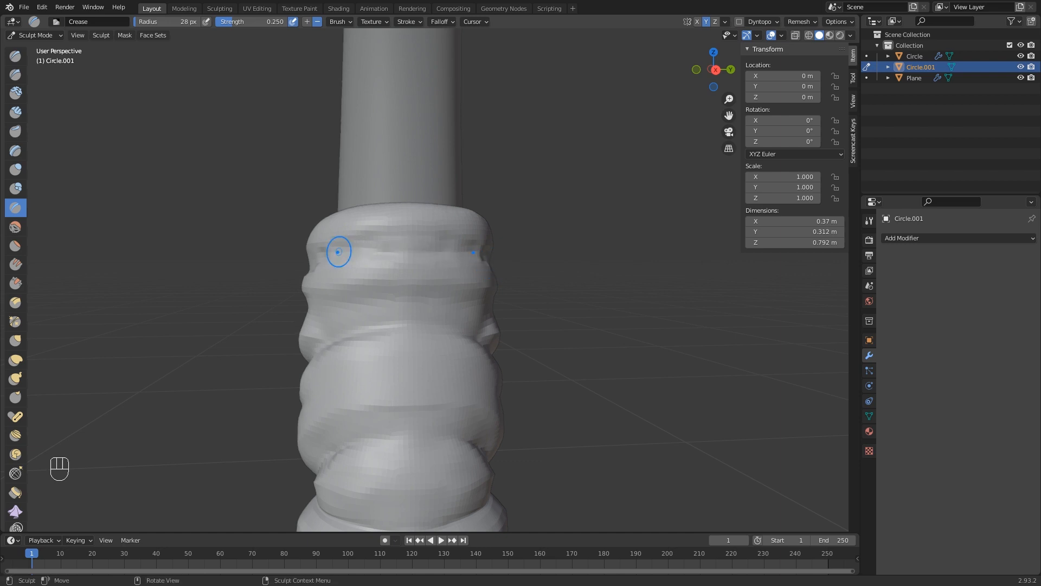
{"action": "left_click_drag", "start_coordinate": [407, 252], "coordinate": [332, 255]}
{"action": "middle_click_drag", "start_coordinate": [332, 256], "coordinate": [418, 253]}
{"action": "left_click_drag", "start_coordinate": [481, 252], "coordinate": [293, 270]}
{"action": "middle_click_drag", "start_coordinate": [294, 270], "coordinate": [432, 268]}
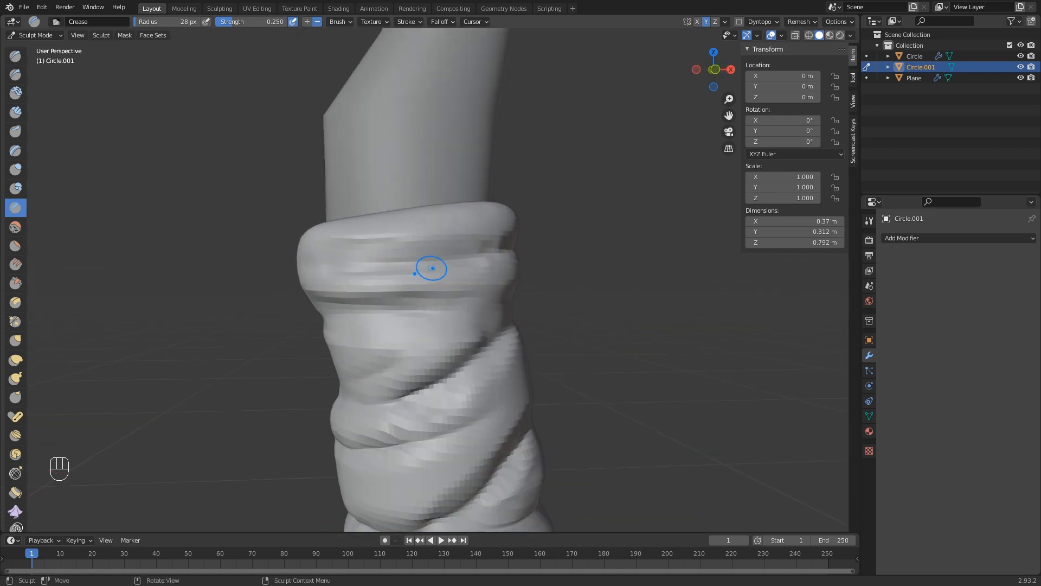
{"action": "middle_click_drag", "start_coordinate": [308, 275], "coordinate": [418, 274]}
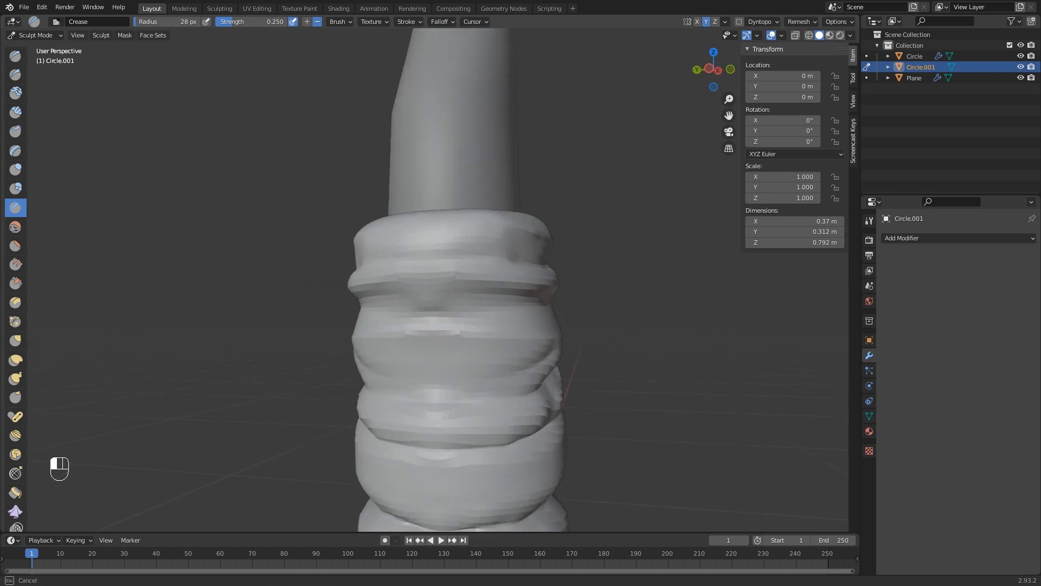
Sharpen the lower end of the lower diagonal groove where it meets the band beneath it with Crease strokes.
{"action": "scroll", "coordinate": [521, 259], "scroll_direction": "down", "scroll_amount": 4}
{"action": "middle_click_drag", "start_coordinate": [521, 259], "coordinate": [448, 279]}
{"action": "scroll", "coordinate": [428, 325], "scroll_direction": "down", "scroll_amount": 3}
{"action": "scroll", "coordinate": [447, 331], "scroll_direction": "up", "scroll_amount": 3}
{"action": "scroll", "coordinate": [448, 279], "scroll_direction": "up", "scroll_amount": 3}
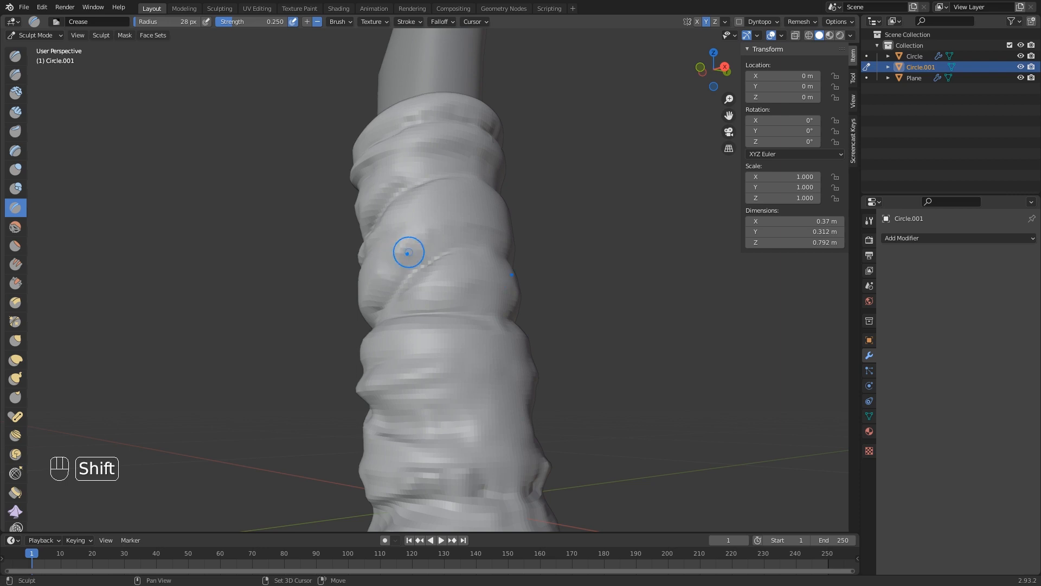
{"action": "mouse_move", "coordinate": [366, 286]}
{"action": "middle_mouse_down"}
{"action": "mouse_move", "coordinate": [446, 322]}
{"action": "mouse_move", "coordinate": [586, 307]}
{"action": "middle_mouse_up"}
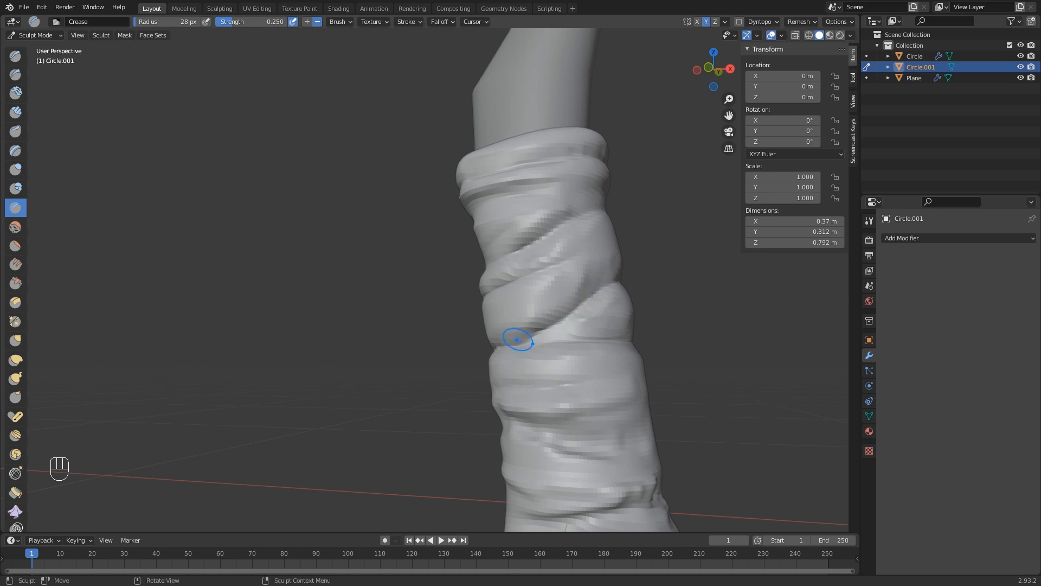
{"action": "middle_click_drag", "start_coordinate": [517, 340], "coordinate": [559, 335]}
{"action": "left_click_drag", "start_coordinate": [594, 315], "coordinate": [581, 326]}
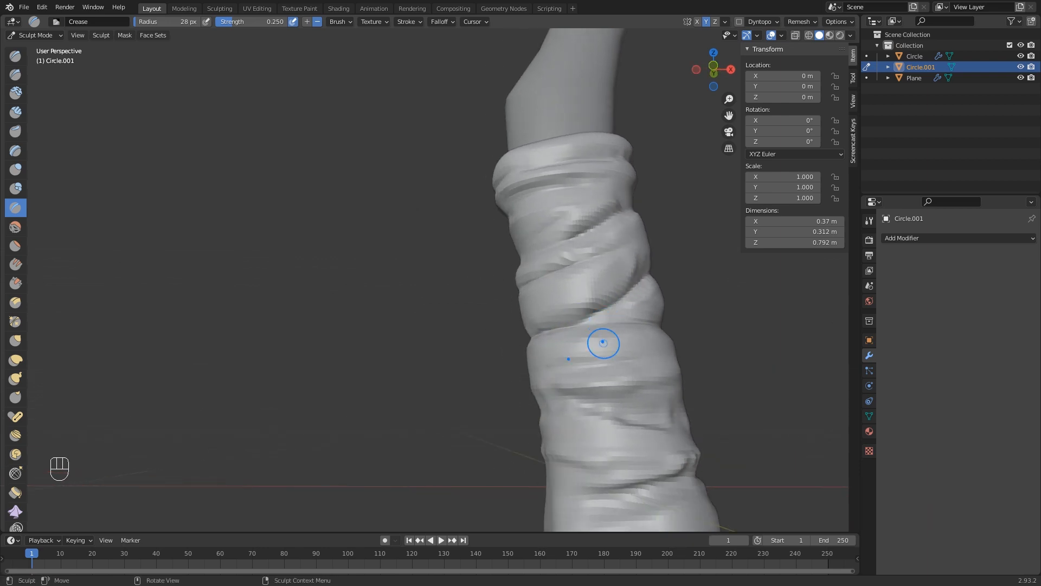
Deepen the horizontal groove across the front of the sleeve's lower half with Crease strokes.
{"action": "mouse_move", "coordinate": [602, 342]}
{"action": "middle_mouse_down"}
{"action": "mouse_move", "coordinate": [555, 372]}
{"action": "mouse_move", "coordinate": [532, 314]}
{"action": "mouse_move", "coordinate": [594, 345]}
{"action": "mouse_move", "coordinate": [506, 298]}
{"action": "middle_mouse_up"}
{"action": "scroll", "coordinate": [569, 340], "scroll_direction": "up", "scroll_amount": 3}
{"action": "scroll", "coordinate": [507, 298], "scroll_direction": "down", "scroll_amount": 3}
{"action": "left_click_drag", "start_coordinate": [436, 307], "coordinate": [528, 332]}
{"action": "left_click_drag", "start_coordinate": [528, 332], "coordinate": [482, 316]}
{"action": "middle_click_drag", "start_coordinate": [514, 313], "coordinate": [547, 316]}
{"action": "left_click_drag", "start_coordinate": [547, 318], "coordinate": [488, 303]}
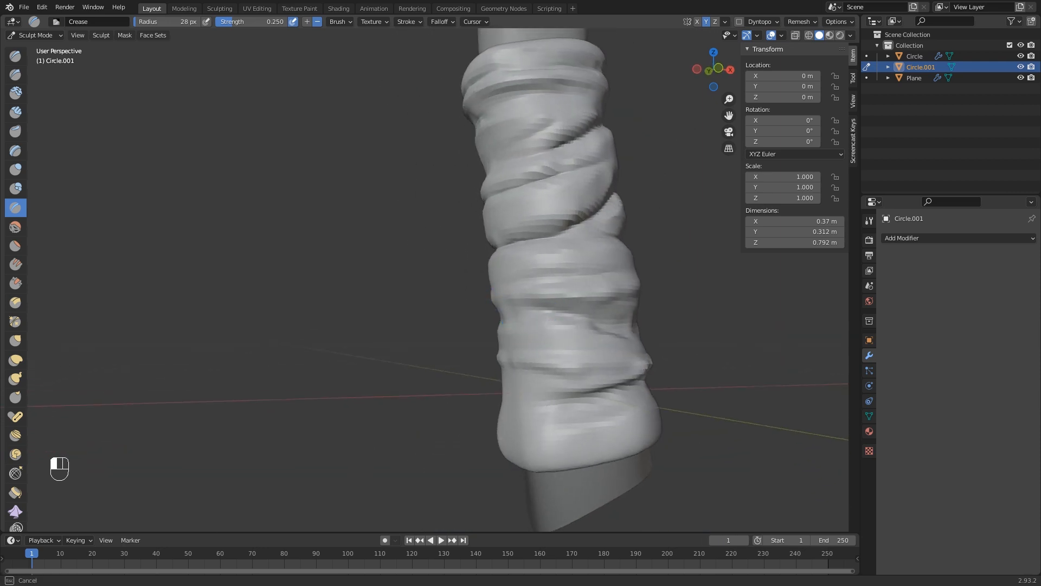
Continue the lower-half groove around the sleeve's side with Crease strokes, separating the middle band from the folds below.
{"action": "mouse_move", "coordinate": [585, 323]}
{"action": "middle_mouse_down"}
{"action": "mouse_move", "coordinate": [298, 349]}
{"action": "mouse_move", "coordinate": [338, 366]}
{"action": "mouse_move", "coordinate": [344, 345]}
{"action": "middle_mouse_up"}
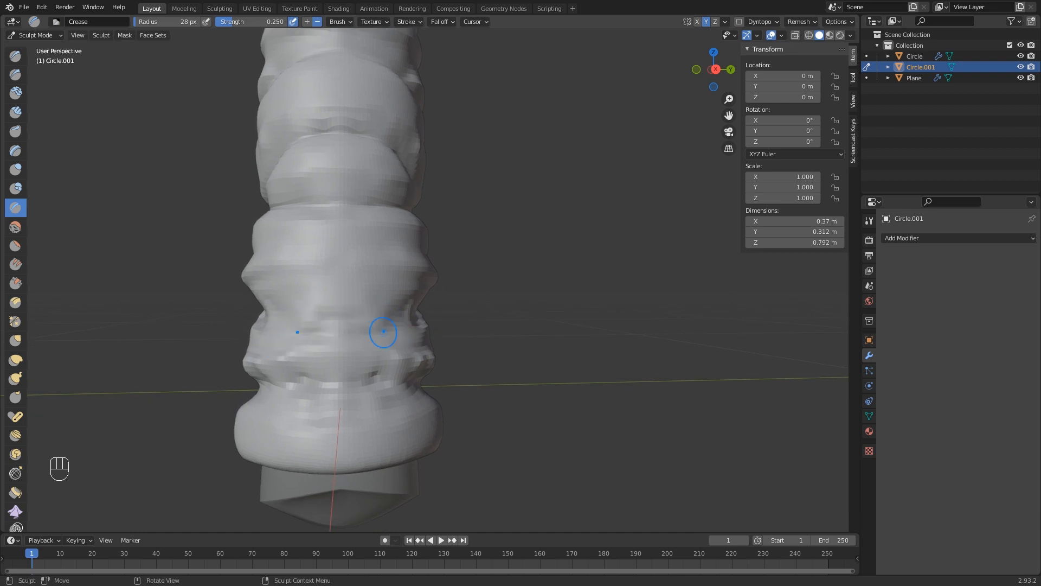
{"action": "mouse_move", "coordinate": [384, 333]}
{"action": "left_mouse_down"}
{"action": "mouse_move", "coordinate": [341, 325]}
{"action": "mouse_move", "coordinate": [364, 332]}
{"action": "left_mouse_up"}
{"action": "middle_click_drag", "start_coordinate": [364, 332], "coordinate": [386, 325]}
{"action": "left_click_drag", "start_coordinate": [348, 310], "coordinate": [355, 311]}
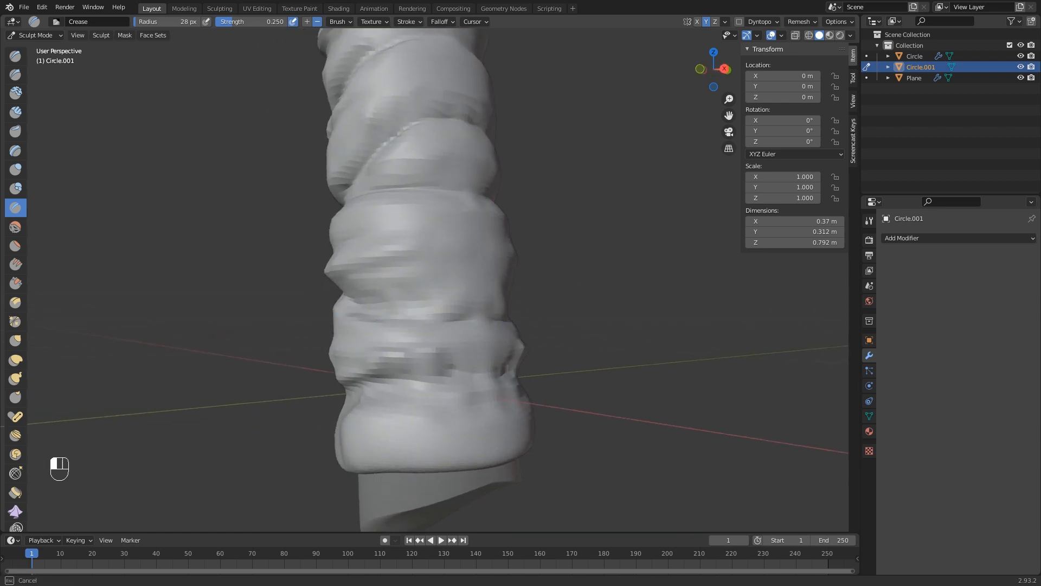
{"action": "mouse_move", "coordinate": [448, 315]}
{"action": "middle_mouse_down"}
{"action": "mouse_move", "coordinate": [530, 314]}
{"action": "mouse_move", "coordinate": [434, 314]}
{"action": "middle_mouse_up"}
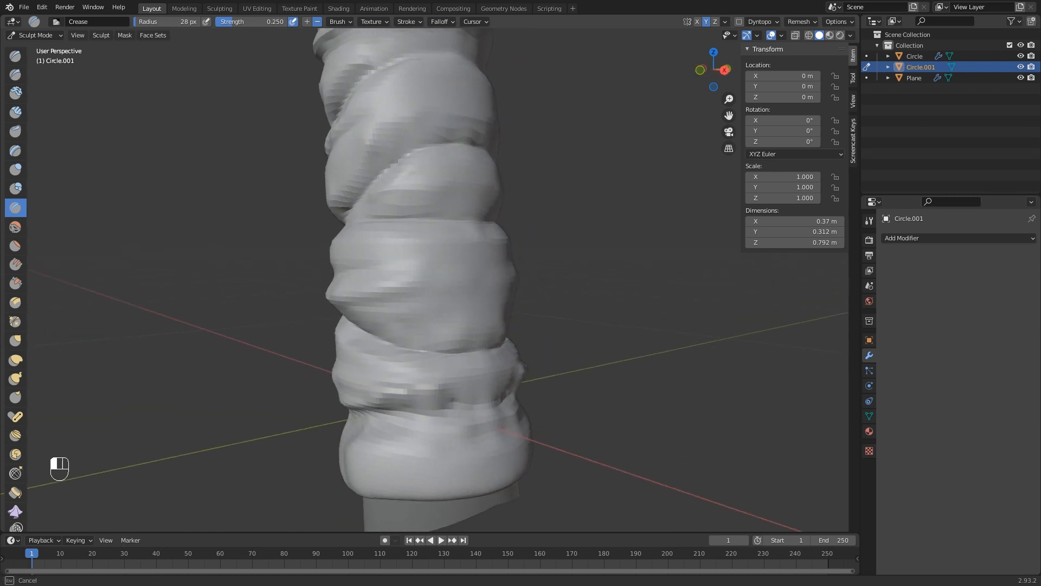
Deepen the groove just above the sleeve's bottom band around its remaining sides with Crease strokes.
{"action": "mouse_move", "coordinate": [499, 349]}
{"action": "middle_mouse_down"}
{"action": "mouse_move", "coordinate": [577, 361]}
{"action": "mouse_move", "coordinate": [380, 404]}
{"action": "mouse_move", "coordinate": [384, 337]}
{"action": "middle_mouse_up"}
{"action": "left_click_drag", "start_coordinate": [315, 360], "coordinate": [320, 347]}
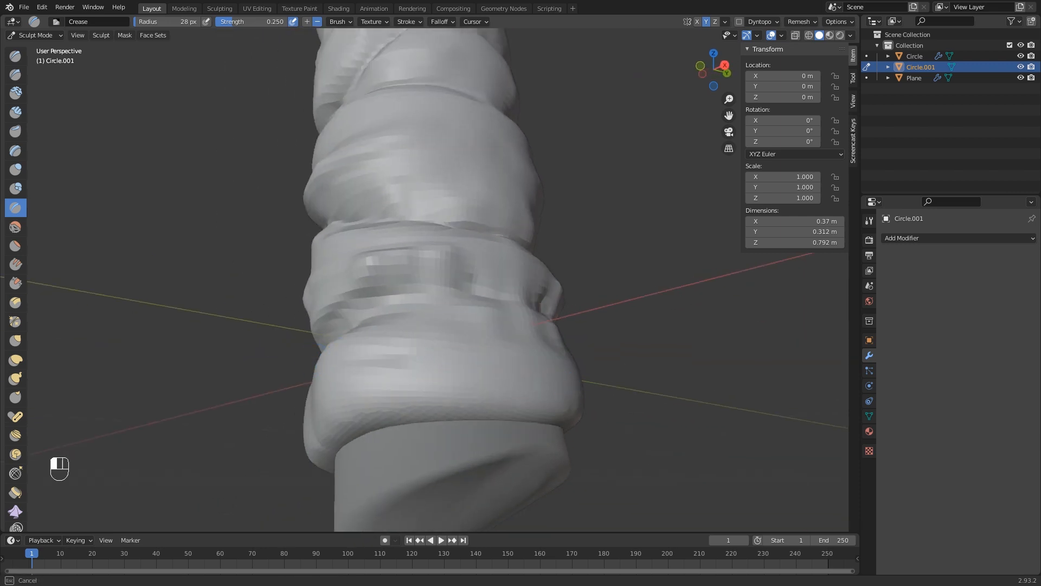
{"action": "middle_click_drag", "start_coordinate": [444, 360], "coordinate": [410, 374]}
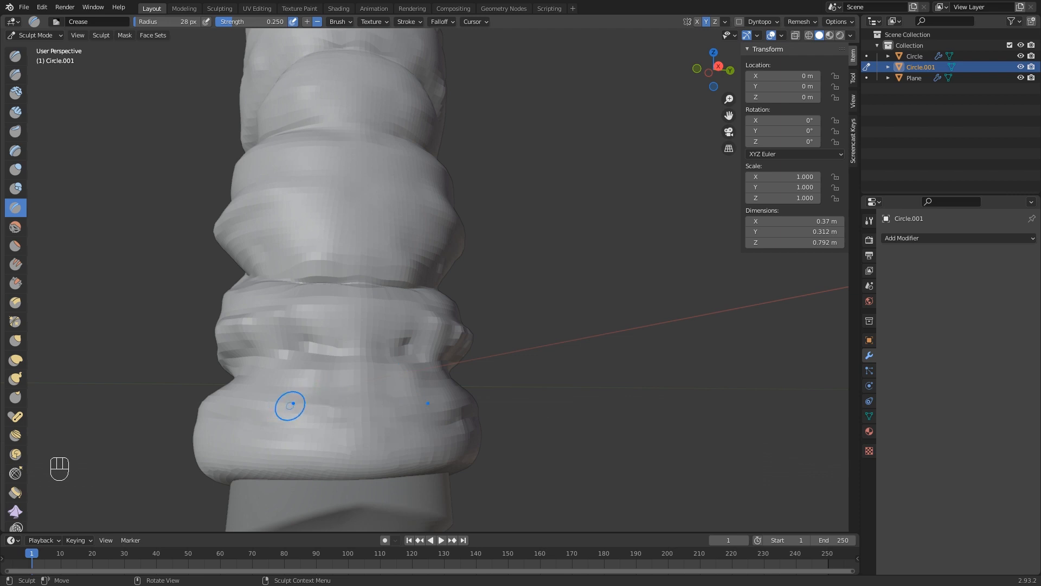
{"action": "middle_click_drag", "start_coordinate": [290, 404], "coordinate": [563, 383]}
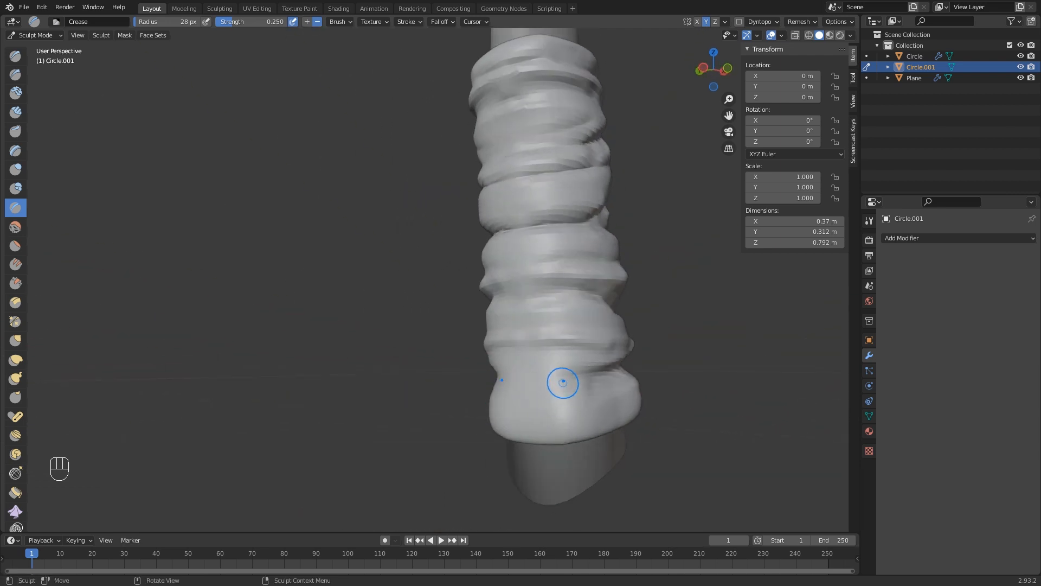
{"action": "left_click_drag", "start_coordinate": [563, 383], "coordinate": [539, 381]}
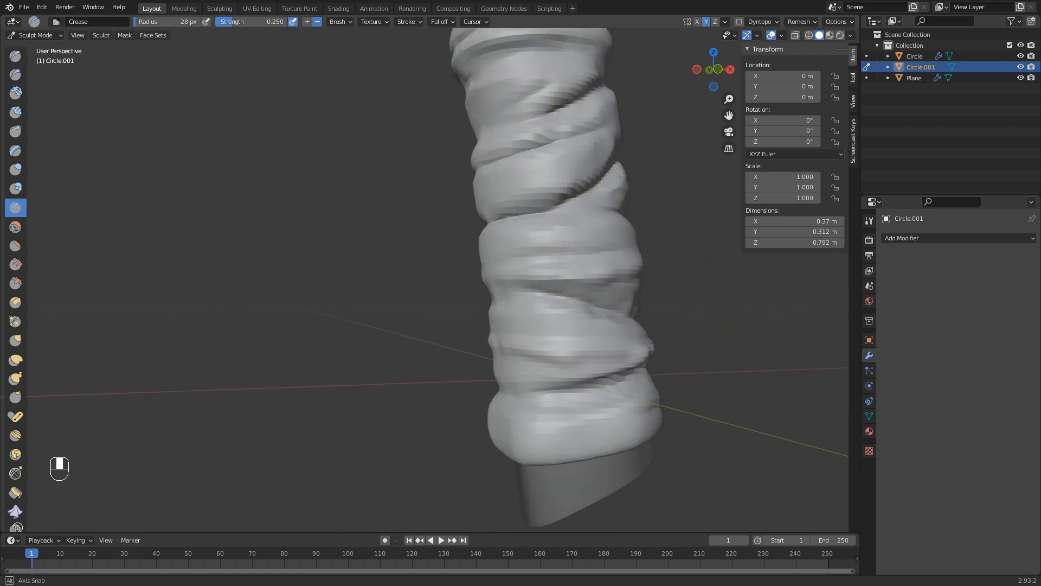
{"action": "left_click_drag", "start_coordinate": [564, 382], "coordinate": [569, 376]}
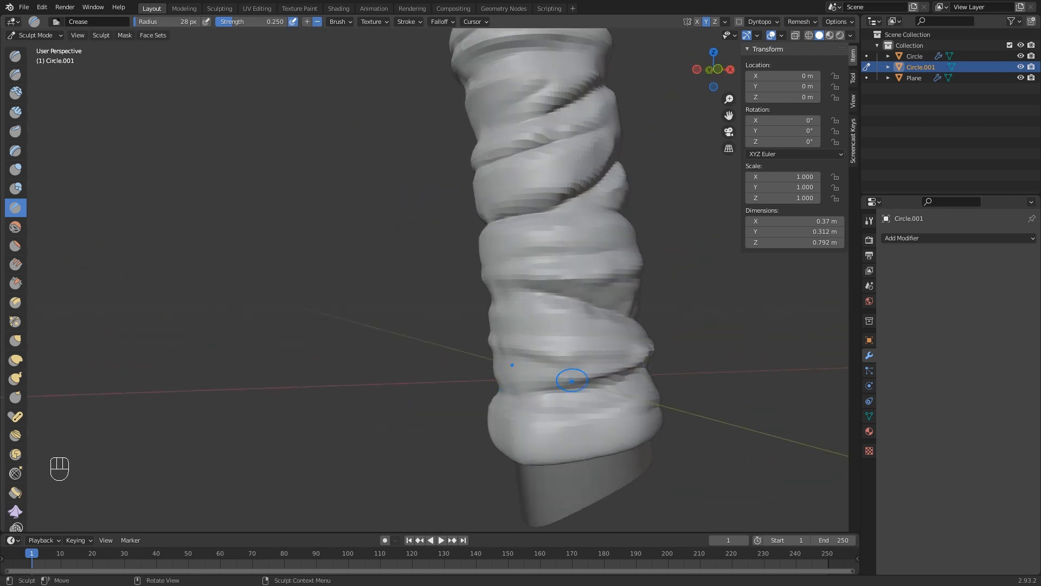
Check the finished sleeve from several angles and return it from Sculpt Mode to Object Mode.
{"action": "scroll", "coordinate": [482, 391], "scroll_direction": "down", "scroll_amount": 4}
{"action": "middle_click_drag", "start_coordinate": [504, 347], "coordinate": [481, 337]}
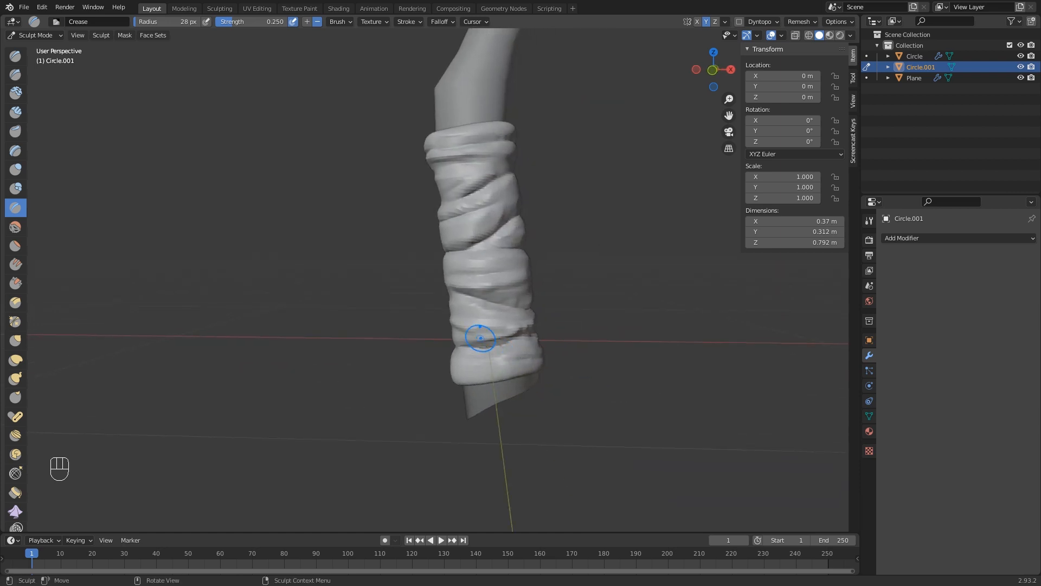
{"action": "mouse_move", "coordinate": [474, 297]}
{"action": "middle_mouse_down", "text": "shift"}
{"action": "mouse_move", "coordinate": [492, 341]}
{"action": "mouse_move", "coordinate": [461, 343]}
{"action": "mouse_move", "coordinate": [528, 318]}
{"action": "mouse_move", "coordinate": [442, 268]}
{"action": "middle_mouse_up", "text": "shift"}
{"action": "scroll", "coordinate": [492, 341], "scroll_direction": "down", "scroll_amount": 2}
{"action": "scroll", "coordinate": [444, 272], "scroll_direction": "up", "scroll_amount": 2}
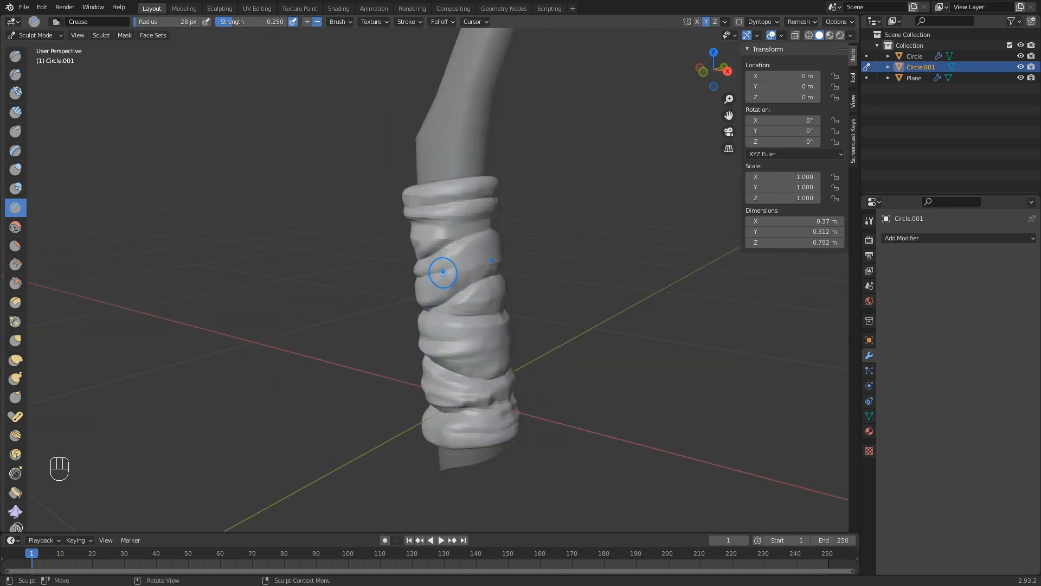
{"action": "left_click", "coordinate": [36, 35]}
{"action": "left_click", "coordinate": [42, 46]}
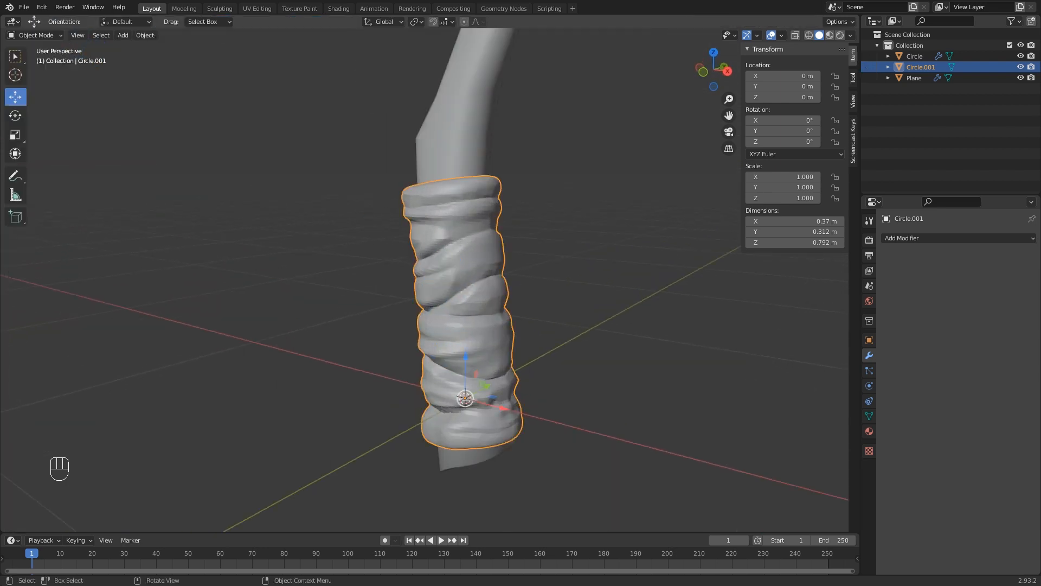
{"action": "middle_click_drag", "start_coordinate": [326, 244], "coordinate": [396, 329]}
{"action": "scroll", "coordinate": [382, 269], "scroll_direction": "down", "scroll_amount": 2}
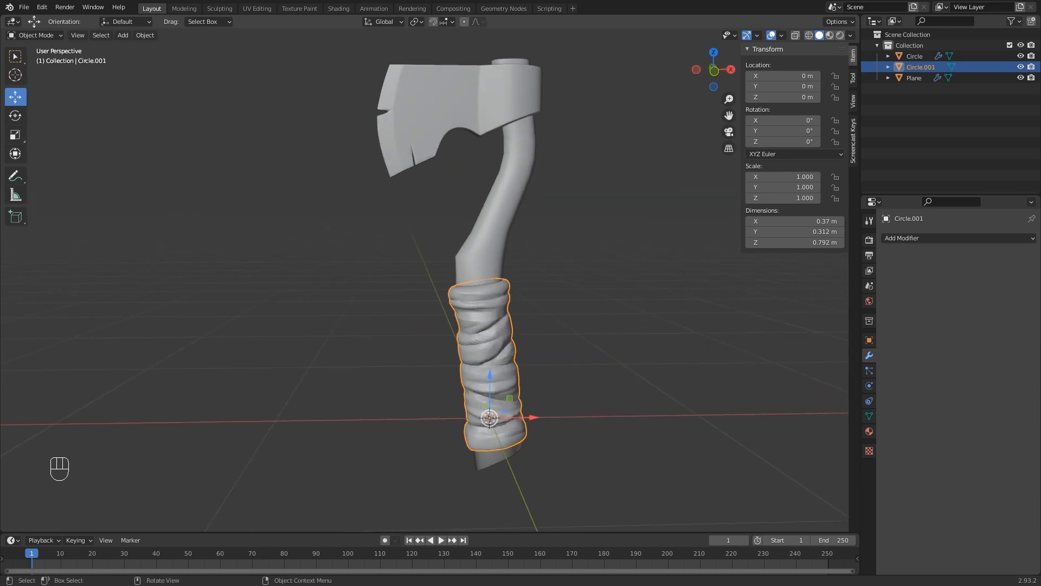
Select the axe handle and apply its Mirror modifier.
{"action": "left_click", "coordinate": [484, 250]}
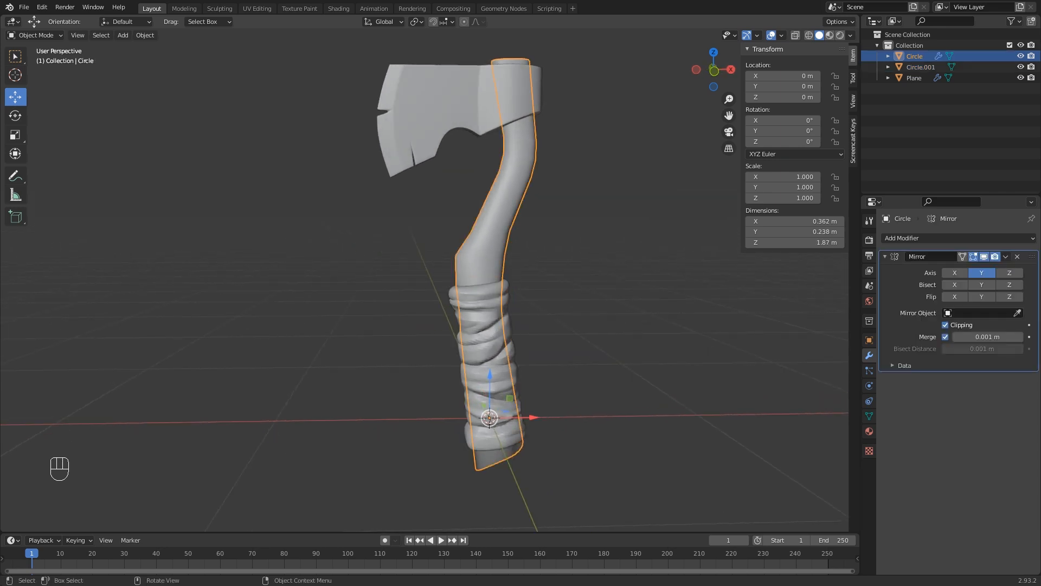
{"action": "middle_click_drag", "start_coordinate": [461, 282], "coordinate": [406, 316]}
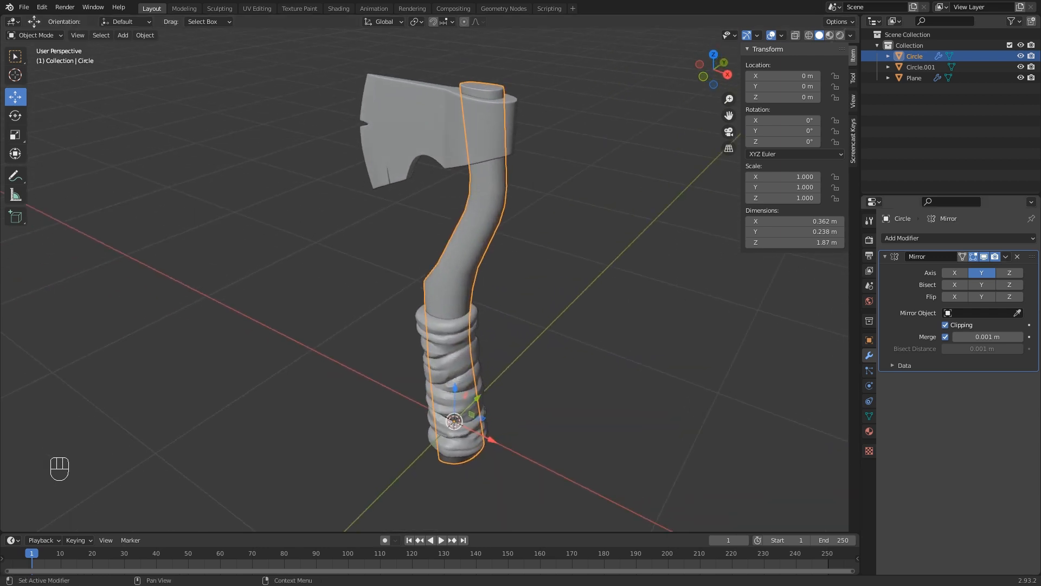
{"action": "left_click", "coordinate": [1006, 257]}
{"action": "left_click", "coordinate": [971, 269]}
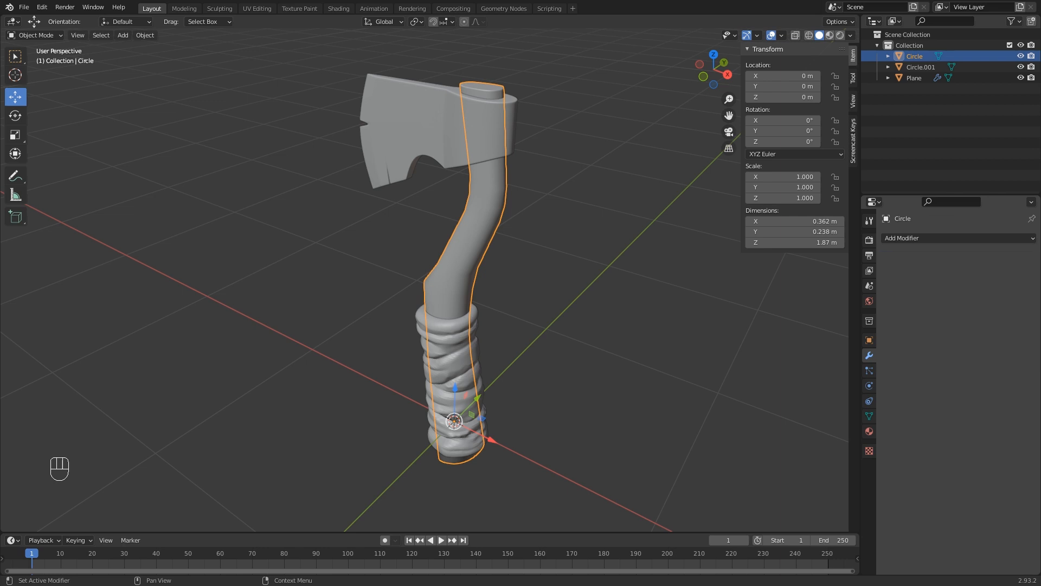
Apply the scale of the axe handle.
{"action": "middle_click_drag", "start_coordinate": [461, 282], "coordinate": [473, 304]}
{"action": "scroll", "coordinate": [471, 276], "scroll_direction": "up", "scroll_amount": 1}
{"action": "middle_click_drag", "start_coordinate": [473, 305], "coordinate": [479, 287]}
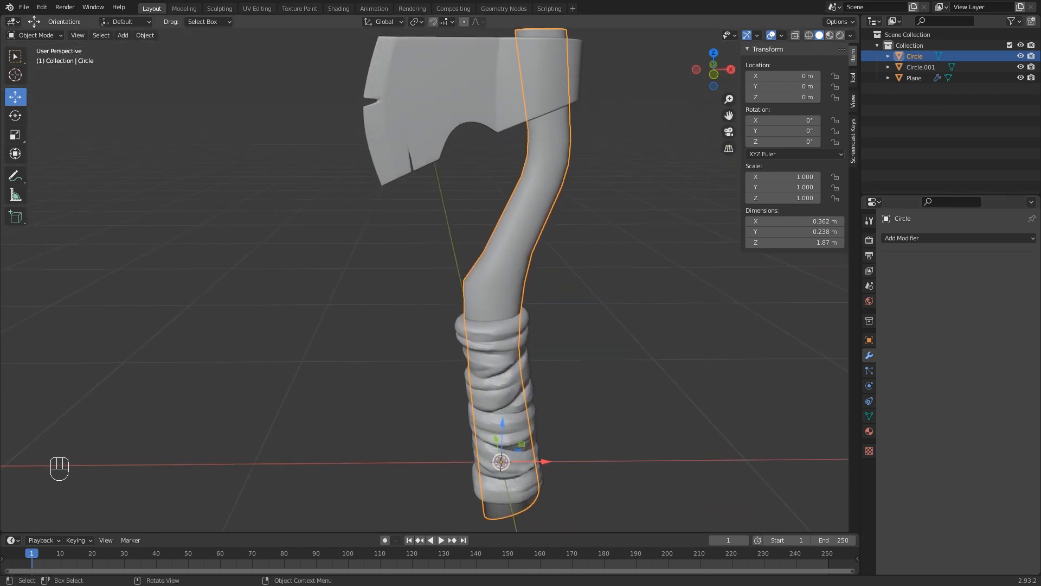
{"action": "key", "text": "ctrl+a"}
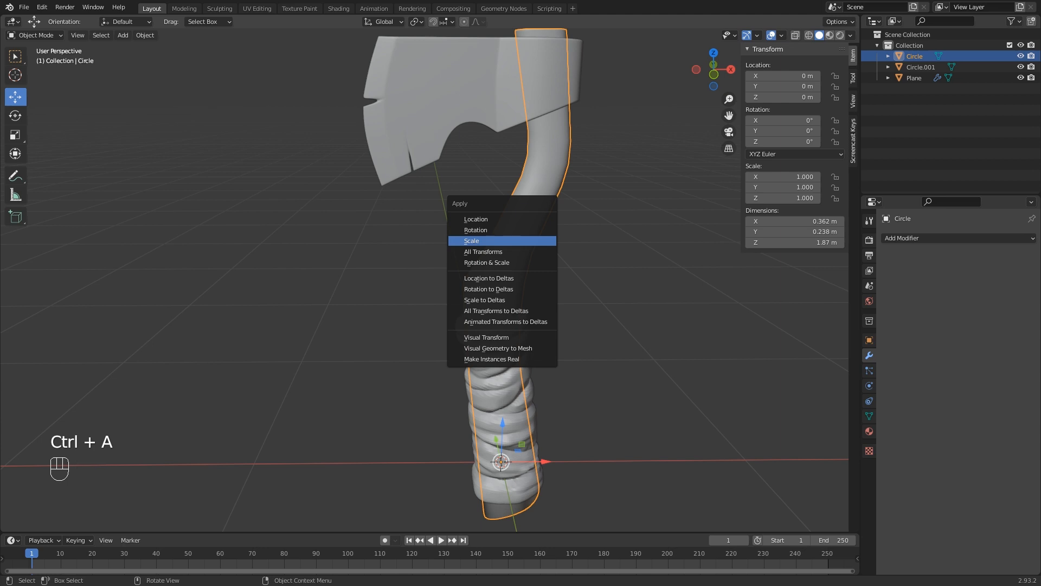
{"action": "left_click", "coordinate": [532, 240]}
{"action": "mouse_move", "coordinate": [531, 241]}
{"action": "middle_mouse_down"}
{"action": "mouse_move", "coordinate": [556, 245]}
{"action": "mouse_move", "coordinate": [537, 234]}
{"action": "mouse_move", "coordinate": [537, 258]}
{"action": "middle_mouse_up"}
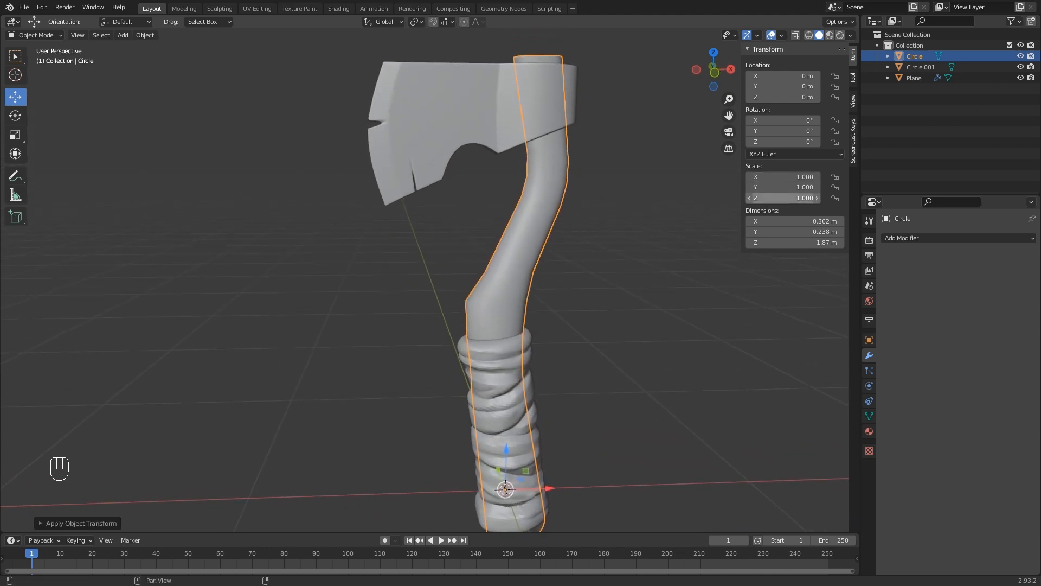
Select the axe handle and switch it to Sculpt Mode.
{"action": "left_click", "coordinate": [505, 402]}
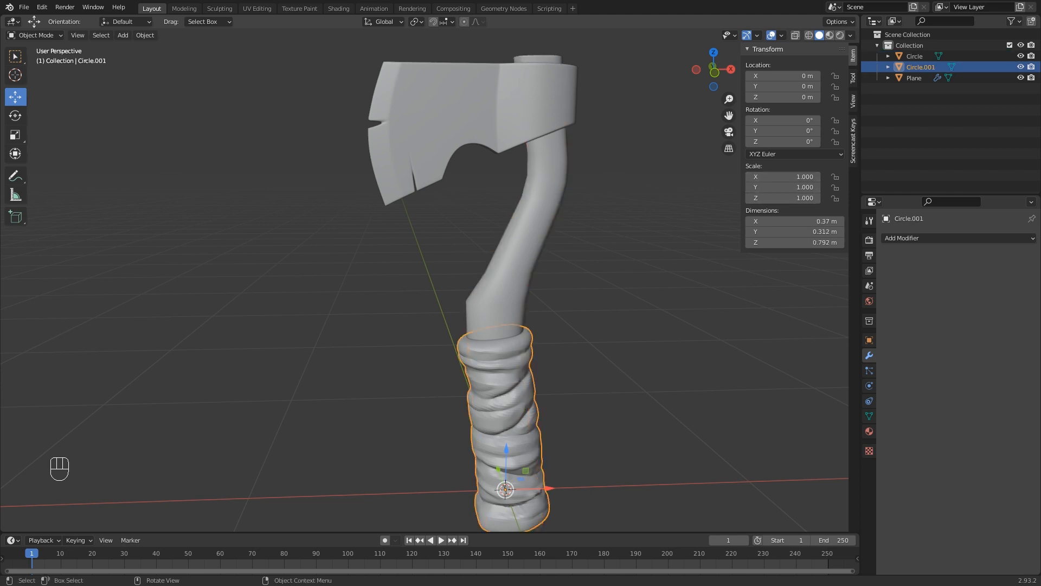
{"action": "left_click", "coordinate": [507, 276]}
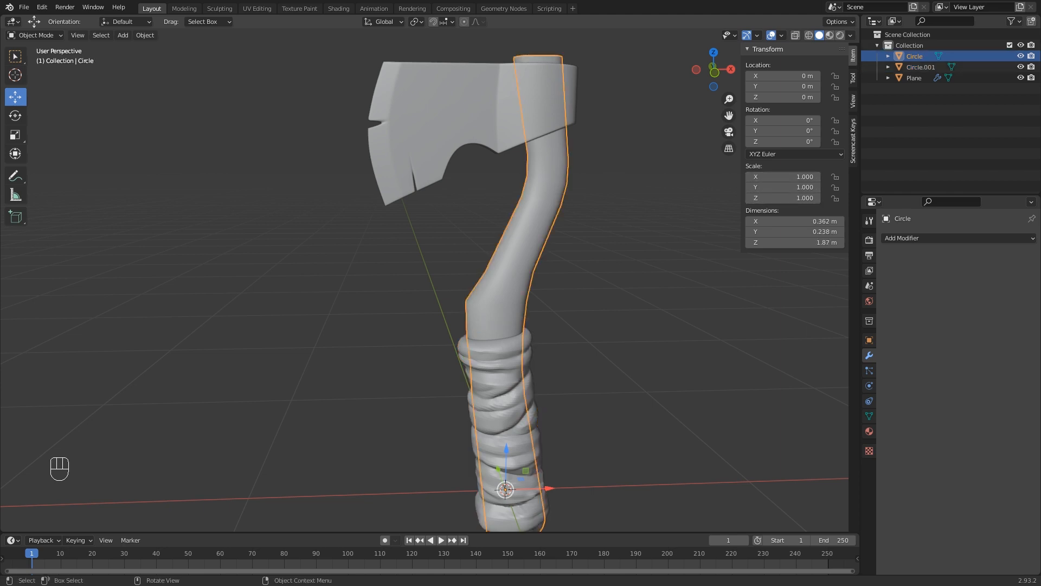
{"action": "middle_click_drag", "start_coordinate": [509, 277], "coordinate": [502, 261]}
{"action": "left_click", "coordinate": [34, 35]}
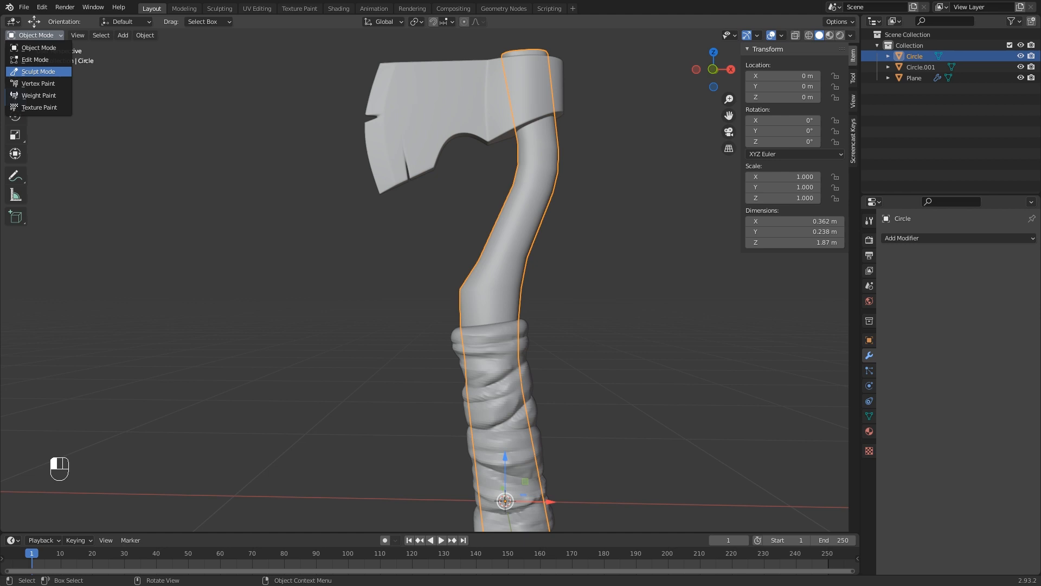
{"action": "left_click", "coordinate": [38, 71]}
Set the handle's voxel size to 0.0050 and voxel-remesh it.
{"action": "mouse_move", "coordinate": [540, 215]}
{"action": "middle_mouse_down"}
{"action": "mouse_move", "coordinate": [526, 234]}
{"action": "mouse_move", "coordinate": [533, 204]}
{"action": "middle_mouse_up"}
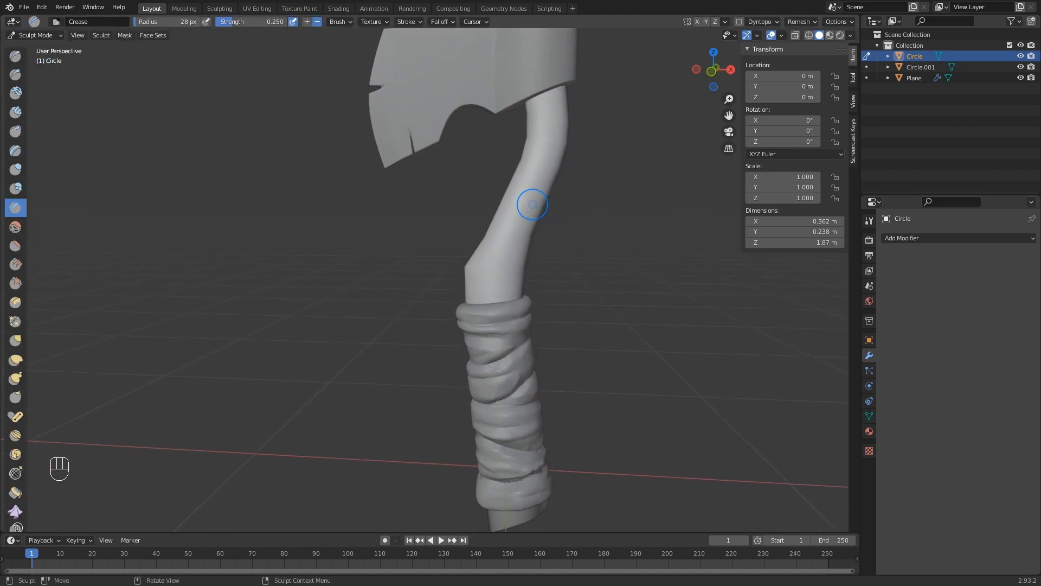
{"action": "key", "text": "shift+r"}
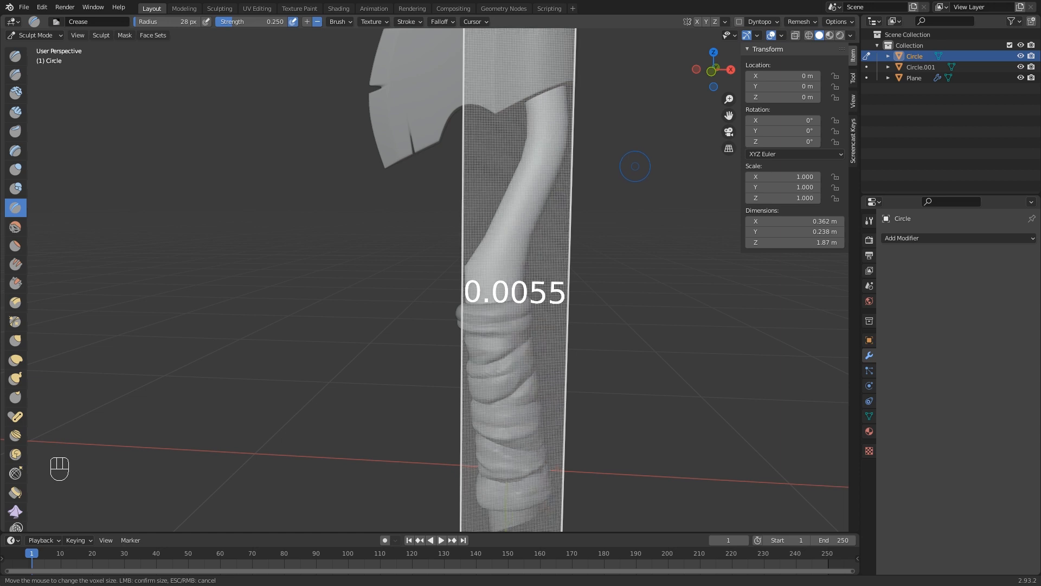
{"action": "left_click", "coordinate": [635, 166]}
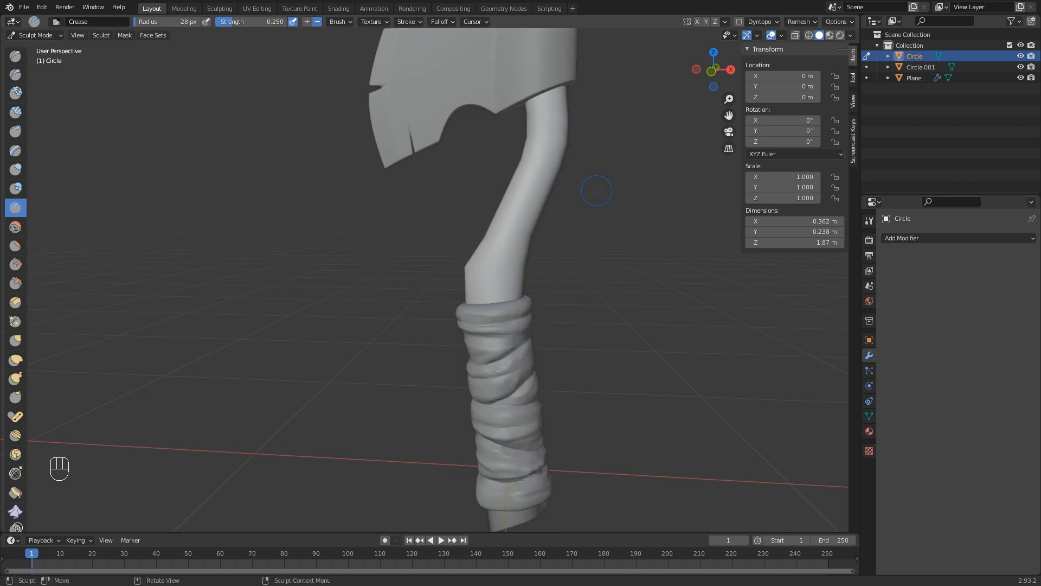
{"action": "scroll", "coordinate": [553, 209], "scroll_direction": "up", "scroll_amount": 2}
{"action": "middle_click_drag", "start_coordinate": [558, 207], "coordinate": [570, 199]}
{"action": "mouse_move", "coordinate": [571, 199]}
{"action": "middle_mouse_down", "text": "shift"}
{"action": "mouse_move", "coordinate": [511, 239]}
{"action": "mouse_move", "coordinate": [519, 233]}
{"action": "mouse_move", "coordinate": [479, 234]}
{"action": "middle_mouse_up", "text": "shift"}
{"action": "scroll", "coordinate": [519, 231], "scroll_direction": "up", "scroll_amount": 1}
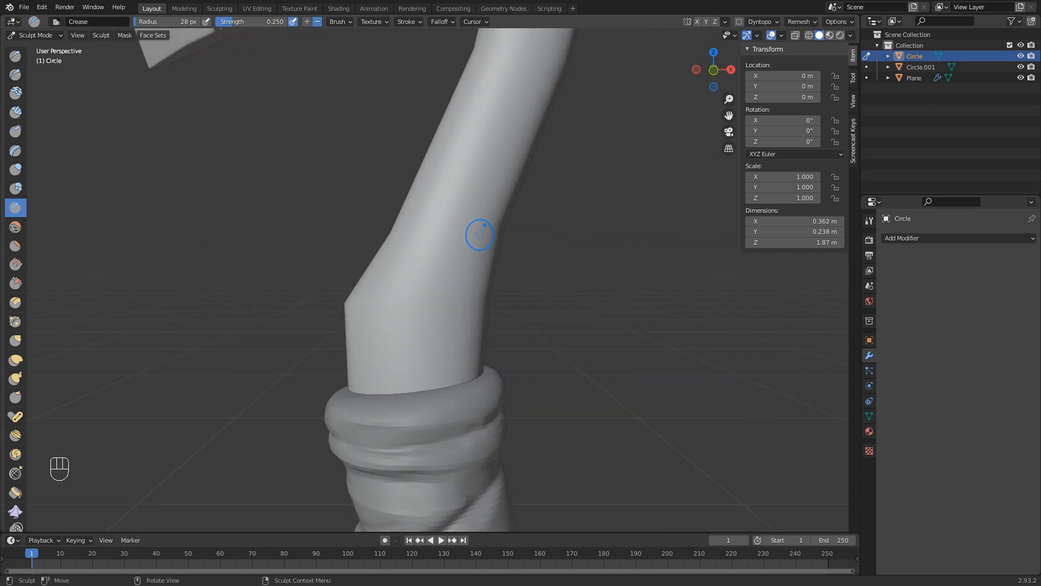
{"action": "key", "text": "shift+r"}
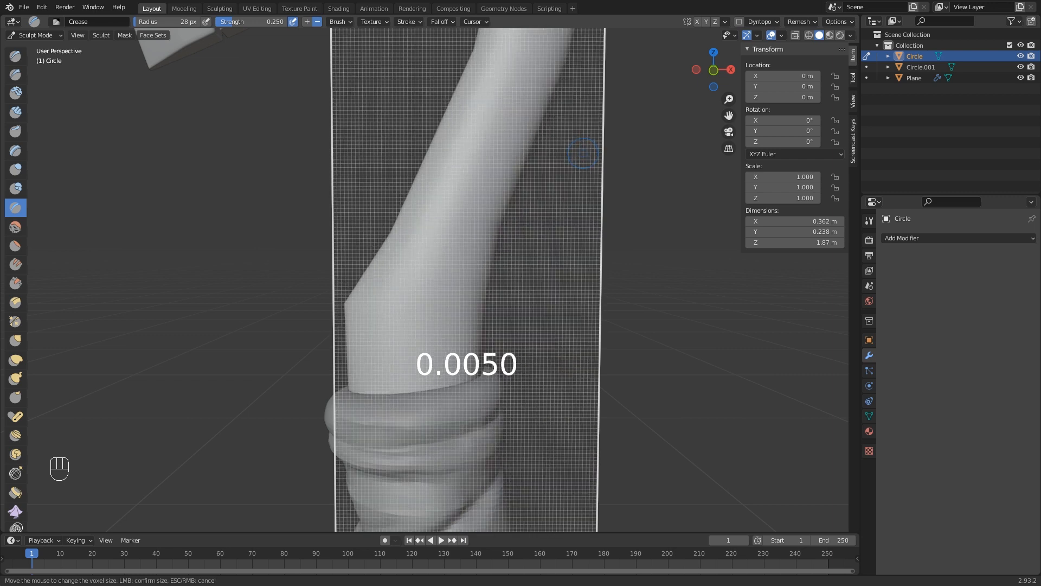
{"action": "left_click", "coordinate": [583, 153]}
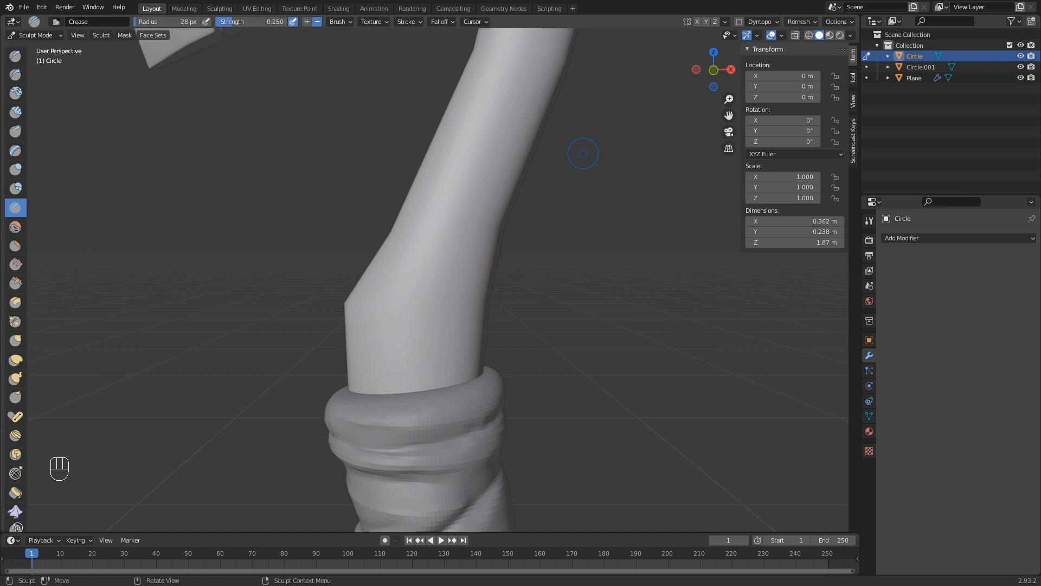
{"action": "key", "text": "ctrl"}
{"action": "key", "text": "ctrl+r"}
Set the brush radius to 40 px and smooth the facets along the front of the handle's exposed upper shaft.
{"action": "middle_click_drag", "start_coordinate": [532, 201], "coordinate": [480, 251]}
{"action": "scroll", "coordinate": [492, 173], "scroll_direction": "down", "scroll_amount": 2}
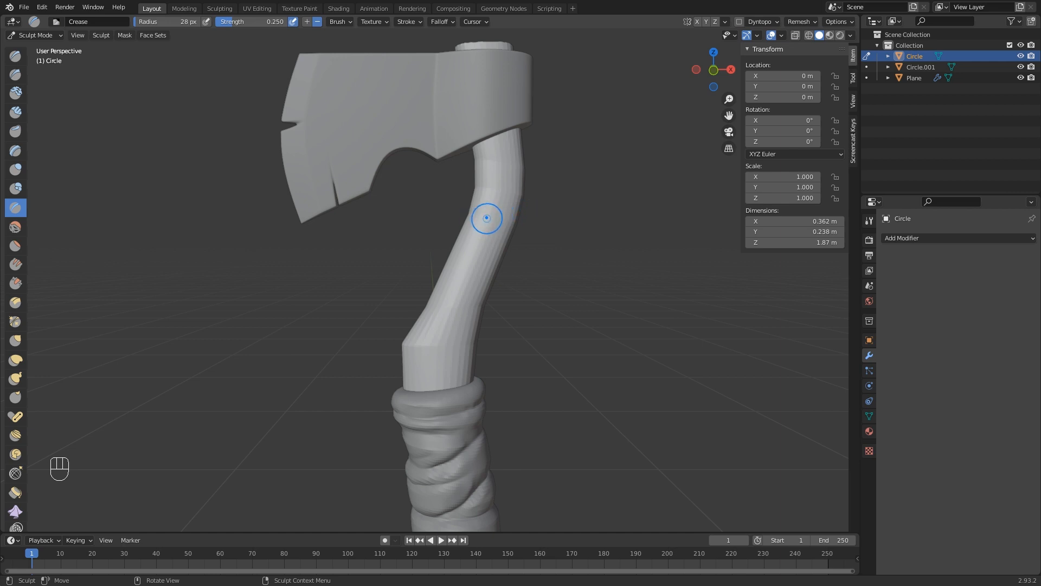
{"action": "key", "text": "f"}
{"action": "left_click", "coordinate": [491, 237]}
{"action": "mouse_move", "coordinate": [481, 207]}
{"action": "left_mouse_down", "text": "shift"}
{"action": "mouse_move", "coordinate": [492, 164]}
{"action": "mouse_move", "coordinate": [498, 177]}
{"action": "mouse_move", "coordinate": [467, 286]}
{"action": "mouse_move", "coordinate": [472, 254]}
{"action": "mouse_move", "coordinate": [454, 276]}
{"action": "left_mouse_up", "text": "shift"}
{"action": "left_click_drag", "start_coordinate": [454, 275], "coordinate": [446, 295], "text": "shift"}
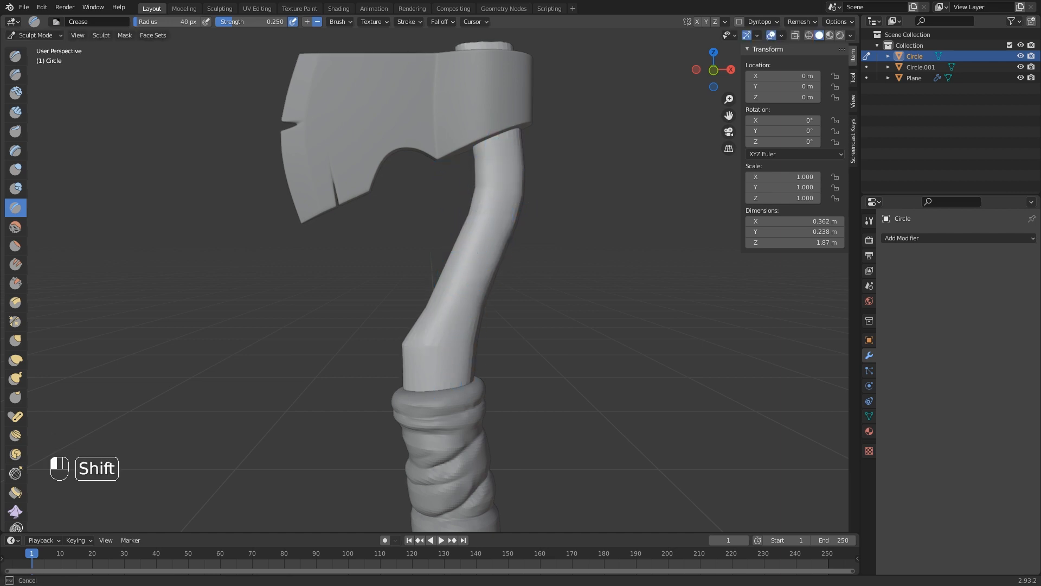
Smooth the back and sides of the handle's exposed shaft between the axe head and the sleeve, softening the bend.
{"action": "middle_click_drag", "start_coordinate": [440, 303], "coordinate": [497, 312]}
{"action": "mouse_move", "coordinate": [498, 312]}
{"action": "left_mouse_down", "text": "shift"}
{"action": "mouse_move", "coordinate": [518, 184]}
{"action": "mouse_move", "coordinate": [535, 210]}
{"action": "left_mouse_up", "text": "shift"}
{"action": "middle_click_drag", "start_coordinate": [534, 210], "coordinate": [401, 329]}
{"action": "left_click_drag", "start_coordinate": [401, 329], "coordinate": [445, 274], "text": "shift"}
{"action": "mouse_move", "coordinate": [445, 274]}
{"action": "middle_mouse_down"}
{"action": "mouse_move", "coordinate": [388, 317]}
{"action": "mouse_move", "coordinate": [371, 301]}
{"action": "middle_mouse_up"}
{"action": "left_click_drag", "start_coordinate": [371, 301], "coordinate": [370, 290], "text": "shift"}
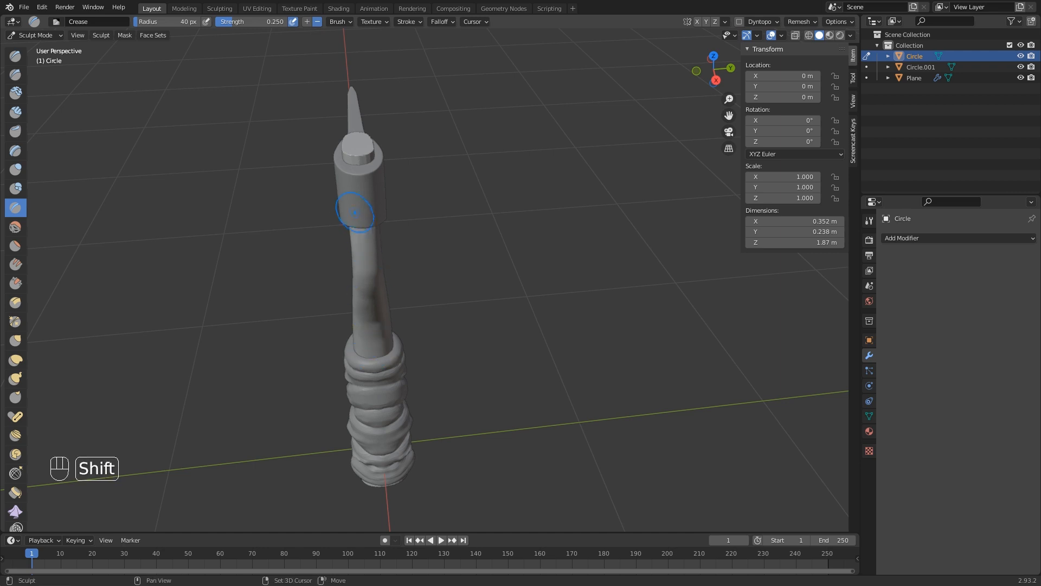
{"action": "middle_click_drag", "start_coordinate": [354, 213], "coordinate": [383, 308], "text": "shift"}
{"action": "middle_click_drag", "start_coordinate": [394, 417], "coordinate": [396, 227]}
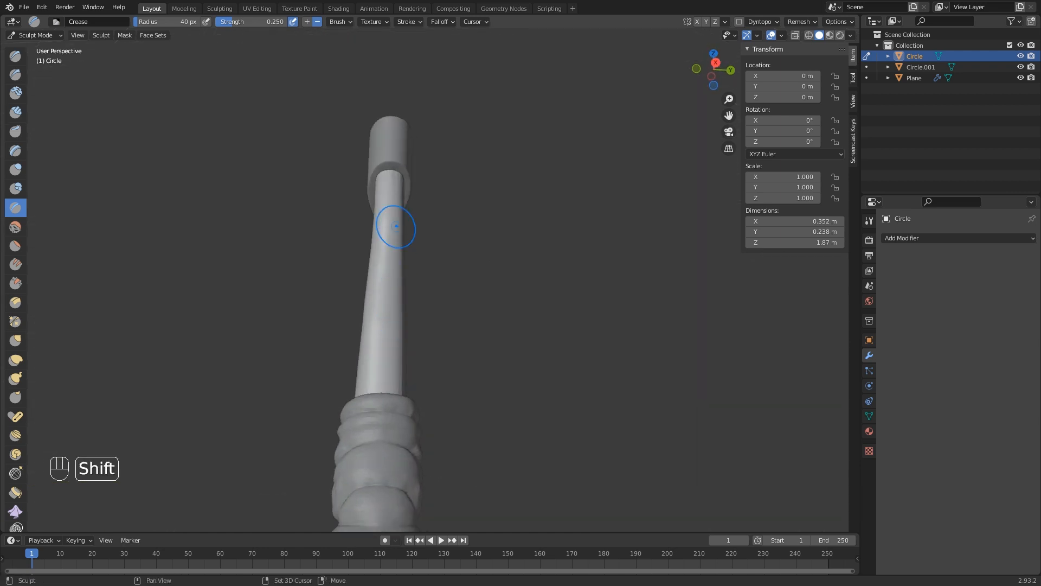
{"action": "middle_click_drag", "start_coordinate": [420, 192], "coordinate": [434, 197], "text": "shift"}
{"action": "middle_click_drag", "start_coordinate": [435, 197], "coordinate": [534, 230]}
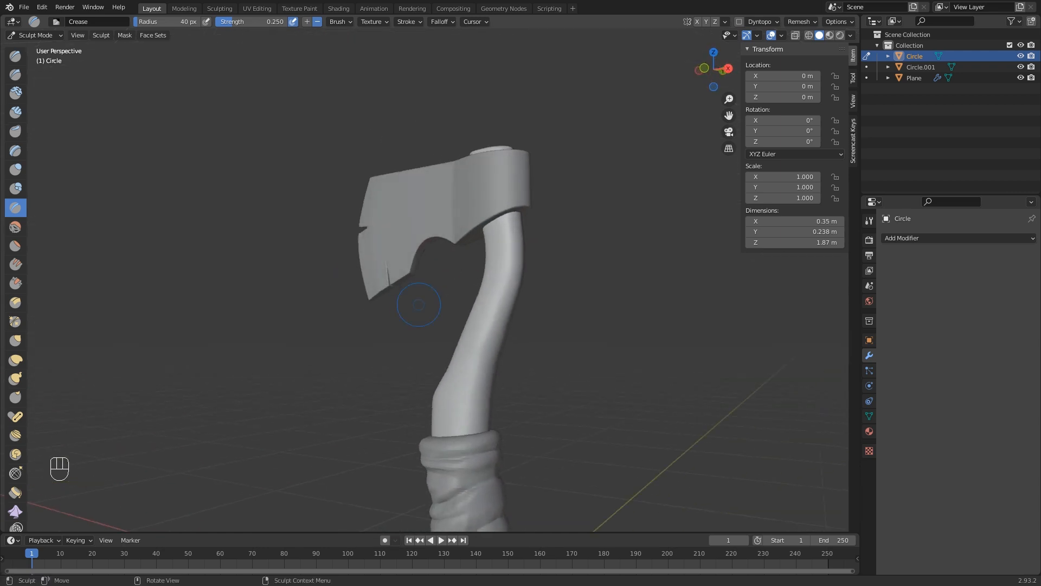
Smooth the rim of the slanted handle end protruding below the sleeve.
{"action": "middle_click_drag", "start_coordinate": [421, 304], "coordinate": [409, 135], "text": "shift"}
{"action": "middle_click_drag", "start_coordinate": [446, 233], "coordinate": [447, 217]}
{"action": "middle_click_drag", "start_coordinate": [447, 217], "coordinate": [447, 68], "text": "shift"}
{"action": "middle_click_drag", "start_coordinate": [446, 68], "coordinate": [455, 36]}
{"action": "middle_click_drag", "start_coordinate": [454, 335], "coordinate": [465, 337]}
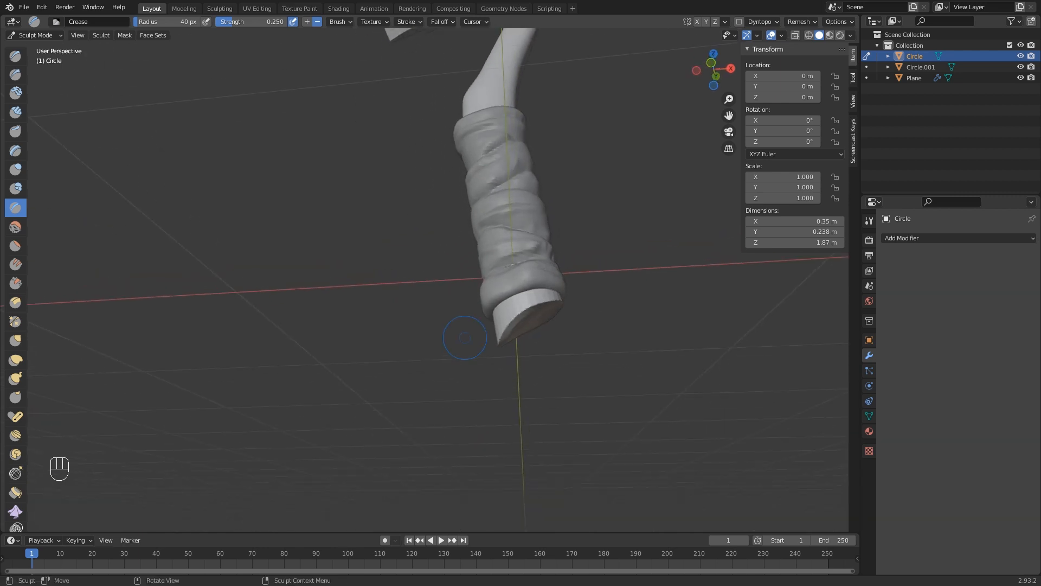
{"action": "scroll", "coordinate": [521, 314], "scroll_direction": "up", "scroll_amount": 3}
{"action": "left_click_drag", "start_coordinate": [556, 302], "coordinate": [560, 301], "text": "shift"}
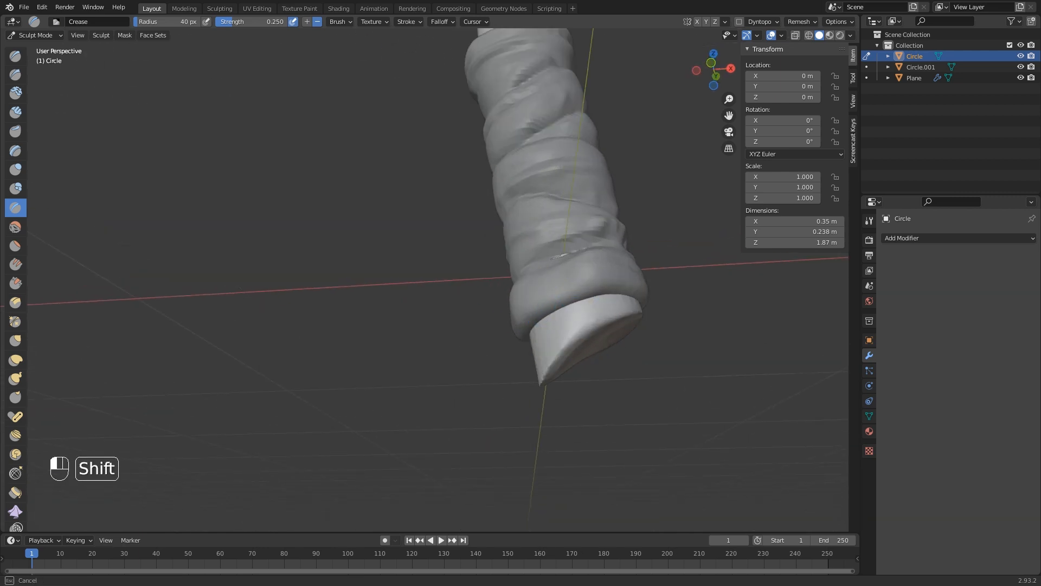
{"action": "middle_click_drag", "start_coordinate": [560, 260], "coordinate": [640, 248]}
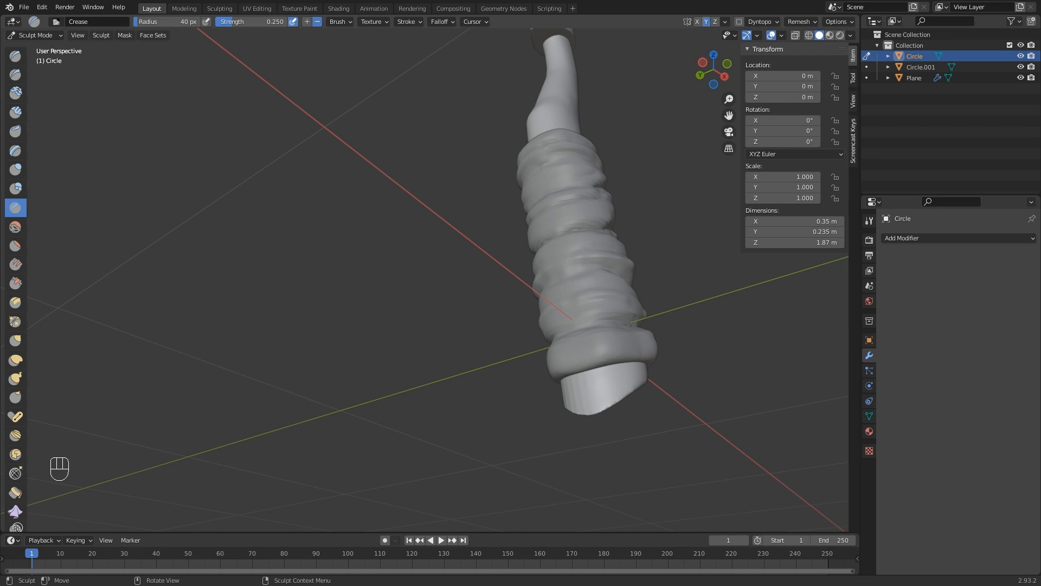
Smooth the sides, pointed tip and slanted cut face of the handle end protruding below the sleeve.
{"action": "middle_click_drag", "start_coordinate": [607, 380], "coordinate": [638, 374]}
{"action": "left_click_drag", "start_coordinate": [597, 386], "coordinate": [591, 388], "text": "shift"}
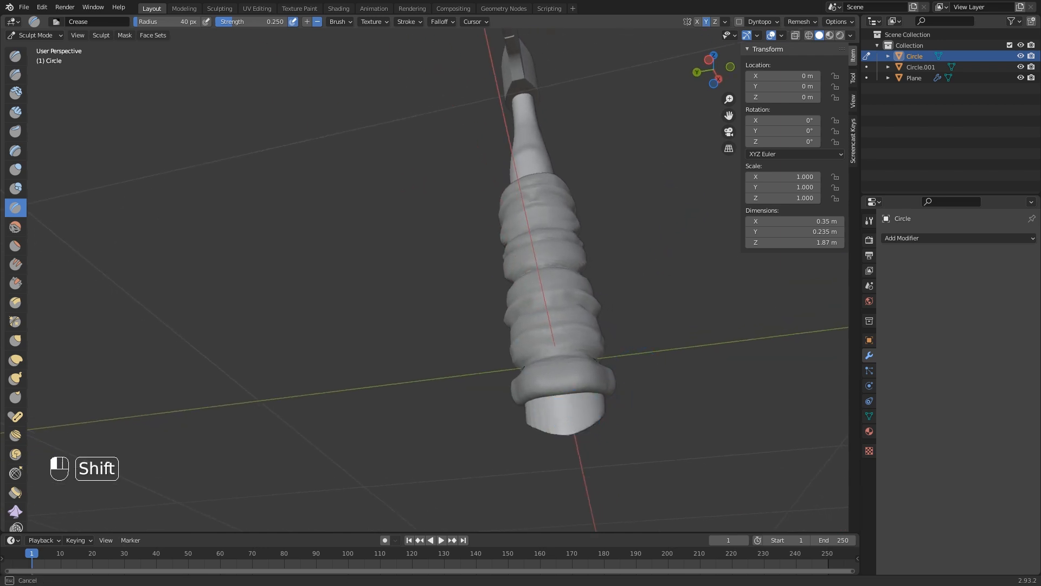
{"action": "middle_click_drag", "start_coordinate": [605, 415], "coordinate": [501, 368]}
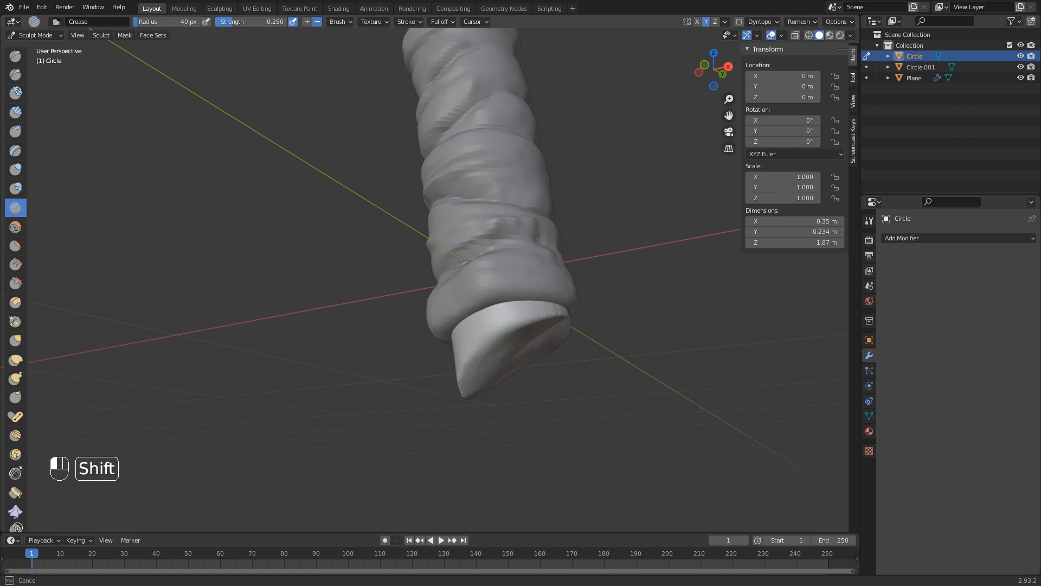
{"action": "left_click_drag", "start_coordinate": [480, 360], "coordinate": [483, 372], "text": "shift"}
{"action": "middle_click_drag", "start_coordinate": [485, 374], "coordinate": [448, 372]}
{"action": "left_click_drag", "start_coordinate": [426, 350], "coordinate": [386, 345], "text": "shift"}
{"action": "middle_click_drag", "start_coordinate": [380, 315], "coordinate": [319, 280]}
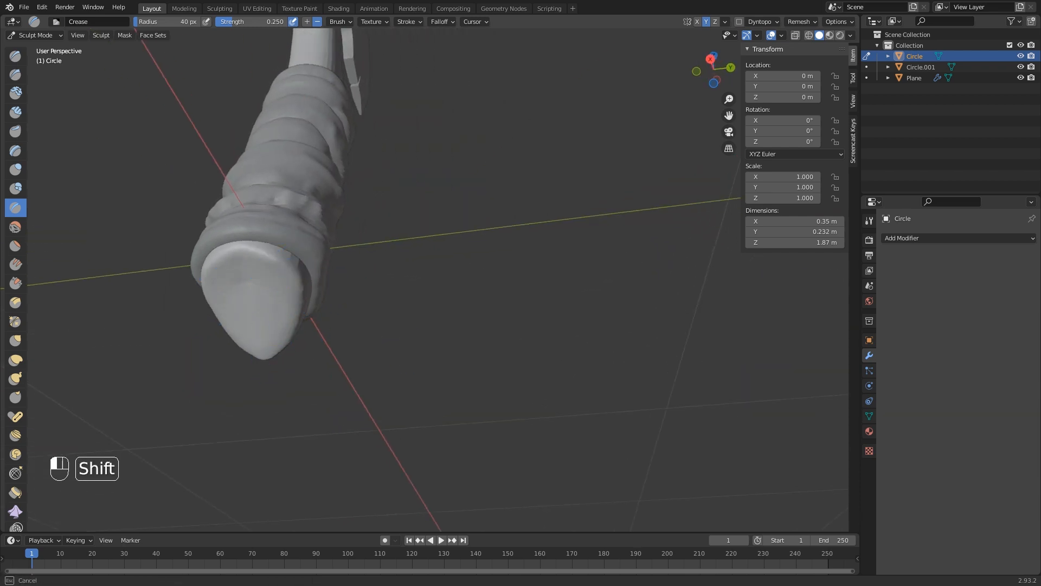
{"action": "left_click_drag", "start_coordinate": [264, 296], "coordinate": [262, 290], "text": "shift"}
{"action": "mouse_move", "coordinate": [296, 355]}
{"action": "middle_mouse_down"}
{"action": "mouse_move", "coordinate": [358, 332]}
{"action": "mouse_move", "coordinate": [498, 358]}
{"action": "middle_mouse_up"}
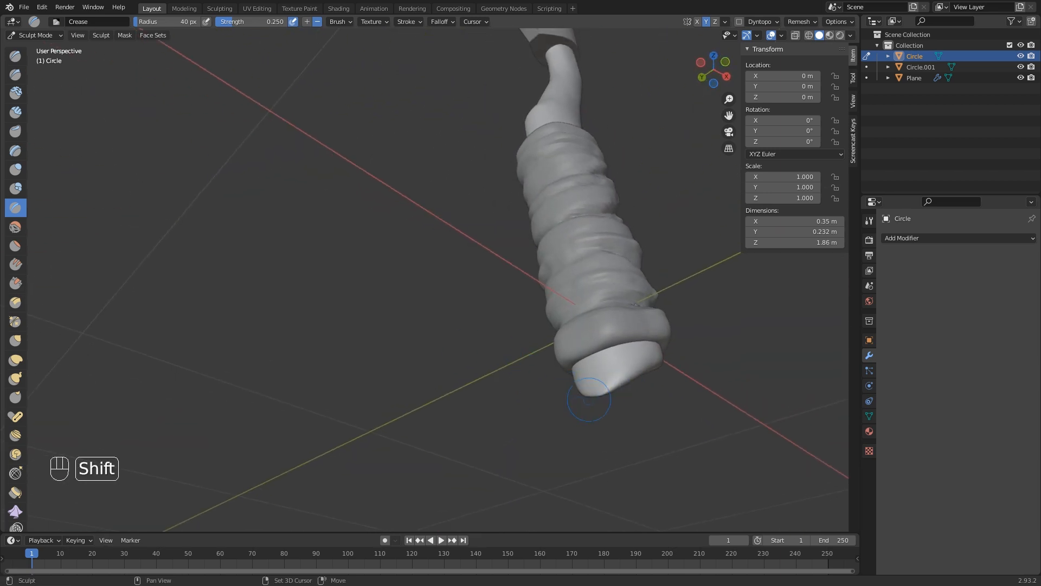
Smooth the handle's exposed upper shaft between the sleeve and the axe head.
{"action": "middle_click_drag", "start_coordinate": [623, 332], "coordinate": [591, 407]}
{"action": "middle_click_drag", "start_coordinate": [600, 174], "coordinate": [515, 352], "text": "shift"}
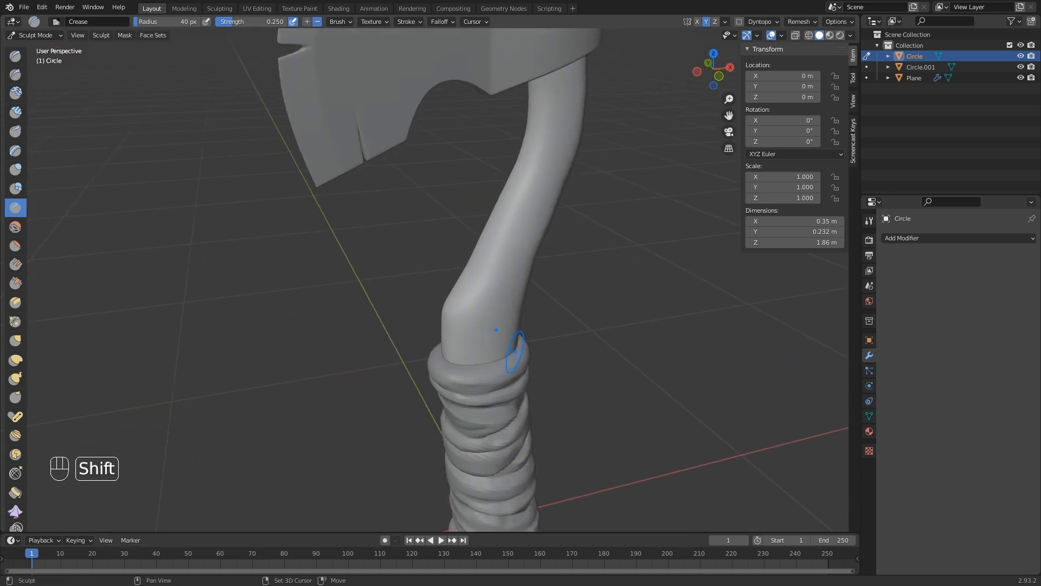
{"action": "middle_click_drag", "start_coordinate": [487, 275], "coordinate": [325, 216]}
{"action": "middle_click_drag", "start_coordinate": [279, 368], "coordinate": [417, 287]}
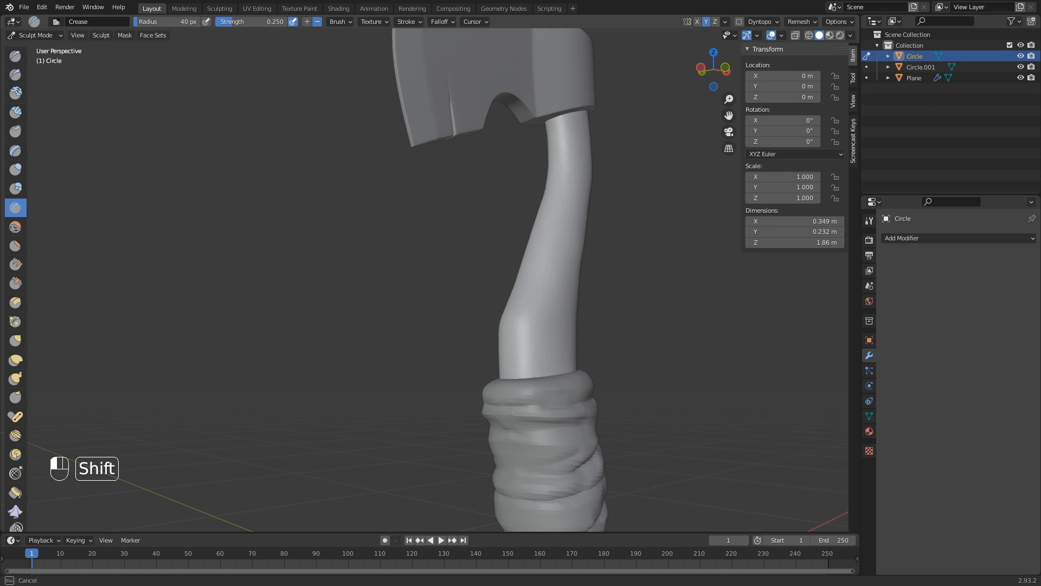
{"action": "left_click_drag", "start_coordinate": [565, 159], "coordinate": [561, 150], "text": "shift"}
{"action": "middle_click_drag", "start_coordinate": [561, 142], "coordinate": [535, 266], "text": "shift"}
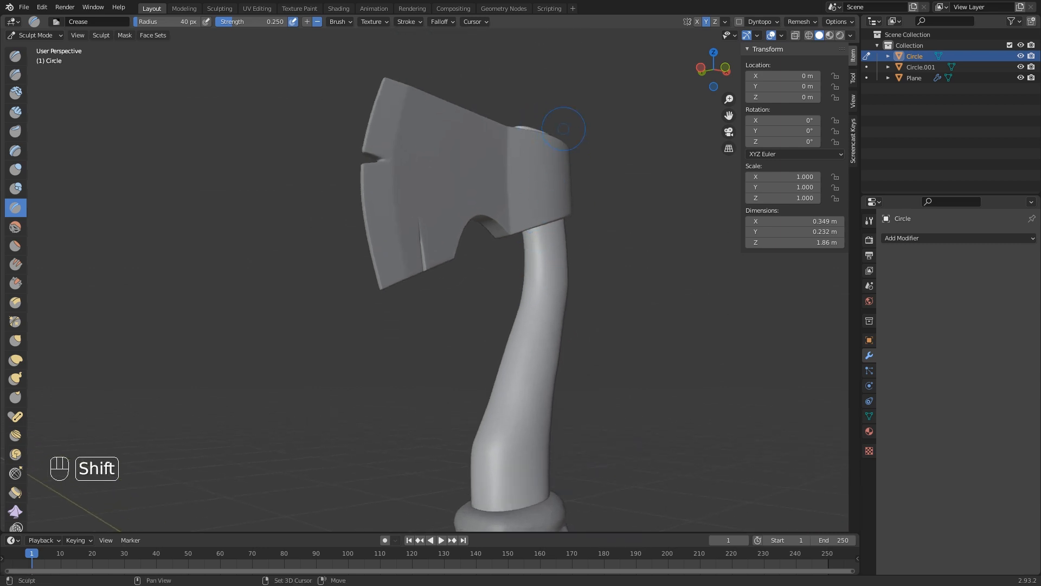
Smooth the handle's top end where it protrudes above the axe head.
{"action": "middle_click_drag", "start_coordinate": [564, 129], "coordinate": [349, 242]}
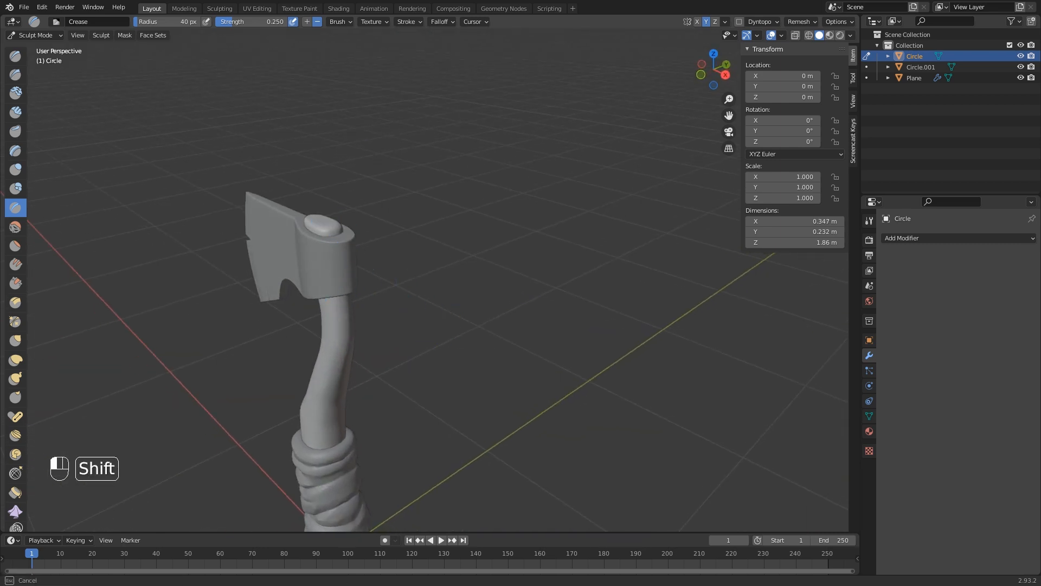
{"action": "middle_click_drag", "start_coordinate": [330, 412], "coordinate": [471, 261]}
{"action": "scroll", "coordinate": [446, 367], "scroll_direction": "up", "scroll_amount": 1}
{"action": "middle_click_drag", "start_coordinate": [477, 320], "coordinate": [430, 336]}
{"action": "middle_click_drag", "start_coordinate": [337, 249], "coordinate": [395, 277], "text": "shift"}
{"action": "middle_click_drag", "start_coordinate": [237, 273], "coordinate": [284, 279]}
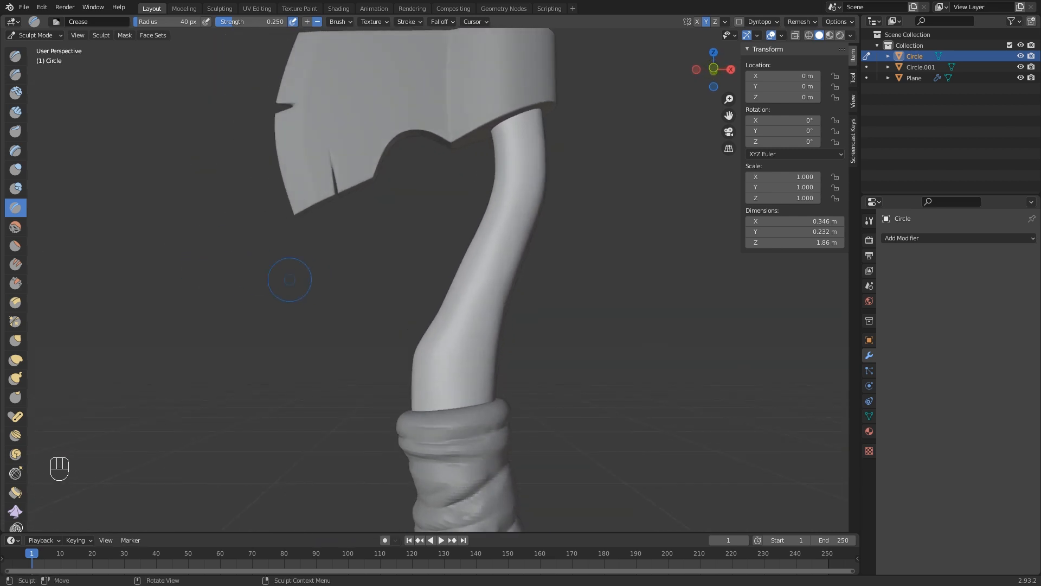
Switch to the Draw brush with a 3 px radius and try a short stroke above the sleeve in front view.
{"action": "left_click", "coordinate": [16, 56]}
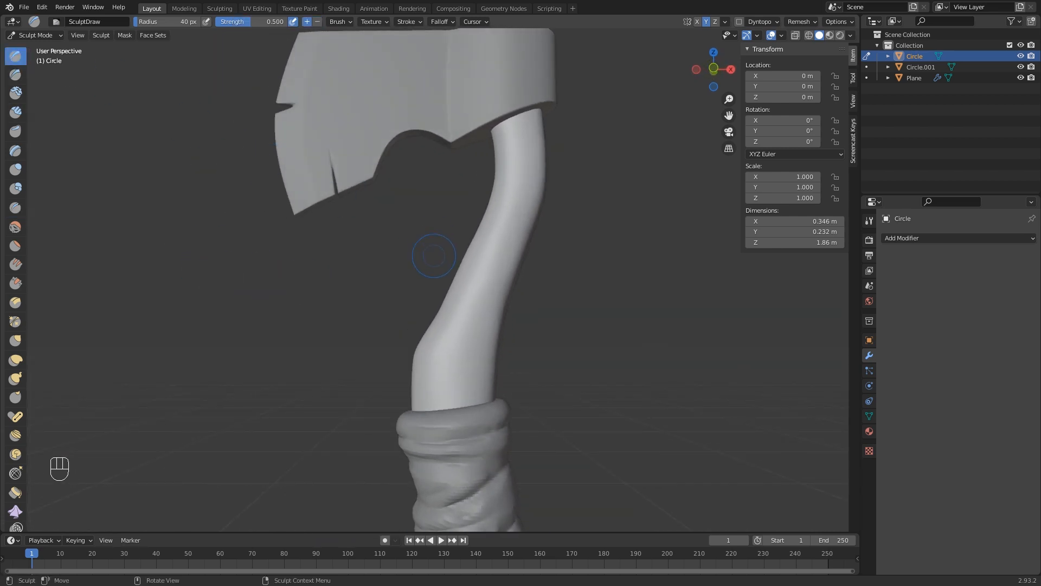
{"action": "middle_click_drag", "start_coordinate": [434, 255], "coordinate": [447, 265]}
{"action": "middle_click_drag", "start_coordinate": [514, 325], "coordinate": [448, 300], "text": "shift"}
{"action": "scroll", "coordinate": [517, 304], "scroll_direction": "up", "scroll_amount": 1}
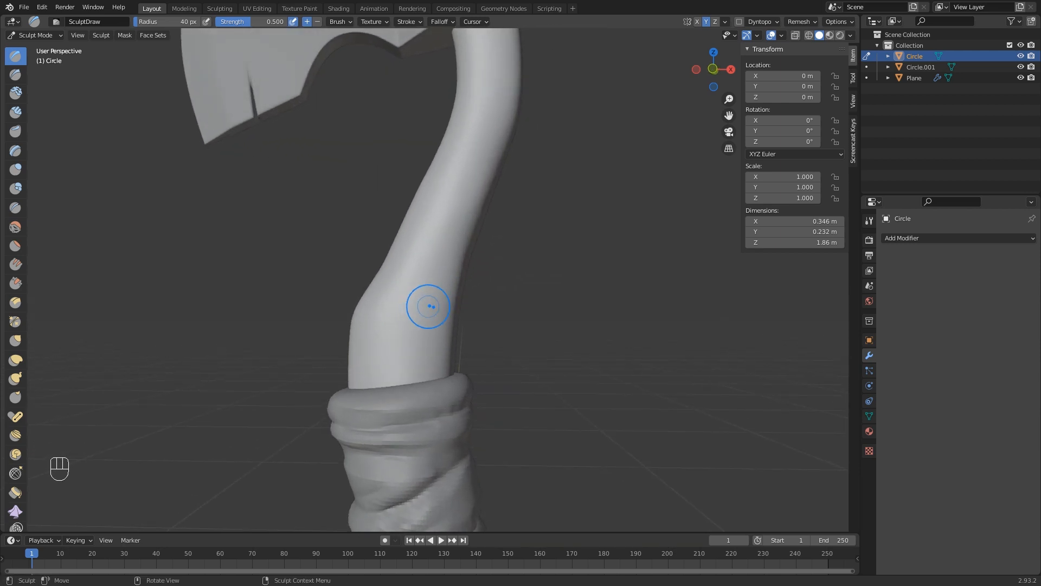
{"action": "key", "text": "f"}
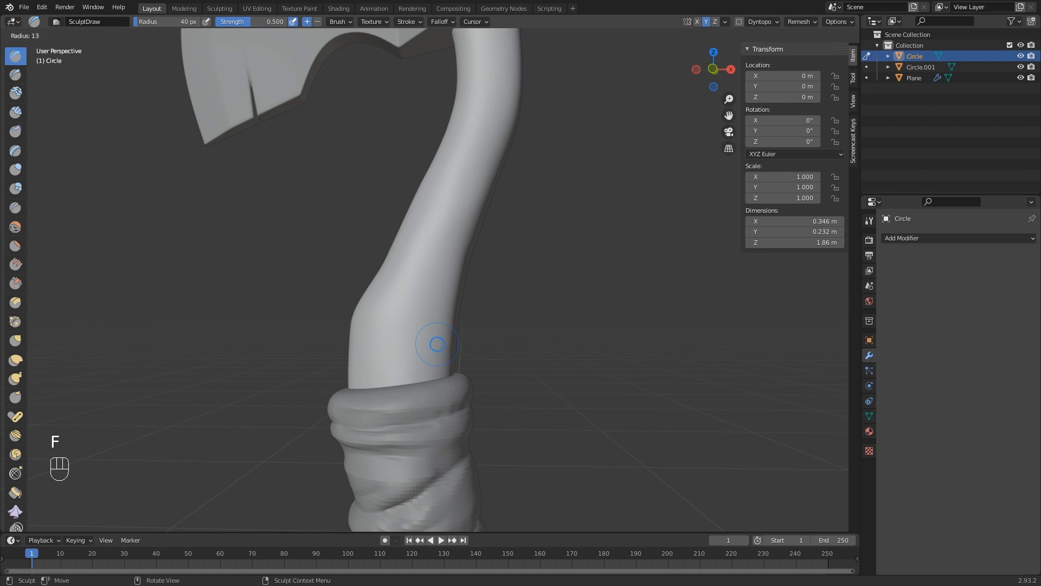
{"action": "left_click", "coordinate": [438, 345]}
{"action": "mouse_move", "coordinate": [418, 341]}
{"action": "middle_mouse_down", "text": "shift"}
{"action": "mouse_move", "coordinate": [437, 330]}
{"action": "mouse_move", "coordinate": [425, 338]}
{"action": "mouse_move", "coordinate": [457, 340]}
{"action": "middle_mouse_up", "text": "shift"}
{"action": "scroll", "coordinate": [439, 342], "scroll_direction": "up", "scroll_amount": 1}
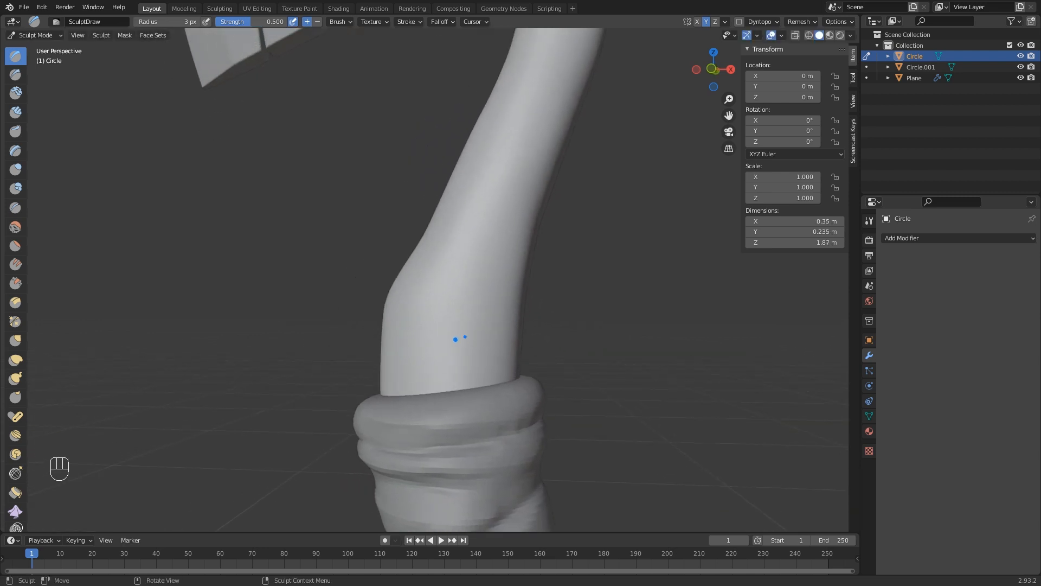
{"action": "key", "text": "KP_1"}
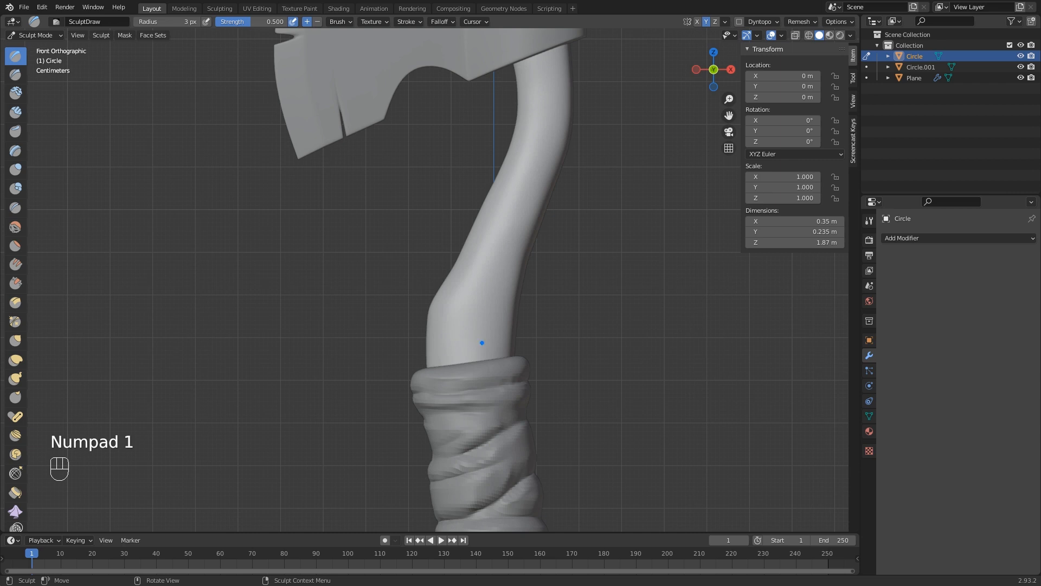
{"action": "left_click_drag", "start_coordinate": [481, 350], "coordinate": [479, 355]}
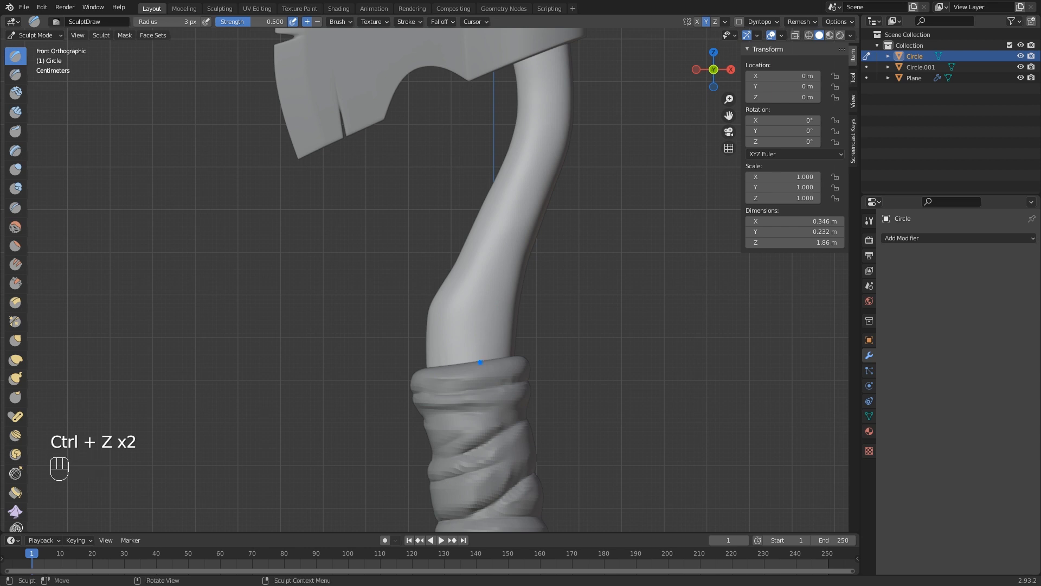
Set the brush radius to 8 px and carve lengthwise wood-grain grooves into the shaft just above the sleeve.
{"action": "key", "text": "f"}
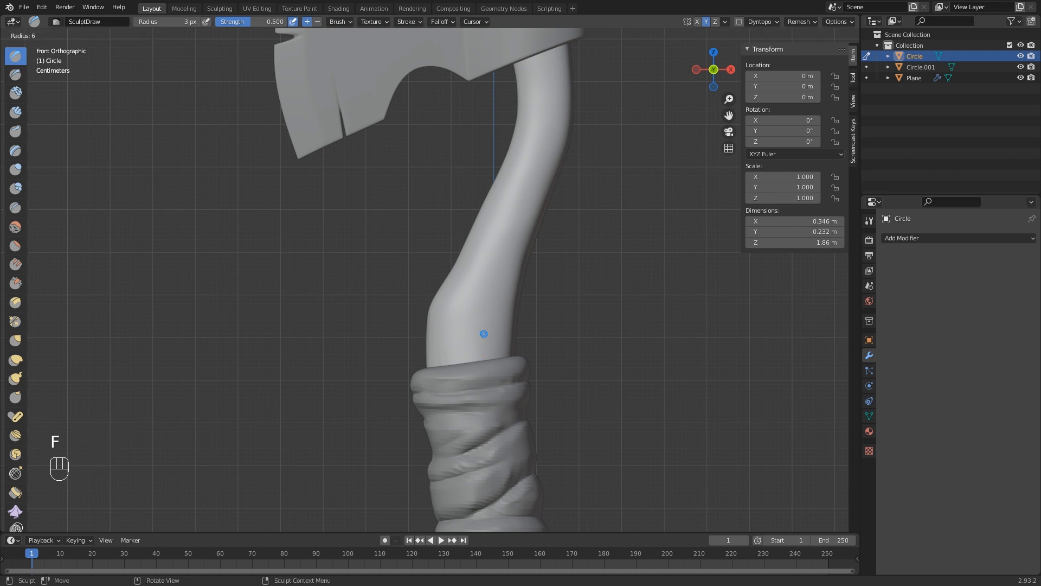
{"action": "left_click", "coordinate": [484, 334]}
{"action": "left_click_drag", "start_coordinate": [484, 372], "coordinate": [484, 340], "text": "ctrl"}
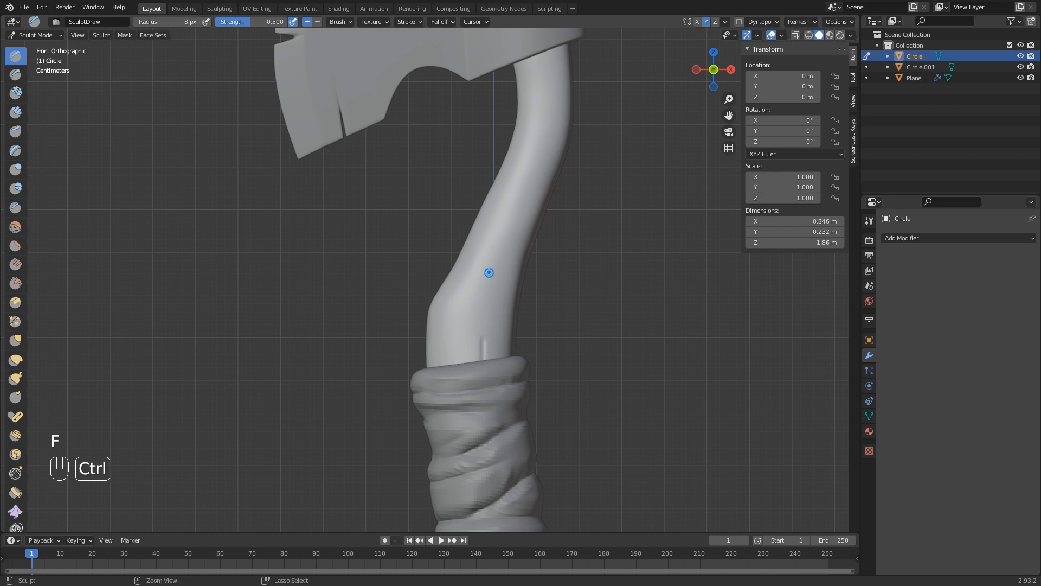
{"action": "left_click_drag", "start_coordinate": [490, 281], "coordinate": [482, 358], "text": "ctrl"}
{"action": "left_click_drag", "start_coordinate": [491, 306], "coordinate": [489, 358], "text": "ctrl"}
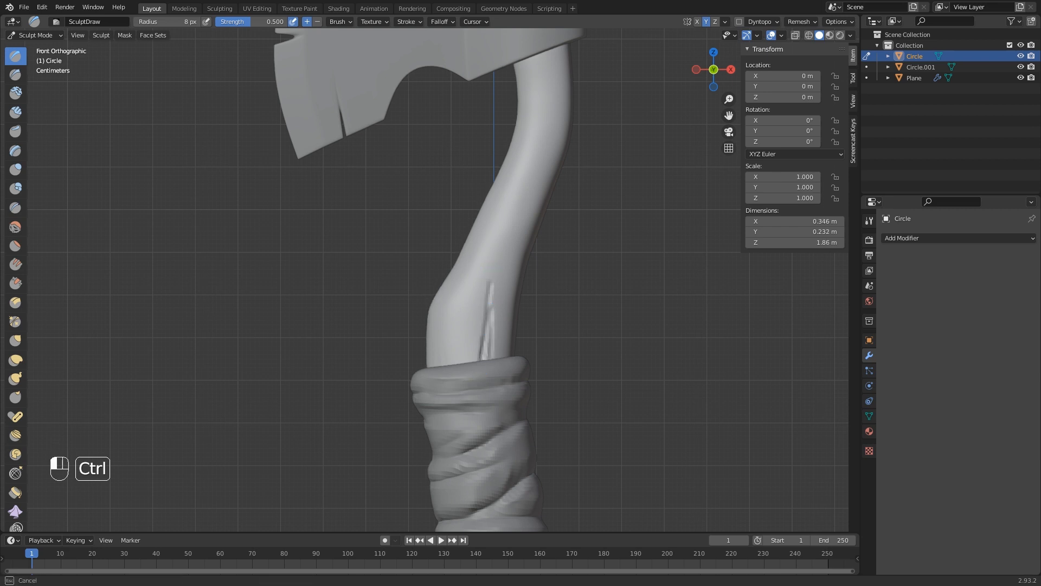
{"action": "mouse_move", "coordinate": [492, 294]}
{"action": "left_mouse_down", "text": "ctrl"}
{"action": "mouse_move", "coordinate": [487, 358]}
{"action": "mouse_move", "coordinate": [459, 362]}
{"action": "mouse_move", "coordinate": [459, 377]}
{"action": "left_mouse_up", "text": "ctrl"}
{"action": "left_click_drag", "start_coordinate": [461, 377], "coordinate": [484, 288], "text": "ctrl"}
Carve a long thin crack up the middle of the shaft and more grooves branching down to the sleeve.
{"action": "middle_click_drag", "start_coordinate": [512, 255], "coordinate": [537, 358]}
{"action": "left_click_drag", "start_coordinate": [612, 275], "coordinate": [519, 467], "text": "ctrl"}
{"action": "middle_click_drag", "start_coordinate": [518, 468], "coordinate": [507, 379]}
{"action": "left_click_drag", "start_coordinate": [509, 342], "coordinate": [506, 352], "text": "ctrl"}
{"action": "left_click_drag", "start_coordinate": [470, 432], "coordinate": [455, 453], "text": "ctrl"}
{"action": "left_click_drag", "start_coordinate": [477, 402], "coordinate": [456, 454], "text": "ctrl"}
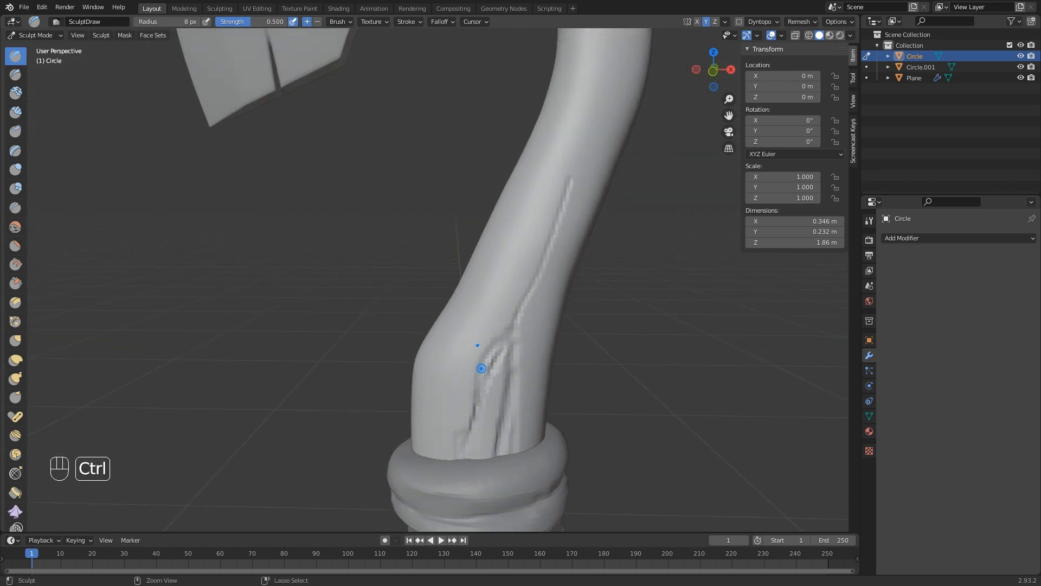
{"action": "left_click_drag", "start_coordinate": [482, 367], "coordinate": [453, 455], "text": "ctrl"}
{"action": "scroll", "coordinate": [481, 353], "scroll_direction": "down", "scroll_amount": 3}
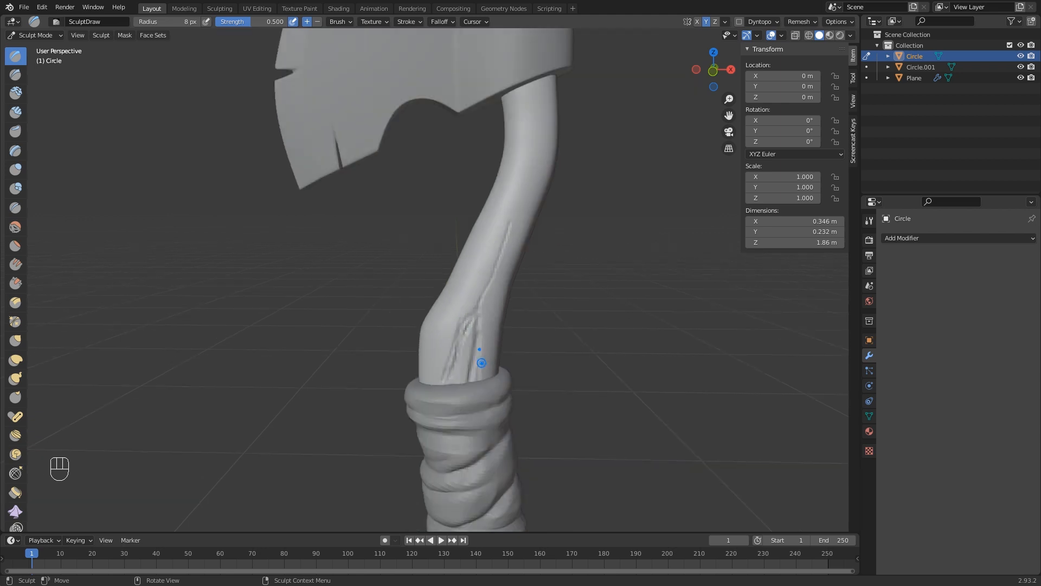
Set the brush radius to 17 px and deepen the groove cluster above the sleeve.
{"action": "key", "text": "f"}
{"action": "left_click", "coordinate": [468, 340]}
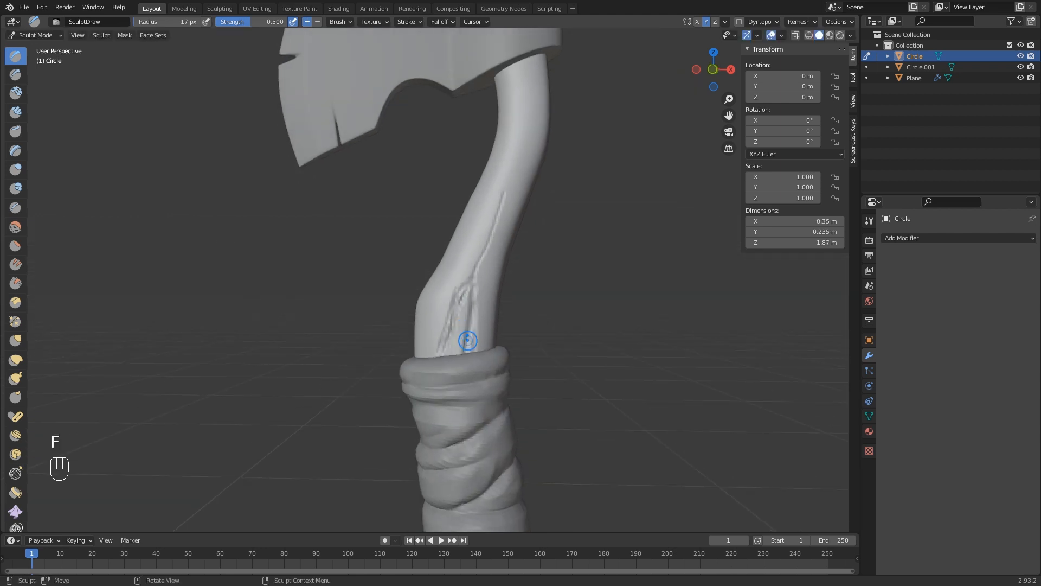
{"action": "mouse_move", "coordinate": [466, 297]}
{"action": "left_mouse_down", "text": "ctrl"}
{"action": "mouse_move", "coordinate": [441, 351]}
{"action": "mouse_move", "coordinate": [452, 376]}
{"action": "mouse_move", "coordinate": [451, 333]}
{"action": "mouse_move", "coordinate": [443, 353]}
{"action": "left_mouse_up", "text": "ctrl"}
Smooth the long crack and the carved grooves above the sleeve to soften their edges.
{"action": "mouse_move", "coordinate": [483, 291]}
{"action": "middle_mouse_down"}
{"action": "mouse_move", "coordinate": [464, 305]}
{"action": "mouse_move", "coordinate": [475, 306]}
{"action": "middle_mouse_up"}
{"action": "mouse_move", "coordinate": [480, 262]}
{"action": "middle_mouse_down"}
{"action": "mouse_move", "coordinate": [485, 252]}
{"action": "mouse_move", "coordinate": [502, 270]}
{"action": "middle_mouse_up"}
{"action": "left_click_drag", "start_coordinate": [516, 235], "coordinate": [472, 332], "text": "shift"}
{"action": "left_click_drag", "start_coordinate": [491, 282], "coordinate": [446, 379], "text": "shift"}
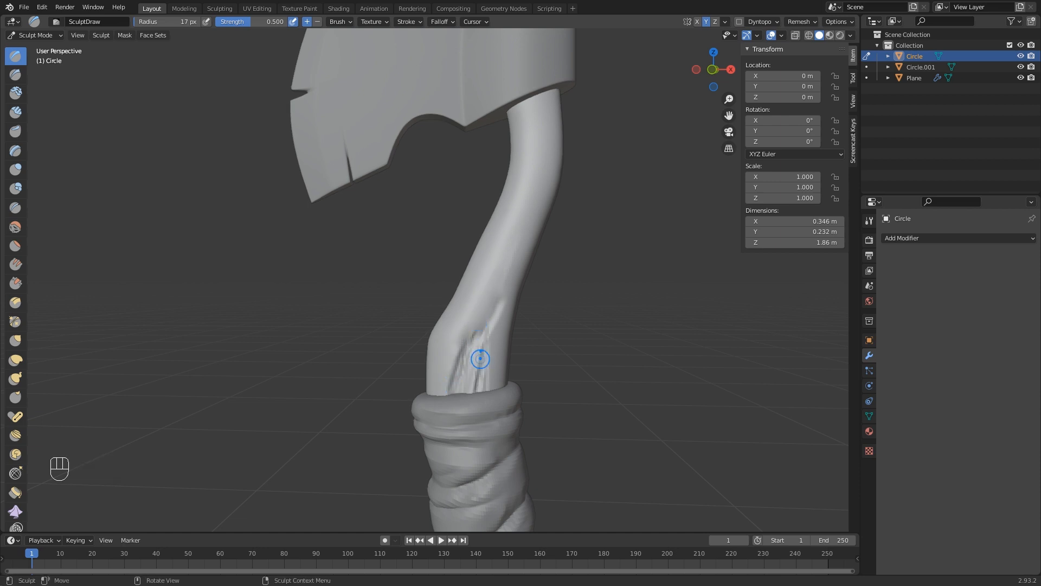
{"action": "middle_click_drag", "start_coordinate": [487, 328], "coordinate": [495, 320]}
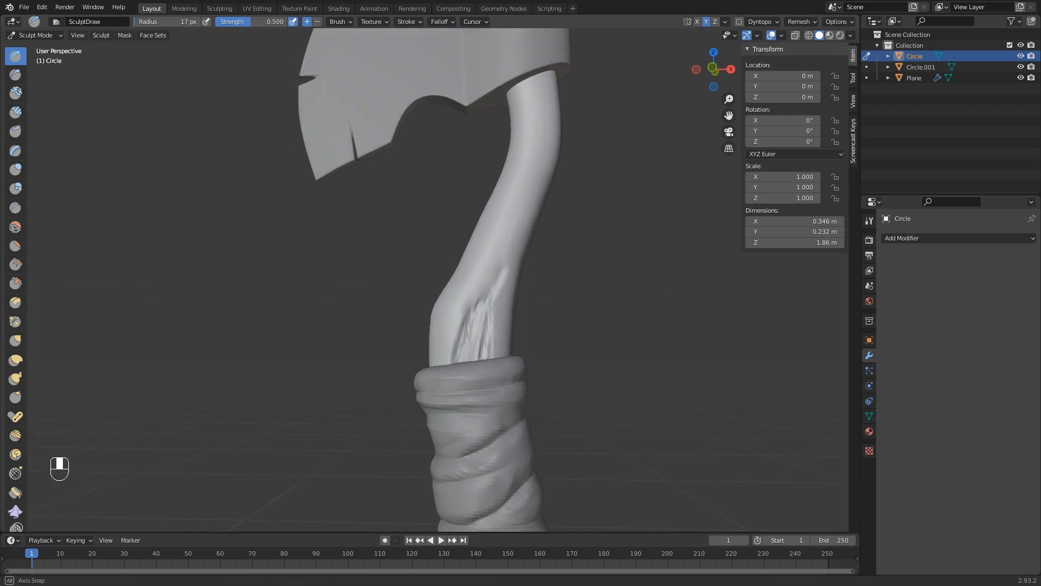
Set the brush radius to 9 px and recarve the long crack from mid-shaft down into the grooves above the sleeve.
{"action": "key", "text": "f"}
{"action": "left_click", "coordinate": [491, 320]}
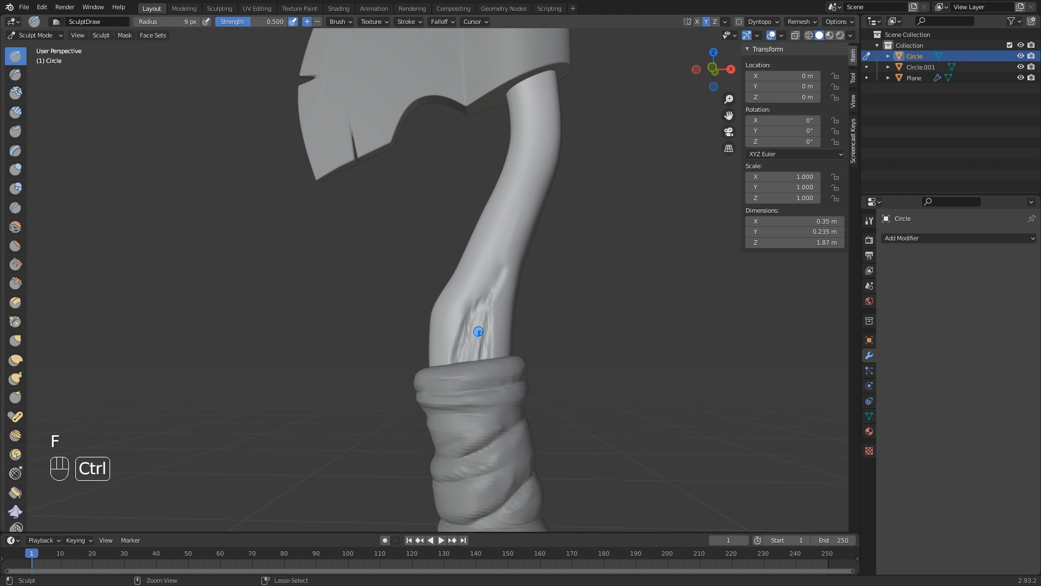
{"action": "mouse_move", "coordinate": [472, 342]}
{"action": "left_mouse_down", "text": "ctrl"}
{"action": "mouse_move", "coordinate": [514, 234]}
{"action": "mouse_move", "coordinate": [496, 287]}
{"action": "left_mouse_up", "text": "ctrl"}
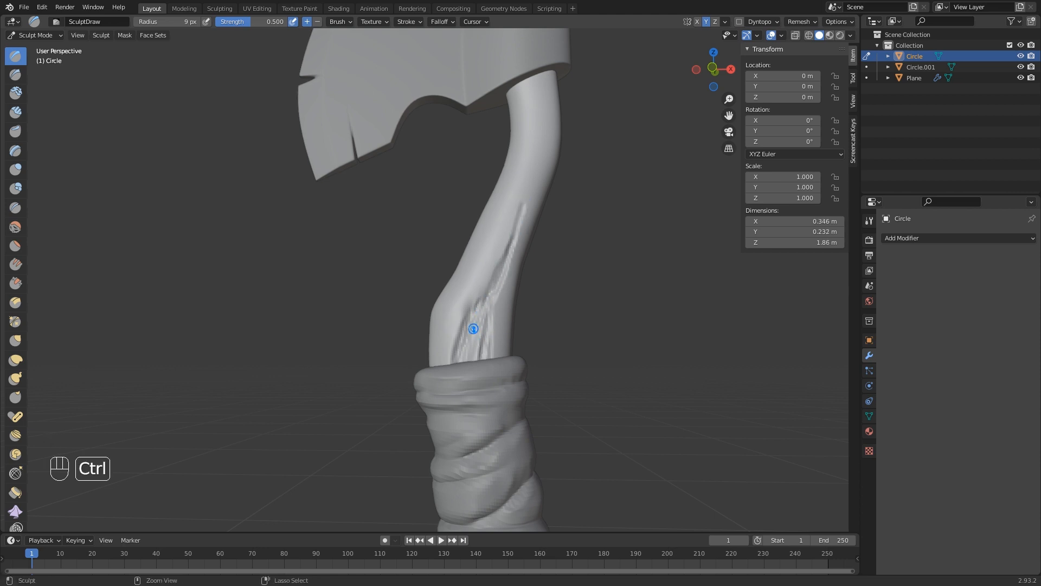
{"action": "left_click_drag", "start_coordinate": [515, 249], "coordinate": [480, 343], "text": "ctrl"}
{"action": "left_click_drag", "start_coordinate": [487, 298], "coordinate": [478, 344], "text": "ctrl"}
Carve short lengthwise grooves into the shaft just under the axe head and smooth them.
{"action": "mouse_move", "coordinate": [480, 342]}
{"action": "middle_mouse_down"}
{"action": "mouse_move", "coordinate": [461, 356]}
{"action": "mouse_move", "coordinate": [487, 258]}
{"action": "middle_mouse_up"}
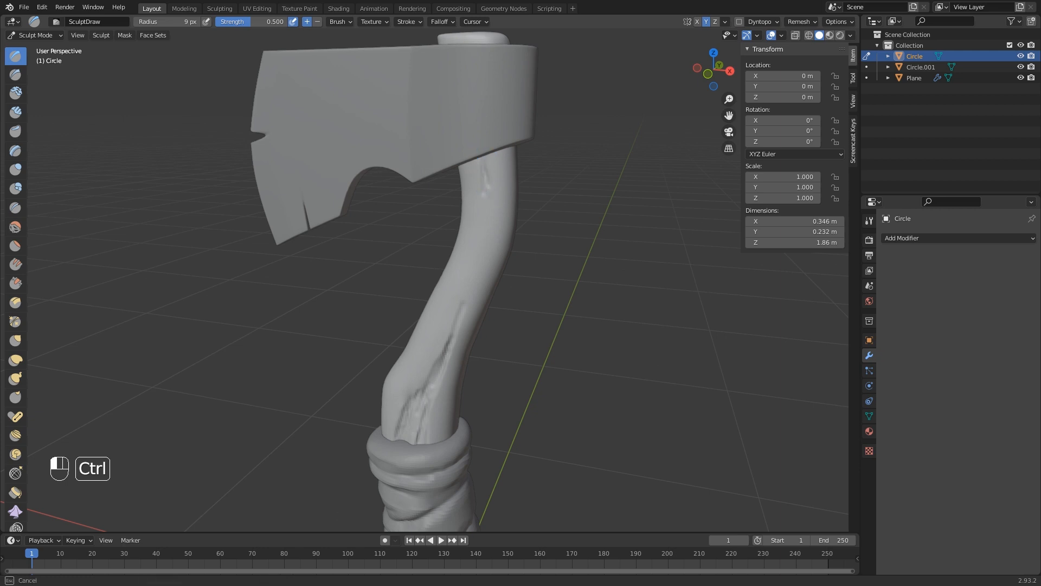
{"action": "middle_click_drag", "start_coordinate": [483, 201], "coordinate": [505, 198]}
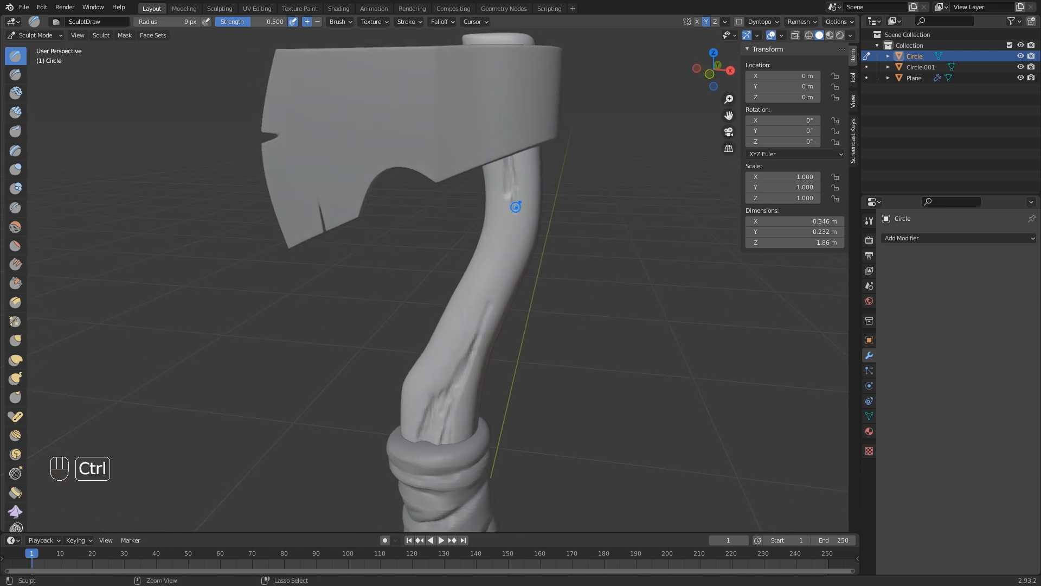
{"action": "middle_click_drag", "start_coordinate": [515, 206], "coordinate": [500, 135]}
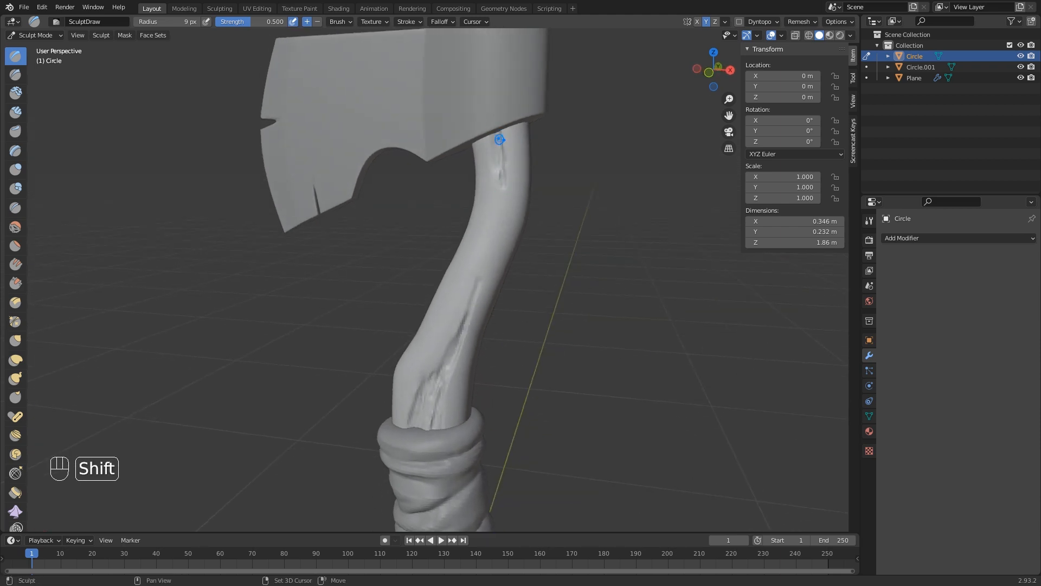
{"action": "left_click_drag", "start_coordinate": [500, 139], "coordinate": [502, 174], "text": "shift"}
{"action": "middle_click_drag", "start_coordinate": [505, 170], "coordinate": [520, 196]}
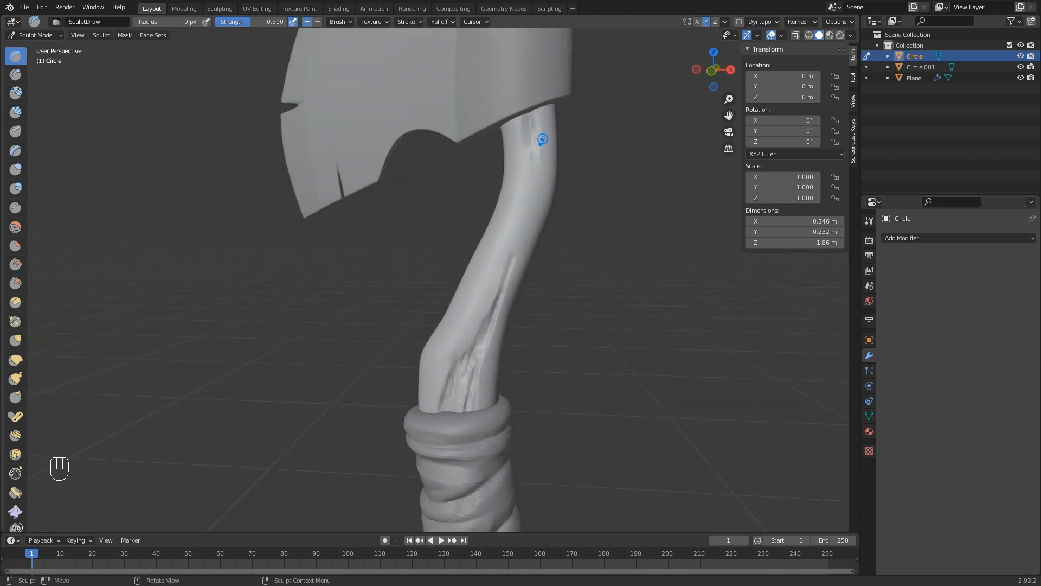
Carve a grain groove from under the axe head down toward the mid-shaft crack and smooth it.
{"action": "left_click_drag", "start_coordinate": [534, 110], "coordinate": [538, 165], "text": "ctrl"}
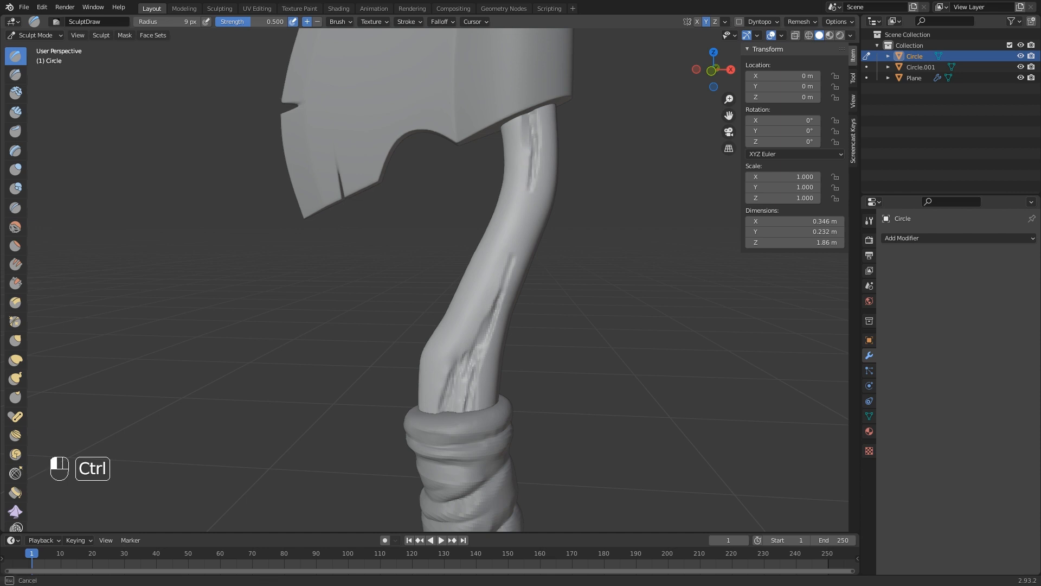
{"action": "left_click_drag", "start_coordinate": [519, 215], "coordinate": [495, 265], "text": "ctrl"}
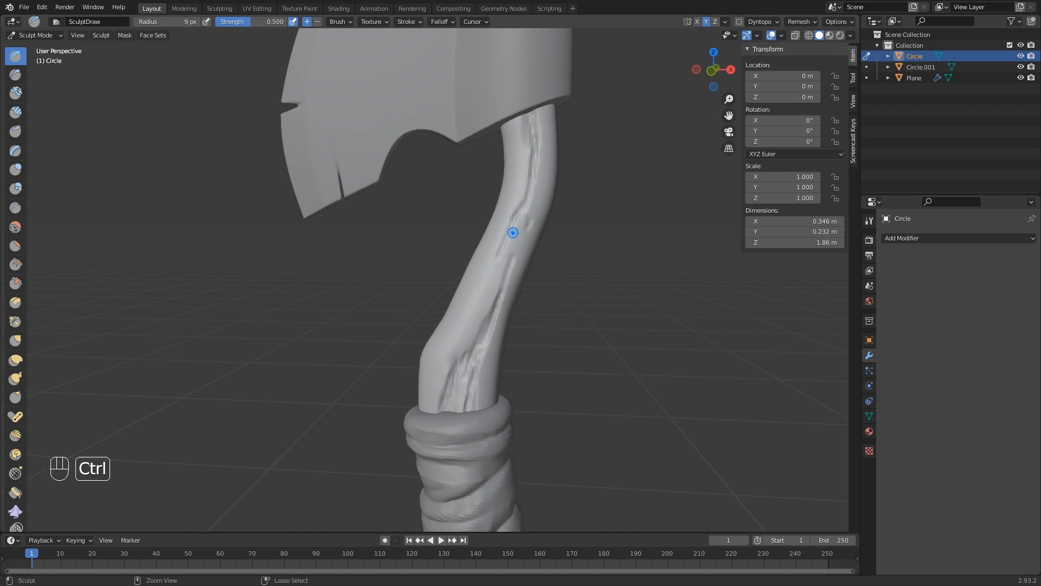
{"action": "left_click_drag", "start_coordinate": [526, 192], "coordinate": [500, 260], "text": "shift"}
{"action": "middle_click_drag", "start_coordinate": [480, 179], "coordinate": [430, 171]}
{"action": "left_click_drag", "start_coordinate": [430, 171], "coordinate": [432, 254], "text": "shift"}
Carve a wood knot with concentric rings into the shaft's bend just above the sleeve, on the blade side.
{"action": "mouse_move", "coordinate": [432, 253]}
{"action": "middle_mouse_down"}
{"action": "mouse_move", "coordinate": [508, 239]}
{"action": "mouse_move", "coordinate": [468, 237]}
{"action": "mouse_move", "coordinate": [530, 242]}
{"action": "mouse_move", "coordinate": [478, 247]}
{"action": "mouse_move", "coordinate": [411, 232]}
{"action": "middle_mouse_up"}
{"action": "scroll", "coordinate": [531, 242], "scroll_direction": "up", "scroll_amount": 3}
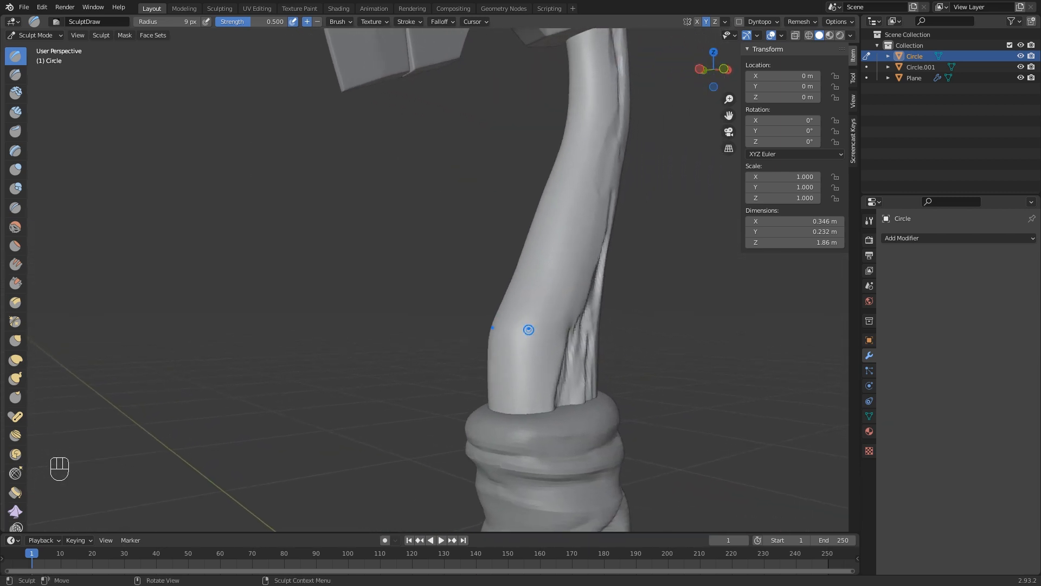
{"action": "scroll", "coordinate": [531, 334], "scroll_direction": "up", "scroll_amount": 1}
{"action": "middle_click_drag", "start_coordinate": [557, 332], "coordinate": [510, 322], "text": "shift"}
{"action": "mouse_move", "coordinate": [521, 297]}
{"action": "left_mouse_down", "text": "ctrl"}
{"action": "mouse_move", "coordinate": [516, 333]}
{"action": "mouse_move", "coordinate": [481, 372]}
{"action": "mouse_move", "coordinate": [513, 339]}
{"action": "left_mouse_up", "text": "ctrl"}
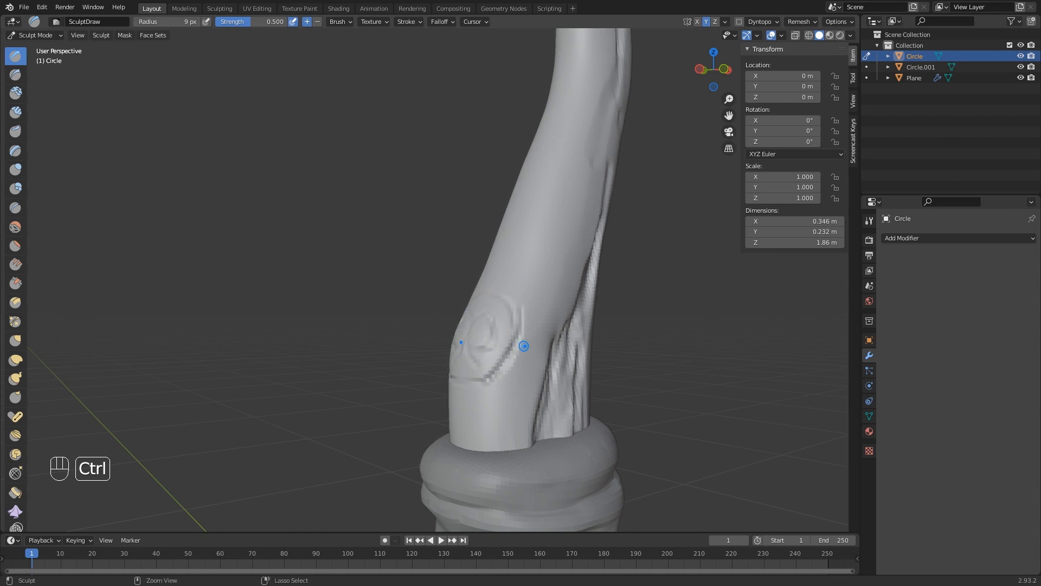
{"action": "middle_click_drag", "start_coordinate": [520, 313], "coordinate": [544, 319]}
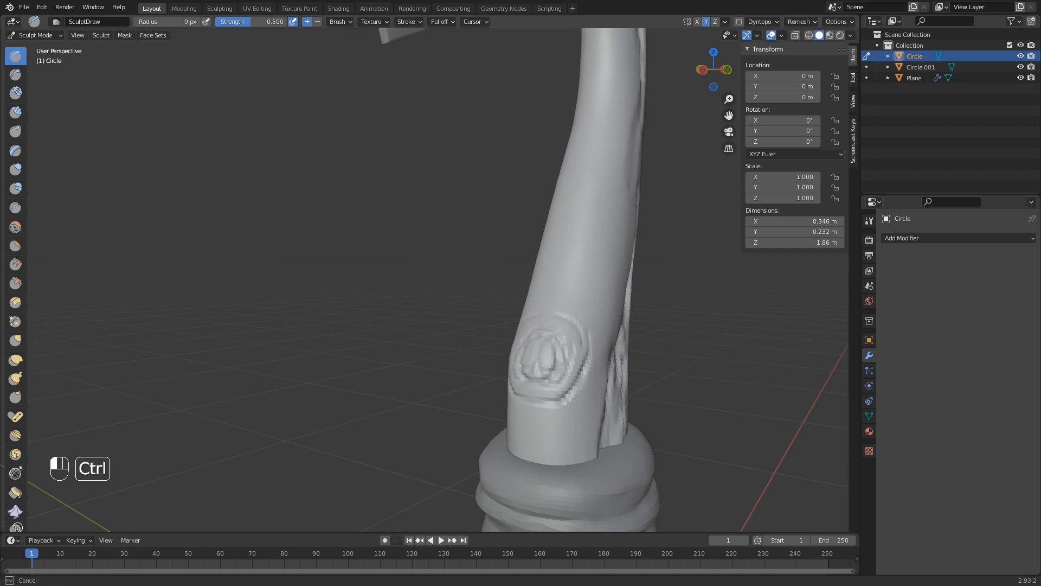
{"action": "middle_click_drag", "start_coordinate": [537, 361], "coordinate": [485, 385]}
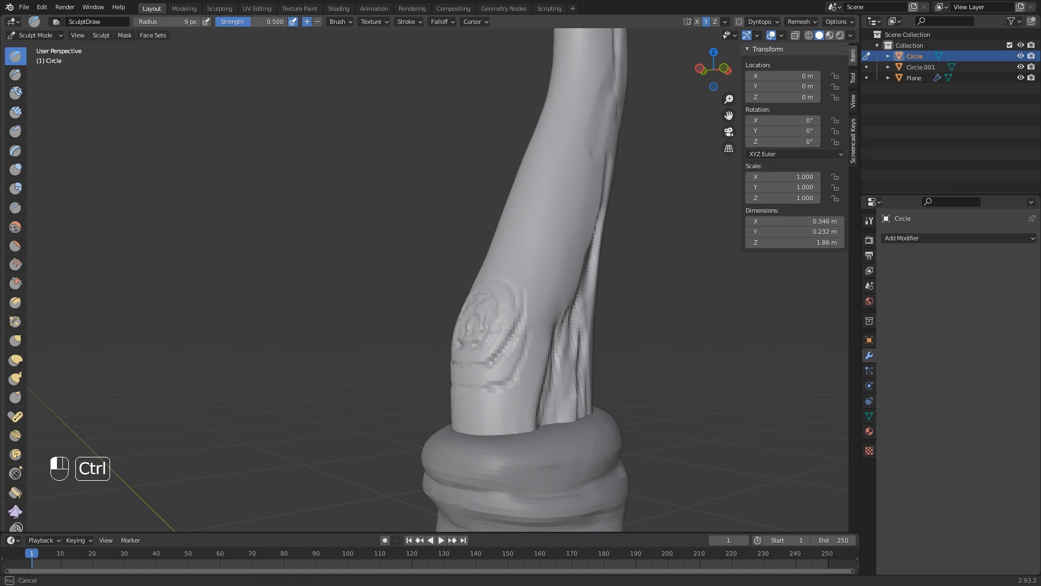
Carve curved grain lines around the knot and lengthwise grooves running up the shaft from it.
{"action": "left_click_drag", "start_coordinate": [510, 383], "coordinate": [543, 304], "text": "ctrl"}
{"action": "left_click_drag", "start_coordinate": [534, 268], "coordinate": [504, 371], "text": "ctrl"}
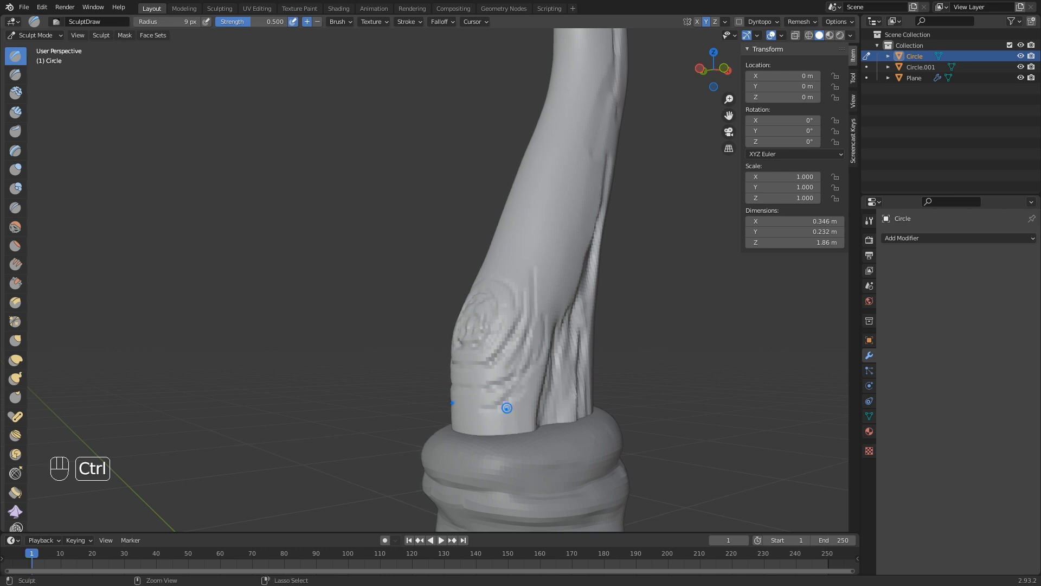
{"action": "left_click_drag", "start_coordinate": [507, 408], "coordinate": [542, 347], "text": "ctrl"}
{"action": "scroll", "coordinate": [542, 320], "scroll_direction": "down", "scroll_amount": 5}
{"action": "middle_click_drag", "start_coordinate": [497, 295], "coordinate": [472, 402]}
{"action": "scroll", "coordinate": [476, 300], "scroll_direction": "up", "scroll_amount": 2}
{"action": "left_click_drag", "start_coordinate": [461, 396], "coordinate": [484, 317], "text": "ctrl"}
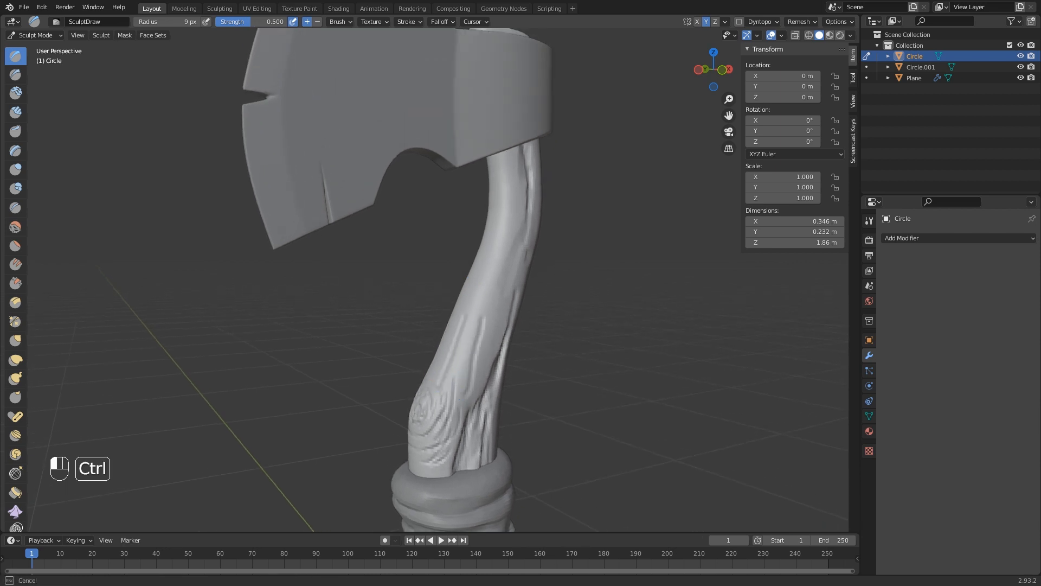
Set the brush radius to 16 px and smooth the lengthwise grooves above the knot.
{"action": "middle_click_drag", "start_coordinate": [450, 393], "coordinate": [467, 331]}
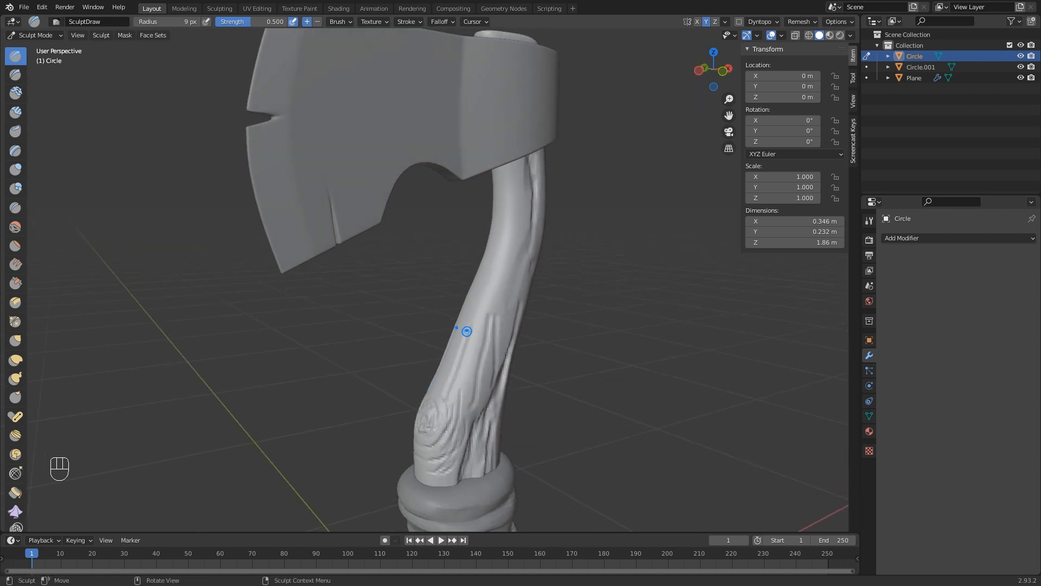
{"action": "key", "text": "f"}
{"action": "left_click", "coordinate": [474, 327]}
{"action": "scroll", "coordinate": [468, 389], "scroll_direction": "up", "scroll_amount": 1}
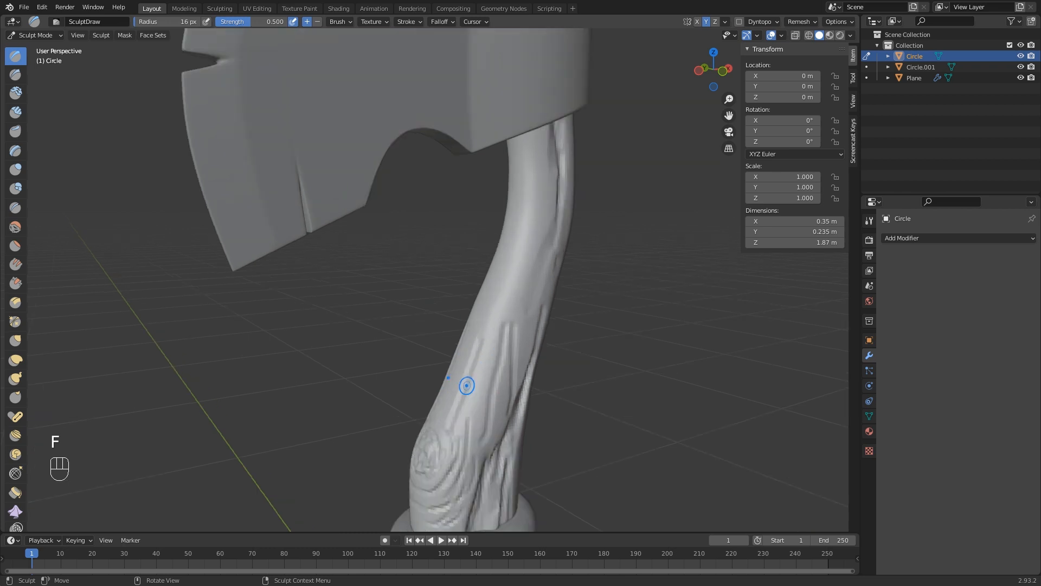
{"action": "left_click_drag", "start_coordinate": [479, 353], "coordinate": [489, 349], "text": "shift"}
{"action": "mouse_move", "coordinate": [441, 408]}
{"action": "left_mouse_down", "text": "shift"}
{"action": "mouse_move", "coordinate": [458, 435]}
{"action": "mouse_move", "coordinate": [491, 374]}
{"action": "left_mouse_up", "text": "shift"}
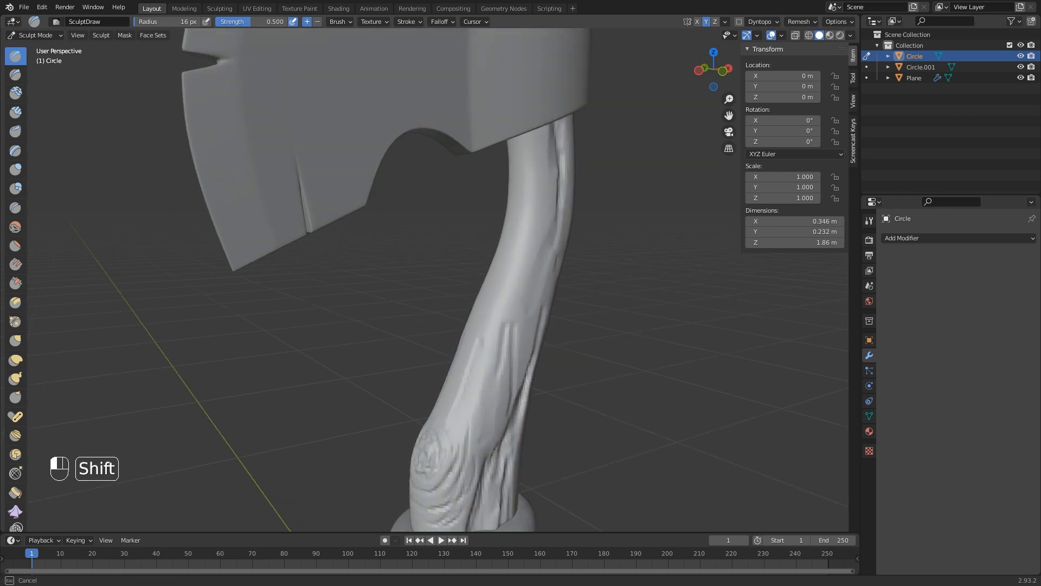
{"action": "mouse_move", "coordinate": [509, 321]}
{"action": "left_mouse_down", "text": "shift"}
{"action": "mouse_move", "coordinate": [514, 399]}
{"action": "mouse_move", "coordinate": [501, 398]}
{"action": "left_mouse_up", "text": "shift"}
{"action": "mouse_move", "coordinate": [499, 400]}
{"action": "middle_mouse_down"}
{"action": "mouse_move", "coordinate": [498, 358]}
{"action": "mouse_move", "coordinate": [458, 333]}
{"action": "mouse_move", "coordinate": [482, 374]}
{"action": "mouse_move", "coordinate": [478, 416]}
{"action": "middle_mouse_up"}
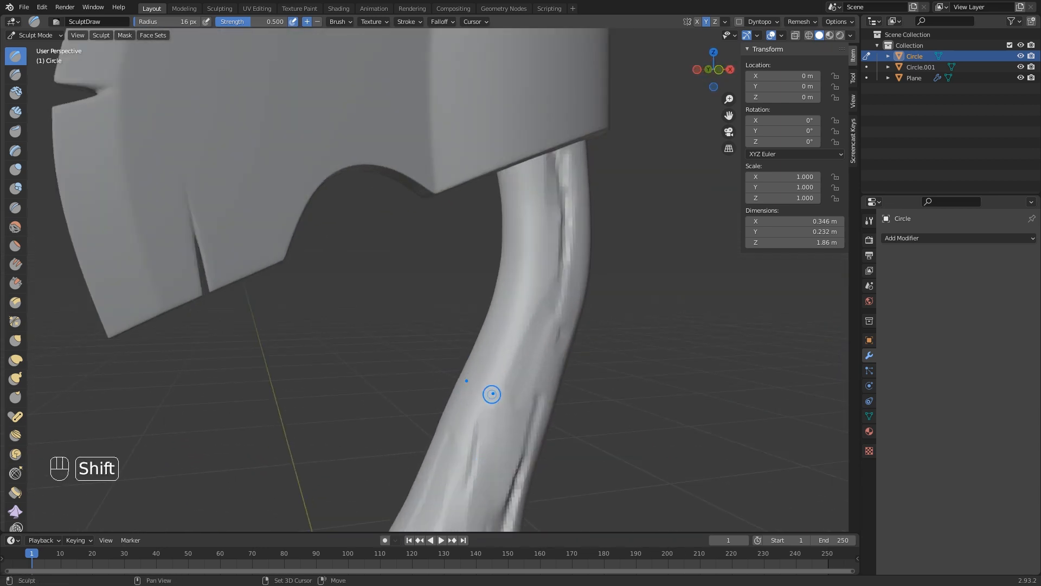
{"action": "left_click_drag", "start_coordinate": [493, 418], "coordinate": [491, 435], "text": "shift"}
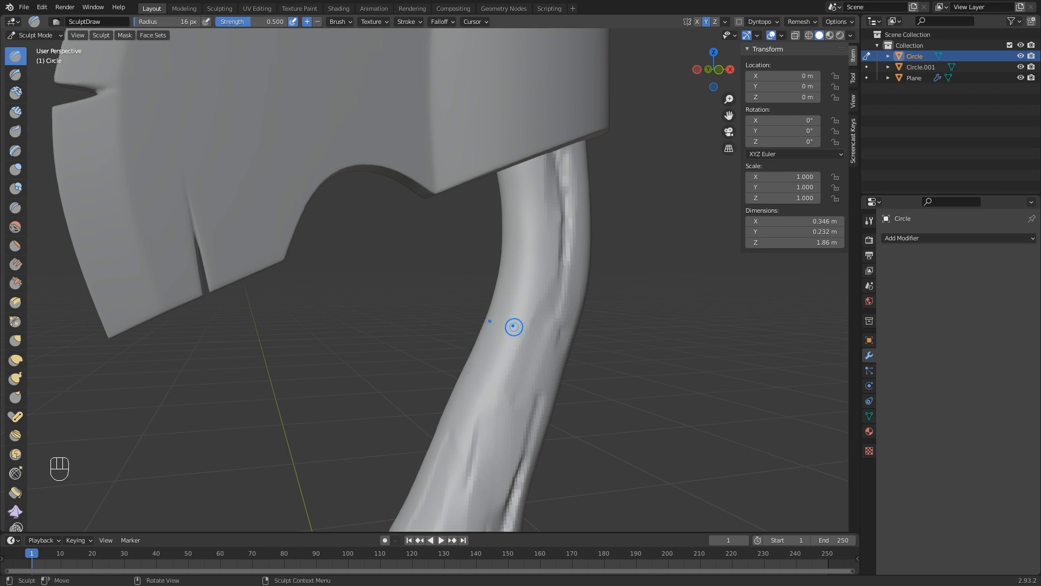
Carve lengthwise grain grooves into the upper shaft from below the axe head to mid-shaft.
{"action": "left_click_drag", "start_coordinate": [521, 219], "coordinate": [494, 341], "text": "ctrl"}
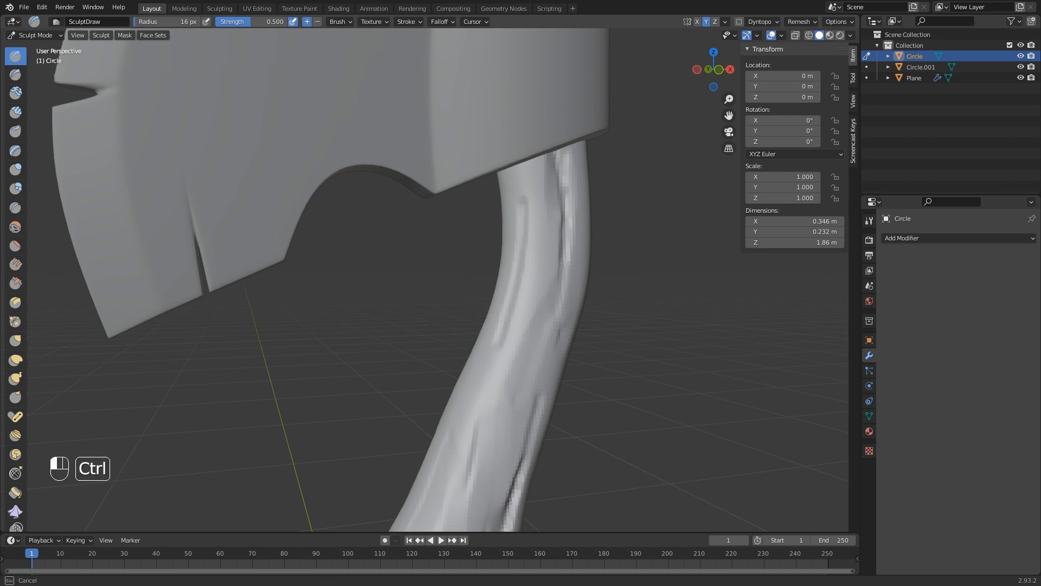
{"action": "left_click_drag", "start_coordinate": [521, 272], "coordinate": [517, 324], "text": "ctrl"}
{"action": "middle_click_drag", "start_coordinate": [511, 356], "coordinate": [525, 355]}
{"action": "left_click_drag", "start_coordinate": [530, 307], "coordinate": [509, 417], "text": "ctrl"}
{"action": "scroll", "coordinate": [536, 332], "scroll_direction": "down", "scroll_amount": 3}
{"action": "key", "text": "shift"}
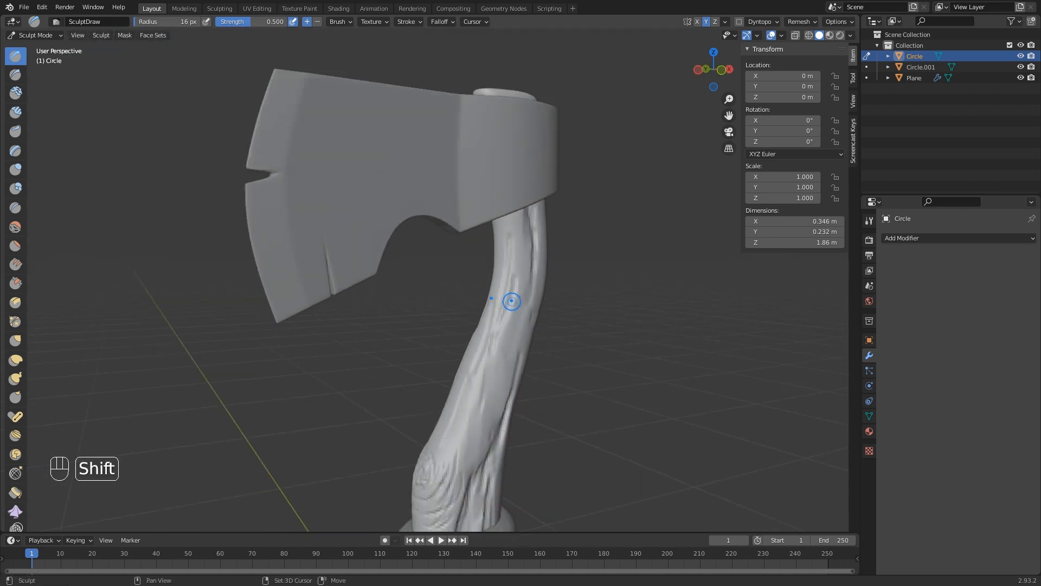
Smooth the grain grooves between the axe head and mid-shaft to soften their edges.
{"action": "left_click_drag", "start_coordinate": [505, 308], "coordinate": [468, 386], "text": "shift"}
{"action": "middle_click_drag", "start_coordinate": [491, 319], "coordinate": [499, 304]}
{"action": "left_click_drag", "start_coordinate": [502, 295], "coordinate": [508, 277], "text": "shift"}
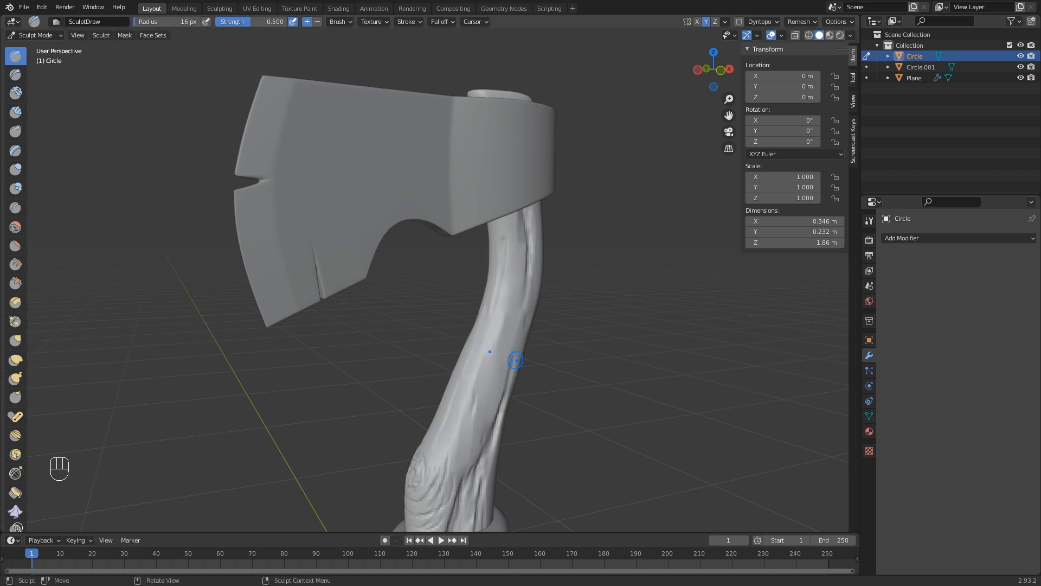
{"action": "middle_click_drag", "start_coordinate": [513, 358], "coordinate": [465, 340]}
{"action": "middle_click_drag", "start_coordinate": [428, 292], "coordinate": [485, 268]}
{"action": "scroll", "coordinate": [513, 264], "scroll_direction": "up", "scroll_amount": 3}
{"action": "middle_click_drag", "start_coordinate": [549, 259], "coordinate": [522, 307], "text": "shift"}
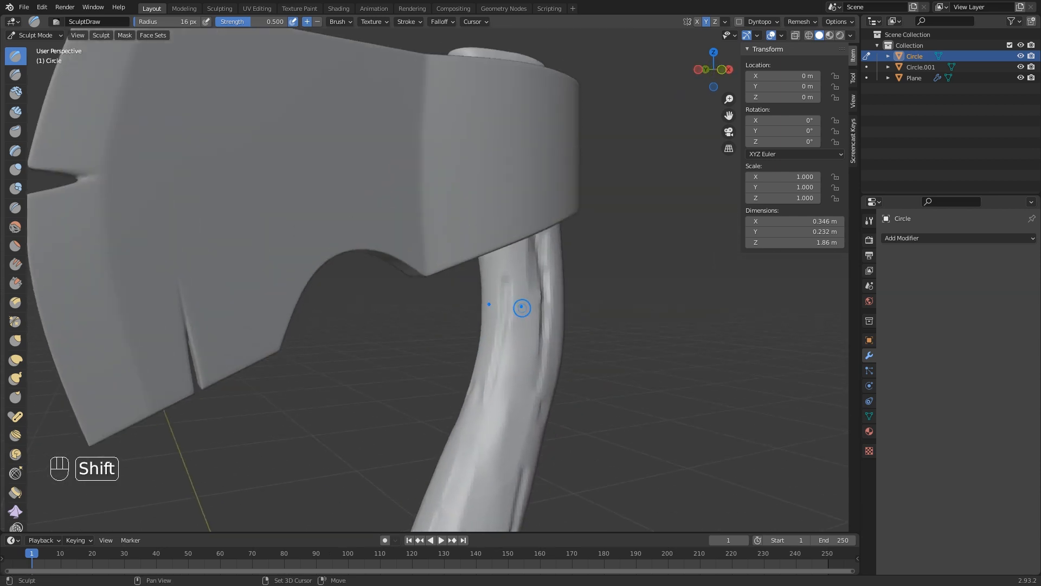
{"action": "left_click_drag", "start_coordinate": [534, 315], "coordinate": [526, 339], "text": "shift"}
{"action": "scroll", "coordinate": [523, 344], "scroll_direction": "down", "scroll_amount": 4}
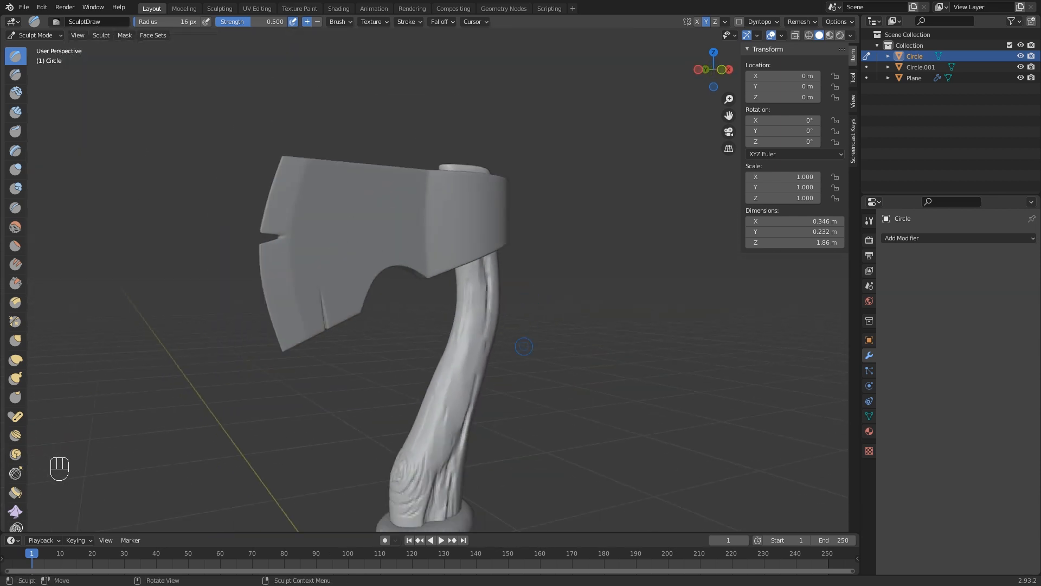
Carve long lengthwise grooves into the back of the shaft from its middle down to the sleeve.
{"action": "mouse_move", "coordinate": [522, 344]}
{"action": "middle_mouse_down"}
{"action": "mouse_move", "coordinate": [425, 346]}
{"action": "mouse_move", "coordinate": [464, 252]}
{"action": "mouse_move", "coordinate": [515, 273]}
{"action": "mouse_move", "coordinate": [629, 279]}
{"action": "mouse_move", "coordinate": [531, 277]}
{"action": "middle_mouse_up"}
{"action": "middle_click_drag", "start_coordinate": [502, 480], "coordinate": [463, 362]}
{"action": "scroll", "coordinate": [462, 362], "scroll_direction": "up", "scroll_amount": 2}
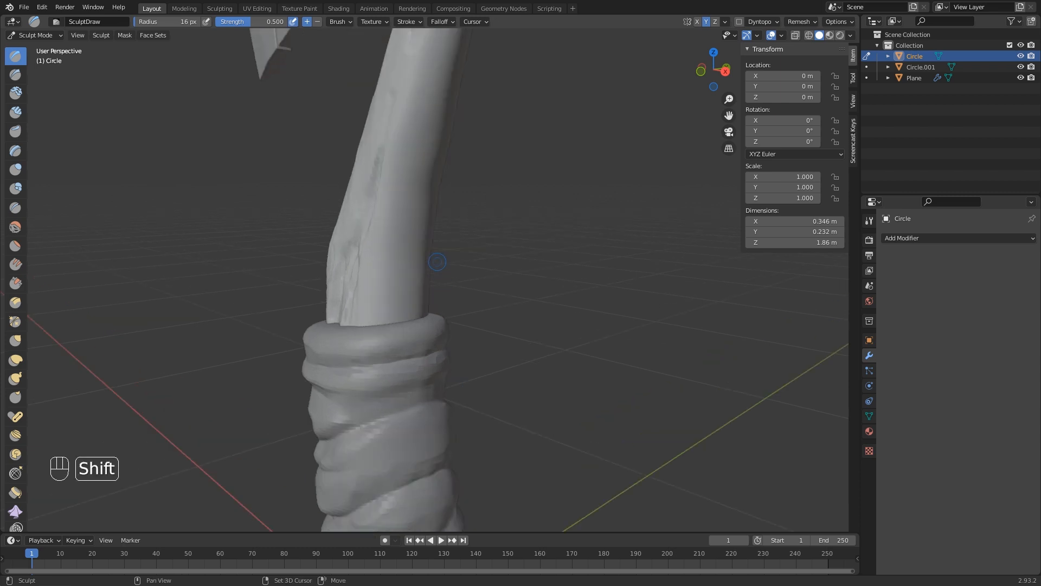
{"action": "middle_click_drag", "start_coordinate": [437, 260], "coordinate": [446, 304], "text": "shift"}
{"action": "middle_click_drag", "start_coordinate": [445, 304], "coordinate": [415, 255]}
{"action": "middle_click_drag", "start_coordinate": [414, 255], "coordinate": [444, 267], "text": "shift"}
{"action": "middle_click_drag", "start_coordinate": [437, 348], "coordinate": [440, 357]}
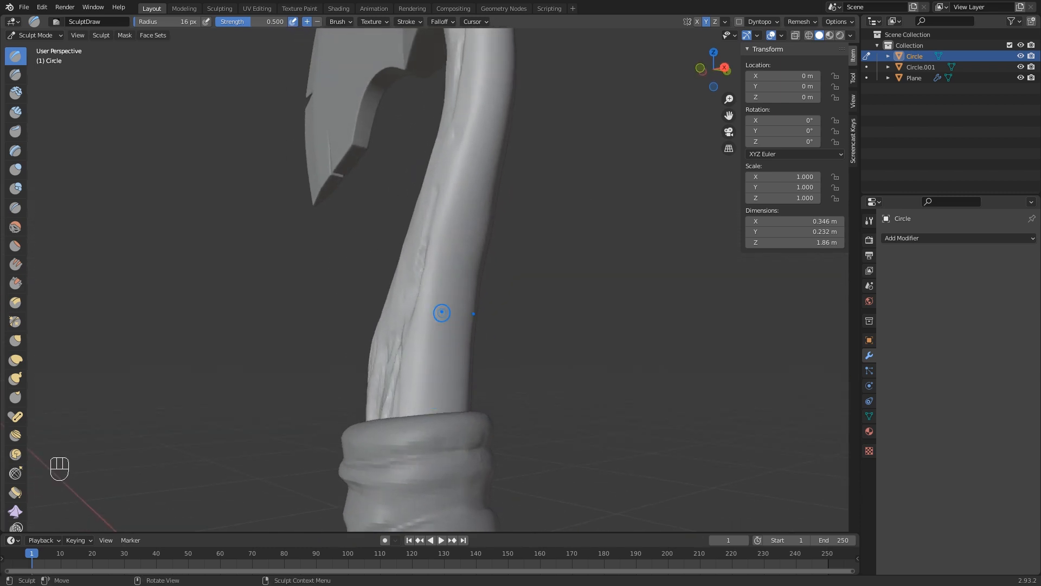
{"action": "left_click_drag", "start_coordinate": [442, 313], "coordinate": [425, 422]}
{"action": "left_click_drag", "start_coordinate": [444, 257], "coordinate": [432, 422]}
{"action": "mouse_move", "coordinate": [458, 302]}
{"action": "left_mouse_down"}
{"action": "mouse_move", "coordinate": [445, 420]}
{"action": "mouse_move", "coordinate": [455, 288]}
{"action": "left_mouse_up"}
{"action": "left_click_drag", "start_coordinate": [458, 208], "coordinate": [442, 284]}
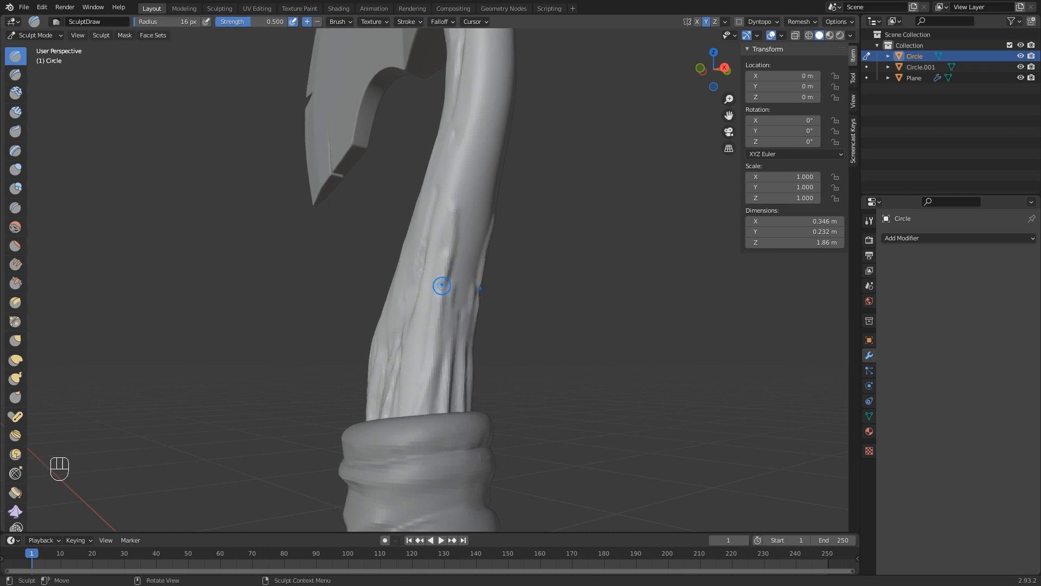
{"action": "middle_click_drag", "start_coordinate": [447, 288], "coordinate": [446, 316]}
{"action": "left_click_drag", "start_coordinate": [469, 219], "coordinate": [440, 370]}
Set the brush radius to 29 px and smooth the grooves on the back of the shaft.
{"action": "mouse_move", "coordinate": [429, 299]}
{"action": "middle_mouse_down"}
{"action": "mouse_move", "coordinate": [440, 251]}
{"action": "mouse_move", "coordinate": [461, 240]}
{"action": "middle_mouse_up"}
{"action": "key", "text": "f"}
{"action": "left_click", "coordinate": [461, 222]}
{"action": "left_click_drag", "start_coordinate": [476, 188], "coordinate": [465, 249], "text": "shift"}
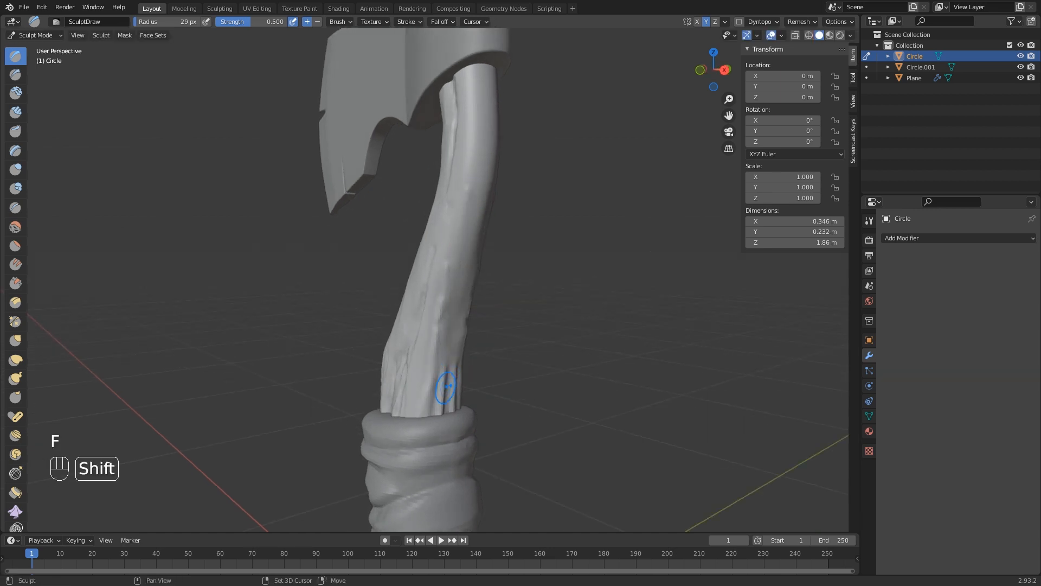
{"action": "mouse_move", "coordinate": [449, 389]}
{"action": "left_mouse_down", "text": "shift"}
{"action": "mouse_move", "coordinate": [444, 337]}
{"action": "mouse_move", "coordinate": [438, 402]}
{"action": "left_mouse_up", "text": "shift"}
{"action": "middle_click_drag", "start_coordinate": [442, 293], "coordinate": [451, 304]}
{"action": "left_click_drag", "start_coordinate": [453, 304], "coordinate": [430, 420], "text": "shift"}
{"action": "middle_click_drag", "start_coordinate": [430, 420], "coordinate": [456, 418]}
{"action": "middle_click_drag", "start_coordinate": [453, 320], "coordinate": [441, 307]}
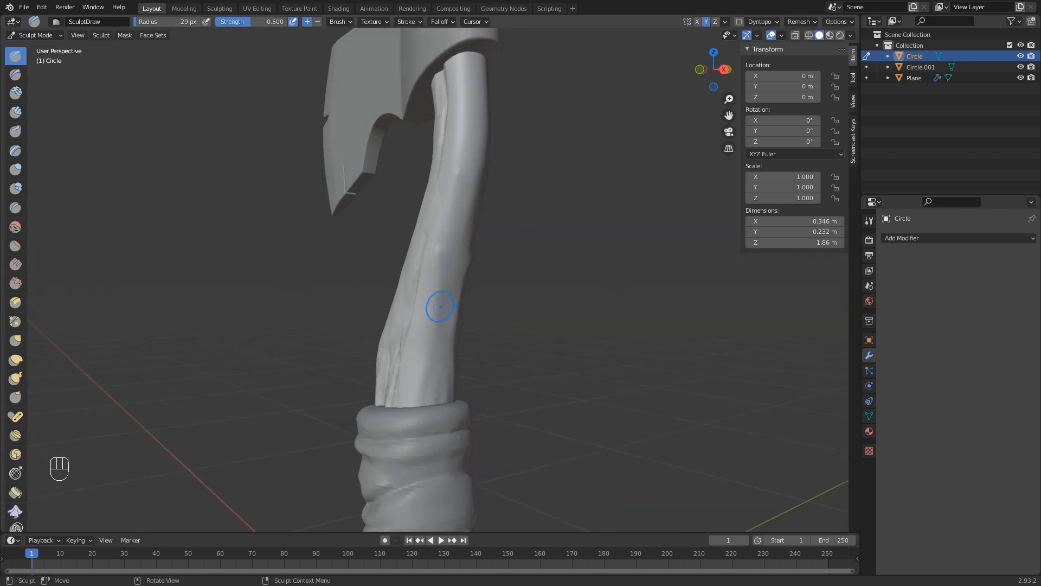
Set the brush radius to 13 px and carve fine grain grooves down the back of the shaft toward the sleeve.
{"action": "key", "text": "f"}
{"action": "left_click", "coordinate": [432, 304]}
{"action": "mouse_move", "coordinate": [422, 410]}
{"action": "left_mouse_down", "text": "ctrl"}
{"action": "mouse_move", "coordinate": [423, 318]}
{"action": "mouse_move", "coordinate": [423, 401]}
{"action": "mouse_move", "coordinate": [423, 384]}
{"action": "left_mouse_up", "text": "ctrl"}
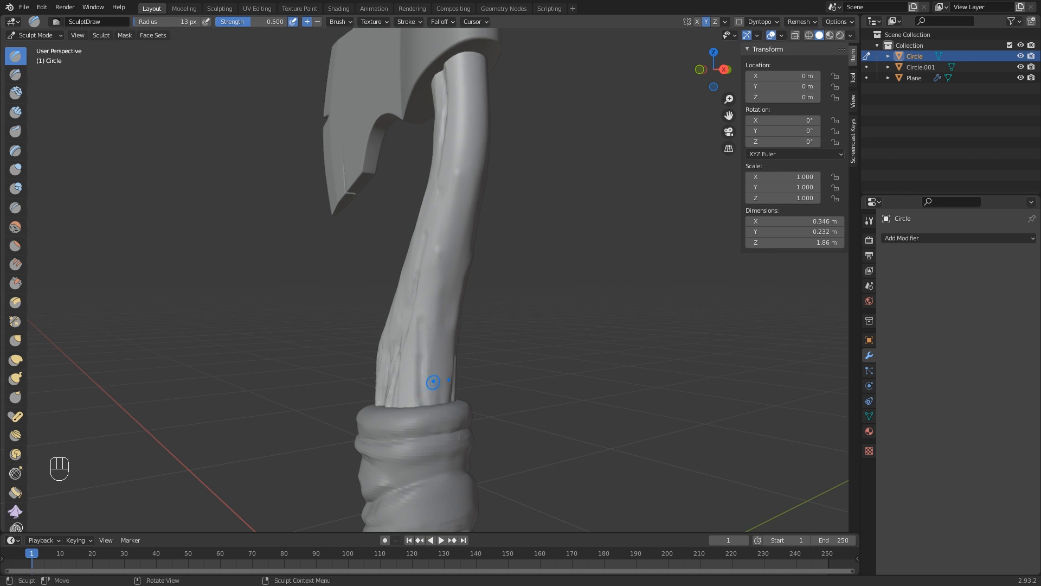
{"action": "middle_click_drag", "start_coordinate": [432, 383], "coordinate": [446, 382]}
{"action": "scroll", "coordinate": [447, 382], "scroll_direction": "up", "scroll_amount": 1}
{"action": "scroll", "coordinate": [446, 382], "scroll_direction": "up", "scroll_amount": 3}
{"action": "mouse_move", "coordinate": [478, 378]}
{"action": "left_mouse_down", "text": "ctrl"}
{"action": "mouse_move", "coordinate": [507, 269]}
{"action": "mouse_move", "coordinate": [482, 406]}
{"action": "left_mouse_up", "text": "ctrl"}
{"action": "left_click_drag", "start_coordinate": [499, 271], "coordinate": [481, 411], "text": "ctrl"}
{"action": "left_click_drag", "start_coordinate": [550, 112], "coordinate": [458, 445], "text": "ctrl"}
{"action": "left_click_drag", "start_coordinate": [514, 249], "coordinate": [484, 473], "text": "ctrl"}
{"action": "left_click_drag", "start_coordinate": [523, 290], "coordinate": [496, 452], "text": "ctrl"}
Carve closely spaced lengthwise grooves into the back of the shaft directly above the sleeve.
{"action": "middle_click_drag", "start_coordinate": [499, 460], "coordinate": [486, 300], "text": "shift"}
{"action": "left_click_drag", "start_coordinate": [455, 284], "coordinate": [452, 415], "text": "ctrl"}
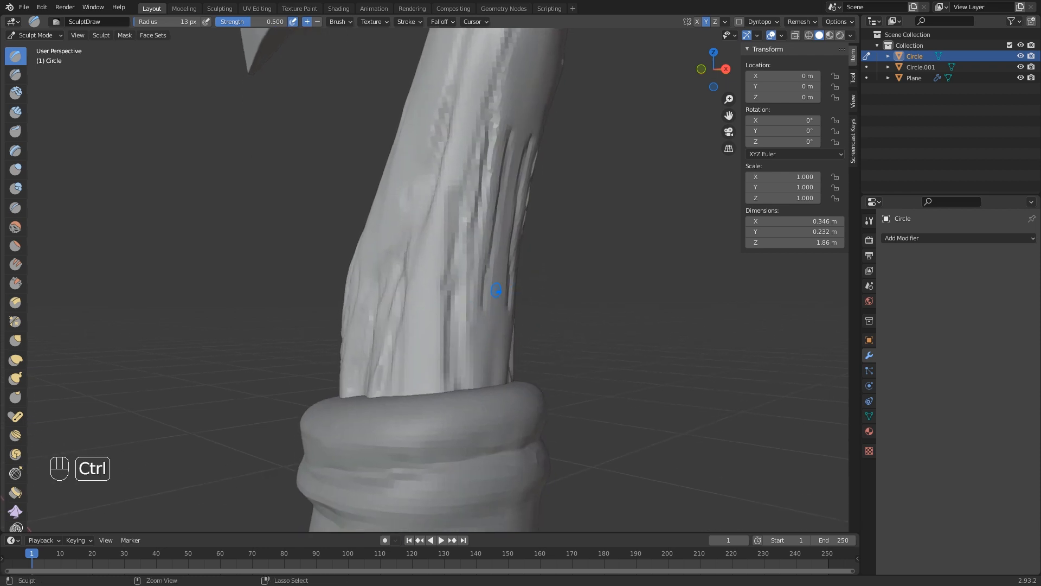
{"action": "left_click_drag", "start_coordinate": [499, 272], "coordinate": [490, 415], "text": "ctrl"}
{"action": "left_click_drag", "start_coordinate": [489, 278], "coordinate": [483, 383], "text": "ctrl"}
{"action": "left_click_drag", "start_coordinate": [438, 266], "coordinate": [439, 392], "text": "ctrl"}
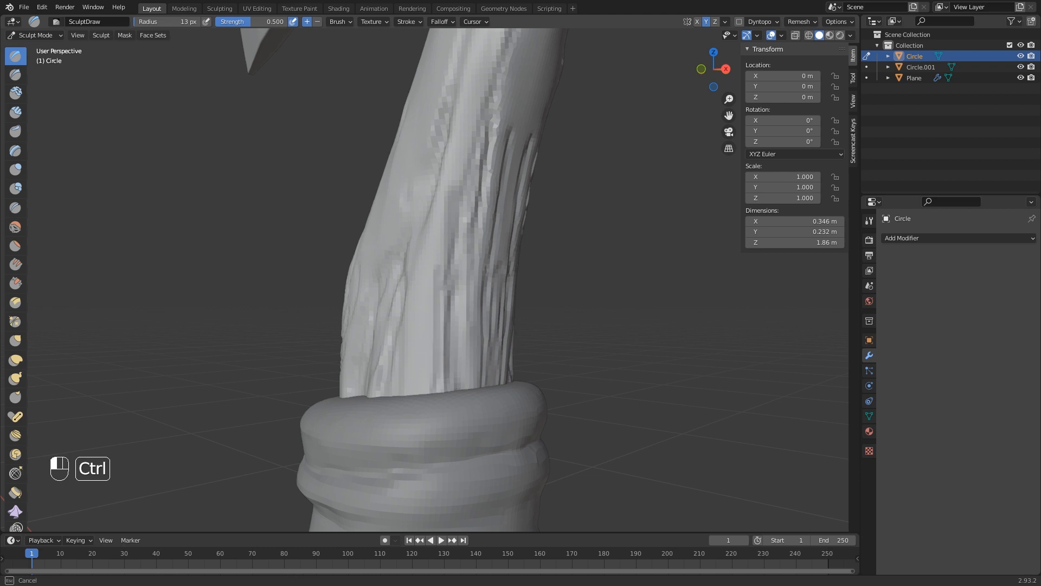
Carve further grooves along the back of the mid-shaft and smooth the grain from there down to the sleeve.
{"action": "scroll", "coordinate": [488, 223], "scroll_direction": "down", "scroll_amount": 3}
{"action": "middle_click_drag", "start_coordinate": [488, 223], "coordinate": [483, 287], "text": "shift"}
{"action": "middle_click_drag", "start_coordinate": [483, 287], "coordinate": [446, 272]}
{"action": "scroll", "coordinate": [416, 275], "scroll_direction": "up", "scroll_amount": 1}
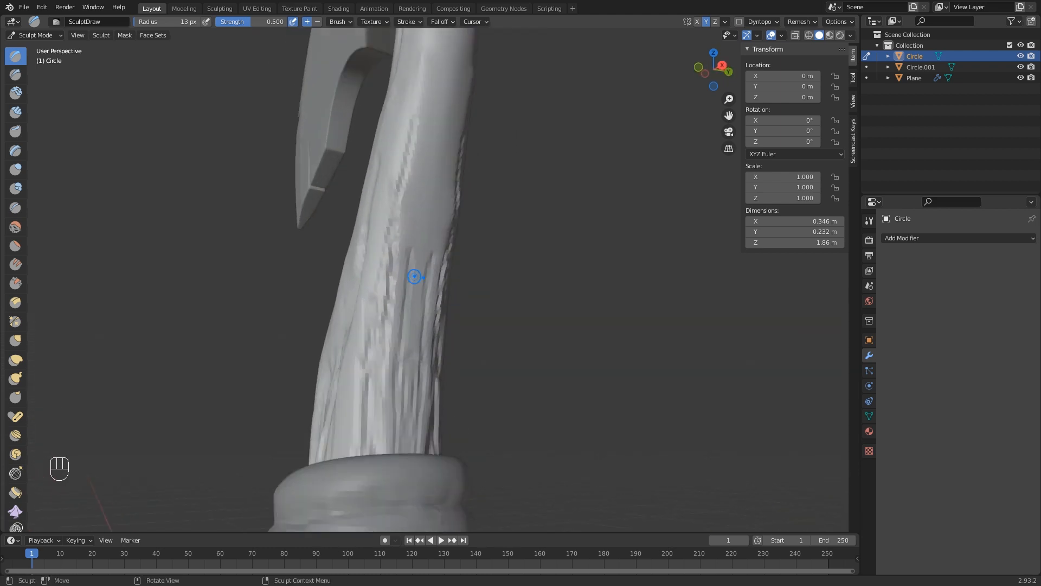
{"action": "mouse_move", "coordinate": [412, 279]}
{"action": "left_mouse_down", "text": "ctrl"}
{"action": "mouse_move", "coordinate": [434, 115]}
{"action": "mouse_move", "coordinate": [384, 405]}
{"action": "left_mouse_up", "text": "ctrl"}
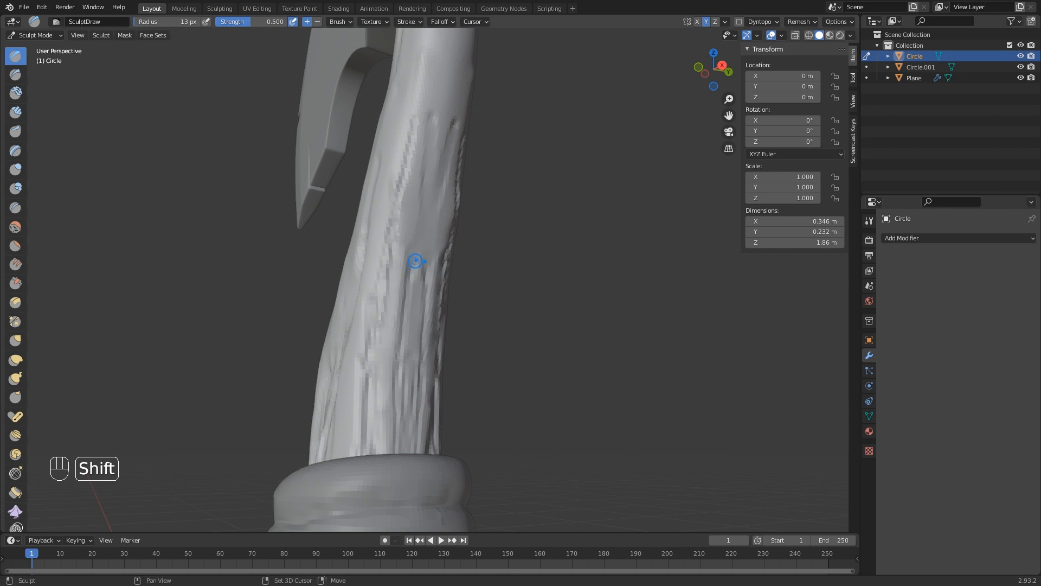
{"action": "left_click_drag", "start_coordinate": [416, 261], "coordinate": [396, 417], "text": "shift"}
{"action": "middle_click_drag", "start_coordinate": [395, 421], "coordinate": [428, 379]}
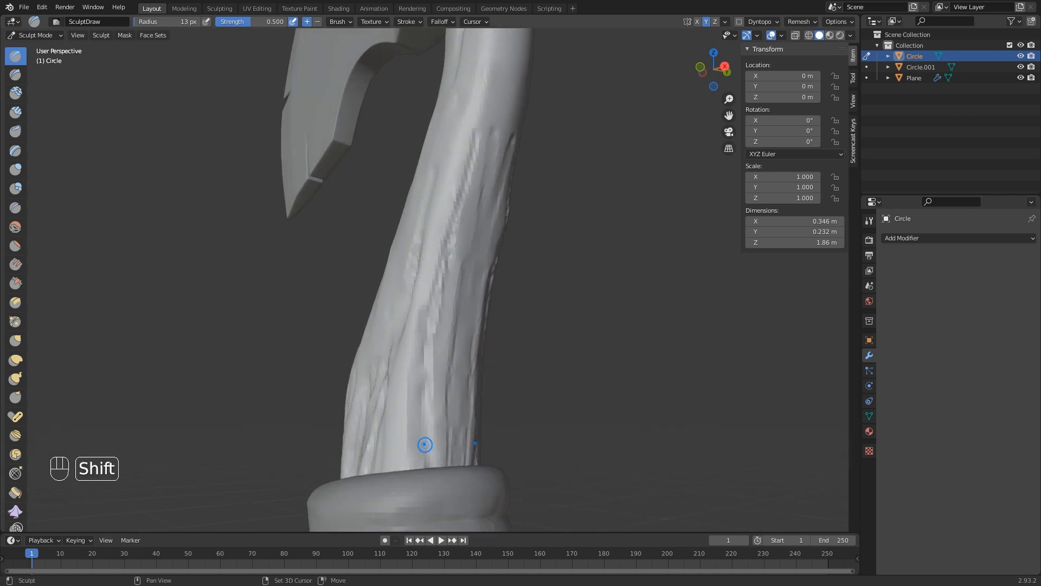
{"action": "left_click_drag", "start_coordinate": [443, 344], "coordinate": [445, 493], "text": "shift"}
{"action": "middle_click_drag", "start_coordinate": [459, 452], "coordinate": [476, 512], "text": "shift"}
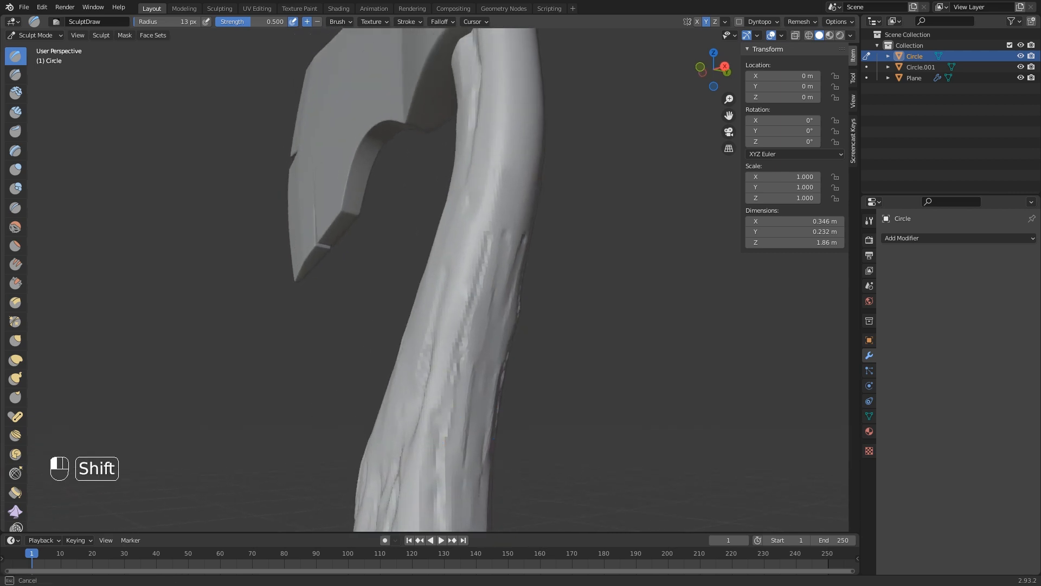
{"action": "left_click_drag", "start_coordinate": [461, 342], "coordinate": [483, 237], "text": "shift"}
{"action": "mouse_move", "coordinate": [483, 244]}
{"action": "middle_mouse_down", "text": "shift"}
{"action": "mouse_move", "coordinate": [443, 334]}
{"action": "mouse_move", "coordinate": [454, 306]}
{"action": "middle_mouse_up", "text": "shift"}
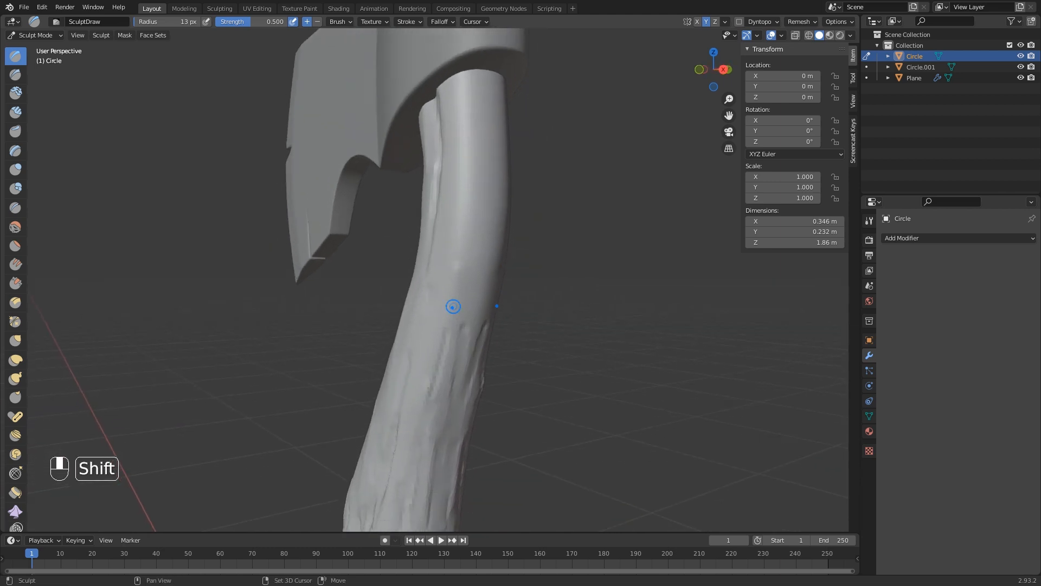
Extend a groove up the back of the shaft and carve a knot with surrounding grain lines below the axe head.
{"action": "left_click_drag", "start_coordinate": [460, 343], "coordinate": [477, 170], "text": "ctrl"}
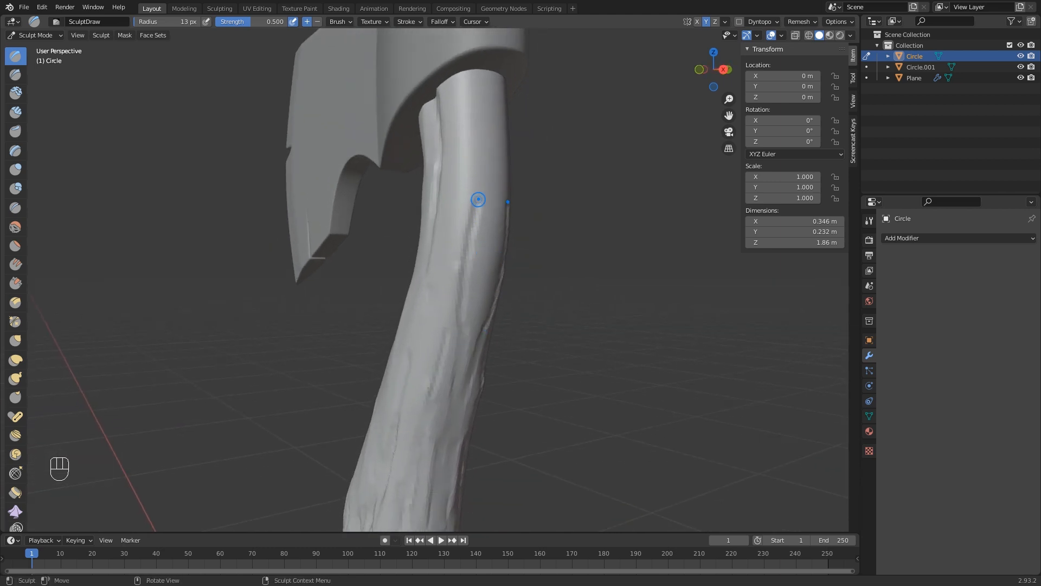
{"action": "middle_click_drag", "start_coordinate": [477, 200], "coordinate": [465, 214]}
{"action": "mouse_move", "coordinate": [450, 235]}
{"action": "left_mouse_down", "text": "ctrl"}
{"action": "mouse_move", "coordinate": [466, 212]}
{"action": "mouse_move", "coordinate": [471, 234]}
{"action": "mouse_move", "coordinate": [455, 253]}
{"action": "left_mouse_up", "text": "ctrl"}
{"action": "left_click_drag", "start_coordinate": [473, 255], "coordinate": [440, 329], "text": "ctrl"}
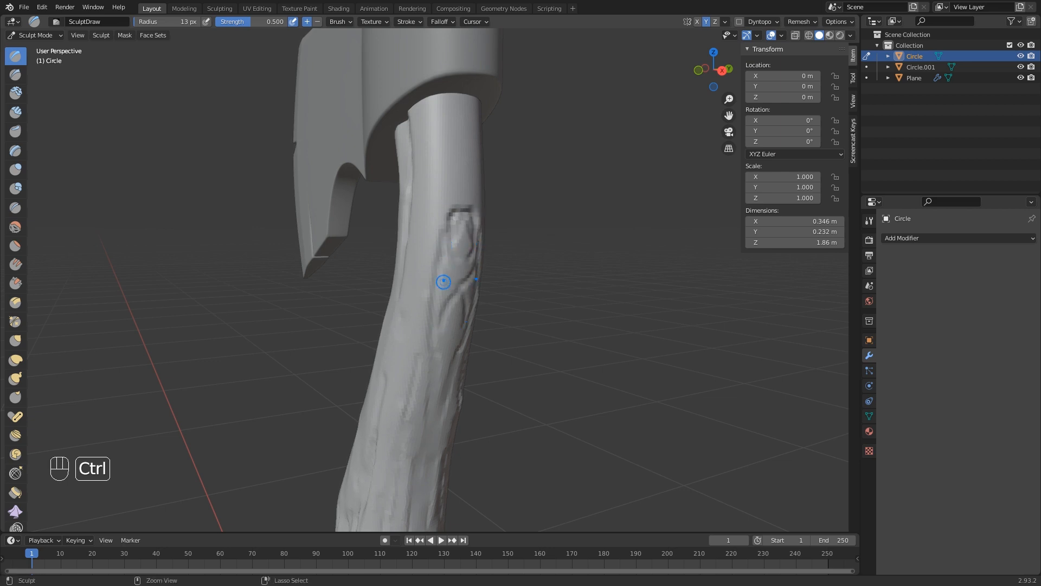
{"action": "left_click_drag", "start_coordinate": [444, 282], "coordinate": [425, 372], "text": "ctrl"}
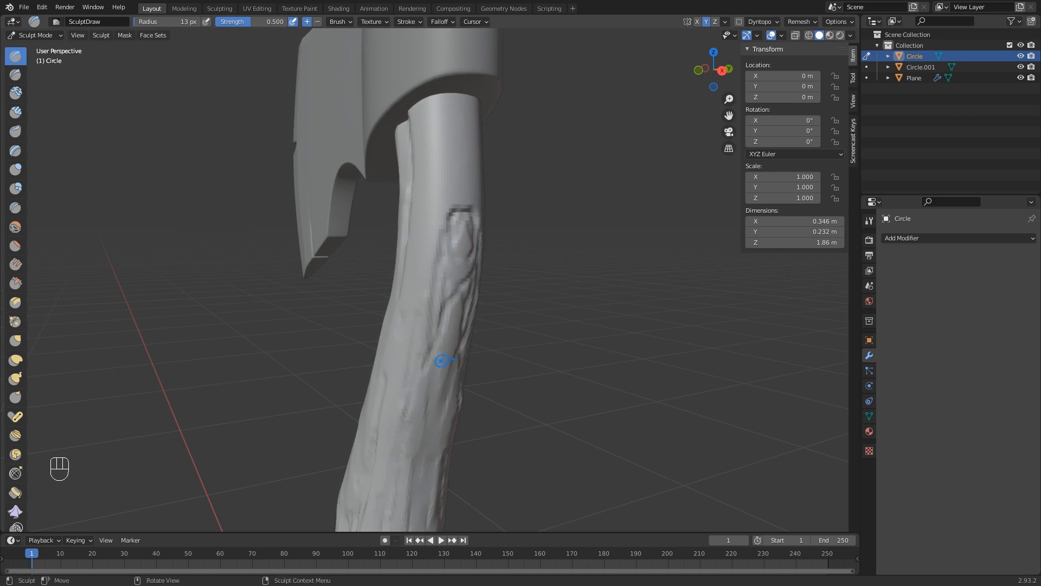
Set the brush radius to 33 px and smooth the knot and grain lines below the axe head.
{"action": "key", "text": "f"}
{"action": "left_click", "coordinate": [460, 360]}
{"action": "left_click_drag", "start_coordinate": [453, 233], "coordinate": [454, 226], "text": "shift"}
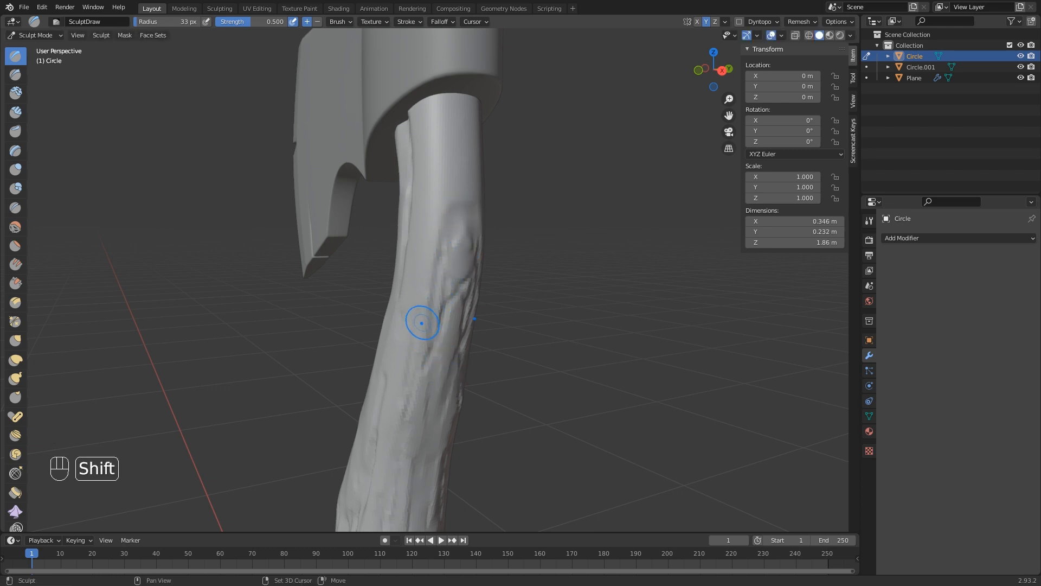
{"action": "middle_click_drag", "start_coordinate": [418, 453], "coordinate": [453, 343], "text": "shift"}
{"action": "scroll", "coordinate": [453, 341], "scroll_direction": "down", "scroll_amount": 1}
{"action": "middle_click_drag", "start_coordinate": [445, 271], "coordinate": [454, 364], "text": "shift"}
{"action": "scroll", "coordinate": [458, 314], "scroll_direction": "up", "scroll_amount": 1}
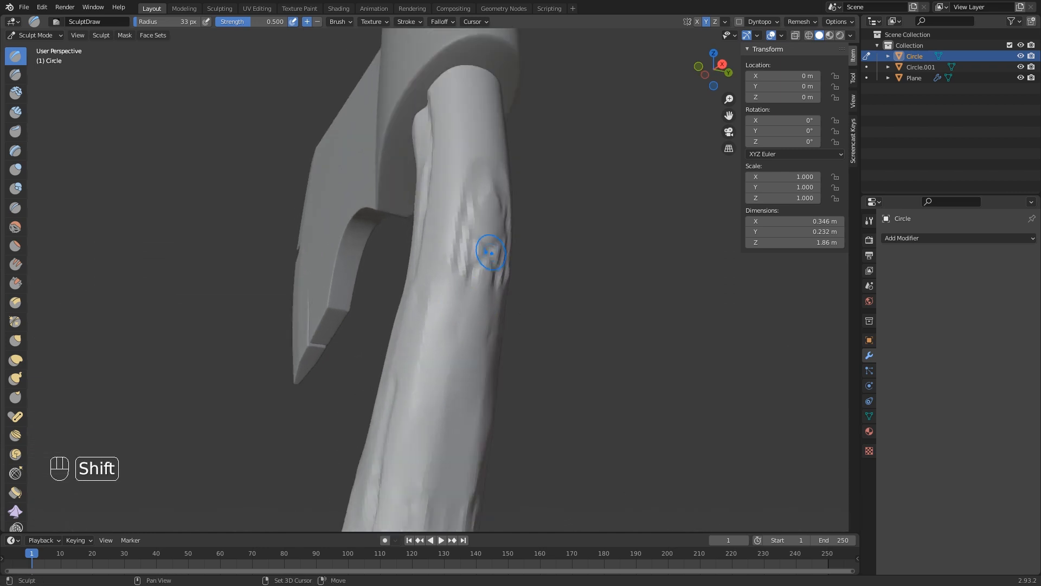
{"action": "left_click_drag", "start_coordinate": [490, 251], "coordinate": [496, 258], "text": "shift"}
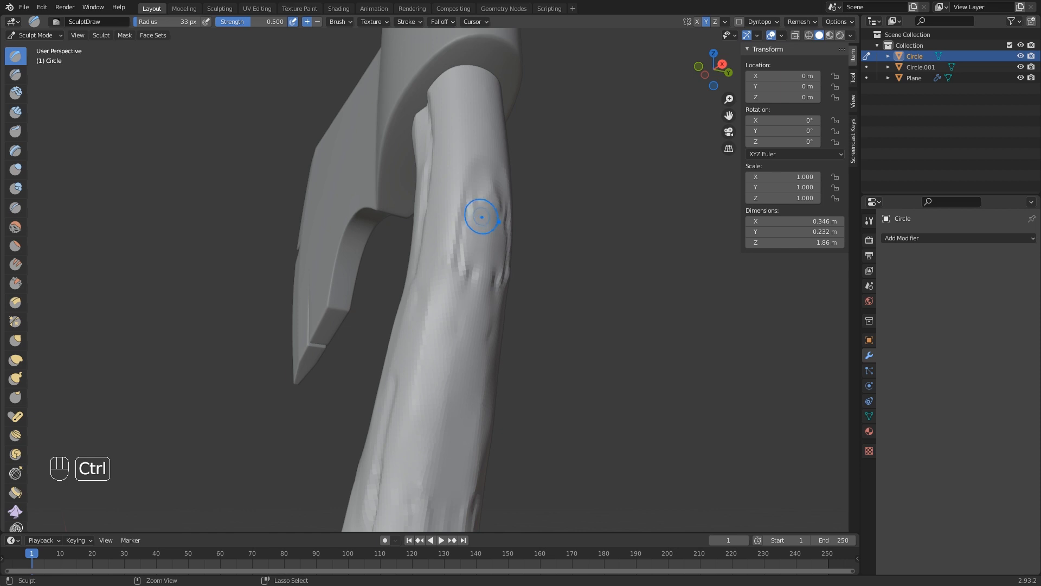
Carve broad lengthwise grooves through and below the knot under the axe head and smooth them.
{"action": "left_click_drag", "start_coordinate": [482, 217], "coordinate": [467, 294], "text": "ctrl"}
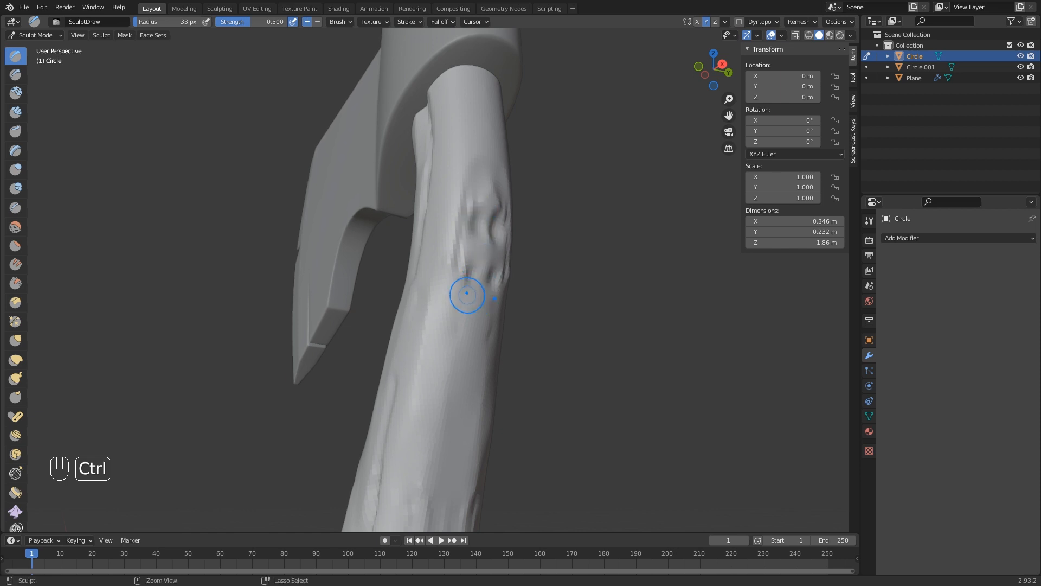
{"action": "left_click_drag", "start_coordinate": [481, 243], "coordinate": [457, 374], "text": "ctrl"}
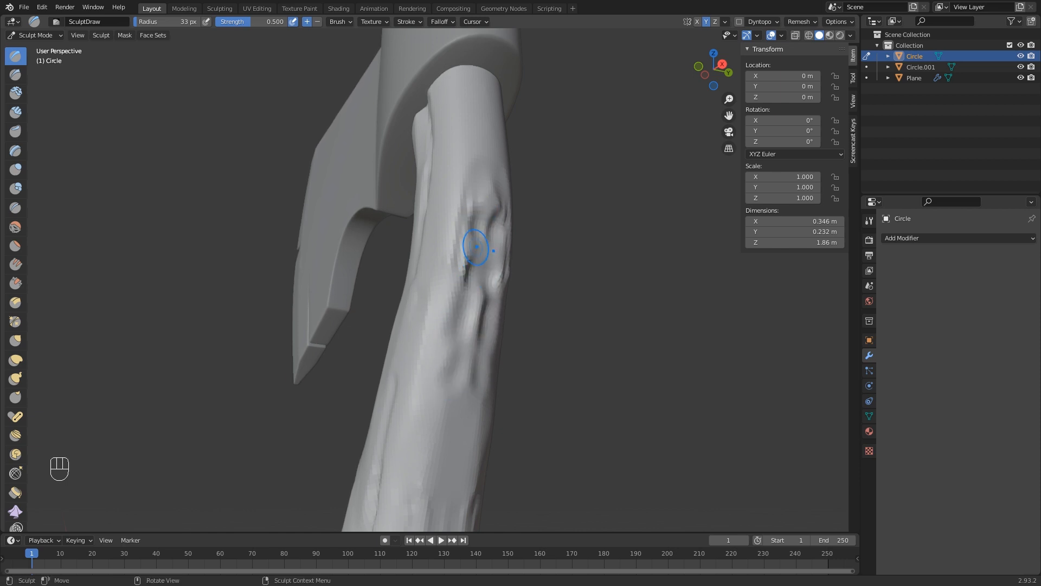
{"action": "middle_click_drag", "start_coordinate": [476, 247], "coordinate": [417, 258]}
{"action": "mouse_move", "coordinate": [386, 233]}
{"action": "left_mouse_down", "text": "shift"}
{"action": "mouse_move", "coordinate": [356, 261]}
{"action": "mouse_move", "coordinate": [371, 360]}
{"action": "left_mouse_up", "text": "shift"}
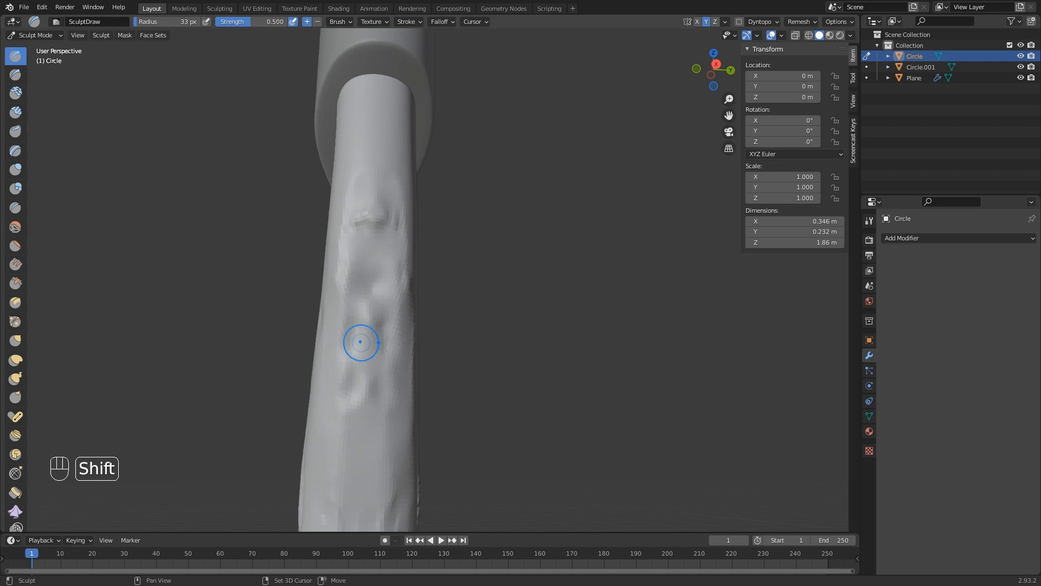
Set the brush radius to 16 px and carve fine grain lines down the shaft's side below the knot.
{"action": "middle_click_drag", "start_coordinate": [360, 341], "coordinate": [441, 377]}
{"action": "middle_click_drag", "start_coordinate": [576, 389], "coordinate": [484, 330]}
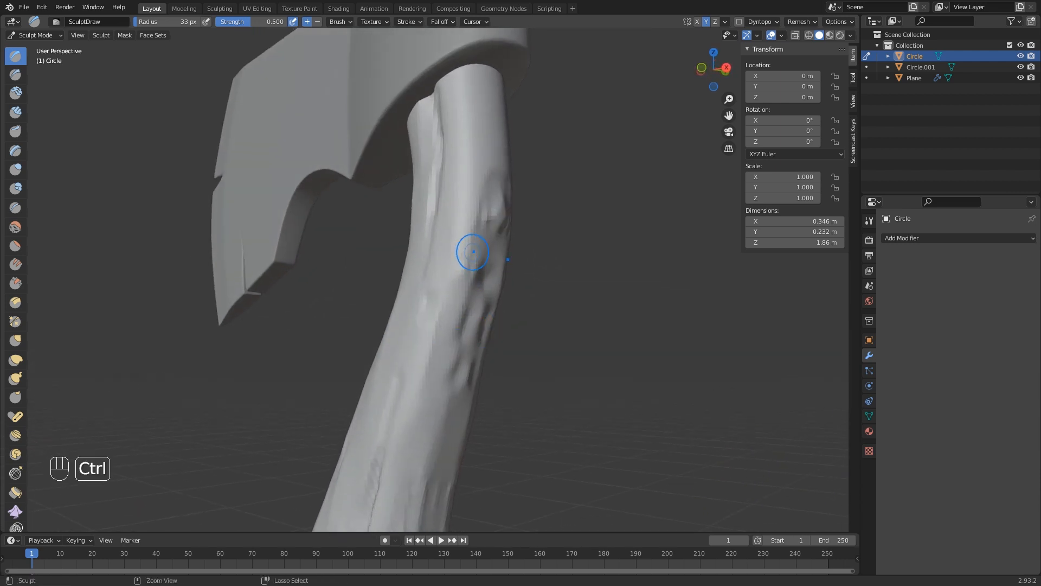
{"action": "left_click_drag", "start_coordinate": [474, 252], "coordinate": [471, 285], "text": "ctrl"}
{"action": "key", "text": "f"}
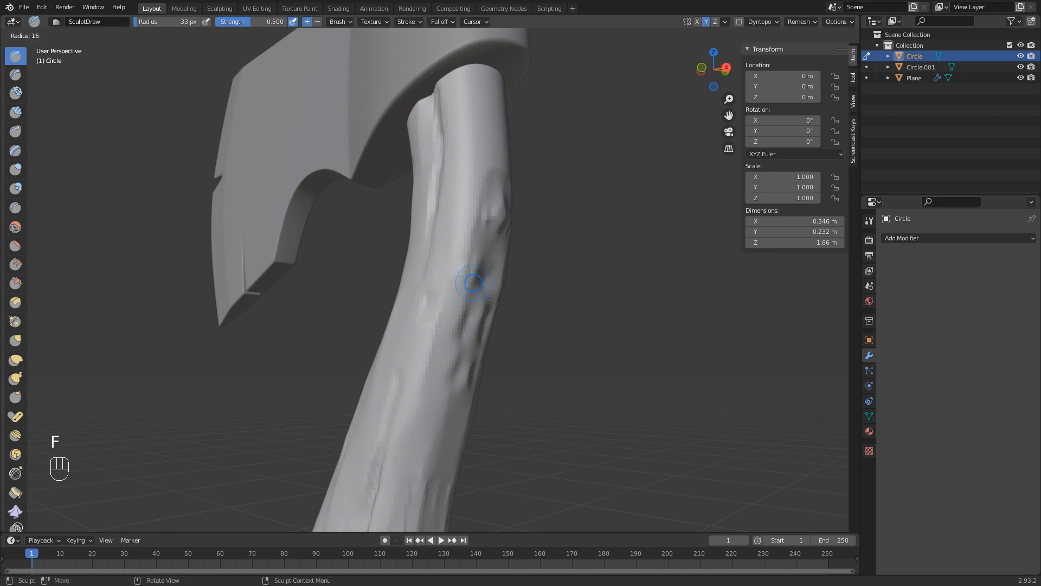
{"action": "left_click", "coordinate": [473, 283]}
{"action": "left_click_drag", "start_coordinate": [465, 244], "coordinate": [456, 393], "text": "ctrl"}
{"action": "left_click_drag", "start_coordinate": [468, 317], "coordinate": [430, 456], "text": "ctrl"}
{"action": "left_click_drag", "start_coordinate": [429, 390], "coordinate": [409, 476], "text": "ctrl"}
{"action": "left_click_drag", "start_coordinate": [446, 372], "coordinate": [432, 420], "text": "ctrl"}
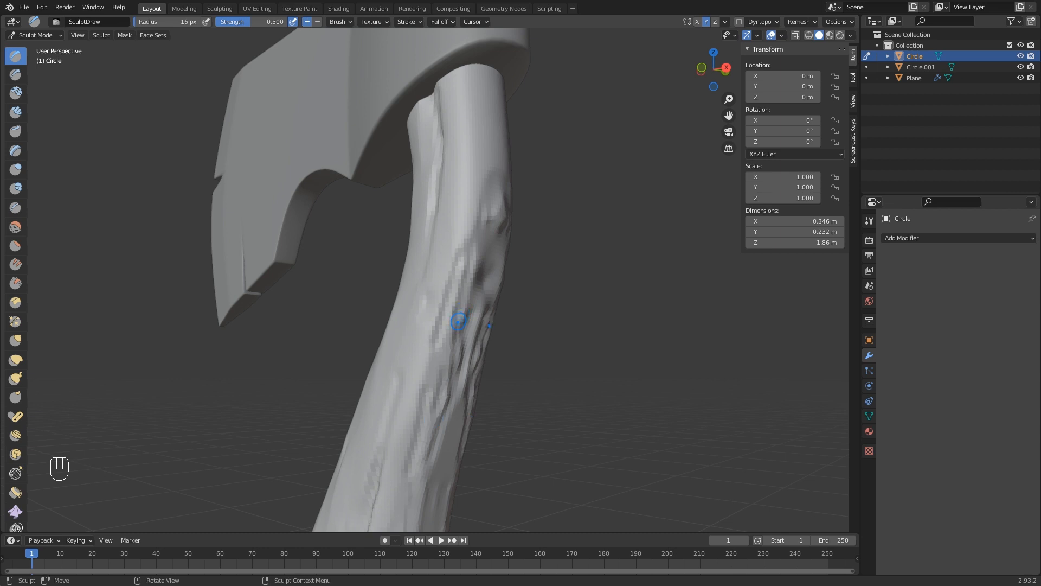
Set the brush radius to 30 px and smooth the new grain lines on the upper shaft.
{"action": "middle_click_drag", "start_coordinate": [459, 321], "coordinate": [412, 271]}
{"action": "key", "text": "f"}
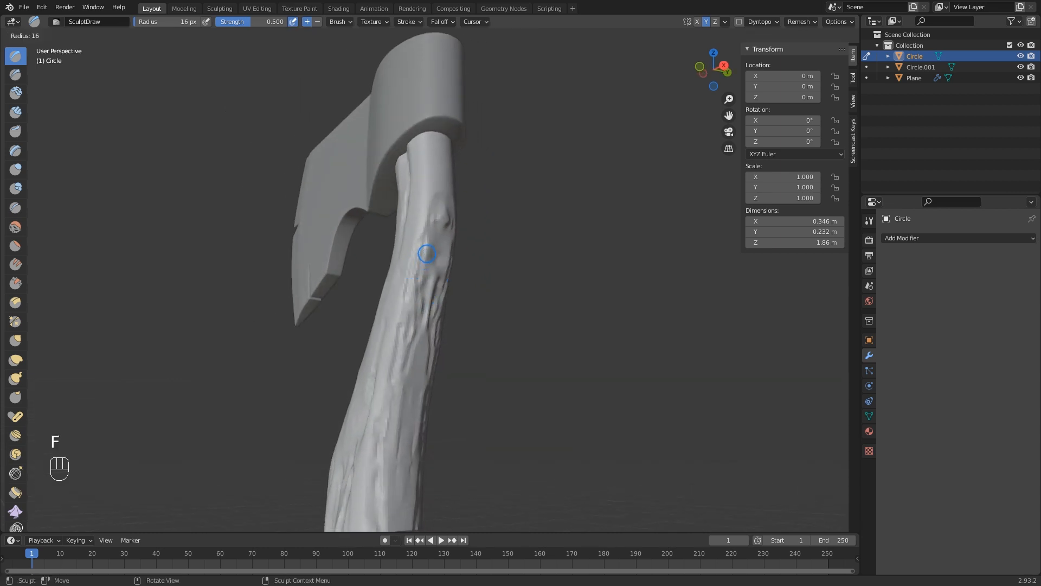
{"action": "left_click", "coordinate": [427, 253]}
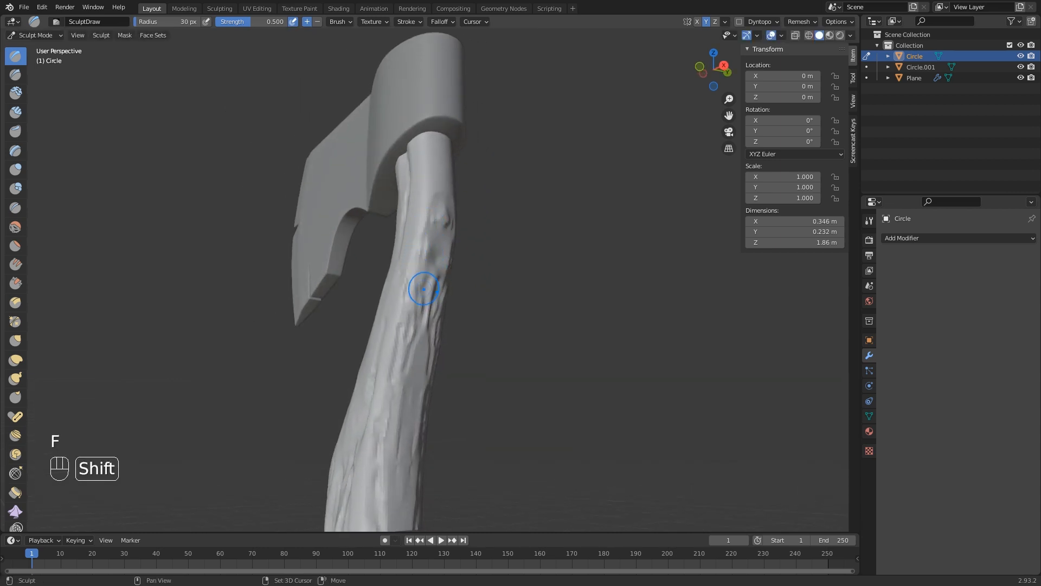
{"action": "mouse_move", "coordinate": [400, 341]}
{"action": "left_mouse_down", "text": "shift"}
{"action": "mouse_move", "coordinate": [367, 376]}
{"action": "mouse_move", "coordinate": [388, 364]}
{"action": "left_mouse_up", "text": "shift"}
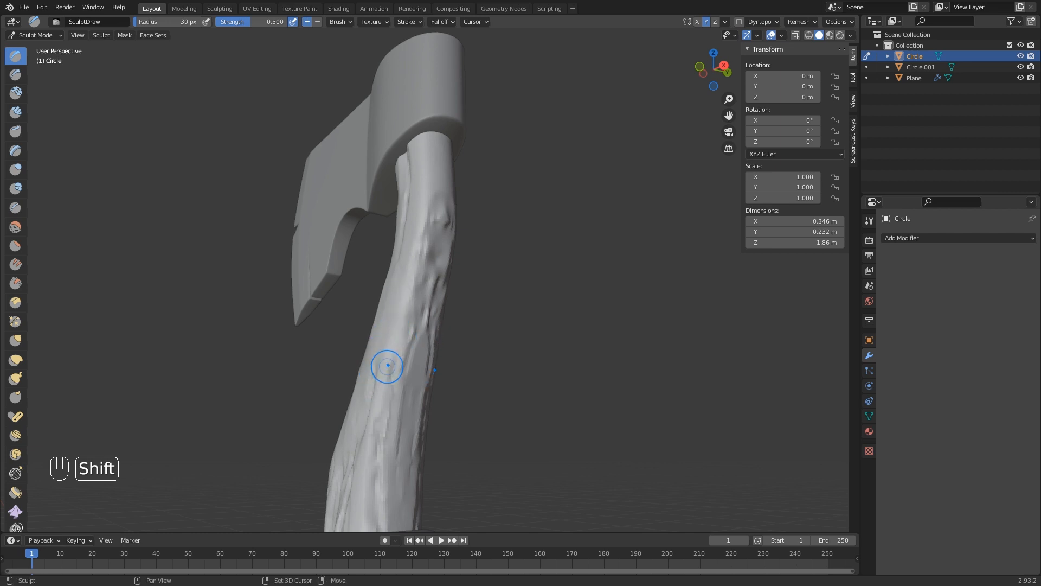
Set the brush radius to 13 px and carve a ring and short inner lines into the knot below the axe head.
{"action": "mouse_move", "coordinate": [387, 364]}
{"action": "middle_mouse_down"}
{"action": "mouse_move", "coordinate": [437, 395]}
{"action": "mouse_move", "coordinate": [366, 377]}
{"action": "middle_mouse_up"}
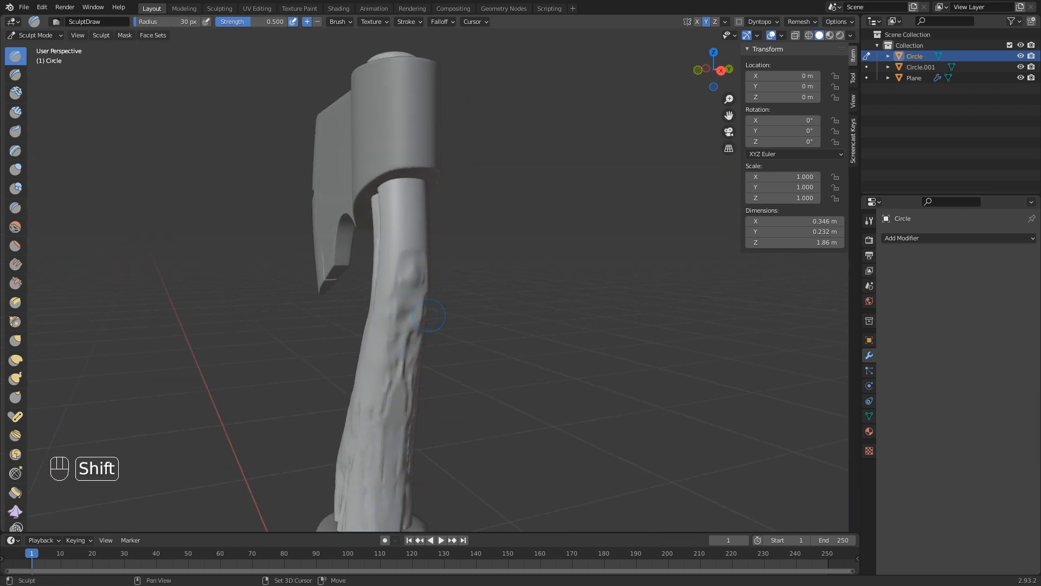
{"action": "mouse_move", "coordinate": [420, 316]}
{"action": "middle_mouse_down"}
{"action": "mouse_move", "coordinate": [461, 318]}
{"action": "mouse_move", "coordinate": [427, 316]}
{"action": "middle_mouse_up"}
{"action": "scroll", "coordinate": [436, 293], "scroll_direction": "up", "scroll_amount": 4}
{"action": "middle_click_drag", "start_coordinate": [449, 263], "coordinate": [426, 321], "text": "shift"}
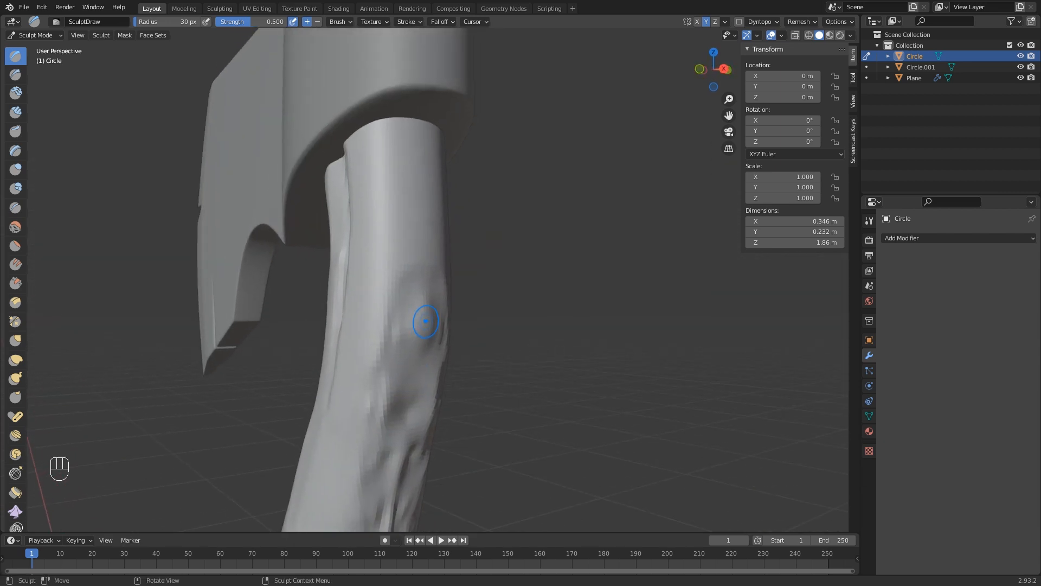
{"action": "key", "text": "f"}
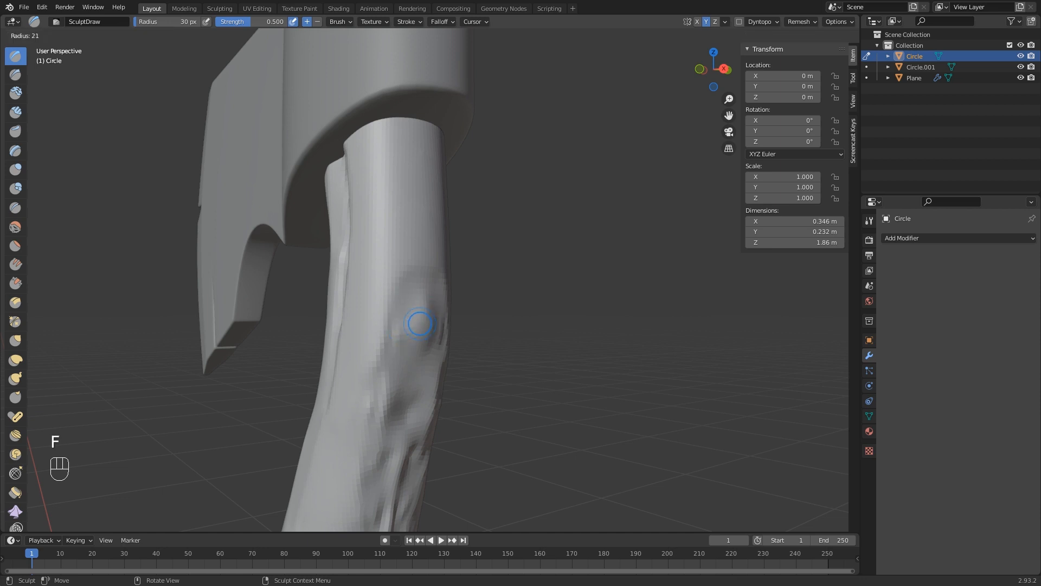
{"action": "left_click", "coordinate": [410, 324]}
{"action": "mouse_move", "coordinate": [427, 275]}
{"action": "left_mouse_down", "text": "ctrl"}
{"action": "mouse_move", "coordinate": [411, 332]}
{"action": "mouse_move", "coordinate": [426, 351]}
{"action": "mouse_move", "coordinate": [441, 348]}
{"action": "mouse_move", "coordinate": [382, 356]}
{"action": "left_mouse_up", "text": "ctrl"}
{"action": "left_click_drag", "start_coordinate": [380, 356], "coordinate": [442, 369], "text": "ctrl"}
{"action": "left_click_drag", "start_coordinate": [441, 372], "coordinate": [418, 385], "text": "ctrl"}
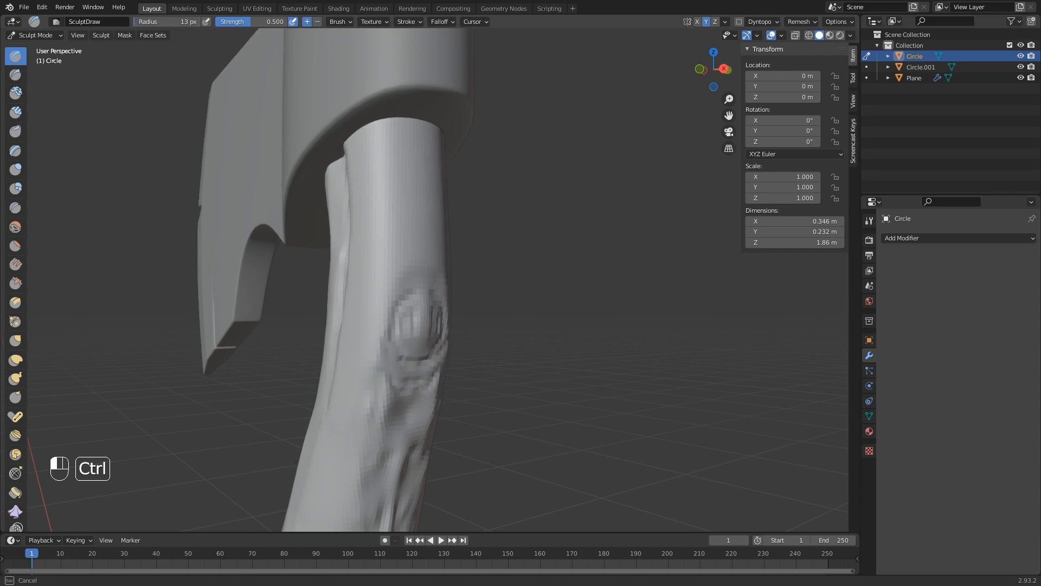
Carve outer rings around the knot and extend grain lines from it up to the axe head.
{"action": "left_click_drag", "start_coordinate": [381, 348], "coordinate": [372, 346], "text": "ctrl"}
{"action": "mouse_move", "coordinate": [372, 345]}
{"action": "left_mouse_down", "text": "ctrl"}
{"action": "mouse_move", "coordinate": [382, 361]}
{"action": "mouse_move", "coordinate": [384, 332]}
{"action": "left_mouse_up", "text": "ctrl"}
{"action": "mouse_move", "coordinate": [384, 332]}
{"action": "left_mouse_down", "text": "ctrl"}
{"action": "mouse_move", "coordinate": [381, 377]}
{"action": "mouse_move", "coordinate": [373, 298]}
{"action": "left_mouse_up", "text": "ctrl"}
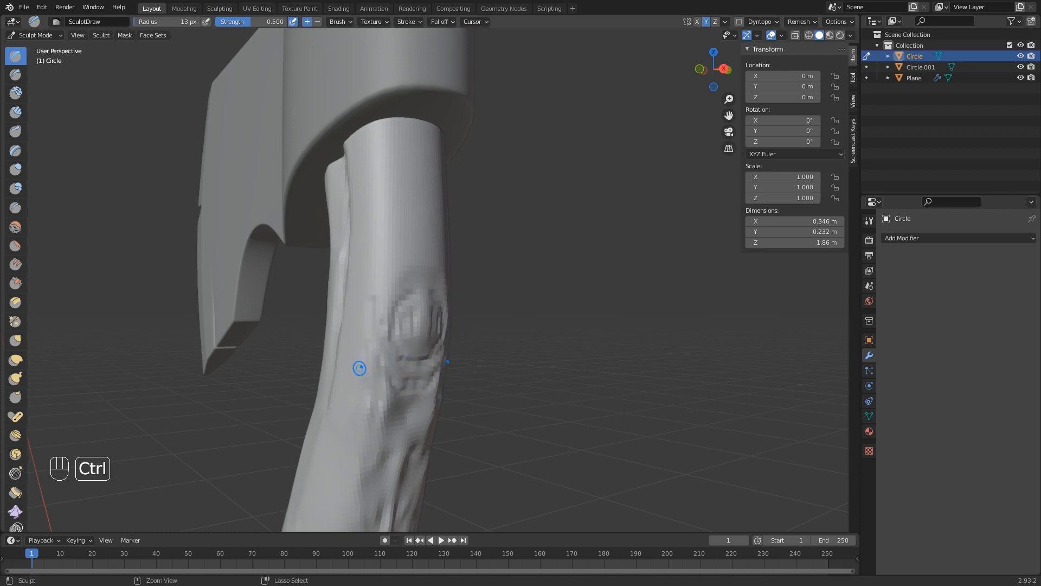
{"action": "mouse_move", "coordinate": [365, 418]}
{"action": "middle_mouse_down"}
{"action": "mouse_move", "coordinate": [412, 401]}
{"action": "mouse_move", "coordinate": [380, 255]}
{"action": "middle_mouse_up"}
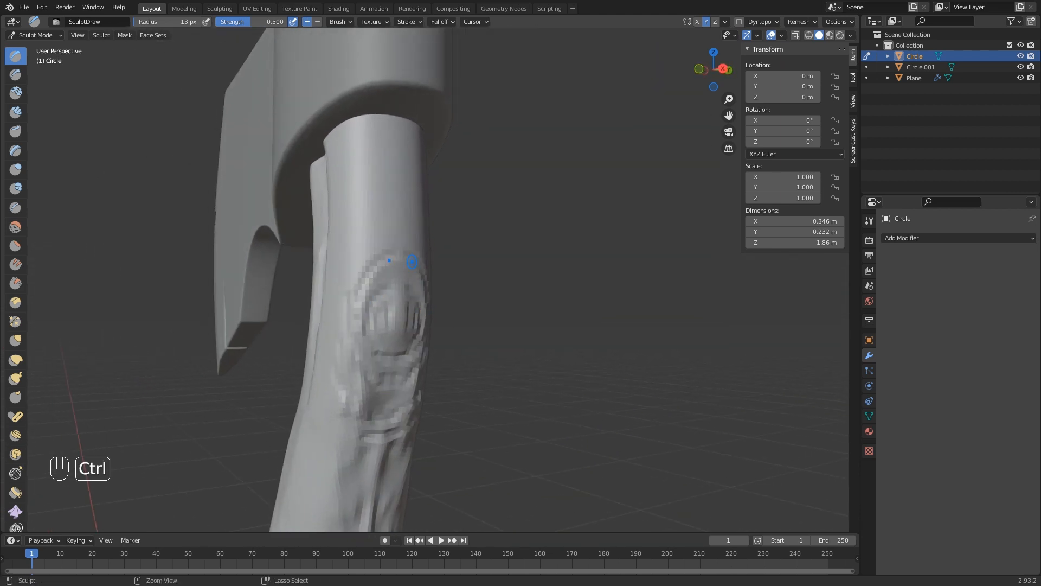
{"action": "mouse_move", "coordinate": [352, 278]}
{"action": "left_mouse_down", "text": "ctrl"}
{"action": "mouse_move", "coordinate": [392, 227]}
{"action": "mouse_move", "coordinate": [385, 155]}
{"action": "left_mouse_up", "text": "ctrl"}
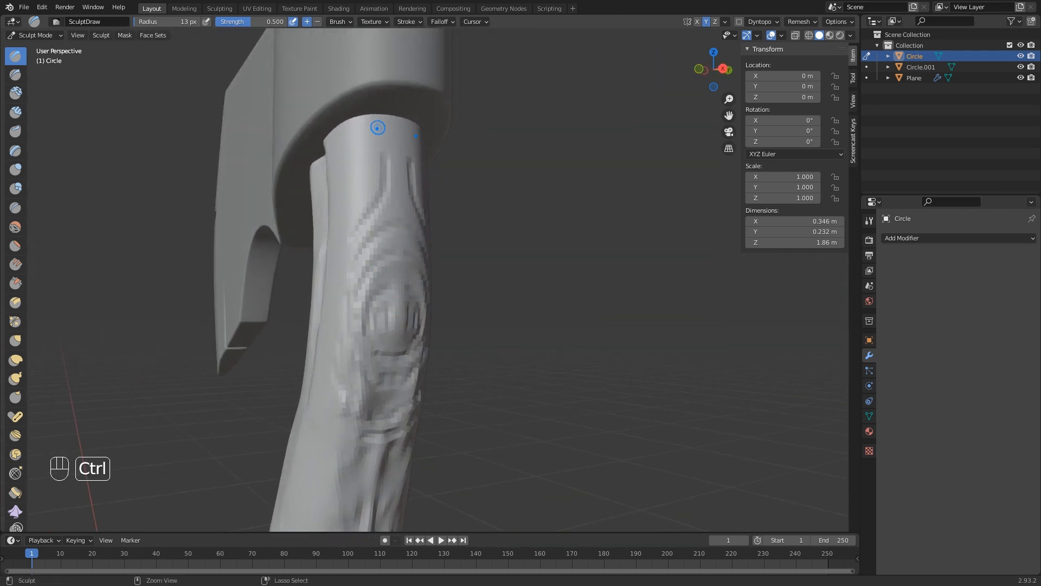
{"action": "scroll", "coordinate": [395, 344], "scroll_direction": "down", "scroll_amount": 5}
{"action": "key", "text": "Tab"}
{"action": "key", "text": "Tab"}
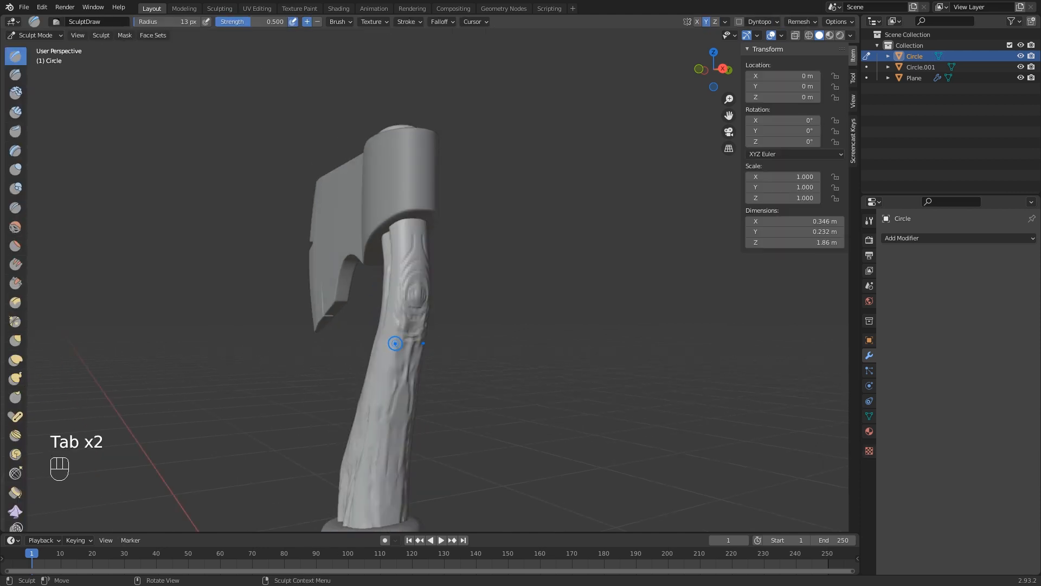
Examine the grained shaft and the wrapped grip from several sides, down to the handle's bottom end.
{"action": "scroll", "coordinate": [396, 344], "scroll_direction": "down", "scroll_amount": 1}
{"action": "middle_click_drag", "start_coordinate": [396, 360], "coordinate": [531, 309], "text": "shift"}
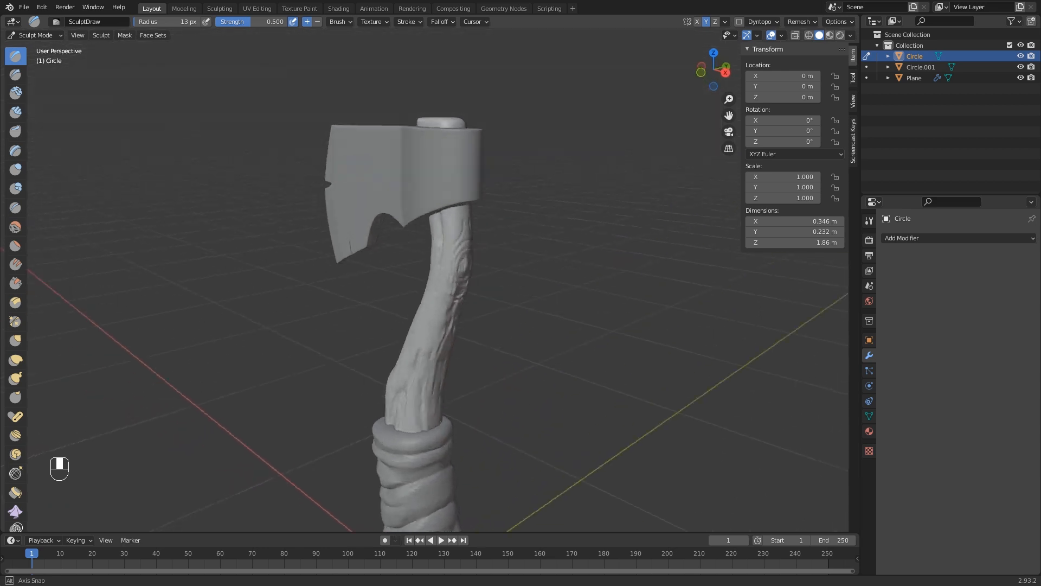
{"action": "middle_click_drag", "start_coordinate": [436, 433], "coordinate": [472, 308]}
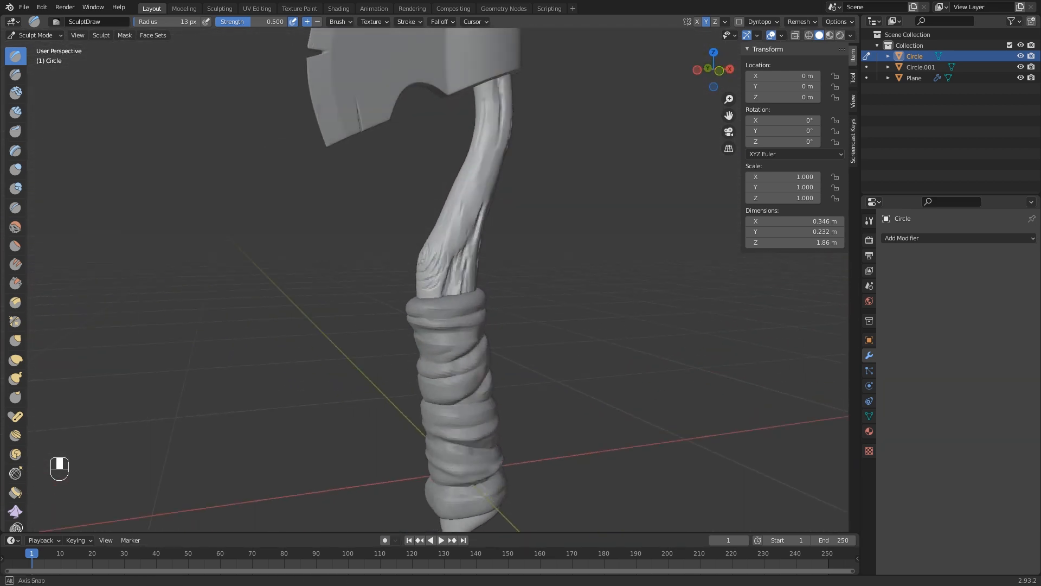
{"action": "middle_click_drag", "start_coordinate": [473, 496], "coordinate": [475, 487]}
{"action": "middle_click_drag", "start_coordinate": [475, 487], "coordinate": [486, 386], "text": "shift"}
{"action": "scroll", "coordinate": [488, 401], "scroll_direction": "up", "scroll_amount": 4}
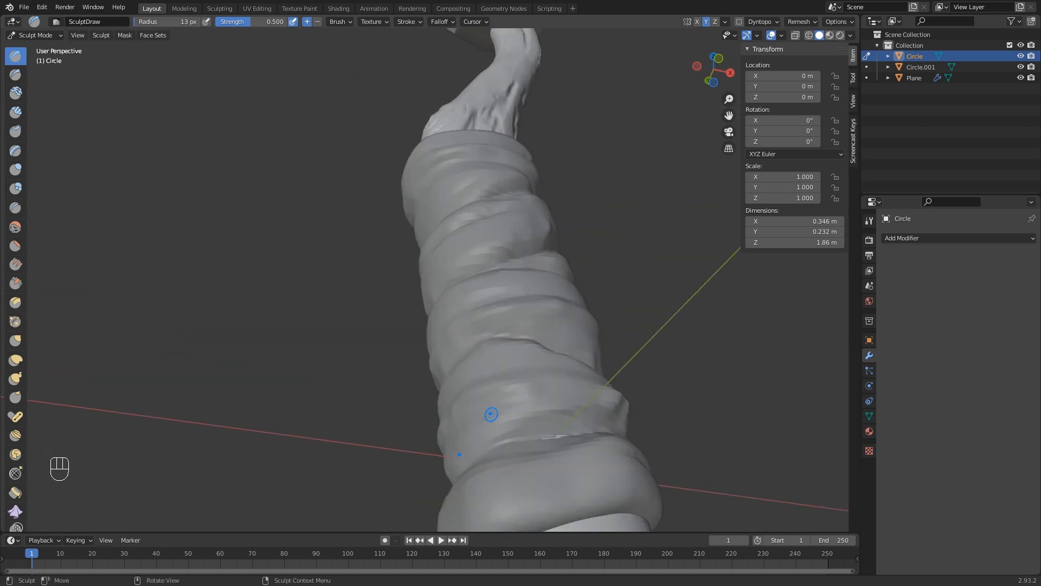
{"action": "middle_click_drag", "start_coordinate": [507, 436], "coordinate": [465, 304], "text": "shift"}
{"action": "middle_click_drag", "start_coordinate": [469, 388], "coordinate": [465, 335], "text": "shift"}
{"action": "scroll", "coordinate": [471, 356], "scroll_direction": "up", "scroll_amount": 1}
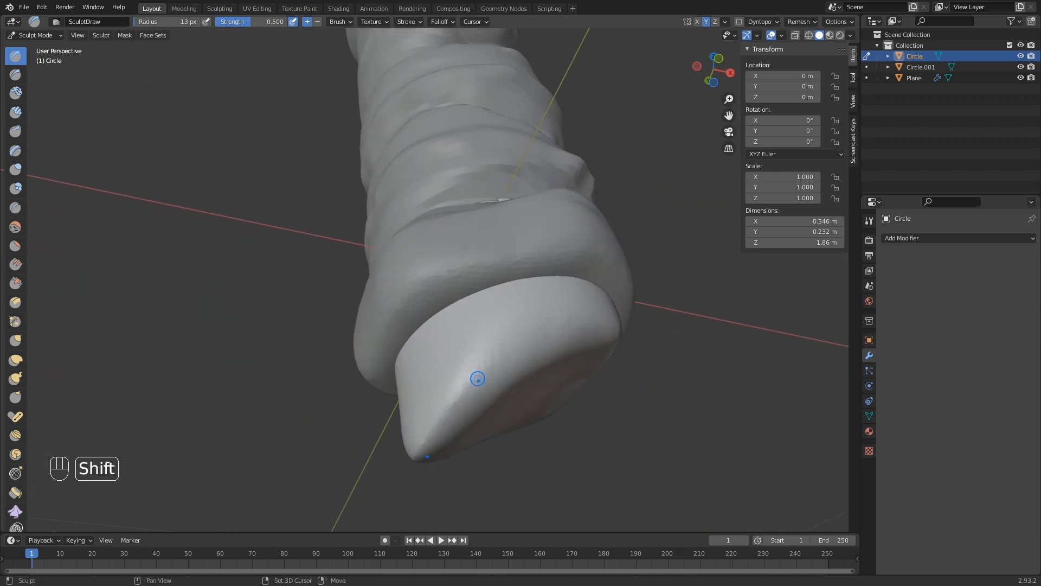
{"action": "middle_click_drag", "start_coordinate": [477, 378], "coordinate": [464, 350], "text": "shift"}
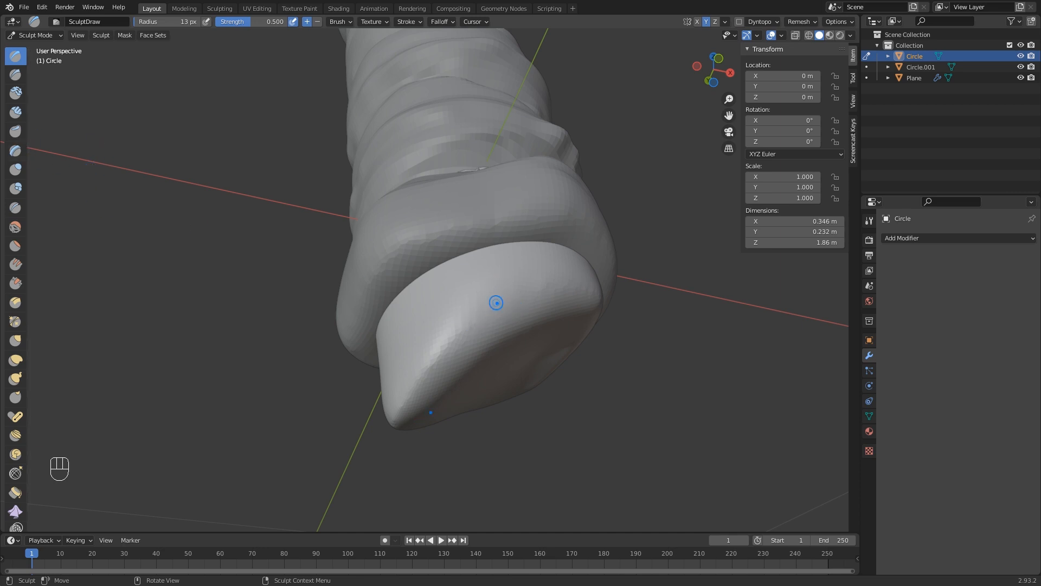
With the Crease brush at a 31 px radius, sharpen the slanted edge of the handle's bottom end using inverted strokes.
{"action": "key", "text": "f"}
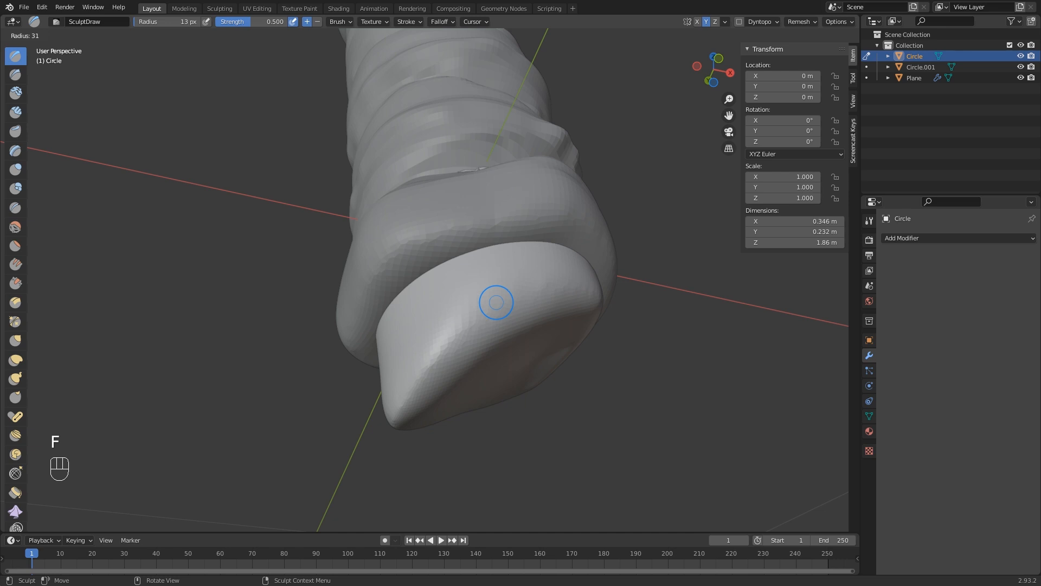
{"action": "left_click", "coordinate": [506, 317]}
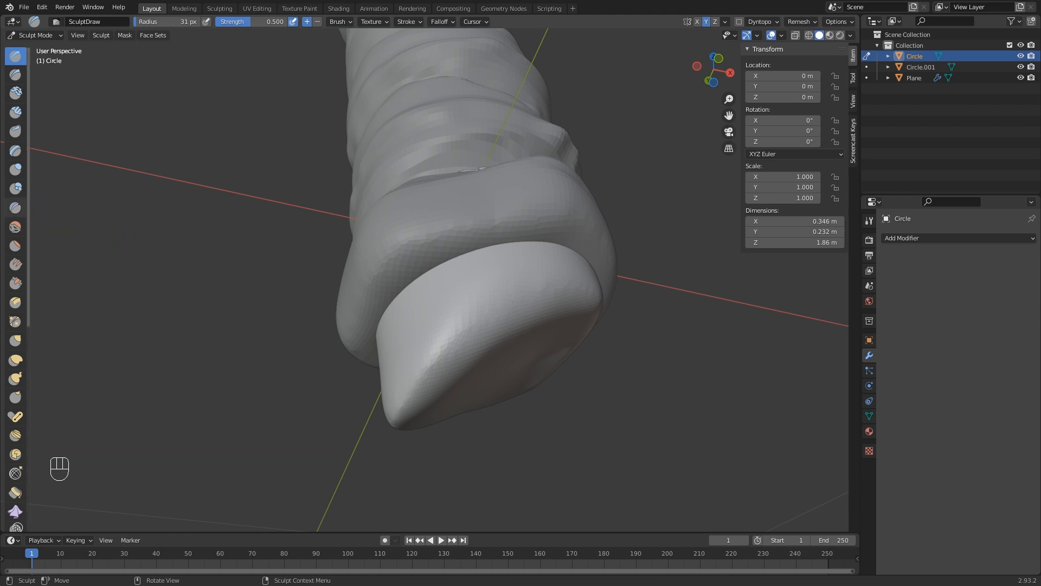
{"action": "left_click", "coordinate": [16, 208]}
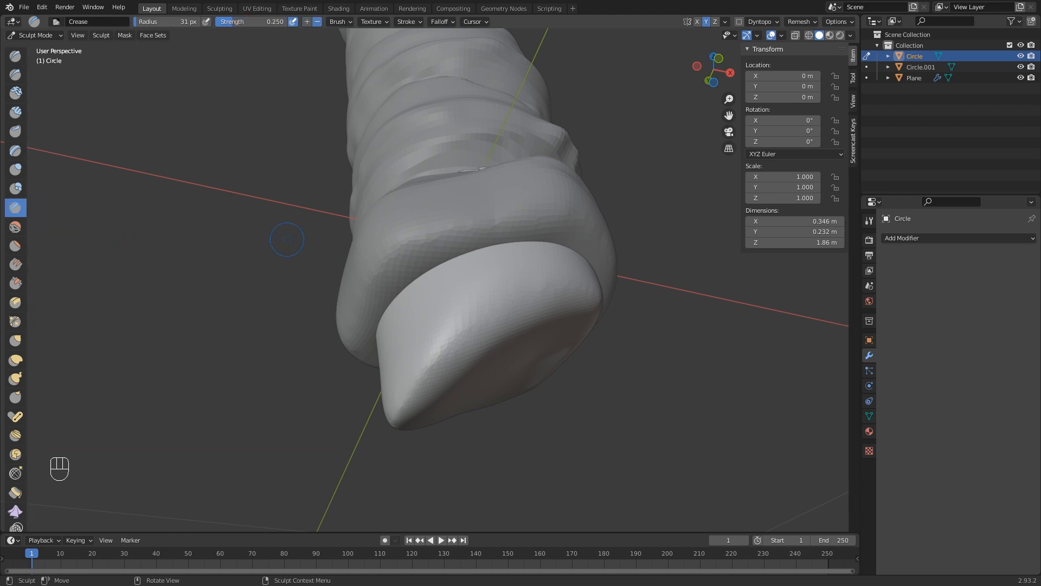
{"action": "key", "text": "ctrl"}
{"action": "left_click", "coordinate": [557, 291], "text": "ctrl"}
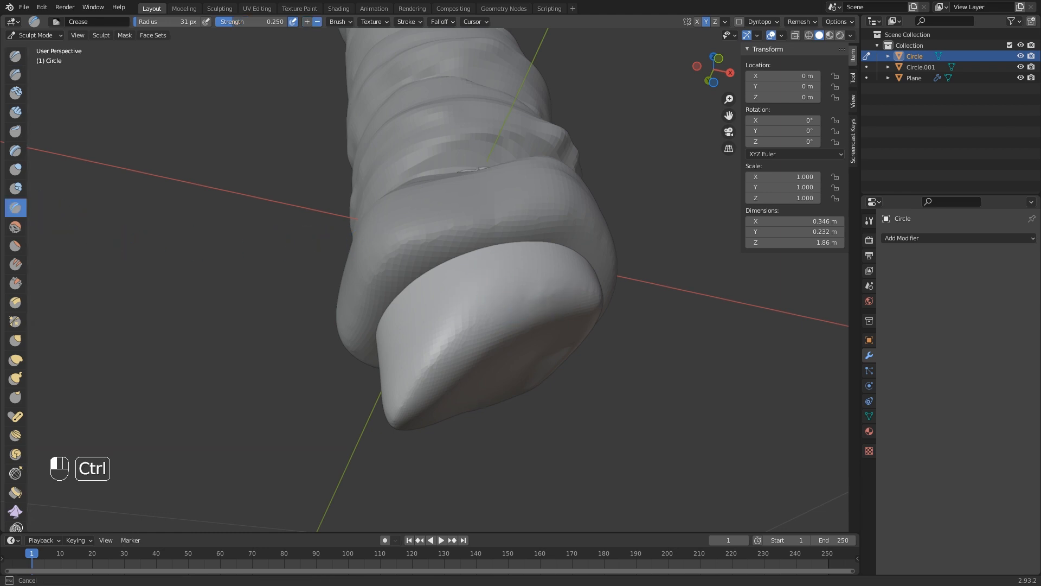
{"action": "mouse_move", "coordinate": [505, 314]}
{"action": "left_mouse_down", "text": "ctrl"}
{"action": "mouse_move", "coordinate": [425, 373]}
{"action": "mouse_move", "coordinate": [408, 417]}
{"action": "left_mouse_up", "text": "ctrl"}
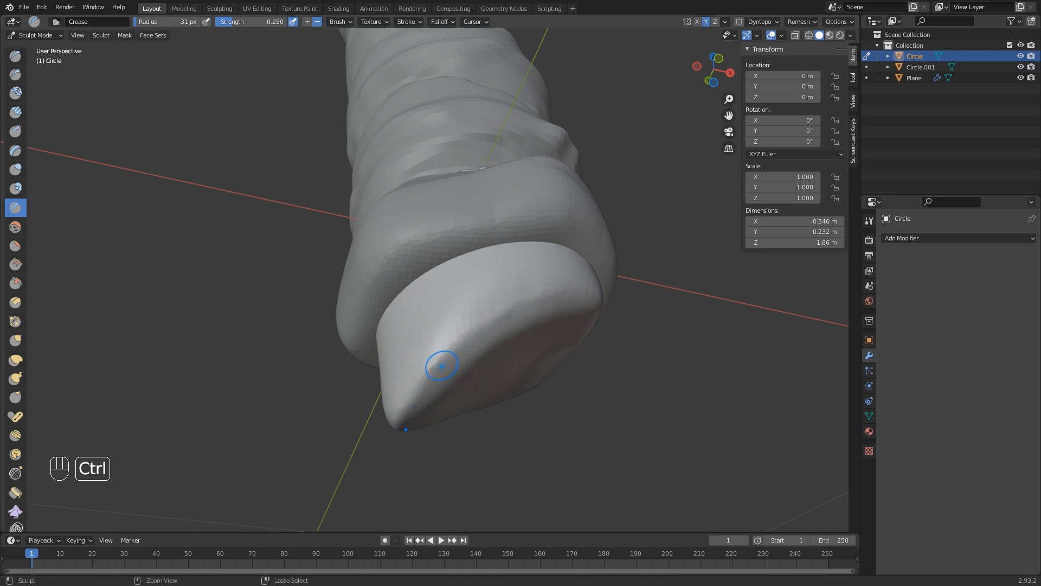
{"action": "mouse_move", "coordinate": [439, 364]}
{"action": "left_mouse_down", "text": "ctrl"}
{"action": "mouse_move", "coordinate": [394, 415]}
{"action": "mouse_move", "coordinate": [480, 325]}
{"action": "left_mouse_up", "text": "ctrl"}
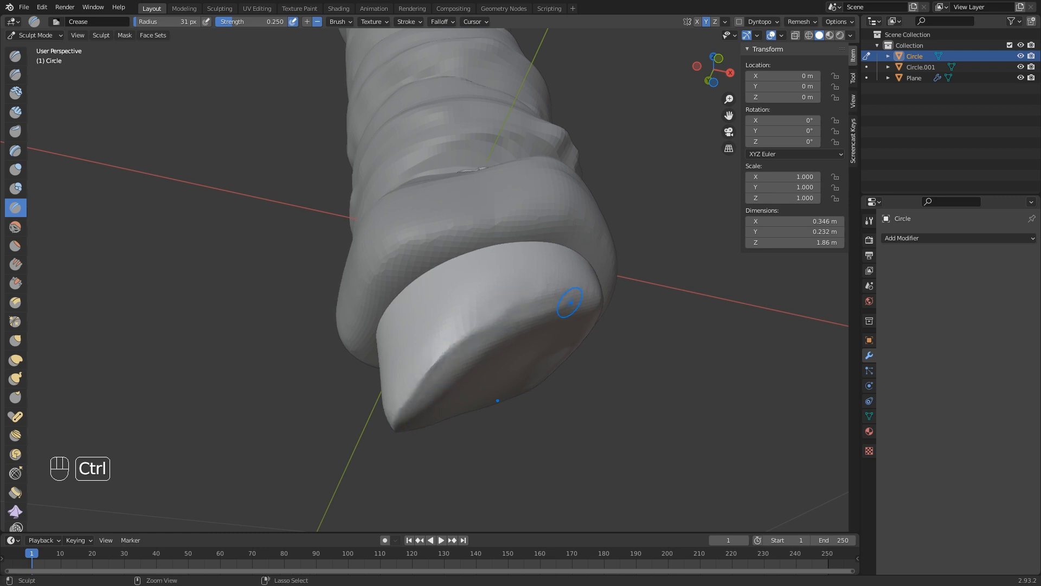
Continue sharpening the rim around the cut face at the handle's bottom end from the other side.
{"action": "mouse_move", "coordinate": [570, 302]}
{"action": "middle_mouse_down"}
{"action": "mouse_move", "coordinate": [547, 331]}
{"action": "mouse_move", "coordinate": [345, 385]}
{"action": "middle_mouse_up"}
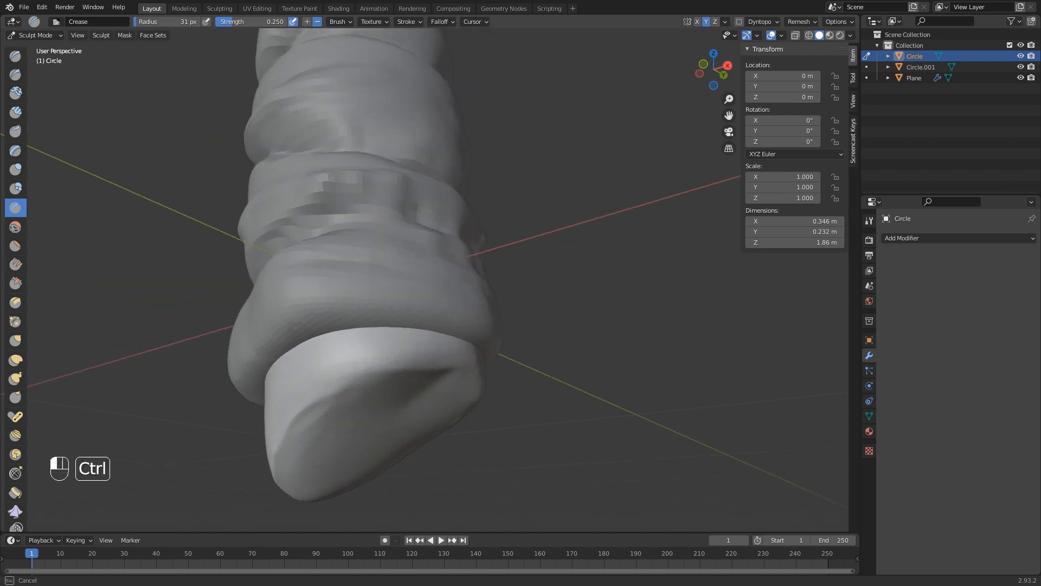
{"action": "left_click_drag", "start_coordinate": [315, 395], "coordinate": [488, 378], "text": "ctrl"}
{"action": "middle_click_drag", "start_coordinate": [488, 378], "coordinate": [312, 339]}
{"action": "middle_click_drag", "start_coordinate": [383, 360], "coordinate": [497, 391]}
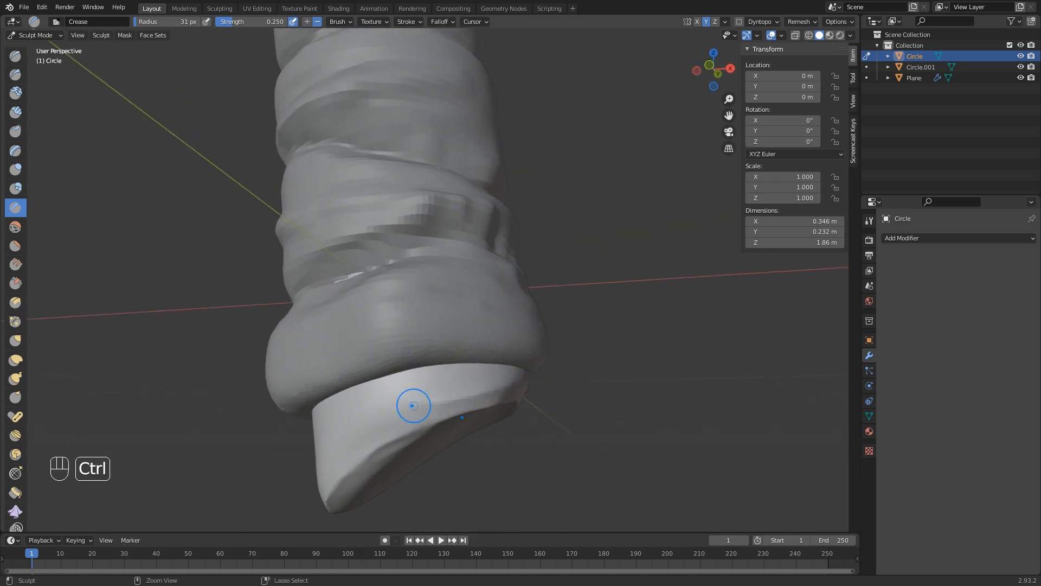
{"action": "middle_click_drag", "start_coordinate": [379, 407], "coordinate": [496, 401]}
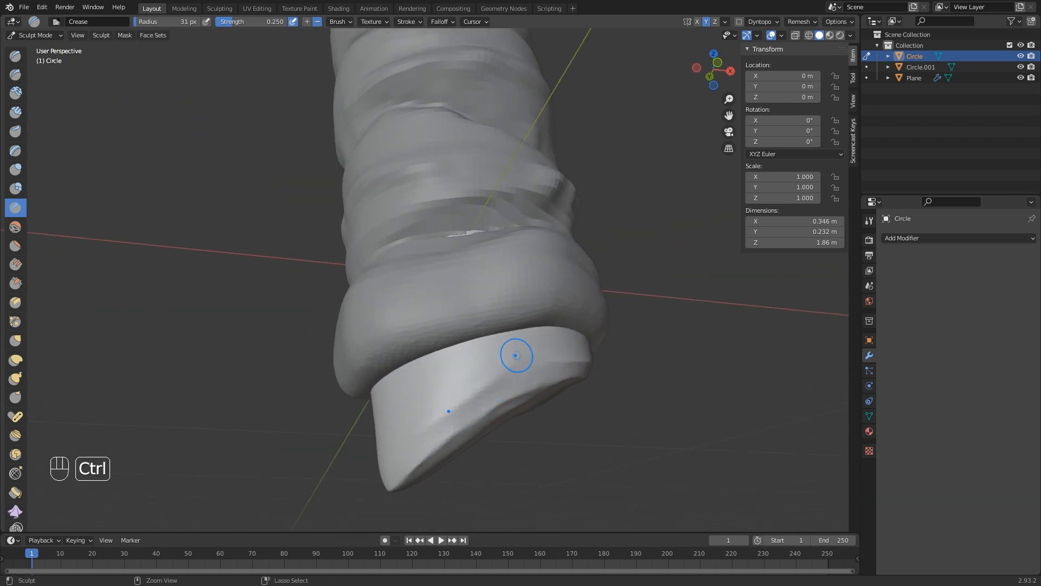
Crease irregular chipped grooves into the side wall of the handle's bottom end, below the wrapping.
{"action": "mouse_move", "coordinate": [477, 402]}
{"action": "middle_mouse_down"}
{"action": "mouse_move", "coordinate": [498, 390]}
{"action": "mouse_move", "coordinate": [480, 390]}
{"action": "mouse_move", "coordinate": [477, 367]}
{"action": "mouse_move", "coordinate": [482, 374]}
{"action": "mouse_move", "coordinate": [450, 365]}
{"action": "mouse_move", "coordinate": [413, 413]}
{"action": "mouse_move", "coordinate": [450, 394]}
{"action": "mouse_move", "coordinate": [423, 428]}
{"action": "mouse_move", "coordinate": [265, 440]}
{"action": "middle_mouse_up"}
{"action": "middle_click_drag", "start_coordinate": [477, 336], "coordinate": [480, 370]}
{"action": "scroll", "coordinate": [481, 372], "scroll_direction": "up", "scroll_amount": 4}
{"action": "mouse_move", "coordinate": [482, 408]}
{"action": "middle_mouse_down"}
{"action": "mouse_move", "coordinate": [477, 384]}
{"action": "mouse_move", "coordinate": [493, 383]}
{"action": "mouse_move", "coordinate": [488, 335]}
{"action": "middle_mouse_up"}
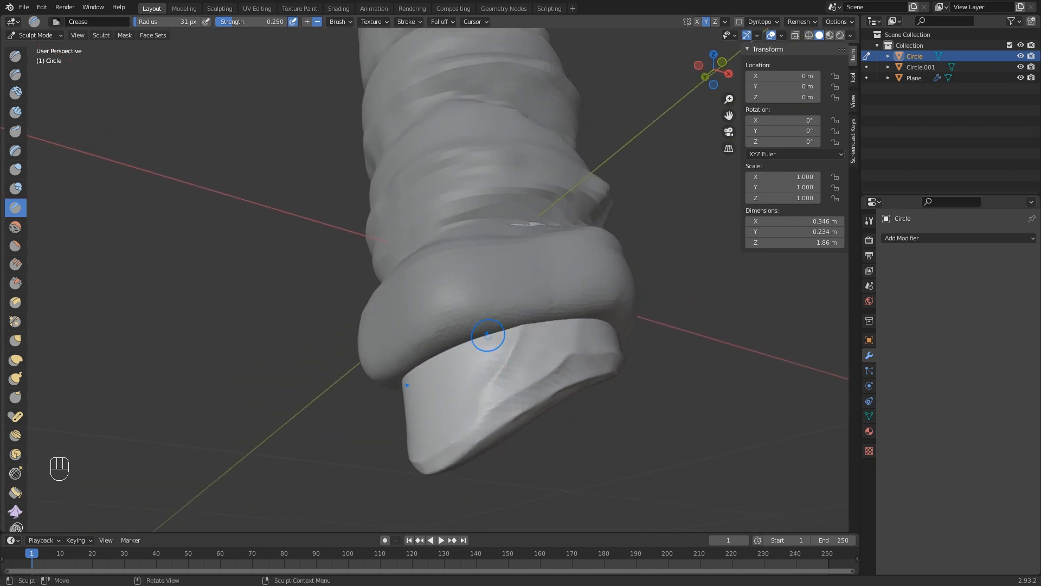
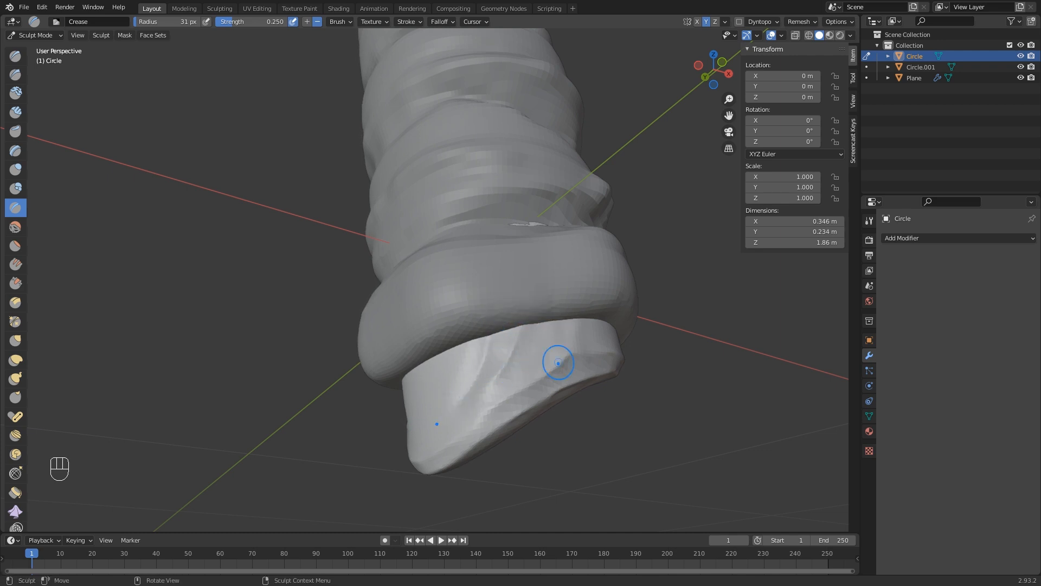
With the Crease brush at a 31 px radius, carve an outer growth ring around the cut face of the handle's bottom end.
{"action": "mouse_move", "coordinate": [479, 372]}
{"action": "middle_mouse_down"}
{"action": "mouse_move", "coordinate": [496, 360]}
{"action": "mouse_move", "coordinate": [455, 402]}
{"action": "mouse_move", "coordinate": [388, 427]}
{"action": "mouse_move", "coordinate": [394, 362]}
{"action": "middle_mouse_up"}
{"action": "middle_click_drag", "start_coordinate": [369, 297], "coordinate": [381, 320]}
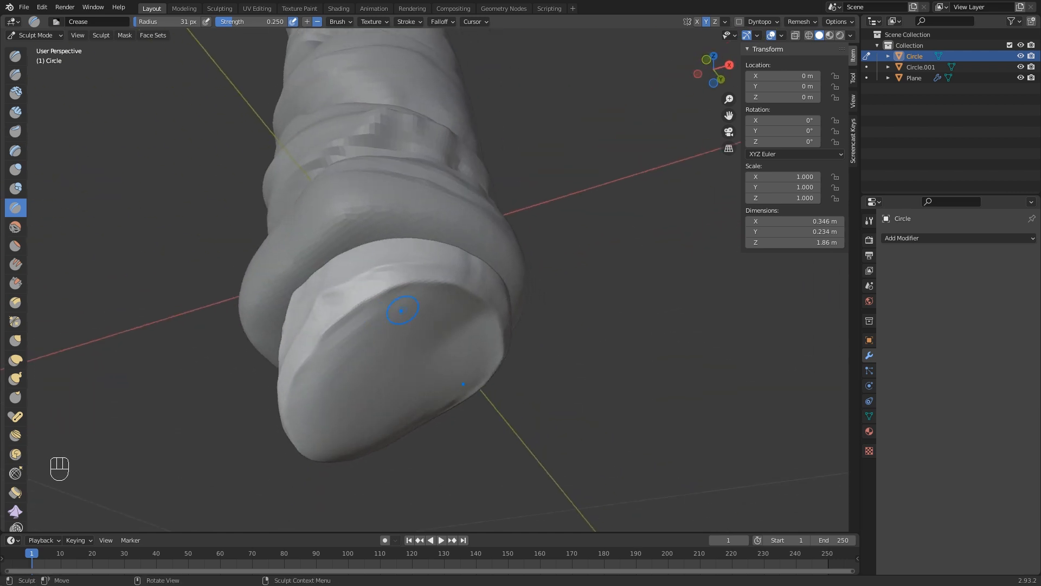
{"action": "left_click_drag", "start_coordinate": [368, 350], "coordinate": [370, 351]}
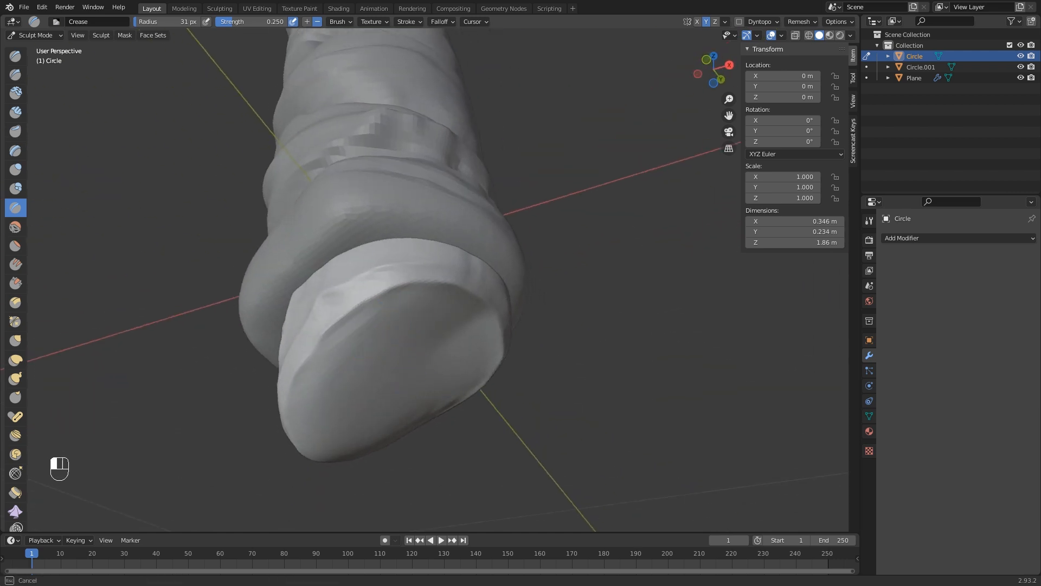
{"action": "left_click_drag", "start_coordinate": [454, 319], "coordinate": [458, 333]}
{"action": "scroll", "coordinate": [363, 304], "scroll_direction": "up", "scroll_amount": 4}
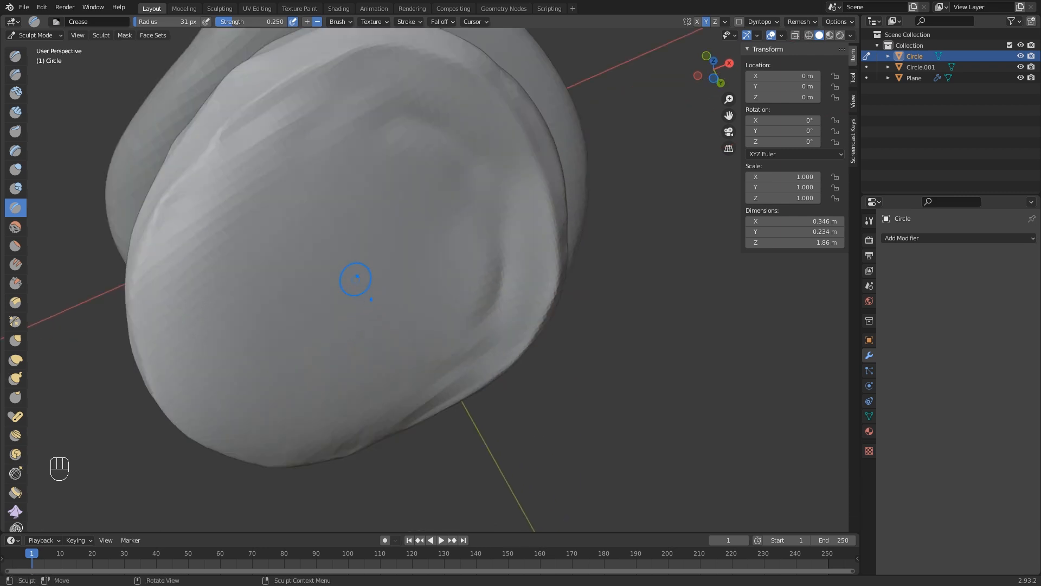
{"action": "mouse_move", "coordinate": [217, 200]}
{"action": "left_mouse_down"}
{"action": "mouse_move", "coordinate": [179, 304]}
{"action": "mouse_move", "coordinate": [193, 341]}
{"action": "mouse_move", "coordinate": [399, 399]}
{"action": "left_mouse_up"}
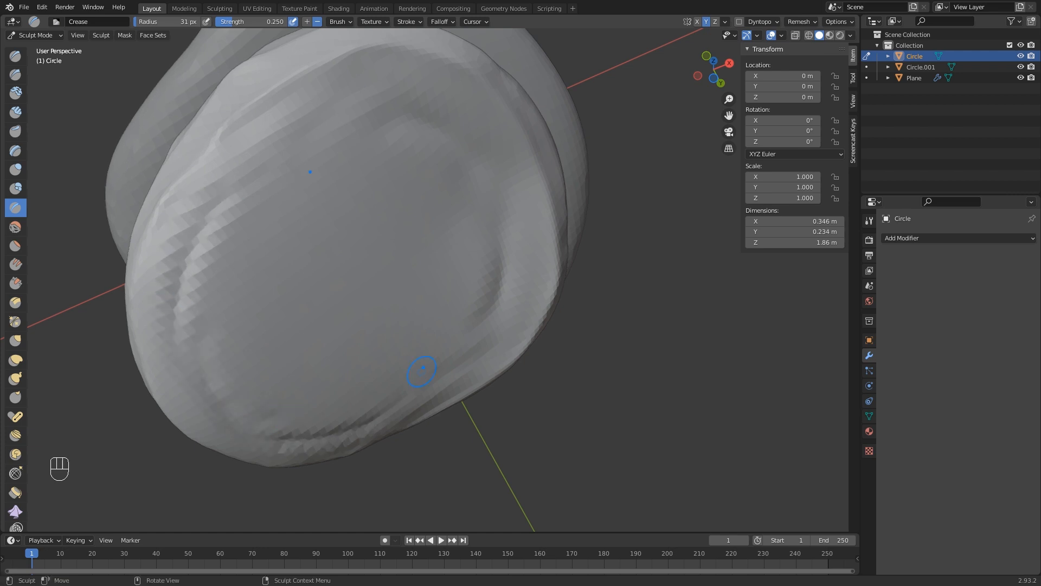
{"action": "left_click_drag", "start_coordinate": [490, 311], "coordinate": [463, 349]}
{"action": "left_click_drag", "start_coordinate": [462, 350], "coordinate": [434, 381]}
Crease smaller concentric rings toward the centre of the cut face, reducing the brush radius to 15 px for the innermost ones.
{"action": "scroll", "coordinate": [433, 233], "scroll_direction": "down", "scroll_amount": 3}
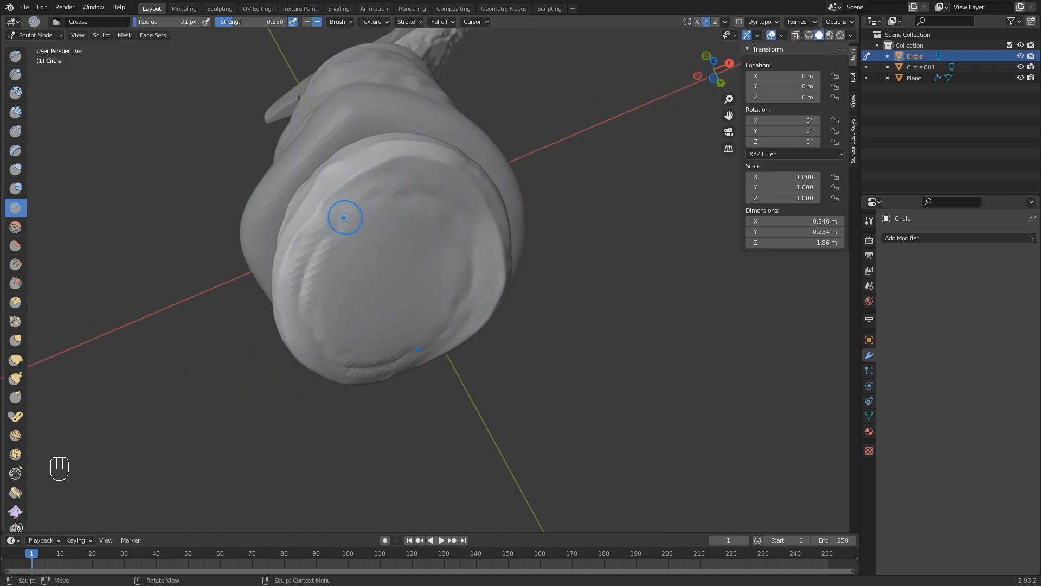
{"action": "mouse_move", "coordinate": [341, 218]}
{"action": "left_mouse_down"}
{"action": "mouse_move", "coordinate": [391, 194]}
{"action": "mouse_move", "coordinate": [433, 194]}
{"action": "left_mouse_up"}
{"action": "mouse_move", "coordinate": [361, 261]}
{"action": "left_mouse_down"}
{"action": "mouse_move", "coordinate": [403, 229]}
{"action": "mouse_move", "coordinate": [372, 296]}
{"action": "left_mouse_up"}
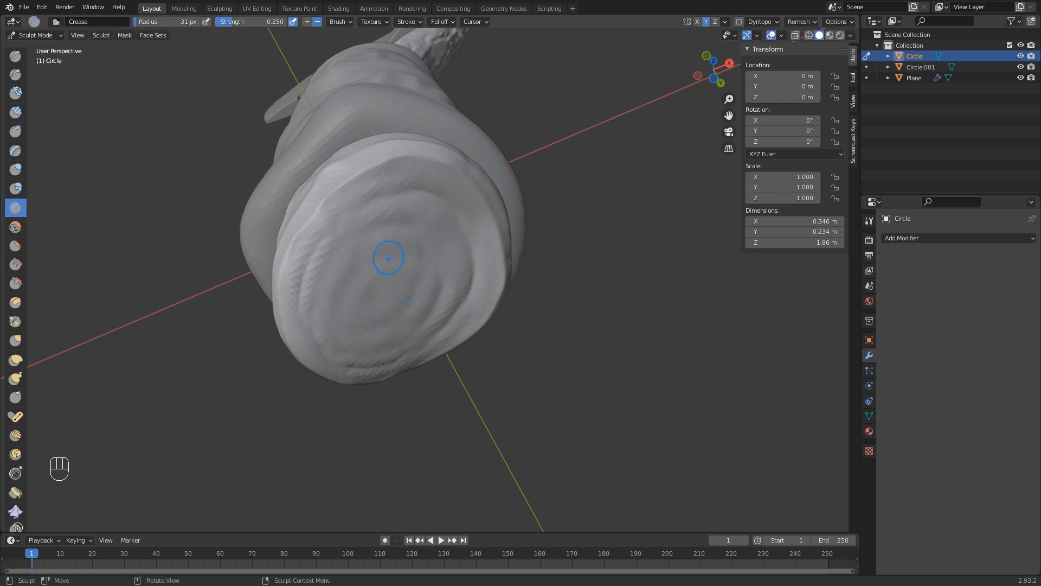
{"action": "mouse_move", "coordinate": [388, 259]}
{"action": "middle_mouse_down", "text": "shift"}
{"action": "mouse_move", "coordinate": [396, 298]}
{"action": "mouse_move", "coordinate": [412, 276]}
{"action": "middle_mouse_up", "text": "shift"}
{"action": "key", "text": "f"}
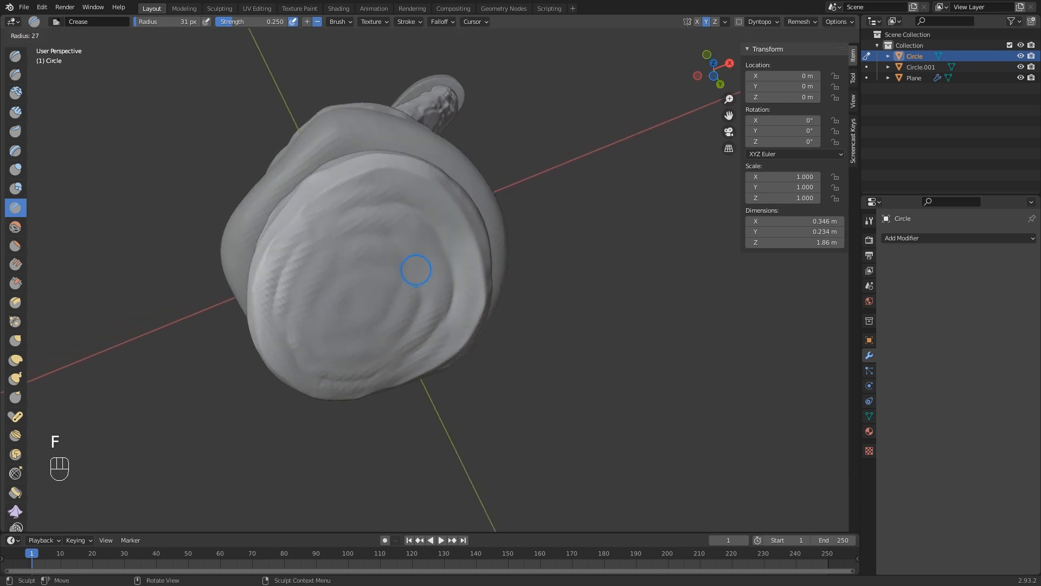
{"action": "left_click", "coordinate": [416, 270]}
{"action": "mouse_move", "coordinate": [331, 253]}
{"action": "left_mouse_down"}
{"action": "mouse_move", "coordinate": [381, 276]}
{"action": "mouse_move", "coordinate": [351, 245]}
{"action": "mouse_move", "coordinate": [387, 240]}
{"action": "left_mouse_up"}
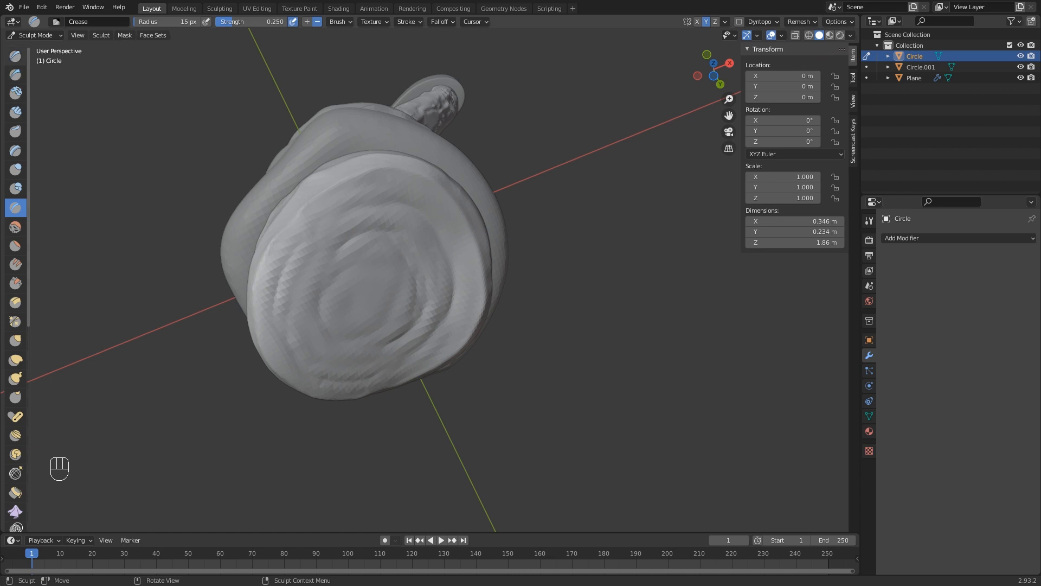
Deepen the growth rings on the bottom cut face with inverted Draw brush strokes at a 15 px radius.
{"action": "left_click", "coordinate": [15, 56]}
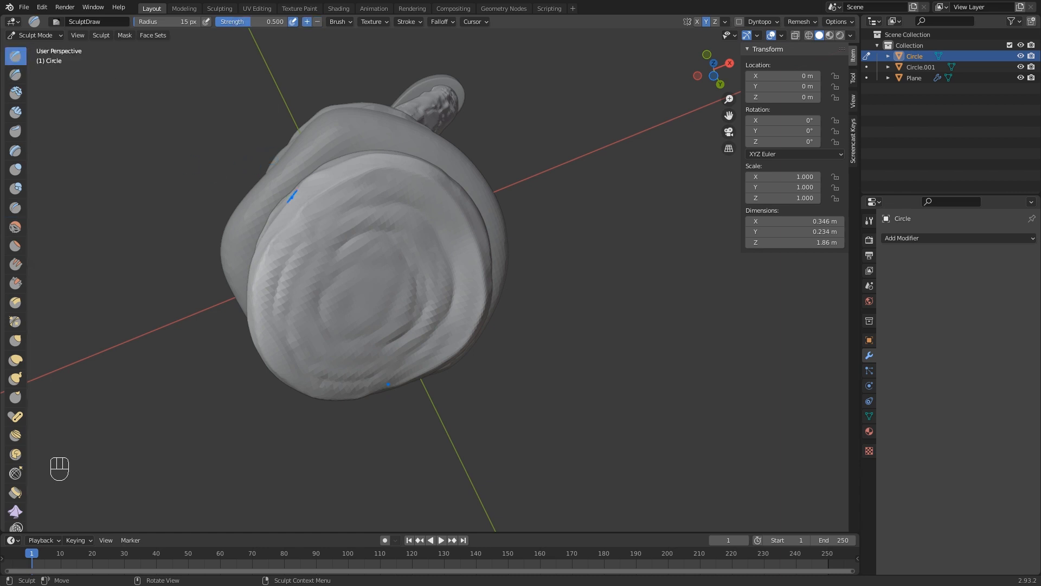
{"action": "mouse_move", "coordinate": [347, 261]}
{"action": "left_mouse_down", "text": "ctrl"}
{"action": "mouse_move", "coordinate": [374, 238]}
{"action": "mouse_move", "coordinate": [426, 311]}
{"action": "mouse_move", "coordinate": [435, 296]}
{"action": "mouse_move", "coordinate": [426, 260]}
{"action": "mouse_move", "coordinate": [394, 333]}
{"action": "mouse_move", "coordinate": [346, 263]}
{"action": "mouse_move", "coordinate": [351, 329]}
{"action": "mouse_move", "coordinate": [412, 314]}
{"action": "left_mouse_up", "text": "ctrl"}
{"action": "mouse_move", "coordinate": [420, 270]}
{"action": "left_mouse_down", "text": "ctrl"}
{"action": "mouse_move", "coordinate": [331, 285]}
{"action": "mouse_move", "coordinate": [330, 266]}
{"action": "mouse_move", "coordinate": [309, 309]}
{"action": "mouse_move", "coordinate": [328, 270]}
{"action": "left_mouse_up", "text": "ctrl"}
{"action": "mouse_move", "coordinate": [289, 301]}
{"action": "left_mouse_down", "text": "ctrl"}
{"action": "mouse_move", "coordinate": [304, 312]}
{"action": "mouse_move", "coordinate": [341, 252]}
{"action": "mouse_move", "coordinate": [320, 243]}
{"action": "mouse_move", "coordinate": [404, 215]}
{"action": "mouse_move", "coordinate": [448, 282]}
{"action": "left_mouse_up", "text": "ctrl"}
{"action": "scroll", "coordinate": [419, 272], "scroll_direction": "down", "scroll_amount": 3}
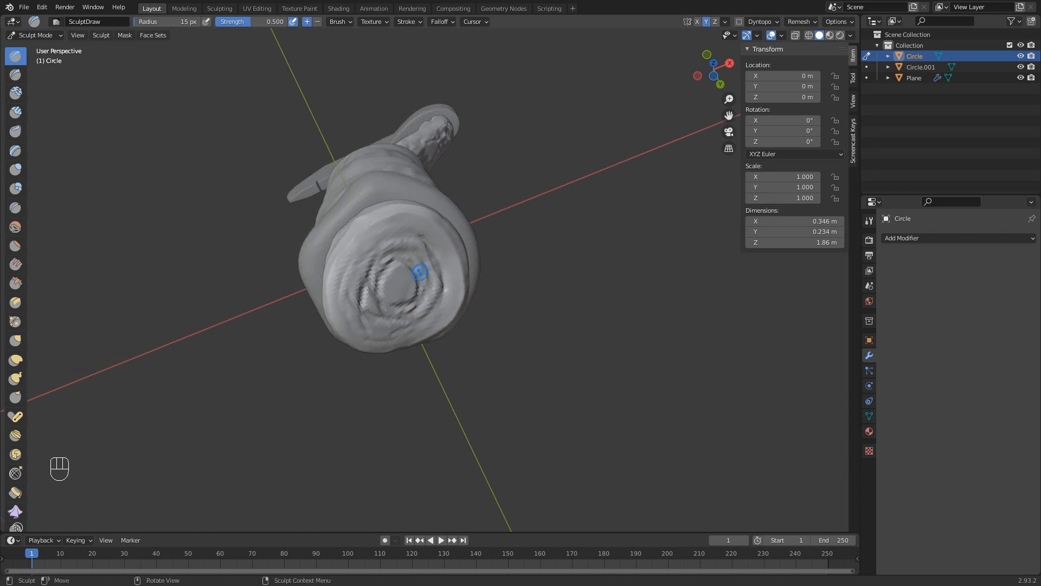
{"action": "mouse_move", "coordinate": [419, 272]}
{"action": "middle_mouse_down"}
{"action": "mouse_move", "coordinate": [462, 306]}
{"action": "mouse_move", "coordinate": [401, 293]}
{"action": "middle_mouse_up"}
{"action": "mouse_move", "coordinate": [397, 339]}
{"action": "left_mouse_down", "text": "ctrl"}
{"action": "mouse_move", "coordinate": [411, 347]}
{"action": "mouse_move", "coordinate": [350, 336]}
{"action": "mouse_move", "coordinate": [393, 301]}
{"action": "mouse_move", "coordinate": [388, 288]}
{"action": "mouse_move", "coordinate": [362, 302]}
{"action": "mouse_move", "coordinate": [417, 306]}
{"action": "left_mouse_up", "text": "ctrl"}
{"action": "mouse_move", "coordinate": [393, 303]}
{"action": "left_mouse_down", "text": "ctrl"}
{"action": "mouse_move", "coordinate": [376, 308]}
{"action": "mouse_move", "coordinate": [339, 375]}
{"action": "left_mouse_up", "text": "ctrl"}
Carve long wood-grain grooves up the shaft above the knot with inverted Draw strokes, and smooth them lightly near the upper part.
{"action": "mouse_move", "coordinate": [401, 314]}
{"action": "middle_mouse_down"}
{"action": "mouse_move", "coordinate": [444, 360]}
{"action": "mouse_move", "coordinate": [437, 264]}
{"action": "mouse_move", "coordinate": [412, 472]}
{"action": "mouse_move", "coordinate": [395, 484]}
{"action": "mouse_move", "coordinate": [380, 478]}
{"action": "mouse_move", "coordinate": [494, 386]}
{"action": "middle_mouse_up"}
{"action": "scroll", "coordinate": [509, 333], "scroll_direction": "up", "scroll_amount": 1}
{"action": "middle_click_drag", "start_coordinate": [509, 327], "coordinate": [472, 304], "text": "shift"}
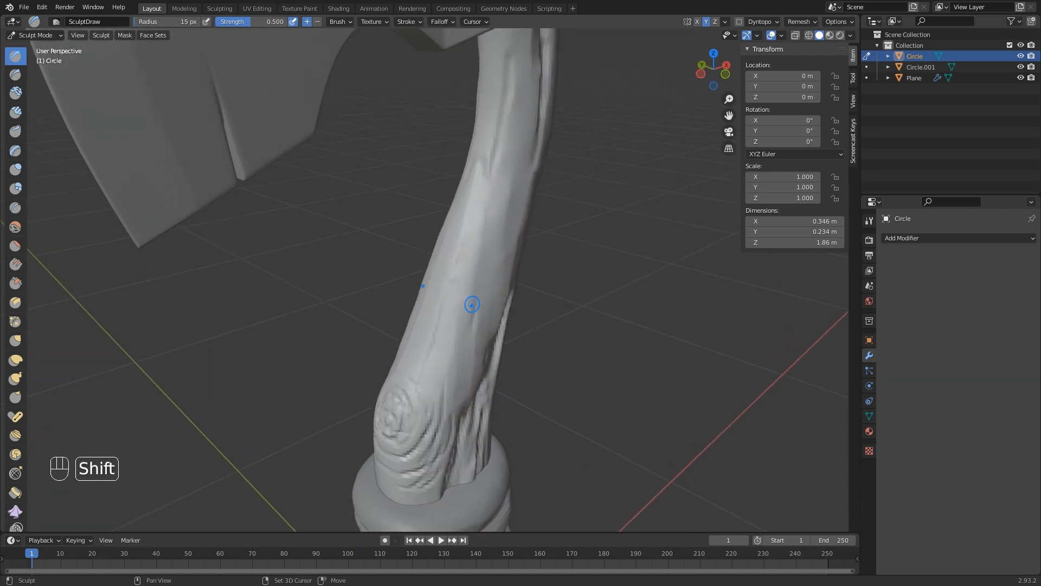
{"action": "middle_click_drag", "start_coordinate": [420, 365], "coordinate": [413, 358]}
{"action": "key", "text": "ctrl"}
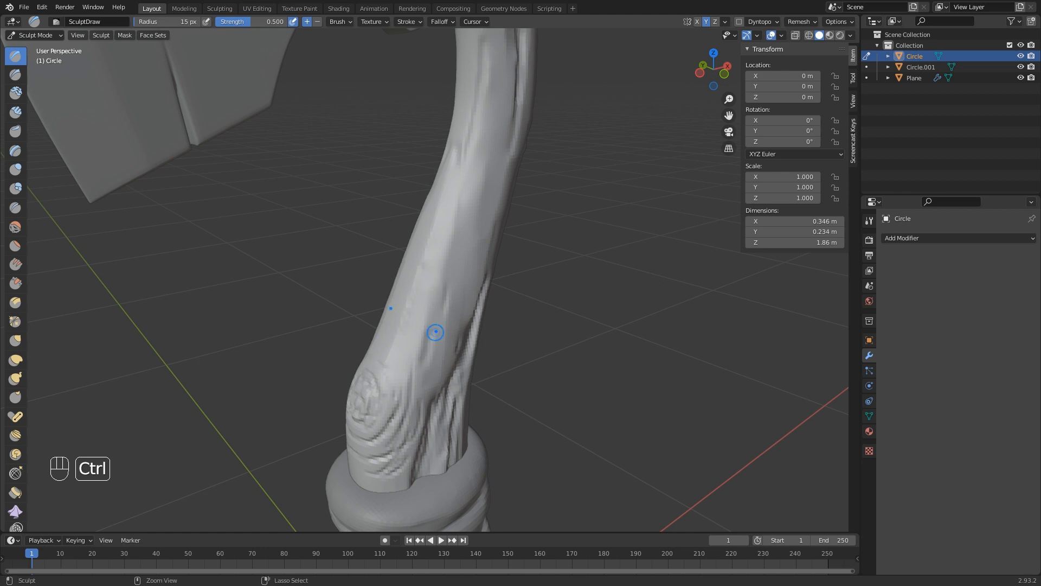
{"action": "mouse_move", "coordinate": [436, 332]}
{"action": "left_mouse_down", "text": "ctrl"}
{"action": "mouse_move", "coordinate": [465, 140]}
{"action": "mouse_move", "coordinate": [451, 244]}
{"action": "mouse_move", "coordinate": [400, 369]}
{"action": "mouse_move", "coordinate": [467, 186]}
{"action": "left_mouse_up", "text": "ctrl"}
{"action": "key", "text": "shift"}
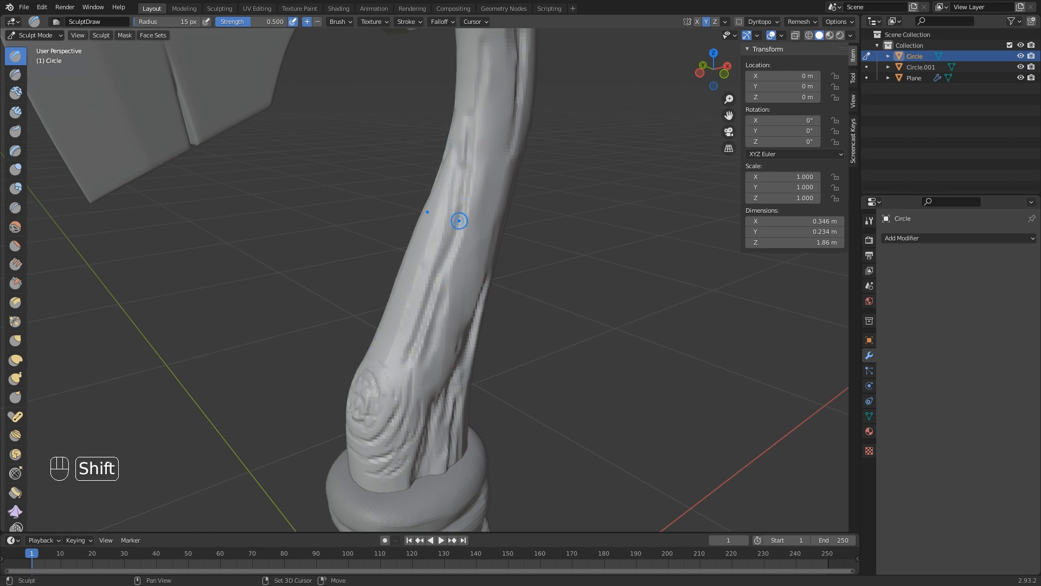
{"action": "middle_click_drag", "start_coordinate": [425, 372], "coordinate": [482, 218]}
{"action": "left_click_drag", "start_coordinate": [511, 132], "coordinate": [491, 229], "text": "shift"}
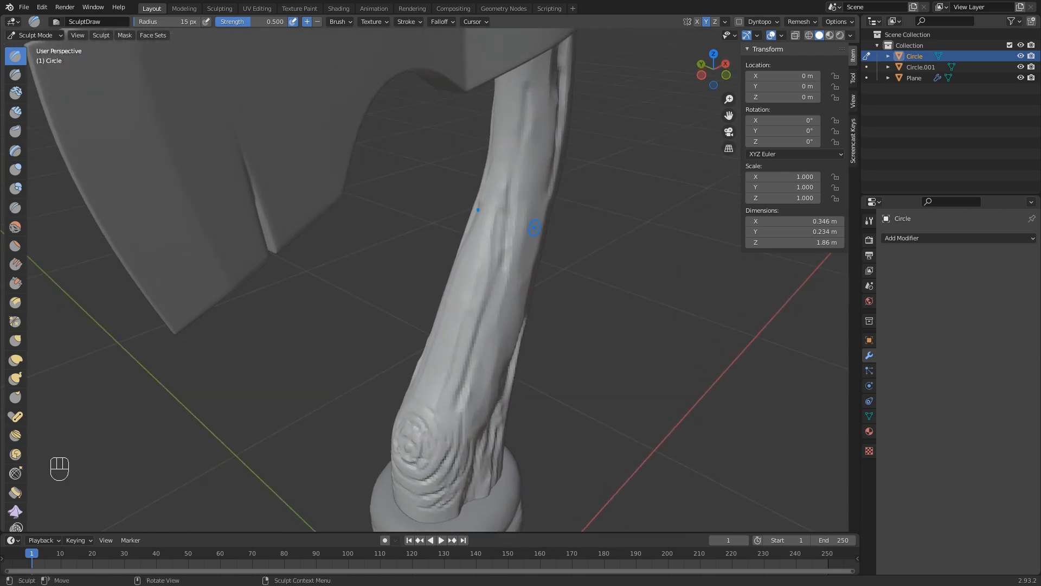
With the Crease brush at a 32 px radius, sharpen the upper edge of the handle's top end above the axe head using inverted strokes.
{"action": "scroll", "coordinate": [532, 228], "scroll_direction": "down", "scroll_amount": 6}
{"action": "middle_click_drag", "start_coordinate": [532, 228], "coordinate": [501, 230]}
{"action": "middle_click_drag", "start_coordinate": [501, 230], "coordinate": [488, 337], "text": "shift"}
{"action": "middle_click_drag", "start_coordinate": [488, 336], "coordinate": [650, 295]}
{"action": "scroll", "coordinate": [445, 361], "scroll_direction": "up", "scroll_amount": 7}
{"action": "middle_click_drag", "start_coordinate": [651, 296], "coordinate": [648, 285]}
{"action": "middle_click_drag", "start_coordinate": [352, 282], "coordinate": [344, 281]}
{"action": "middle_click_drag", "start_coordinate": [344, 280], "coordinate": [456, 309], "text": "shift"}
{"action": "scroll", "coordinate": [372, 293], "scroll_direction": "up", "scroll_amount": 3}
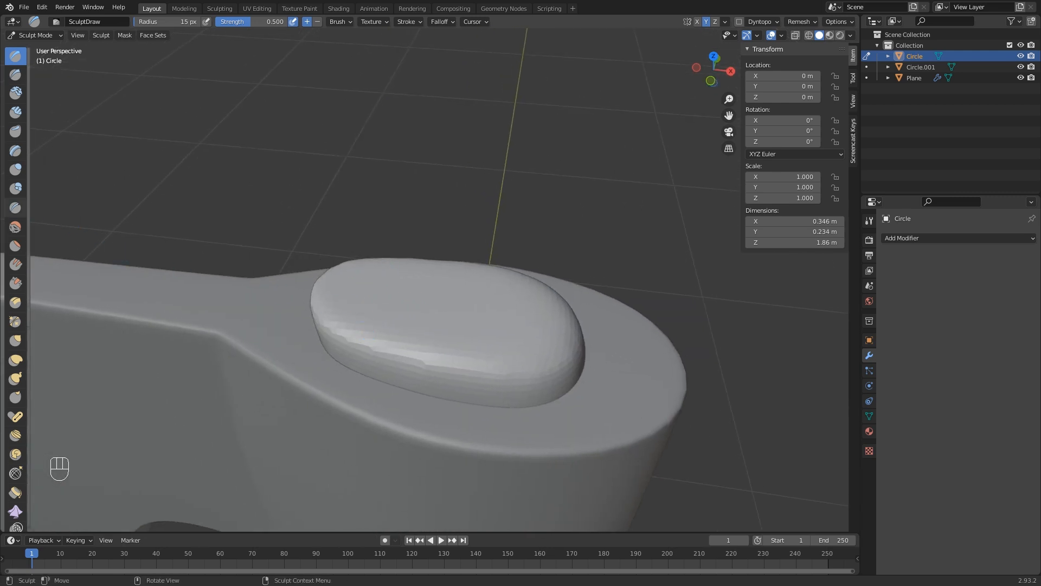
{"action": "left_click", "coordinate": [15, 208]}
{"action": "middle_click_drag", "start_coordinate": [339, 323], "coordinate": [248, 283], "text": "shift"}
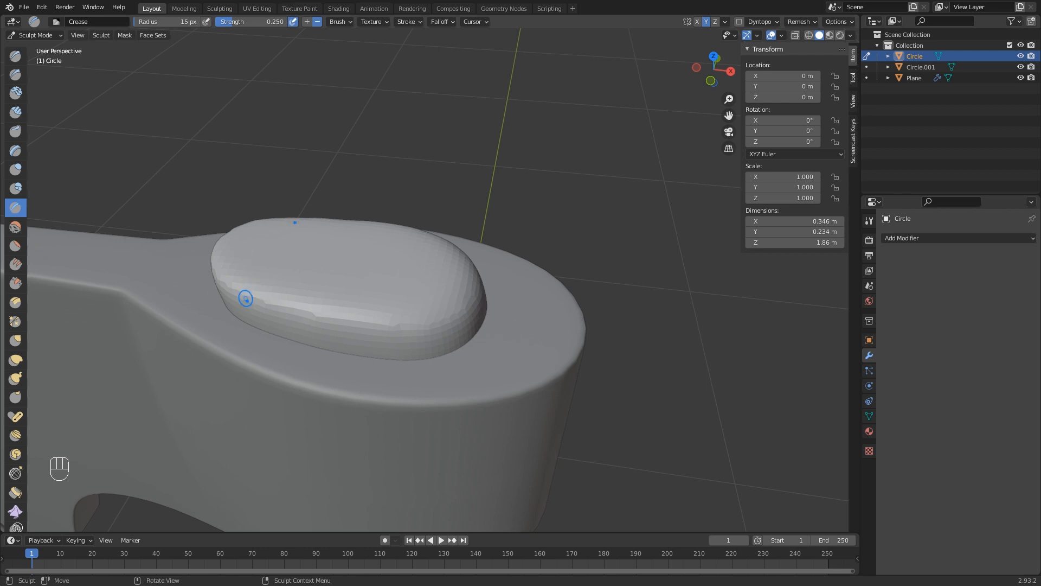
{"action": "key", "text": "f"}
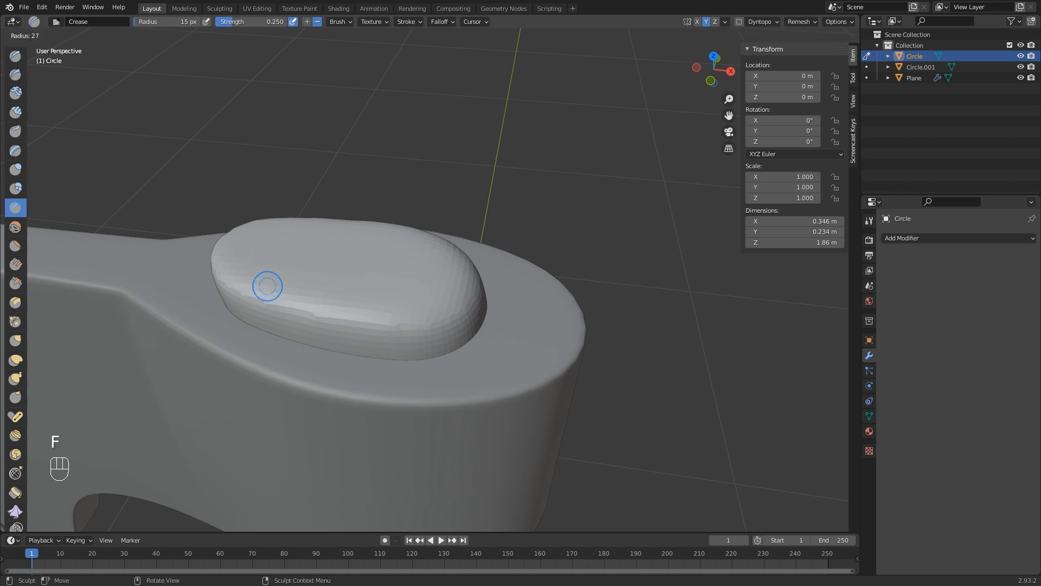
{"action": "left_click", "coordinate": [284, 286]}
{"action": "middle_click_drag", "start_coordinate": [327, 314], "coordinate": [316, 280]}
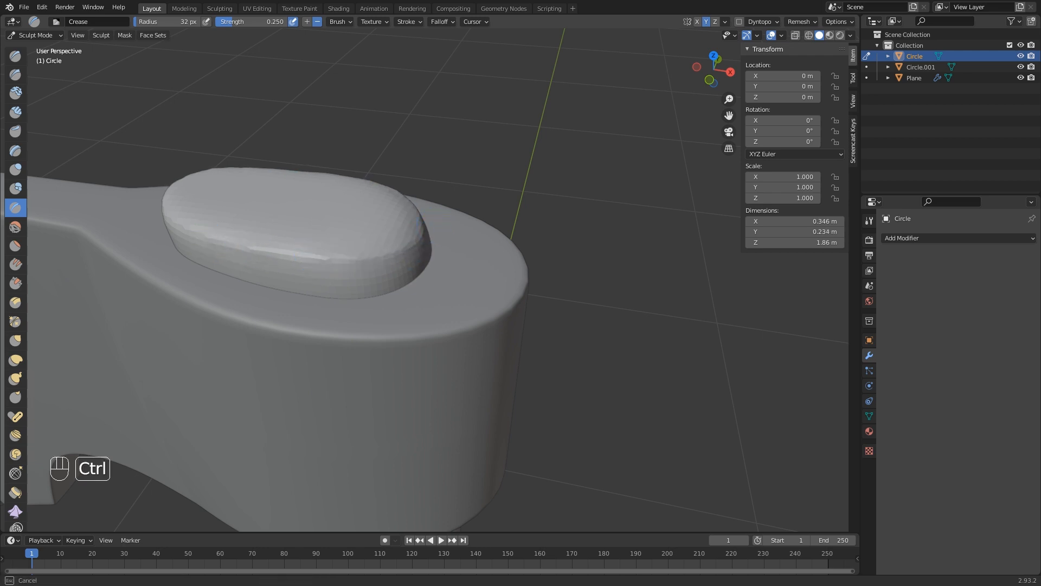
{"action": "left_click_drag", "start_coordinate": [281, 256], "coordinate": [349, 258], "text": "ctrl"}
Continue sharpening the rim of the handle's top end from the blade side, and smooth it lightly.
{"action": "middle_click_drag", "start_coordinate": [284, 277], "coordinate": [414, 277]}
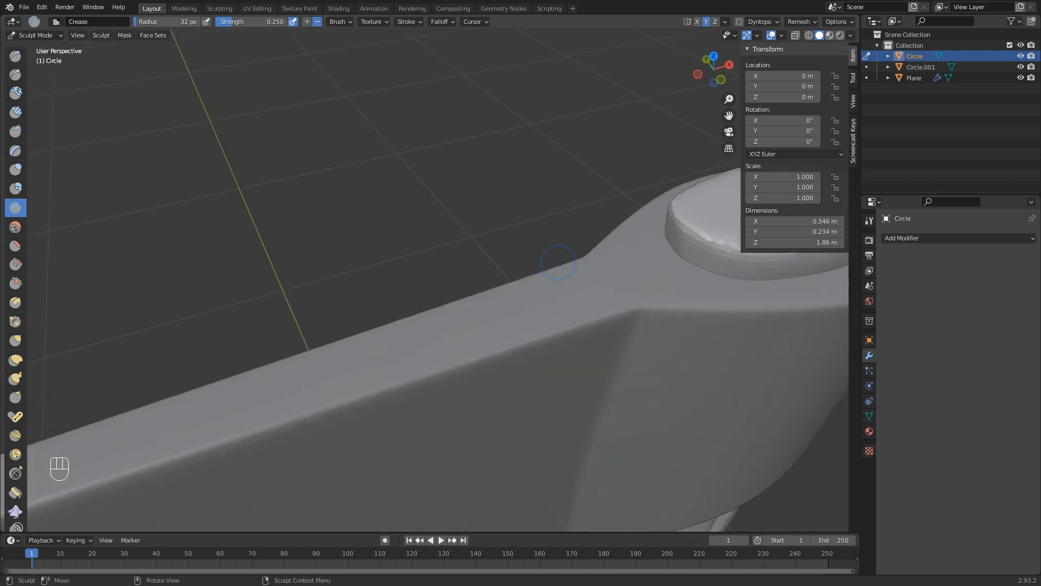
{"action": "middle_click_drag", "start_coordinate": [708, 251], "coordinate": [498, 275], "text": "shift"}
{"action": "left_click_drag", "start_coordinate": [457, 245], "coordinate": [457, 262], "text": "ctrl"}
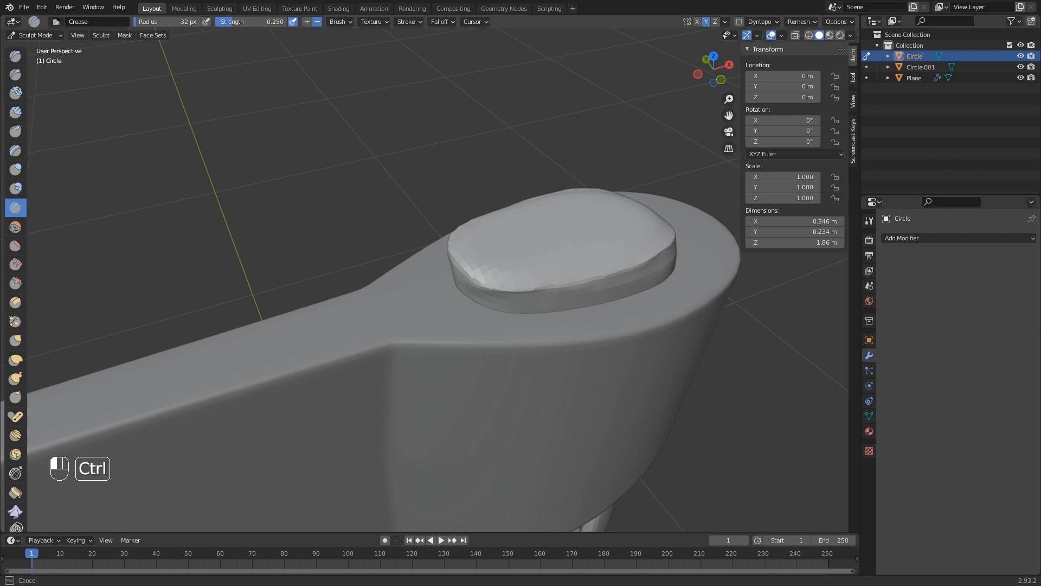
{"action": "left_click_drag", "start_coordinate": [648, 267], "coordinate": [512, 287], "text": "ctrl"}
{"action": "middle_click_drag", "start_coordinate": [535, 292], "coordinate": [516, 289]}
{"action": "mouse_move", "coordinate": [404, 262]}
{"action": "left_mouse_down", "text": "shift"}
{"action": "mouse_move", "coordinate": [411, 275]}
{"action": "mouse_move", "coordinate": [511, 274]}
{"action": "mouse_move", "coordinate": [594, 241]}
{"action": "mouse_move", "coordinate": [412, 264]}
{"action": "left_mouse_up", "text": "shift"}
{"action": "scroll", "coordinate": [546, 249], "scroll_direction": "down", "scroll_amount": 2}
{"action": "middle_click_drag", "start_coordinate": [534, 253], "coordinate": [500, 258]}
{"action": "scroll", "coordinate": [426, 275], "scroll_direction": "up", "scroll_amount": 2}
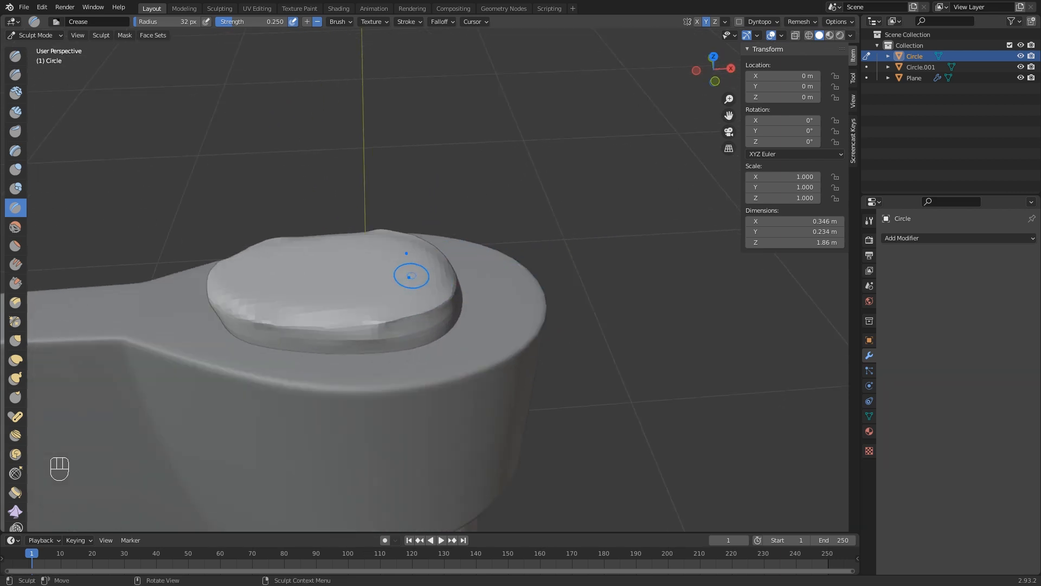
With the Draw brush at a 14 px radius, carve an outer growth ring around the handle's top face using inverted strokes.
{"action": "middle_click_drag", "start_coordinate": [366, 272], "coordinate": [414, 282], "text": "shift"}
{"action": "mouse_move", "coordinate": [348, 287]}
{"action": "middle_mouse_down"}
{"action": "mouse_move", "coordinate": [320, 289]}
{"action": "mouse_move", "coordinate": [350, 284]}
{"action": "mouse_move", "coordinate": [346, 309]}
{"action": "mouse_move", "coordinate": [398, 332]}
{"action": "mouse_move", "coordinate": [419, 233]}
{"action": "middle_mouse_up"}
{"action": "key", "text": "f"}
{"action": "left_click", "coordinate": [344, 291]}
{"action": "left_click", "coordinate": [15, 56]}
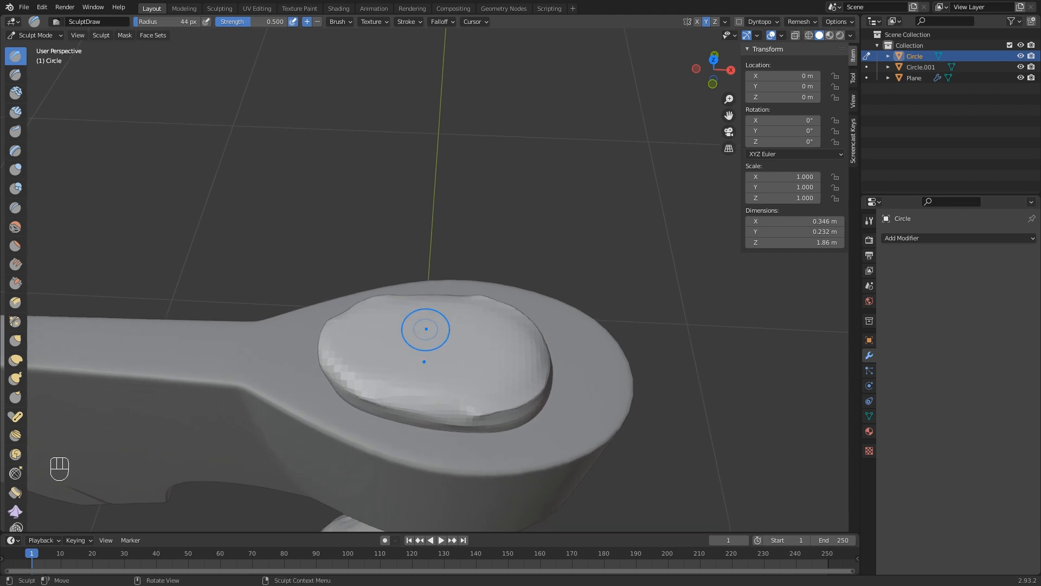
{"action": "key", "text": "f"}
{"action": "left_click", "coordinate": [398, 332]}
{"action": "left_click_drag", "start_coordinate": [367, 325], "coordinate": [379, 309]}
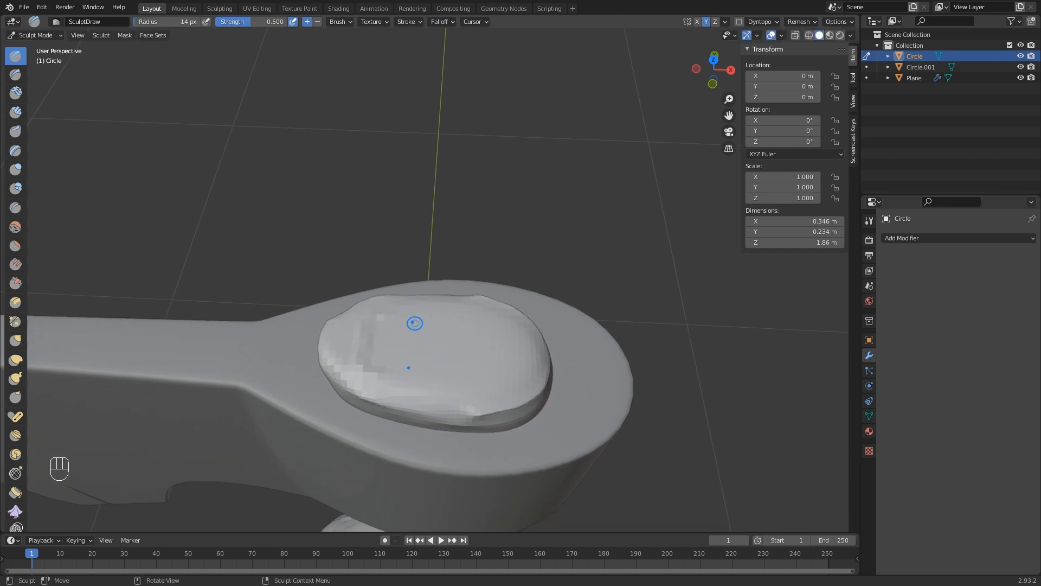
{"action": "mouse_move", "coordinate": [374, 379]}
{"action": "left_mouse_down", "text": "ctrl"}
{"action": "mouse_move", "coordinate": [389, 306]}
{"action": "mouse_move", "coordinate": [415, 372]}
{"action": "left_mouse_up", "text": "ctrl"}
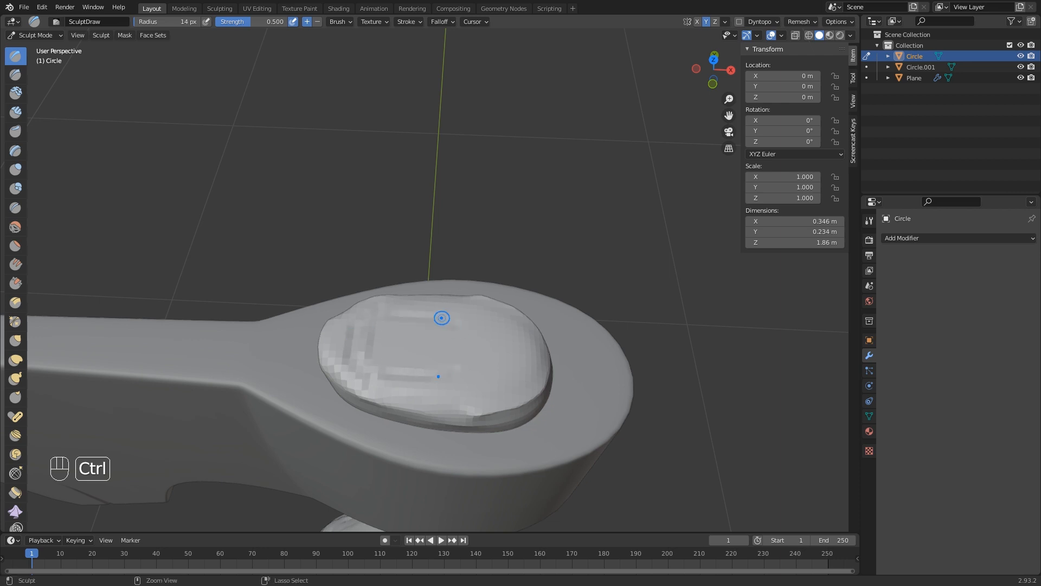
{"action": "left_click_drag", "start_coordinate": [442, 318], "coordinate": [375, 336], "text": "ctrl"}
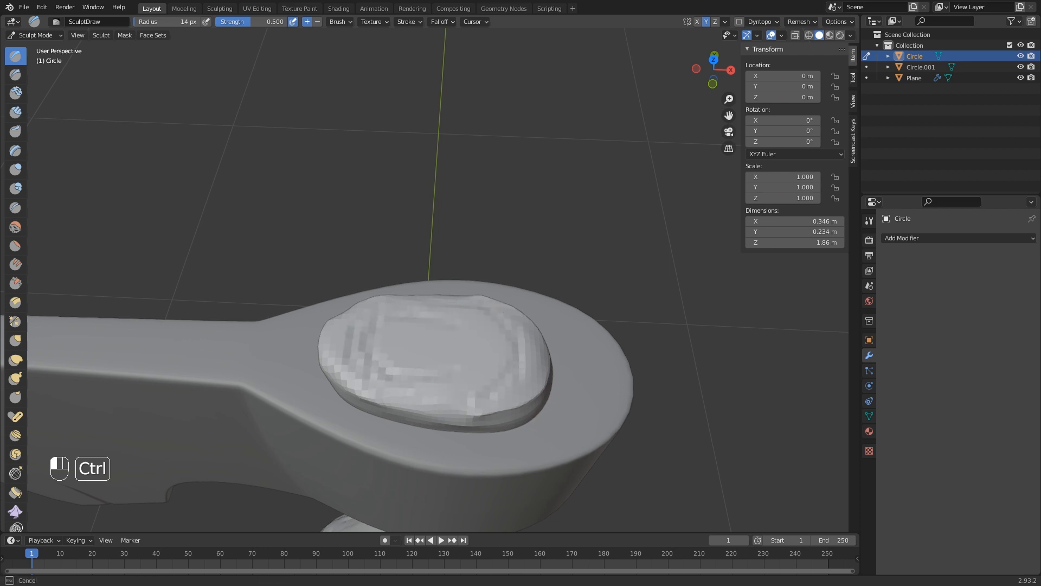
Add smaller inner rings and centre detail to the handle's top face with the 14 px Draw brush.
{"action": "left_click_drag", "start_coordinate": [520, 352], "coordinate": [499, 323], "text": "ctrl"}
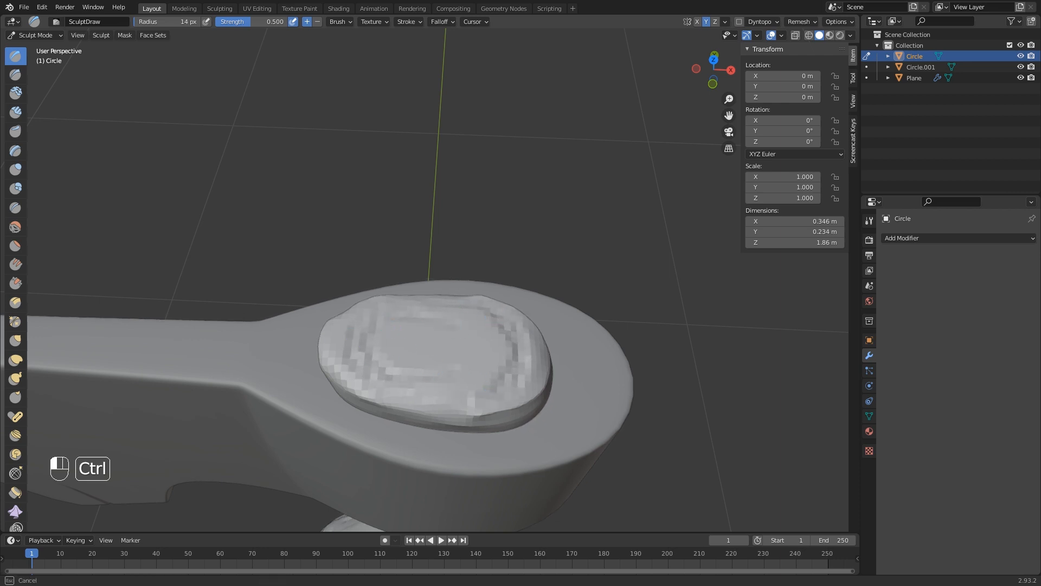
{"action": "left_click_drag", "start_coordinate": [415, 315], "coordinate": [393, 344], "text": "ctrl"}
{"action": "mouse_move", "coordinate": [441, 322]}
{"action": "left_mouse_down", "text": "ctrl"}
{"action": "mouse_move", "coordinate": [413, 344]}
{"action": "mouse_move", "coordinate": [447, 334]}
{"action": "mouse_move", "coordinate": [446, 343]}
{"action": "left_mouse_up", "text": "ctrl"}
{"action": "middle_click_drag", "start_coordinate": [446, 343], "coordinate": [430, 374]}
{"action": "middle_click_drag", "start_coordinate": [404, 413], "coordinate": [457, 255], "text": "shift"}
{"action": "mouse_move", "coordinate": [400, 330]}
{"action": "left_mouse_down"}
{"action": "mouse_move", "coordinate": [351, 346]}
{"action": "mouse_move", "coordinate": [382, 334]}
{"action": "left_mouse_up"}
{"action": "left_click_drag", "start_coordinate": [493, 381], "coordinate": [488, 400]}
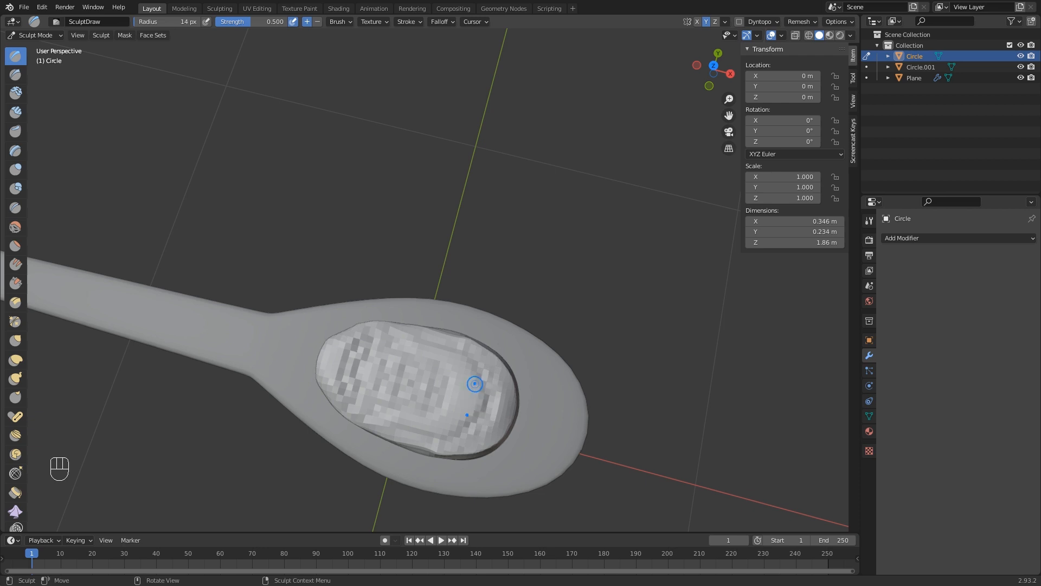
Smooth away the carved rings on the handle's top face with a 111 px brush radius.
{"action": "mouse_move", "coordinate": [475, 383]}
{"action": "middle_mouse_down"}
{"action": "mouse_move", "coordinate": [490, 331]}
{"action": "mouse_move", "coordinate": [436, 467]}
{"action": "middle_mouse_up"}
{"action": "middle_click_drag", "start_coordinate": [437, 466], "coordinate": [473, 437]}
{"action": "scroll", "coordinate": [608, 108], "scroll_direction": "up", "scroll_amount": 2}
{"action": "middle_click_drag", "start_coordinate": [608, 93], "coordinate": [500, 295], "text": "shift"}
{"action": "scroll", "coordinate": [494, 291], "scroll_direction": "up", "scroll_amount": 3}
{"action": "scroll", "coordinate": [499, 296], "scroll_direction": "down", "scroll_amount": 3}
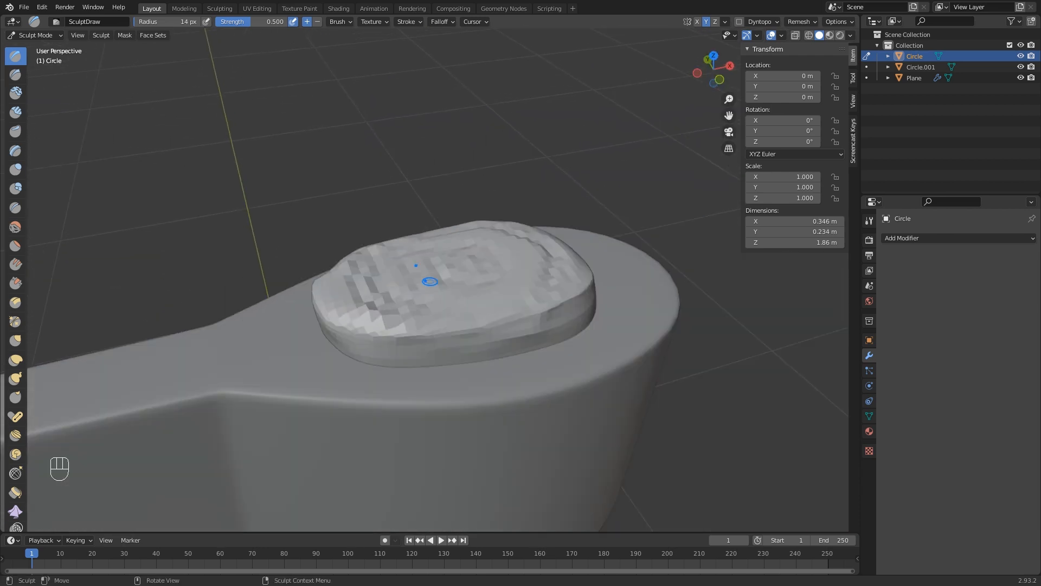
{"action": "key", "text": "f"}
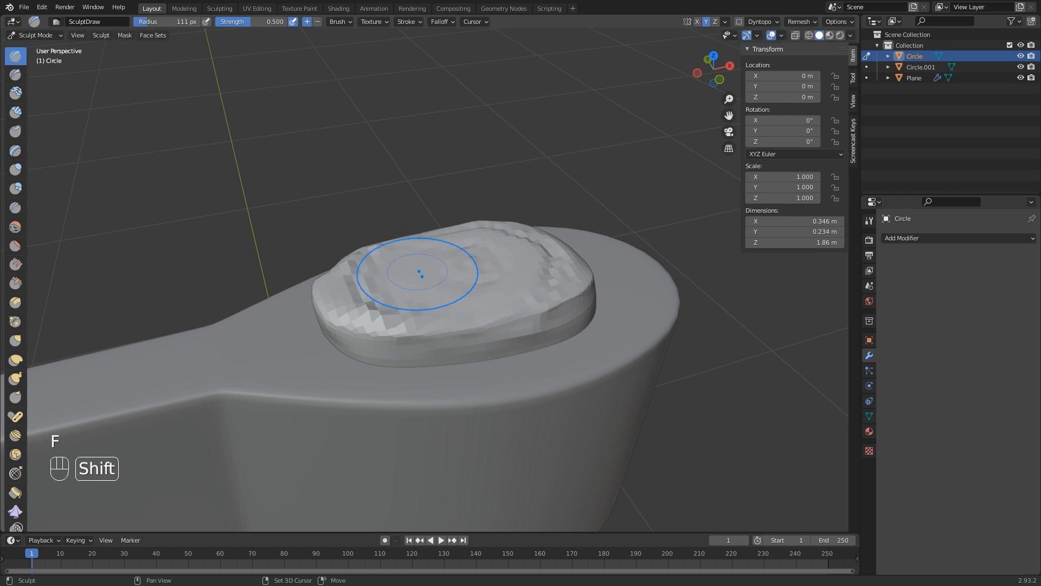
{"action": "mouse_move", "coordinate": [384, 281]}
{"action": "left_mouse_down", "text": "shift"}
{"action": "mouse_move", "coordinate": [434, 277]}
{"action": "mouse_move", "coordinate": [504, 246]}
{"action": "mouse_move", "coordinate": [505, 277]}
{"action": "left_mouse_up", "text": "shift"}
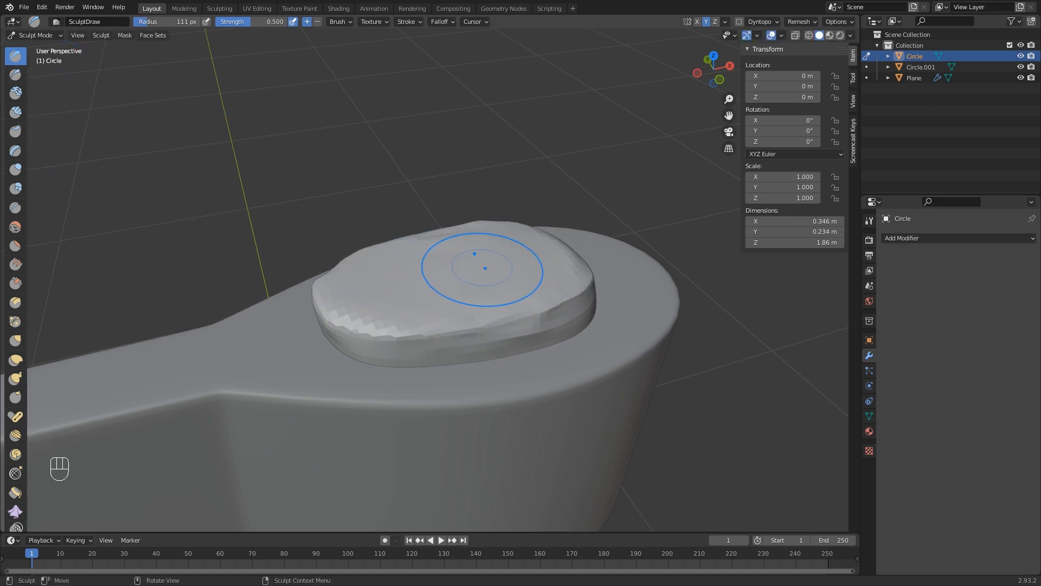
Carve fresh concentric growth rings into the handle's top face with inverted Draw strokes at a 23 px radius.
{"action": "key", "text": "f"}
{"action": "left_click", "coordinate": [510, 270]}
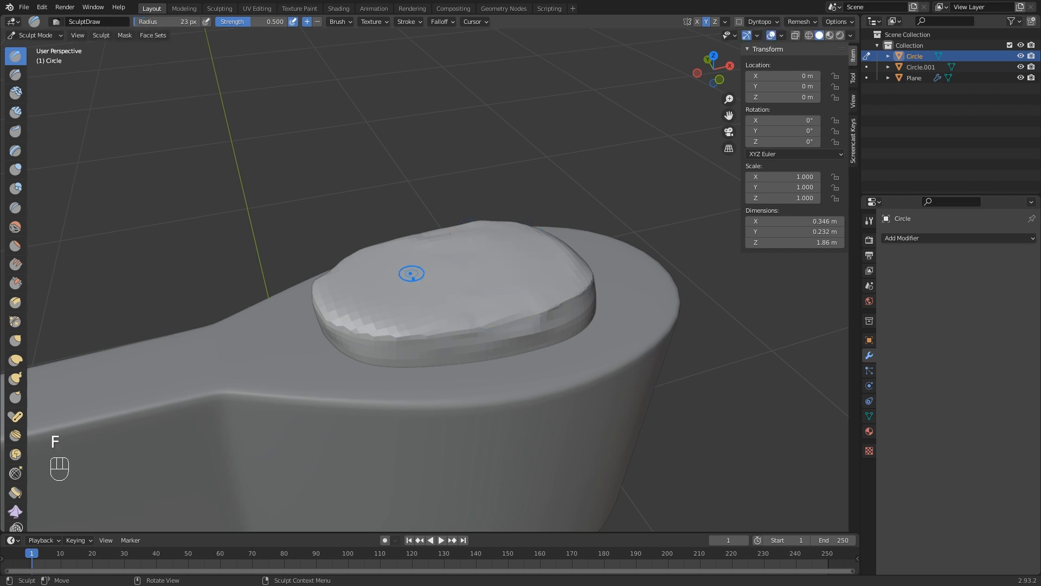
{"action": "scroll", "coordinate": [411, 274], "scroll_direction": "down", "scroll_amount": 1}
{"action": "middle_click_drag", "start_coordinate": [411, 274], "coordinate": [411, 330]}
{"action": "left_click_drag", "start_coordinate": [386, 359], "coordinate": [395, 383], "text": "ctrl"}
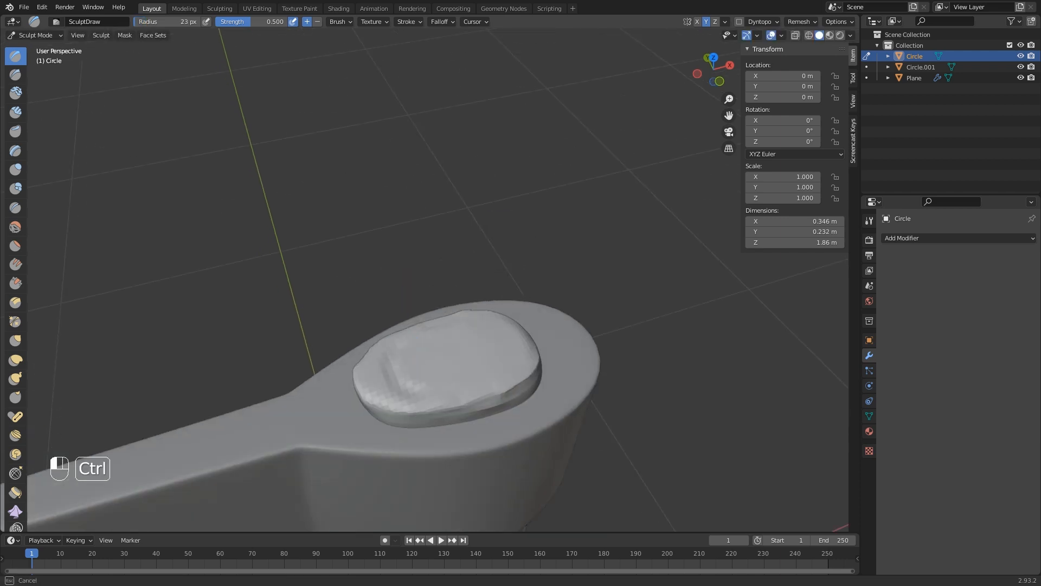
{"action": "left_click_drag", "start_coordinate": [495, 380], "coordinate": [514, 366], "text": "ctrl"}
{"action": "left_click_drag", "start_coordinate": [516, 366], "coordinate": [505, 372], "text": "ctrl"}
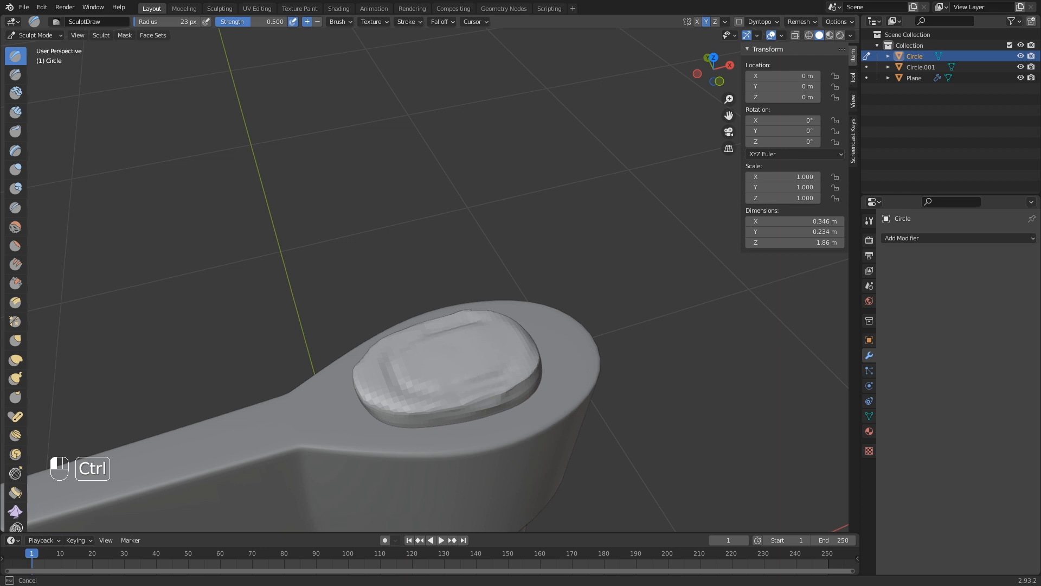
{"action": "left_click_drag", "start_coordinate": [444, 385], "coordinate": [390, 387], "text": "ctrl"}
{"action": "mouse_move", "coordinate": [388, 349]}
{"action": "left_mouse_down", "text": "ctrl"}
{"action": "mouse_move", "coordinate": [391, 396]}
{"action": "mouse_move", "coordinate": [394, 377]}
{"action": "mouse_move", "coordinate": [400, 389]}
{"action": "mouse_move", "coordinate": [480, 388]}
{"action": "left_mouse_up", "text": "ctrl"}
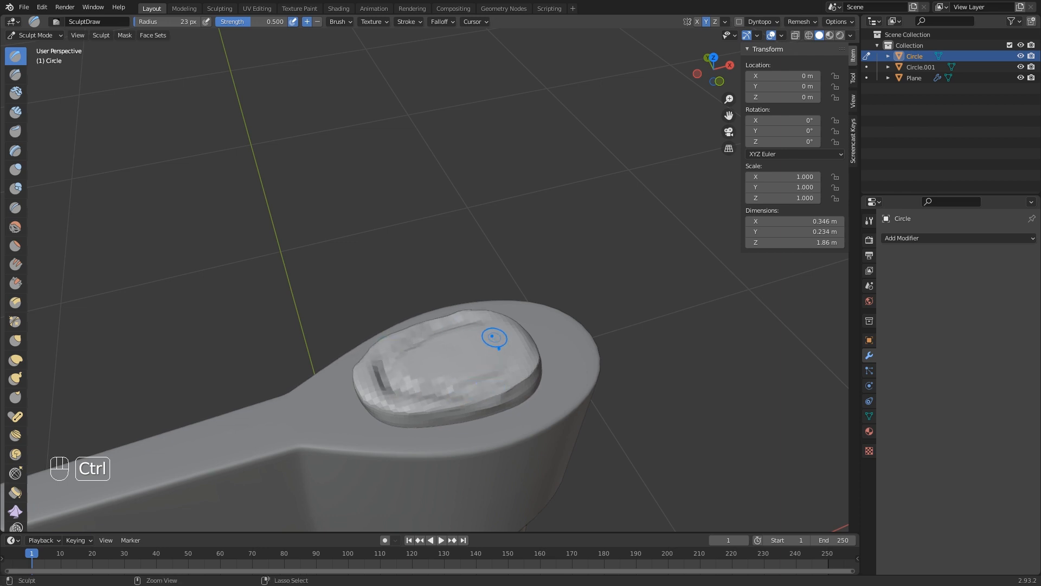
{"action": "mouse_move", "coordinate": [492, 337]}
{"action": "left_mouse_down", "text": "ctrl"}
{"action": "mouse_move", "coordinate": [485, 322]}
{"action": "mouse_move", "coordinate": [495, 343]}
{"action": "mouse_move", "coordinate": [461, 351]}
{"action": "left_mouse_up", "text": "ctrl"}
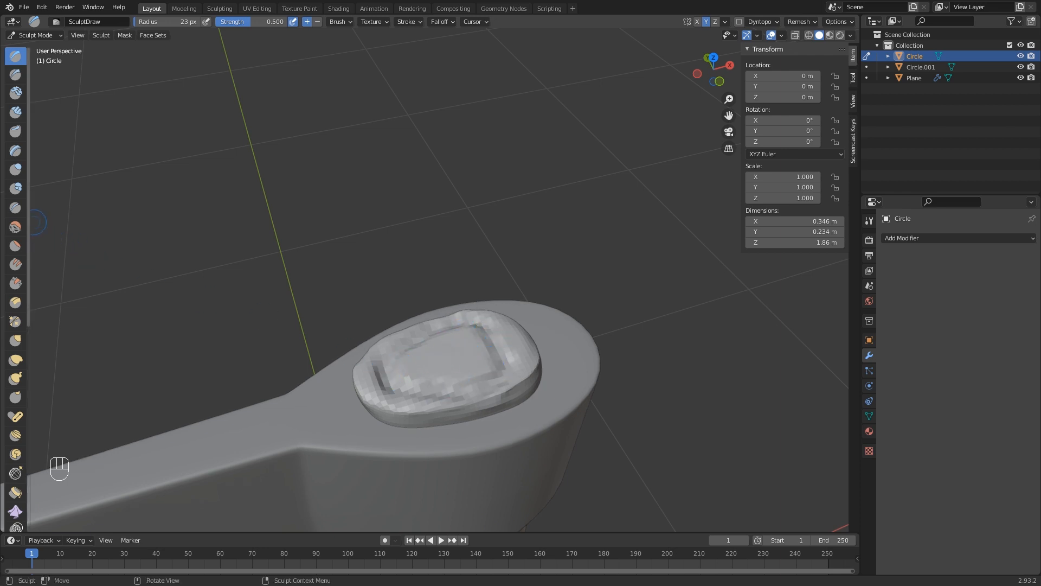
Sculpt creases across the growth rings on the handle's top face using the Crease brush at 23 px radius and 0.250 strength.
{"action": "left_click", "coordinate": [15, 208]}
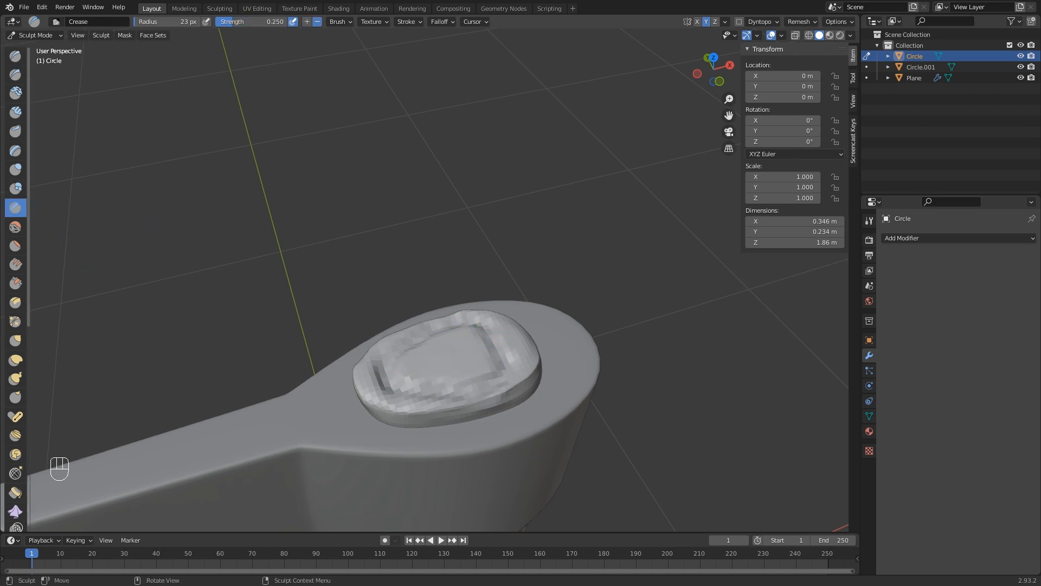
{"action": "mouse_move", "coordinate": [452, 348]}
{"action": "left_mouse_down", "text": "ctrl"}
{"action": "mouse_move", "coordinate": [434, 365]}
{"action": "mouse_move", "coordinate": [460, 384]}
{"action": "mouse_move", "coordinate": [453, 395]}
{"action": "mouse_move", "coordinate": [464, 395]}
{"action": "left_mouse_up", "text": "ctrl"}
{"action": "scroll", "coordinate": [443, 368], "scroll_direction": "up", "scroll_amount": 2}
{"action": "scroll", "coordinate": [464, 395], "scroll_direction": "down", "scroll_amount": 3}
{"action": "left_click_drag", "start_coordinate": [452, 331], "coordinate": [453, 331]}
{"action": "left_click_drag", "start_coordinate": [453, 330], "coordinate": [418, 343]}
{"action": "left_click_drag", "start_coordinate": [418, 342], "coordinate": [435, 349]}
{"action": "middle_click_drag", "start_coordinate": [436, 348], "coordinate": [392, 352]}
{"action": "scroll", "coordinate": [343, 349], "scroll_direction": "up", "scroll_amount": 4}
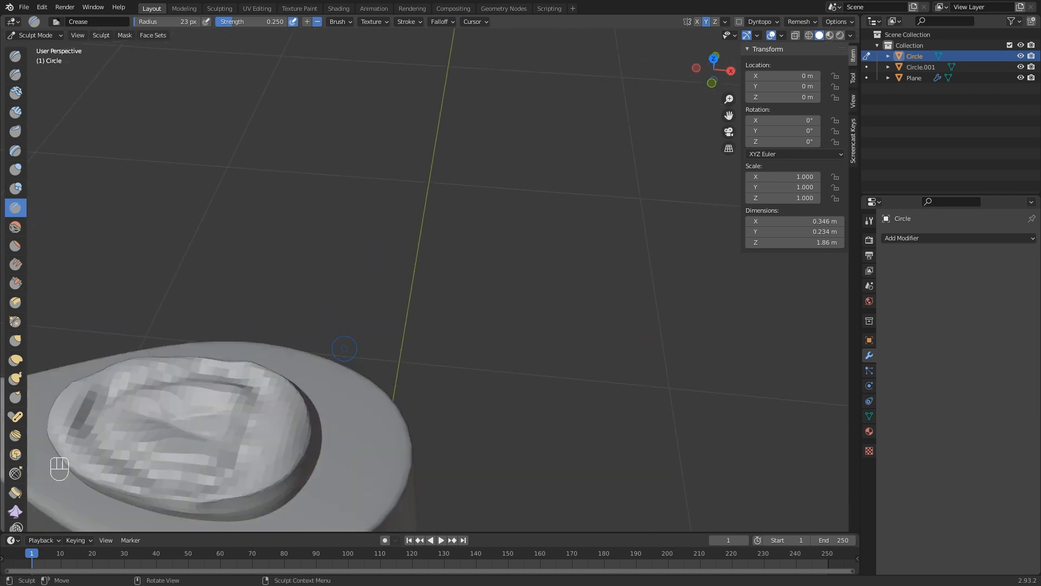
{"action": "middle_click_drag", "start_coordinate": [239, 360], "coordinate": [368, 328], "text": "shift"}
{"action": "left_click_drag", "start_coordinate": [368, 354], "coordinate": [373, 342]}
Carve short vertical notches into the top face's rim near the axe head's rounded back with inverted 23 px Draw strokes.
{"action": "scroll", "coordinate": [380, 351], "scroll_direction": "down", "scroll_amount": 3}
{"action": "mouse_move", "coordinate": [381, 353]}
{"action": "middle_mouse_down"}
{"action": "mouse_move", "coordinate": [351, 346]}
{"action": "mouse_move", "coordinate": [332, 283]}
{"action": "mouse_move", "coordinate": [350, 322]}
{"action": "middle_mouse_up"}
{"action": "scroll", "coordinate": [347, 344], "scroll_direction": "up", "scroll_amount": 1}
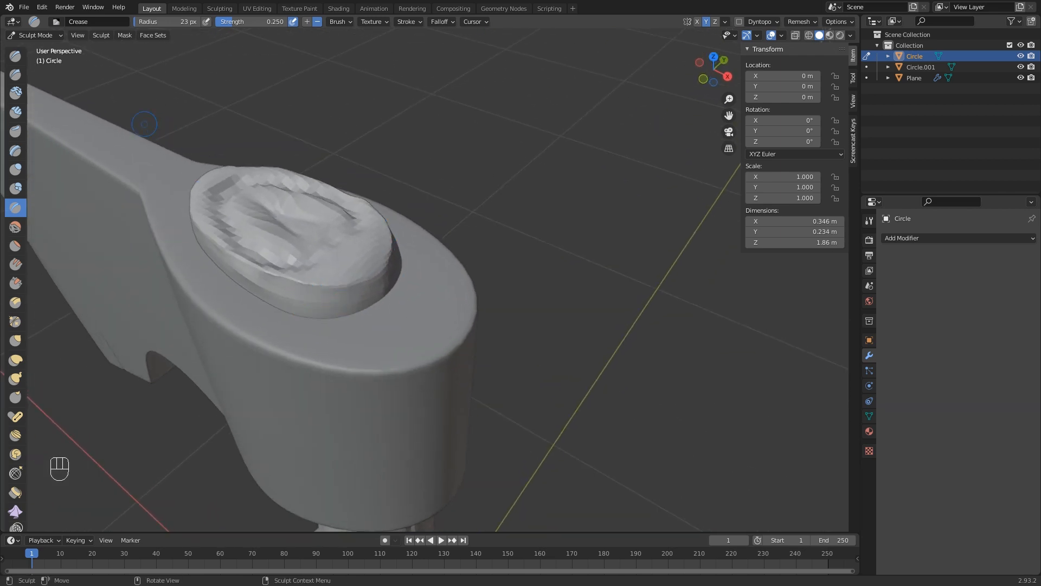
{"action": "key", "text": "x"}
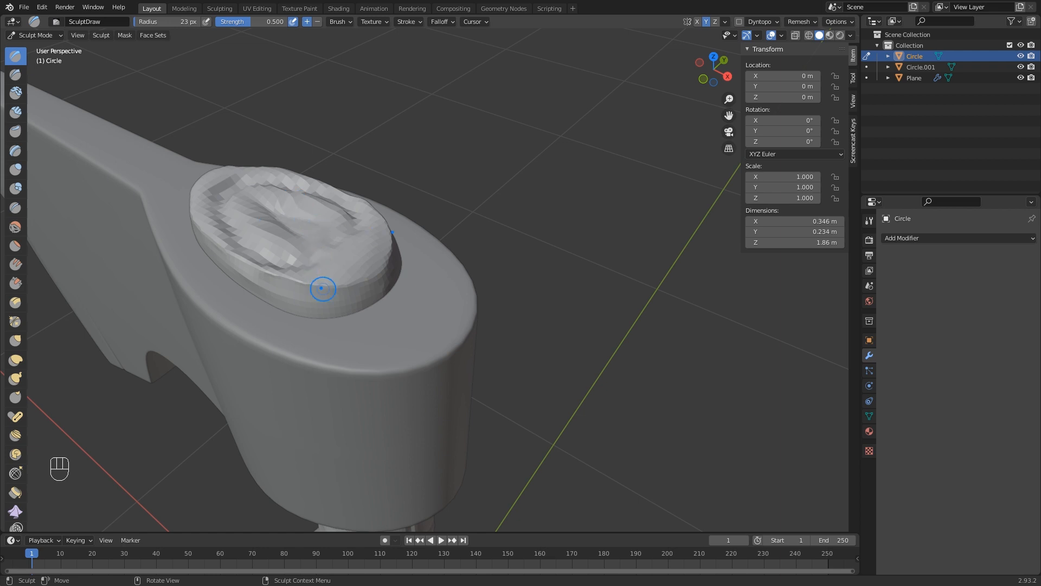
{"action": "middle_click_drag", "start_coordinate": [333, 293], "coordinate": [333, 272]}
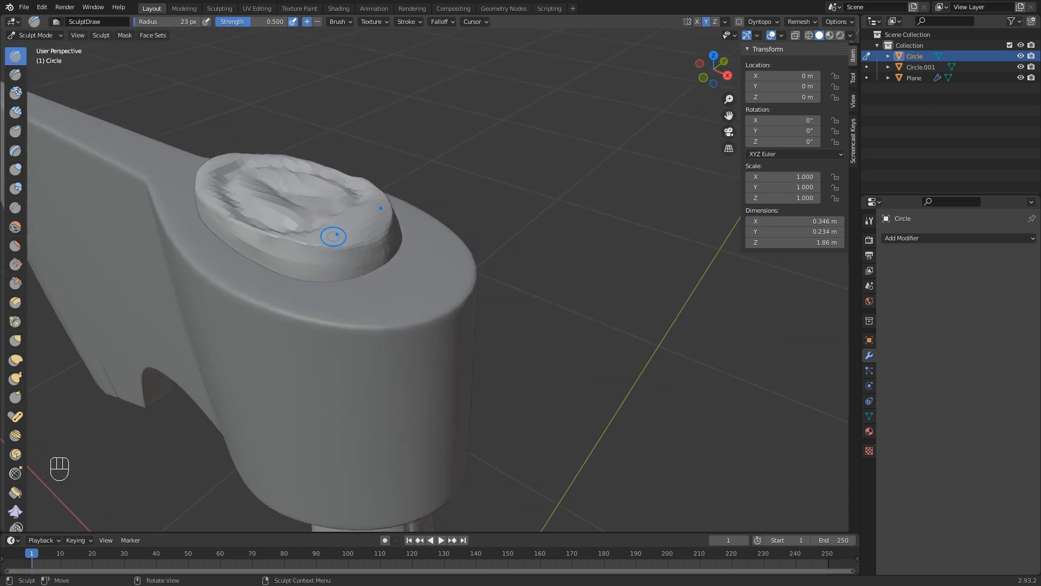
{"action": "mouse_move", "coordinate": [339, 268]}
{"action": "left_mouse_down", "text": "ctrl"}
{"action": "mouse_move", "coordinate": [341, 217]}
{"action": "mouse_move", "coordinate": [339, 265]}
{"action": "mouse_move", "coordinate": [325, 243]}
{"action": "left_mouse_up", "text": "ctrl"}
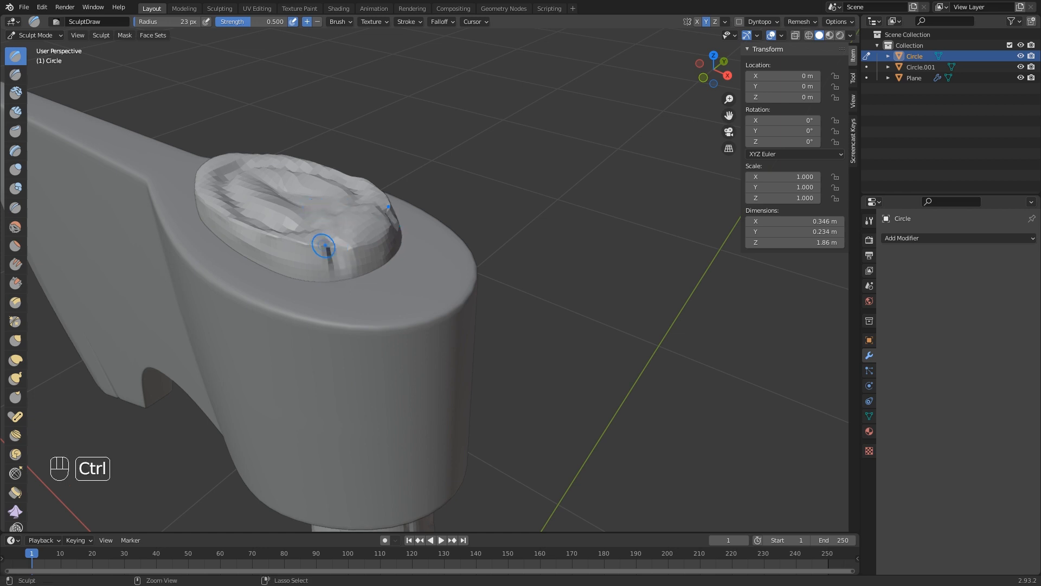
{"action": "middle_click_drag", "start_coordinate": [369, 262], "coordinate": [351, 259]}
{"action": "left_click_drag", "start_coordinate": [337, 260], "coordinate": [338, 229], "text": "ctrl"}
{"action": "left_click_drag", "start_coordinate": [348, 262], "coordinate": [346, 240], "text": "ctrl"}
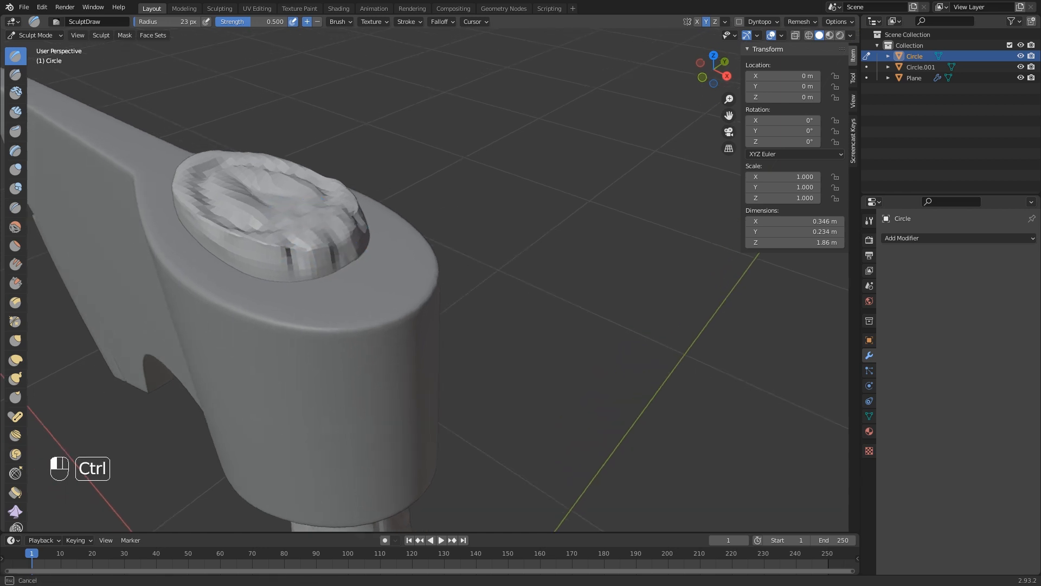
Carve another vertical notch into the handle top's rim on the side facing the blade, using an inverted Draw stroke.
{"action": "mouse_move", "coordinate": [295, 254]}
{"action": "middle_mouse_down"}
{"action": "mouse_move", "coordinate": [337, 251]}
{"action": "mouse_move", "coordinate": [350, 239]}
{"action": "middle_mouse_up"}
{"action": "scroll", "coordinate": [351, 239], "scroll_direction": "down", "scroll_amount": 2}
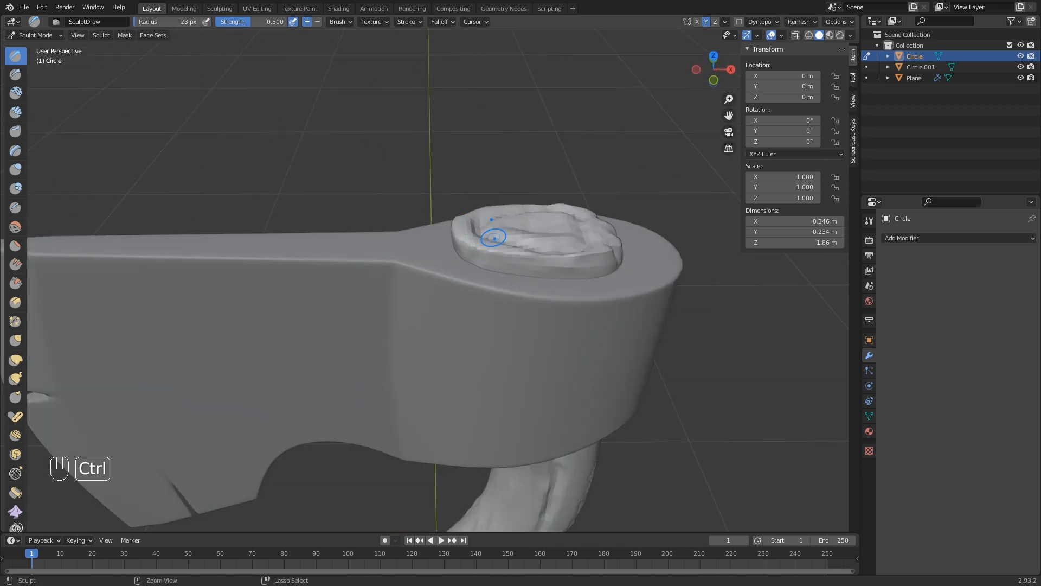
{"action": "middle_click_drag", "start_coordinate": [486, 269], "coordinate": [490, 282]}
{"action": "left_click_drag", "start_coordinate": [493, 276], "coordinate": [496, 246], "text": "ctrl"}
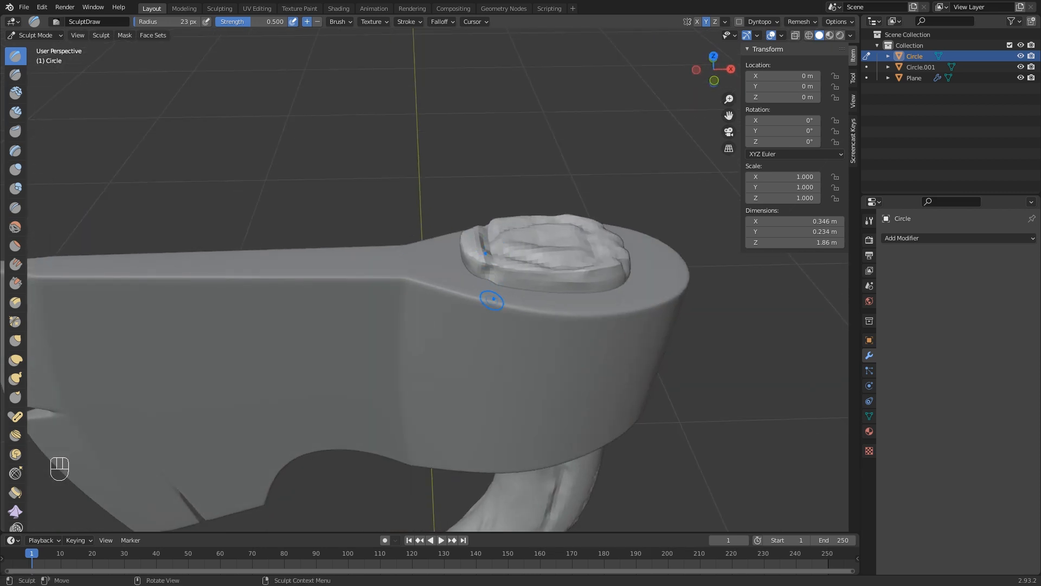
Carve a lengthwise groove down the side of the handle's bottom end with the 23 px Draw brush.
{"action": "mouse_move", "coordinate": [493, 300]}
{"action": "middle_mouse_down"}
{"action": "mouse_move", "coordinate": [463, 287]}
{"action": "mouse_move", "coordinate": [496, 273]}
{"action": "mouse_move", "coordinate": [466, 259]}
{"action": "mouse_move", "coordinate": [480, 290]}
{"action": "mouse_move", "coordinate": [460, 292]}
{"action": "mouse_move", "coordinate": [467, 233]}
{"action": "mouse_move", "coordinate": [474, 259]}
{"action": "middle_mouse_up"}
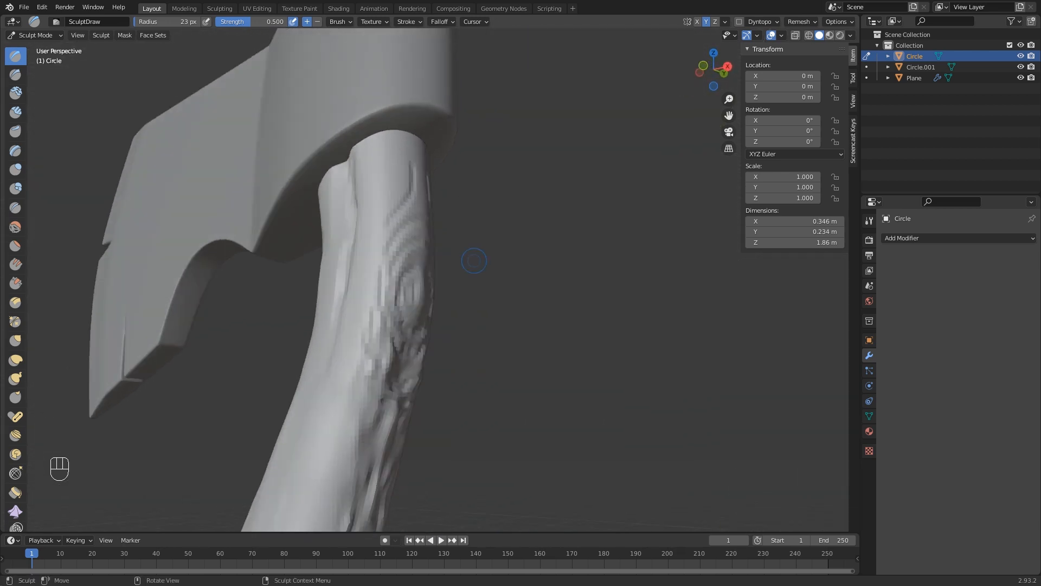
{"action": "scroll", "coordinate": [473, 304], "scroll_direction": "down", "scroll_amount": 5}
{"action": "middle_click_drag", "start_coordinate": [470, 390], "coordinate": [495, 326]}
{"action": "scroll", "coordinate": [459, 337], "scroll_direction": "up", "scroll_amount": 6}
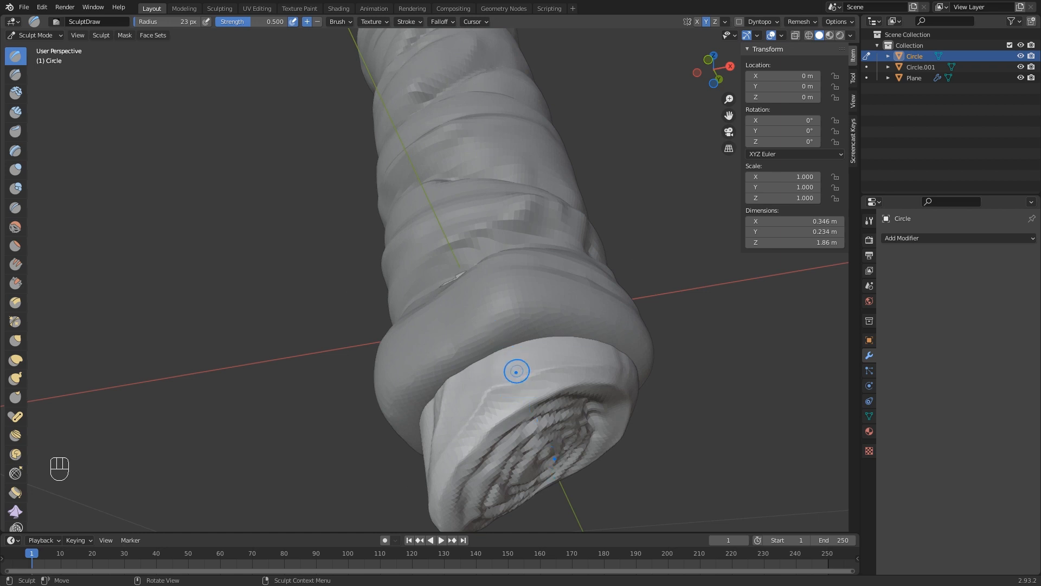
{"action": "left_click_drag", "start_coordinate": [516, 370], "coordinate": [517, 427]}
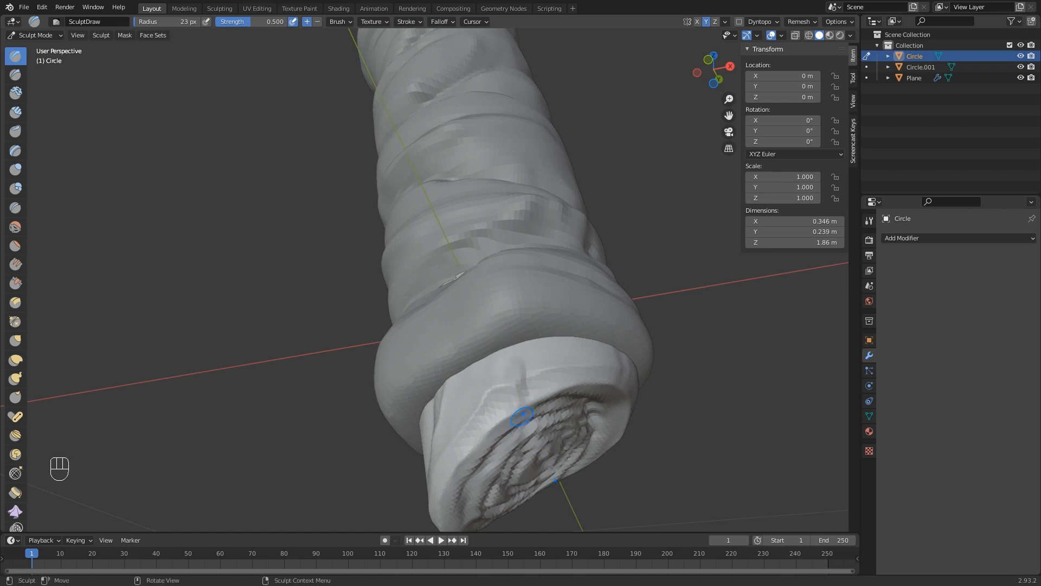
{"action": "mouse_move", "coordinate": [522, 416]}
{"action": "middle_mouse_down"}
{"action": "mouse_move", "coordinate": [575, 428]}
{"action": "mouse_move", "coordinate": [512, 353]}
{"action": "middle_mouse_up"}
Set the Draw brush radius to 10 px and carve thin lengthwise grooves along the side of the handle's bottom end.
{"action": "key", "text": "f"}
{"action": "left_click", "coordinate": [597, 461]}
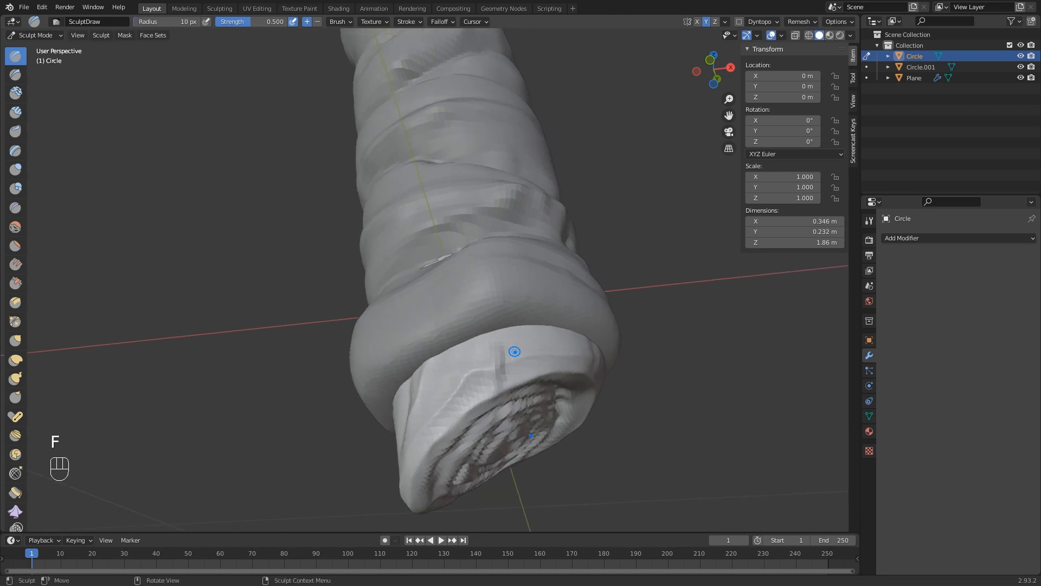
{"action": "left_click_drag", "start_coordinate": [512, 353], "coordinate": [506, 407]}
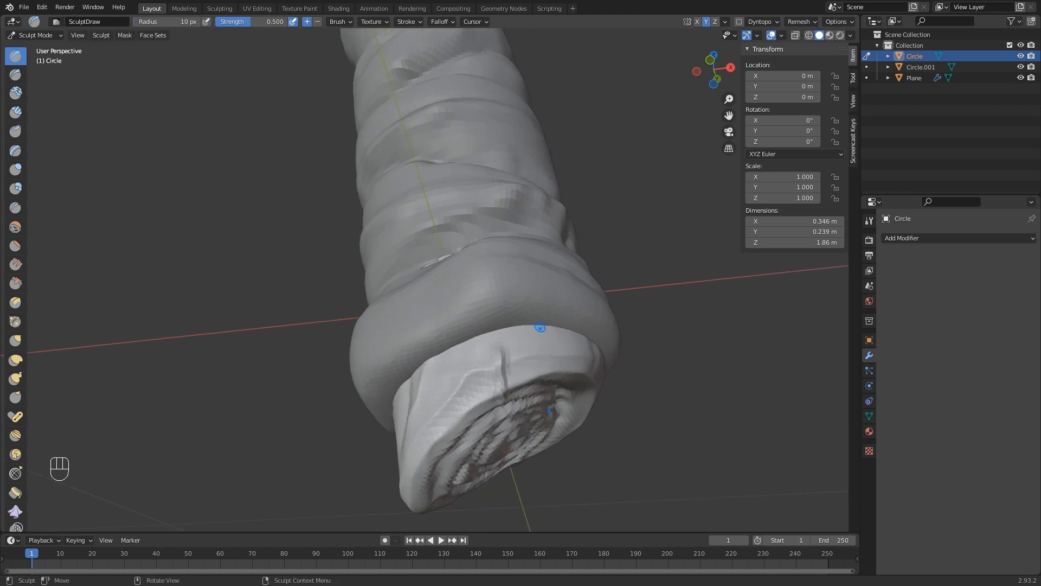
{"action": "left_click_drag", "start_coordinate": [540, 328], "coordinate": [547, 375]}
{"action": "middle_click_drag", "start_coordinate": [548, 375], "coordinate": [495, 302]}
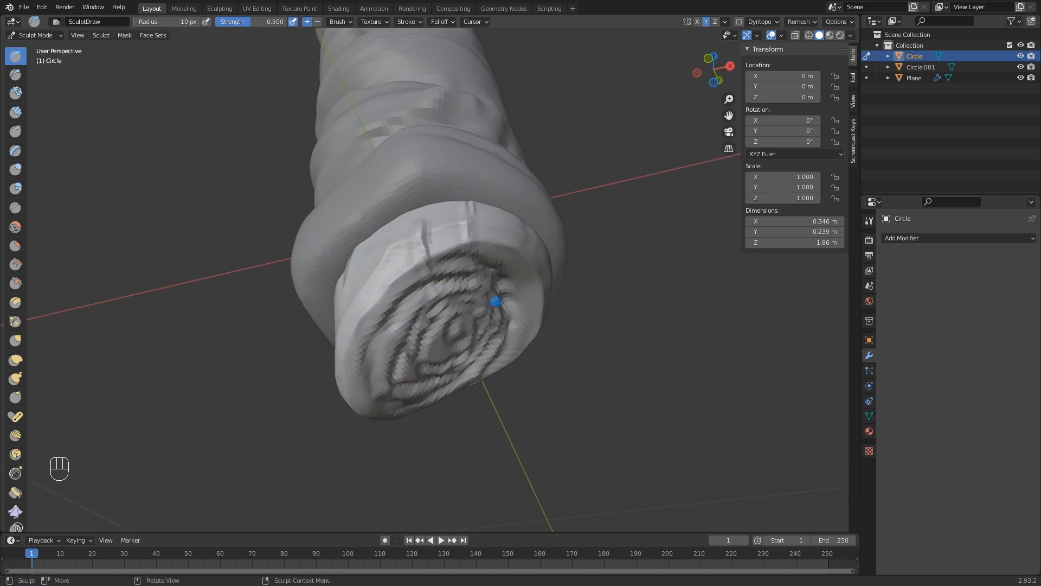
{"action": "mouse_move", "coordinate": [474, 210]}
{"action": "left_mouse_down"}
{"action": "mouse_move", "coordinate": [477, 250]}
{"action": "mouse_move", "coordinate": [476, 214]}
{"action": "left_mouse_up"}
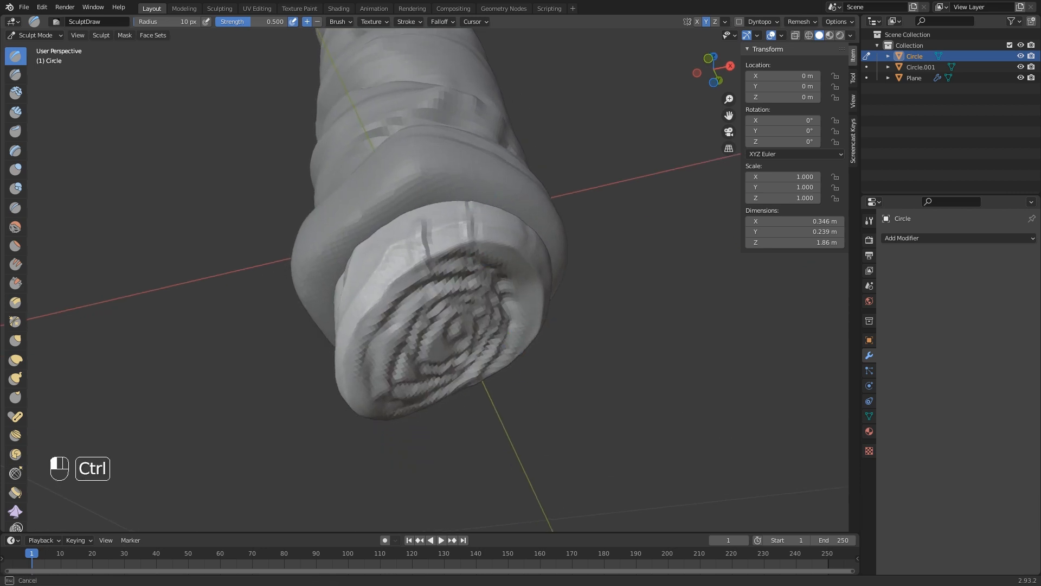
Cut further cracks through the rim around the handle's bottom end with inverted 10 px Draw strokes.
{"action": "middle_click_drag", "start_coordinate": [472, 271], "coordinate": [461, 292]}
{"action": "mouse_move", "coordinate": [490, 286]}
{"action": "left_mouse_down", "text": "ctrl"}
{"action": "mouse_move", "coordinate": [481, 318]}
{"action": "mouse_move", "coordinate": [487, 295]}
{"action": "left_mouse_up", "text": "ctrl"}
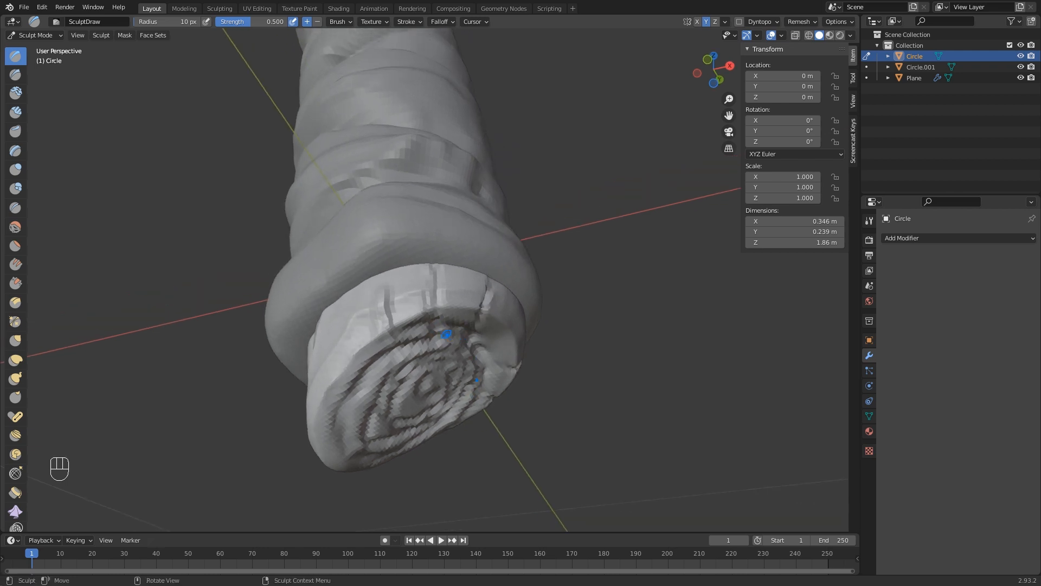
{"action": "middle_click_drag", "start_coordinate": [486, 315], "coordinate": [489, 328]}
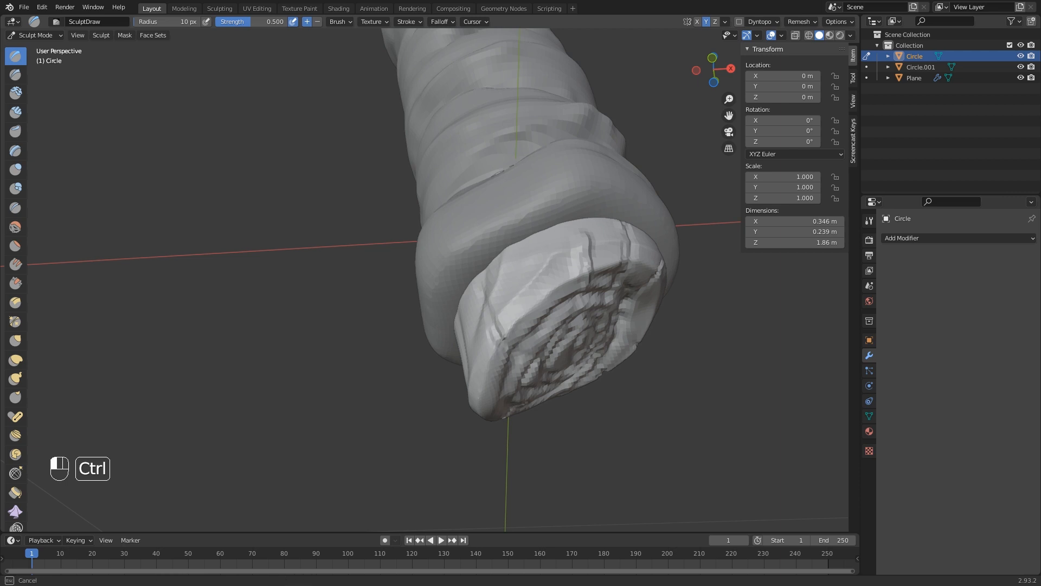
{"action": "left_click_drag", "start_coordinate": [499, 328], "coordinate": [503, 336], "text": "ctrl"}
Set the brush radius to 14 px, then carve and smooth the grooves along the side of the handle's bottom end.
{"action": "key", "text": "f"}
{"action": "left_click", "coordinate": [495, 327]}
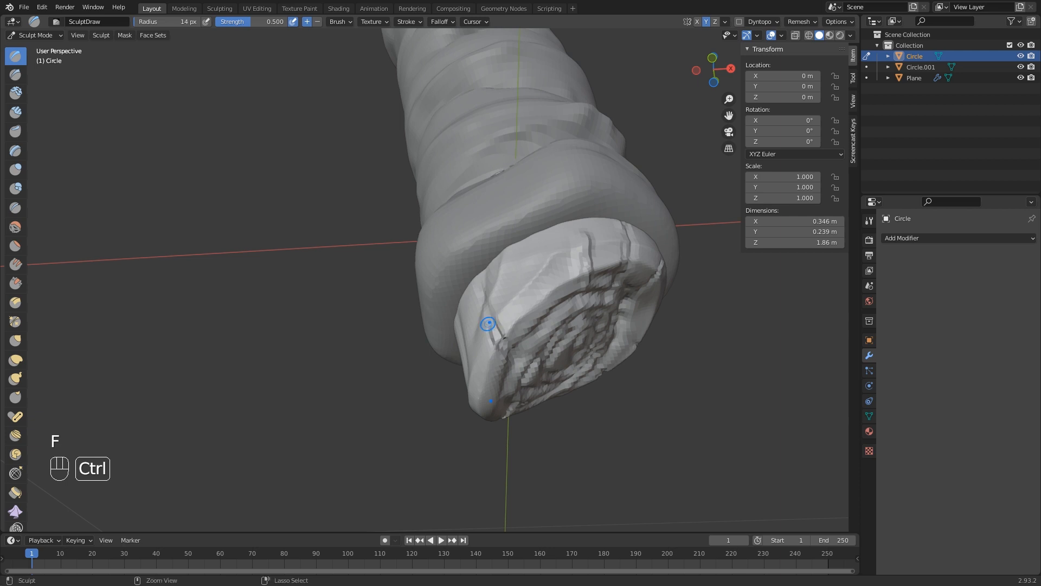
{"action": "mouse_move", "coordinate": [520, 350]}
{"action": "middle_mouse_down"}
{"action": "mouse_move", "coordinate": [643, 361]}
{"action": "mouse_move", "coordinate": [662, 351]}
{"action": "mouse_move", "coordinate": [634, 364]}
{"action": "mouse_move", "coordinate": [636, 375]}
{"action": "middle_mouse_up"}
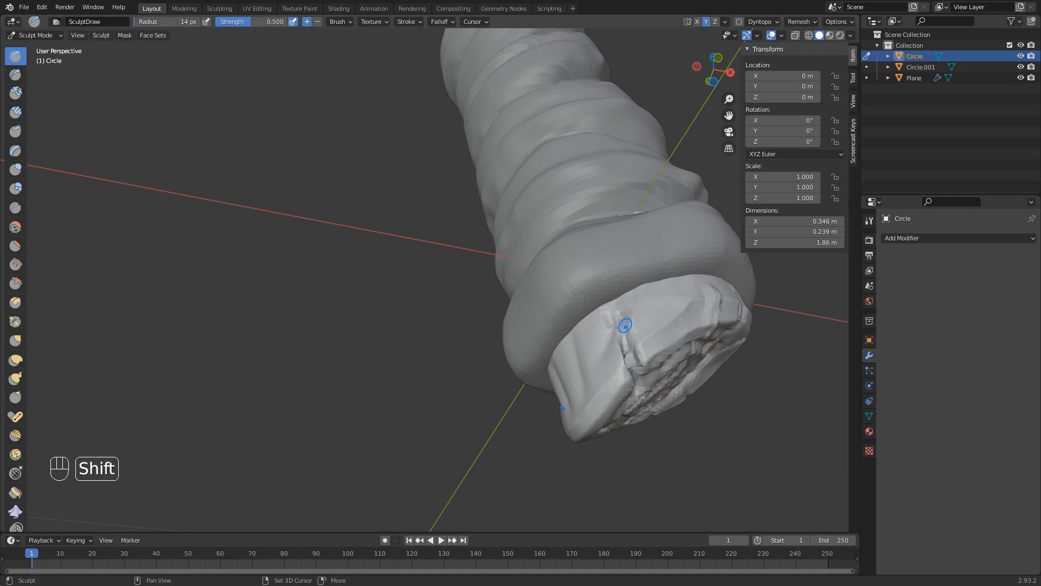
{"action": "left_click_drag", "start_coordinate": [624, 325], "coordinate": [636, 372], "text": "shift"}
{"action": "scroll", "coordinate": [667, 400], "scroll_direction": "down", "scroll_amount": 2}
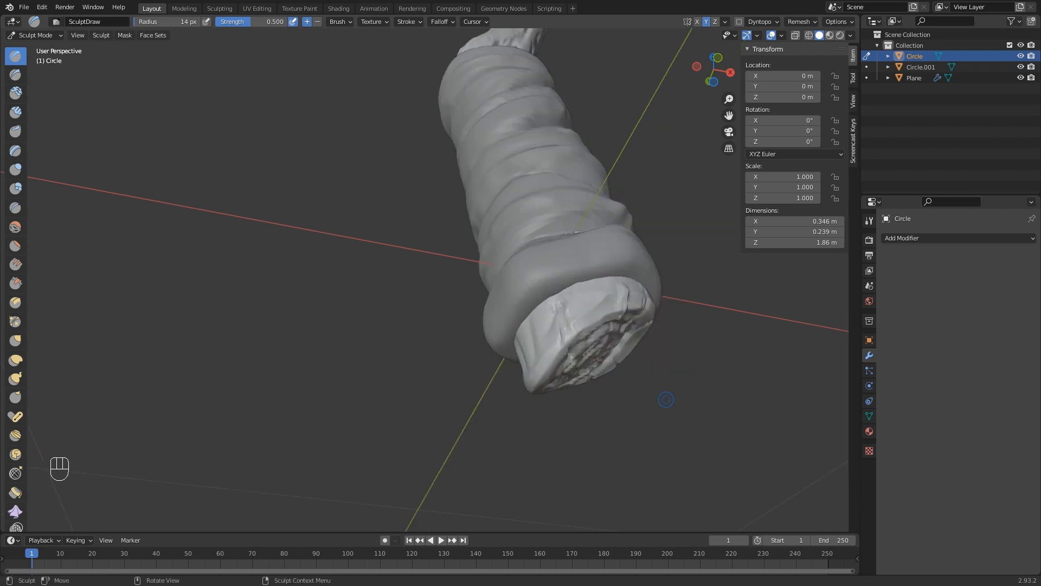
{"action": "mouse_move", "coordinate": [665, 399]}
{"action": "middle_mouse_down"}
{"action": "mouse_move", "coordinate": [651, 411]}
{"action": "mouse_move", "coordinate": [547, 371]}
{"action": "middle_mouse_up"}
{"action": "scroll", "coordinate": [590, 402], "scroll_direction": "up", "scroll_amount": 2}
{"action": "mouse_move", "coordinate": [526, 347]}
{"action": "left_mouse_down", "text": "ctrl"}
{"action": "mouse_move", "coordinate": [515, 351]}
{"action": "mouse_move", "coordinate": [536, 425]}
{"action": "left_mouse_up", "text": "ctrl"}
{"action": "mouse_move", "coordinate": [531, 339]}
{"action": "left_mouse_down", "text": "shift"}
{"action": "mouse_move", "coordinate": [533, 420]}
{"action": "mouse_move", "coordinate": [533, 406]}
{"action": "left_mouse_up", "text": "shift"}
Return to Object Mode and examine the whole axe from several sides, including the handle's shaft and both ends.
{"action": "scroll", "coordinate": [542, 415], "scroll_direction": "down", "scroll_amount": 2}
{"action": "mouse_move", "coordinate": [541, 415]}
{"action": "middle_mouse_down"}
{"action": "mouse_move", "coordinate": [534, 393]}
{"action": "mouse_move", "coordinate": [547, 380]}
{"action": "mouse_move", "coordinate": [531, 369]}
{"action": "mouse_move", "coordinate": [491, 371]}
{"action": "mouse_move", "coordinate": [515, 307]}
{"action": "mouse_move", "coordinate": [450, 304]}
{"action": "mouse_move", "coordinate": [548, 314]}
{"action": "middle_mouse_up"}
{"action": "scroll", "coordinate": [462, 355], "scroll_direction": "down", "scroll_amount": 3}
{"action": "middle_click_drag", "start_coordinate": [446, 351], "coordinate": [651, 469]}
{"action": "middle_click_drag", "start_coordinate": [400, 387], "coordinate": [450, 364]}
{"action": "scroll", "coordinate": [460, 338], "scroll_direction": "up", "scroll_amount": 1}
{"action": "middle_click_drag", "start_coordinate": [511, 321], "coordinate": [508, 344], "text": "shift"}
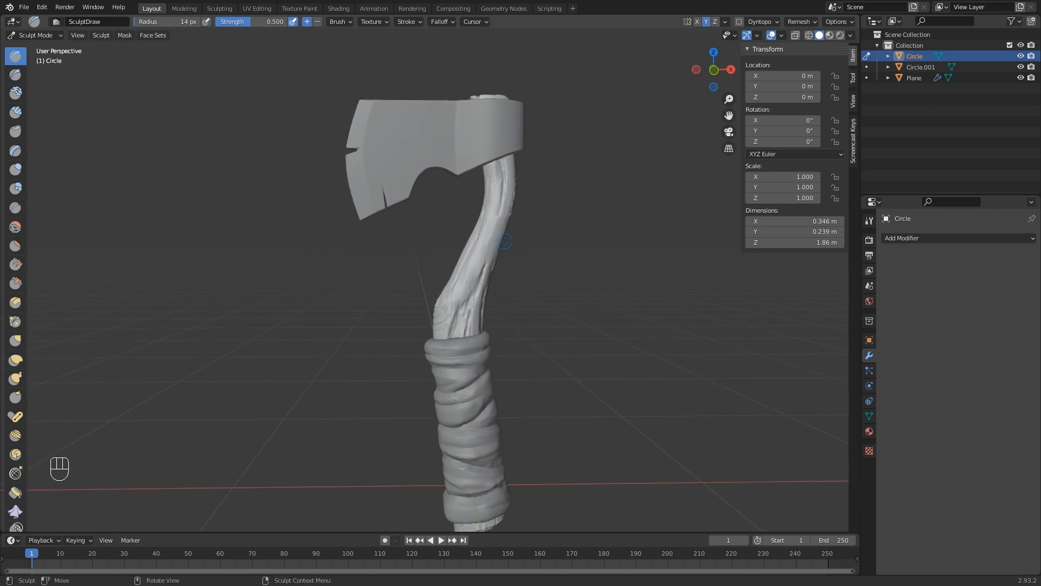
{"action": "mouse_move", "coordinate": [469, 295]}
{"action": "middle_mouse_down"}
{"action": "mouse_move", "coordinate": [485, 341]}
{"action": "mouse_move", "coordinate": [397, 196]}
{"action": "middle_mouse_up"}
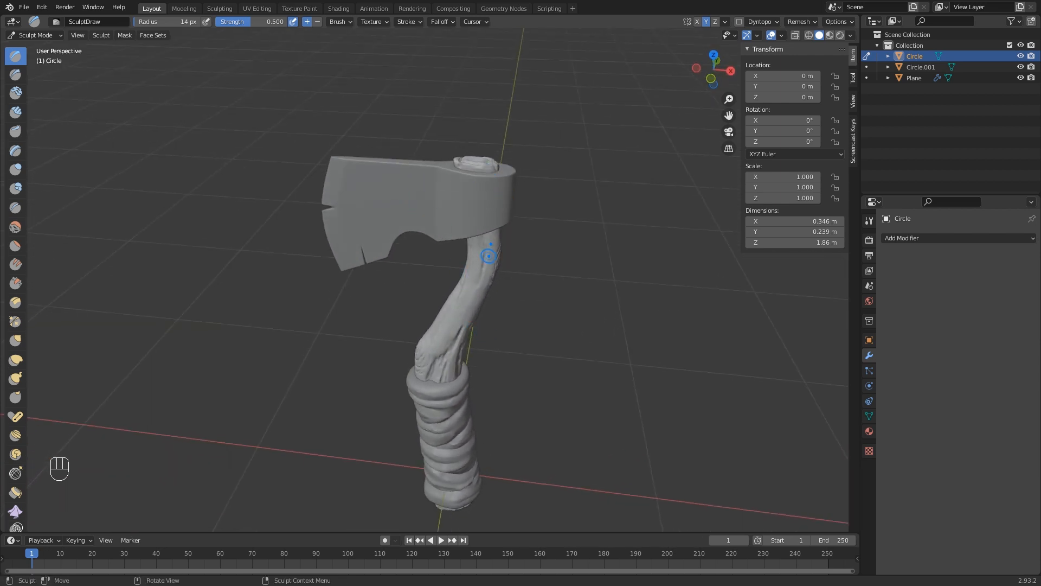
{"action": "middle_click_drag", "start_coordinate": [489, 256], "coordinate": [408, 156]}
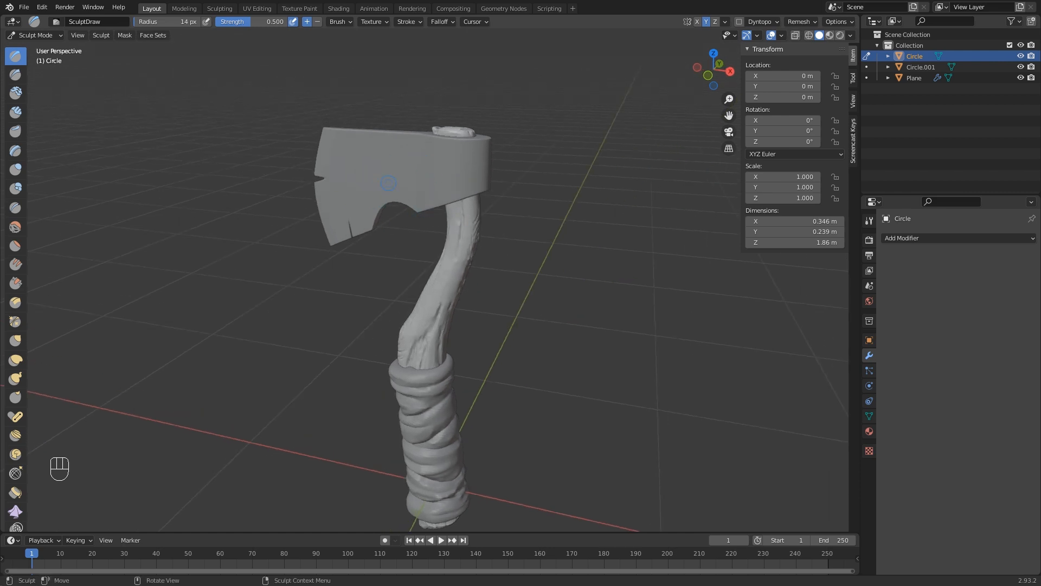
{"action": "middle_click_drag", "start_coordinate": [442, 210], "coordinate": [447, 174]}
{"action": "scroll", "coordinate": [488, 170], "scroll_direction": "up", "scroll_amount": 1}
{"action": "scroll", "coordinate": [501, 196], "scroll_direction": "up", "scroll_amount": 1}
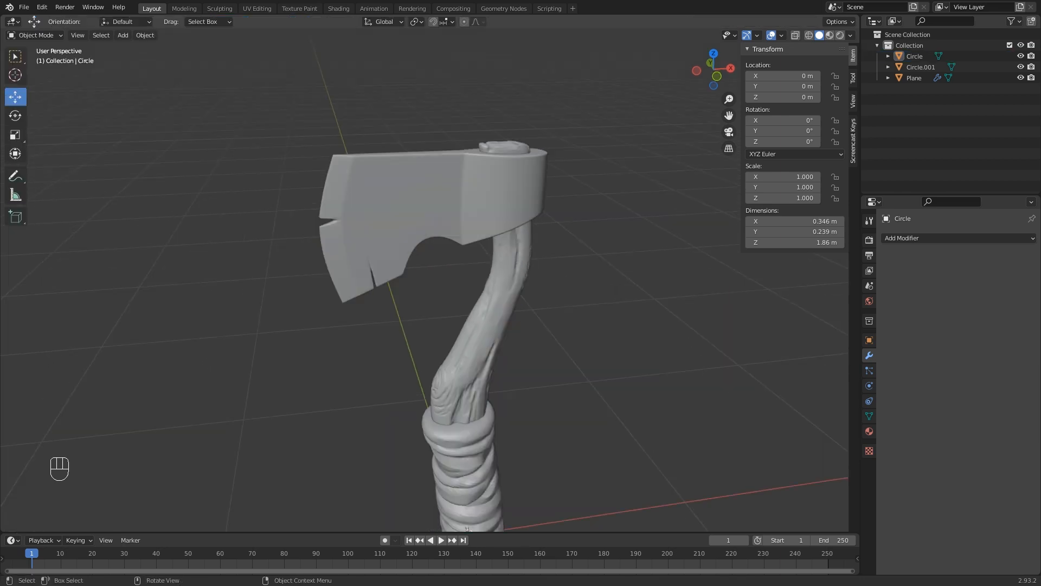
{"action": "middle_click_drag", "start_coordinate": [466, 272], "coordinate": [388, 264]}
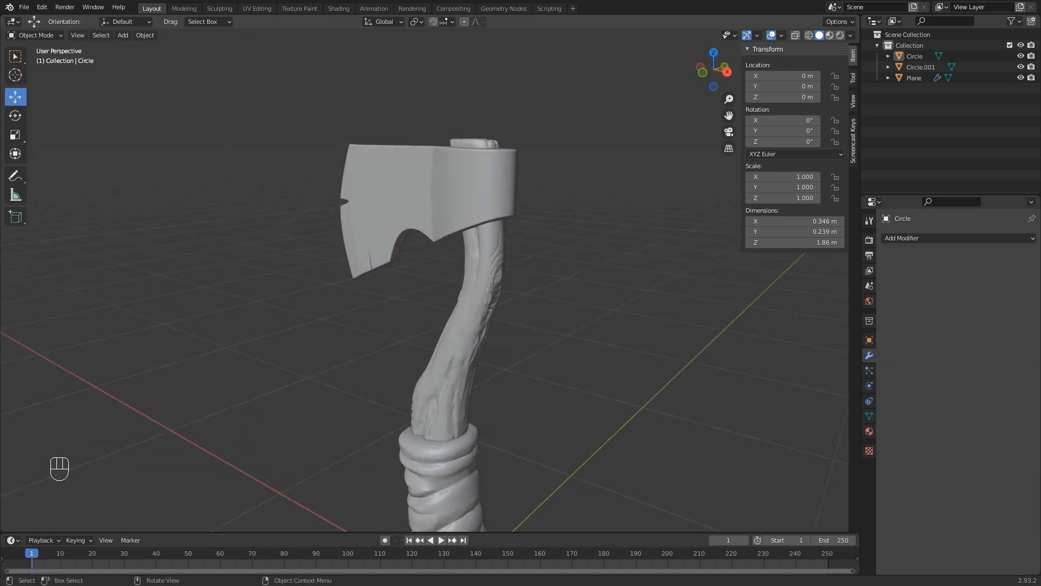
{"action": "middle_click_drag", "start_coordinate": [423, 260], "coordinate": [427, 299]}
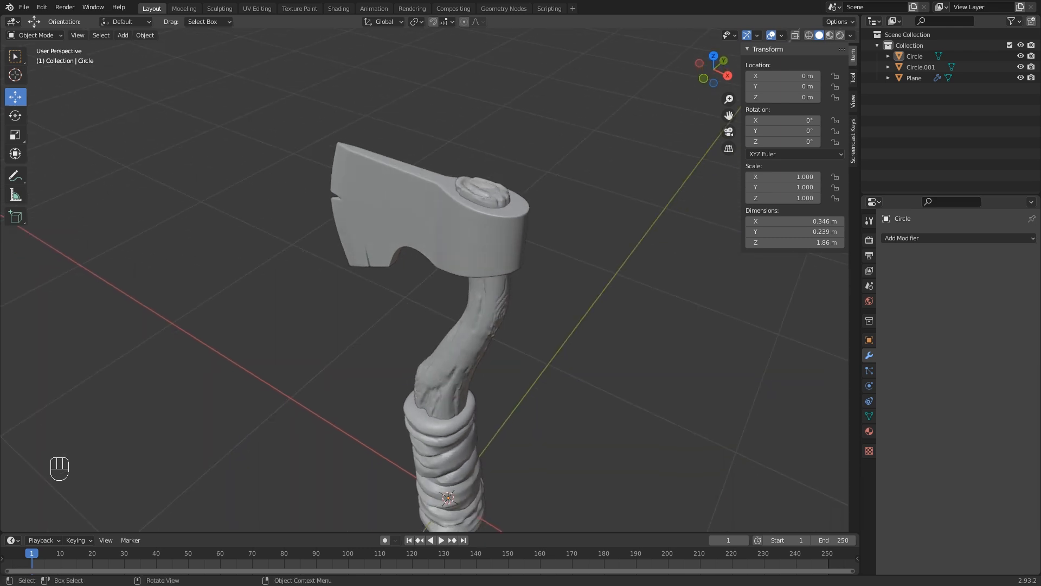
{"action": "scroll", "coordinate": [427, 299], "scroll_direction": "up", "scroll_amount": 2}
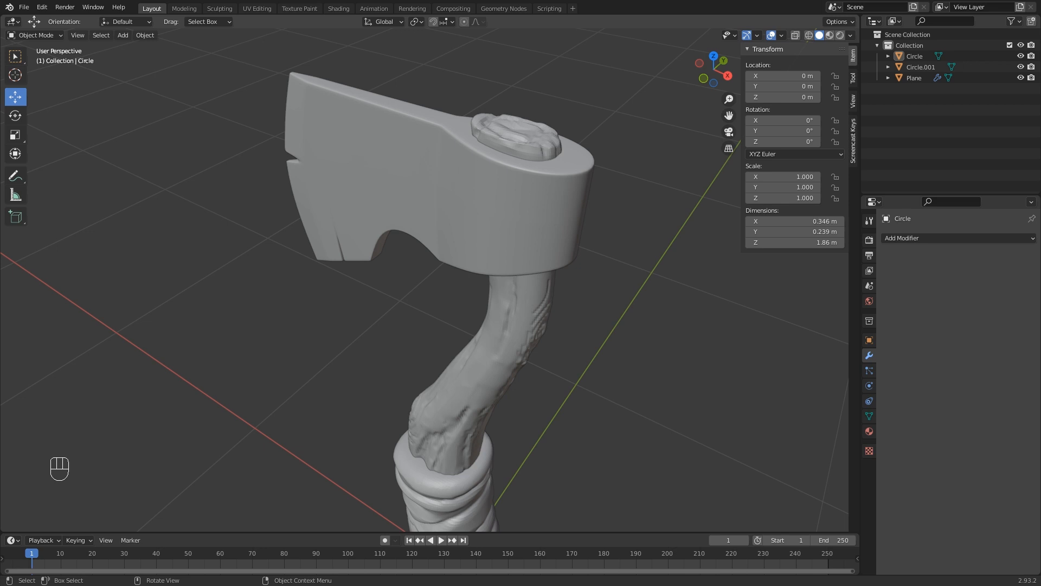
Open the axe head's mesh in Edit Mode with face selection and clear the existing selection.
{"action": "left_click", "coordinate": [434, 198]}
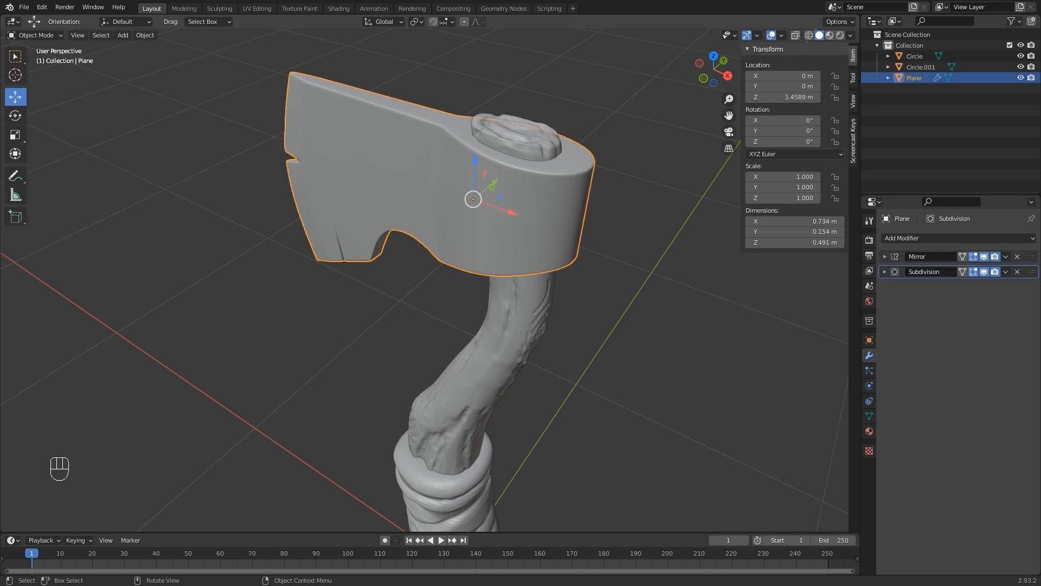
{"action": "key", "text": "Tab"}
{"action": "middle_click_drag", "start_coordinate": [423, 260], "coordinate": [353, 263]}
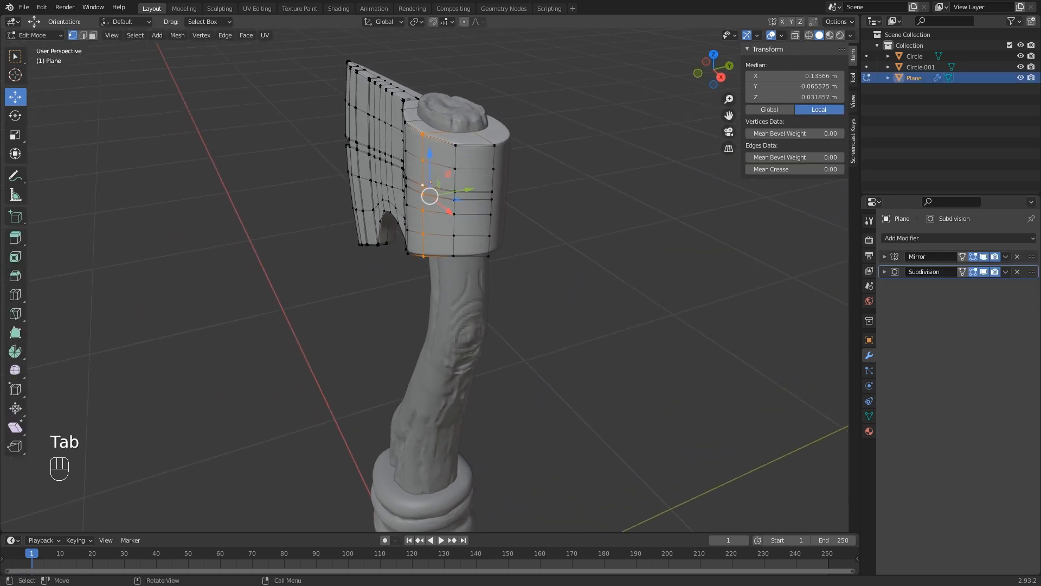
{"action": "scroll", "coordinate": [426, 279], "scroll_direction": "up", "scroll_amount": 2}
{"action": "middle_click_drag", "start_coordinate": [427, 260], "coordinate": [396, 288], "text": "shift"}
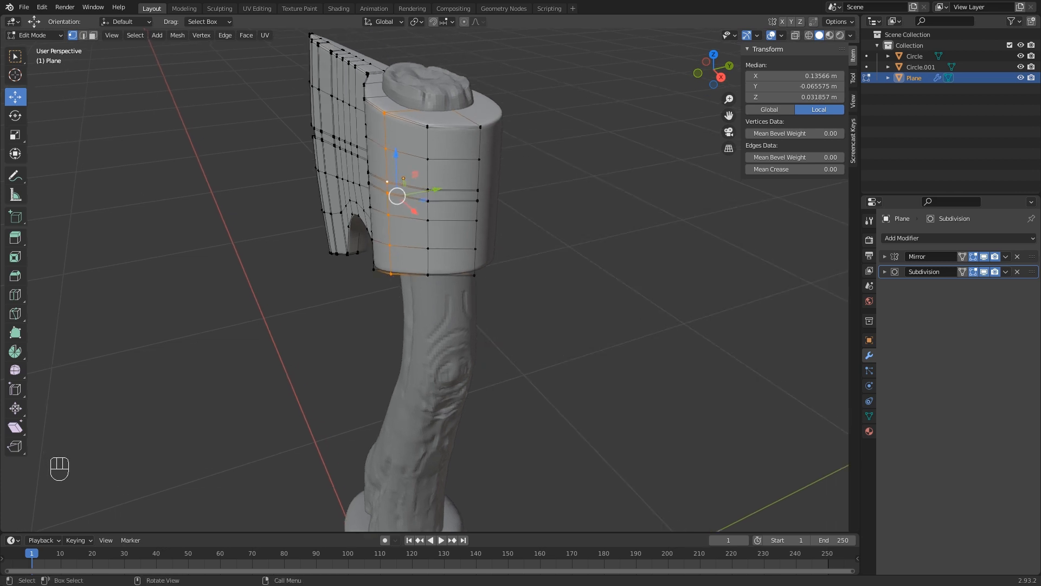
{"action": "key", "text": "alt+a"}
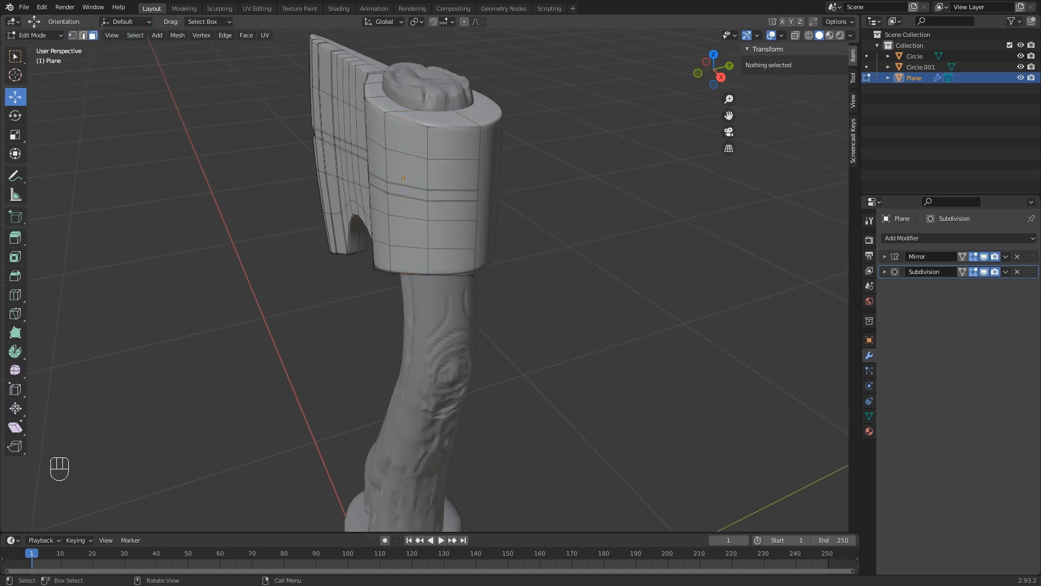
Select the column of middle faces on the back of the axe head and move them about 0.01 m outward along X.
{"action": "middle_click_drag", "start_coordinate": [412, 260], "coordinate": [359, 270]}
{"action": "left_click", "coordinate": [423, 144], "text": "shift"}
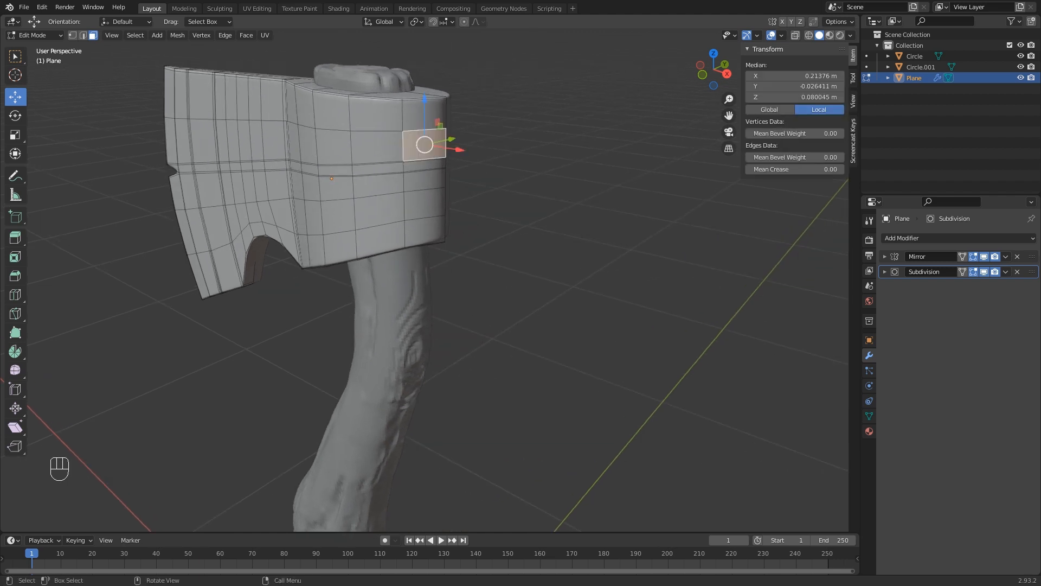
{"action": "scroll", "coordinate": [423, 144], "scroll_direction": "up", "scroll_amount": 2}
{"action": "key", "text": "c"}
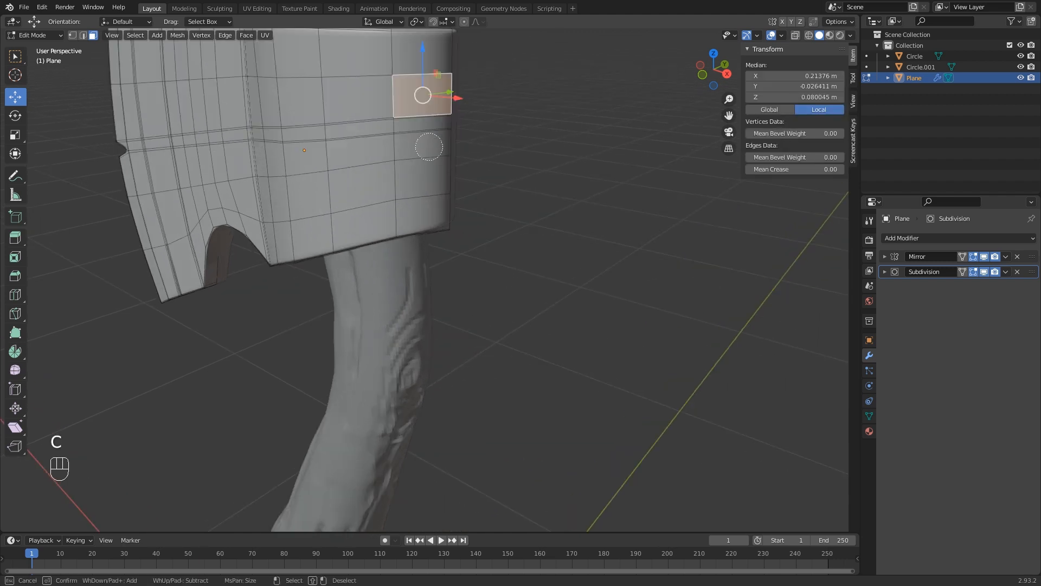
{"action": "left_click_drag", "start_coordinate": [429, 100], "coordinate": [426, 178]}
{"action": "right_click", "coordinate": [425, 179]}
{"action": "middle_click_drag", "start_coordinate": [425, 179], "coordinate": [340, 147]}
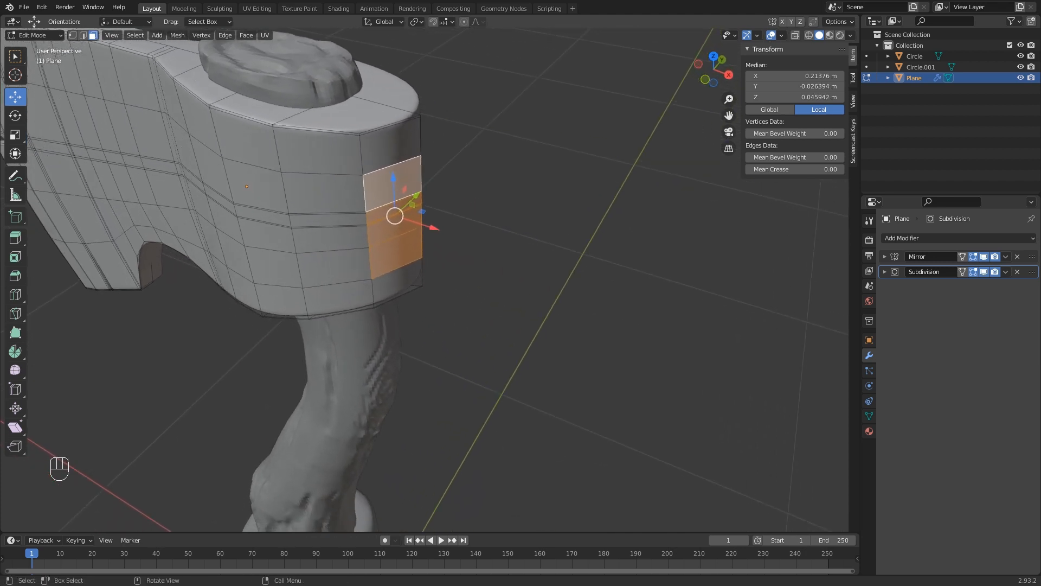
{"action": "key", "text": "KP_1"}
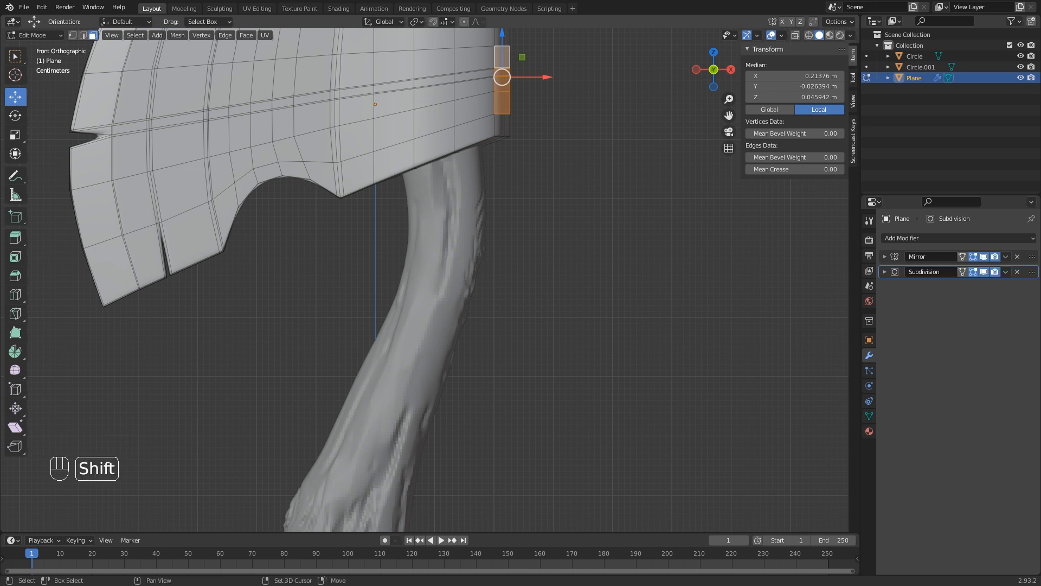
{"action": "middle_click_drag", "start_coordinate": [423, 271], "coordinate": [402, 464], "text": "shift"}
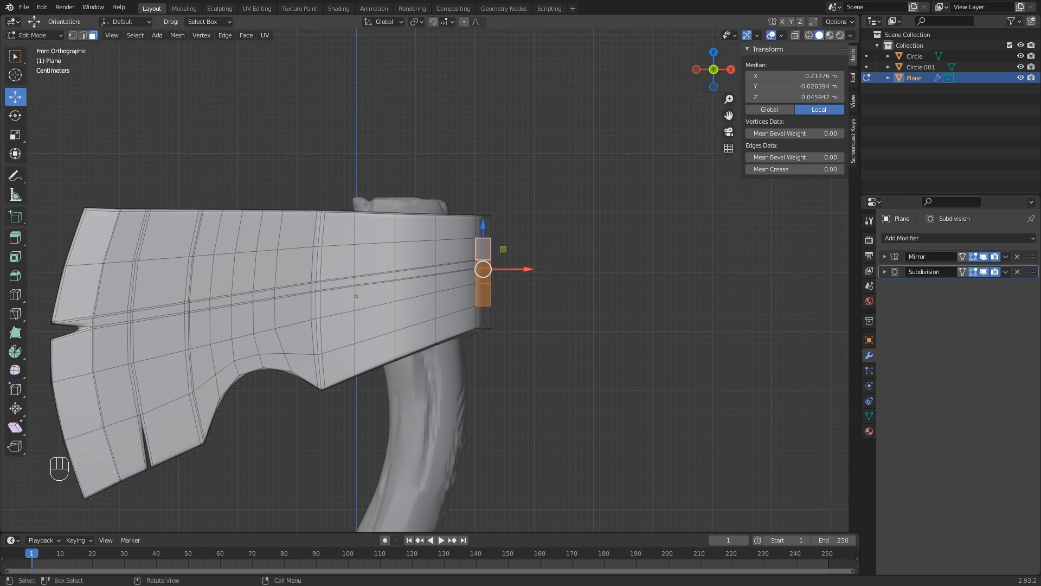
{"action": "left_click_drag", "start_coordinate": [515, 269], "coordinate": [521, 269]}
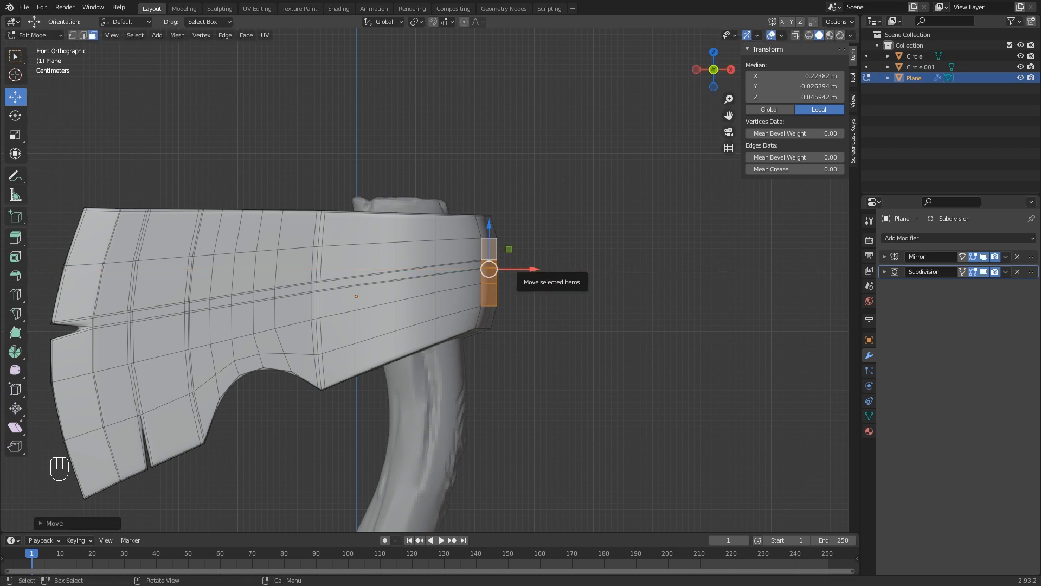
Extrude the selected back faces into a spike reaching about X 0.45 m, and scale its end to about 0.35 along Z.
{"action": "key", "text": "e"}
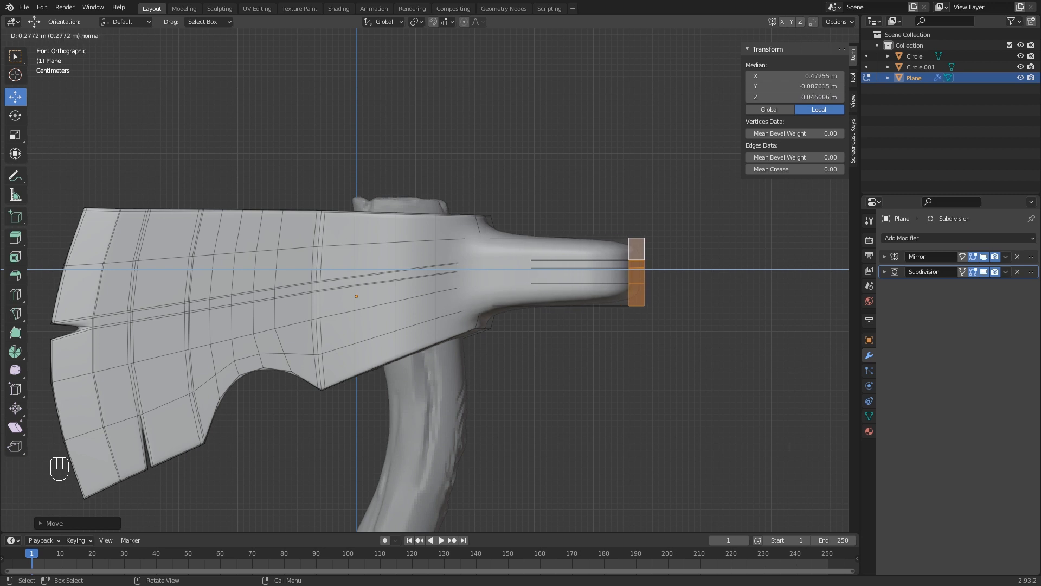
{"action": "left_click", "coordinate": [657, 269]}
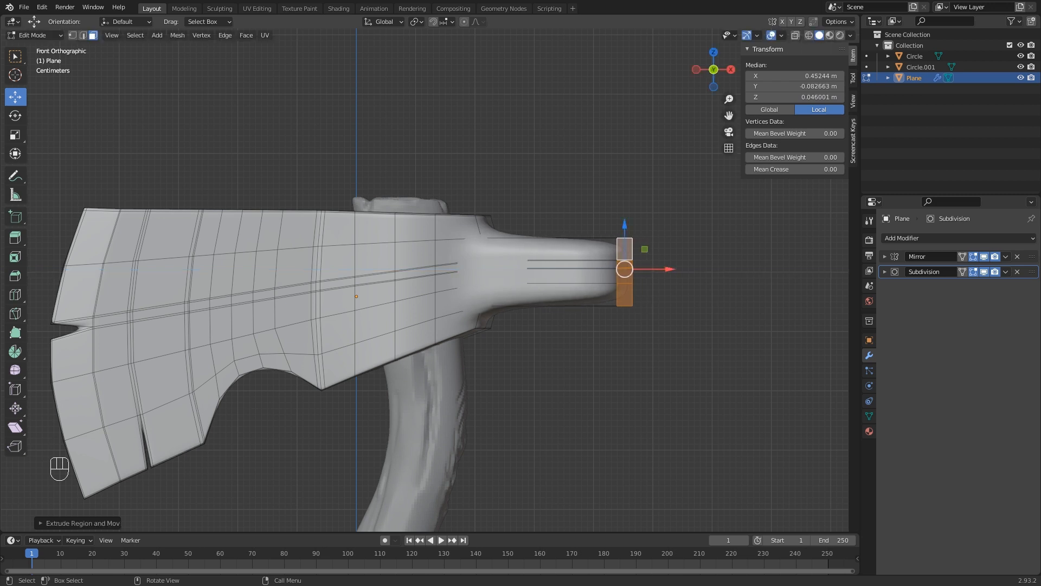
{"action": "key", "text": "s"}
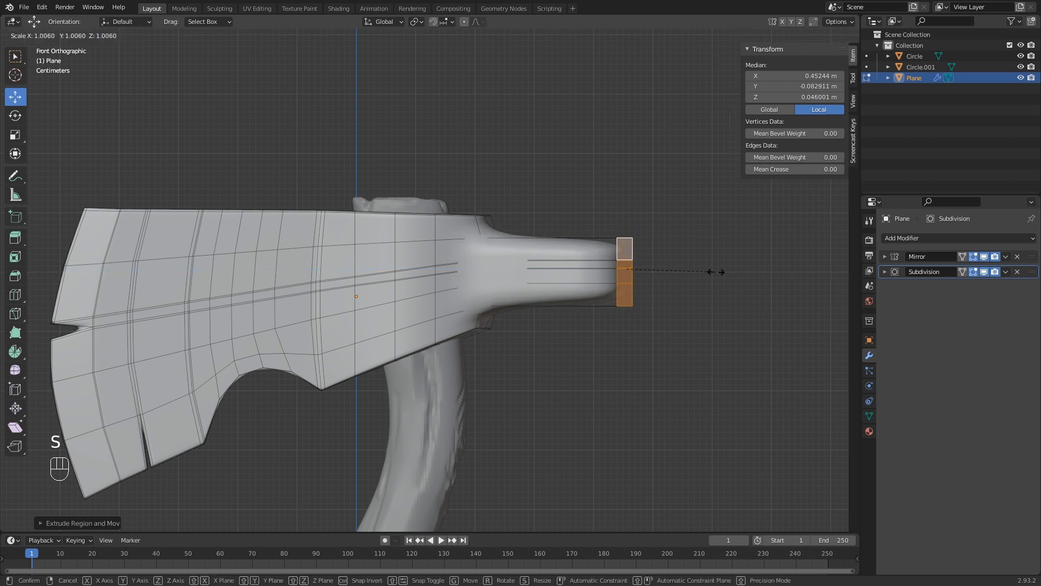
{"action": "key", "text": "z"}
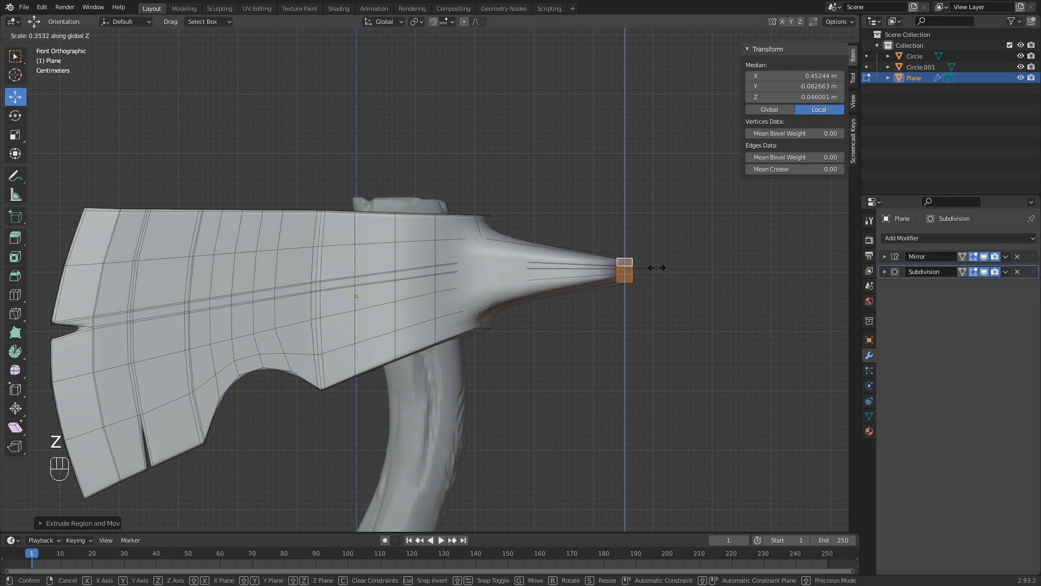
{"action": "left_click", "coordinate": [658, 268]}
{"action": "middle_click_drag", "start_coordinate": [658, 267], "coordinate": [467, 282]}
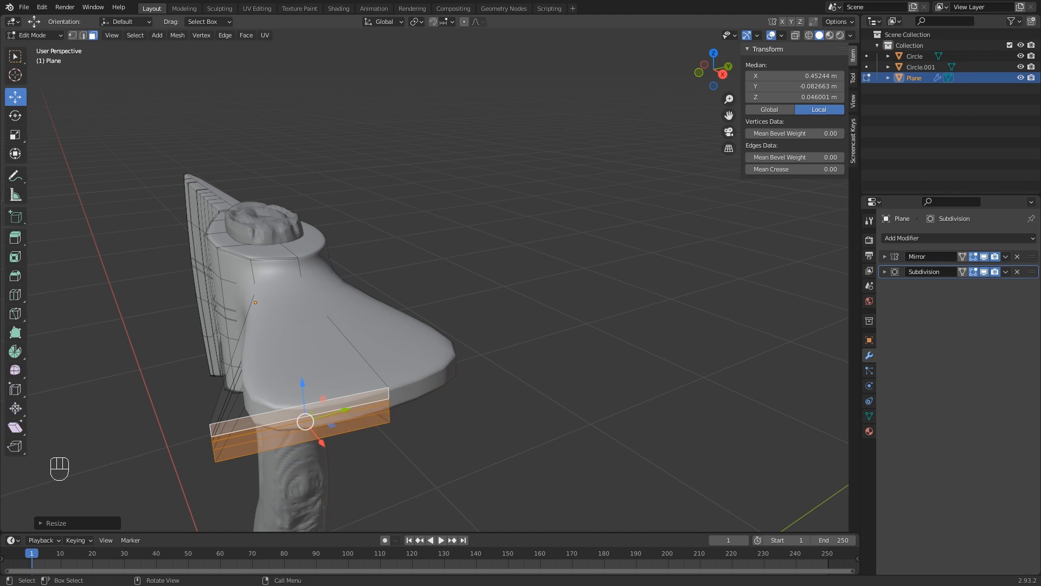
Narrow the spike's end by moving its faces along Y toward the mirror plane, to a median Y of about -0.008 m.
{"action": "left_click_drag", "start_coordinate": [345, 409], "coordinate": [484, 370]}
{"action": "middle_click_drag", "start_coordinate": [484, 369], "coordinate": [442, 372]}
{"action": "scroll", "coordinate": [587, 339], "scroll_direction": "down", "scroll_amount": 6}
{"action": "scroll", "coordinate": [586, 339], "scroll_direction": "up", "scroll_amount": 5}
{"action": "scroll", "coordinate": [442, 371], "scroll_direction": "down", "scroll_amount": 1}
{"action": "middle_click_drag", "start_coordinate": [442, 371], "coordinate": [422, 388]}
{"action": "scroll", "coordinate": [422, 388], "scroll_direction": "up", "scroll_amount": 2}
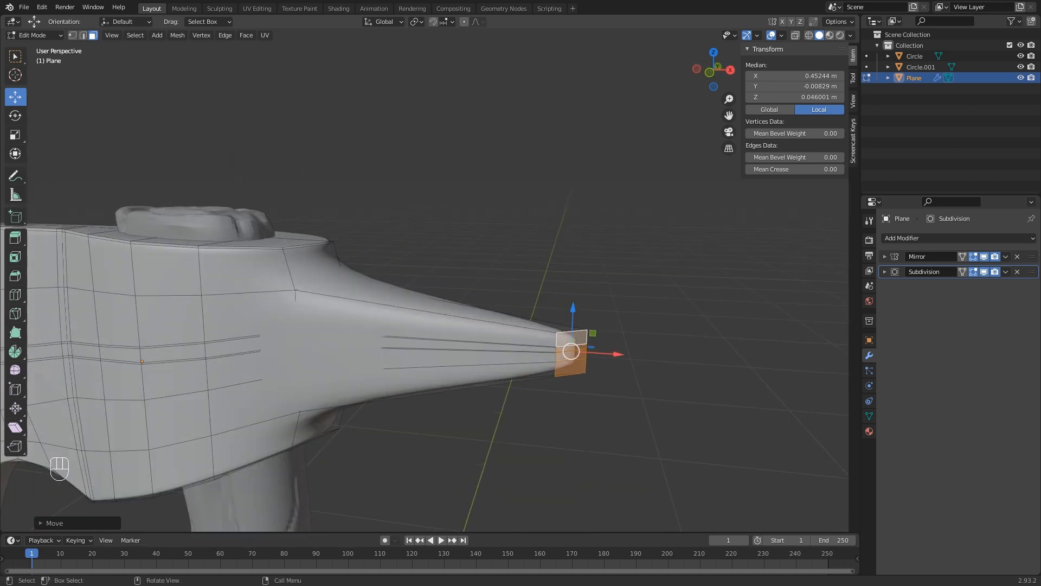
Add a loop cut around the spike and slide it close to the spike's base at the axe head.
{"action": "key", "text": "ctrl"}
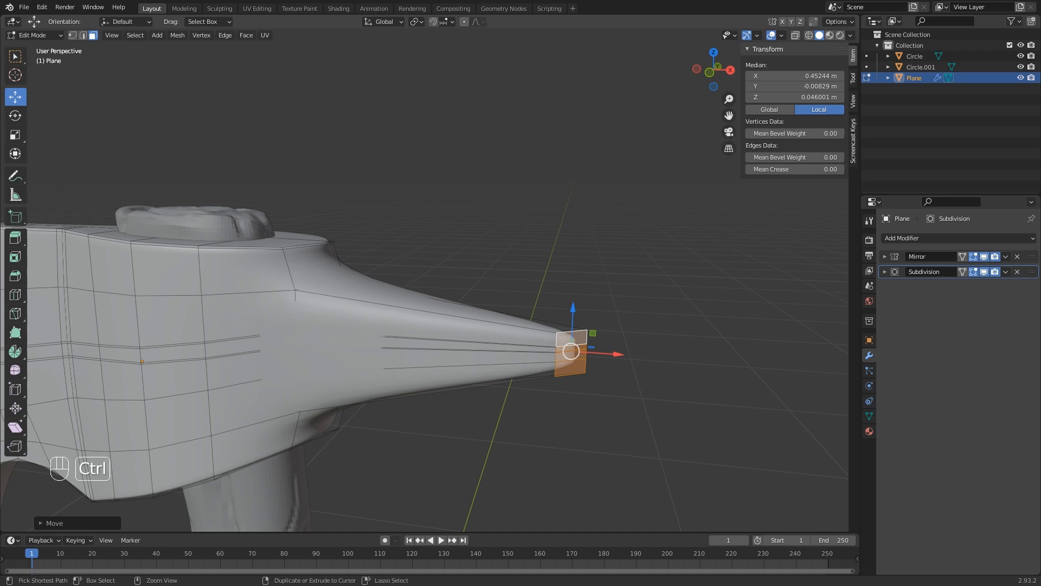
{"action": "key", "text": "ctrl+r"}
{"action": "left_click", "coordinate": [436, 326]}
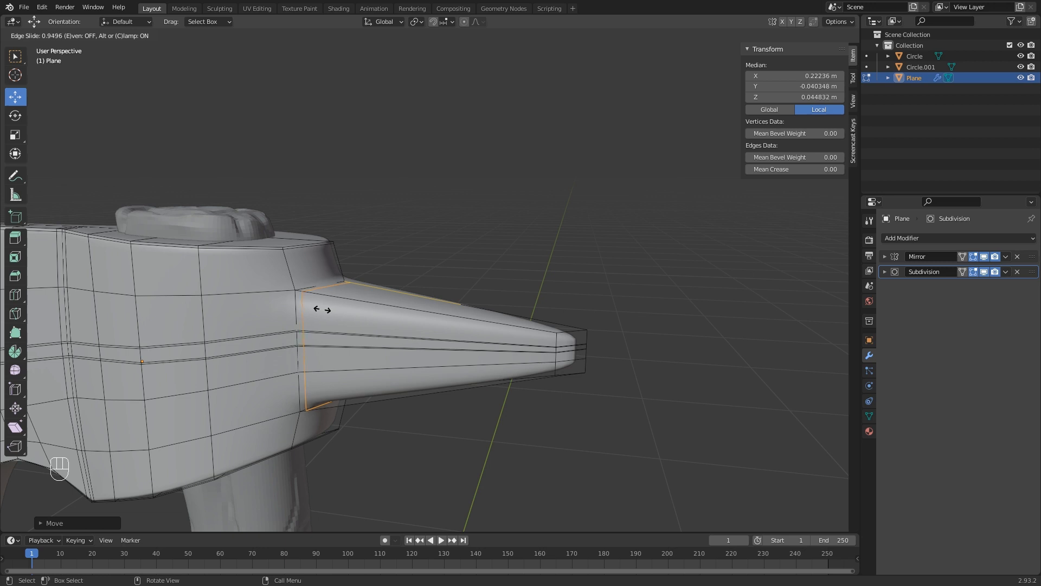
{"action": "left_click", "coordinate": [320, 308]}
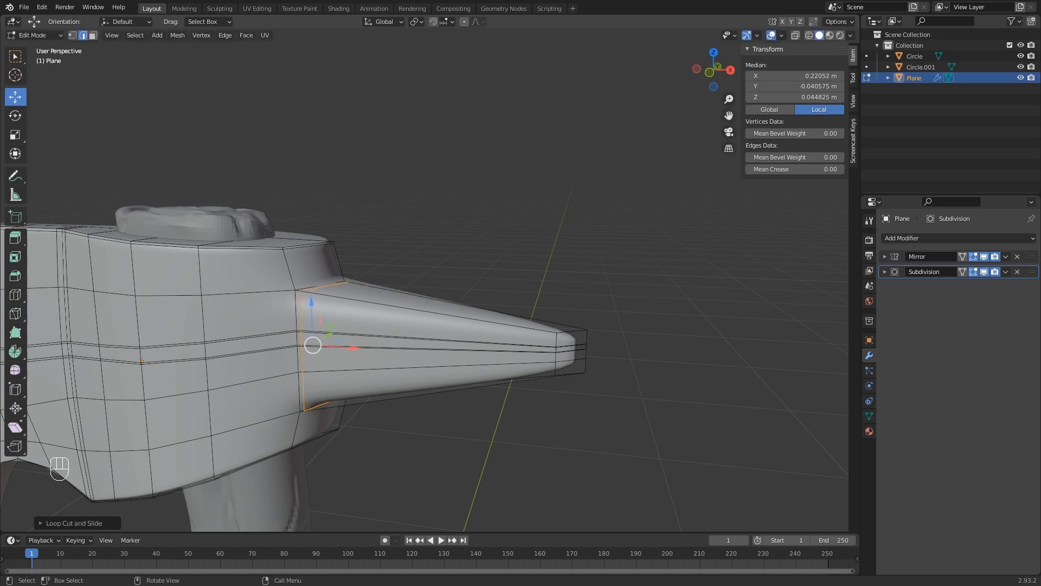
{"action": "scroll", "coordinate": [320, 308], "scroll_direction": "up", "scroll_amount": 2}
{"action": "middle_click_drag", "start_coordinate": [320, 308], "coordinate": [261, 266], "text": "shift"}
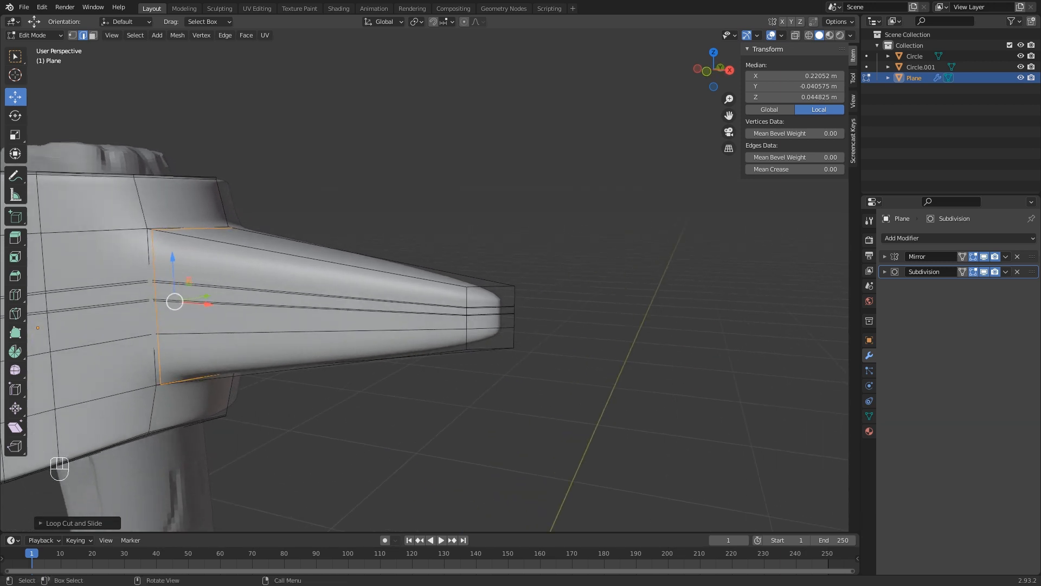
Lower the spike's tip about 0.056 m along Z from its upper end vertex, using smooth proportional editing with a size of 0.08.
{"action": "key", "text": "1"}
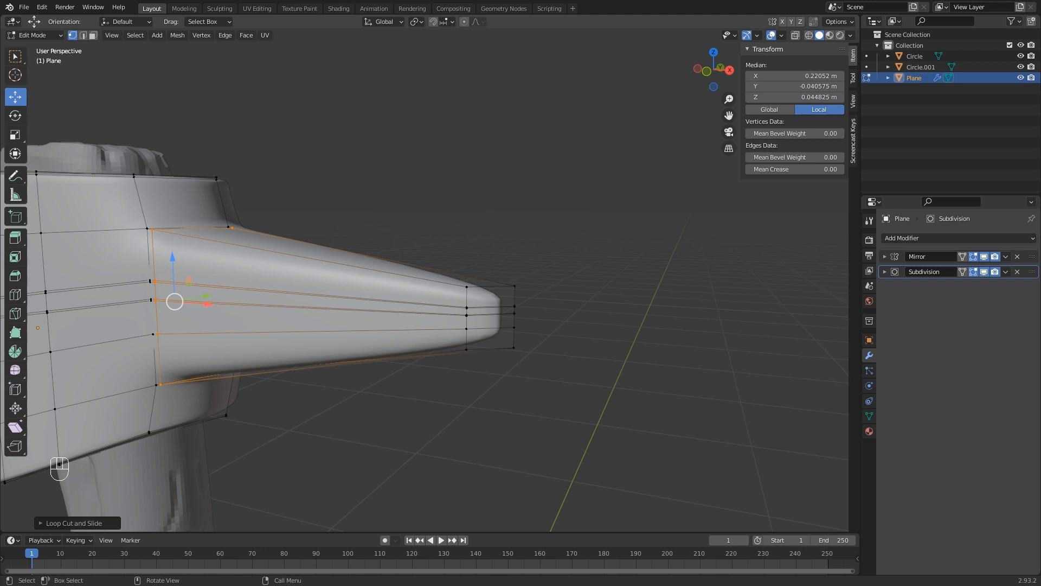
{"action": "left_click", "coordinate": [515, 286]}
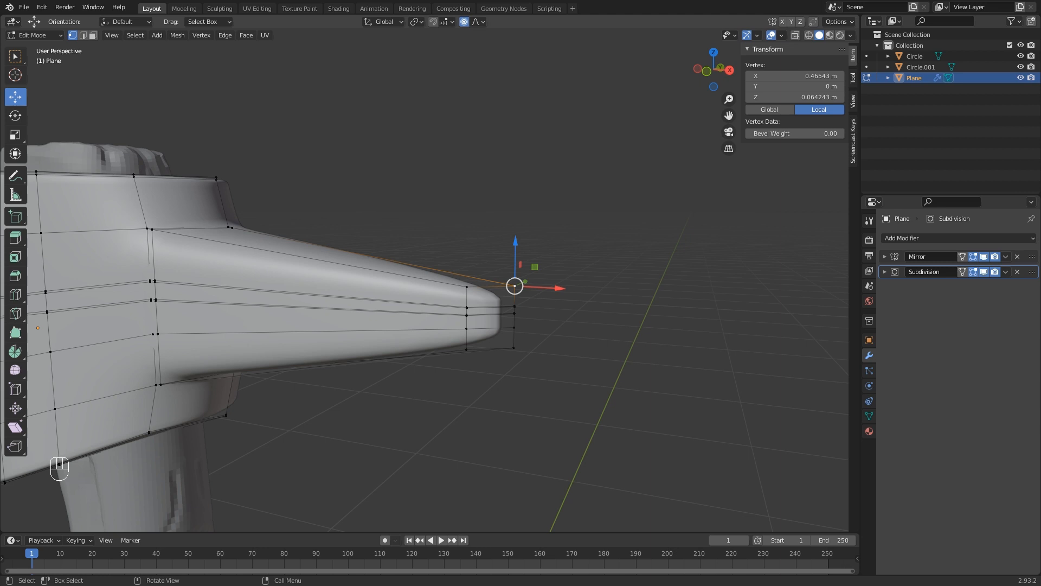
{"action": "key", "text": "g"}
{"action": "key", "text": "z"}
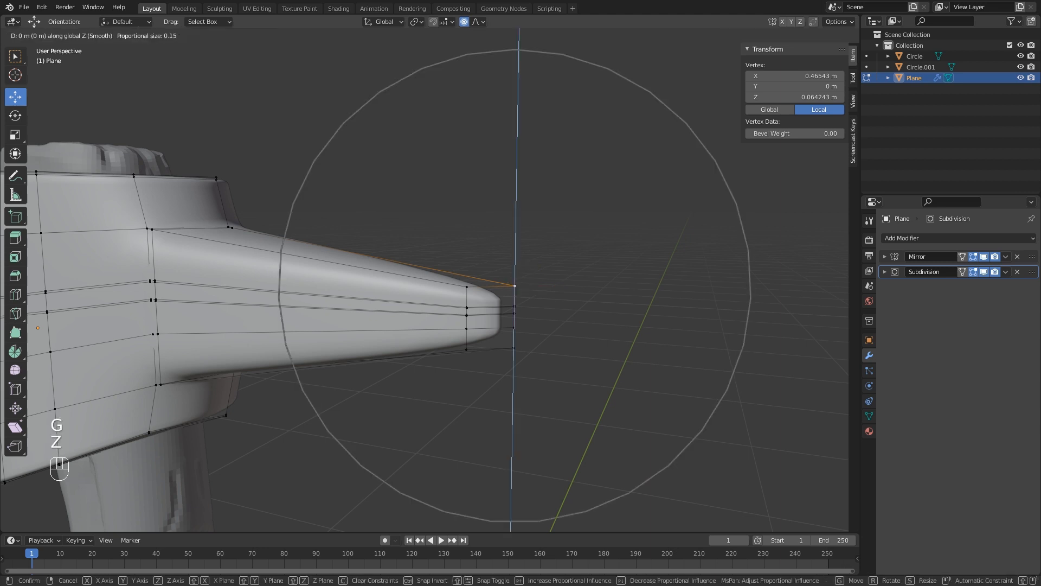
{"action": "scroll", "coordinate": [515, 286], "scroll_direction": "up", "scroll_amount": 4}
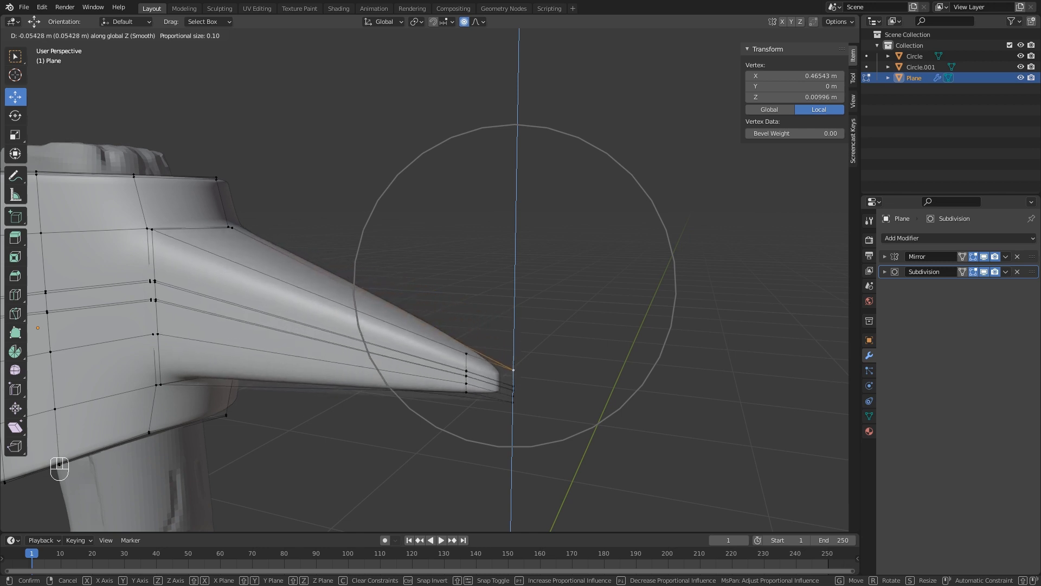
{"action": "scroll", "coordinate": [514, 286], "scroll_direction": "up", "scroll_amount": 2}
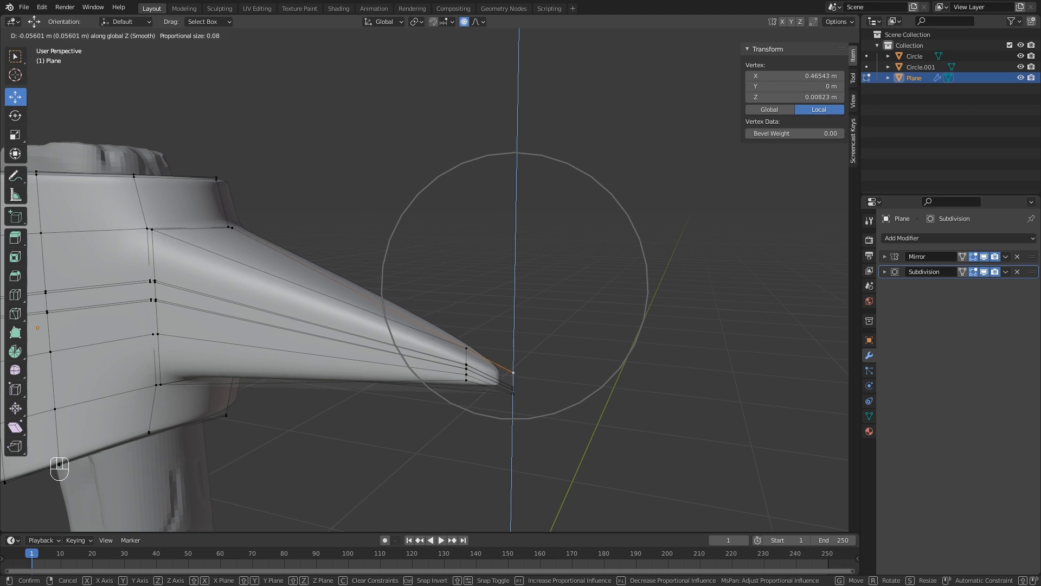
{"action": "left_click", "coordinate": [514, 373]}
{"action": "middle_click_drag", "start_coordinate": [513, 373], "coordinate": [538, 365]}
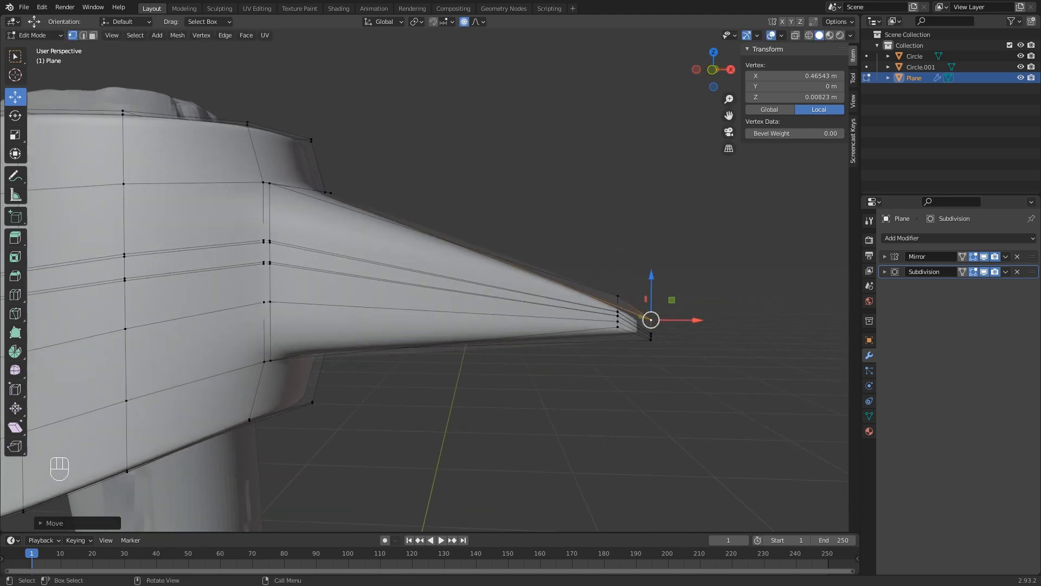
Add a loop cut midway along the spike and raise it about 0.02 m along Z to curve the spike.
{"action": "key", "text": "KP_1"}
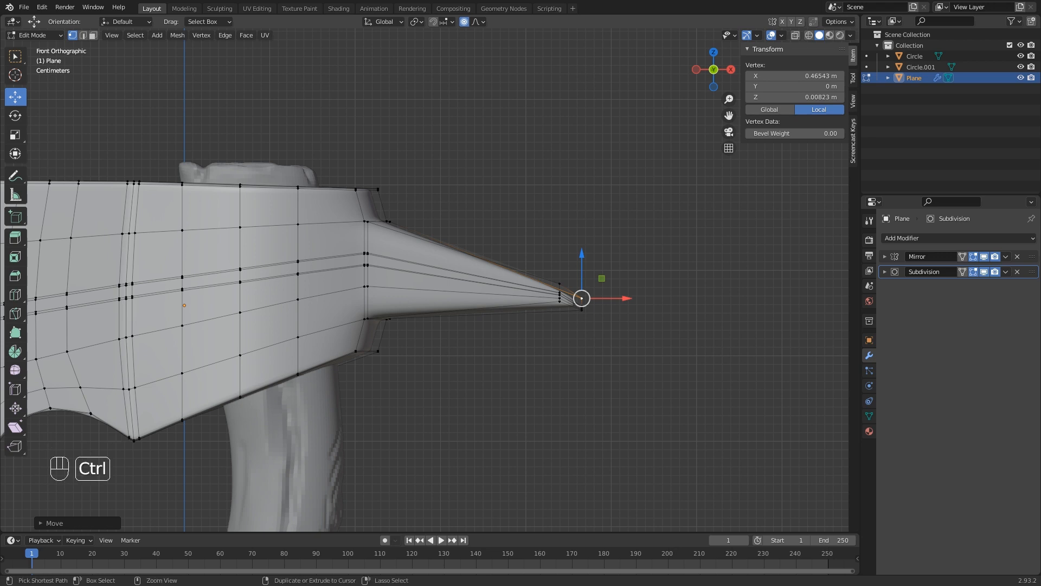
{"action": "key", "text": "ctrl+r"}
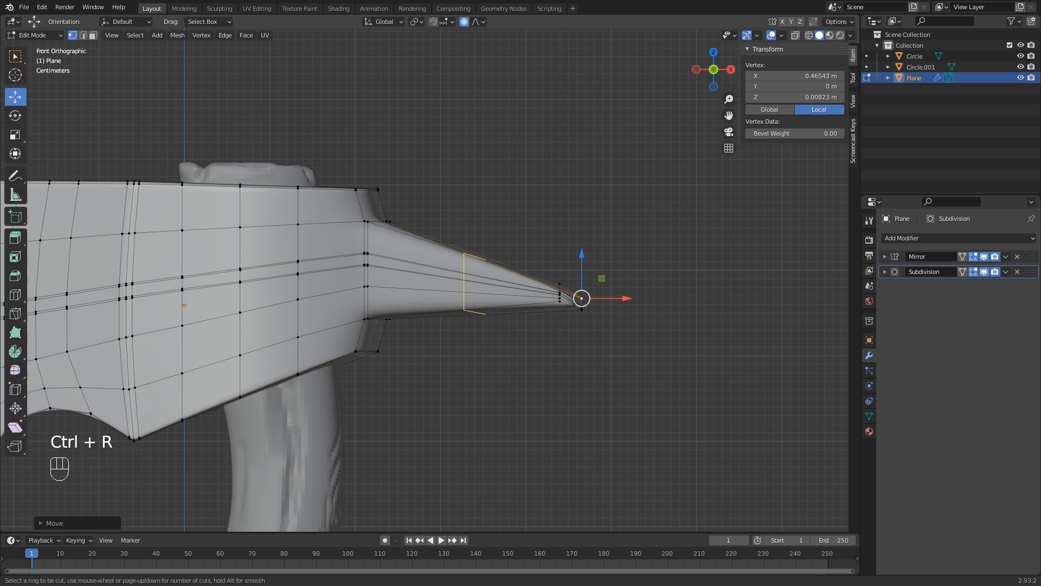
{"action": "left_click", "coordinate": [472, 282]}
{"action": "left_click", "coordinate": [470, 282]}
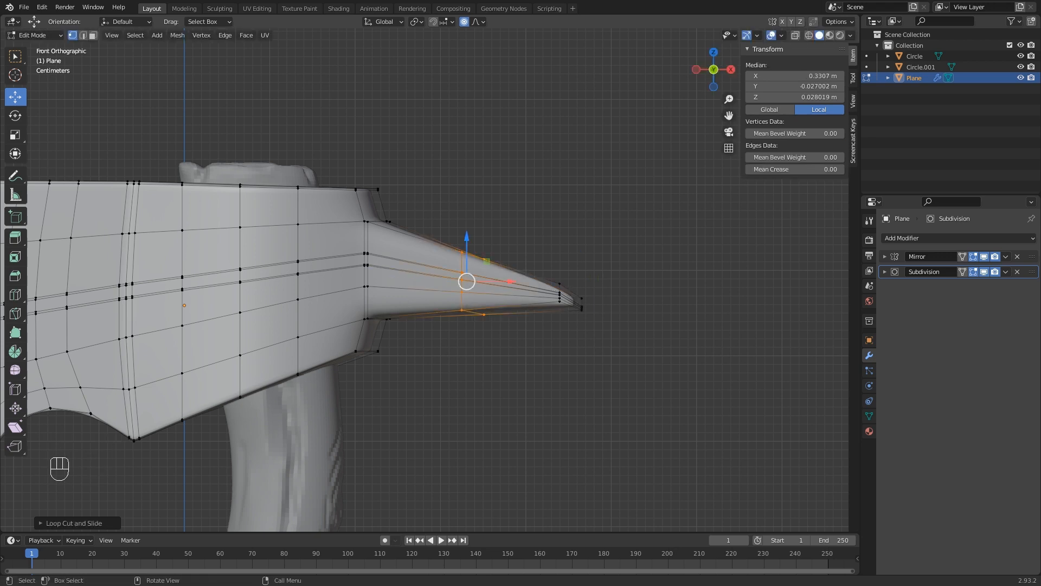
{"action": "left_click_drag", "start_coordinate": [466, 237], "coordinate": [466, 219]}
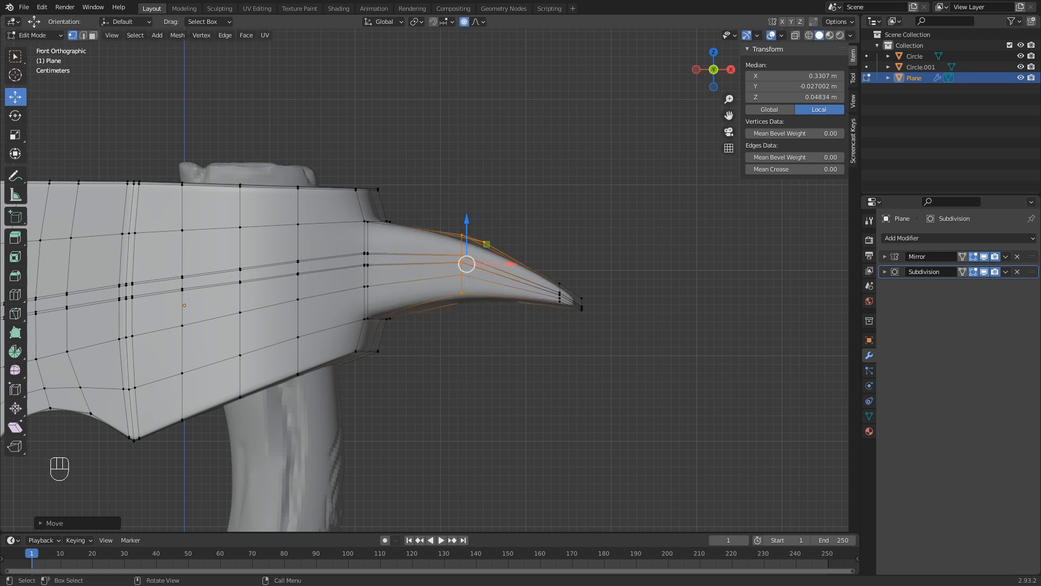
Return to Object Mode and examine the whole axe with its curved back spike.
{"action": "middle_click_drag", "start_coordinate": [467, 219], "coordinate": [748, 231]}
{"action": "key", "text": "Tab"}
{"action": "middle_click_drag", "start_coordinate": [542, 304], "coordinate": [637, 146], "text": "shift"}
{"action": "scroll", "coordinate": [542, 304], "scroll_direction": "down", "scroll_amount": 2}
{"action": "middle_click_drag", "start_coordinate": [542, 304], "coordinate": [569, 232], "text": "shift"}
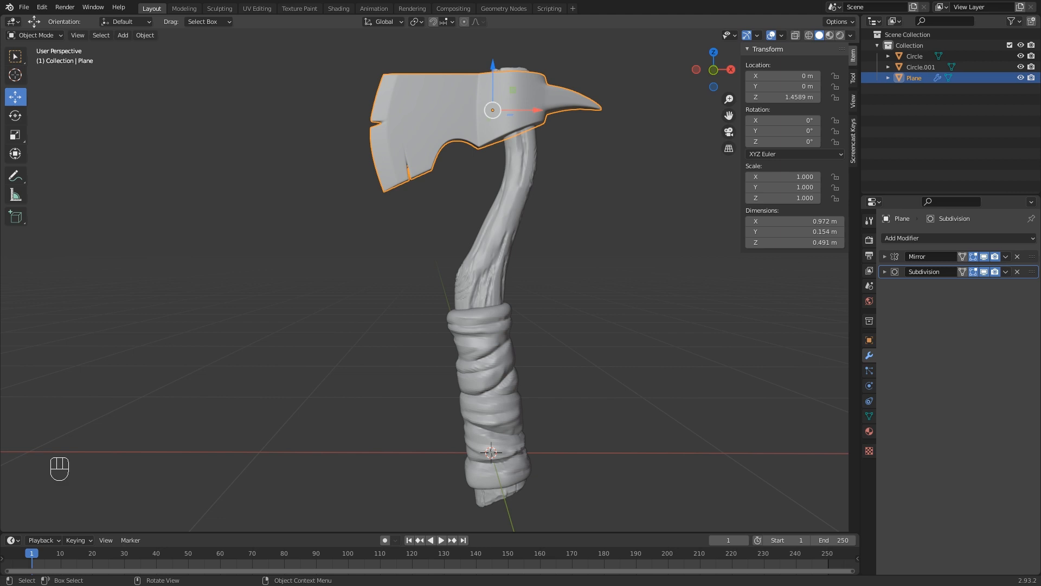
{"action": "mouse_move", "coordinate": [564, 303]}
{"action": "middle_mouse_down"}
{"action": "mouse_move", "coordinate": [526, 320]}
{"action": "mouse_move", "coordinate": [573, 311]}
{"action": "mouse_move", "coordinate": [529, 301]}
{"action": "mouse_move", "coordinate": [555, 305]}
{"action": "middle_mouse_up"}
{"action": "key", "text": "alt"}
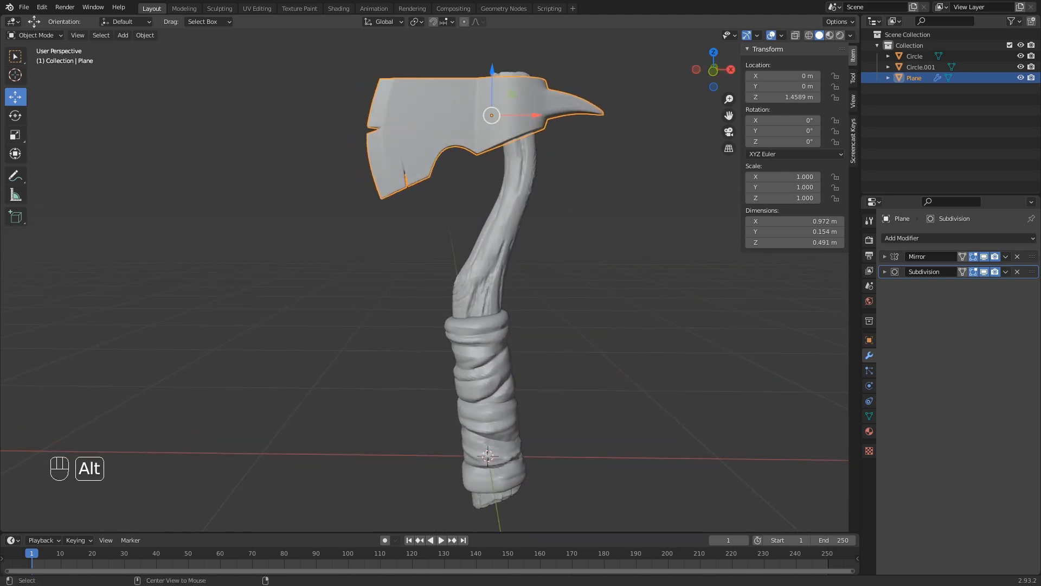